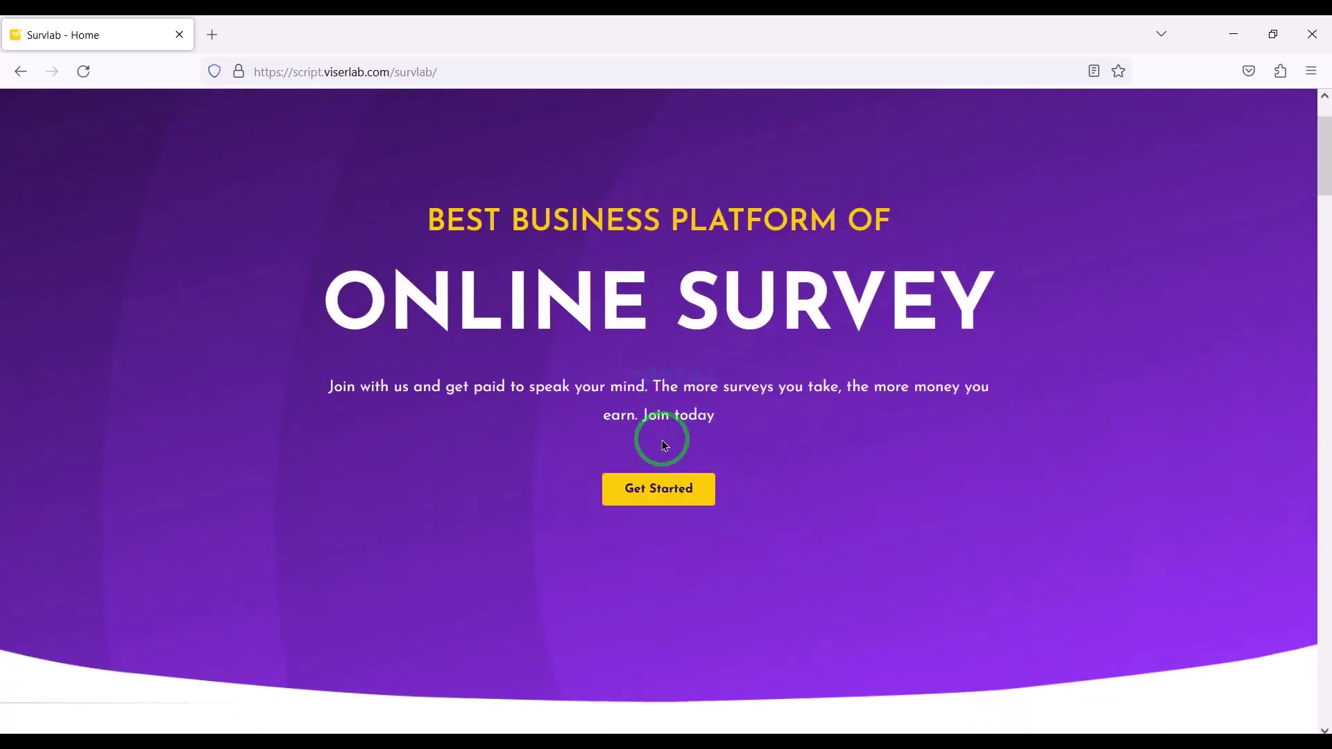
Step: Browse the SurvLab homepage, then the About and Services pages
scroll(664, 424, "down", 20)
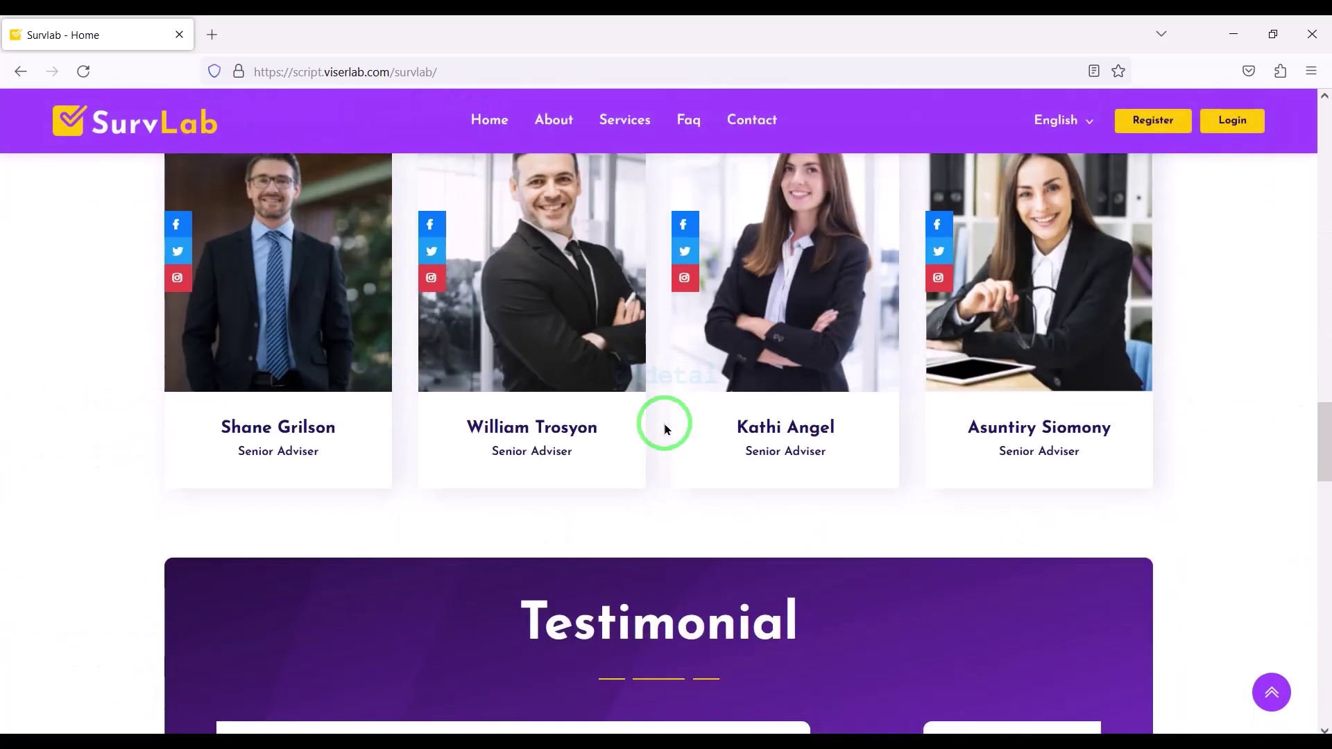
scroll(664, 425, "down", 2)
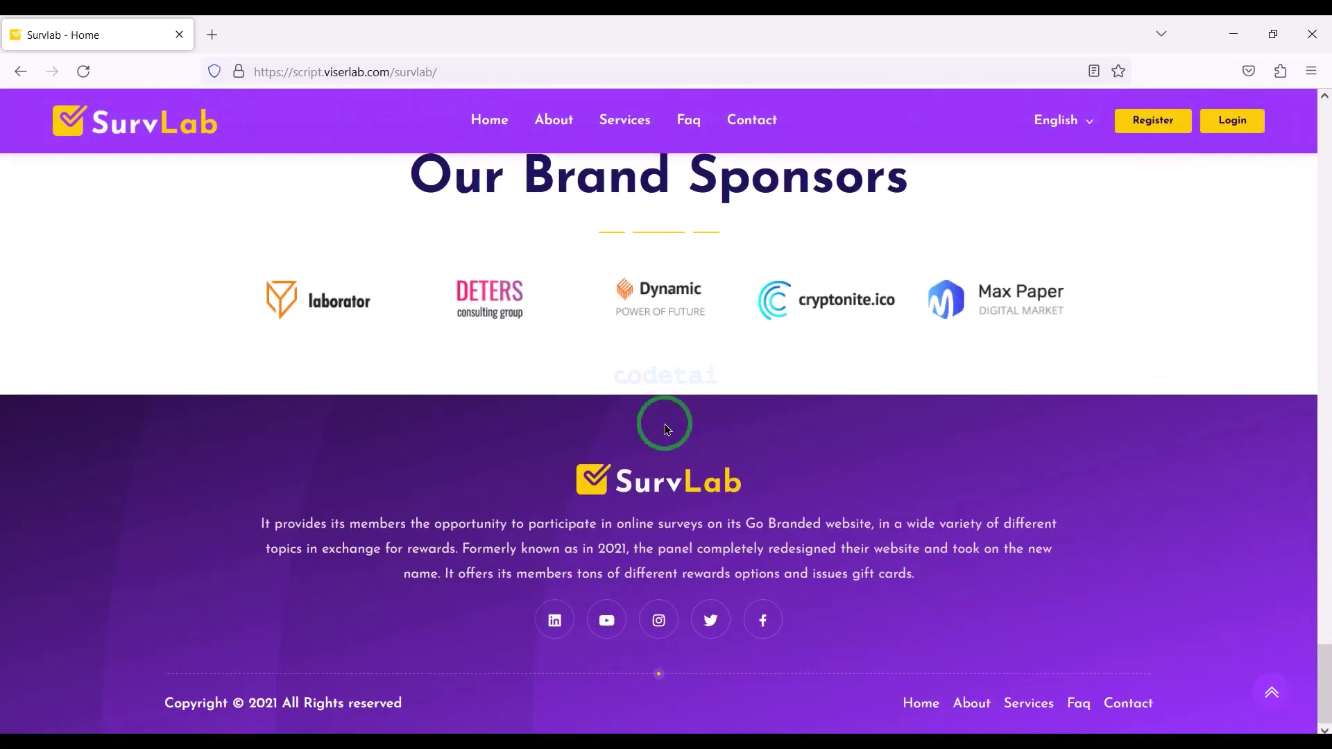
scroll(664, 422, "up", 4)
left_click(568, 124)
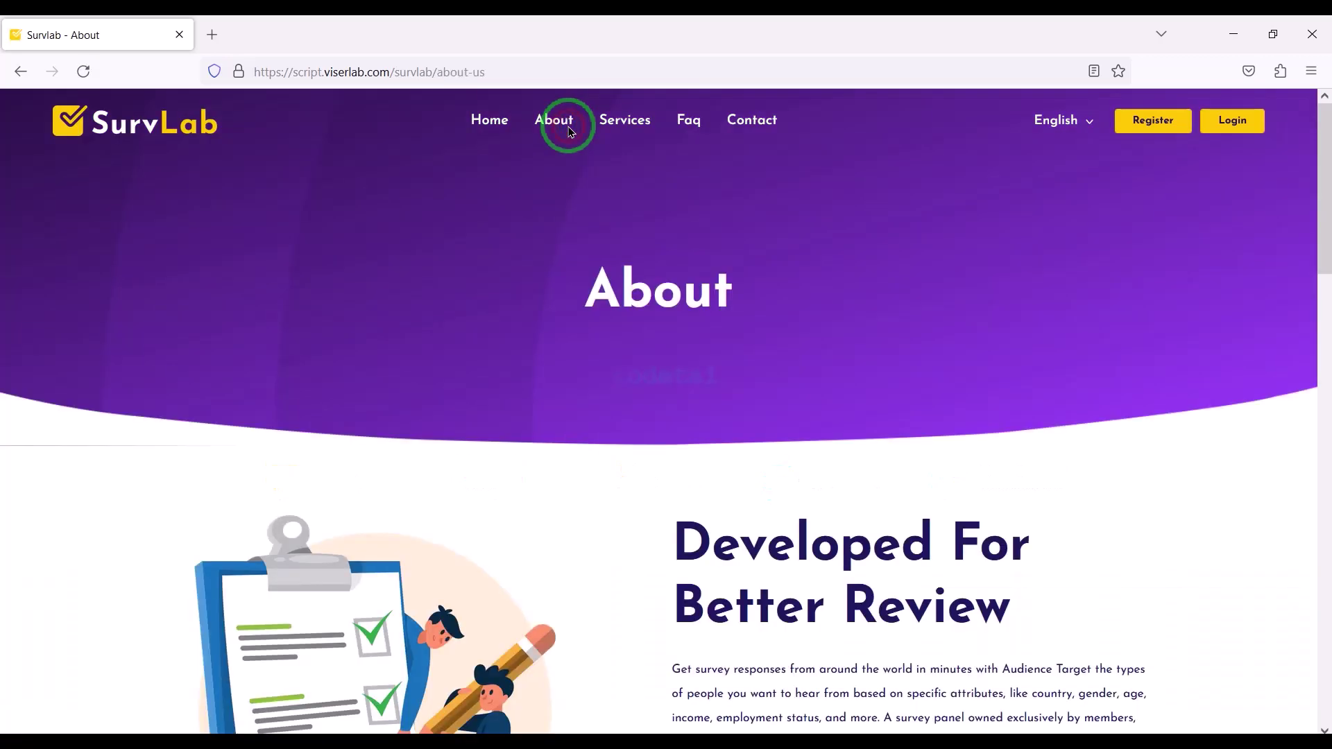
scroll(593, 298, "down", 15)
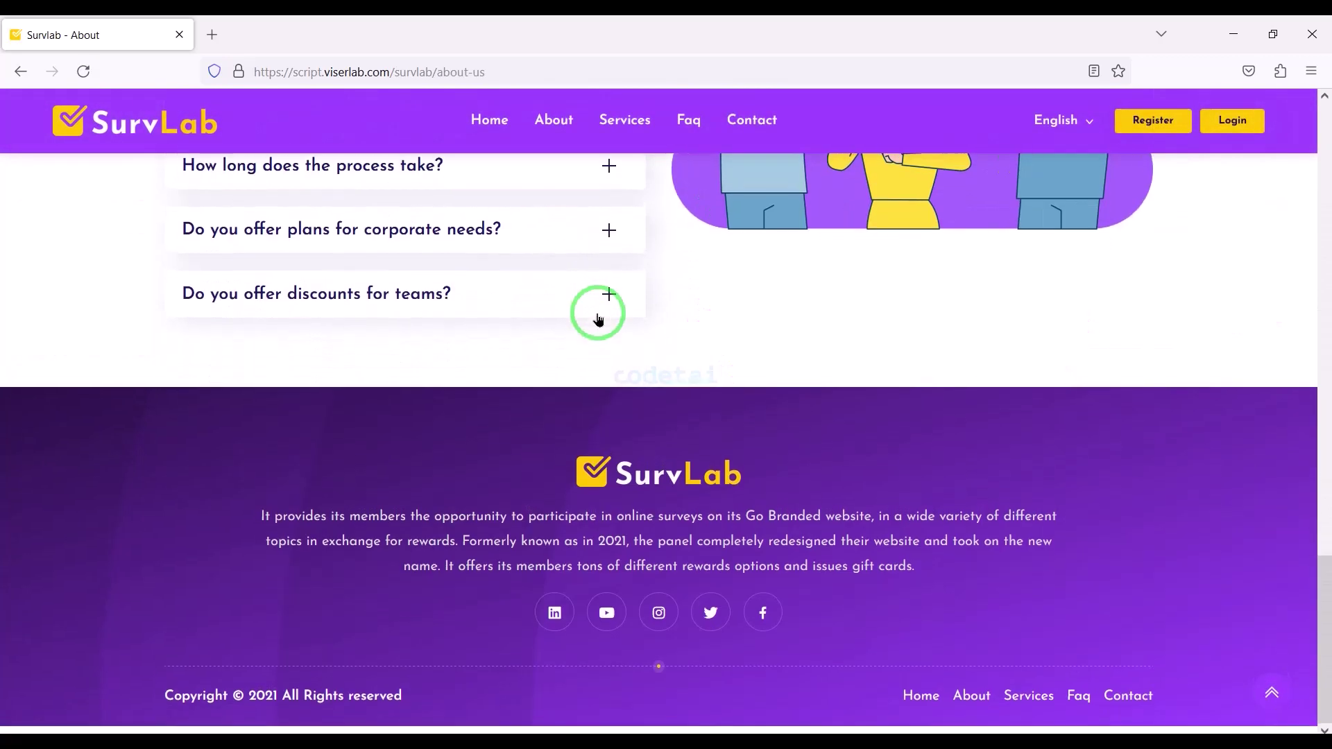
scroll(614, 253, "up", 1)
left_click(636, 130)
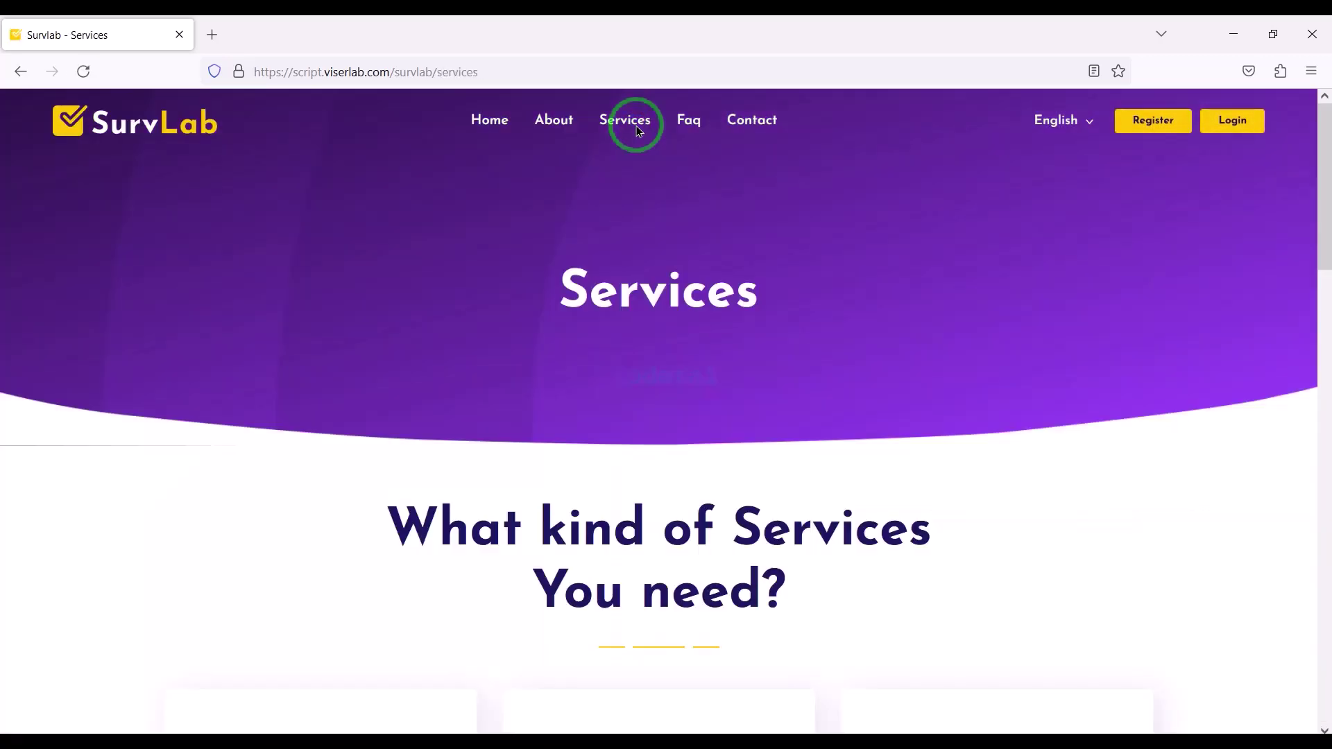
scroll(647, 353, "down", 15)
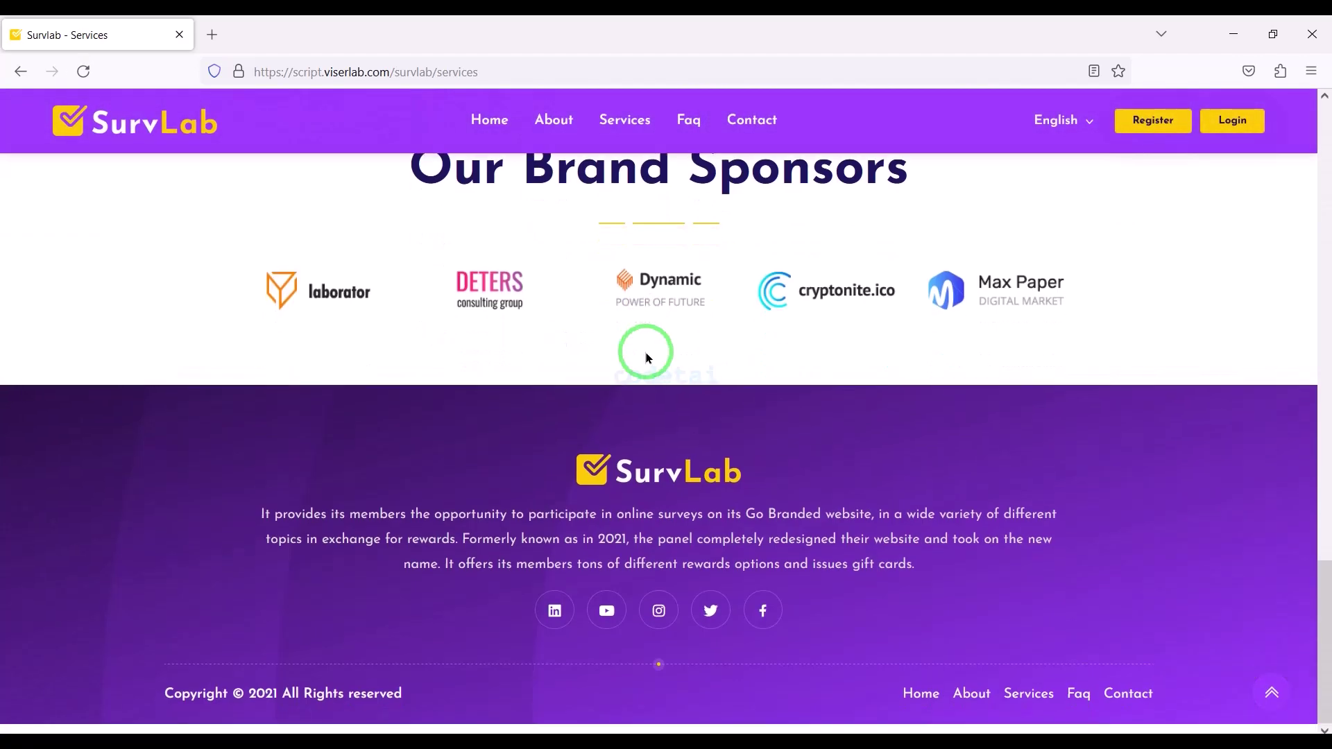
Step: On the FAQ page, expand the question about how long the process takes
left_click(687, 139)
scroll(633, 348, "down", 5)
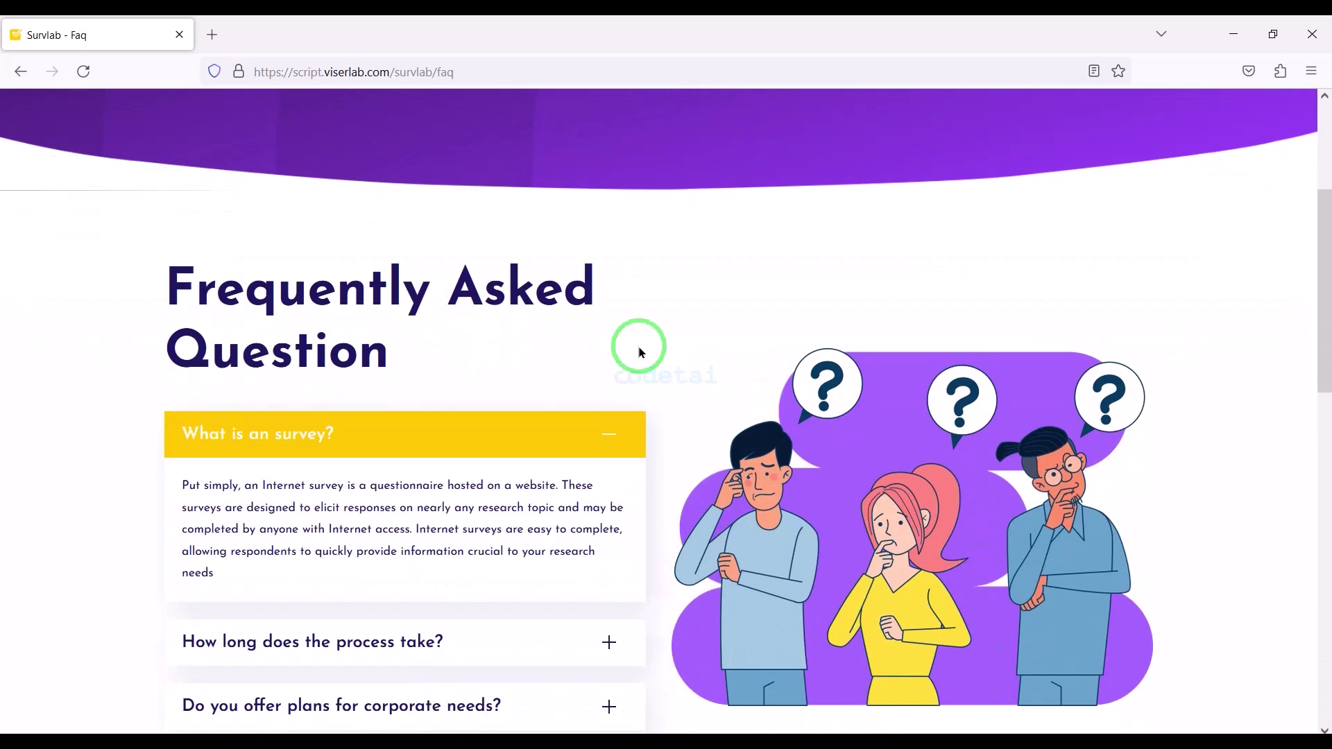
left_click(543, 501)
scroll(540, 496, "up", 5)
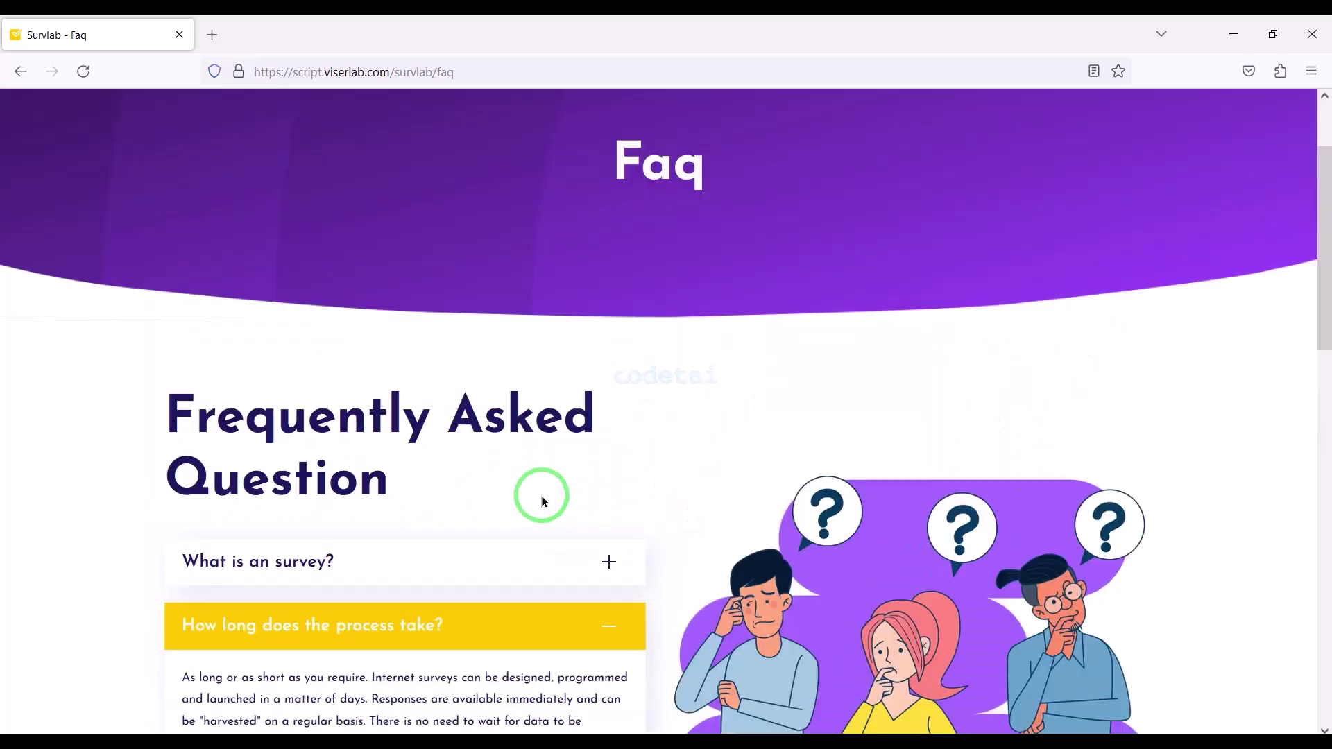
Step: Open the Contact Us page and look over its Get In Touch details and form
left_click(739, 135)
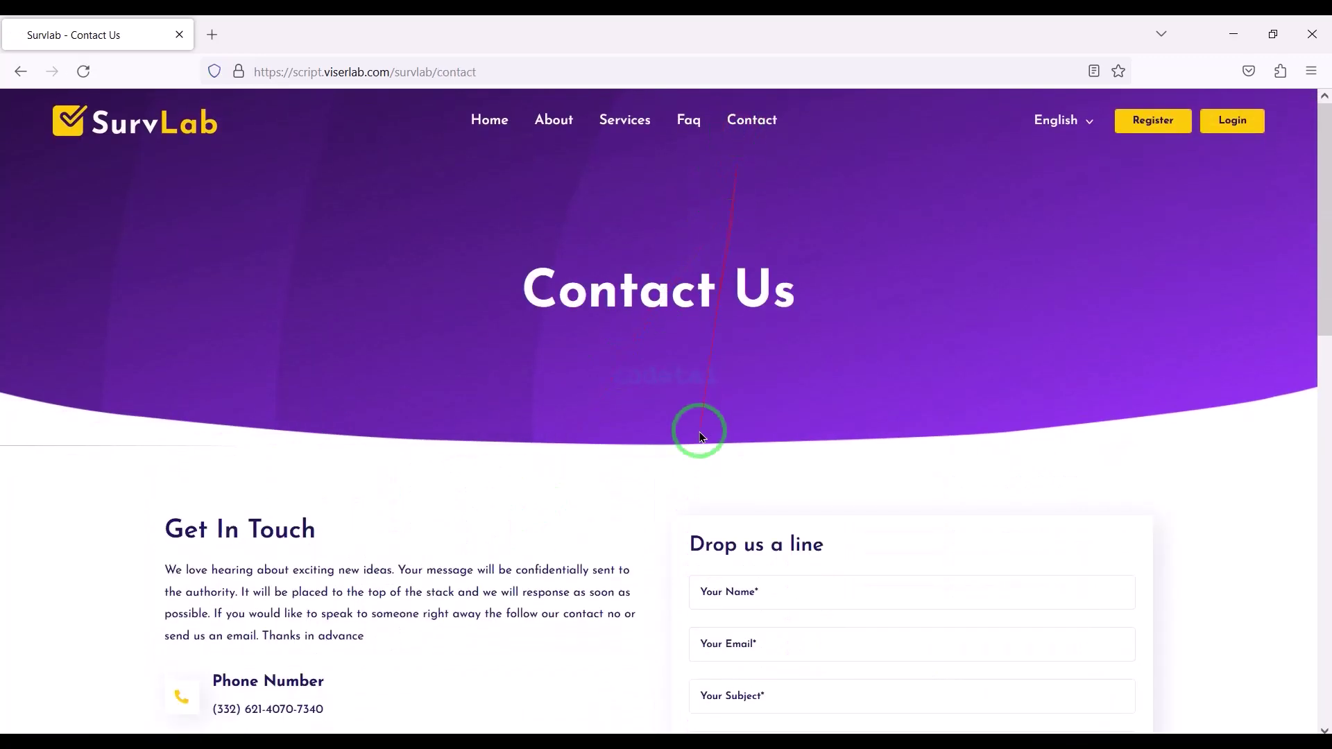
scroll(699, 438, "down", 5)
scroll(729, 452, "down", 7)
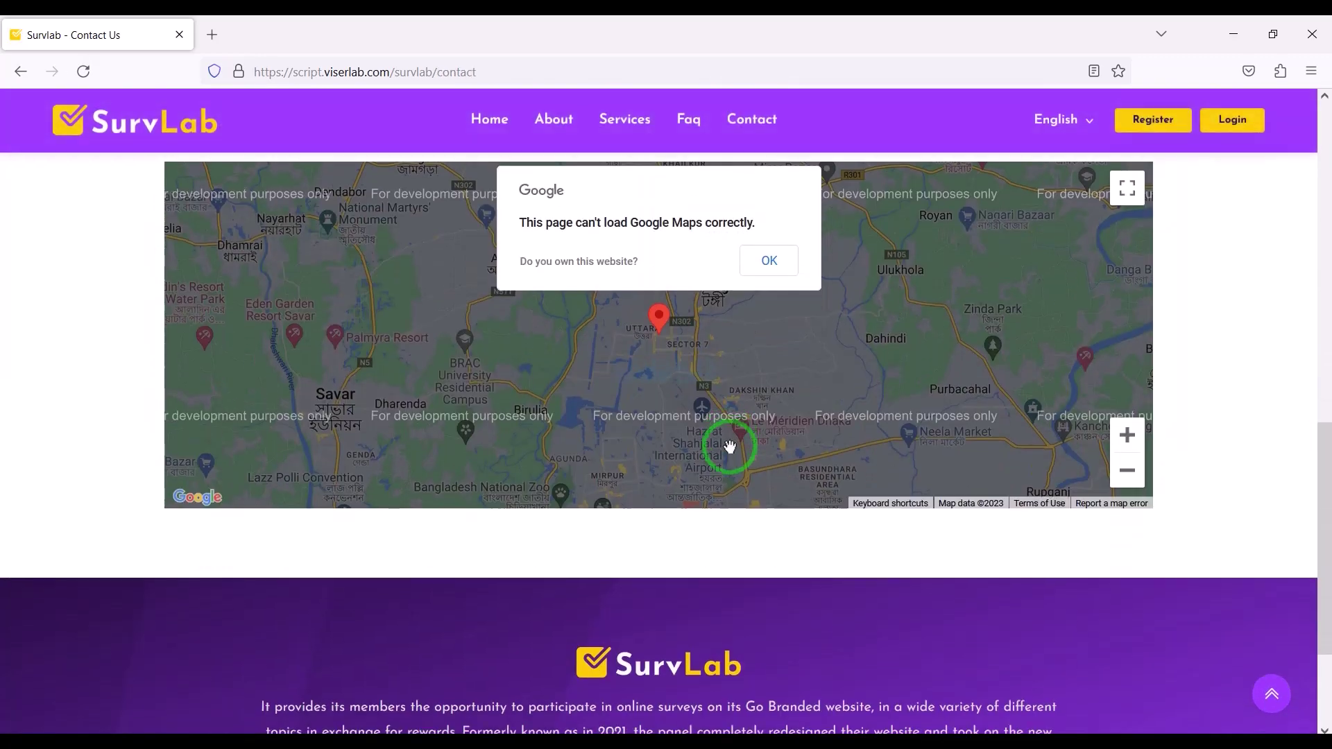
scroll(730, 453, "up", 10)
scroll(728, 452, "up", 3)
Step: Change the address to /survlab/admin and log in to the admin dashboard
double_click(455, 71)
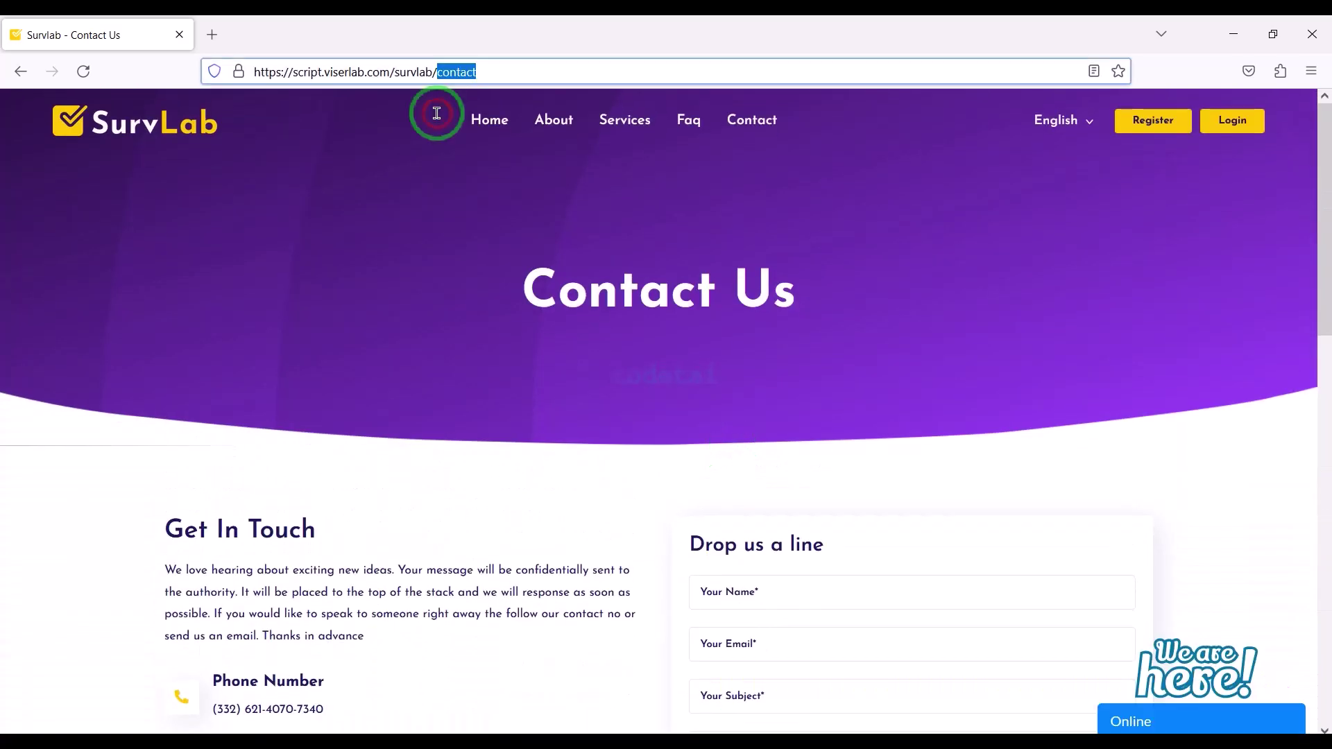
key("BackSpace")
left_click(439, 111)
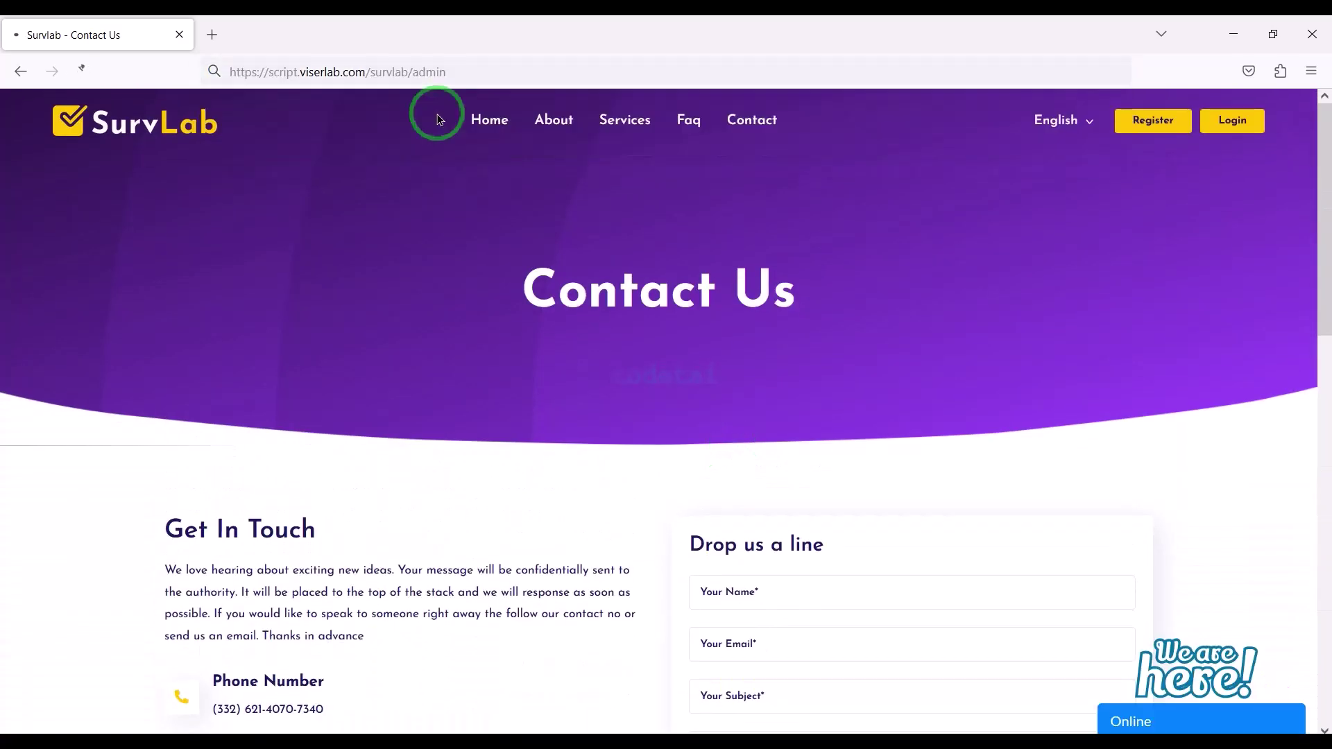
left_click(636, 530)
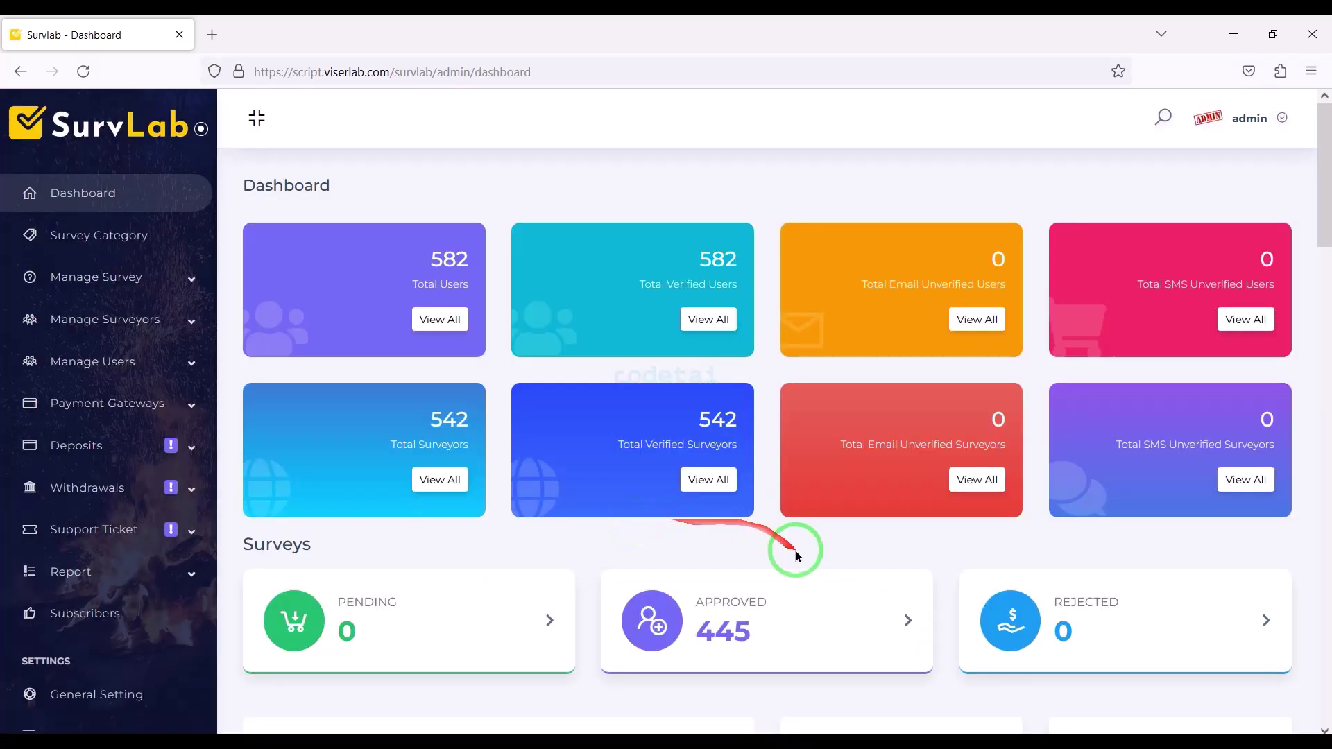
scroll(796, 552, "down", 20)
scroll(797, 553, "up", 20)
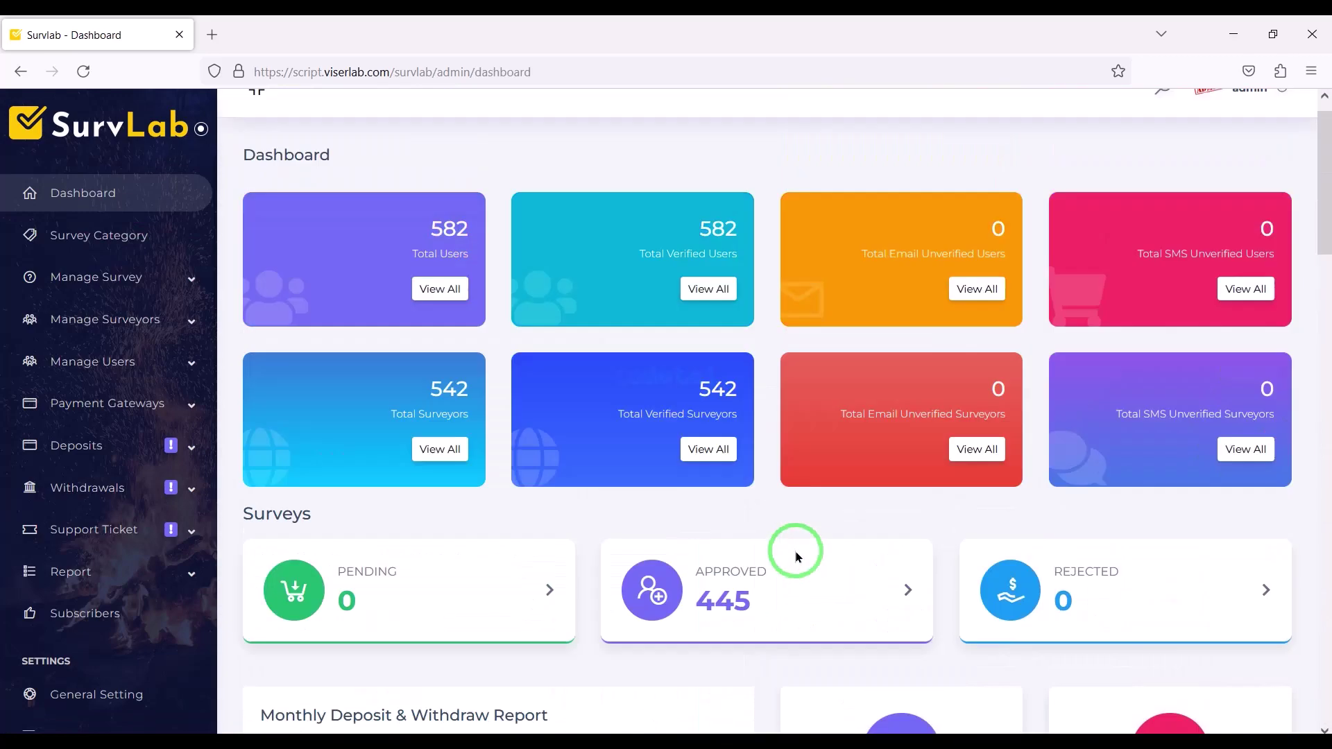
Step: Expand the Manage Survey, Manage Surveyors and Manage Users sidebar sections
left_click(187, 274)
scroll(174, 383, "down", 5)
scroll(174, 384, "up", 5)
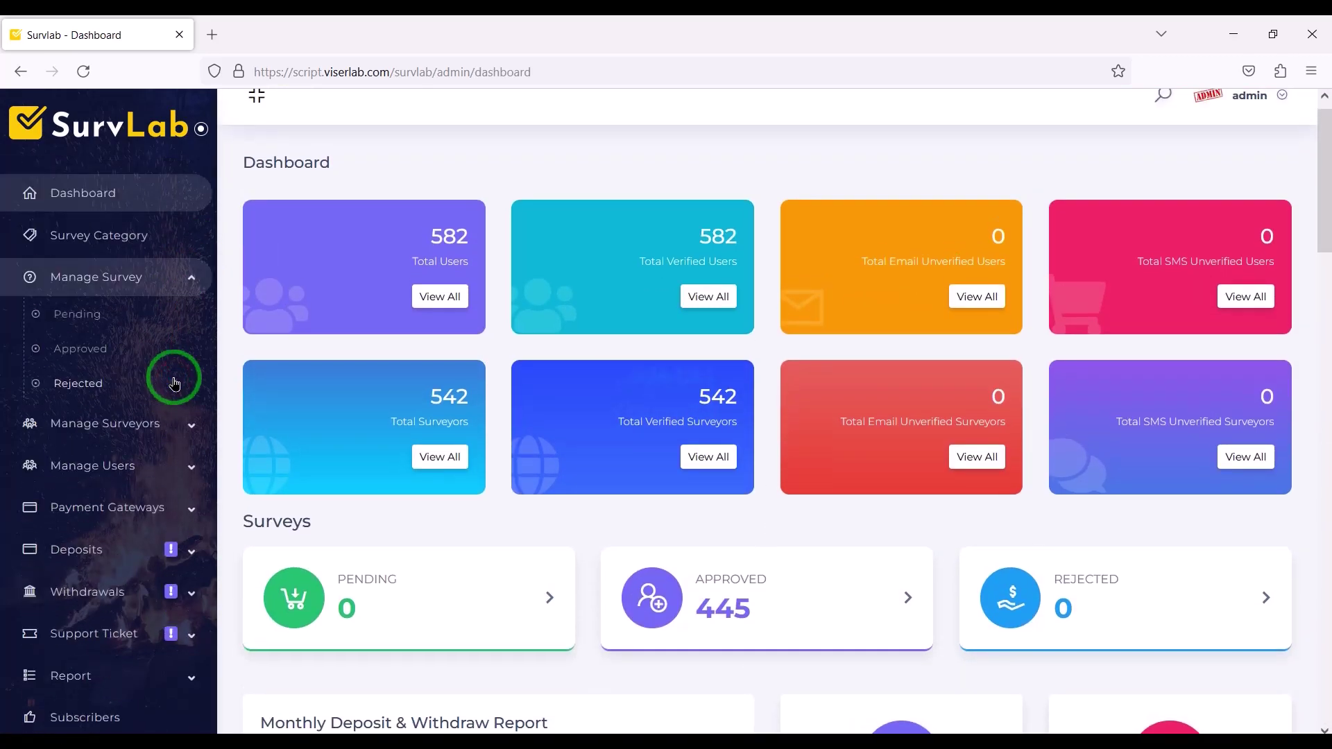
left_click(164, 421)
scroll(146, 487, "down", 3)
left_click(159, 430)
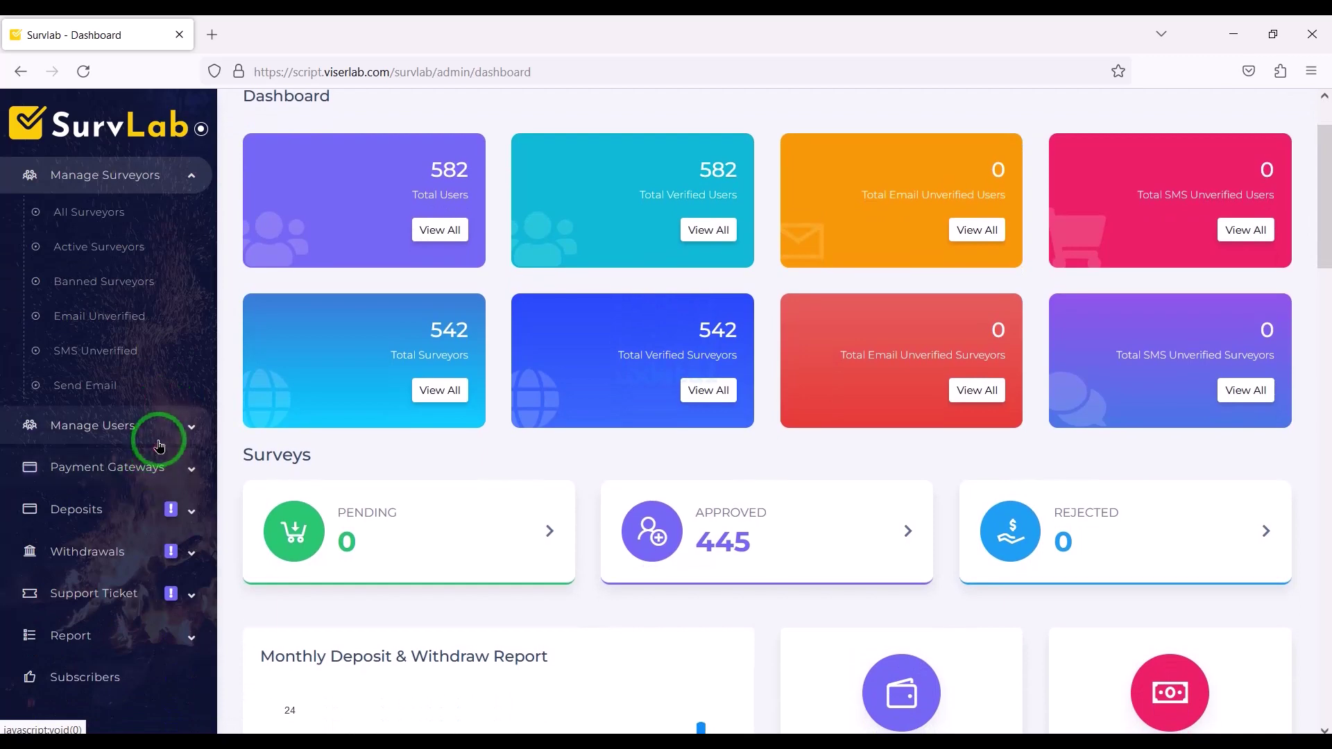
Step: Expand the Payment Gateways, Deposits, Withdrawals and Support Ticket sidebar sections
scroll(128, 517, "down", 5)
left_click(63, 399)
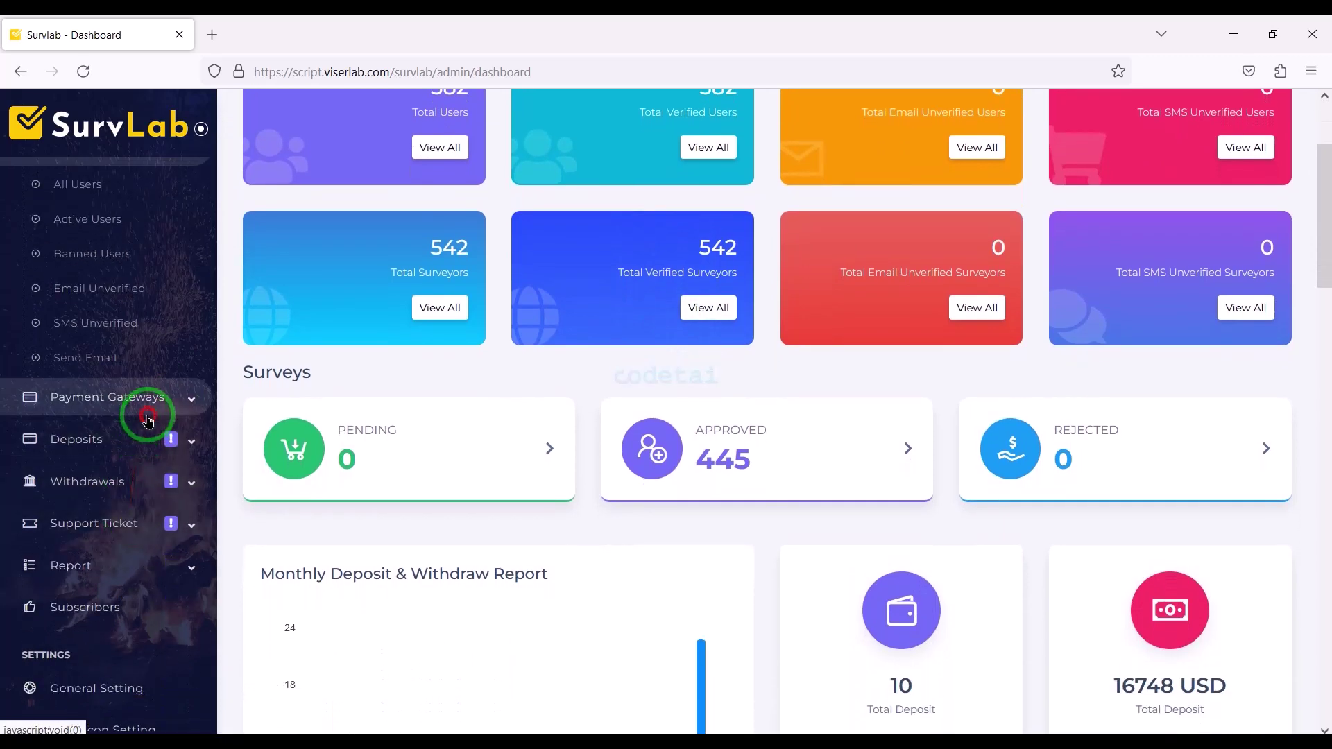
left_click(119, 510)
scroll(113, 604, "down", 5)
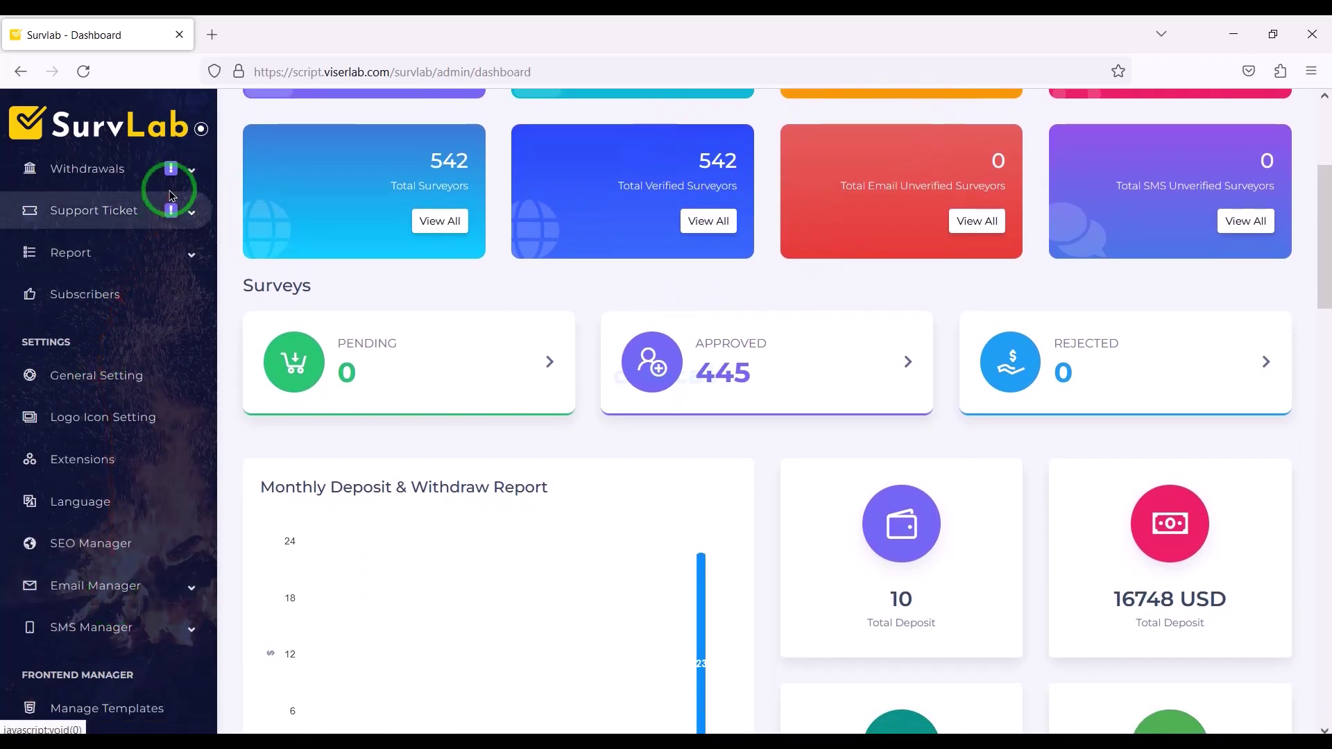
left_click(170, 175)
left_click(134, 385)
Step: Open the Register page and scroll through the sign-up form
scroll(118, 587, "down", 8)
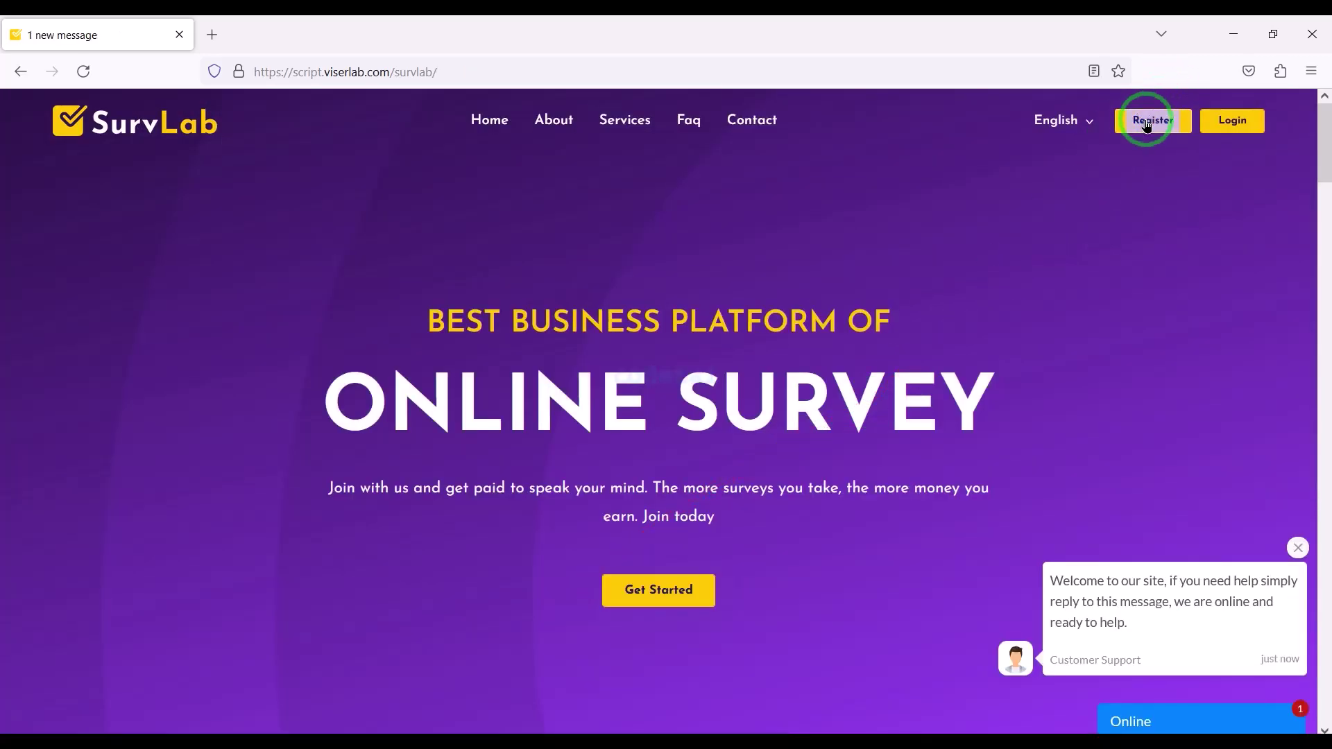
left_click(1147, 123)
scroll(839, 425, "down", 6)
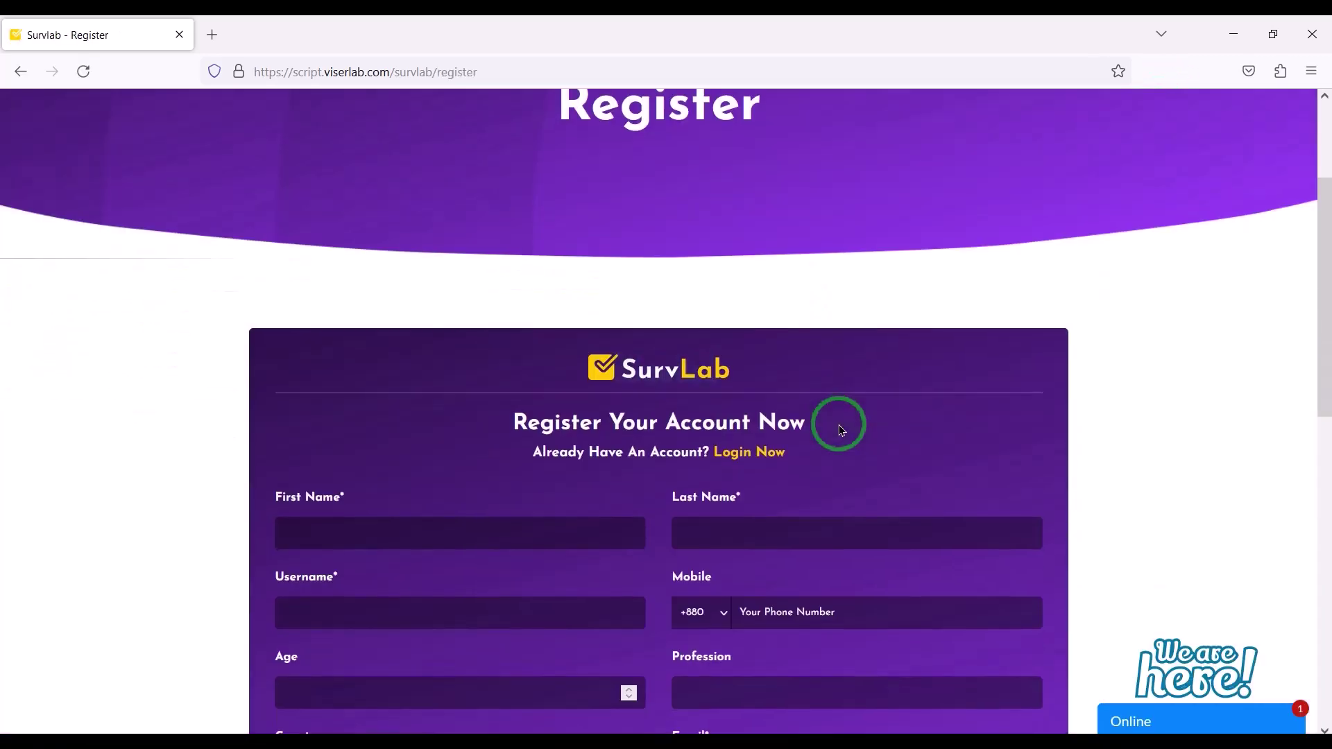
scroll(839, 425, "down", 1)
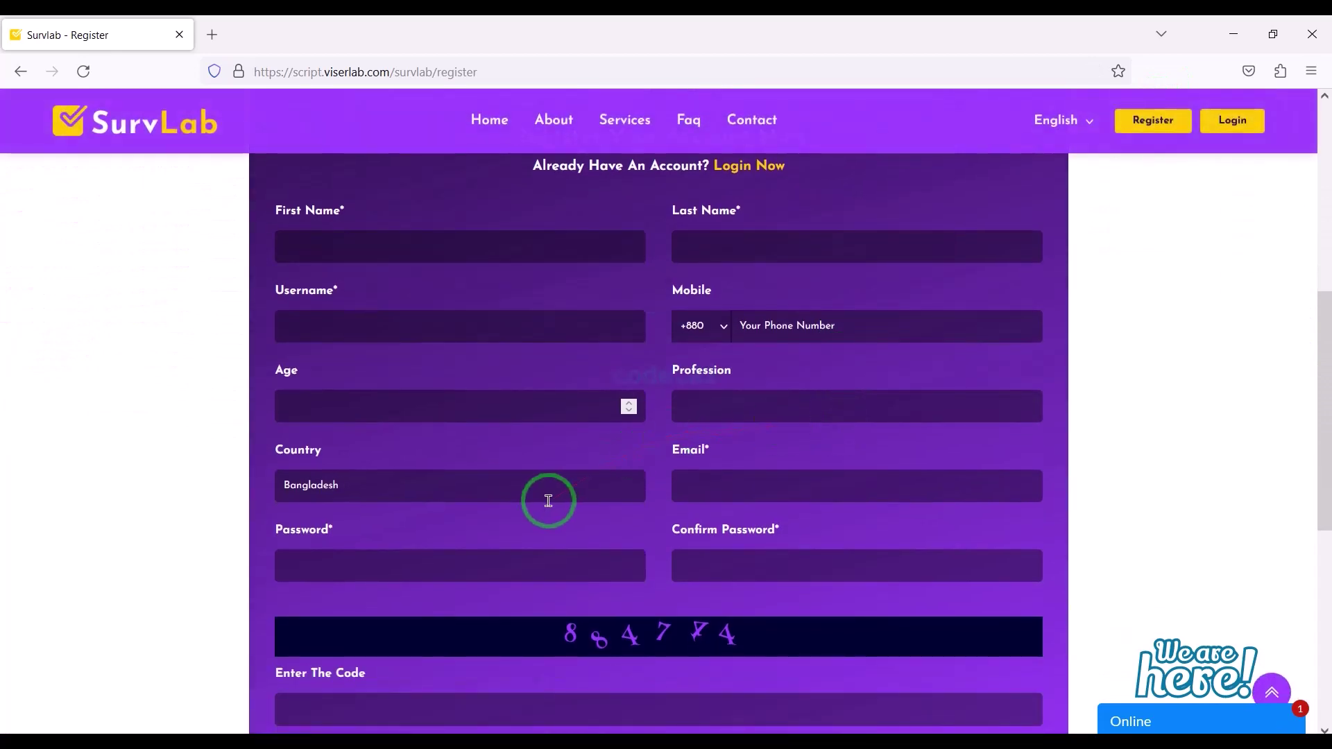
scroll(538, 576, "down", 1)
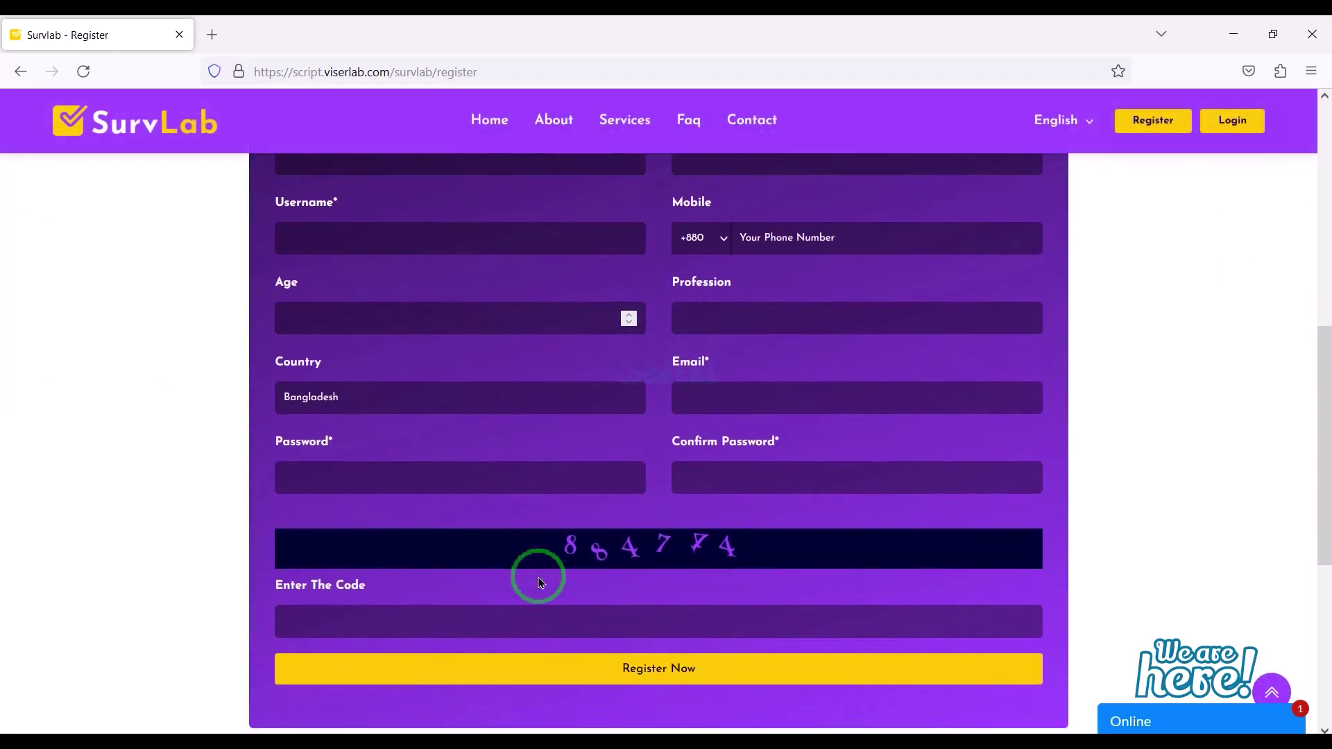
scroll(538, 578, "up", 6)
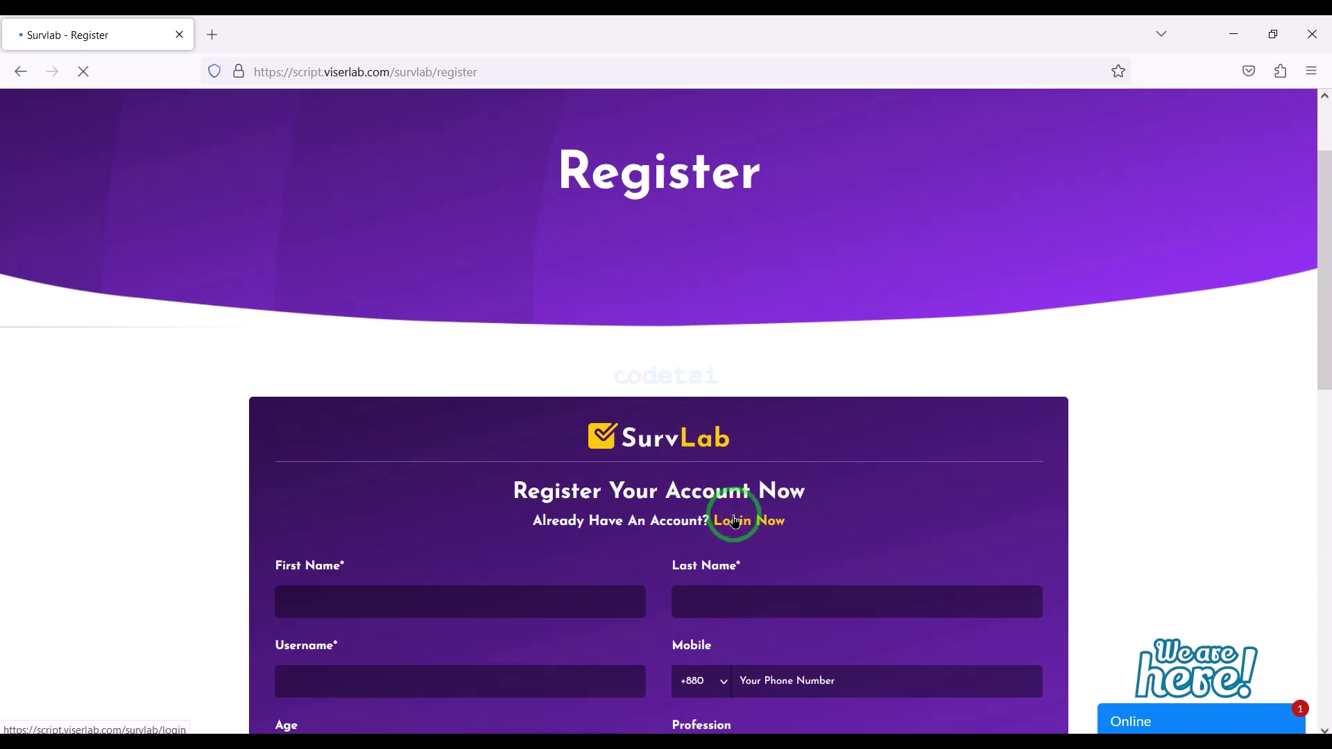
scroll(736, 520, "down", 5)
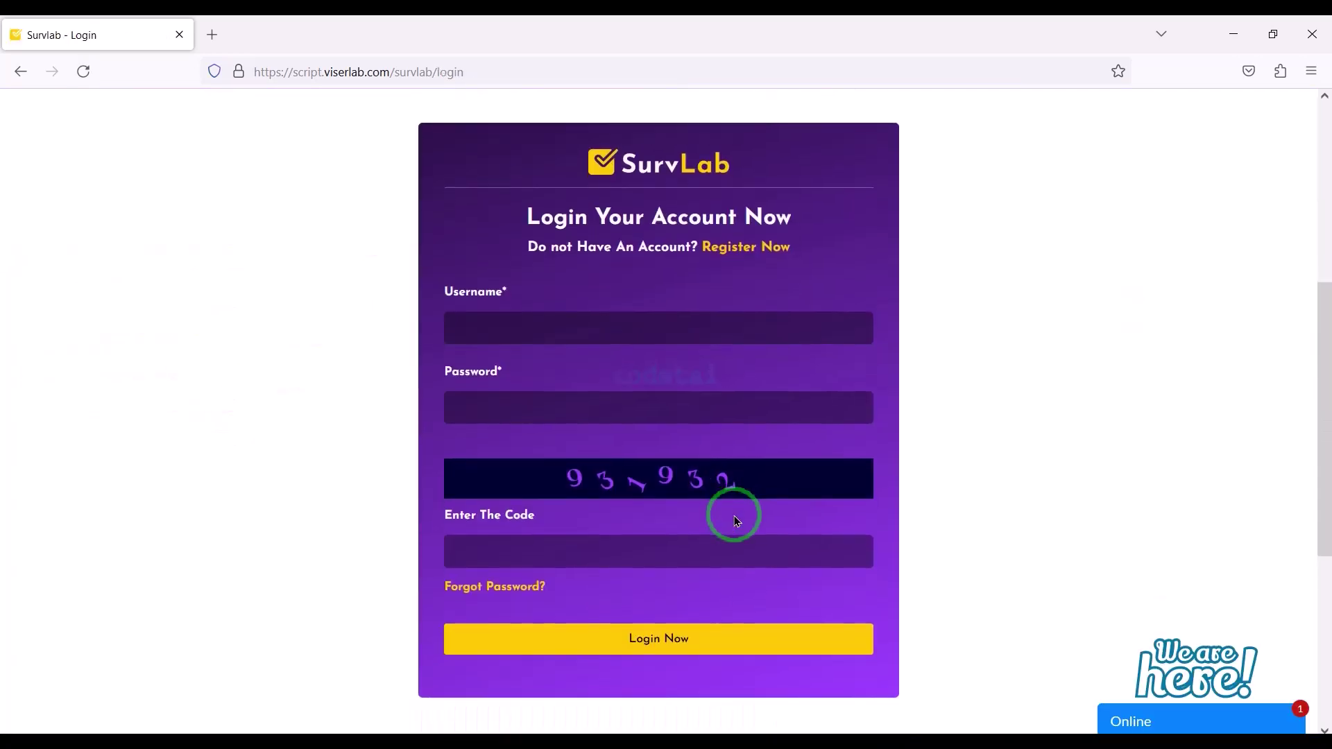
Step: Log in as a user with the username, password and captcha code
left_click(619, 328)
type("marysmith")
left_click(538, 404)
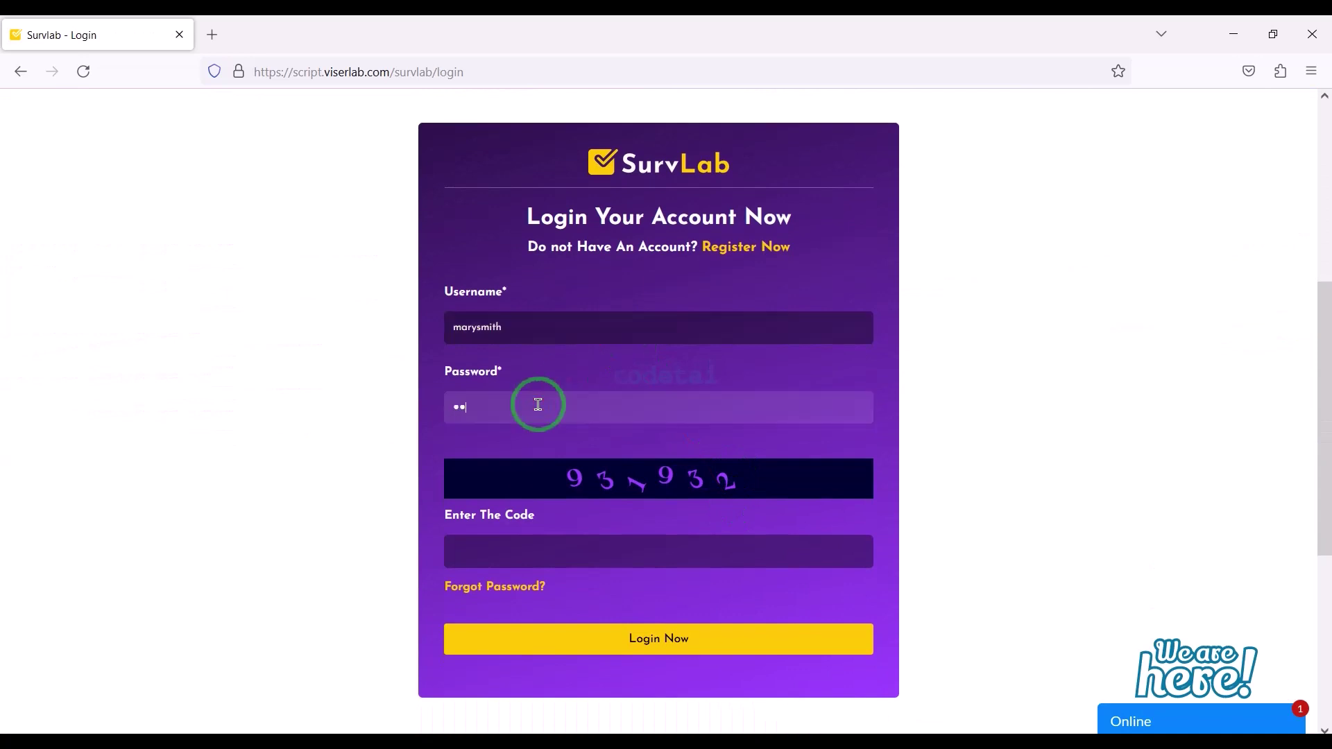
left_click(496, 543)
type("931932")
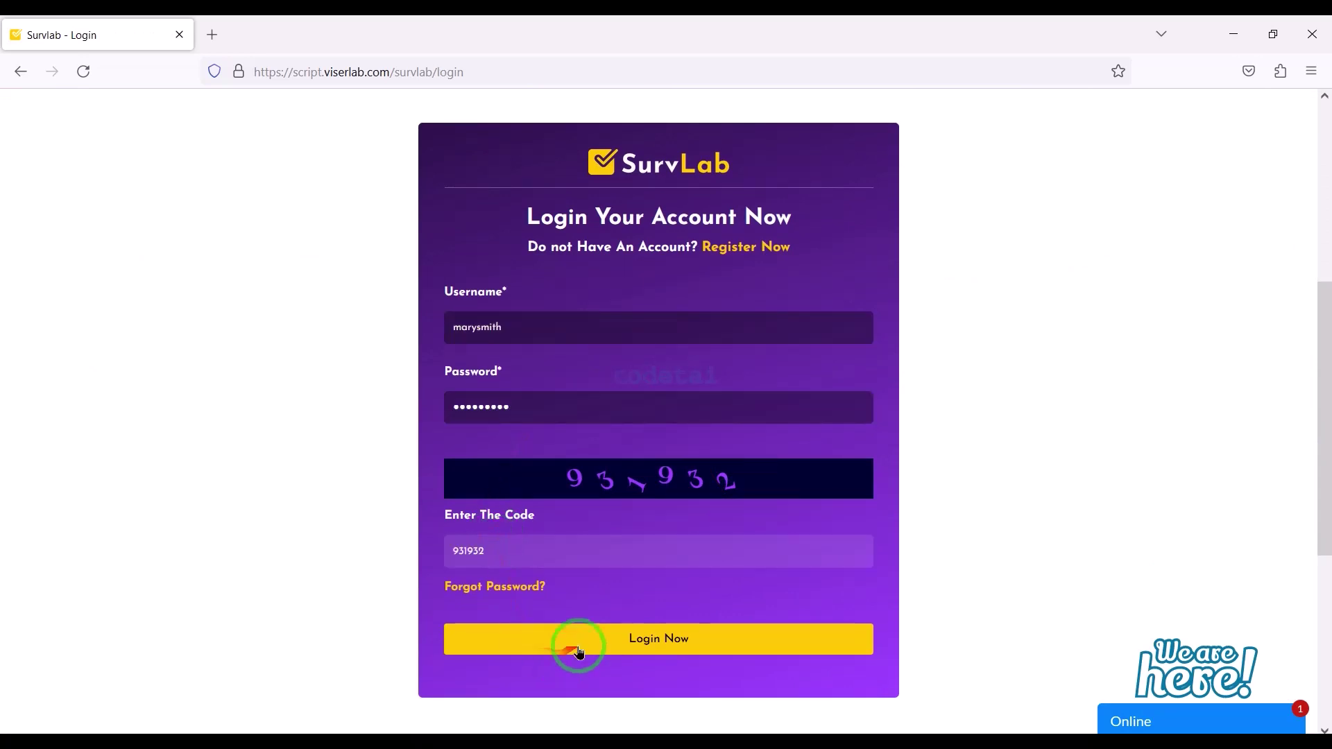
left_click(580, 653)
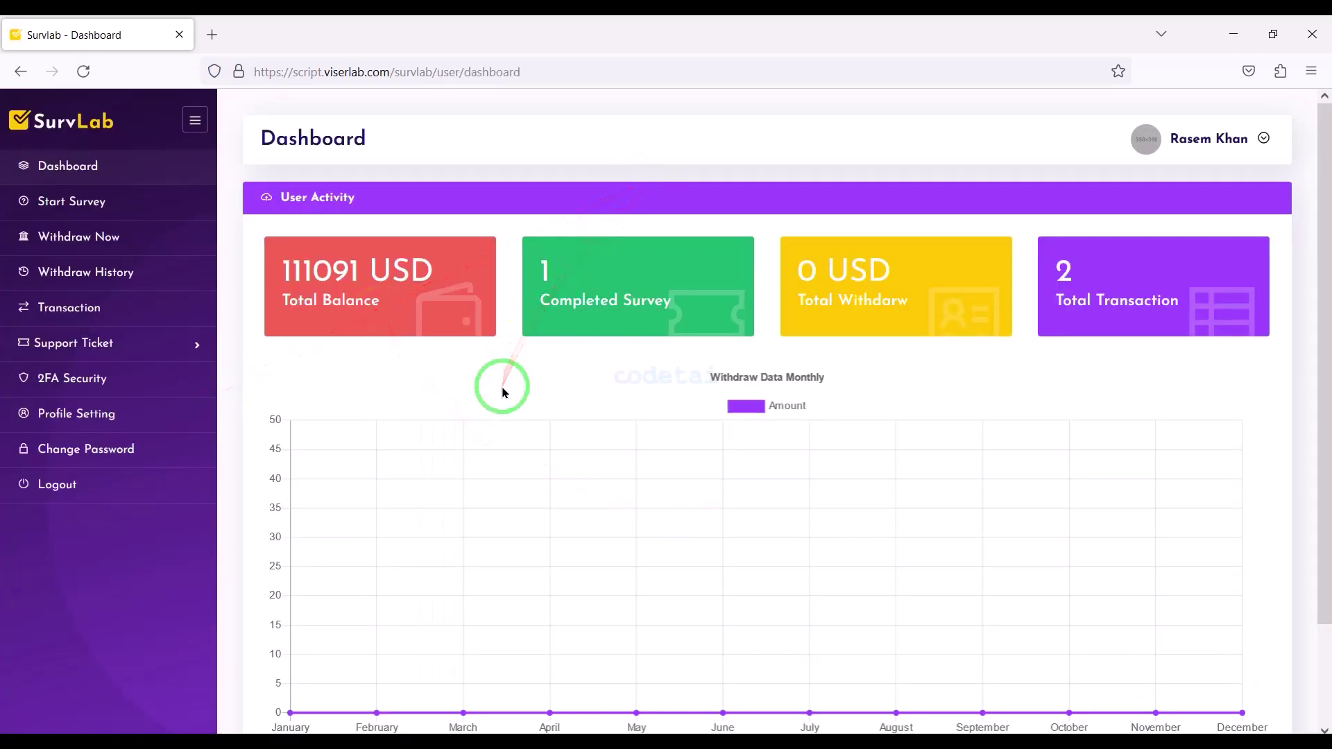
Step: Mark the dashboard's four stat cards with a red rectangle
scroll(502, 393, "down", 2)
scroll(502, 393, "up", 2)
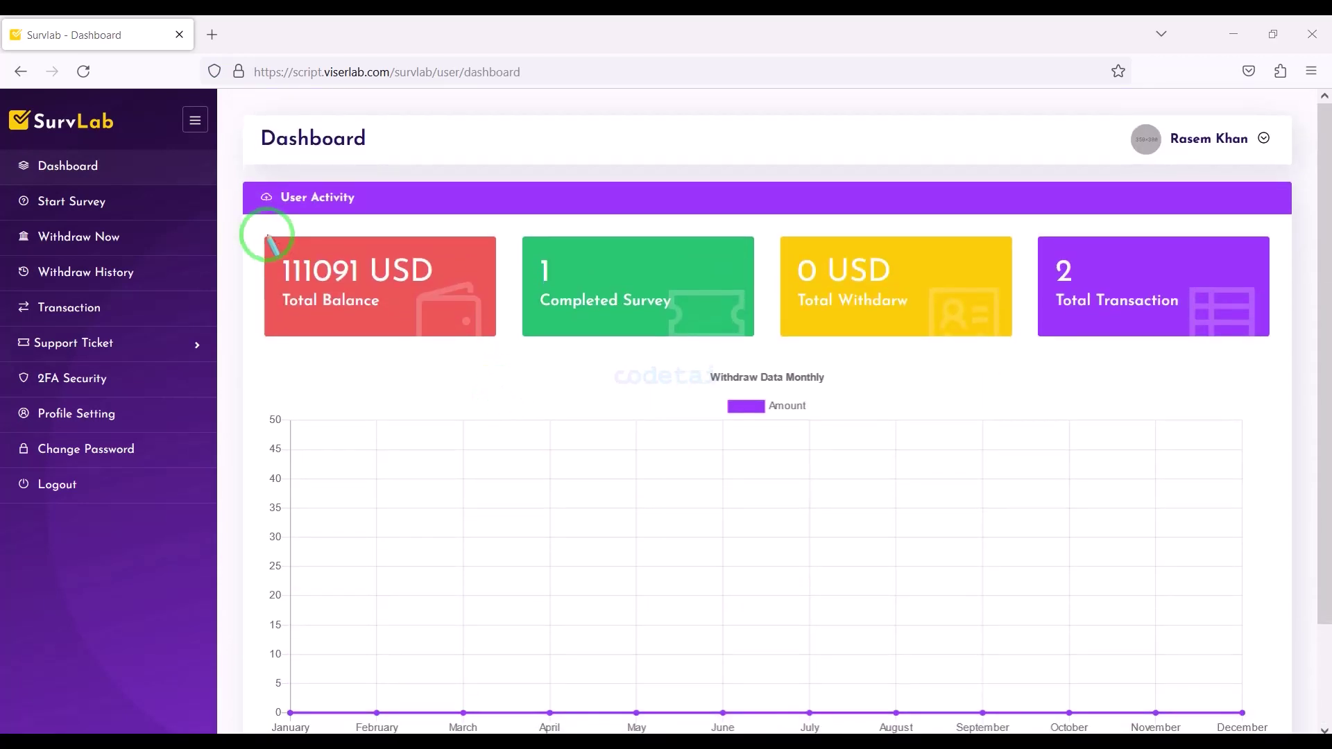
mouse_move(253, 224)
left_mouse_down()
mouse_move(1014, 265)
mouse_move(1225, 301)
mouse_move(1285, 352)
left_mouse_up()
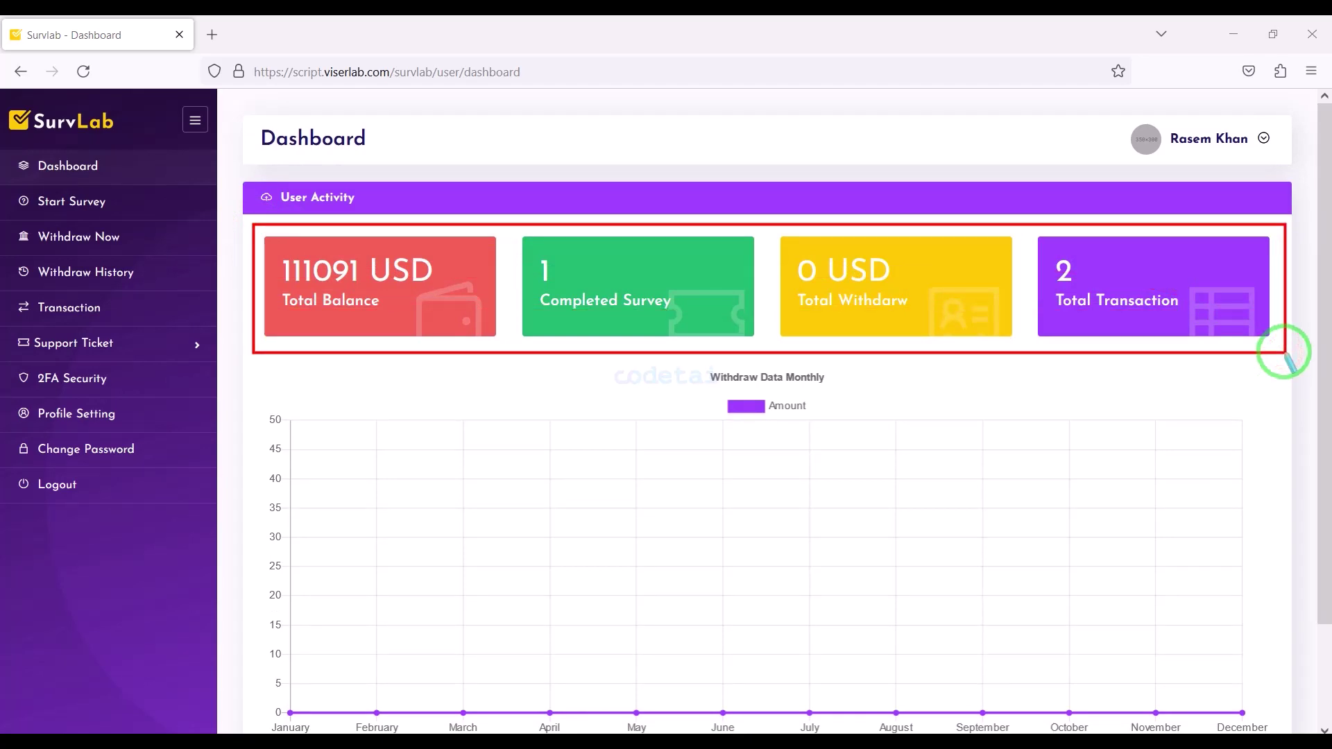
Step: Open Start Survey to list the available surveys
left_click_drag(510, 614, 339, 533)
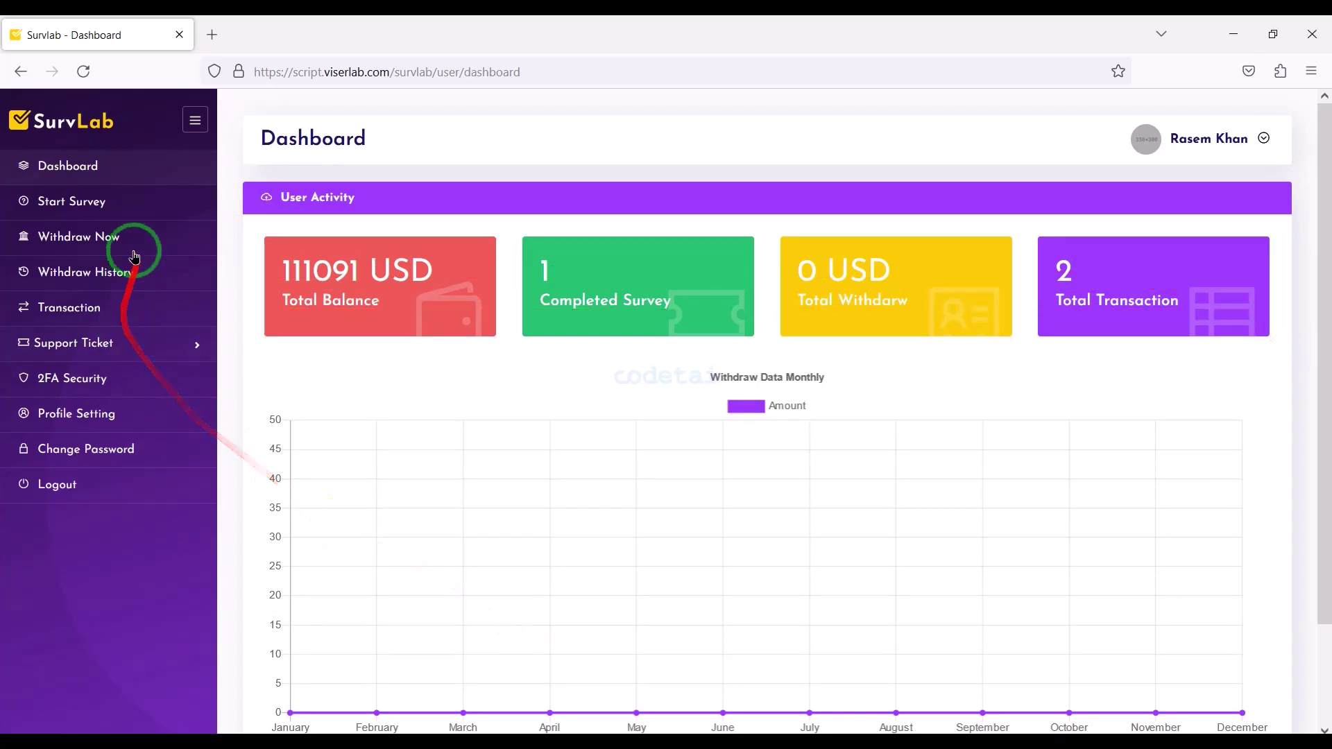
left_click(116, 215)
mouse_move(116, 215)
left_mouse_down()
mouse_move(402, 357)
mouse_move(543, 501)
left_mouse_up()
Step: Answer all three Course Evaluation questions, finish, and highlight the new 444424 USD balance
scroll(543, 501, "down", 10)
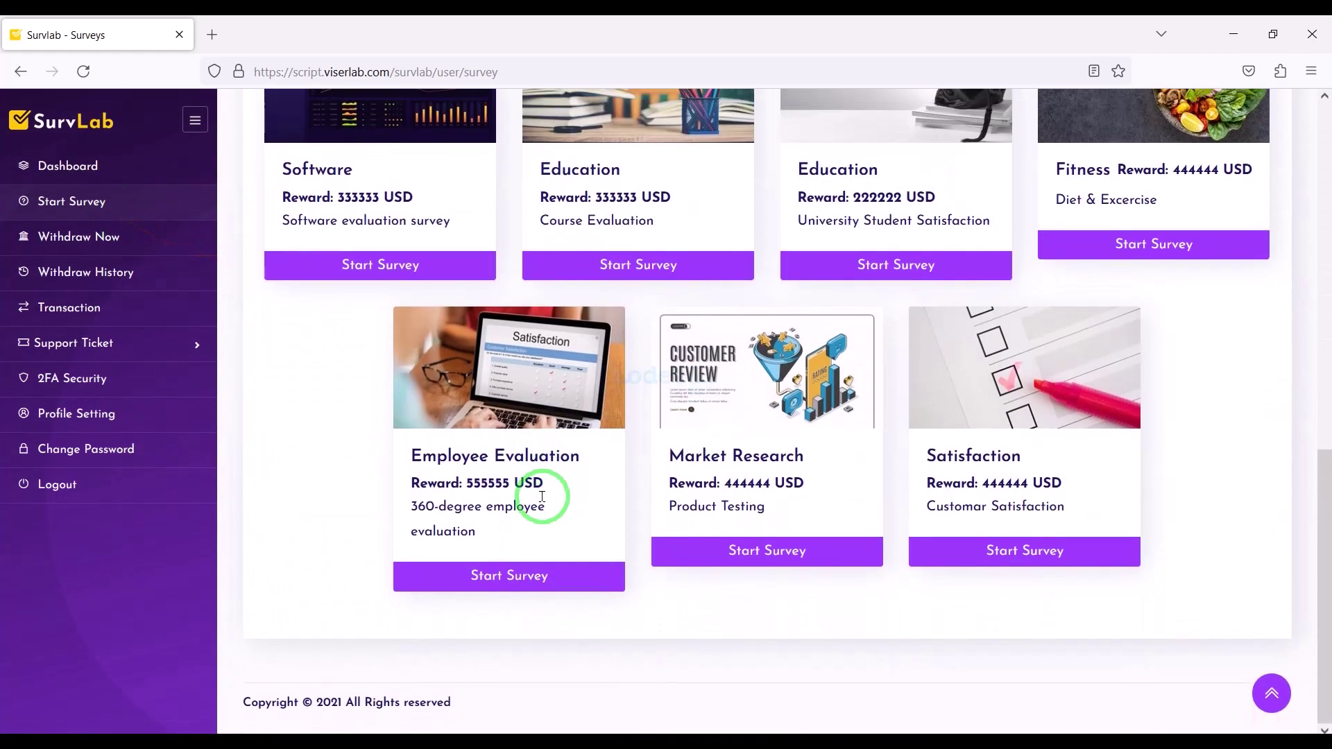
scroll(543, 501, "up", 6)
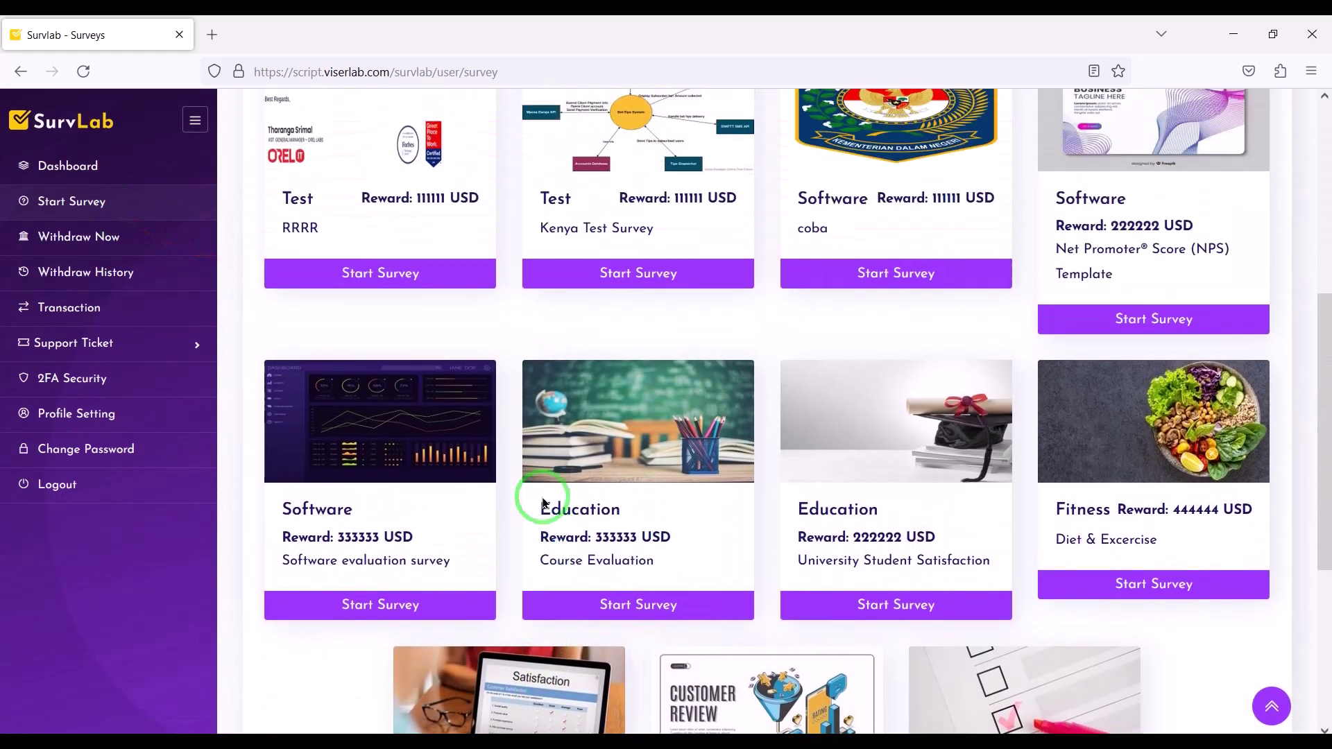
scroll(543, 501, "down", 6)
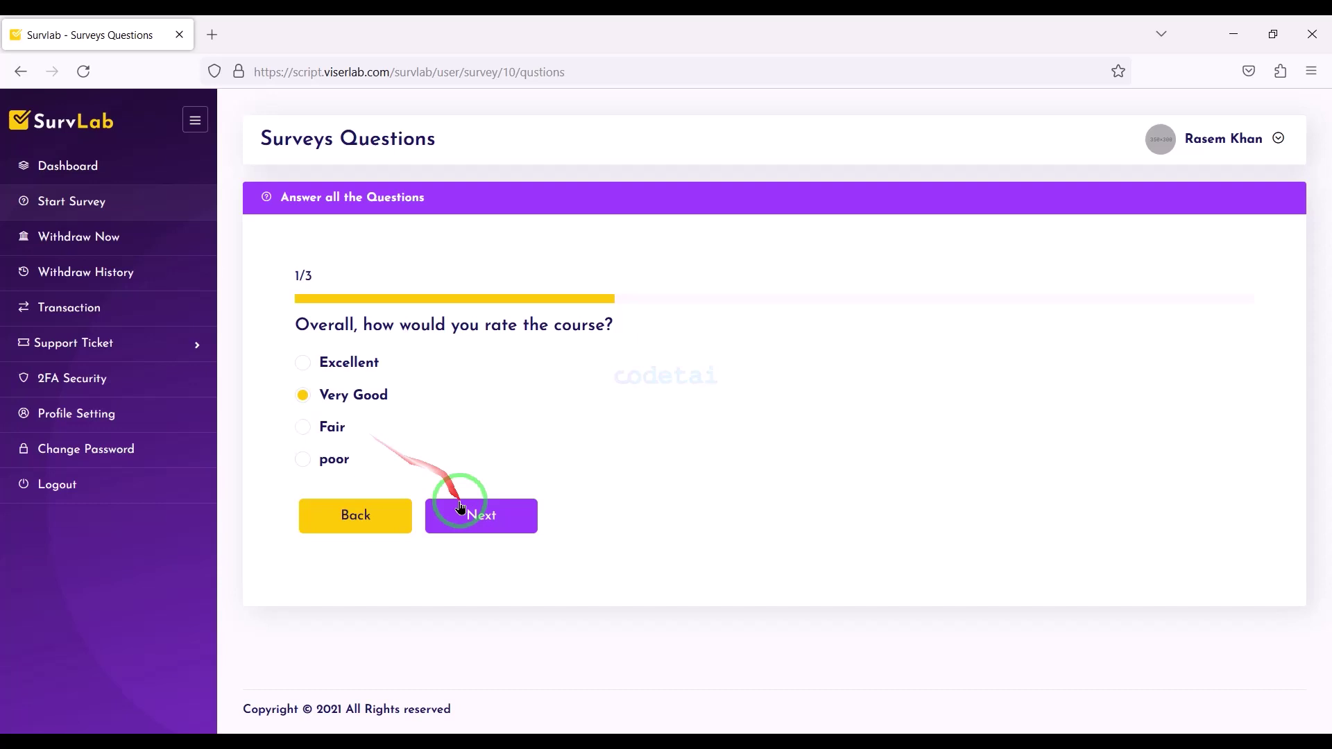
left_click(461, 508)
left_click(308, 393)
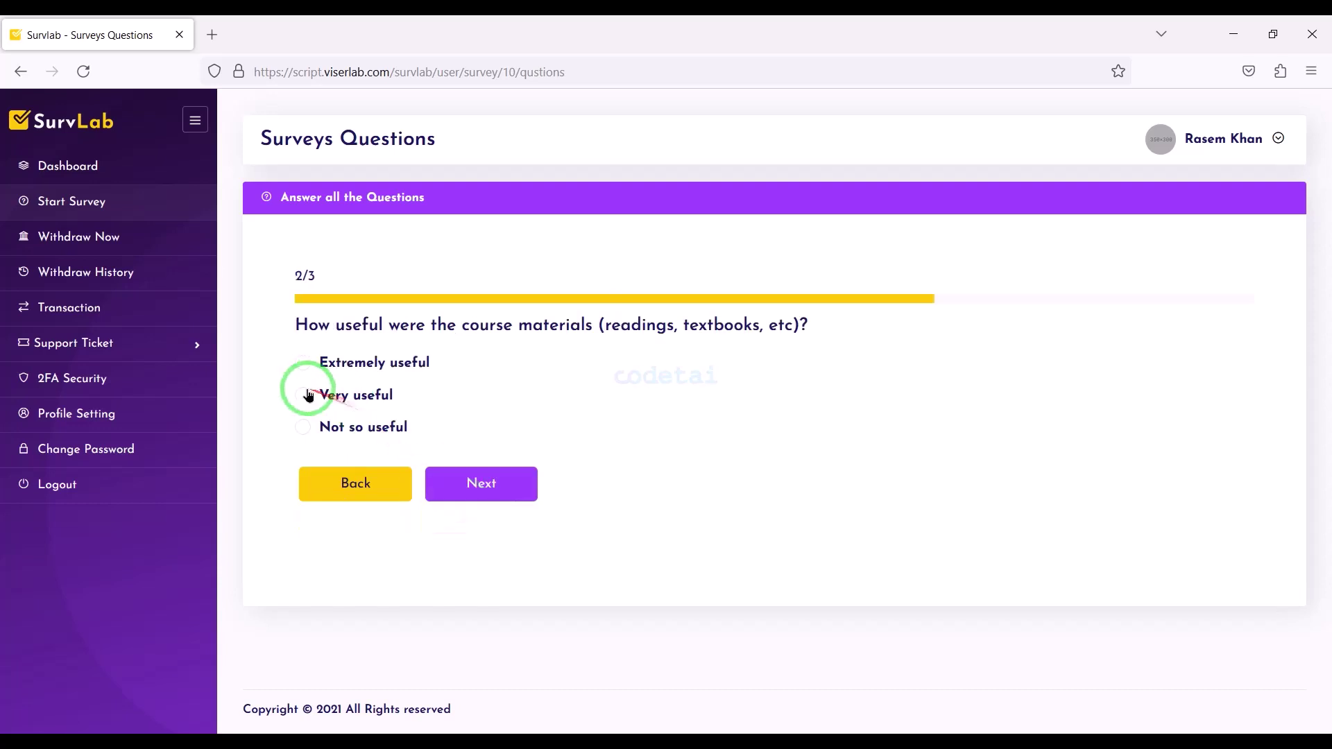
left_click(482, 473)
left_click(312, 394)
left_click(471, 516)
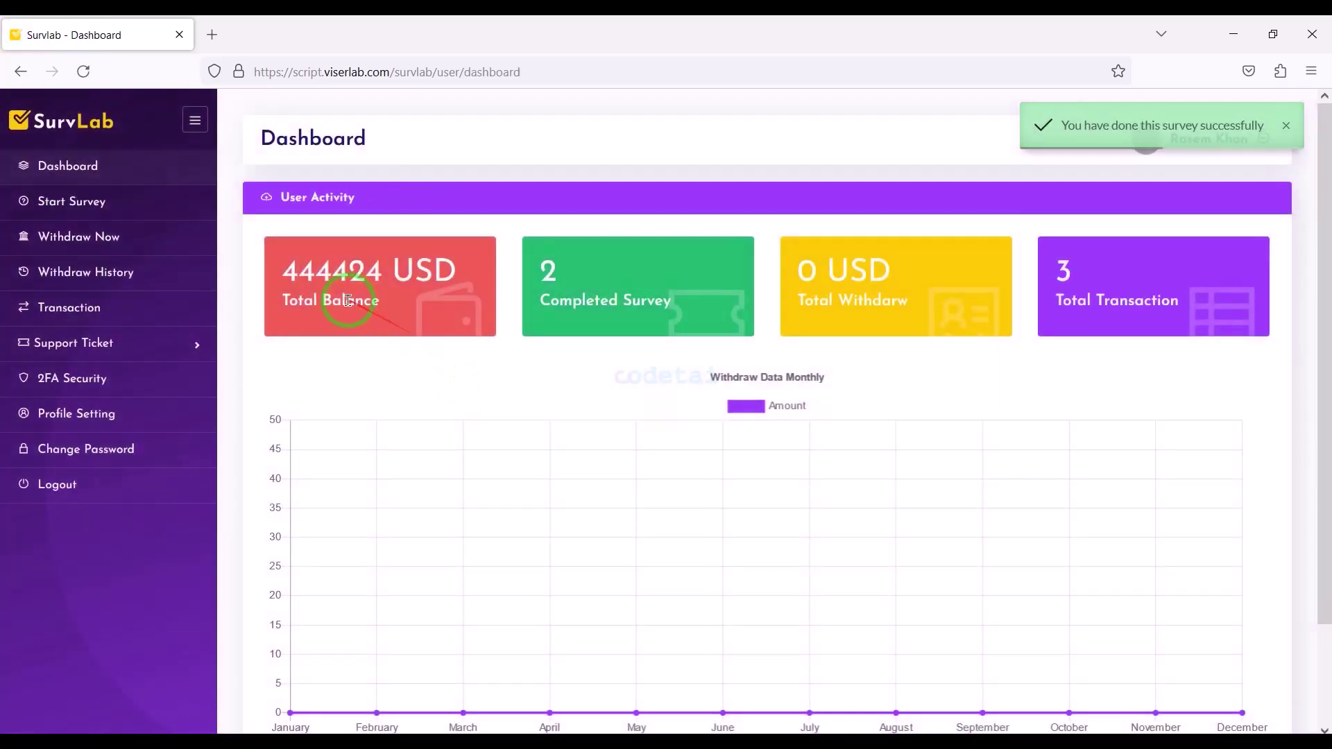
left_click(370, 285)
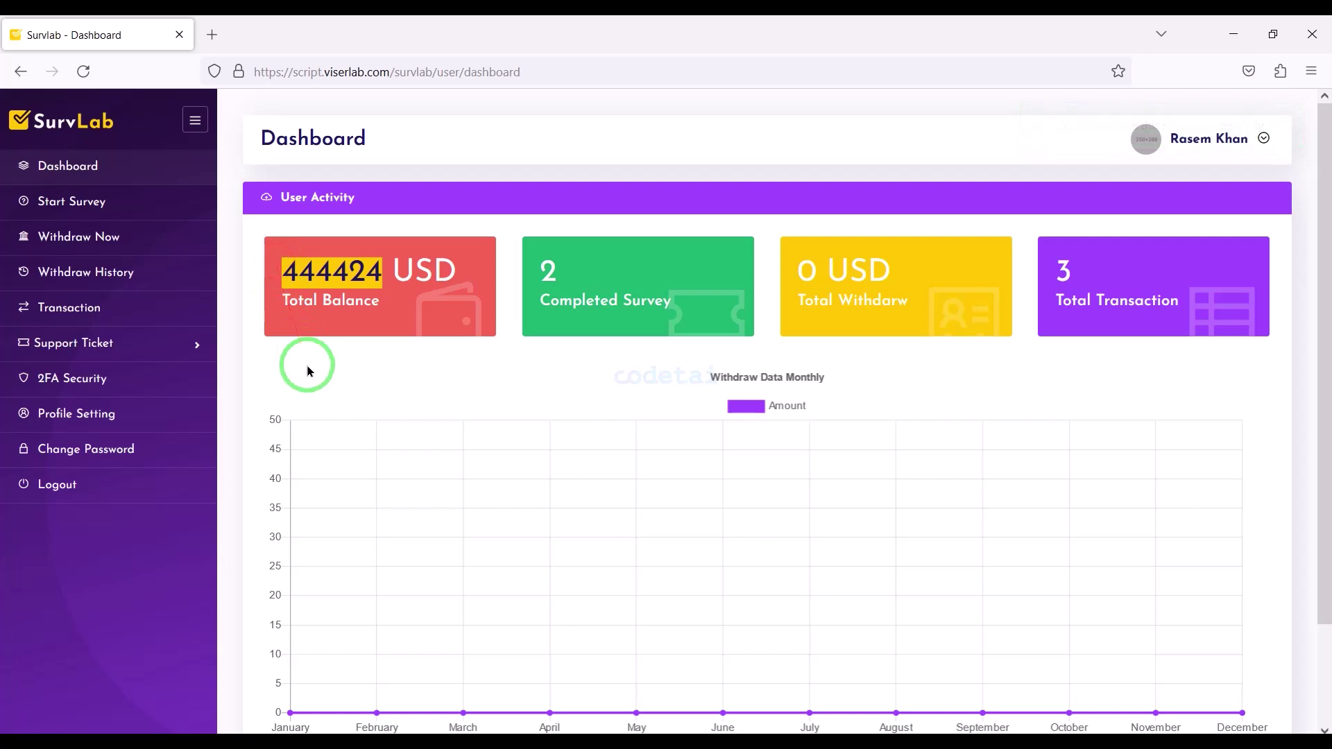
Step: Request a 400 USD Mobile Money withdrawal and preview it
left_click(143, 229)
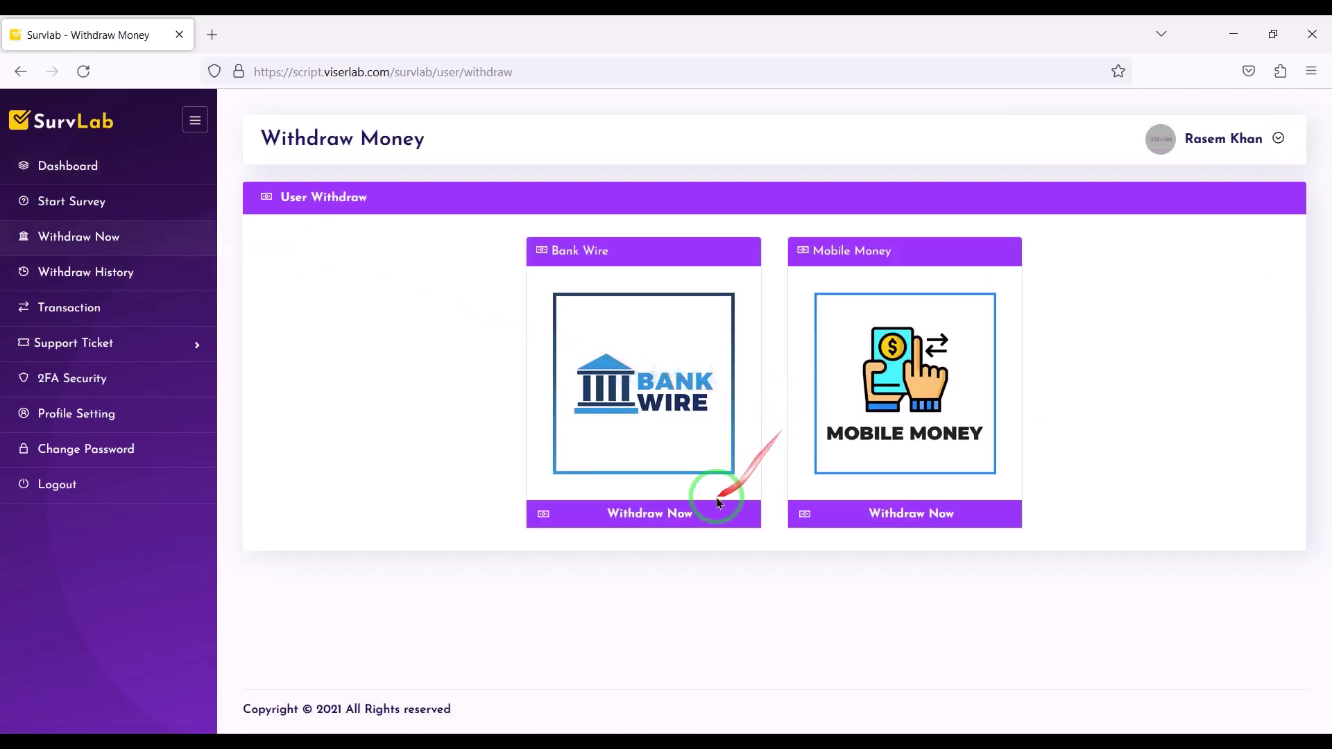
left_click(865, 515)
left_click(616, 340)
left_click(747, 391)
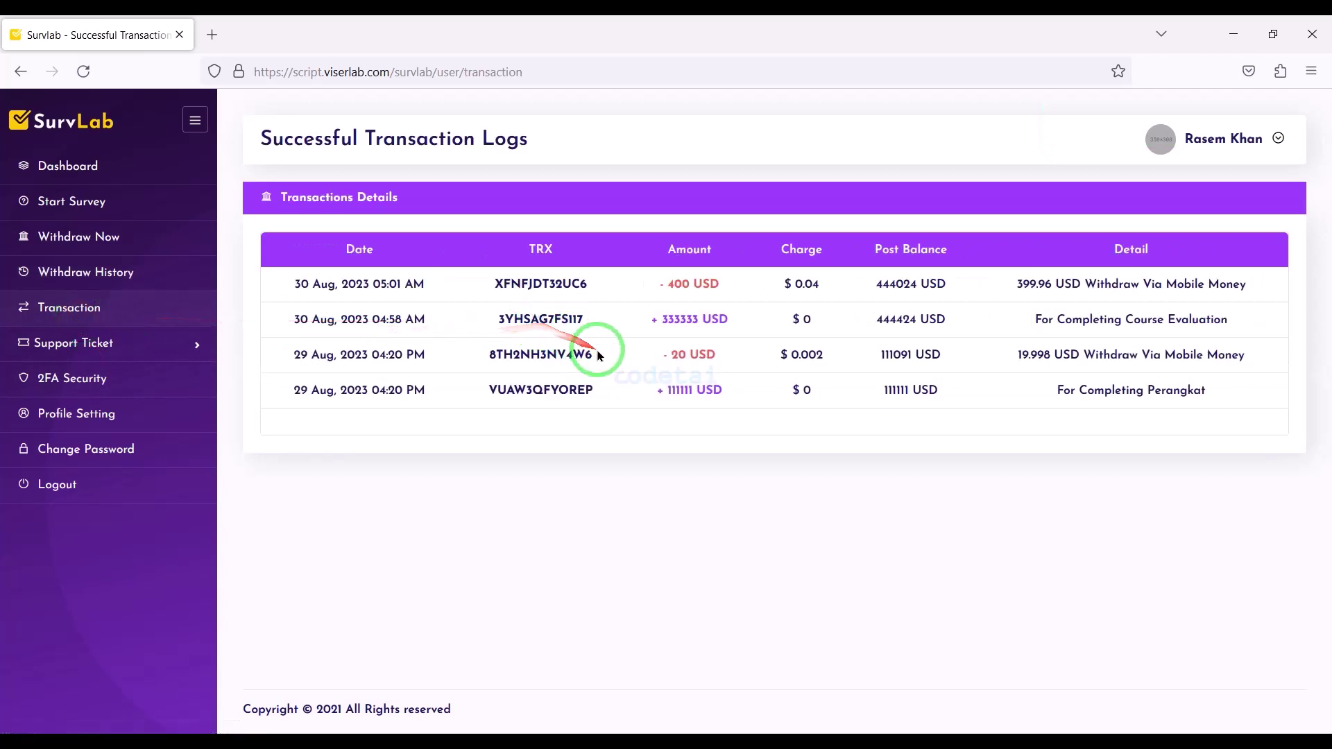
Step: Under Support Ticket, open the Create New ticket form with Subject and Message fields
left_click(69, 342)
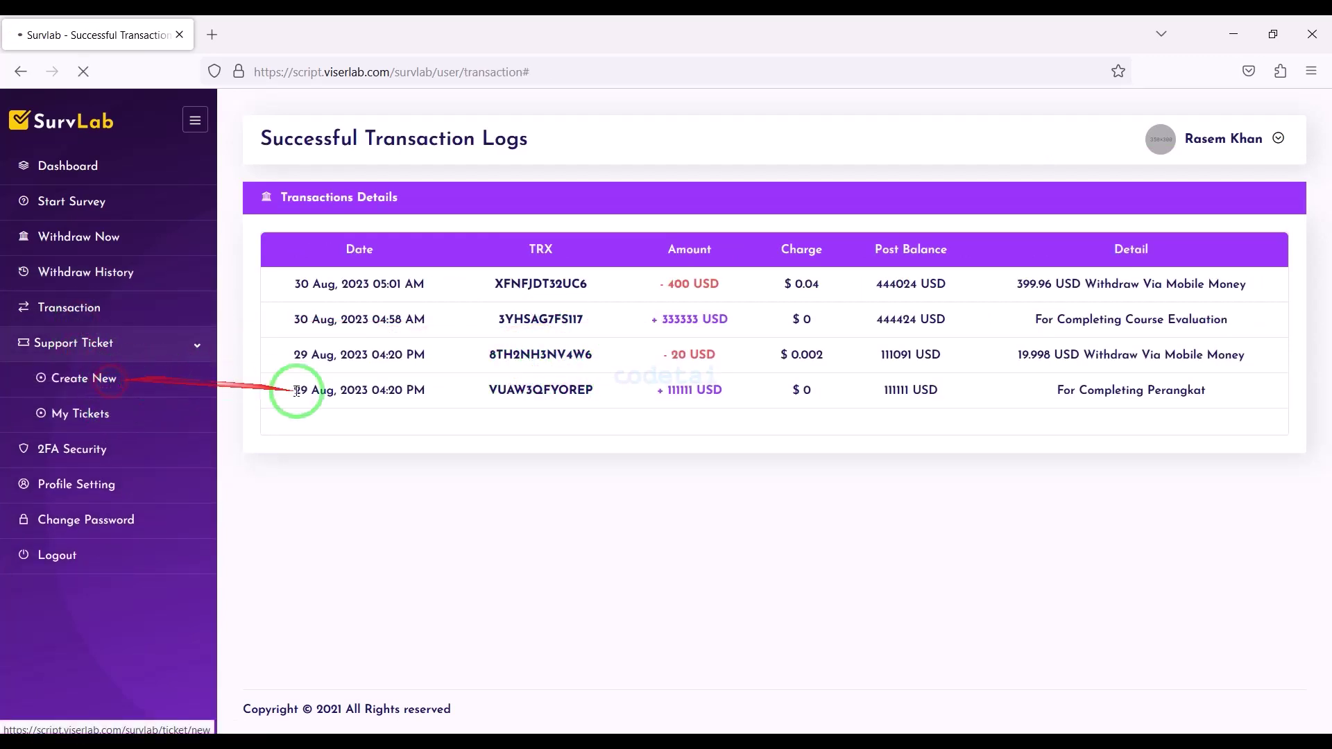
scroll(605, 466, "down", 2)
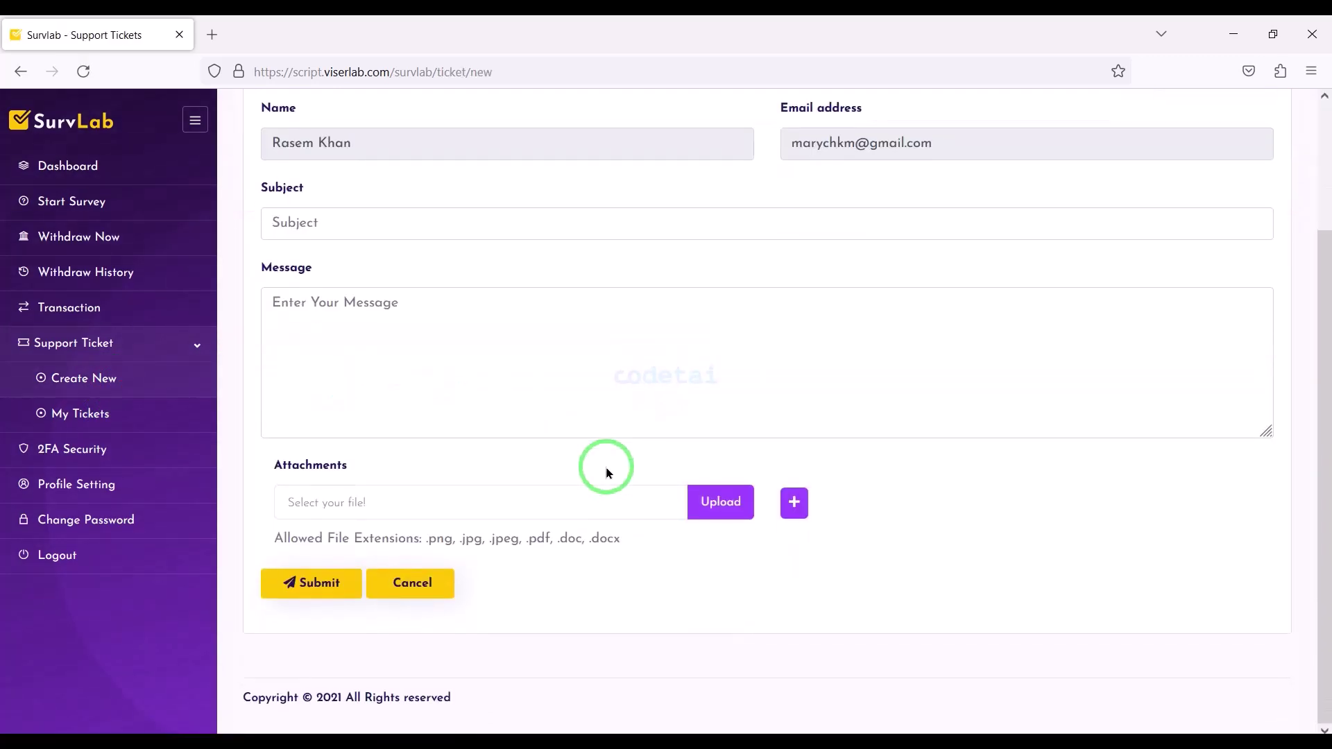
scroll(605, 466, "up", 2)
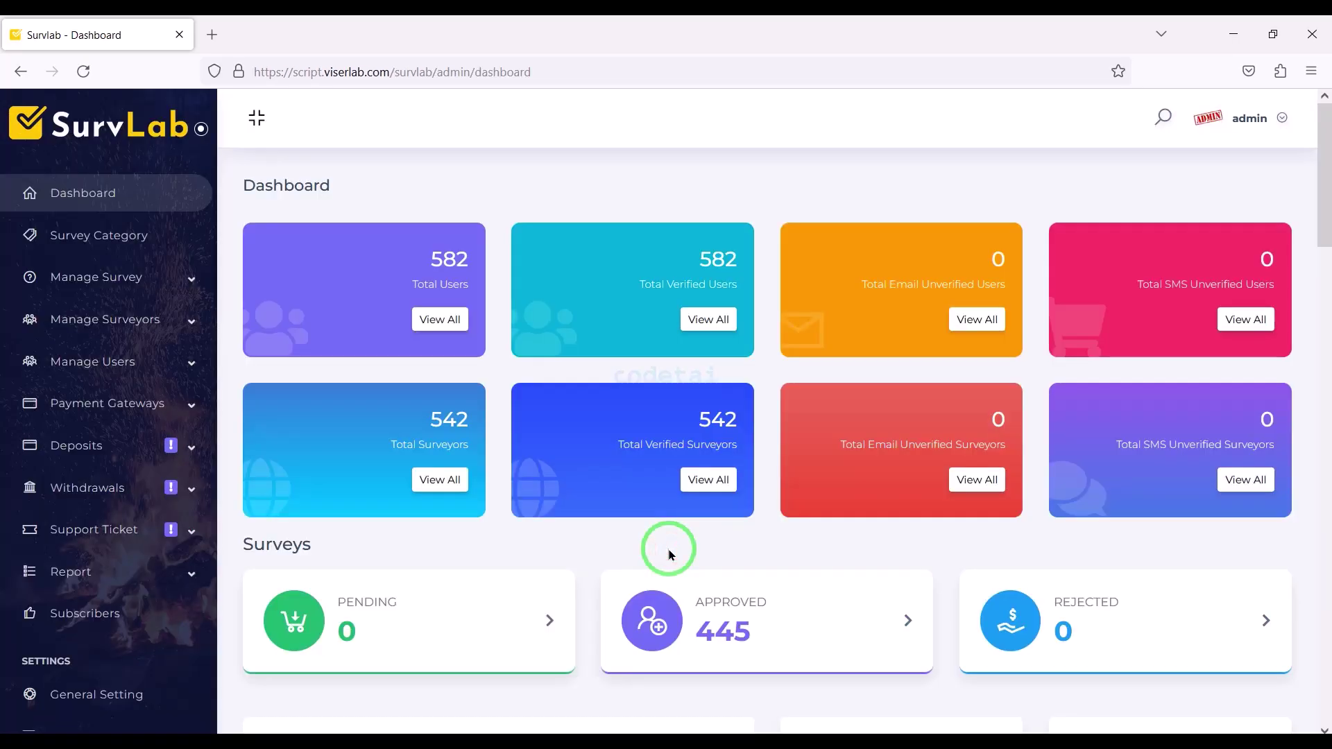
Step: Scroll the admin dashboard's charts and lists, returning to the 582-user totals at top
scroll(671, 554, "down", 15)
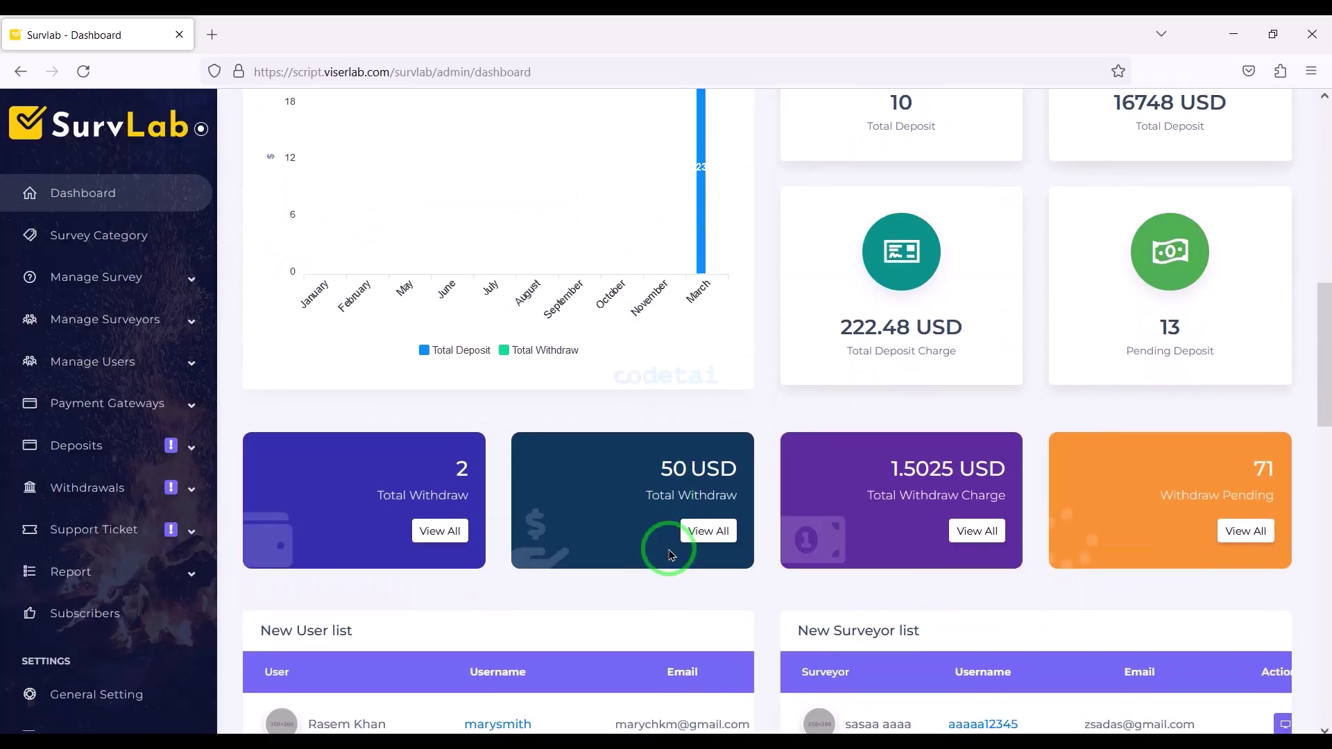
scroll(669, 551, "down", 5)
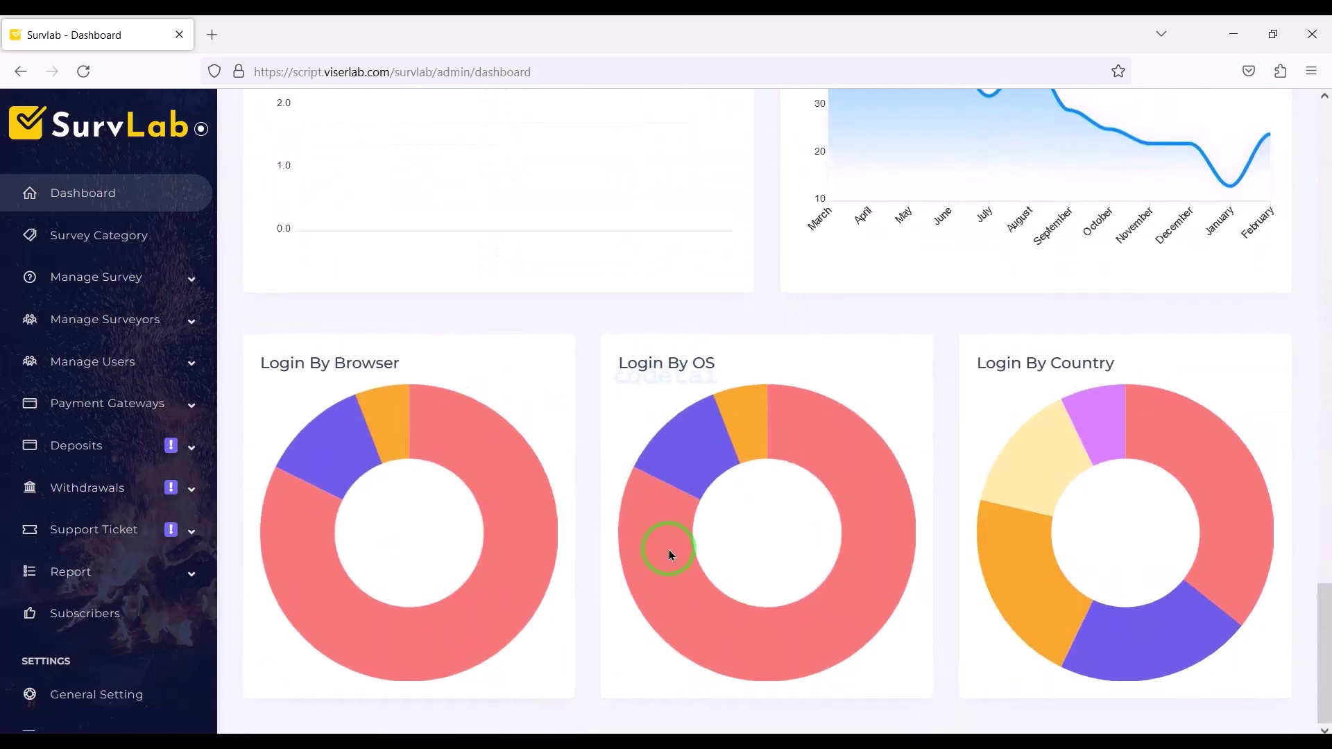
scroll(123, 521, "down", 5)
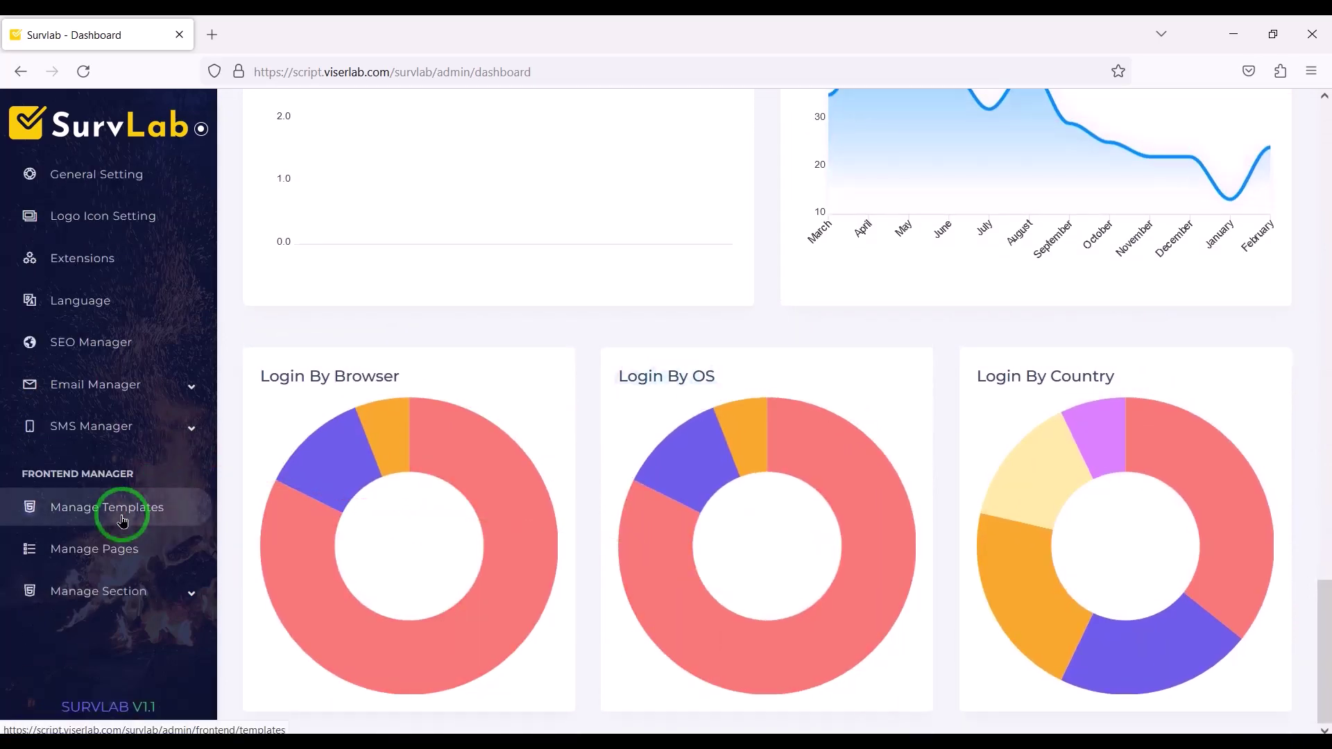
scroll(123, 521, "up", 2)
scroll(123, 521, "up", 7)
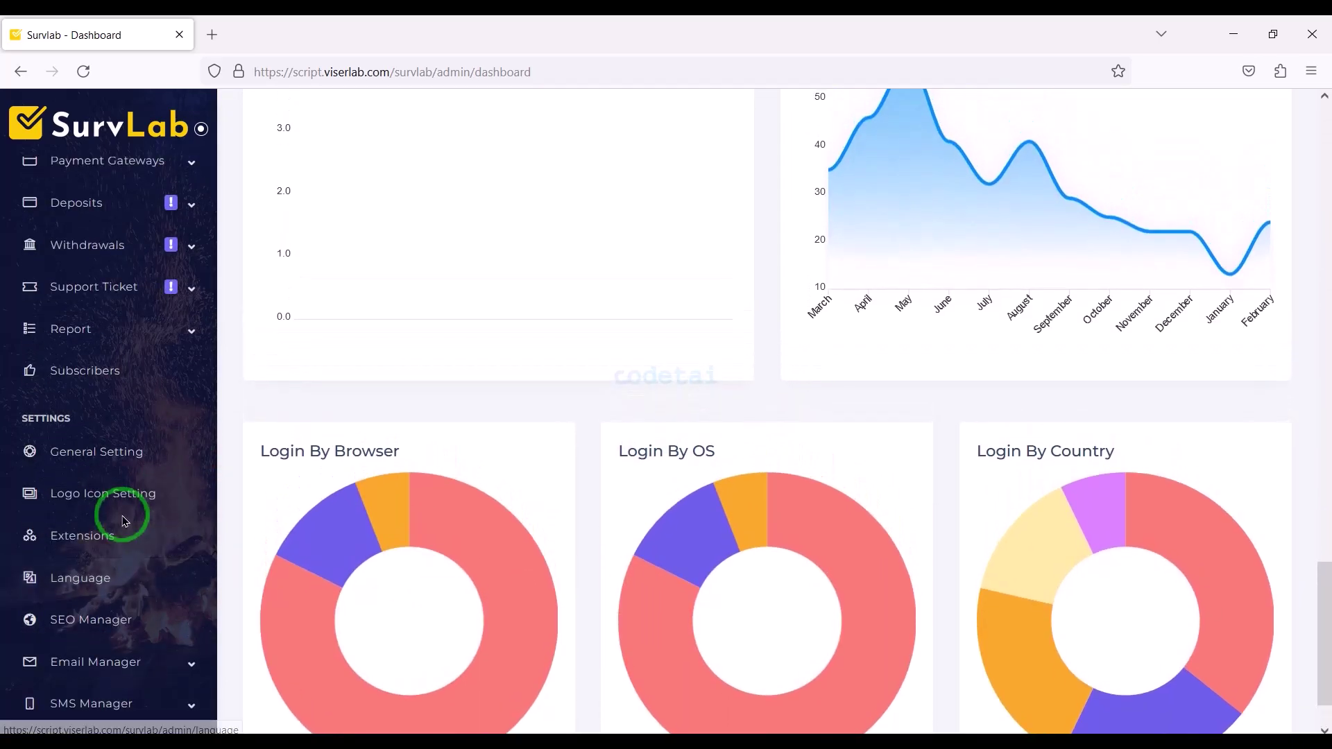
scroll(479, 383, "up", 15)
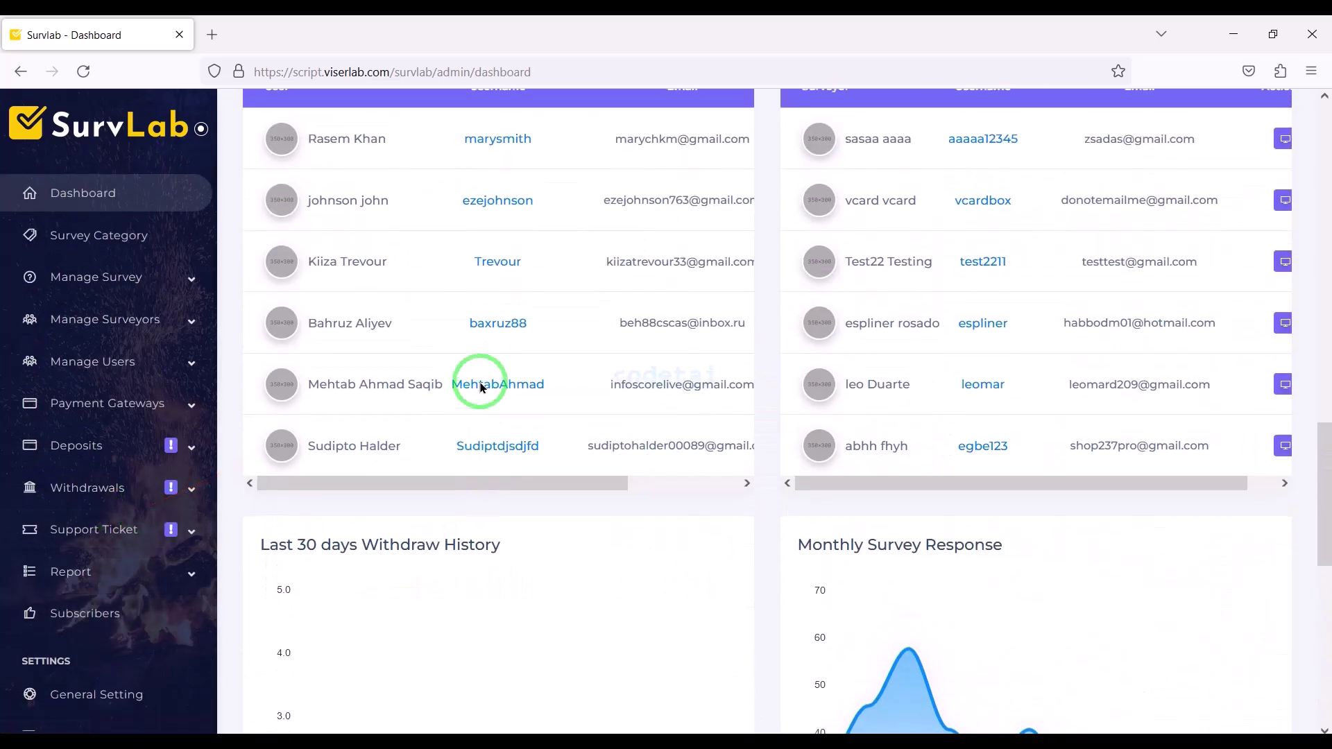
scroll(479, 383, "up", 5)
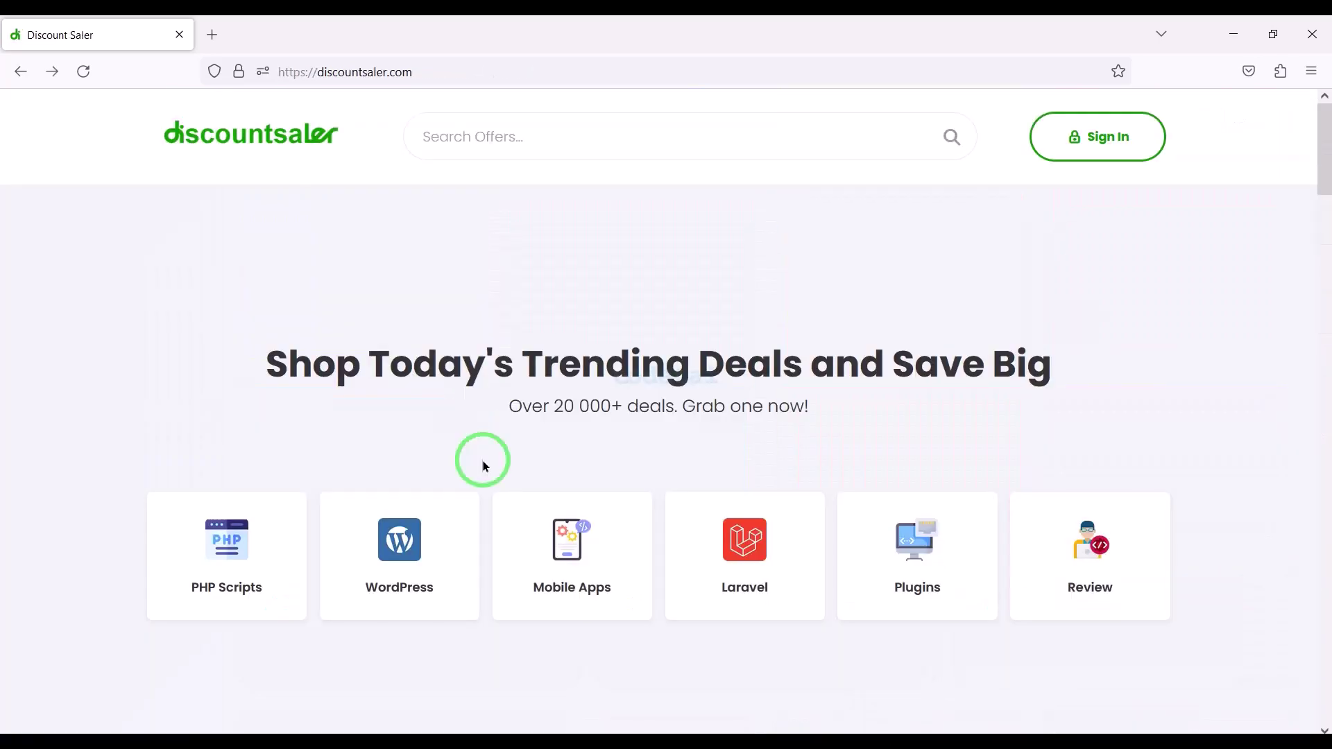
Step: Browse the discountsaler.com deals and open the $49 SurvLab Online Survey Platform deal
scroll(484, 463, "down", 3)
scroll(484, 464, "down", 20)
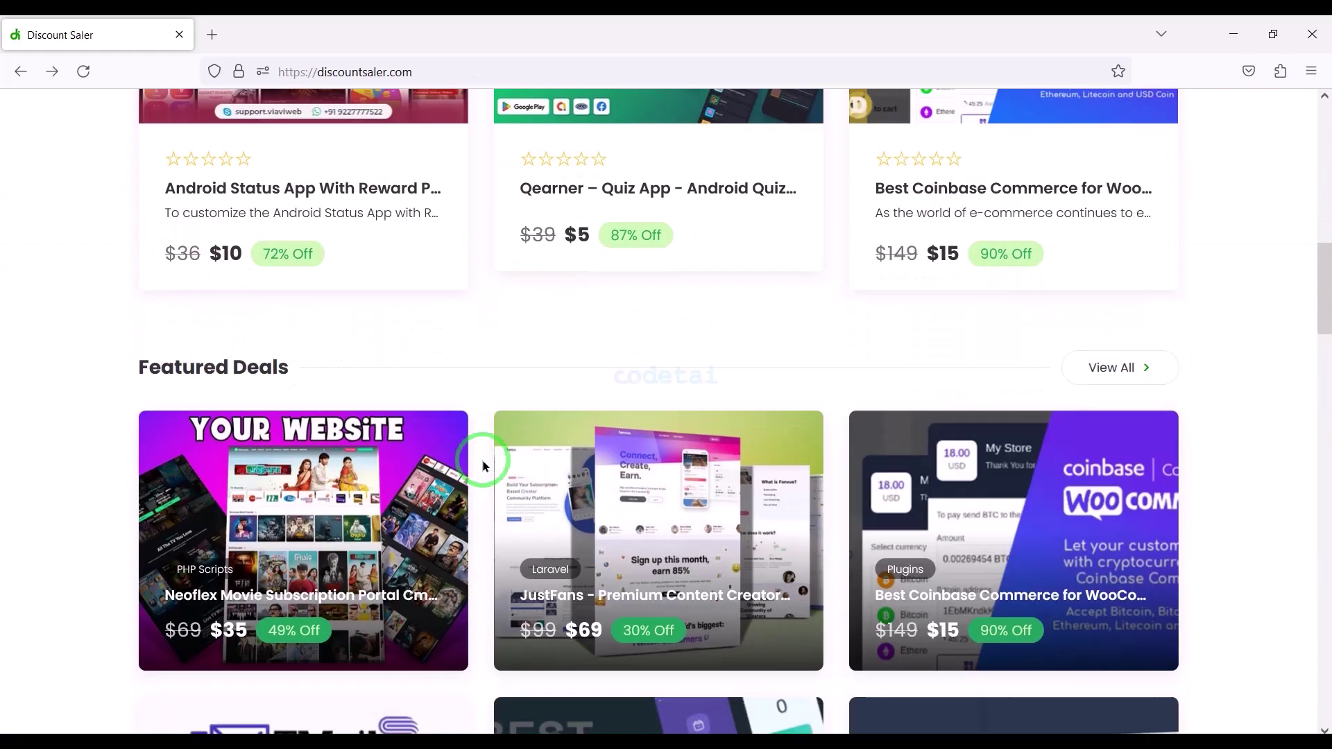
scroll(485, 466, "down", 7)
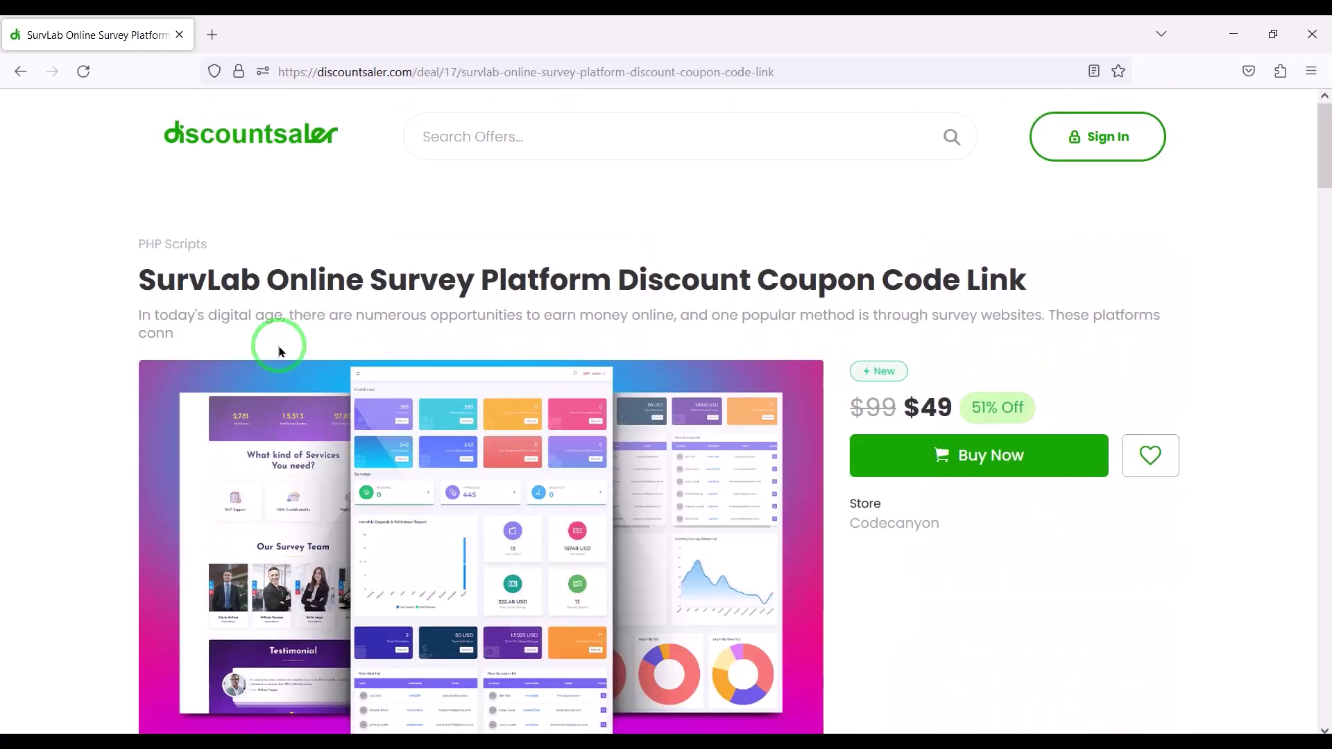
mouse_move(848, 281)
left_mouse_down()
mouse_move(1017, 270)
mouse_move(1039, 304)
left_mouse_up()
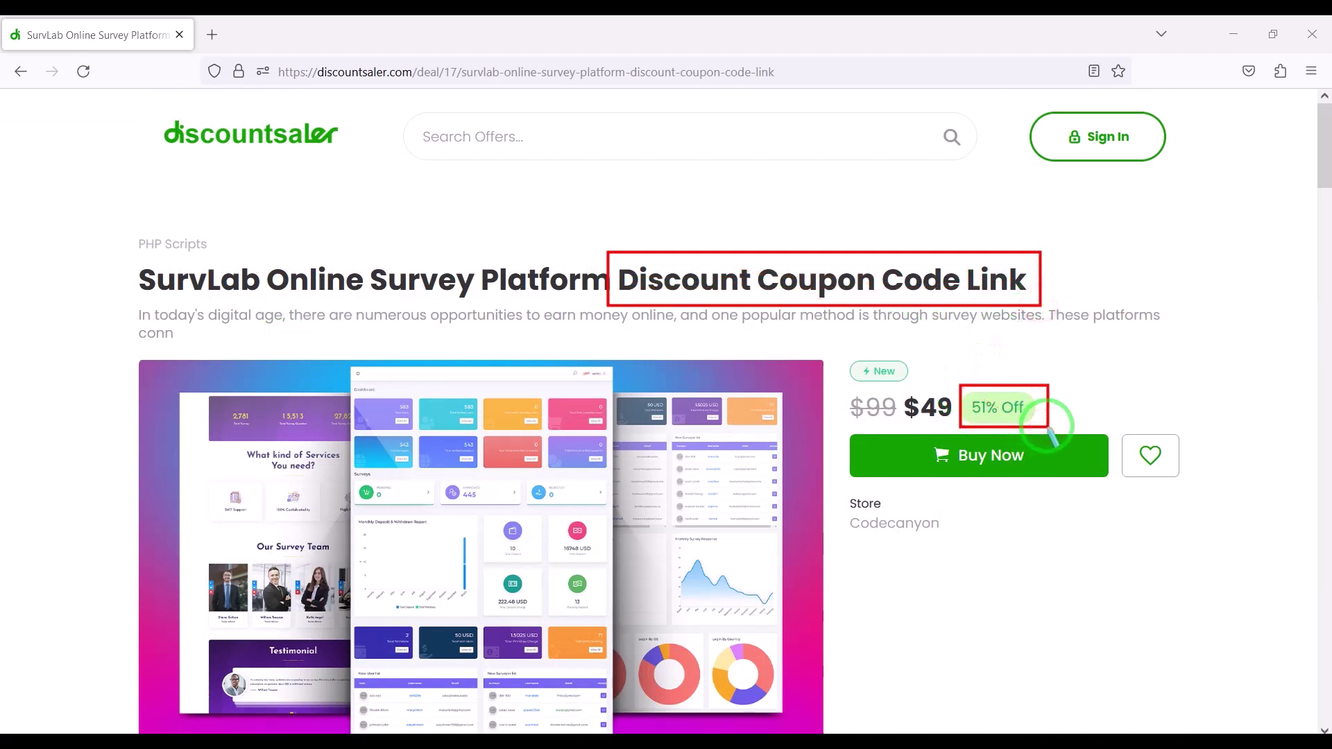
key("Escape")
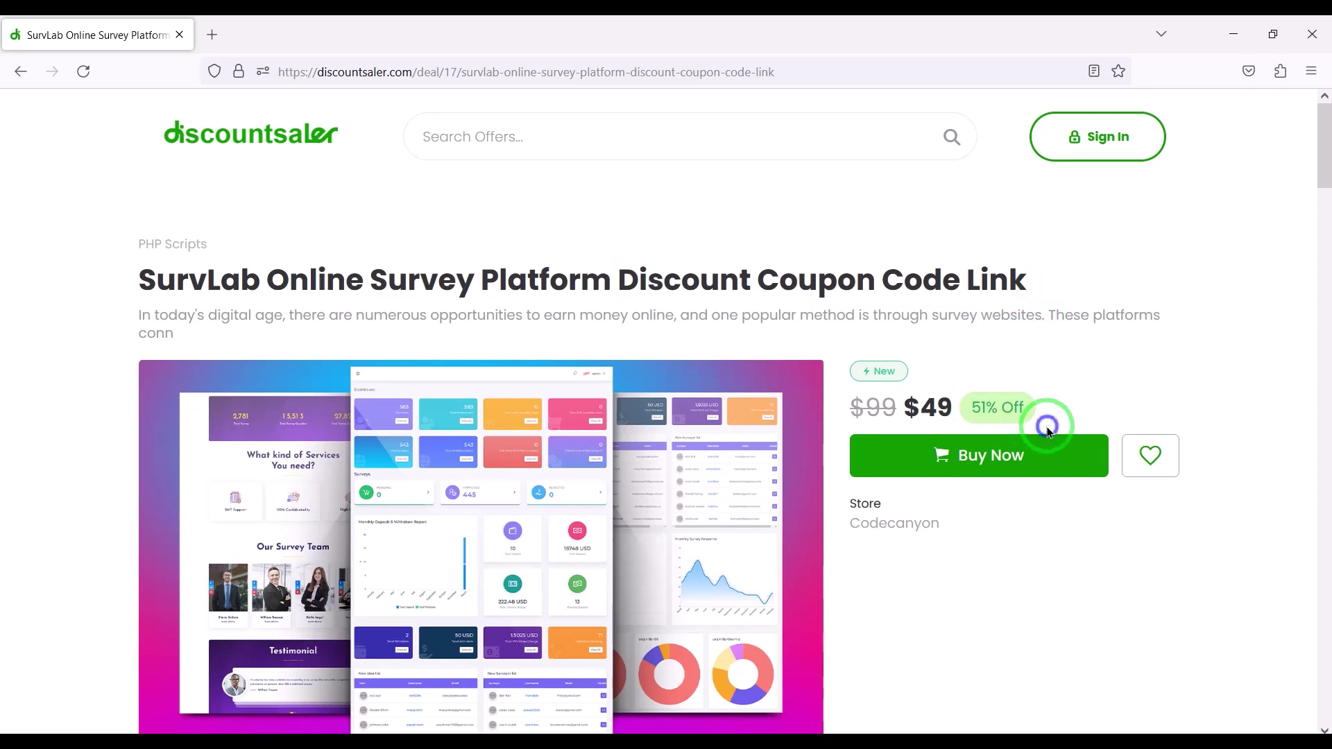
left_click(993, 458)
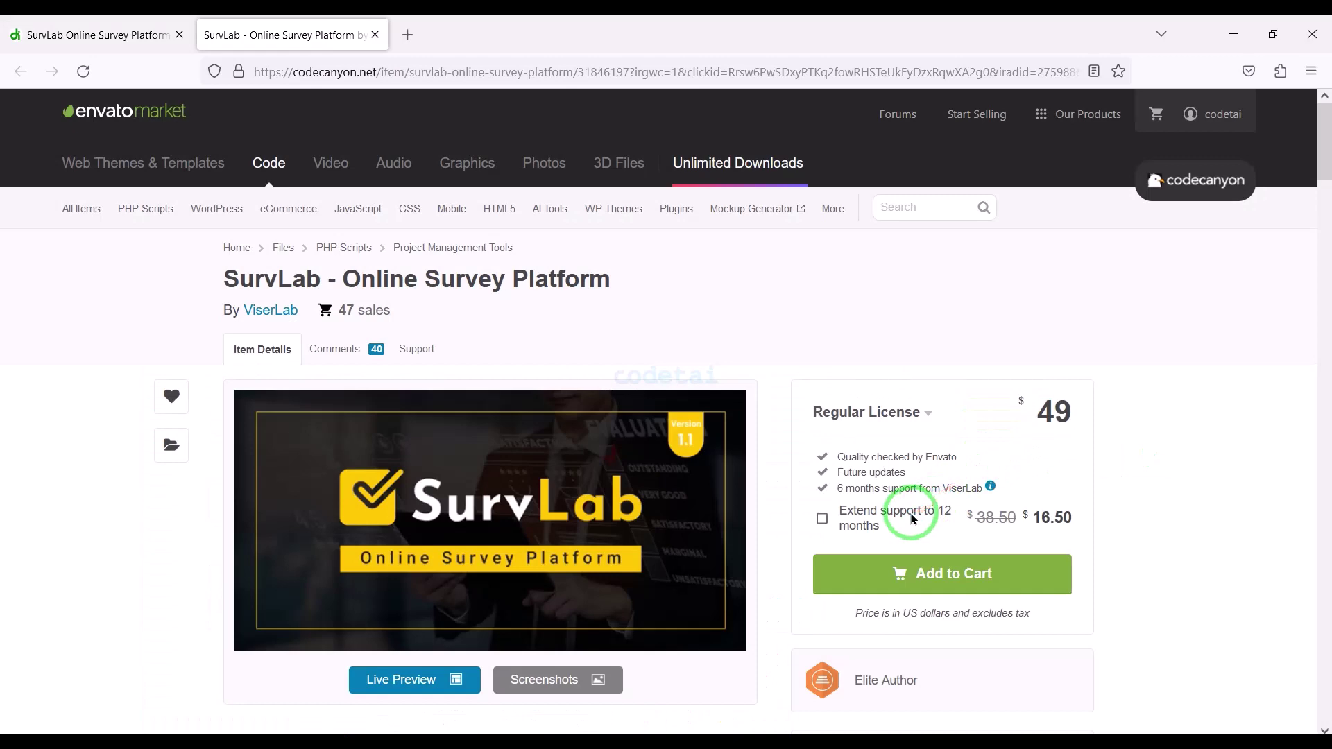
Step: Scroll the CodeCanyon SurvLab listing's feature lists and back up to the $49 Regular License
scroll(913, 519, "down", 3)
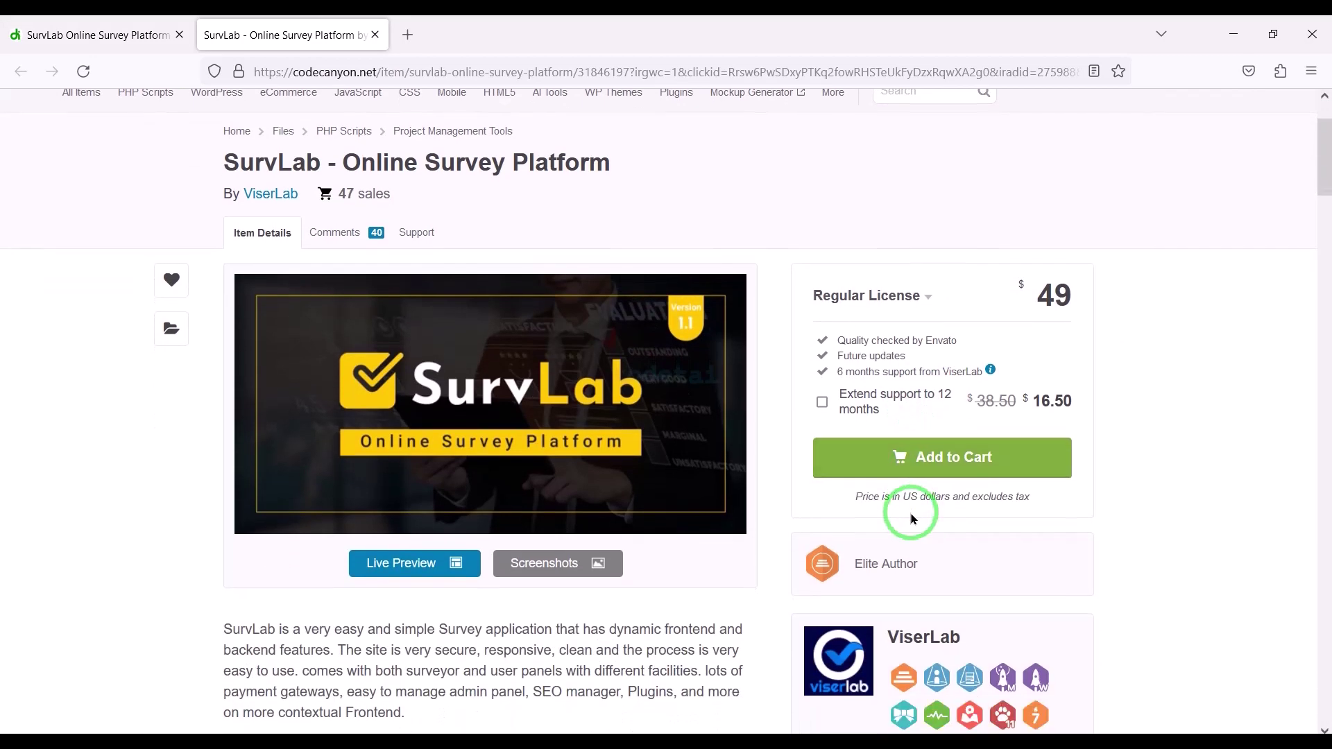
scroll(913, 519, "down", 13)
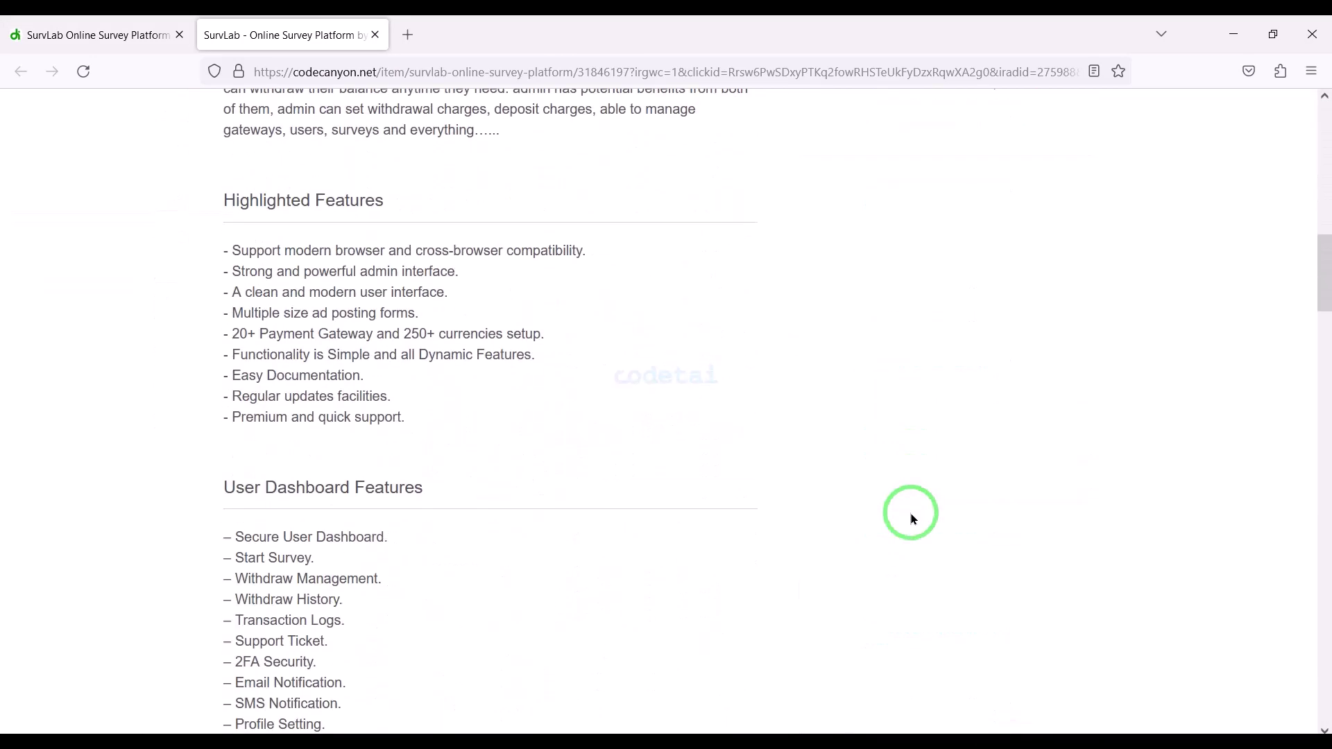
scroll(913, 519, "down", 13)
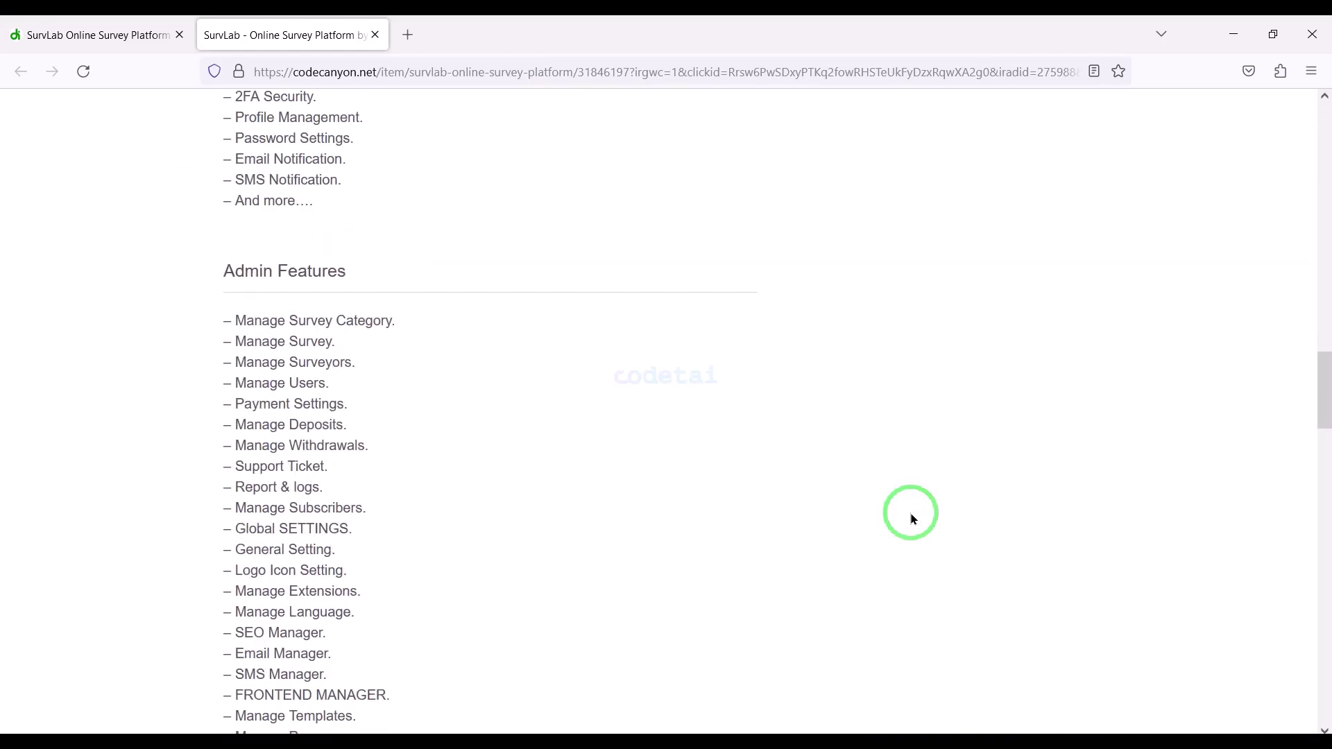
scroll(913, 520, "down", 6)
scroll(913, 520, "up", 5)
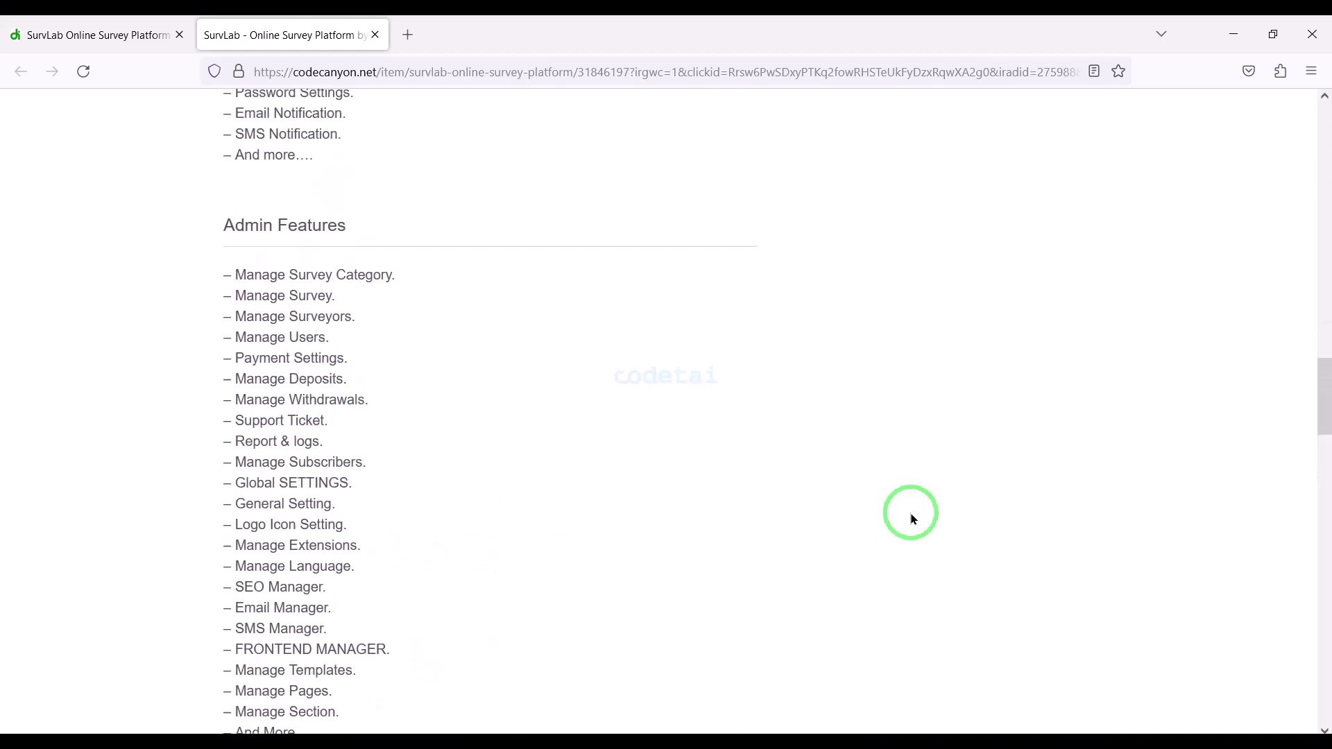
scroll(914, 519, "up", 20)
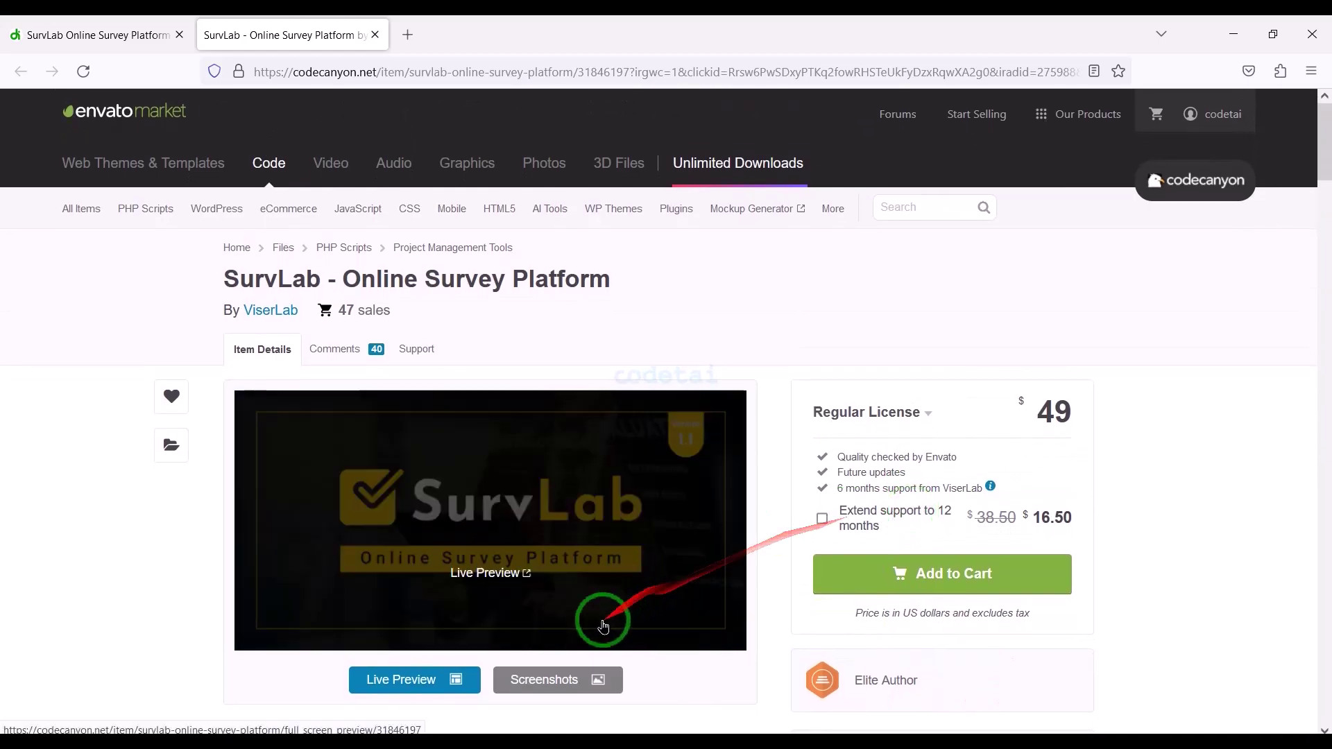
Step: Open the SurvLab screenshots full size and page through to the survey dashboard images
left_click(558, 679)
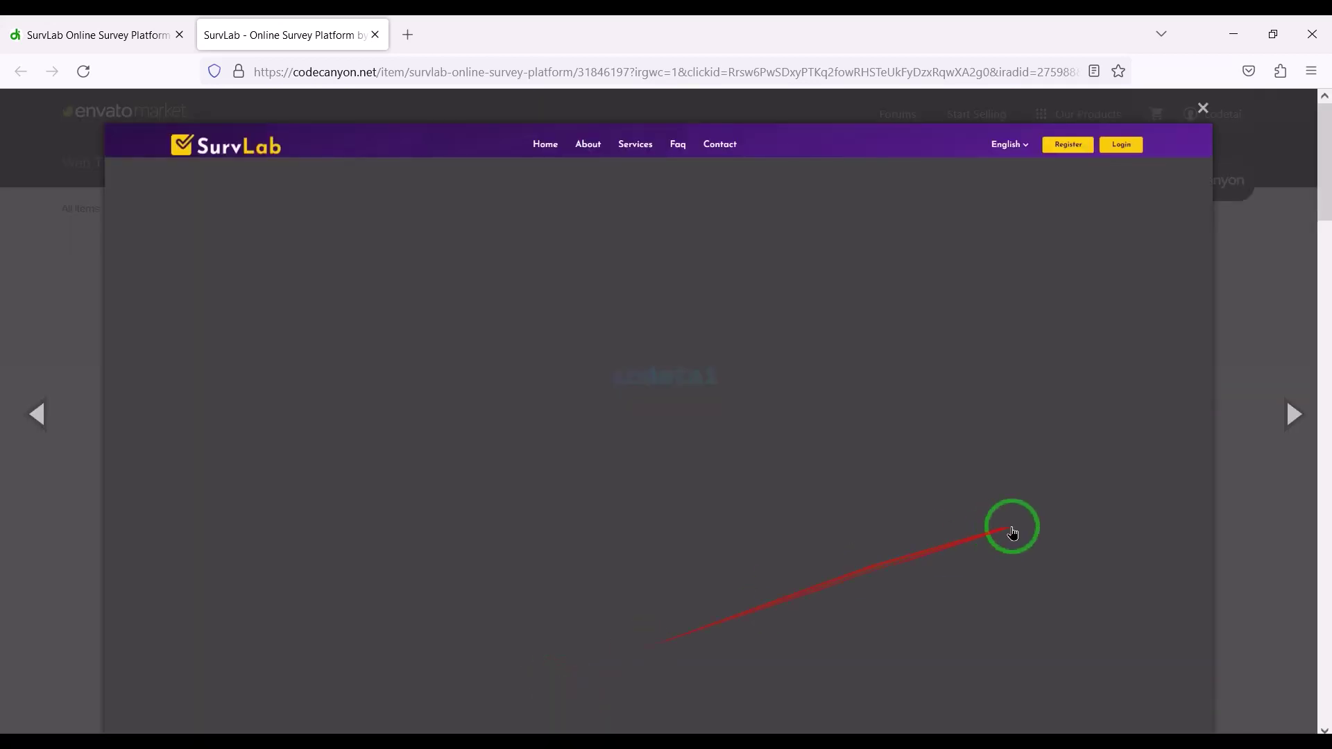
scroll(1012, 530, "down", 5)
scroll(1012, 531, "down", 10)
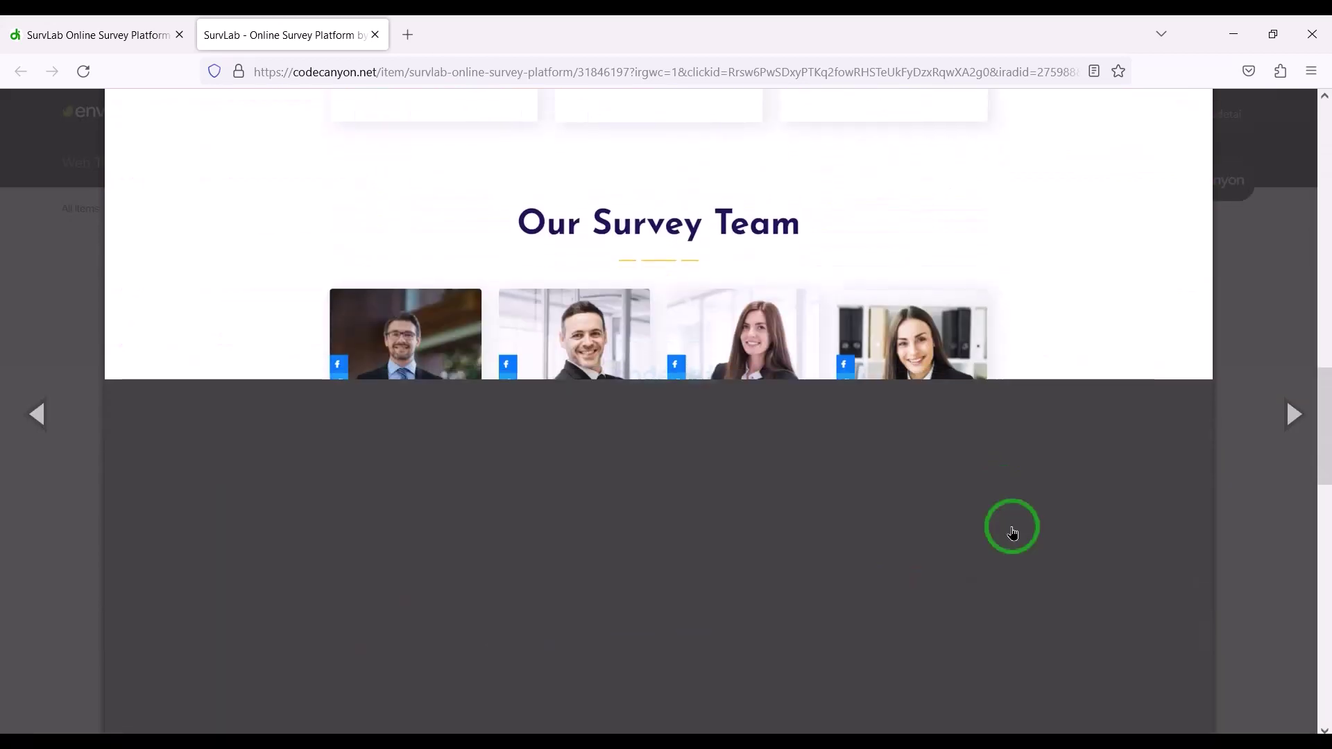
scroll(1092, 470, "down", 10)
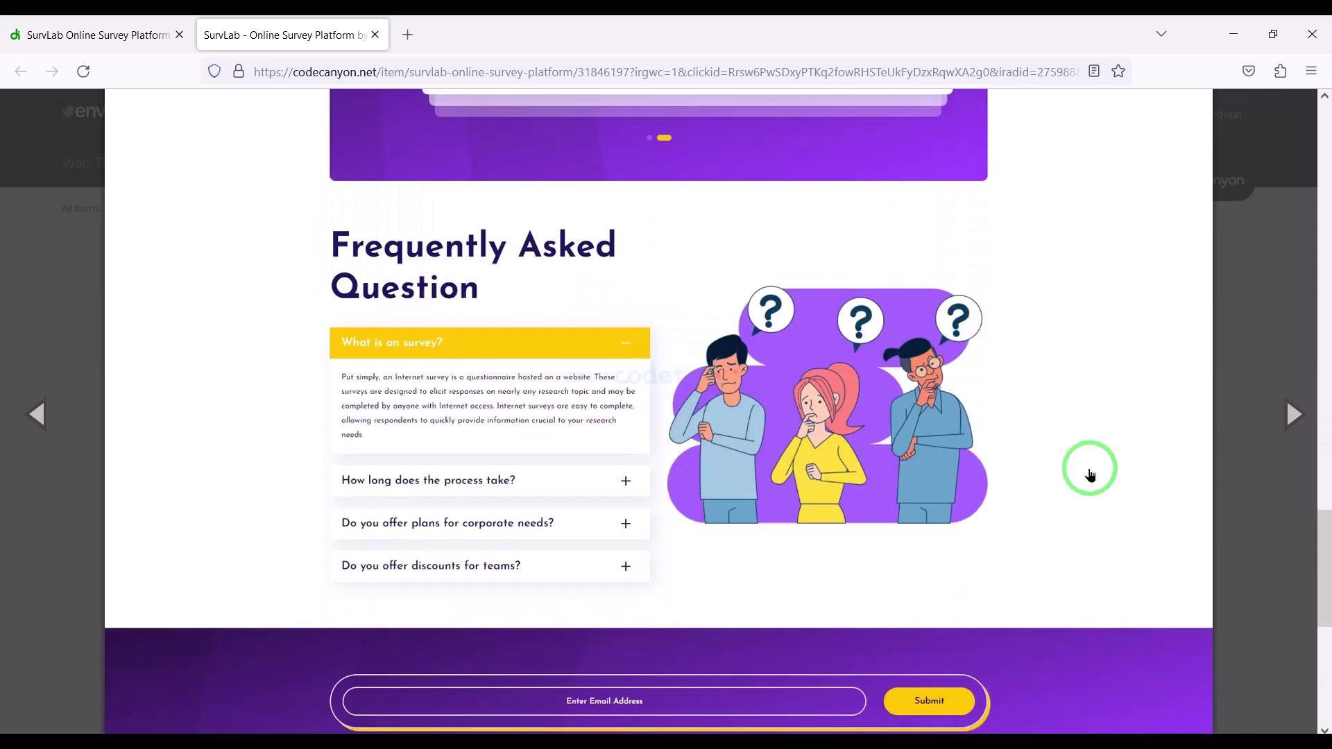
scroll(1106, 446, "up", 20)
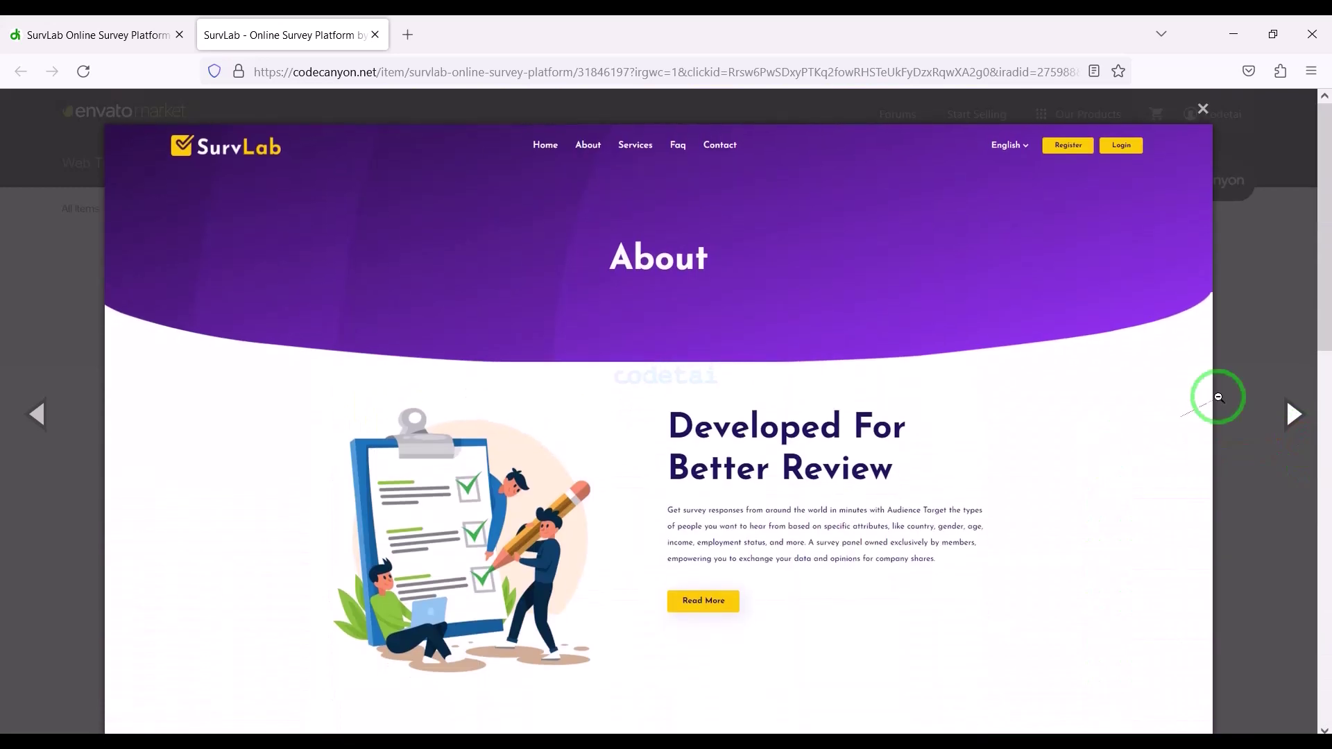
left_click(1290, 417)
left_click(1288, 416)
left_click(1287, 416)
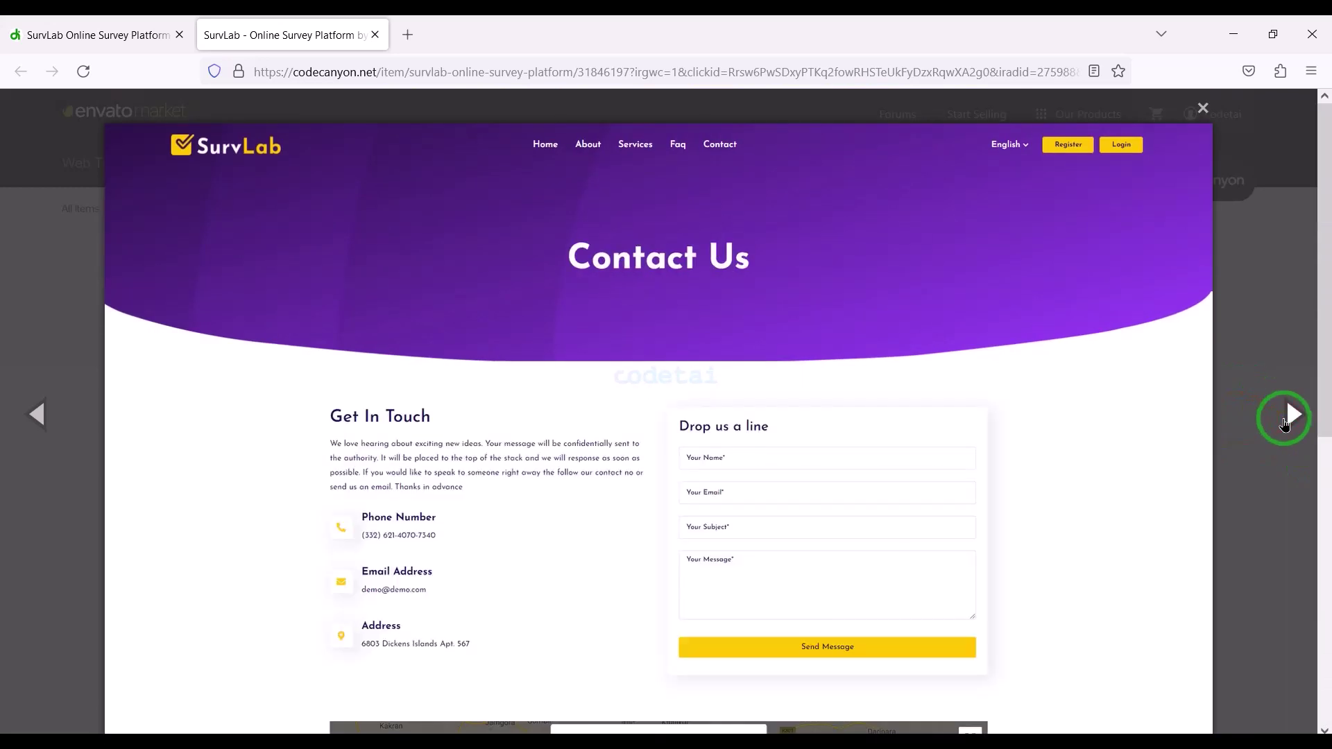
left_click(1287, 416)
left_click(1287, 416)
left_click(1289, 414)
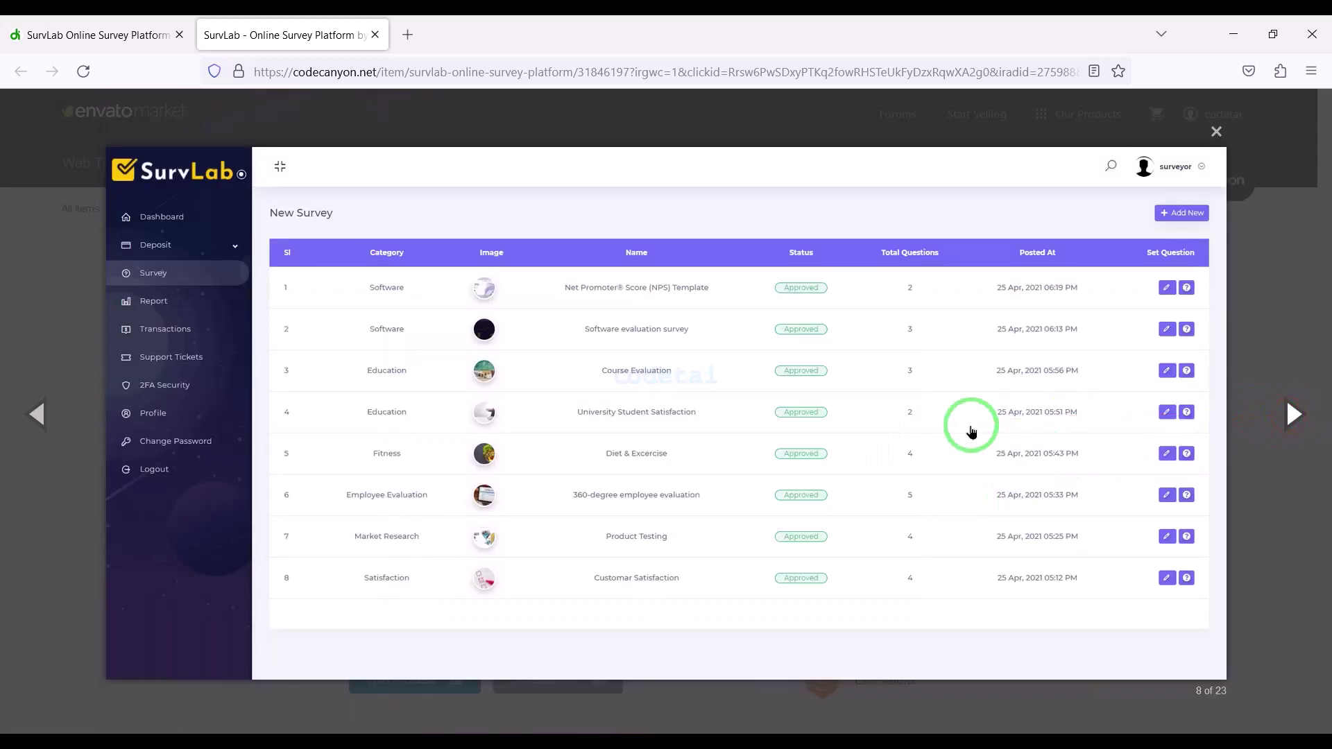
left_click(1290, 414)
left_click(1289, 414)
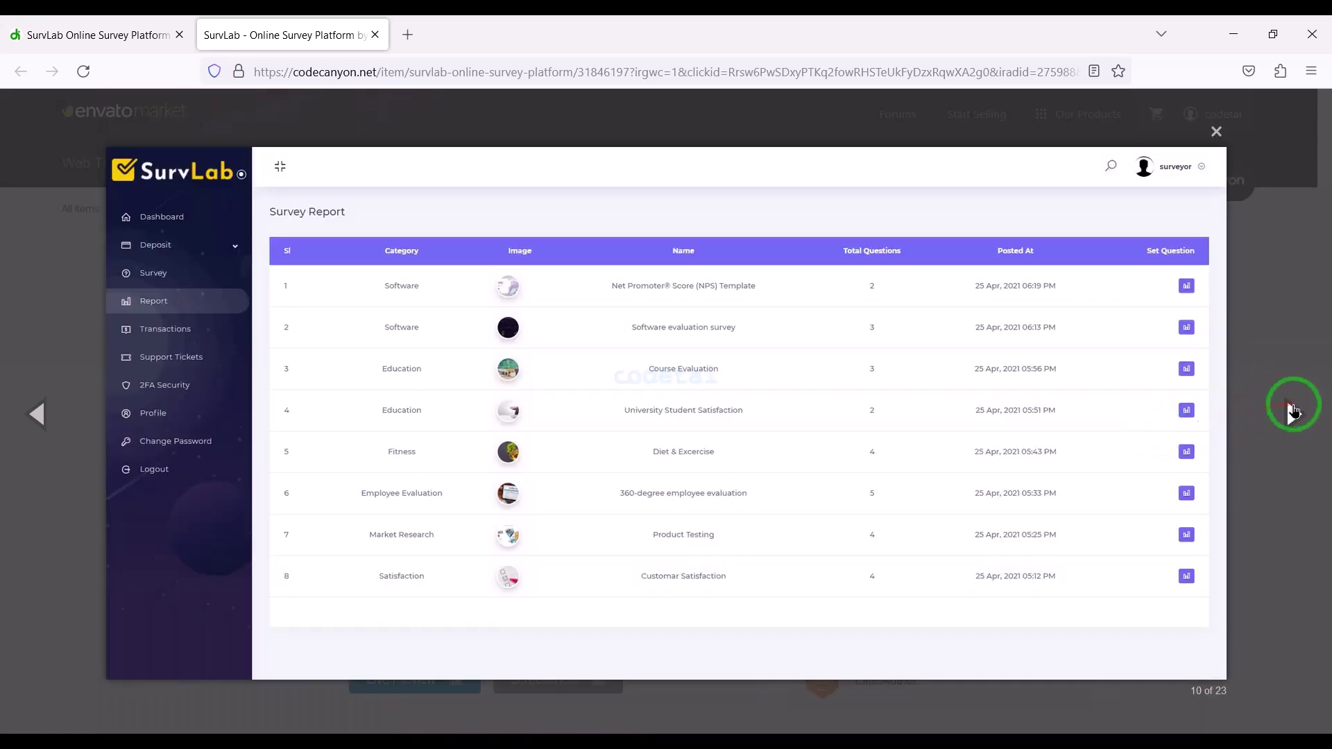
left_click(1292, 415)
Step: Page past SEO Configuration and General Settings to screenshot 23 of 23, then close the gallery
left_click(1294, 409)
left_click(1294, 411)
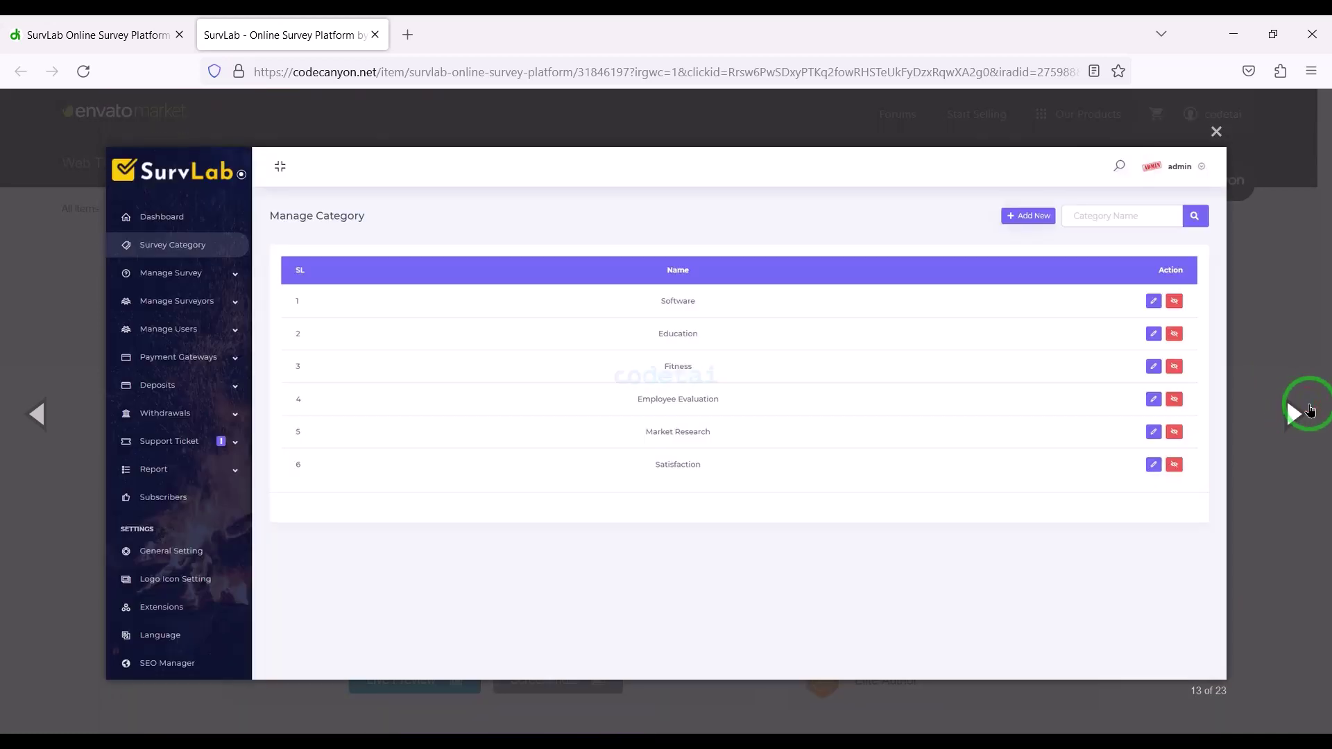
left_click(1292, 412)
left_click(1291, 414)
left_click(1289, 415)
left_click(1288, 414)
left_click(1287, 414)
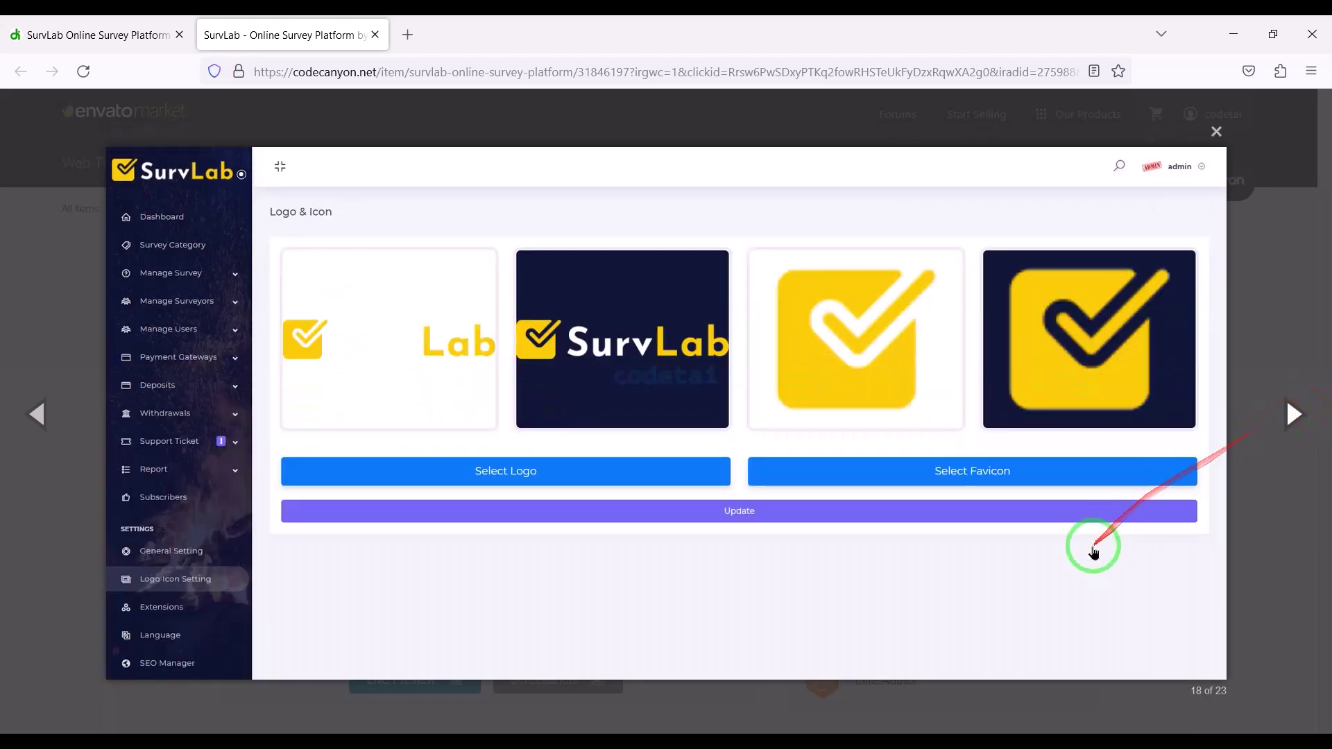
left_click(1305, 420)
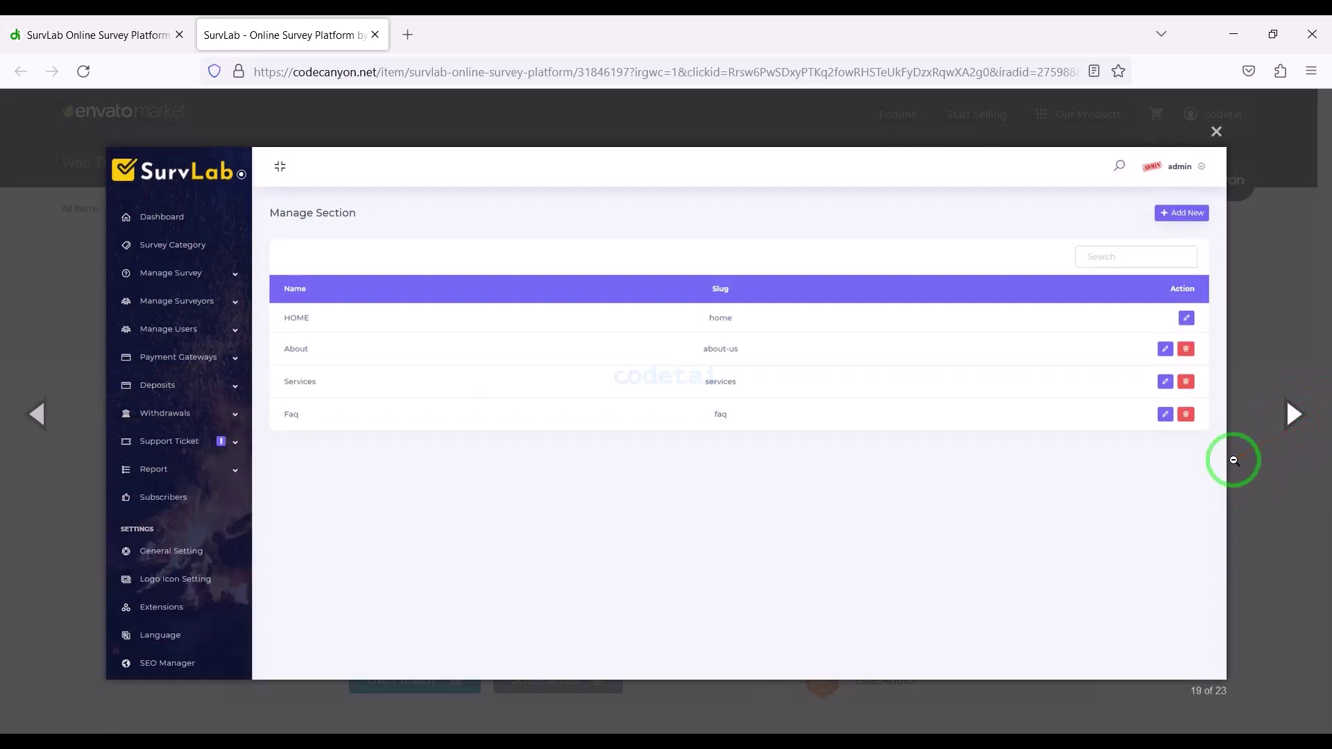
left_click(1310, 429)
left_click(1312, 427)
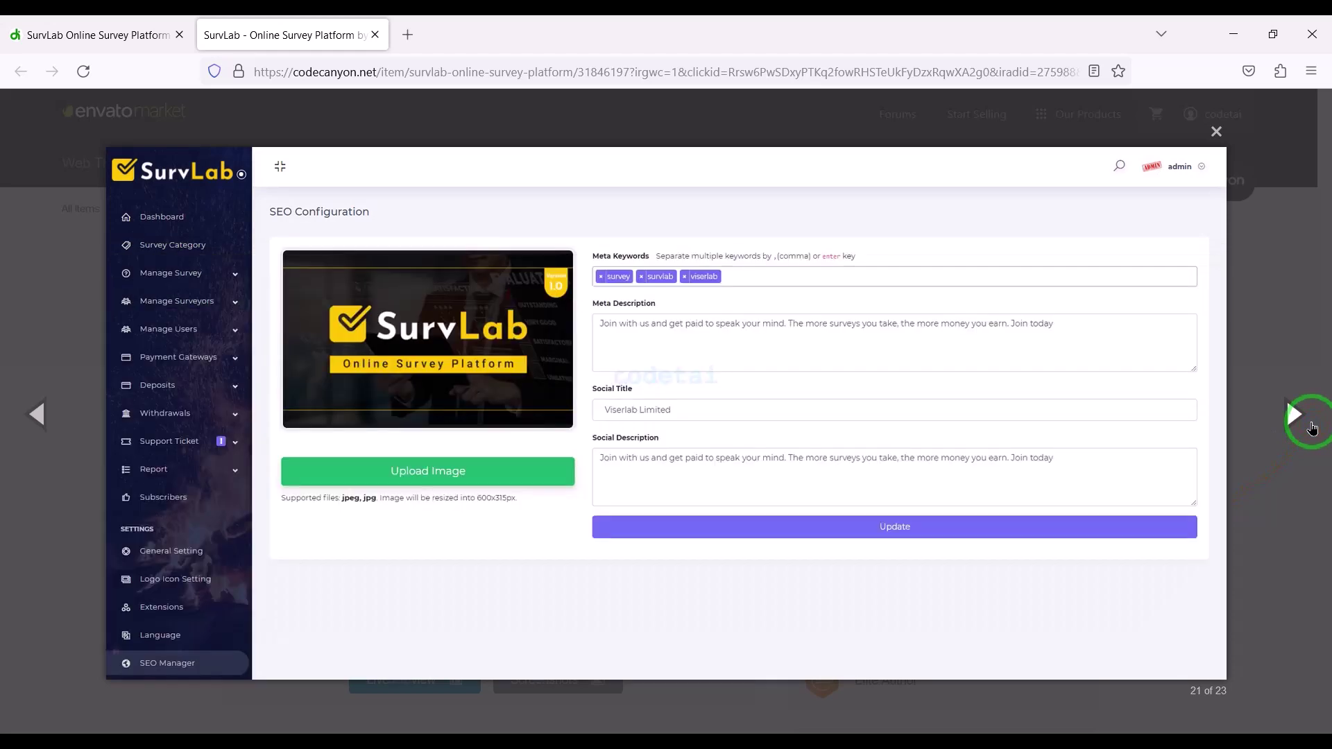
left_click(1303, 421)
left_click(1278, 425)
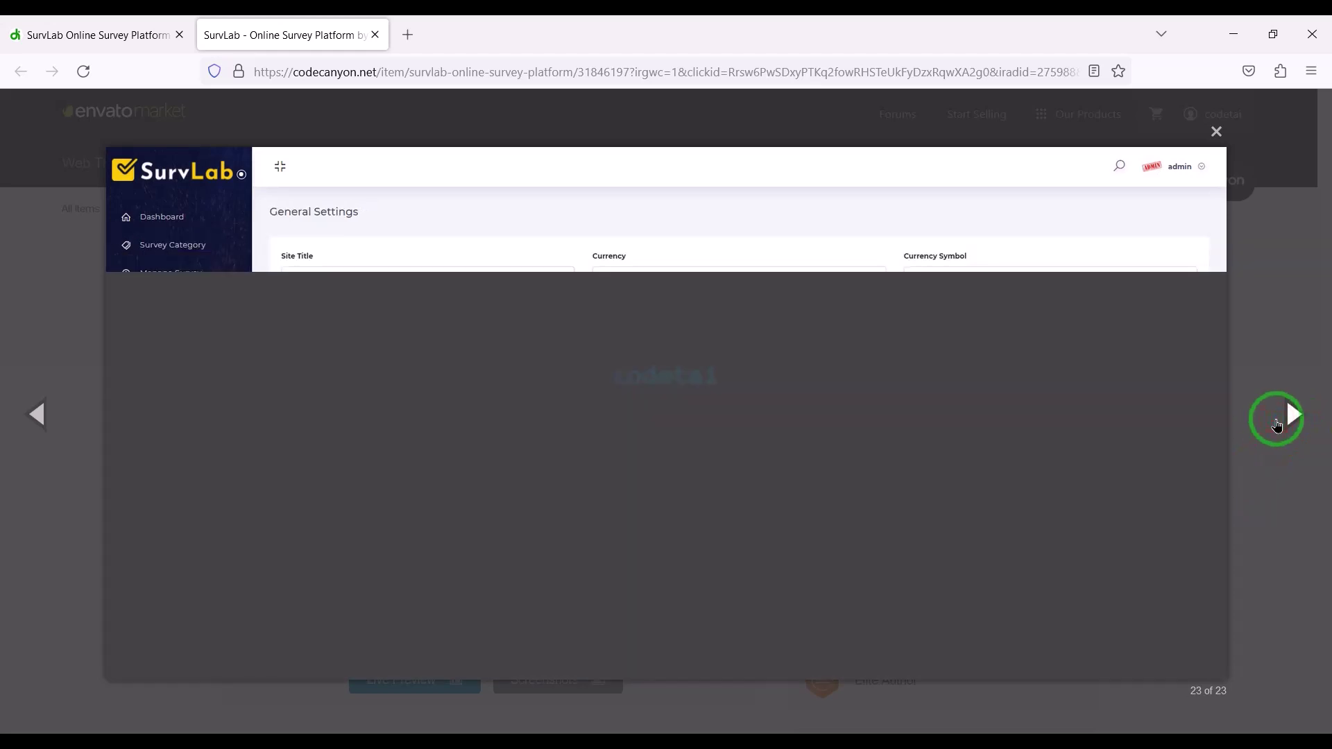
left_click(1290, 427)
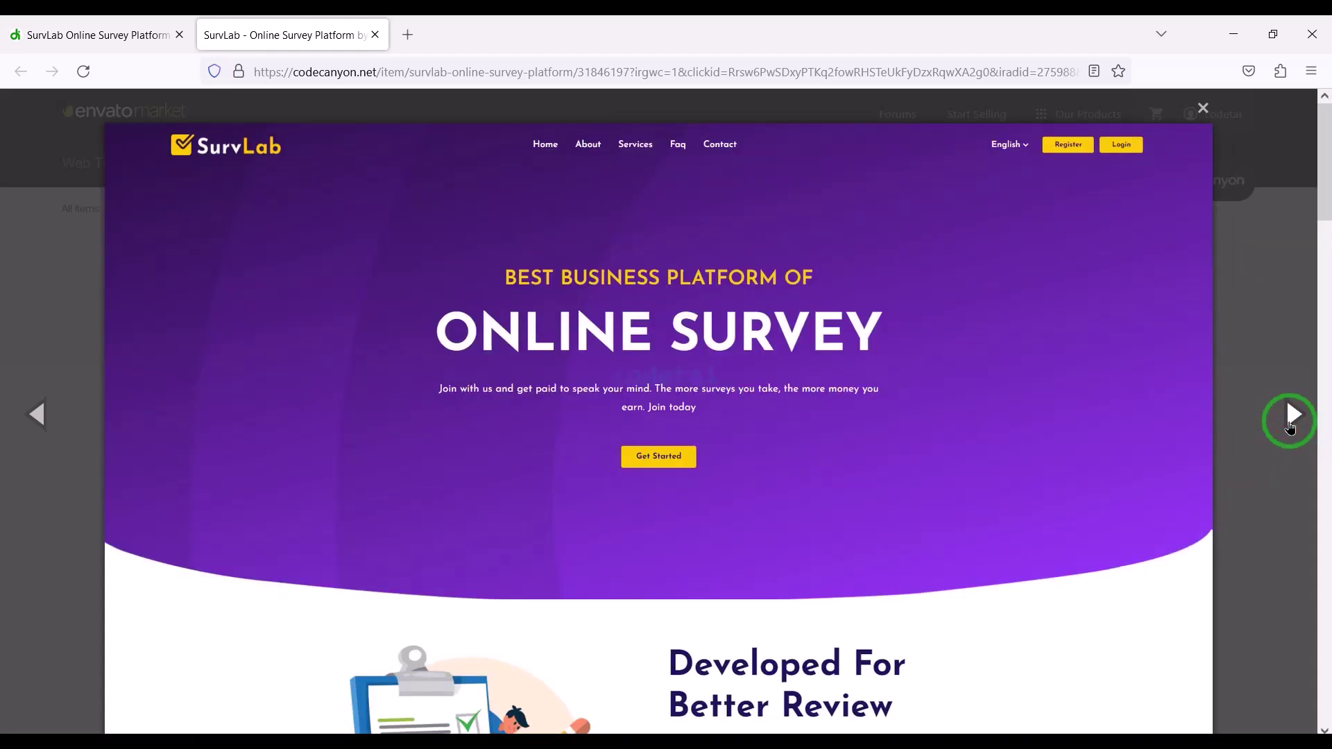
left_click(573, 386)
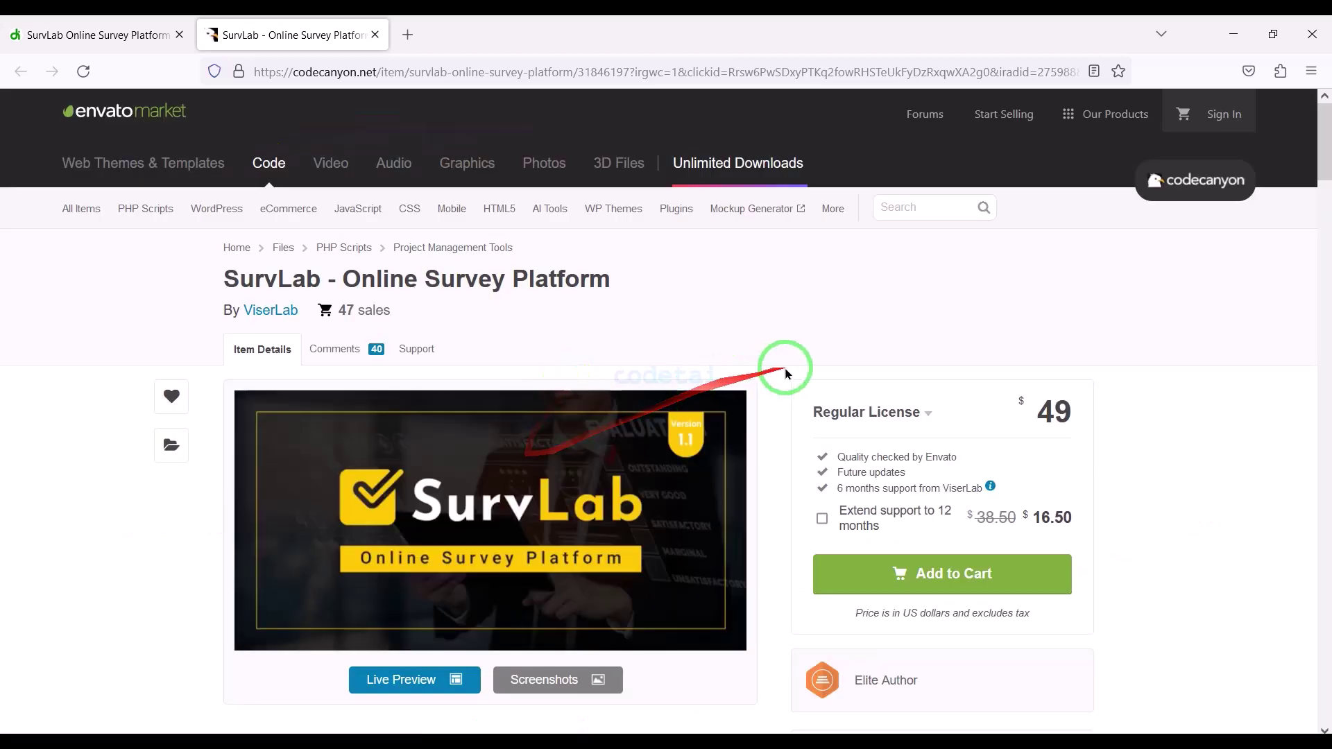
Step: Add SurvLab's $49 Regular License to the cart and go to Secure Checkout
scroll(800, 417, "down", 3)
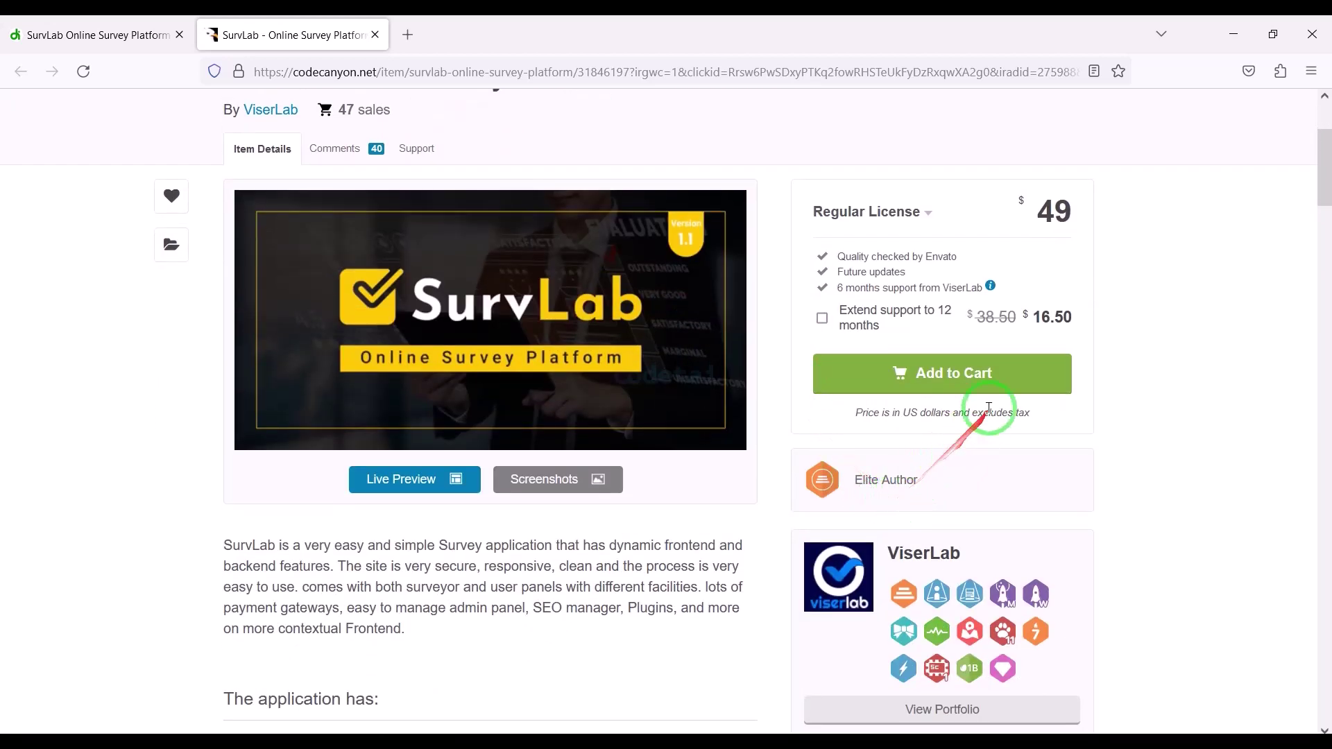
left_click(1000, 380)
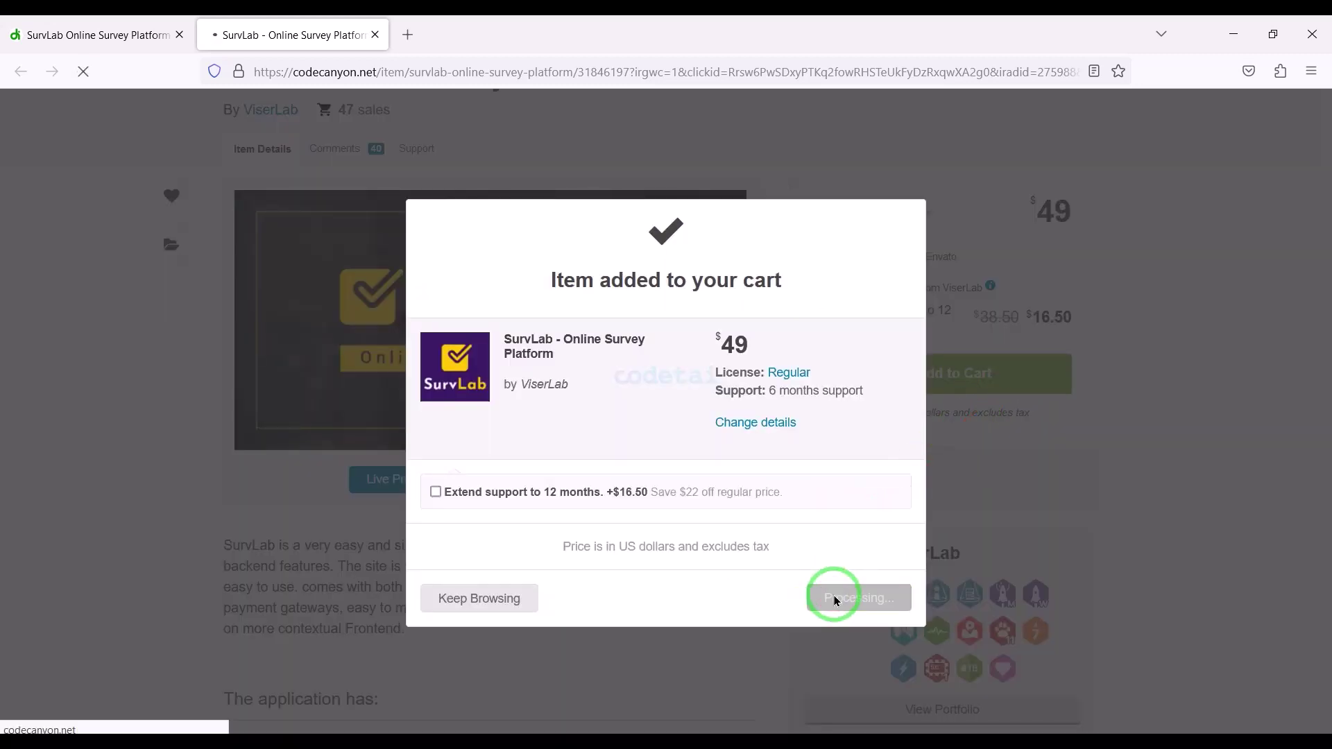
scroll(835, 598, "down", 7)
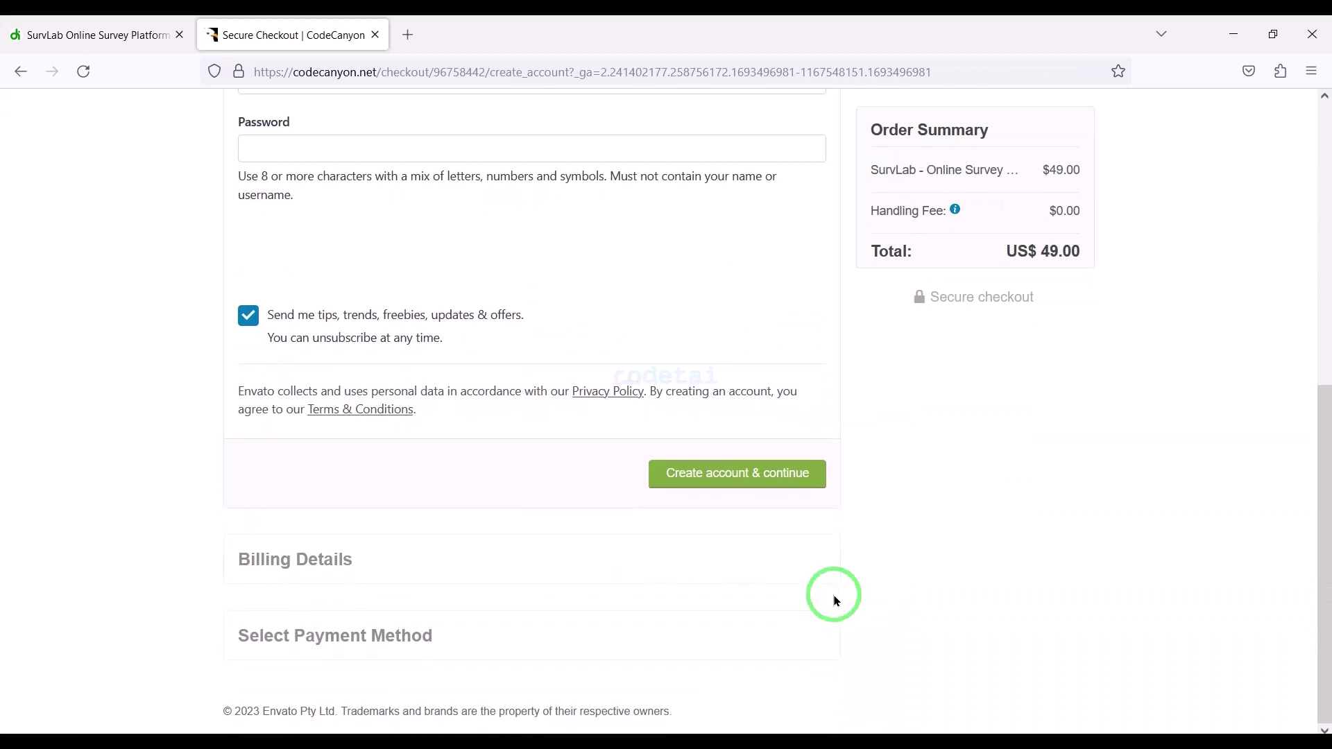
Step: Review the Secure Checkout page and its order details
scroll(835, 598, "up", 7)
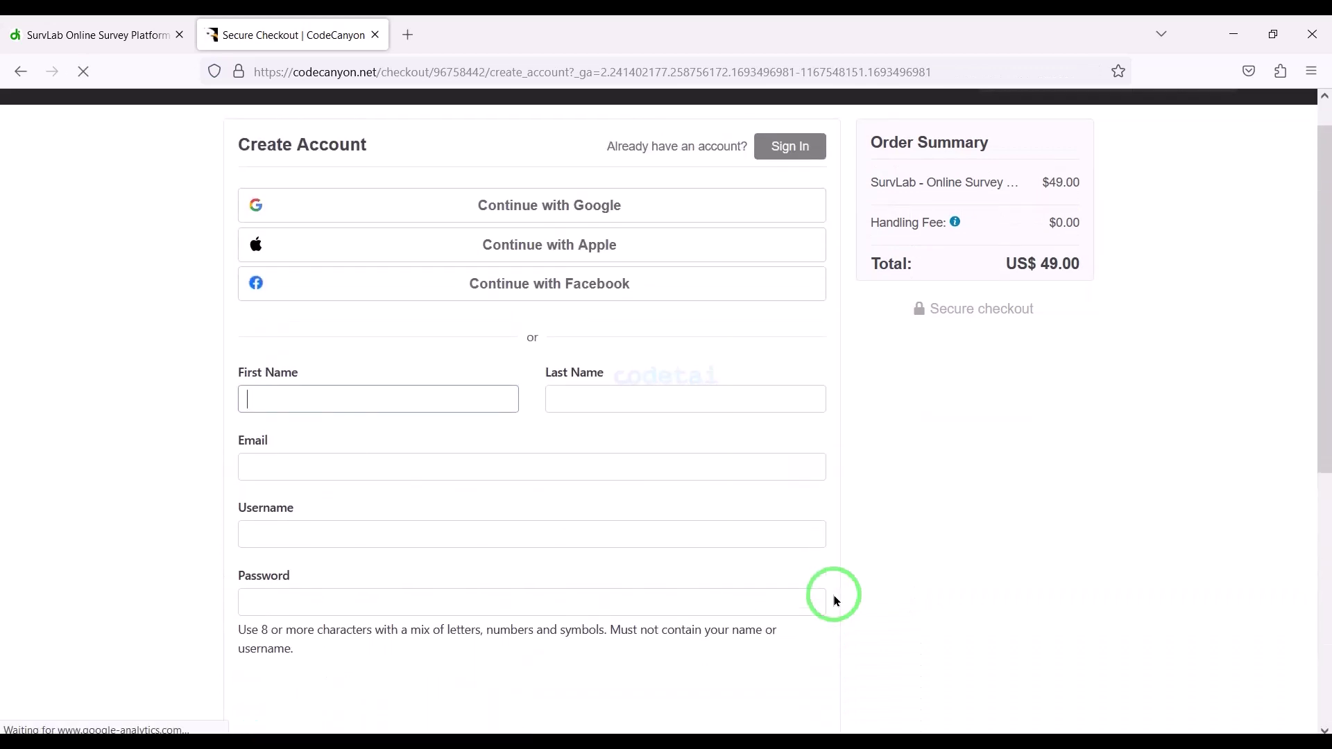
left_click(229, 181)
mouse_move(291, 206)
left_mouse_down()
mouse_move(749, 319)
mouse_move(845, 311)
left_mouse_up()
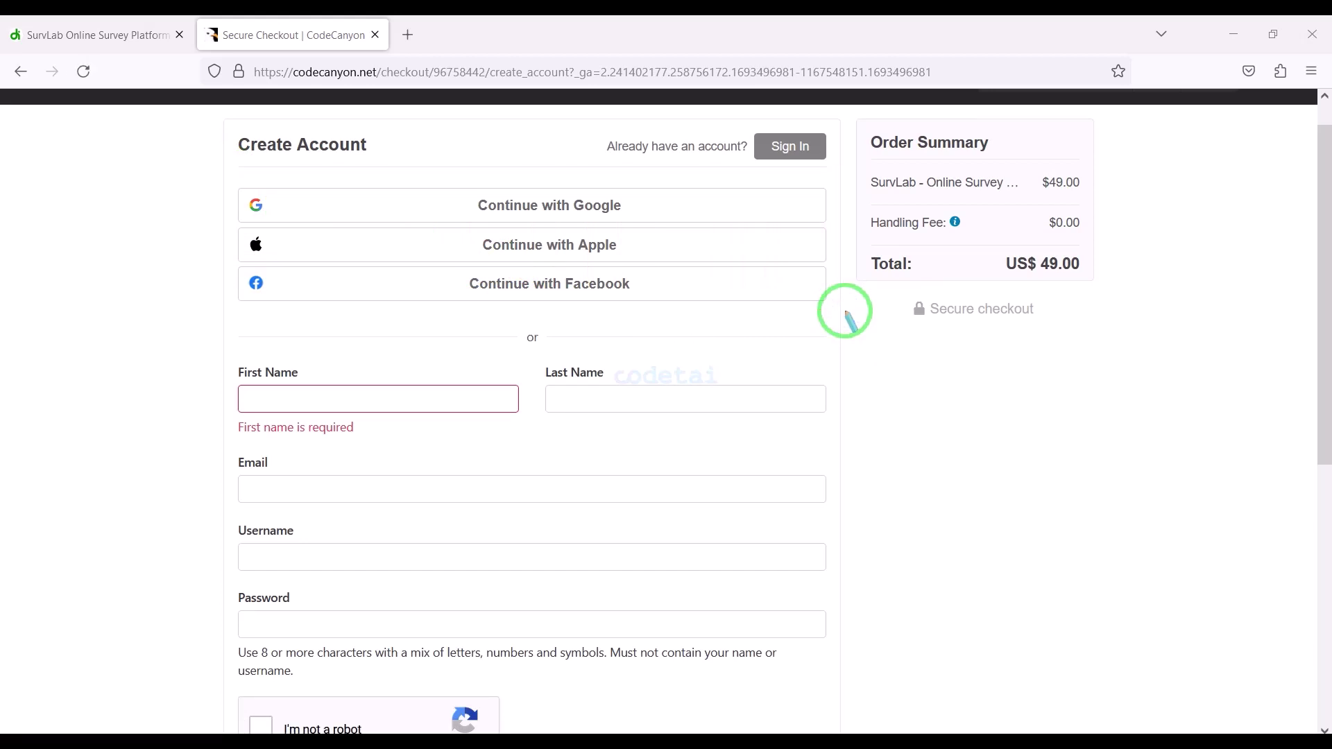
scroll(845, 312, "down", 4)
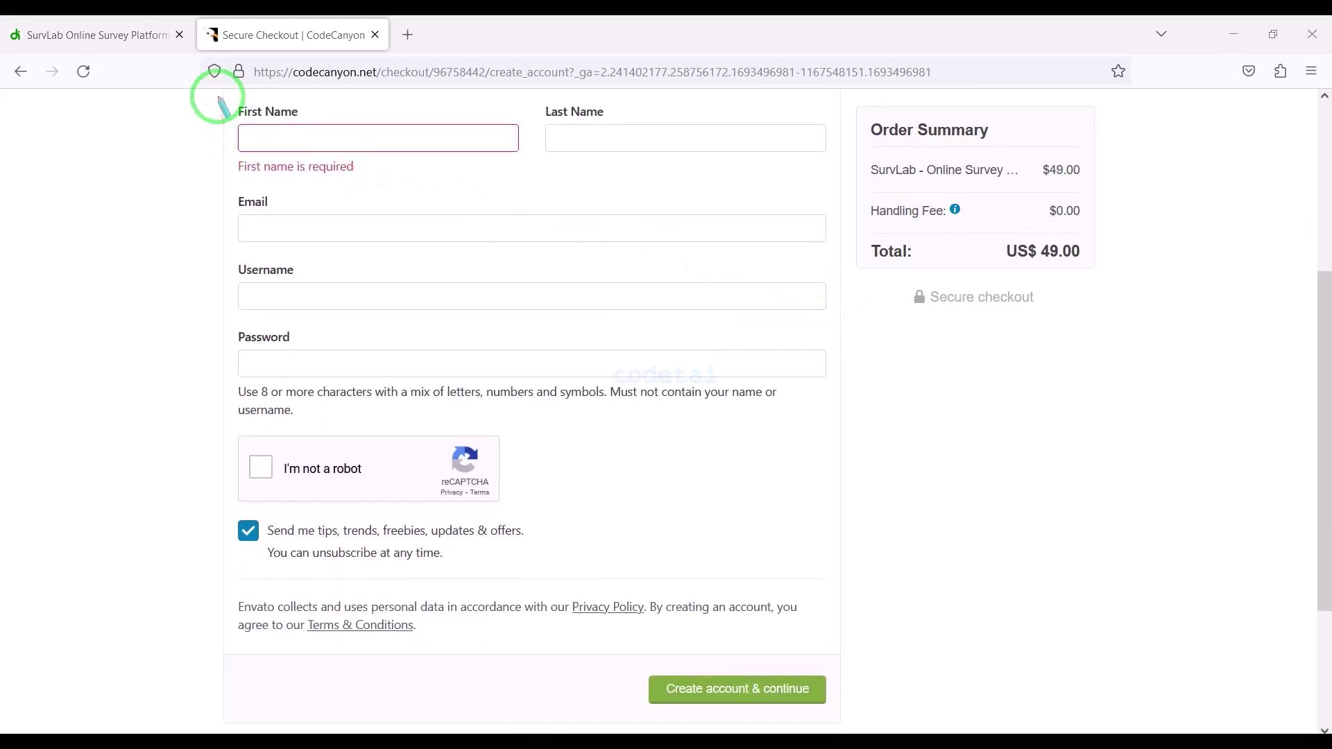
mouse_move(279, 109)
left_mouse_down()
mouse_move(848, 410)
mouse_move(842, 518)
mouse_move(868, 573)
left_mouse_up()
scroll(869, 573, "down", 3)
scroll(789, 187, "up", 8)
Step: Sign in with the saved Envato username and password, then open Billing Details for editing
left_click(788, 188)
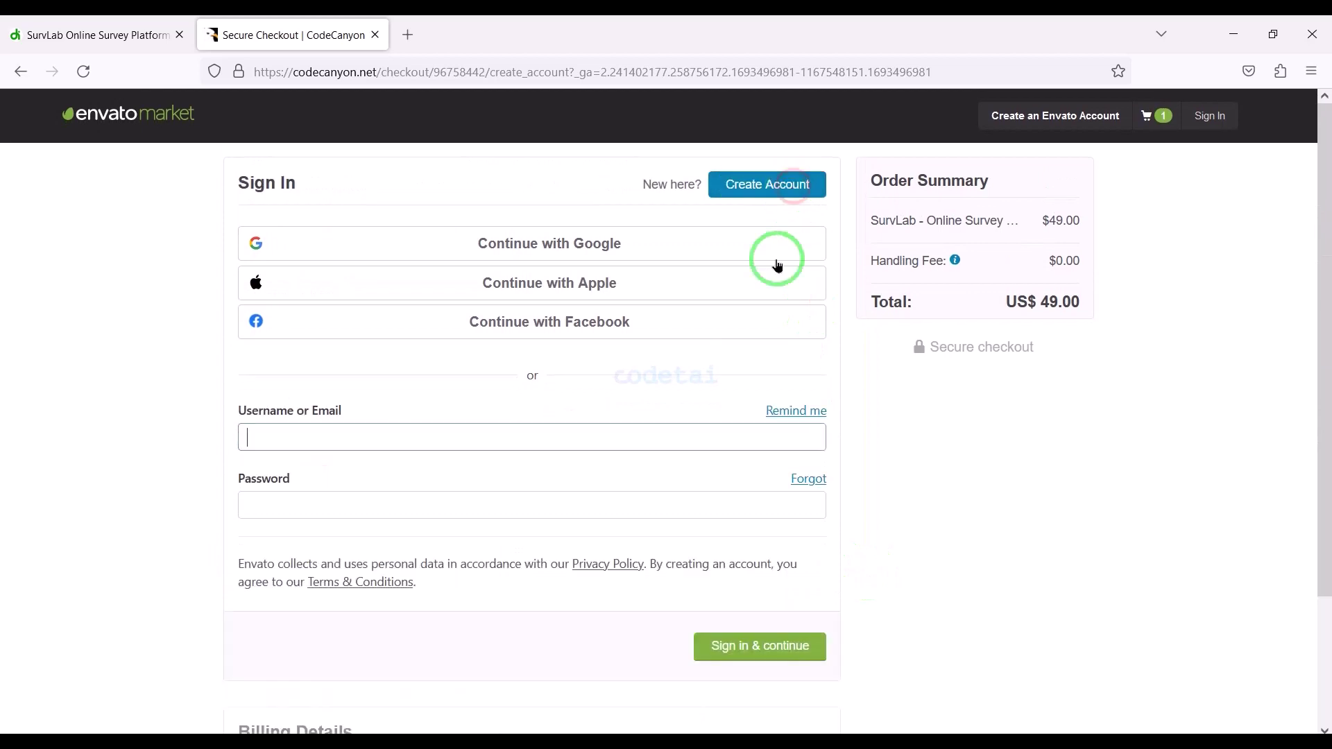
scroll(776, 261, "down", 2)
left_click(616, 336)
left_click(497, 351)
left_click(437, 400)
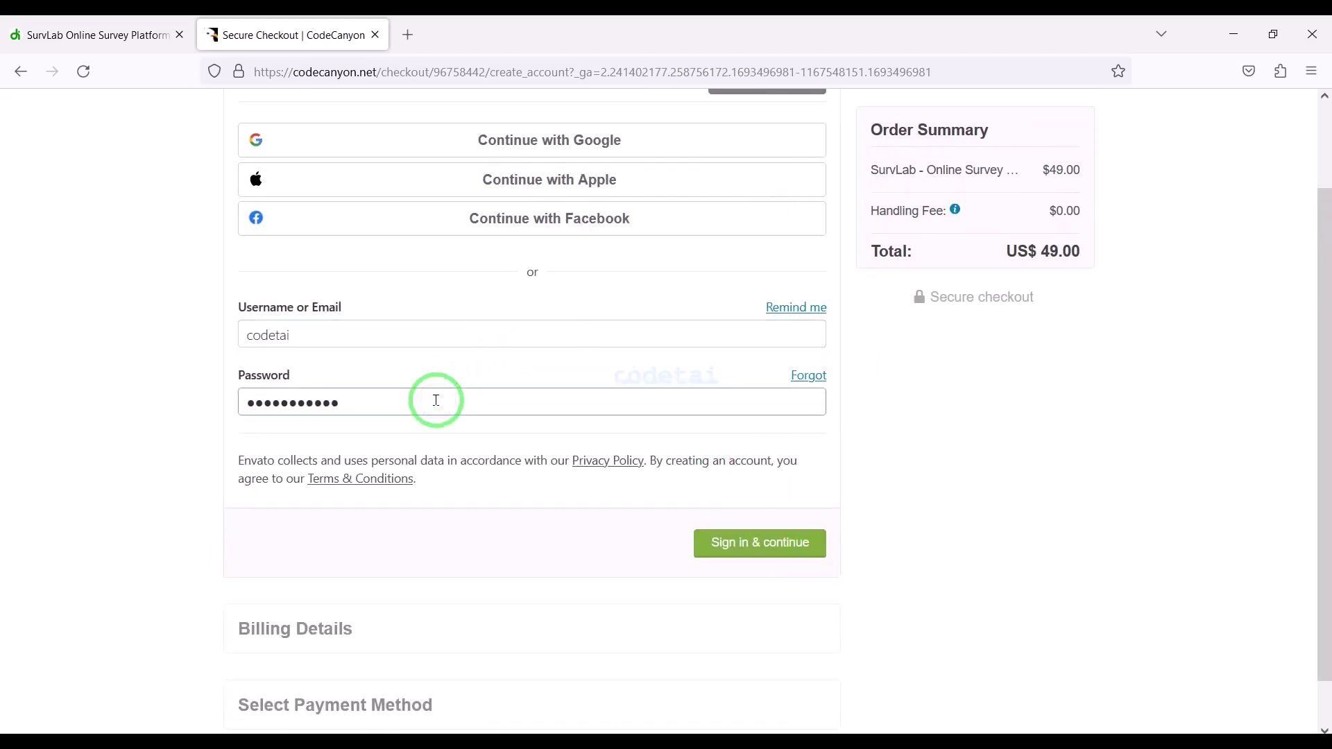
left_click(729, 542)
left_click(817, 319)
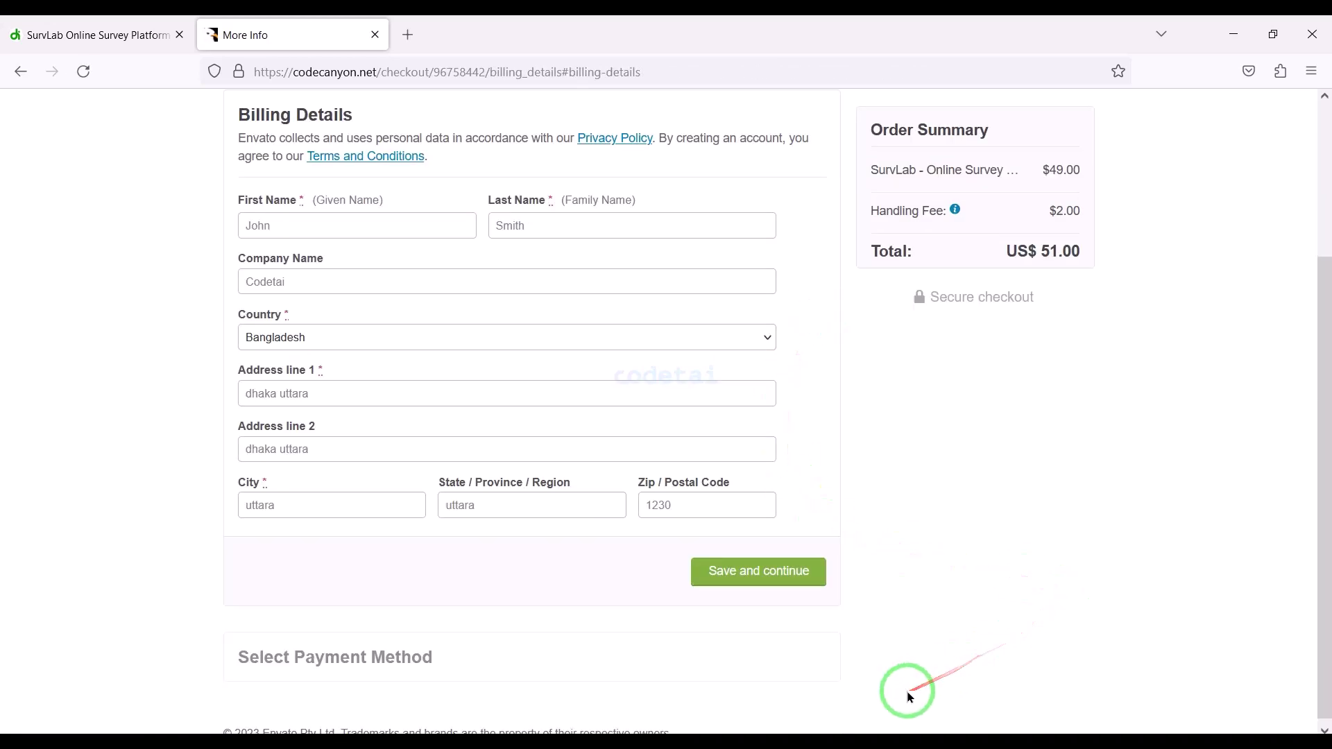
Step: Save the billing details and continue to the payment step
left_click(793, 585)
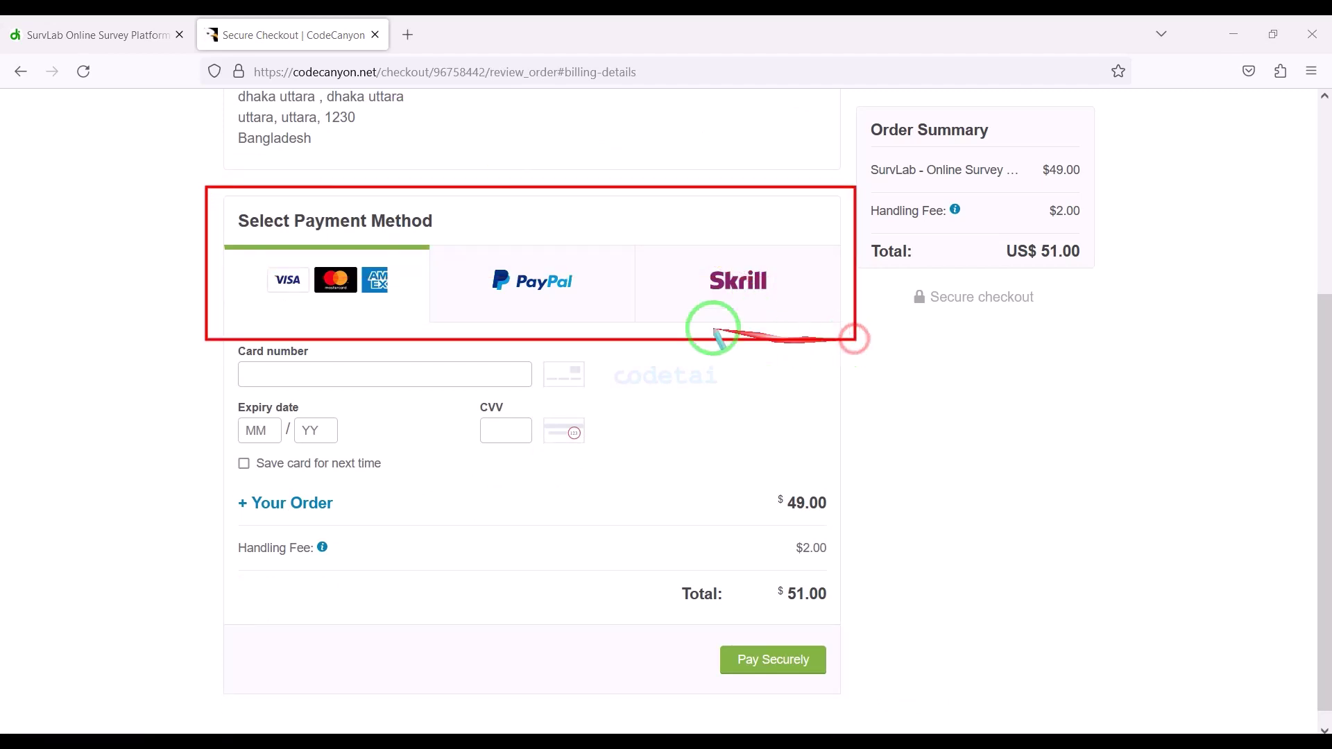
left_click_drag(259, 252, 401, 314)
left_click_drag(473, 250, 586, 314)
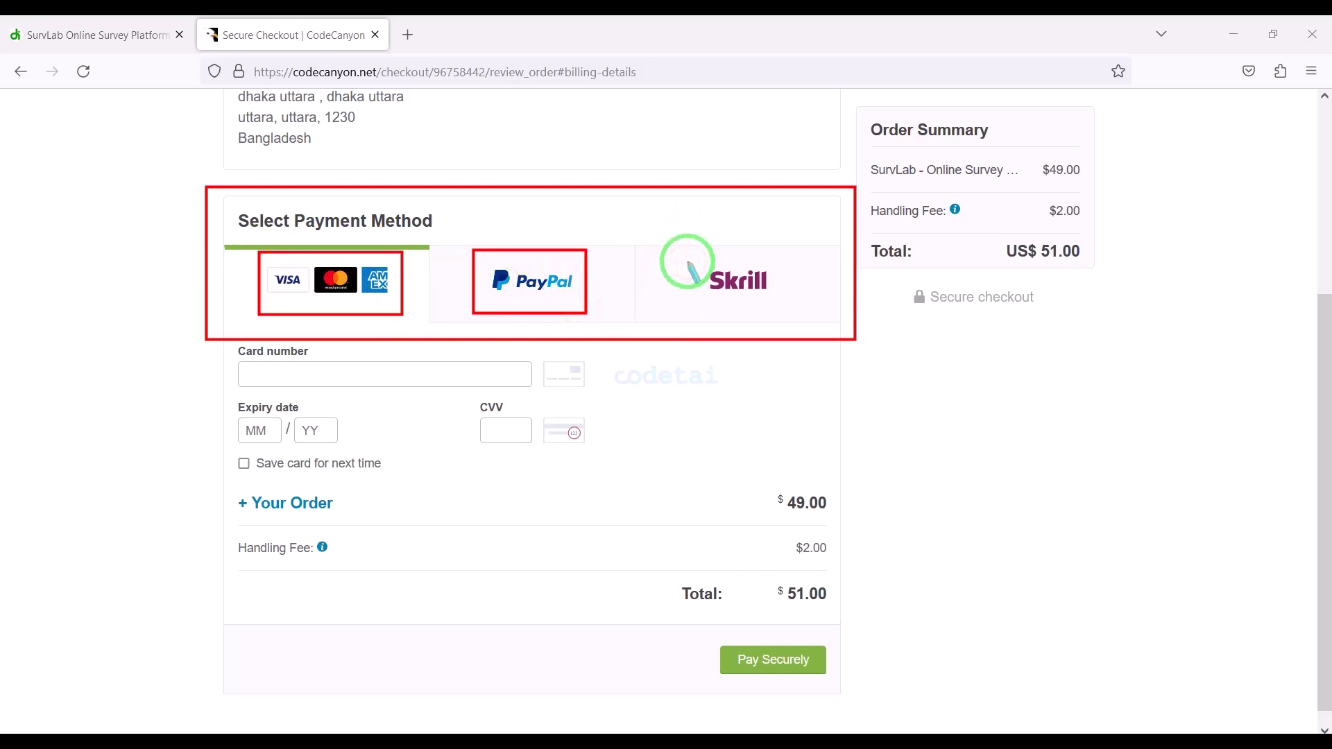
left_click_drag(687, 262, 794, 299)
key("Escape")
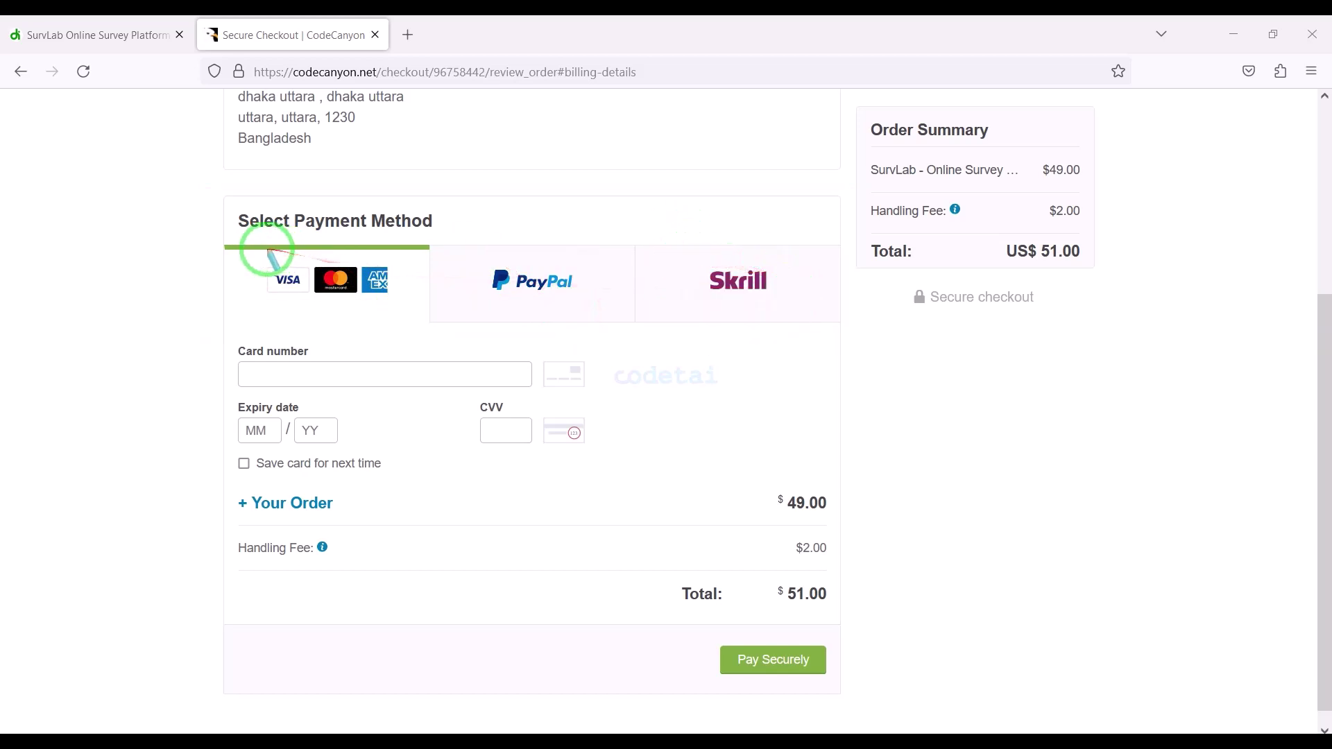
left_click_drag(256, 251, 414, 321)
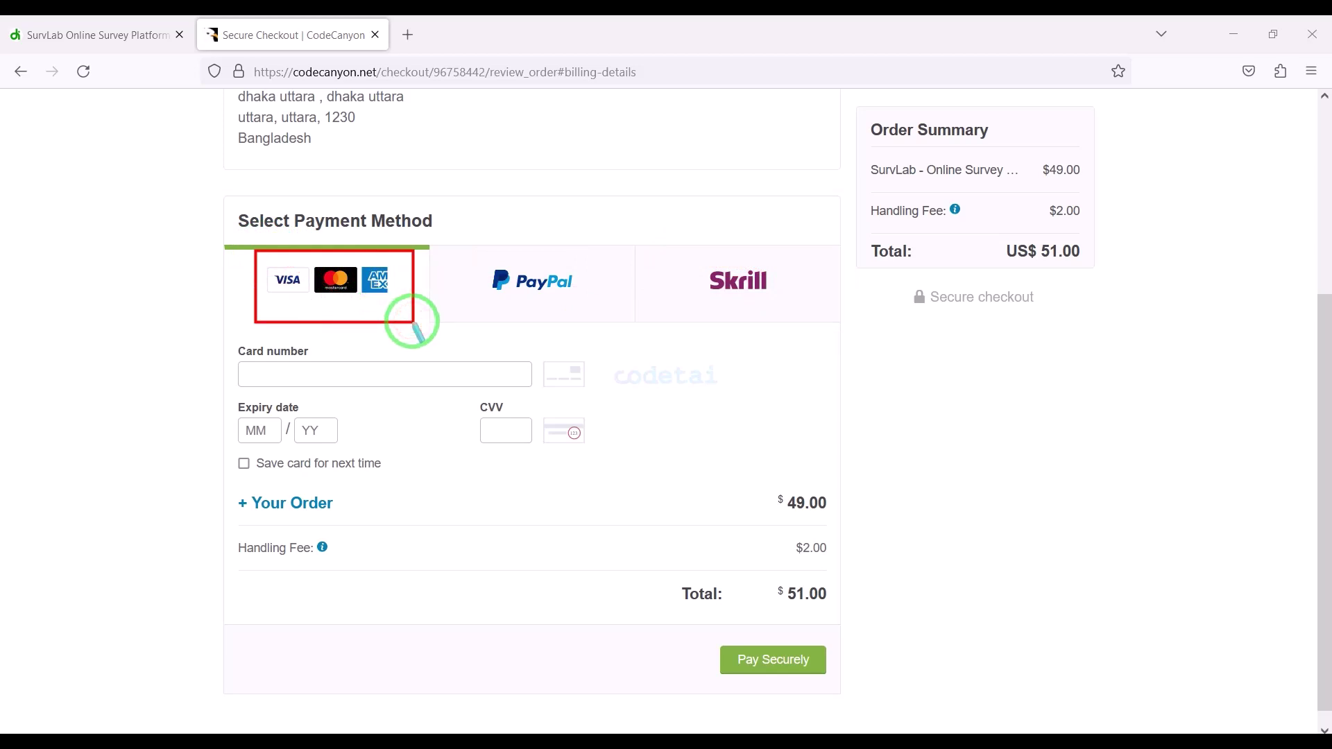
Step: Enter the card number, expiry date and security code, then pay the US$ 51.00 total
left_click(336, 375)
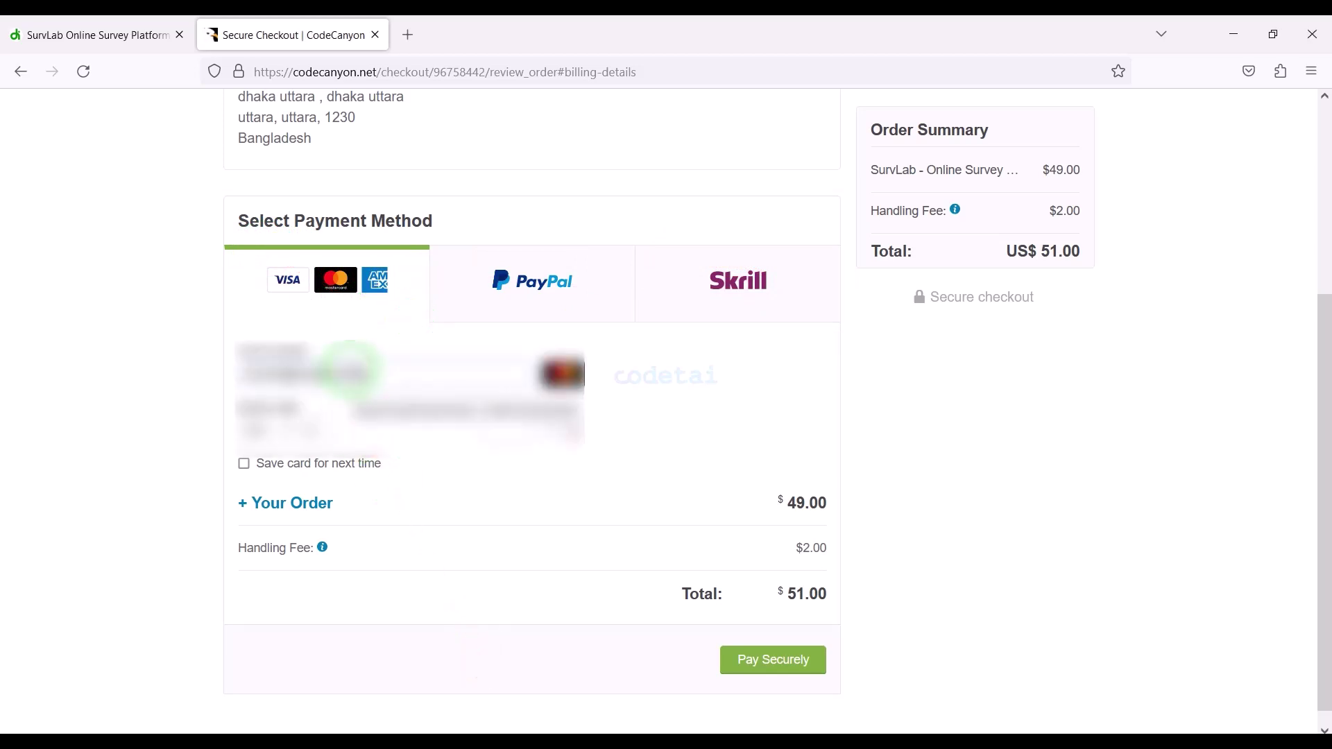
left_click(311, 436)
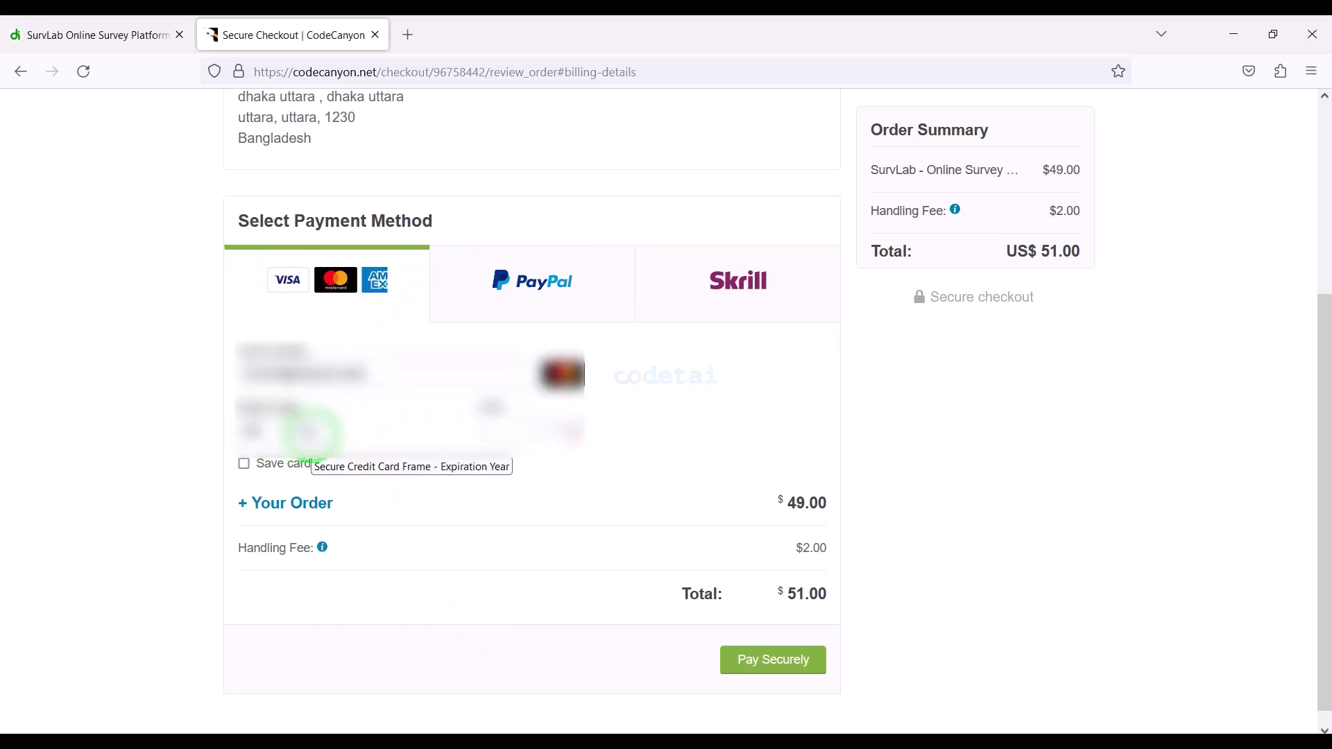
left_click(487, 417)
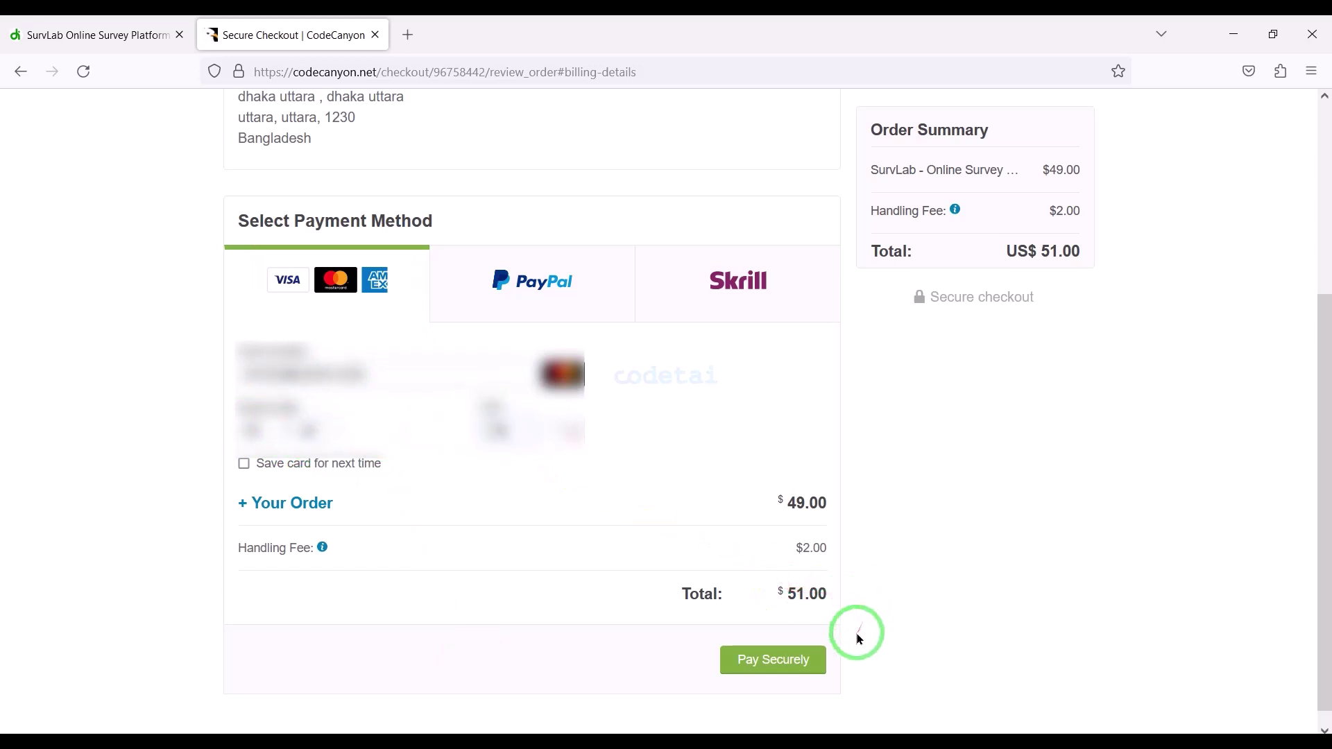
left_click_drag(754, 662, 840, 687)
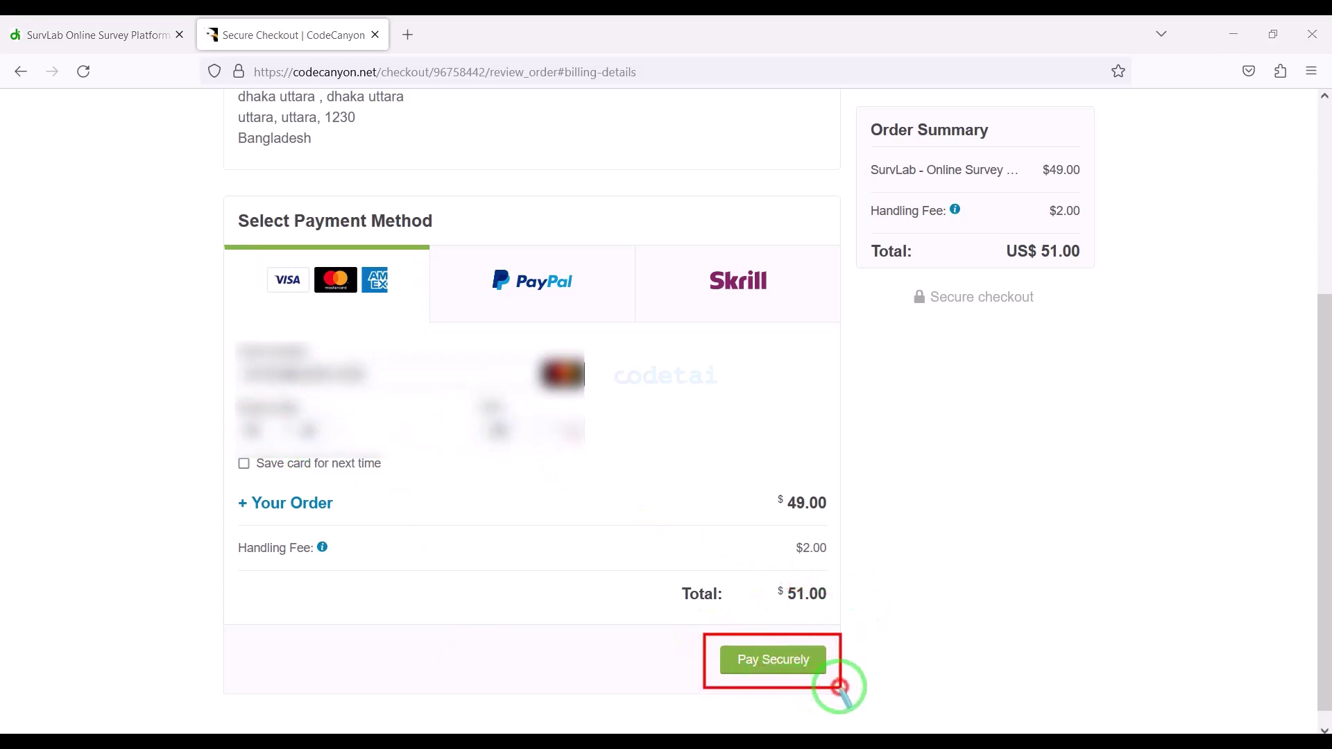
left_click(792, 660)
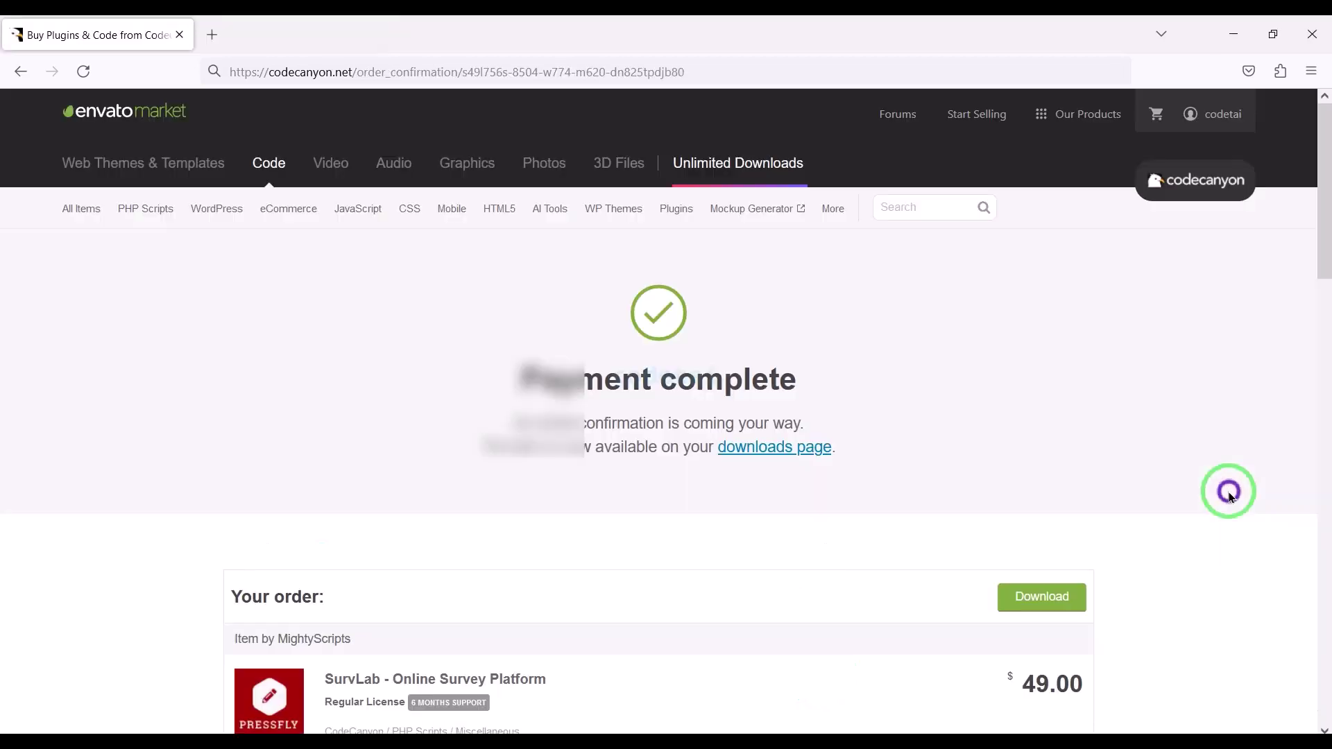
left_click_drag(1186, 493, 1060, 530)
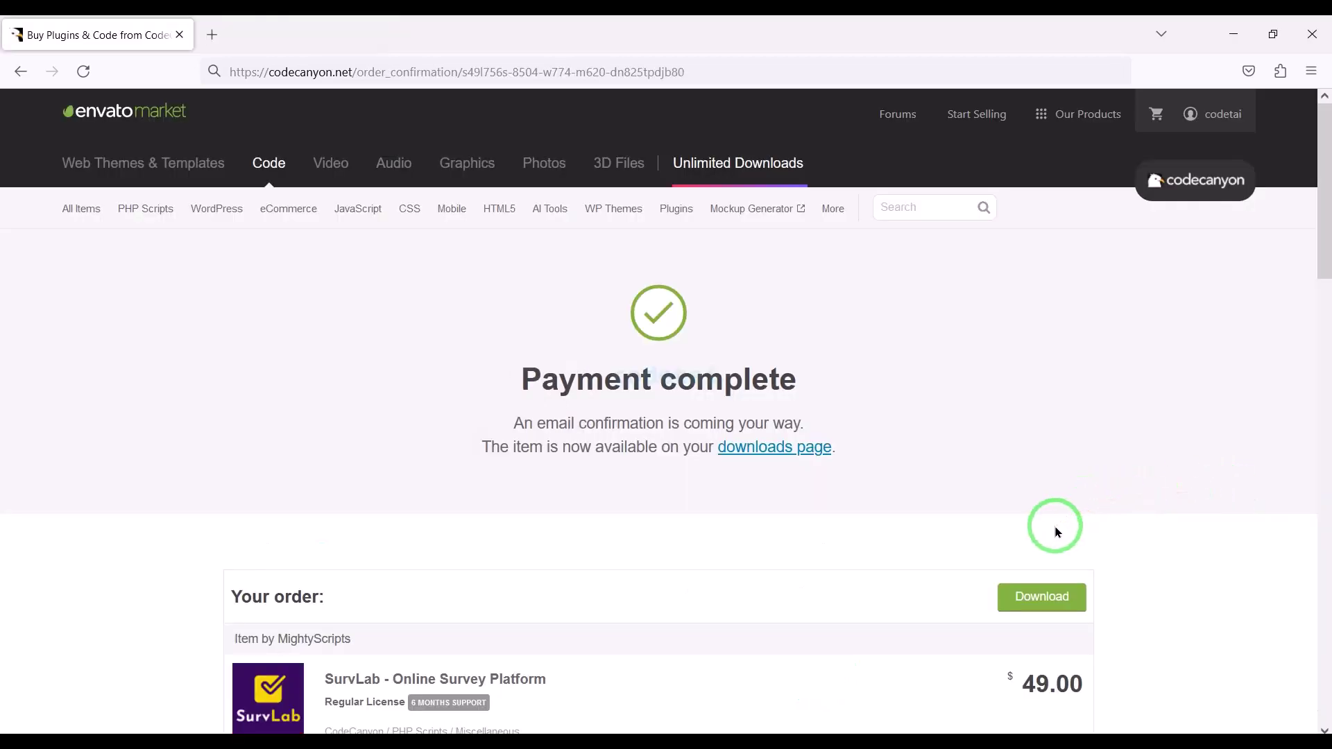
Step: Open the download options for the purchased SurvLab item
mouse_move(1225, 116)
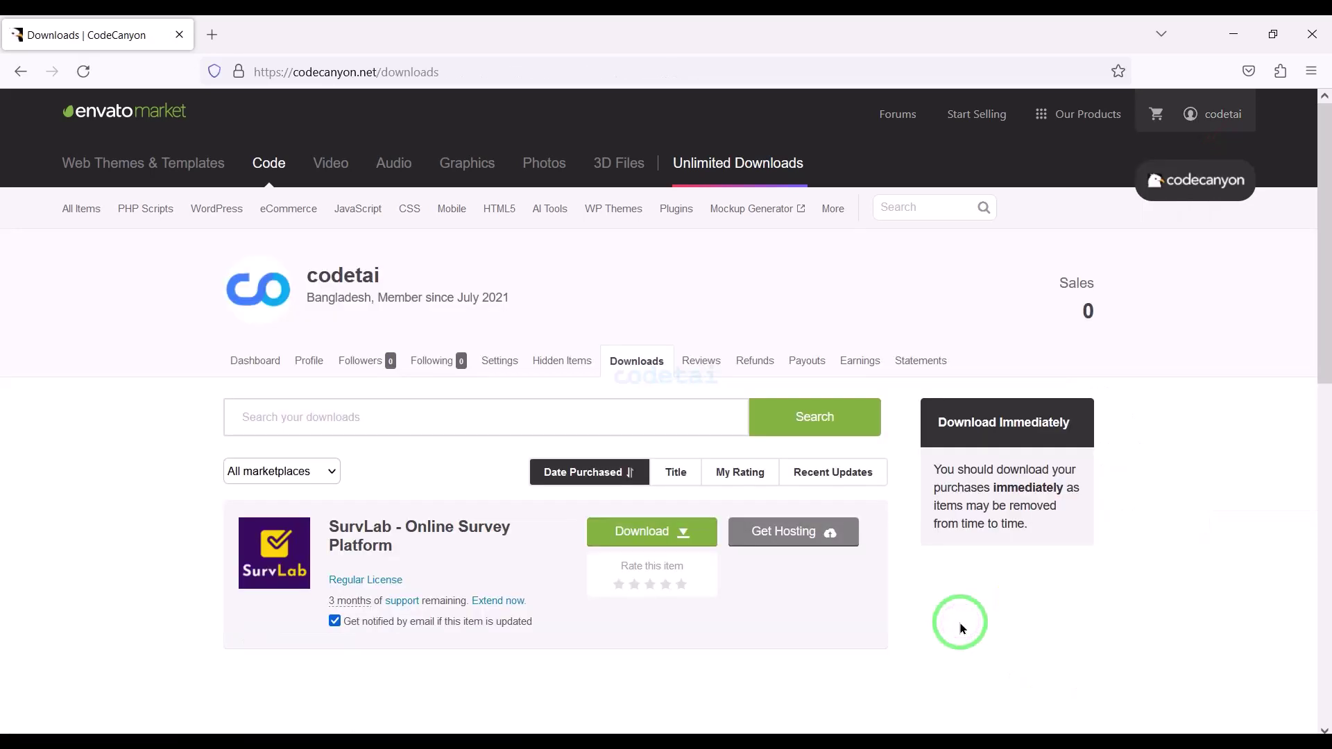
left_click(689, 533)
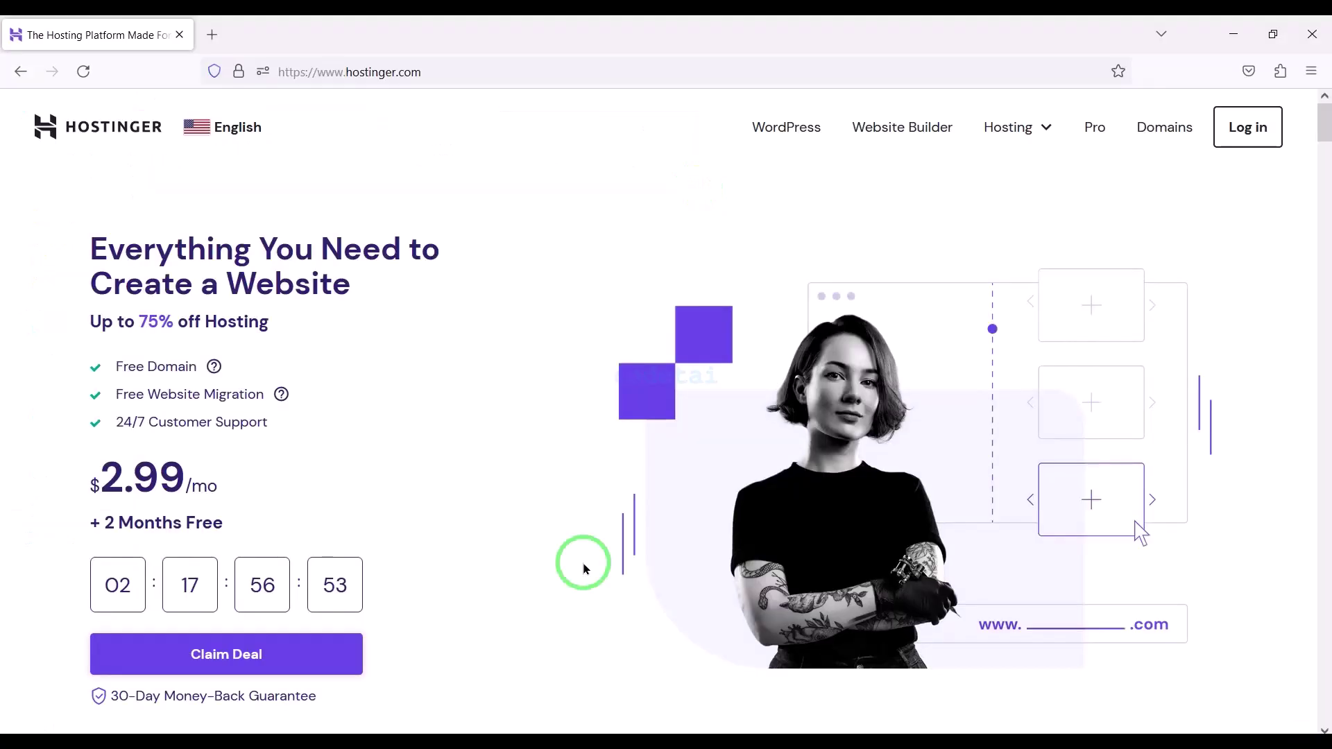
scroll(583, 569, "down", 10)
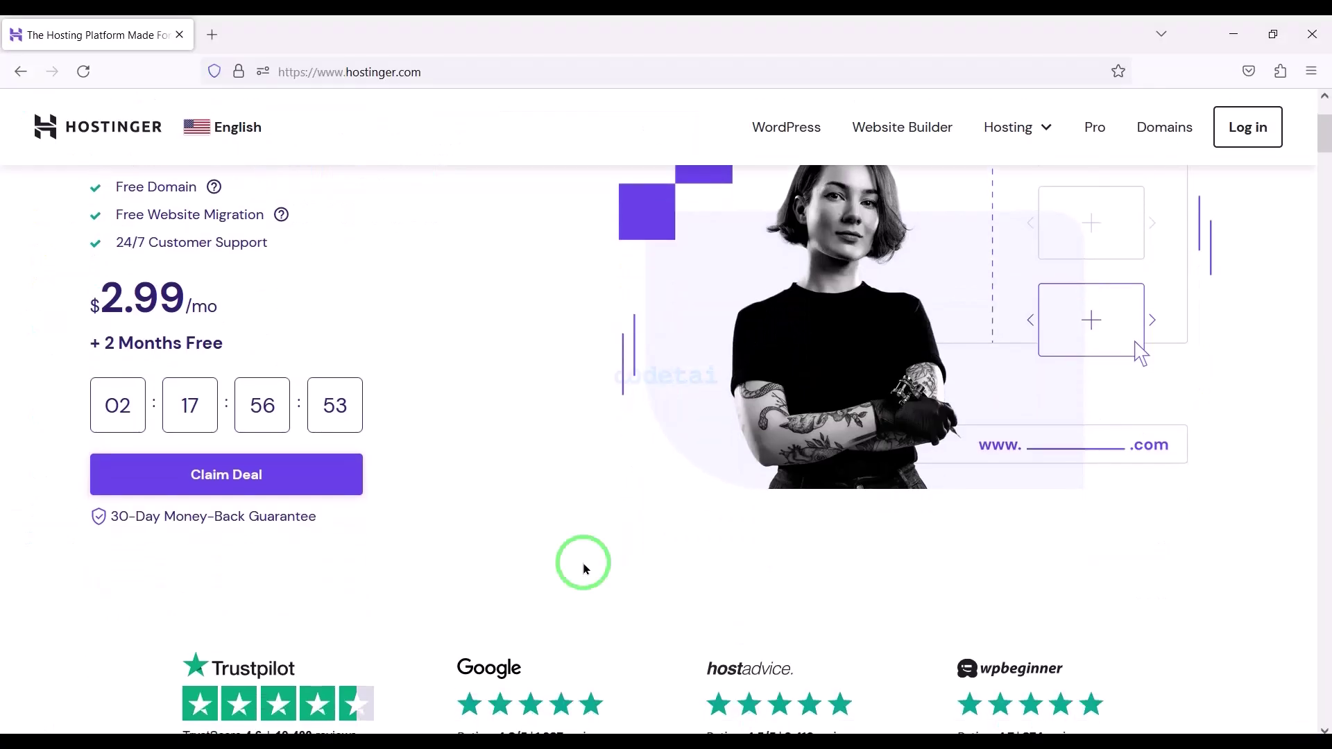
scroll(583, 569, "down", 10)
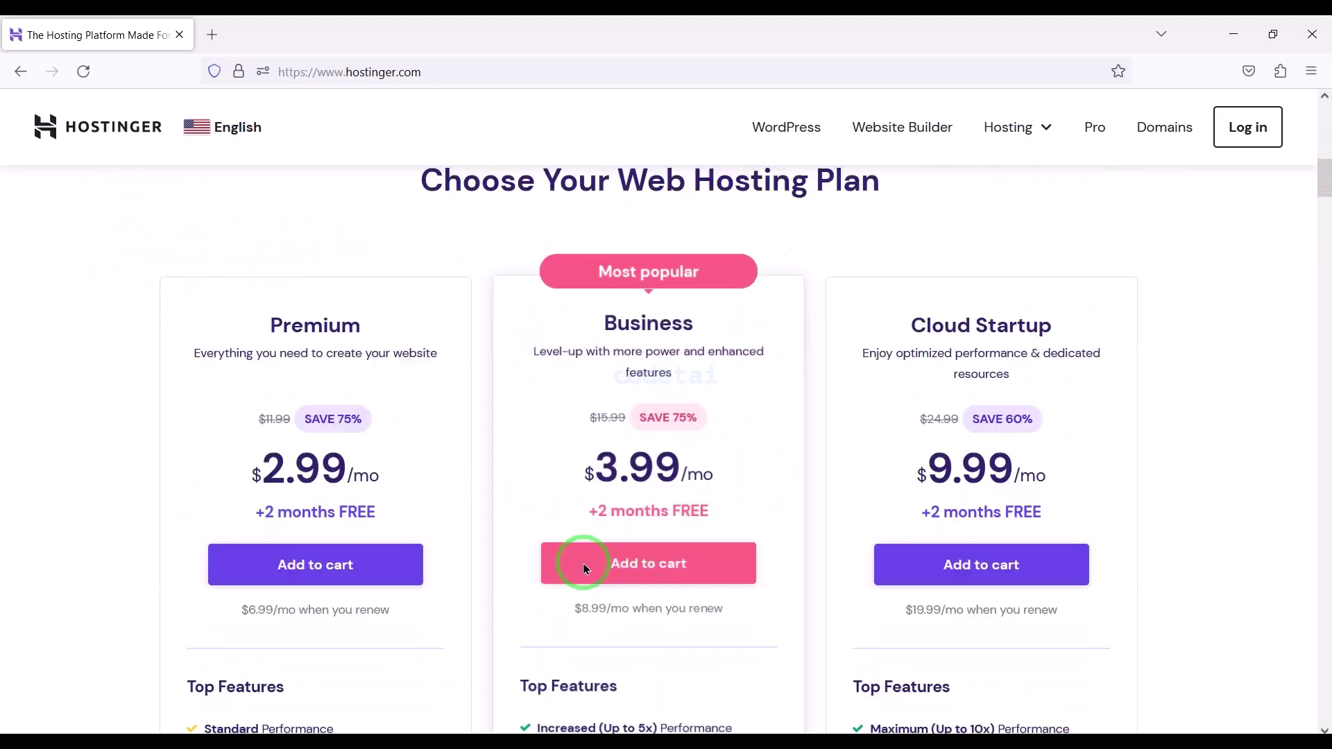
scroll(582, 563, "down", 10)
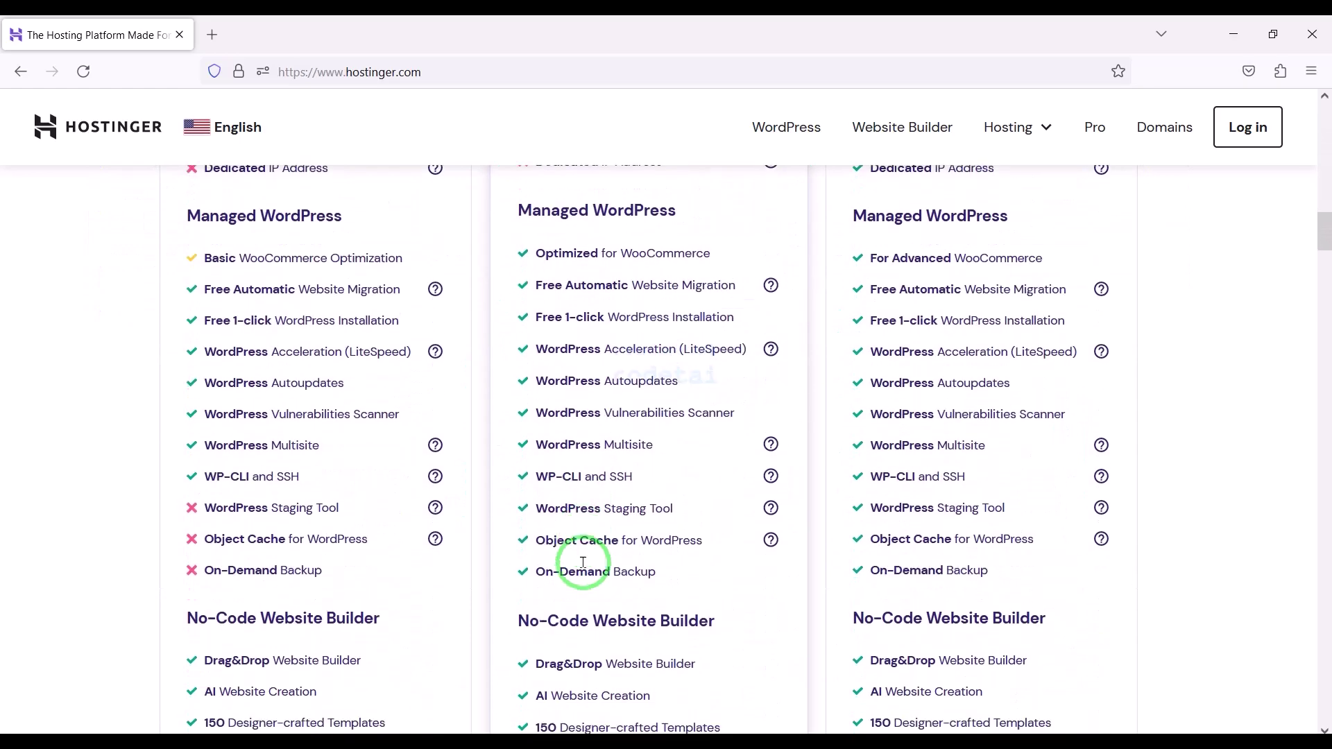
scroll(585, 568, "down", 10)
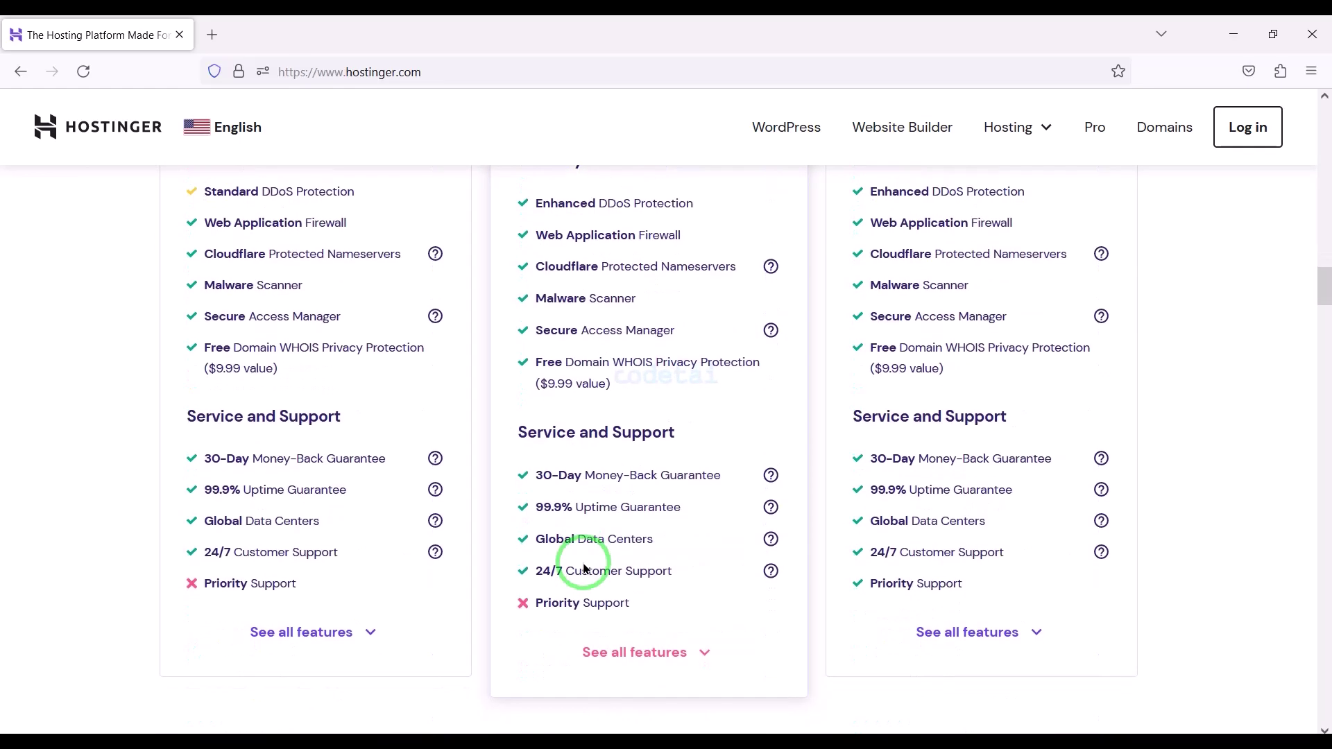
scroll(584, 569, "down", 10)
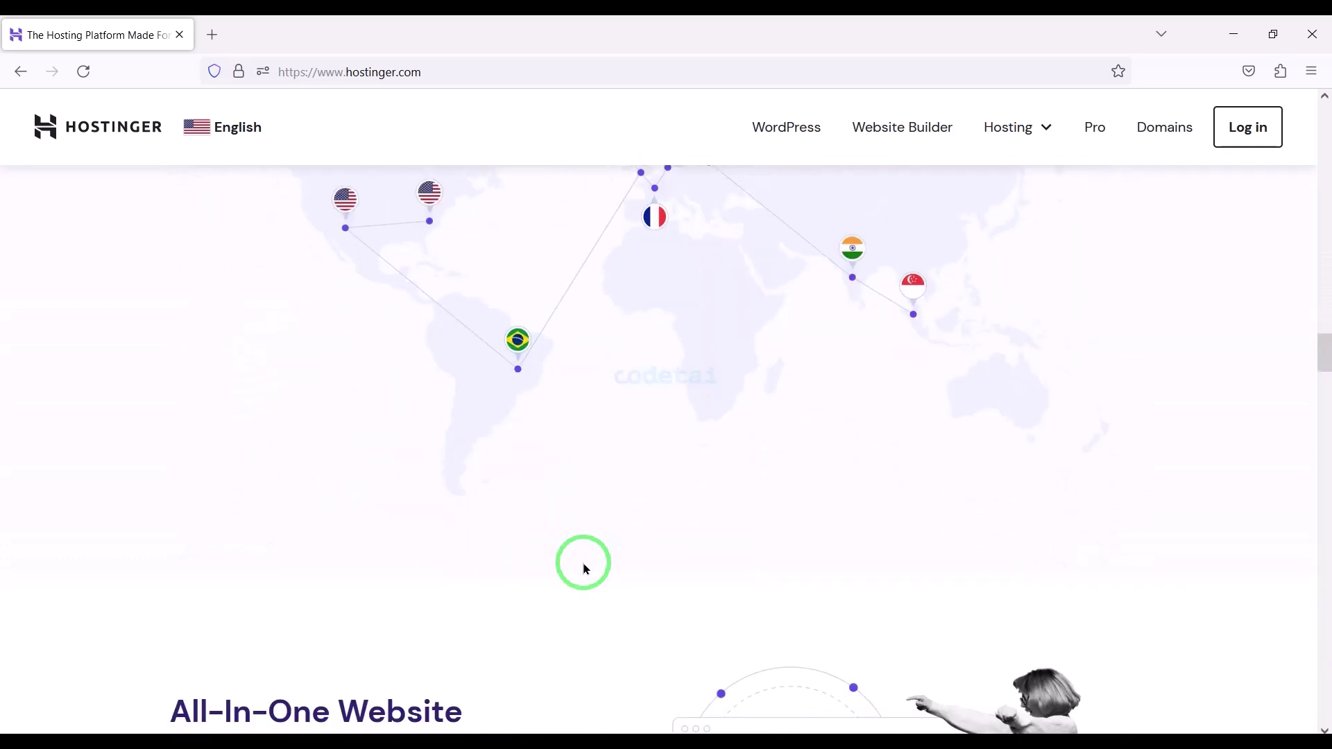
scroll(585, 569, "down", 7)
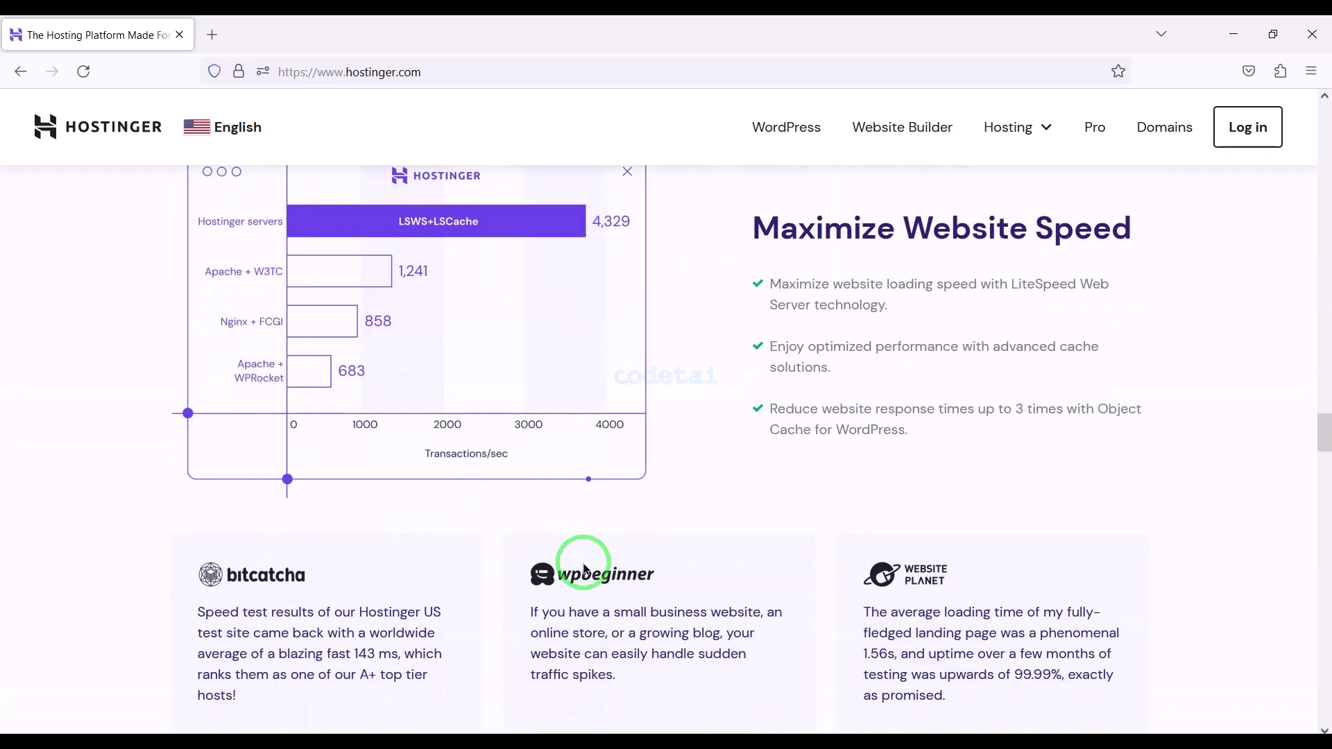
scroll(584, 569, "down", 15)
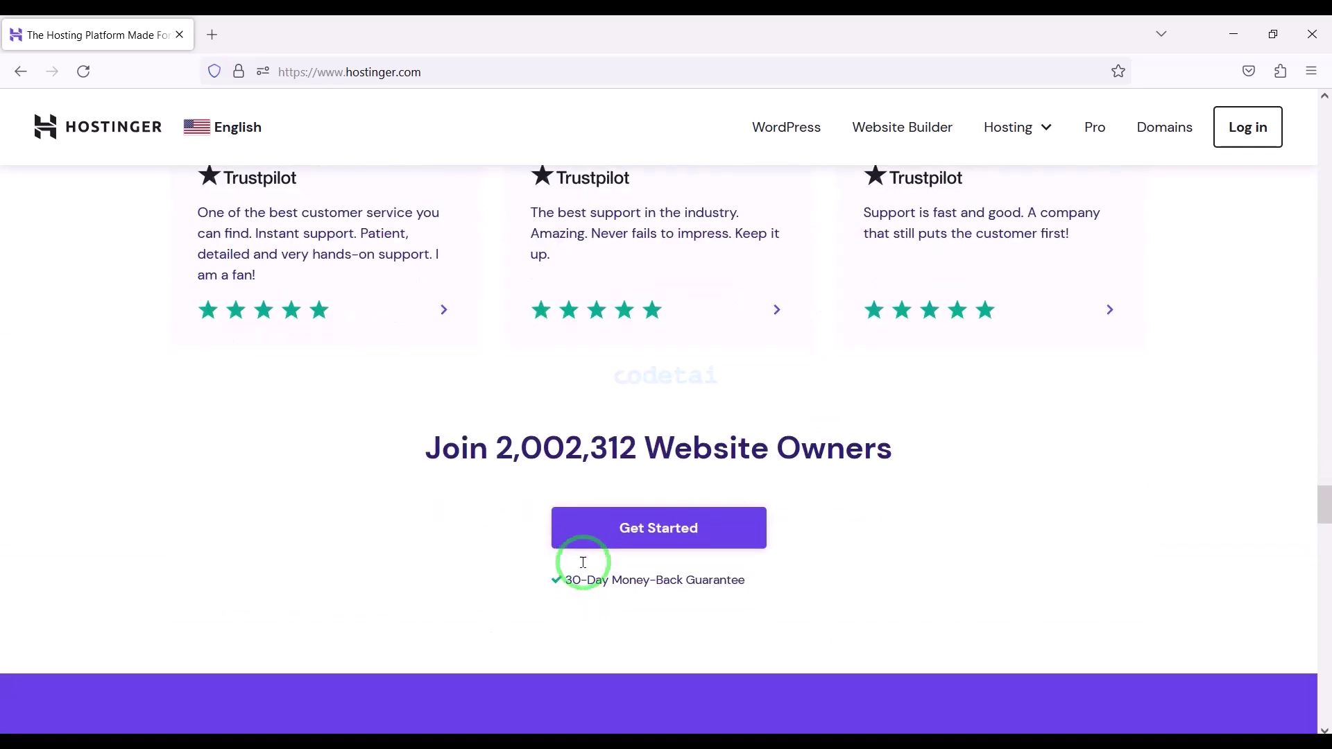
scroll(583, 568, "down", 15)
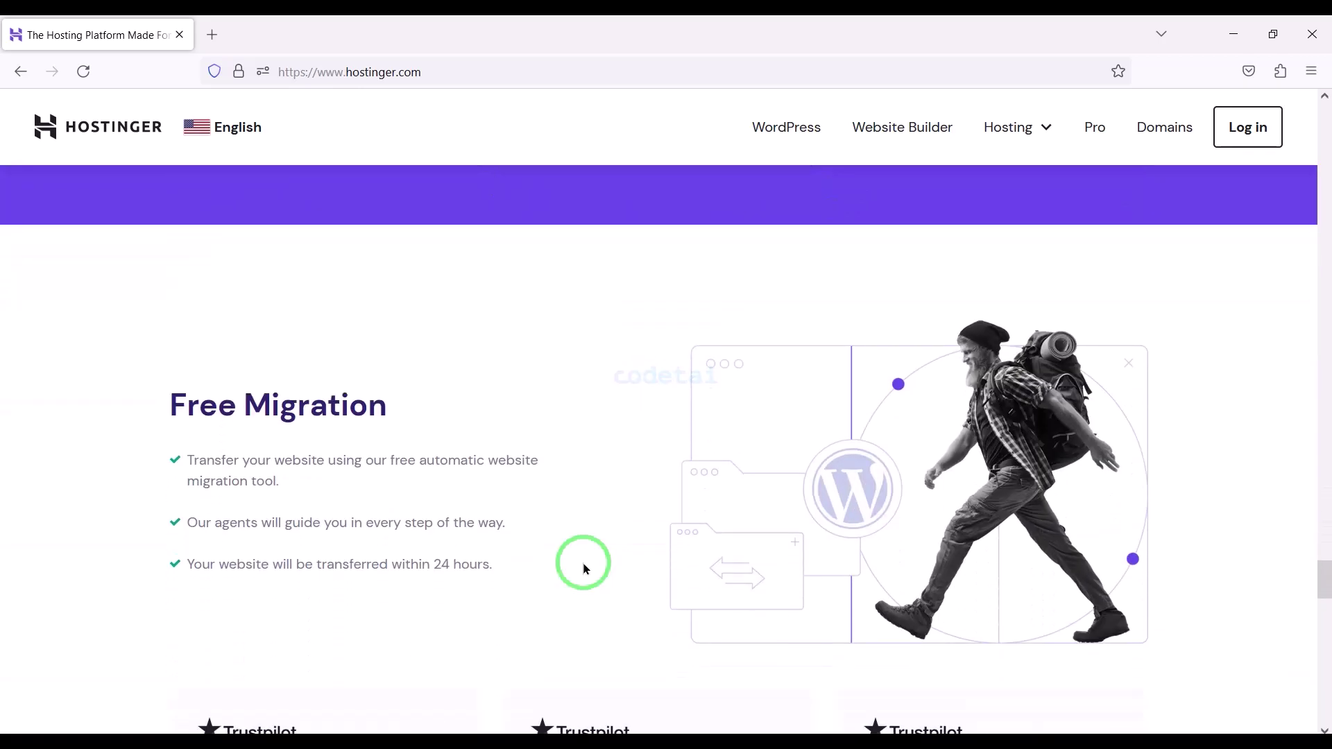
scroll(585, 569, "down", 15)
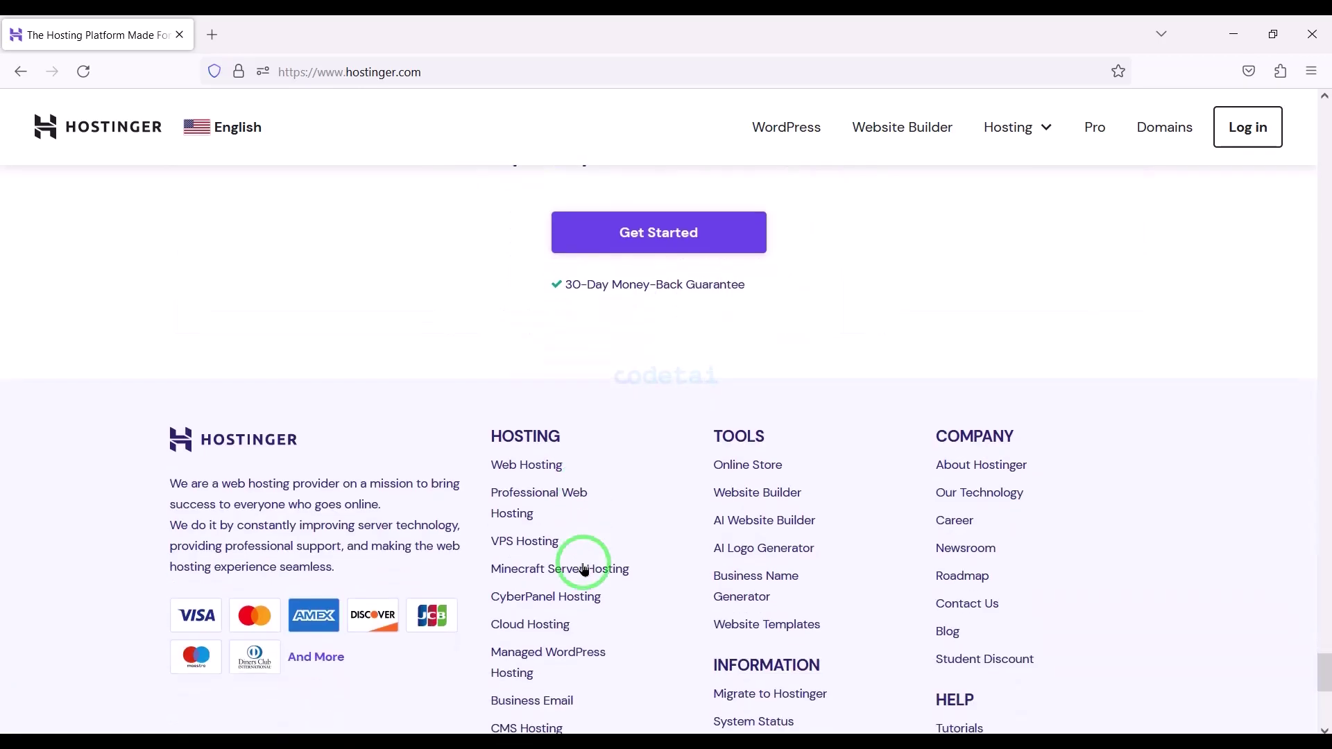
scroll(585, 569, "up", 15)
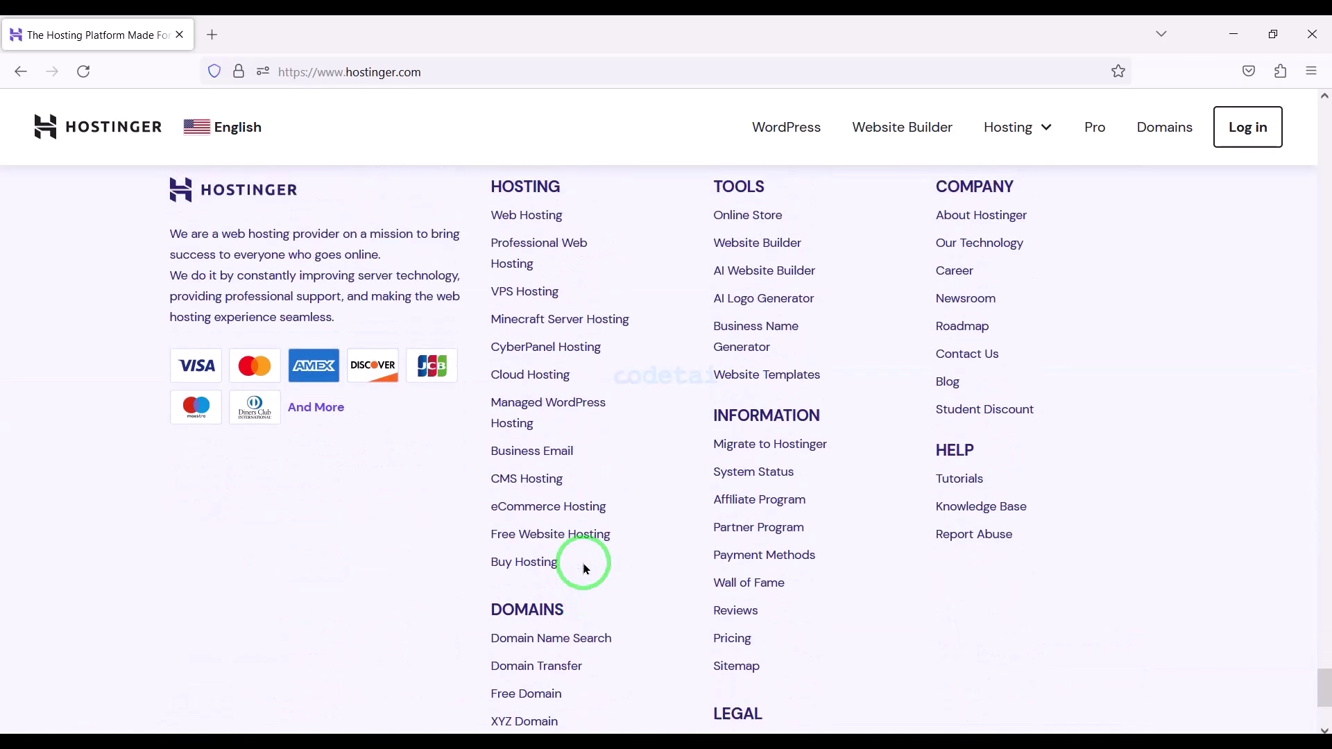
scroll(584, 569, "up", 15)
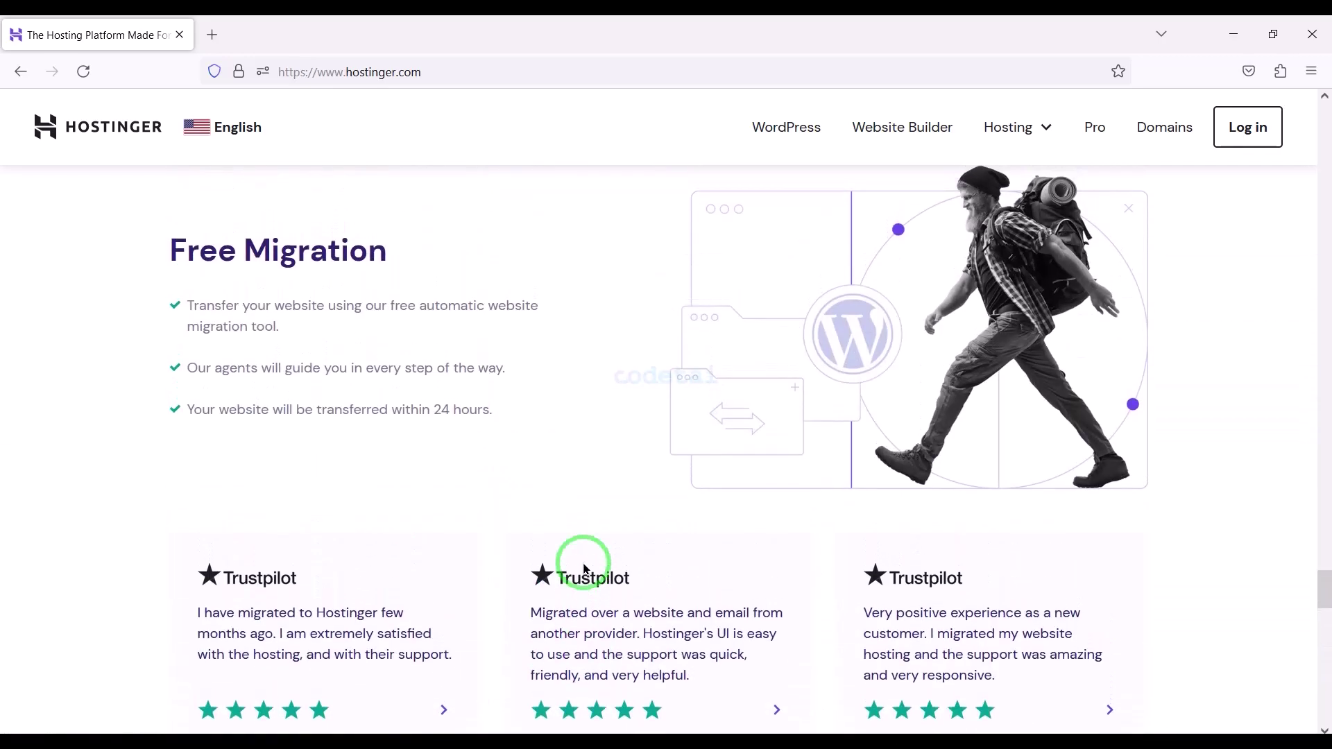
scroll(584, 569, "up", 15)
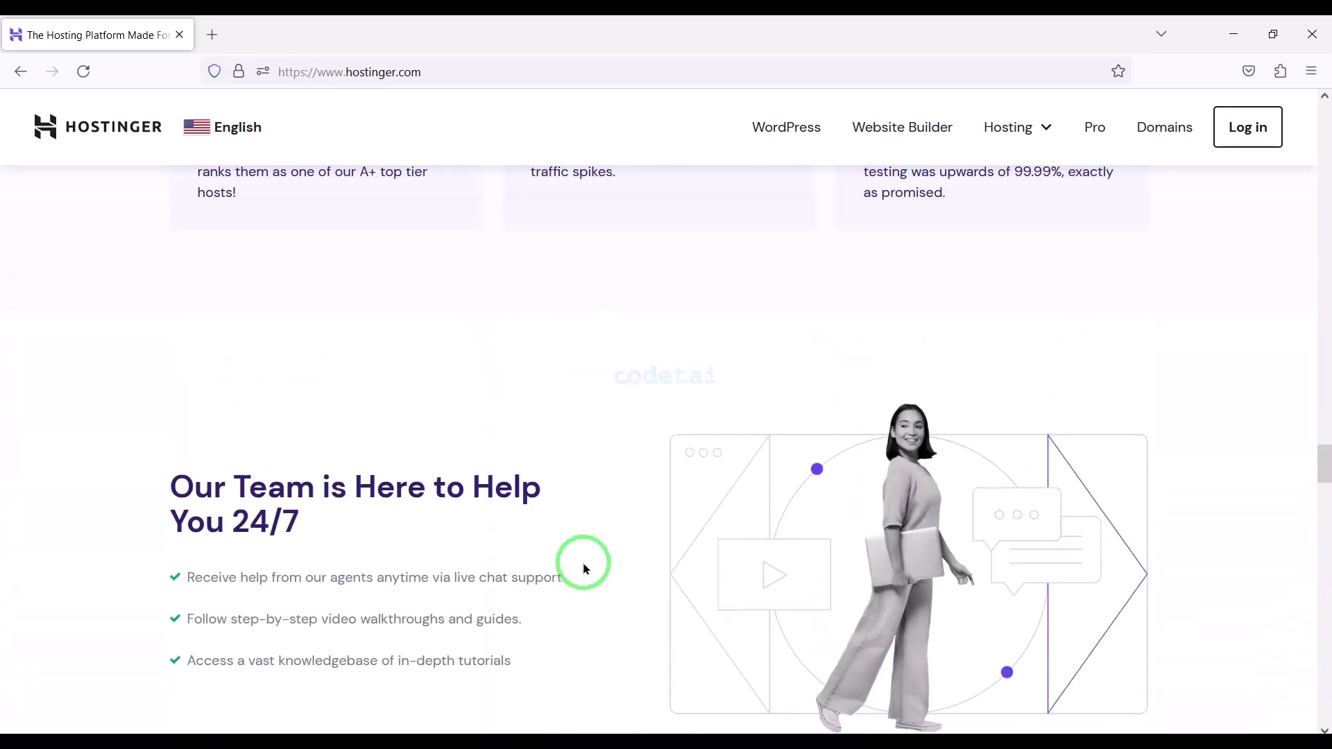
scroll(584, 569, "up", 15)
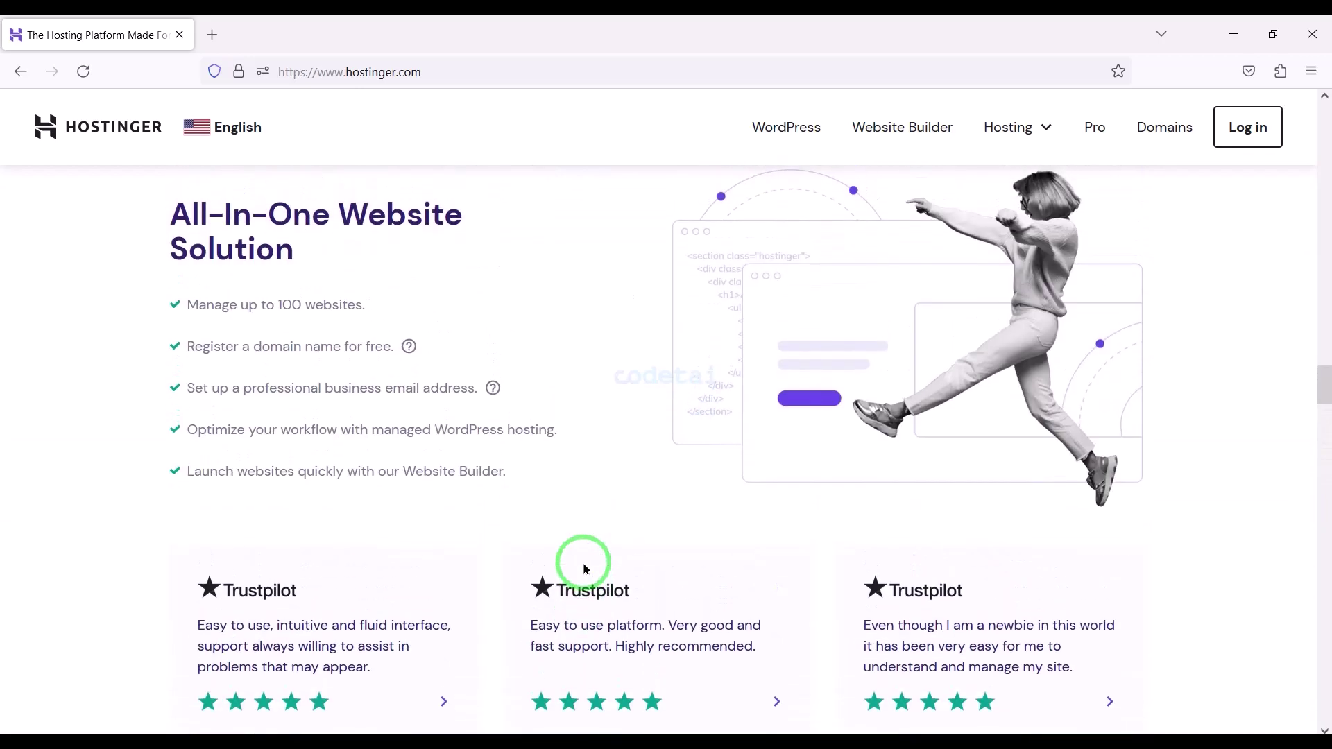
scroll(584, 569, "up", 15)
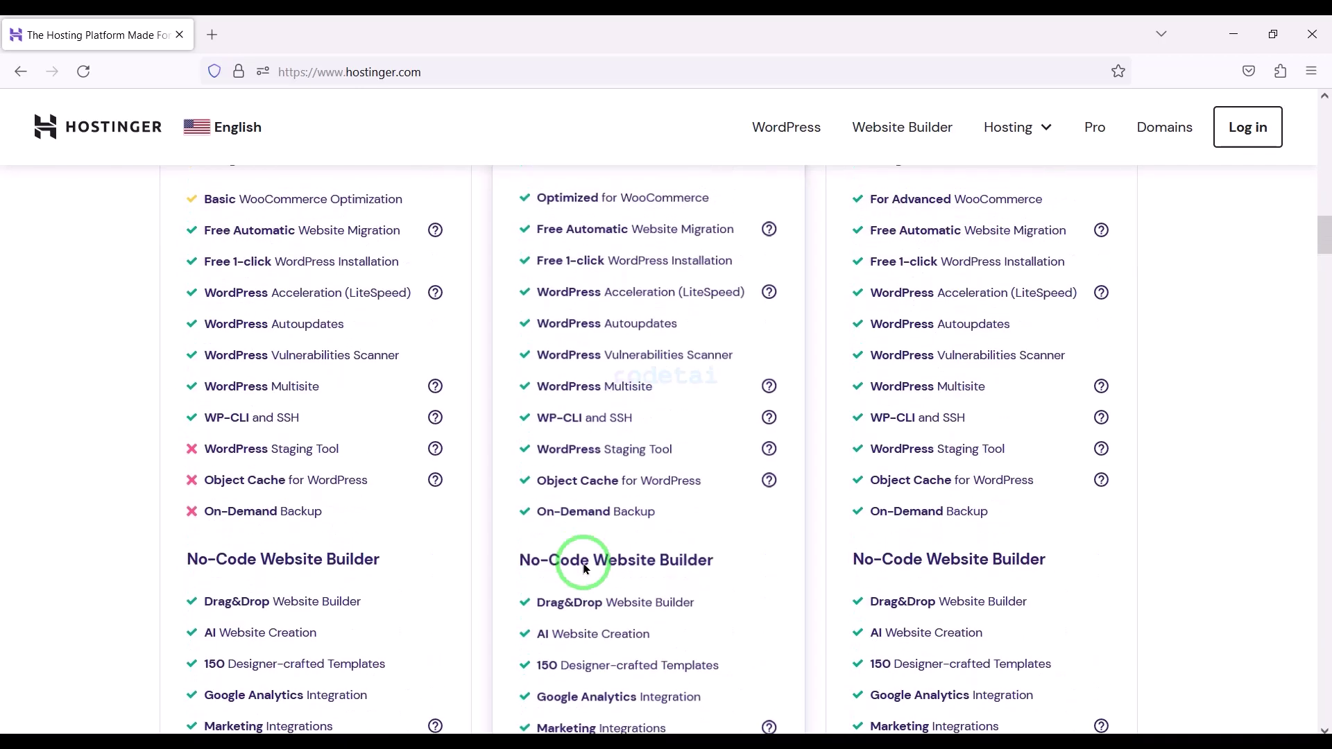
scroll(584, 563, "up", 12)
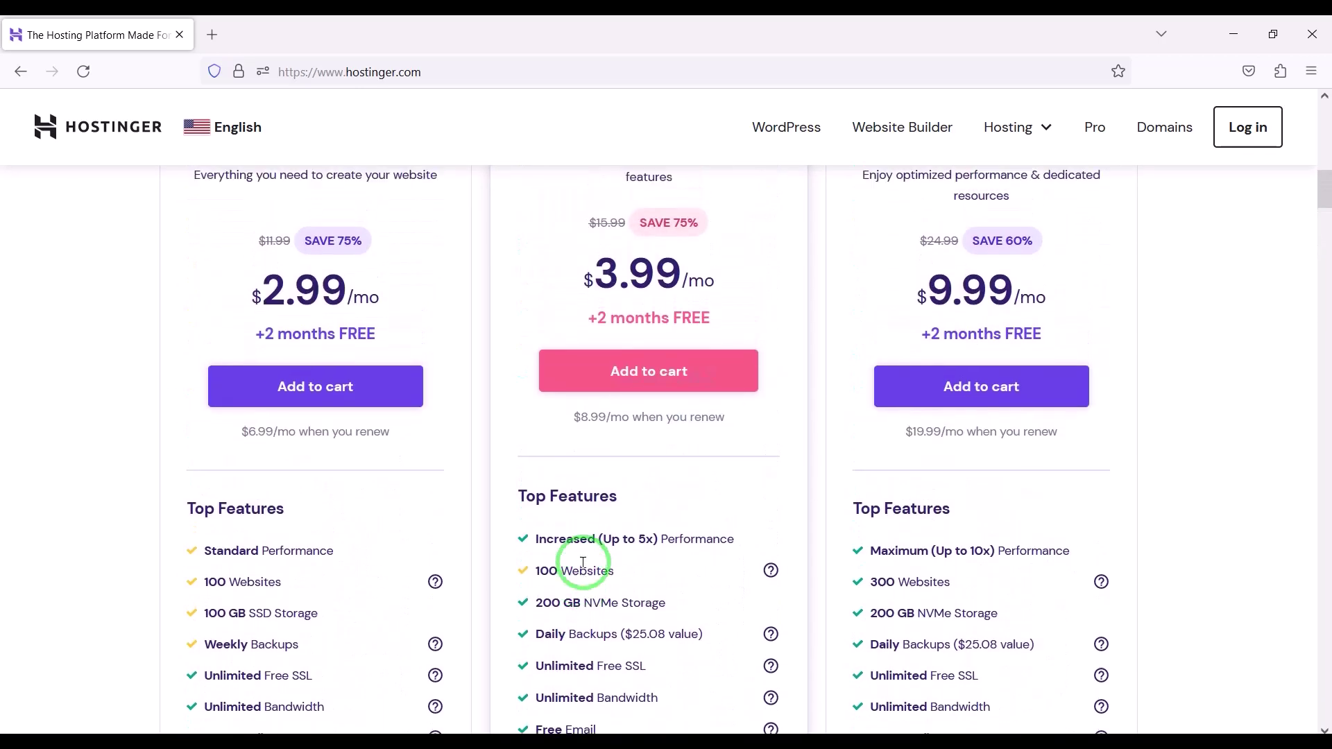
scroll(584, 565, "up", 8)
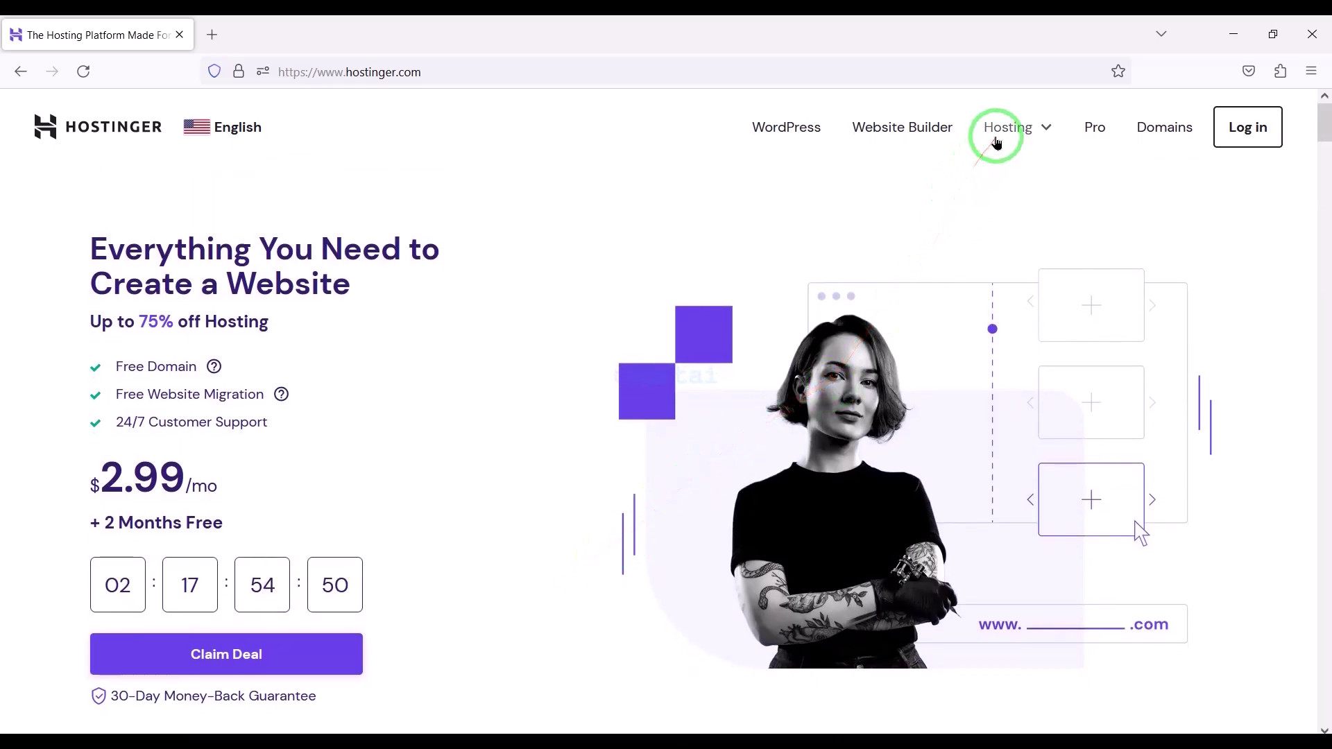
Step: Open Hostinger's Web Hosting page from the Hosting menu
mouse_move(993, 142)
left_click(973, 193)
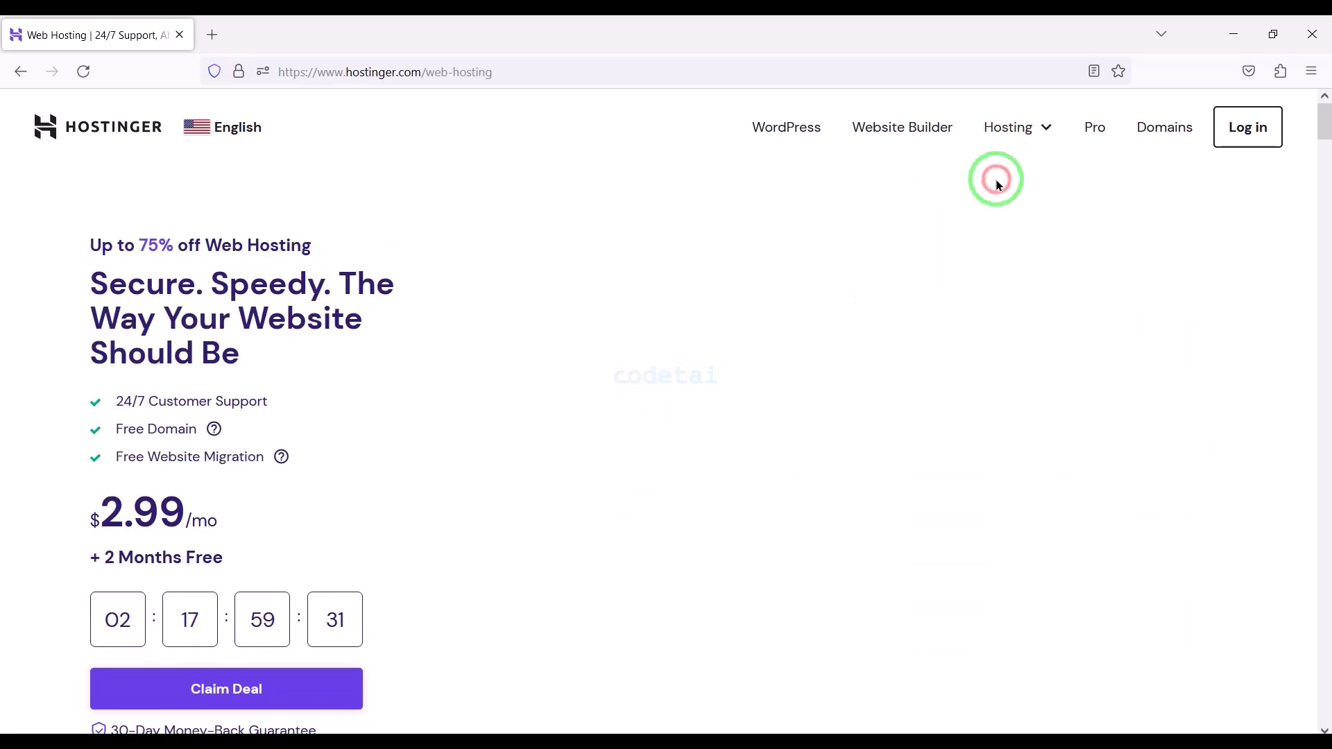
scroll(996, 178, "down", 10)
scroll(996, 181, "down", 5)
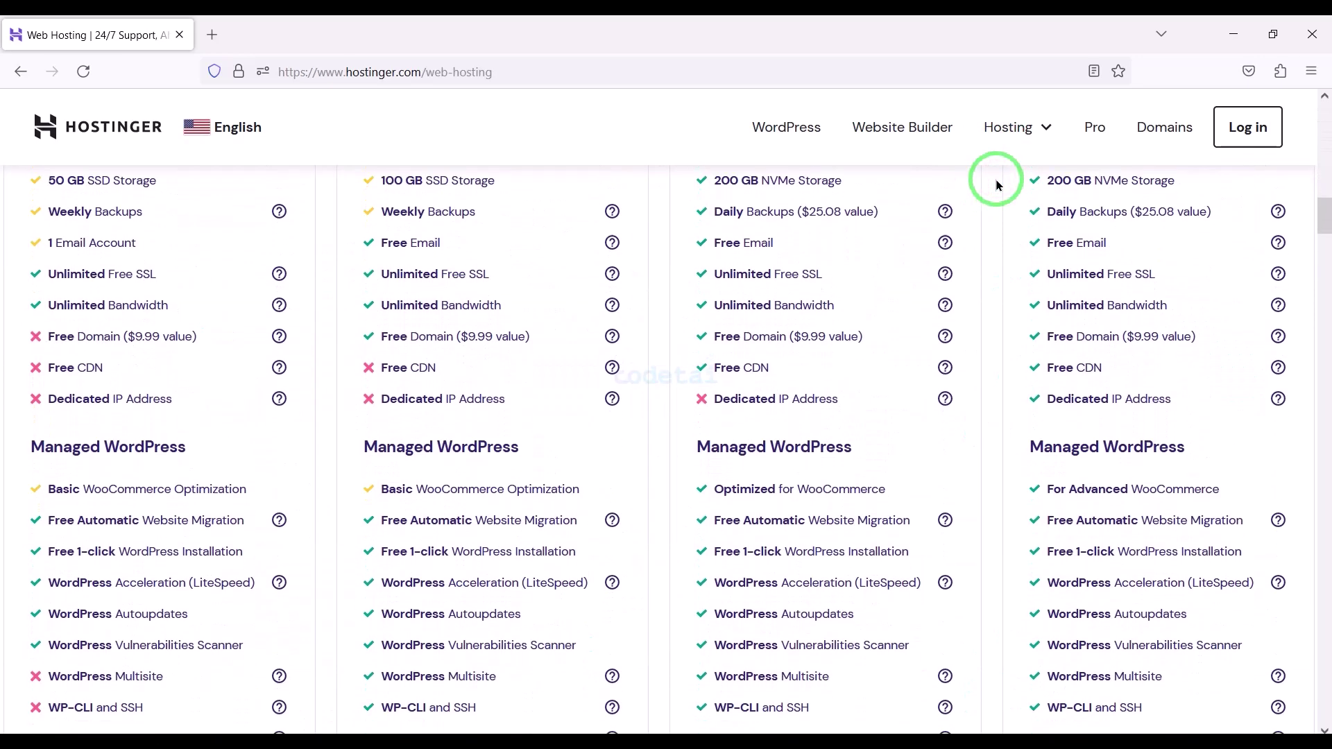
Step: Review the plan features, then return to the Single, Premium, Business and Cloud Startup cards
left_click_drag(358, 285, 627, 317)
mouse_move(691, 283)
left_mouse_down()
mouse_move(946, 303)
mouse_move(960, 317)
left_mouse_up()
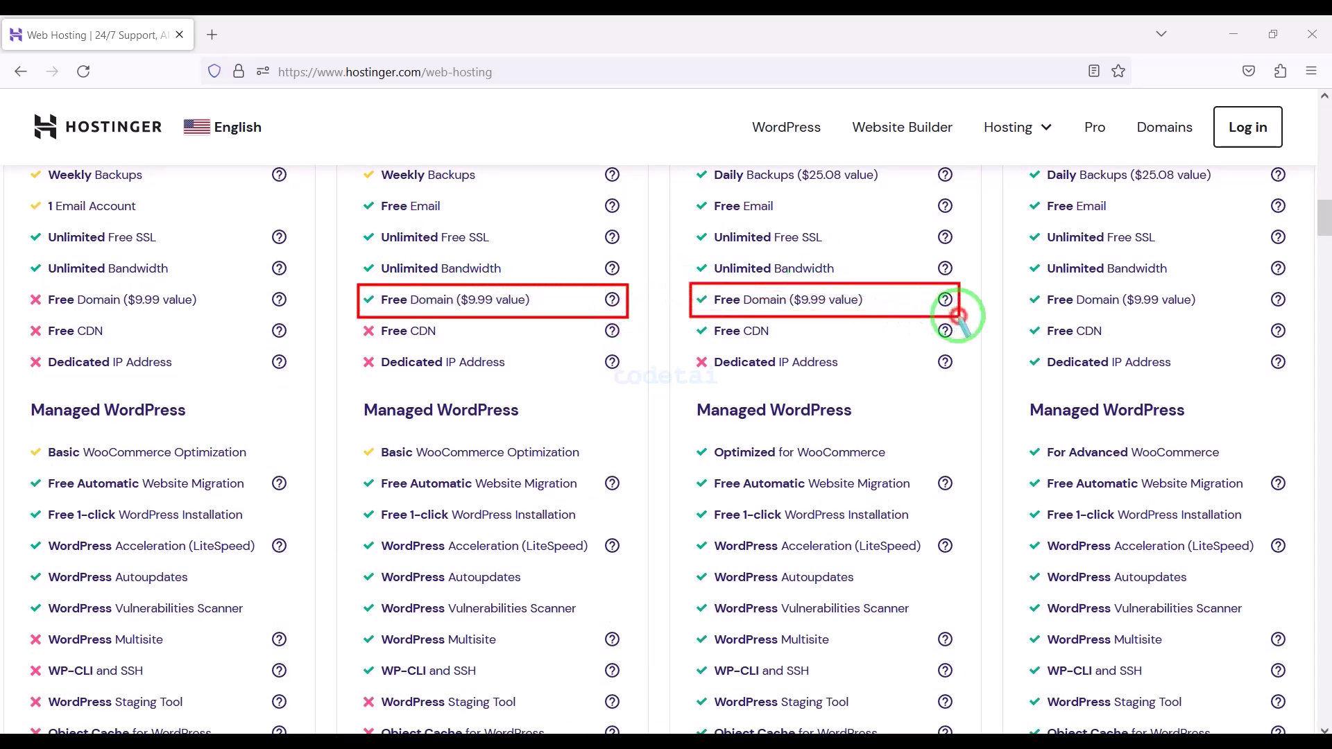
left_click_drag(1031, 283, 1291, 313)
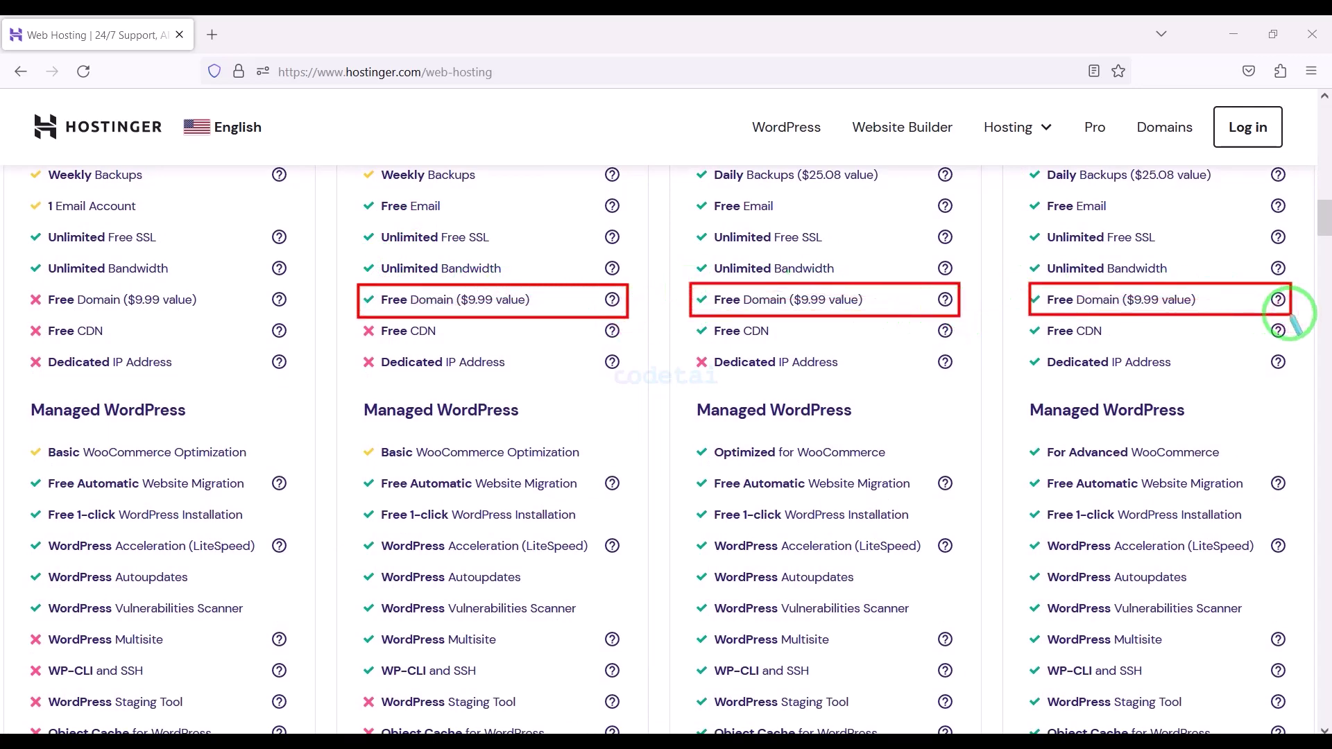
scroll(922, 461, "down", 15)
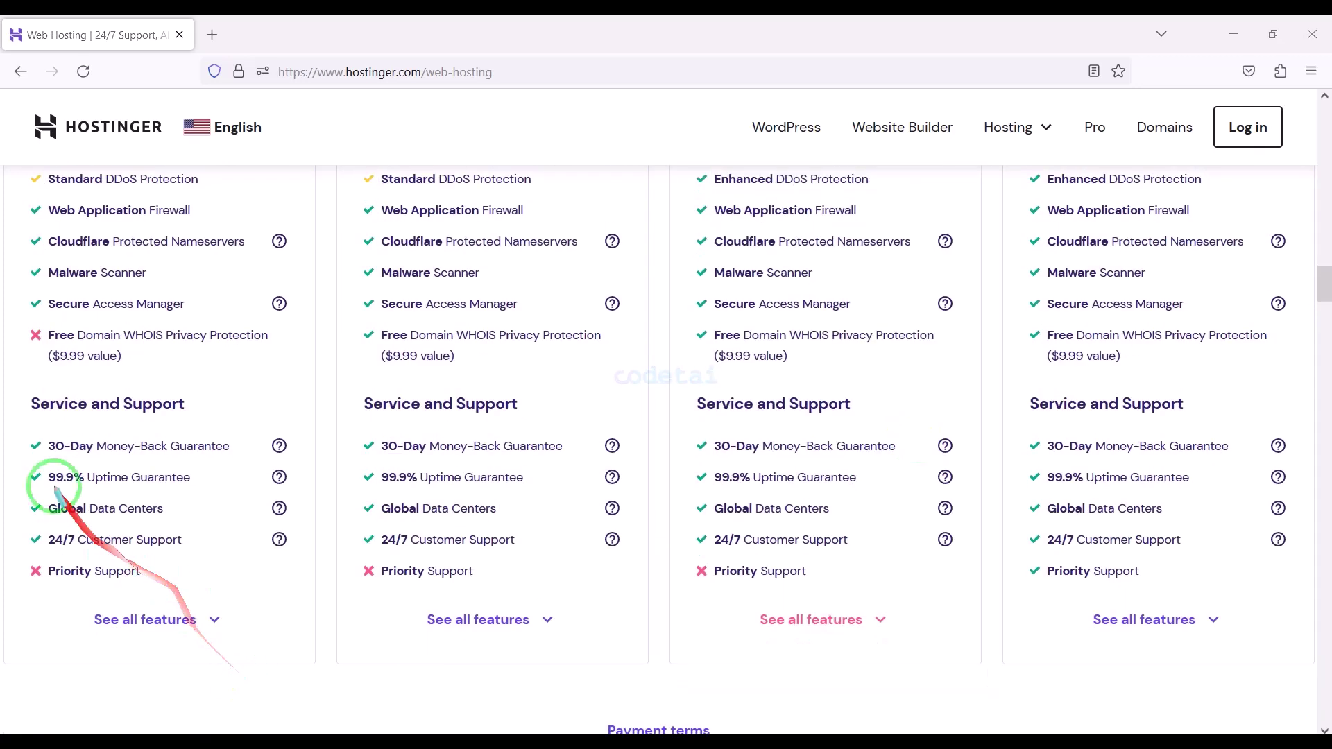
mouse_move(20, 425)
left_mouse_down()
mouse_move(229, 468)
mouse_move(281, 458)
left_mouse_up()
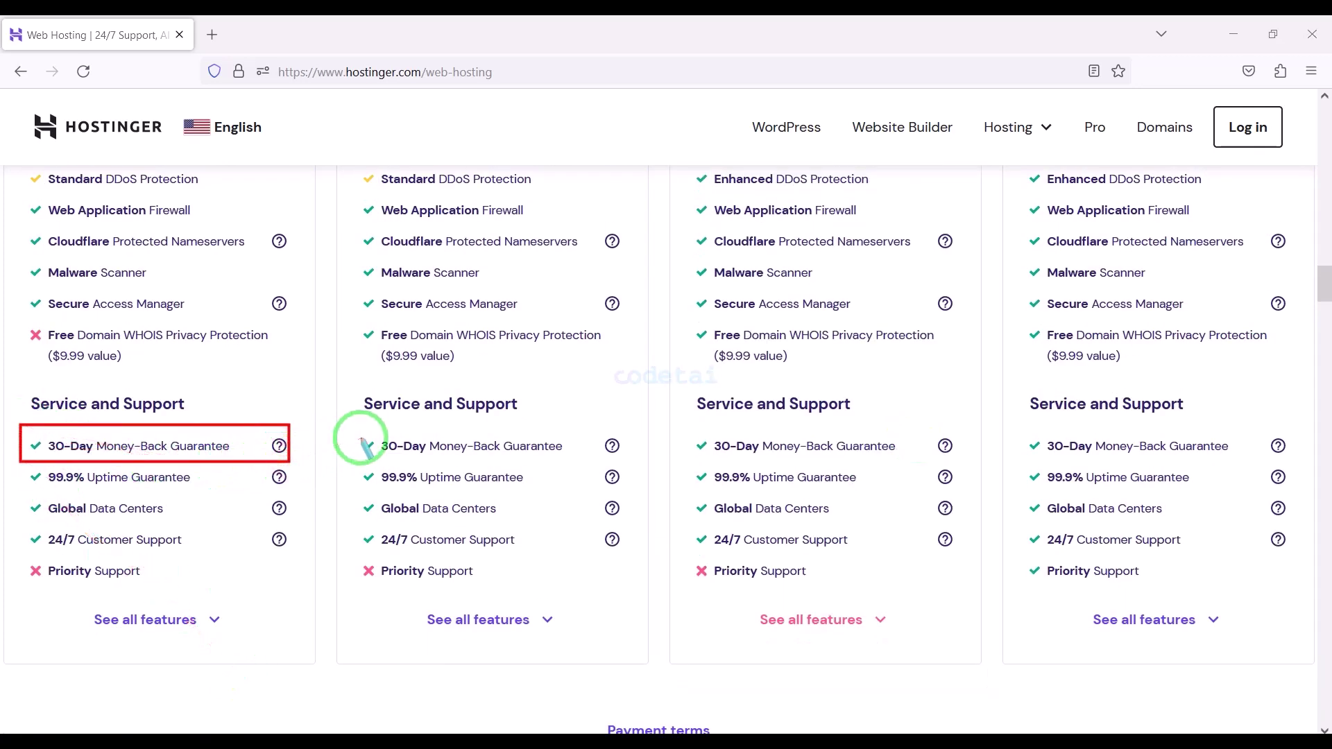
mouse_move(360, 433)
left_mouse_down()
mouse_move(565, 437)
mouse_move(629, 455)
mouse_move(916, 440)
mouse_move(952, 455)
left_mouse_up()
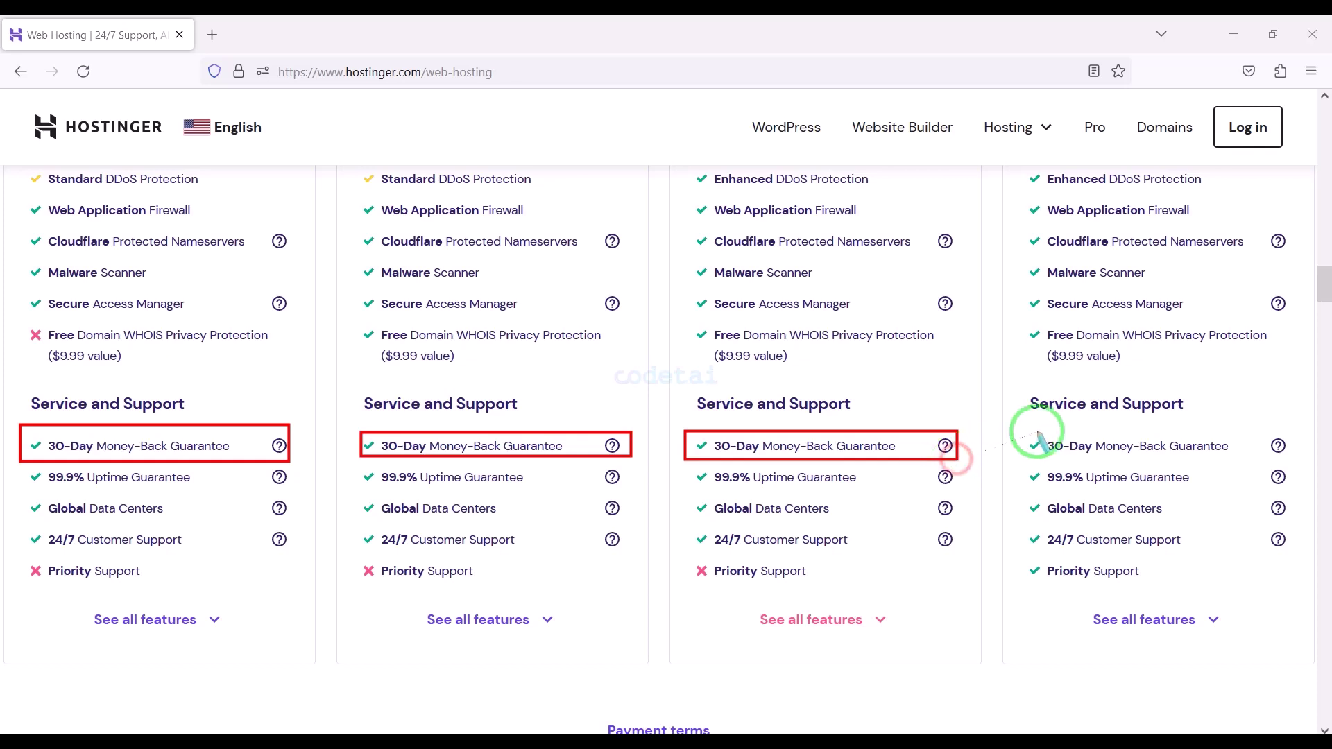
left_click_drag(1029, 424, 1279, 466)
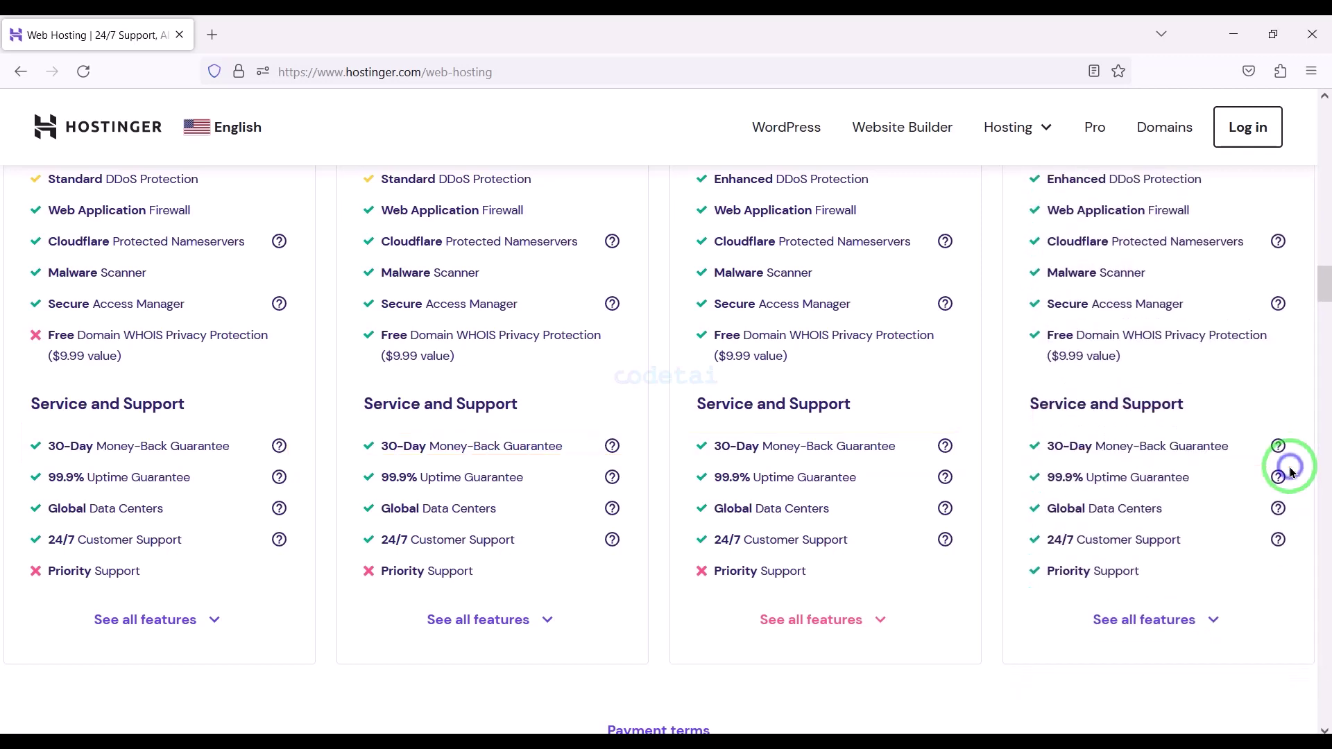
mouse_move(1090, 459)
left_mouse_down()
mouse_move(179, 511)
mouse_move(862, 520)
mouse_move(1106, 491)
mouse_move(49, 545)
mouse_move(992, 542)
mouse_move(972, 553)
mouse_move(1244, 521)
mouse_move(1290, 555)
left_mouse_up()
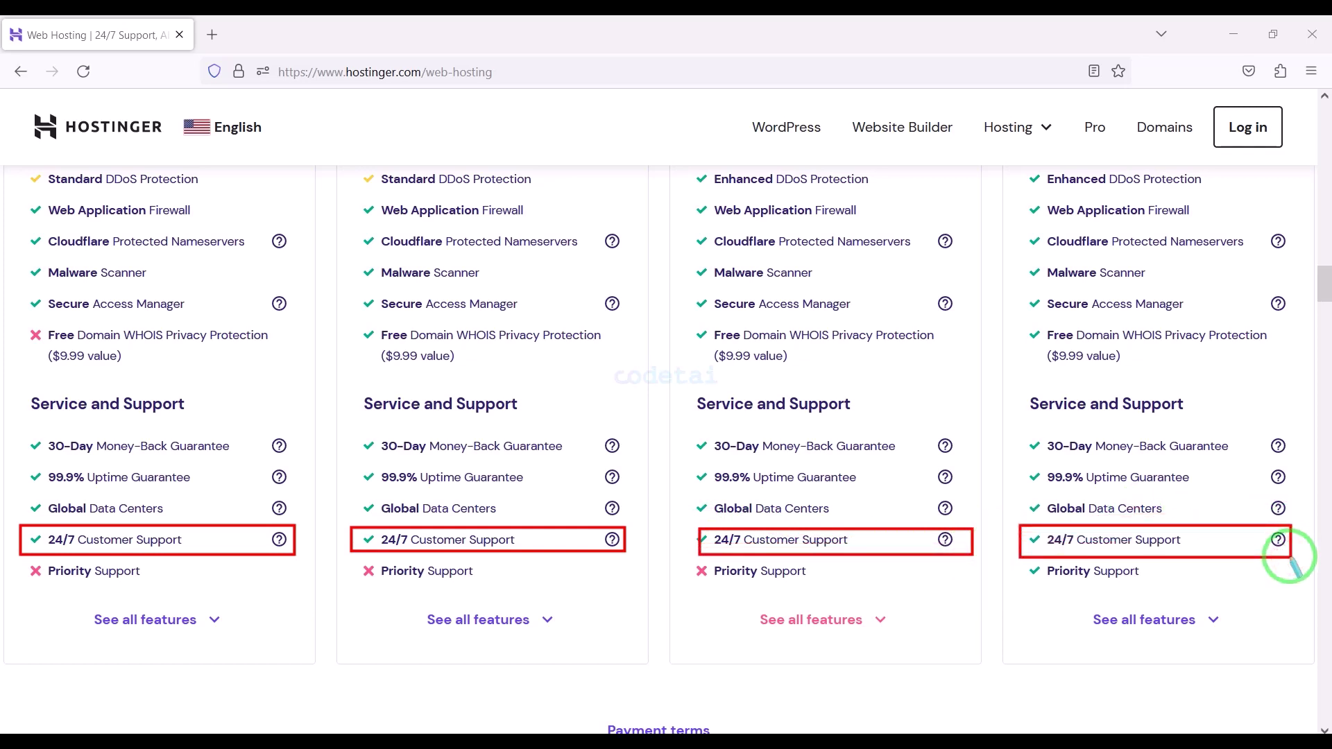
scroll(877, 699, "up", 10)
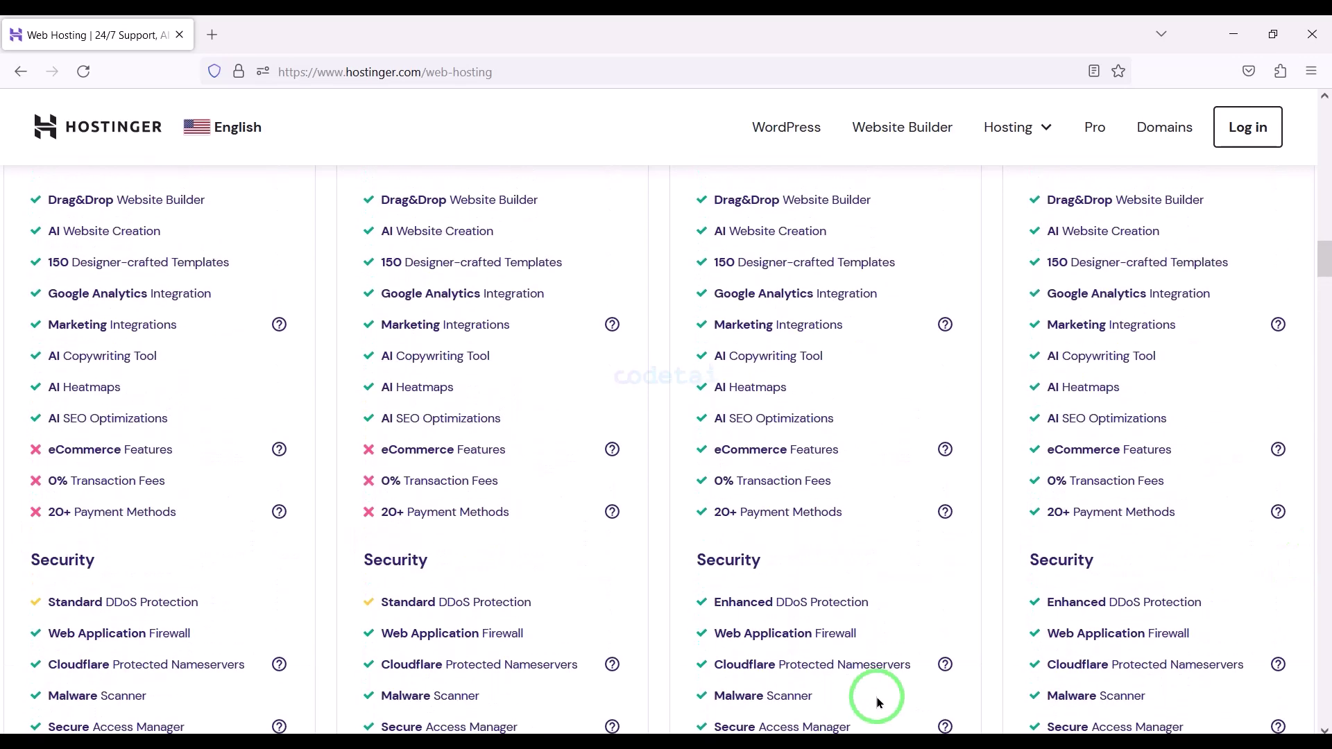
scroll(877, 702, "up", 12)
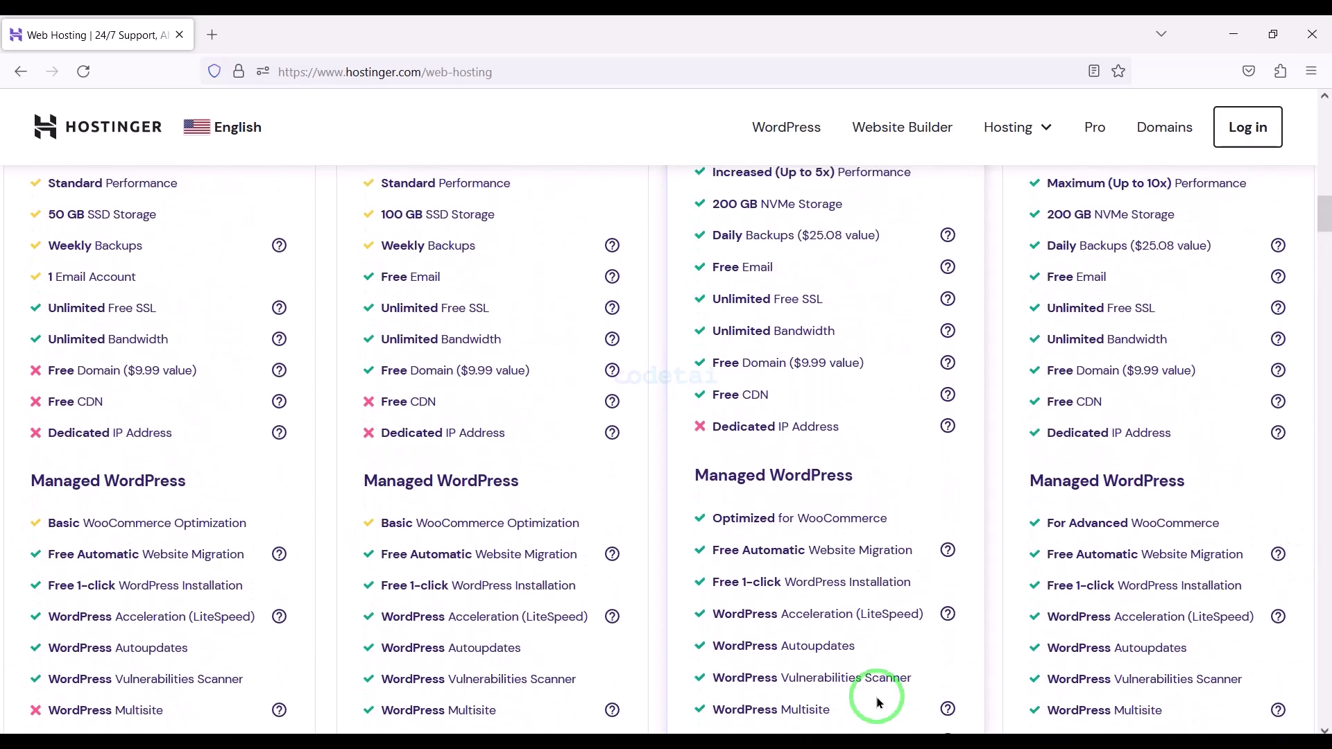
scroll(877, 702, "up", 5)
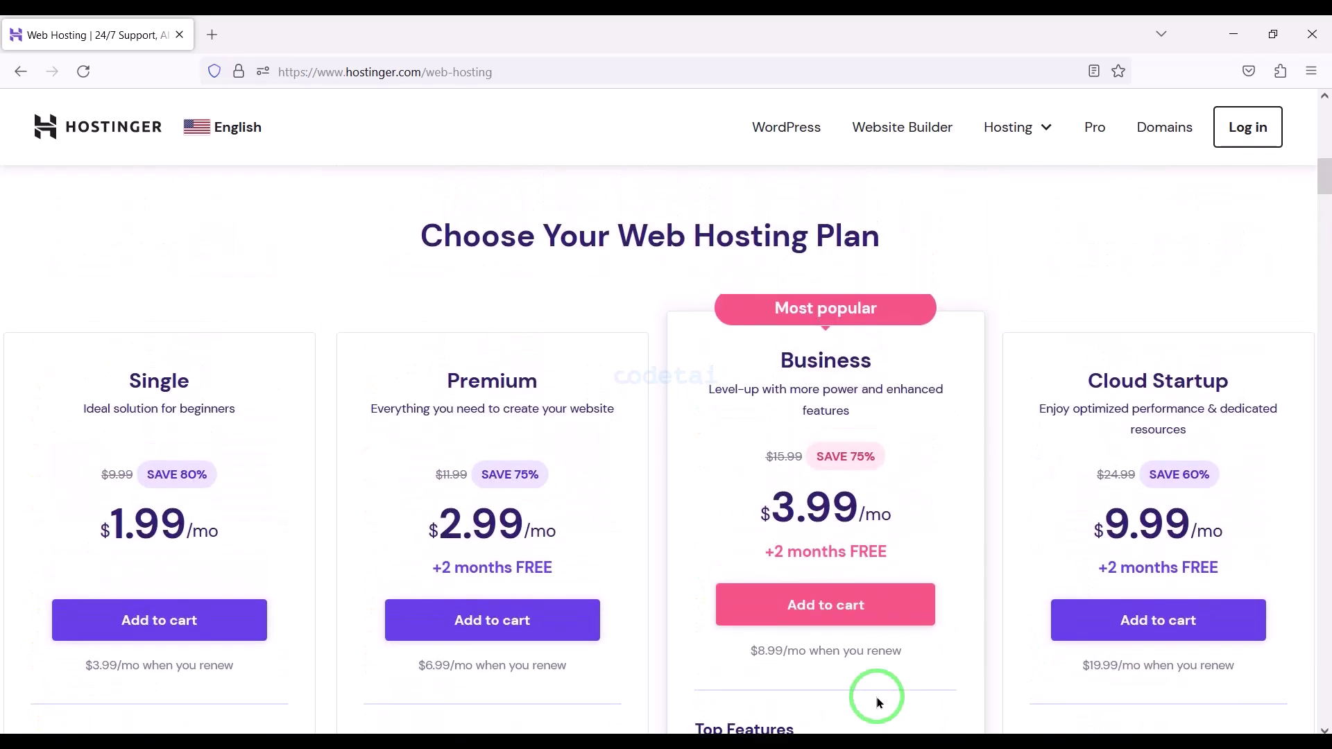
Step: Add the Business plan to the cart on the 12-month billing period
mouse_move(882, 665)
left_mouse_down()
mouse_move(705, 564)
mouse_move(902, 476)
mouse_move(770, 665)
mouse_move(743, 675)
mouse_move(847, 622)
left_mouse_up()
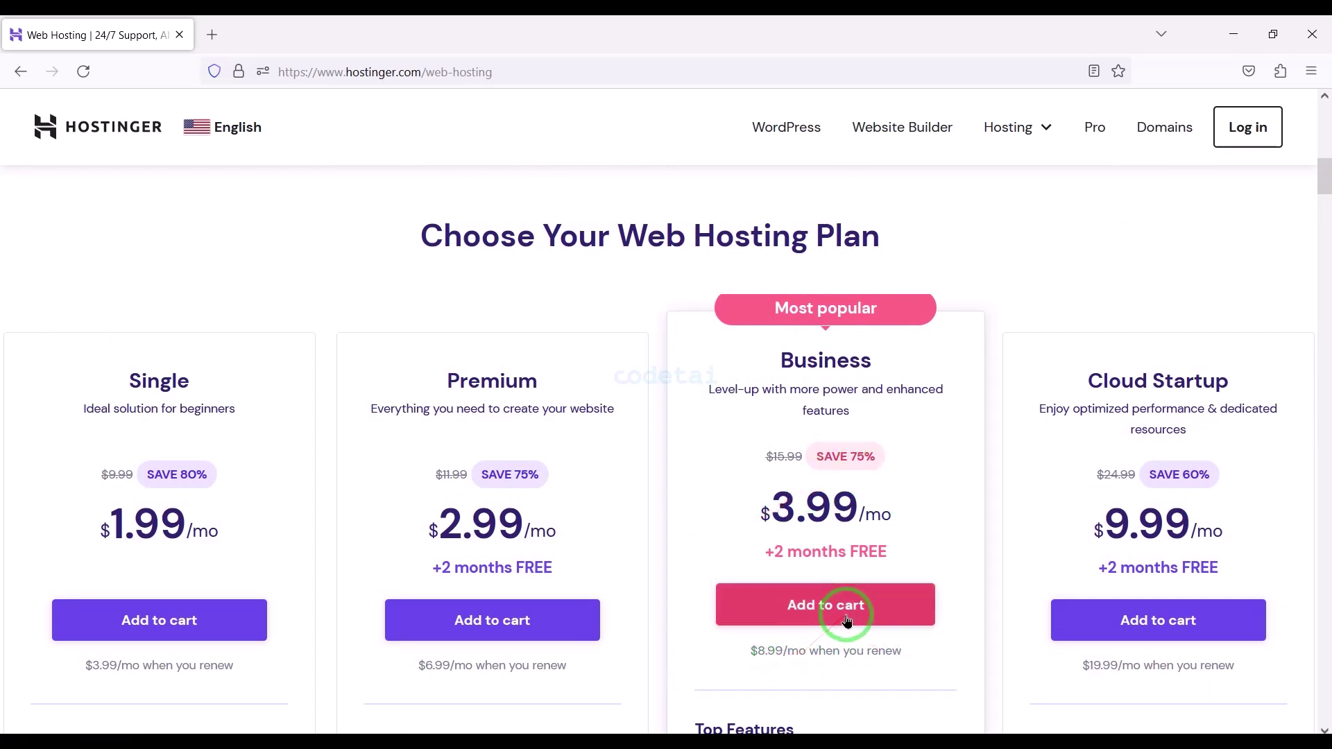
left_click(848, 621)
scroll(835, 544, "down", 5)
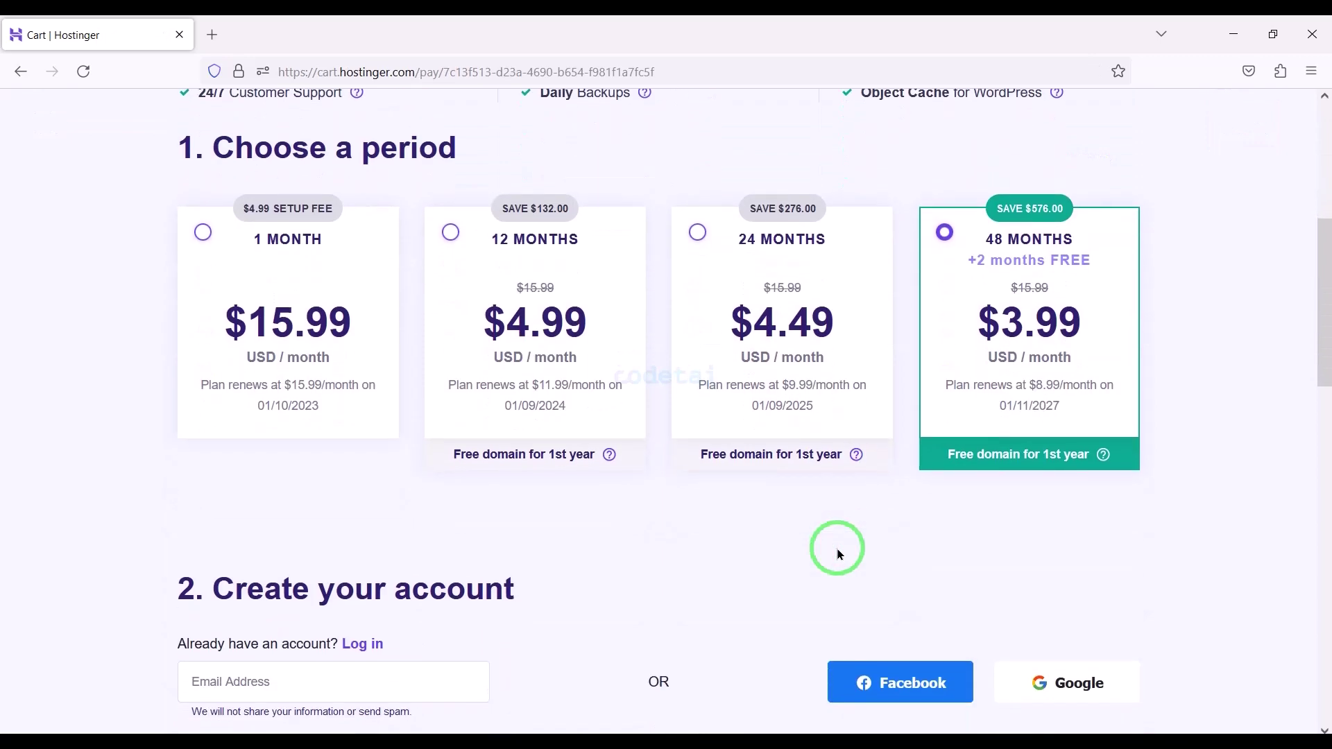
mouse_move(773, 563)
left_mouse_down()
mouse_move(517, 511)
mouse_move(548, 262)
mouse_move(493, 239)
left_mouse_up()
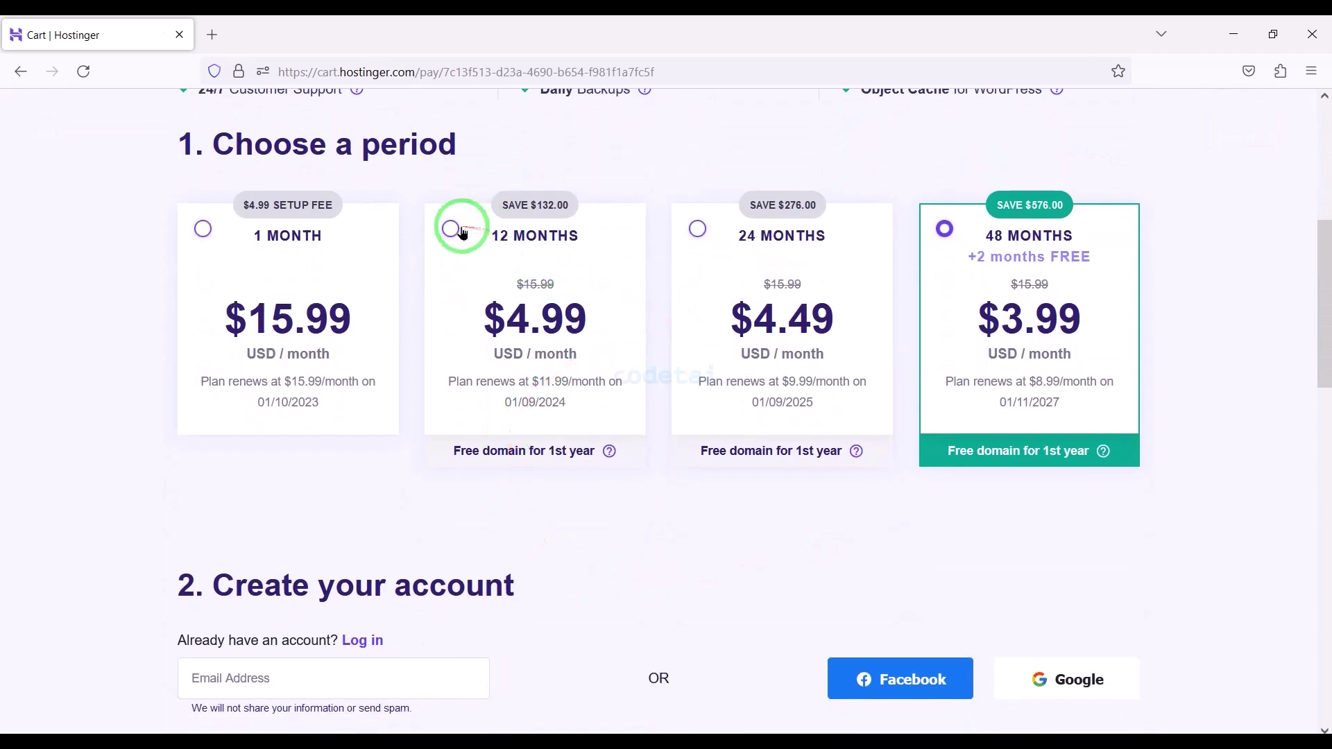
Step: Create the Hostinger account by signing in with the existing Google account
scroll(537, 550, "down", 5)
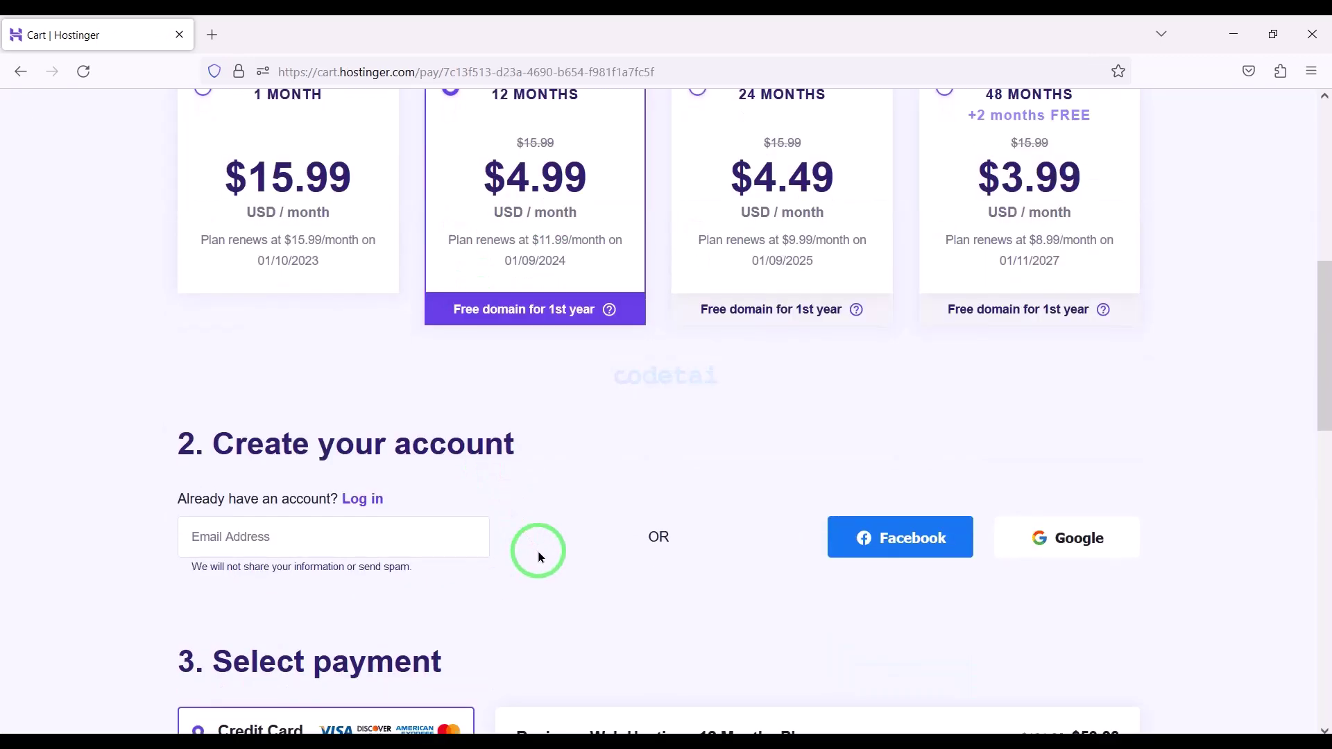
mouse_move(539, 551)
left_mouse_down()
mouse_move(387, 351)
mouse_move(174, 218)
mouse_move(862, 288)
mouse_move(1115, 277)
mouse_move(1148, 312)
left_mouse_up()
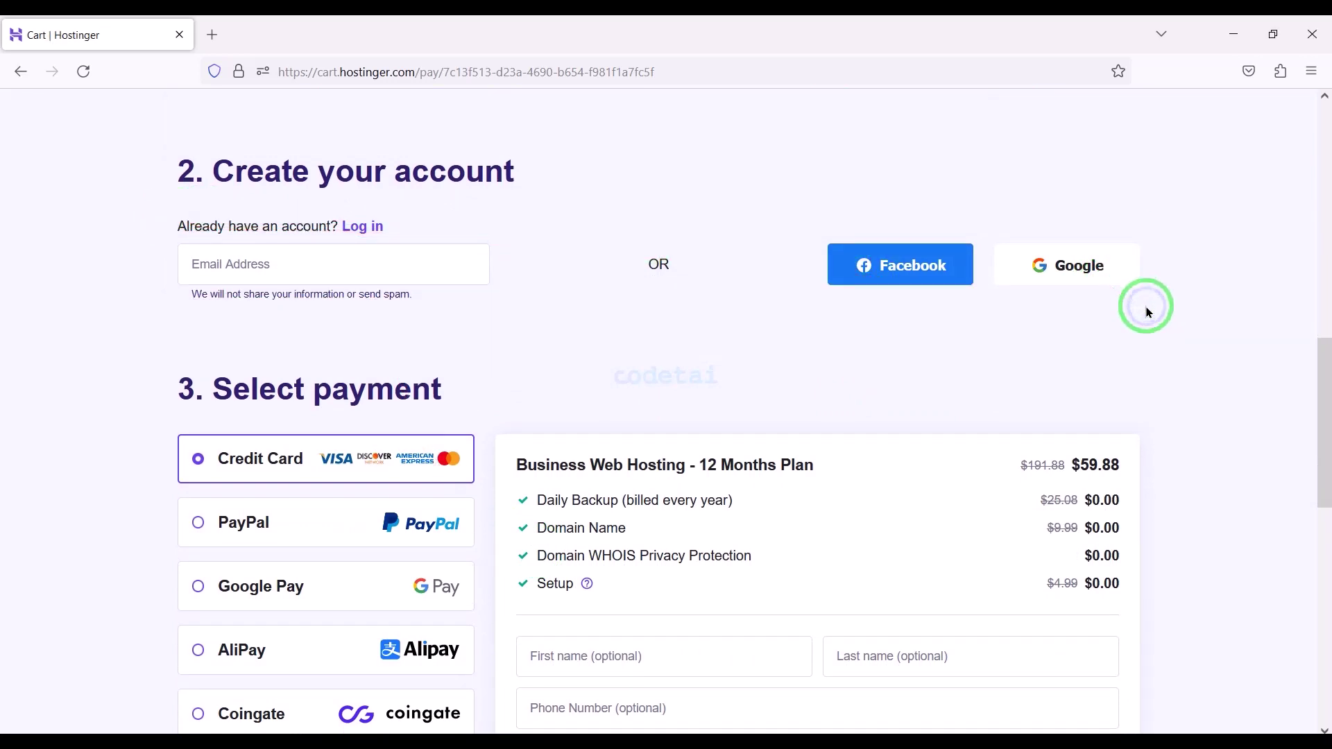
left_click(1063, 280)
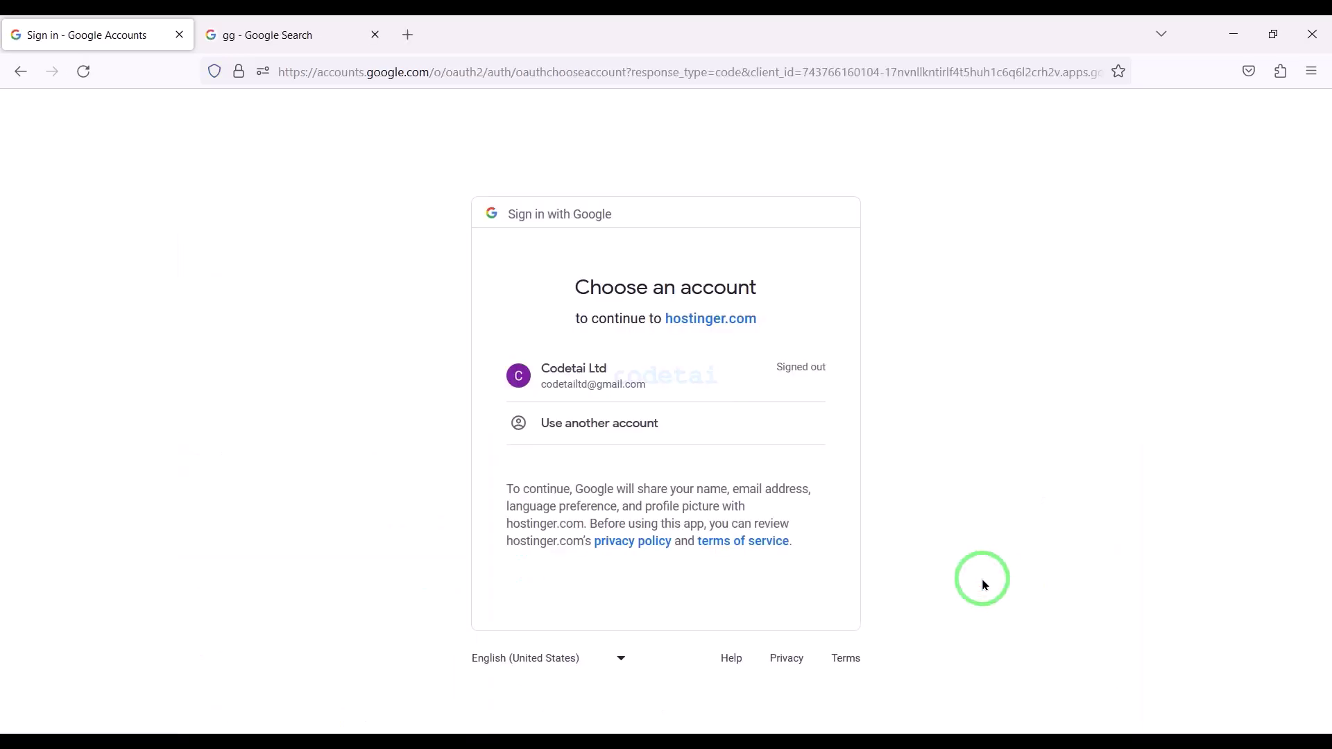
left_click(768, 393)
left_click(788, 501)
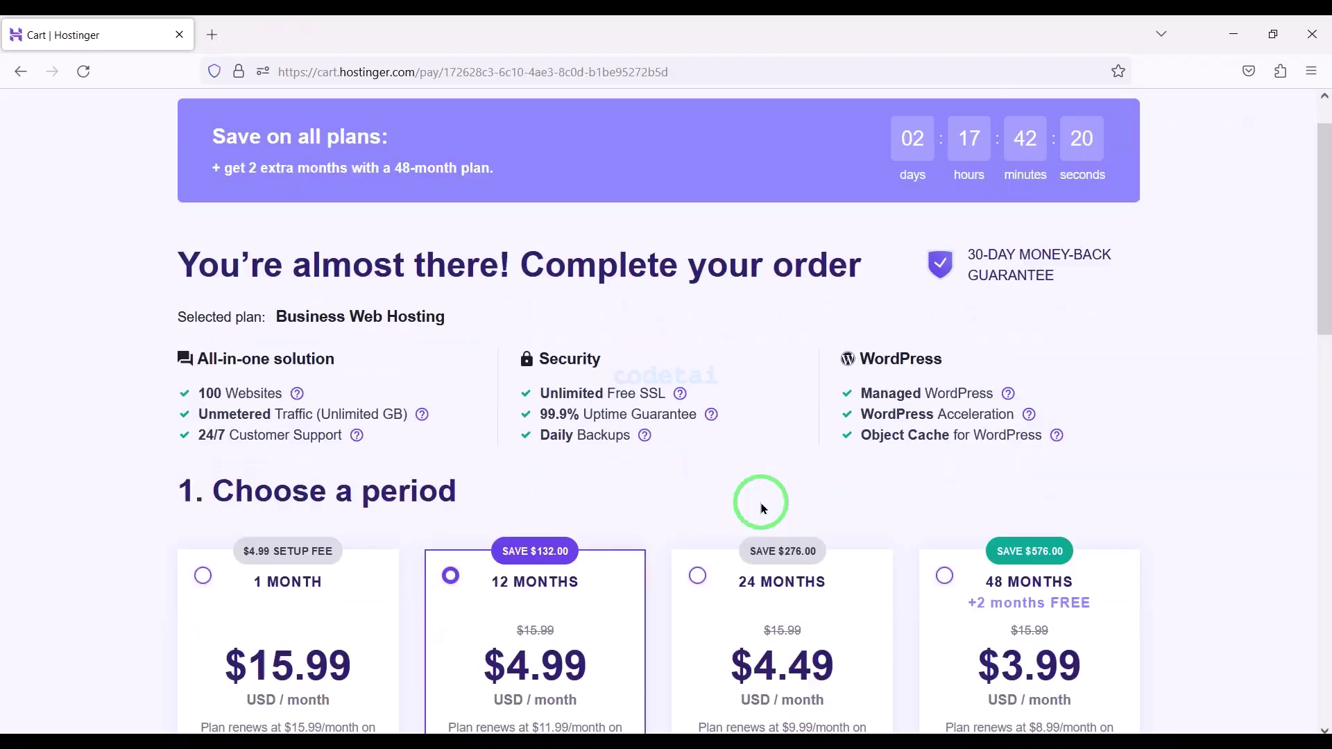
Step: Review the 12-month Business Web Hosting order summary in the cart
scroll(762, 509, "down", 10)
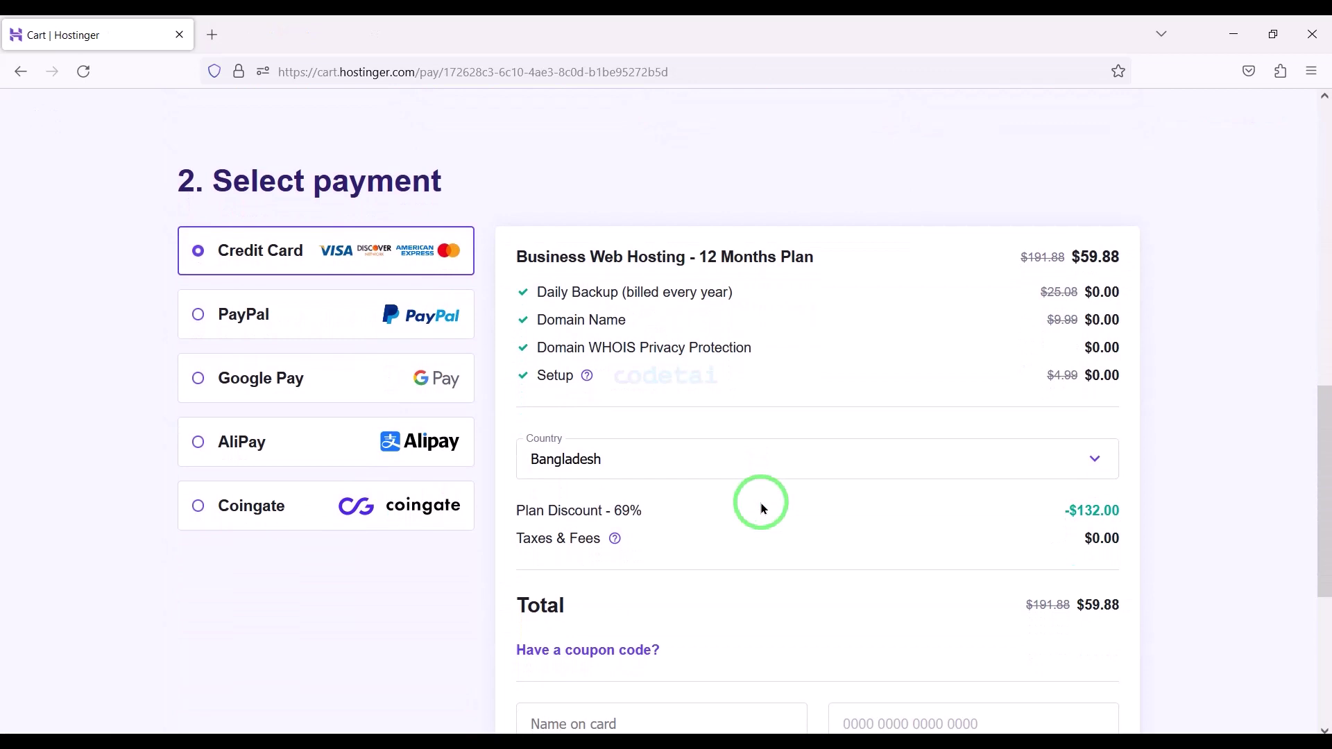
left_click_drag(510, 495, 653, 527)
mouse_move(742, 494)
left_mouse_down()
mouse_move(967, 443)
mouse_move(1049, 482)
left_mouse_up()
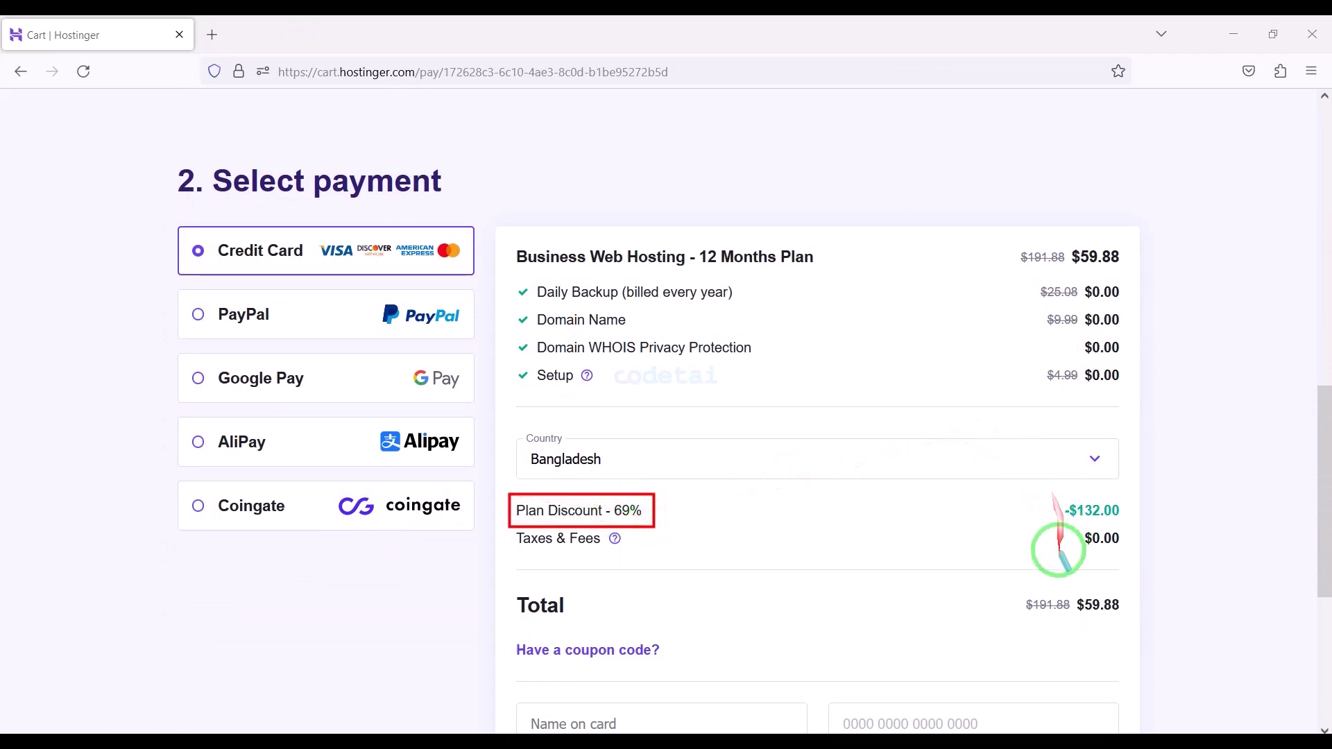
left_click_drag(1016, 585, 1152, 624)
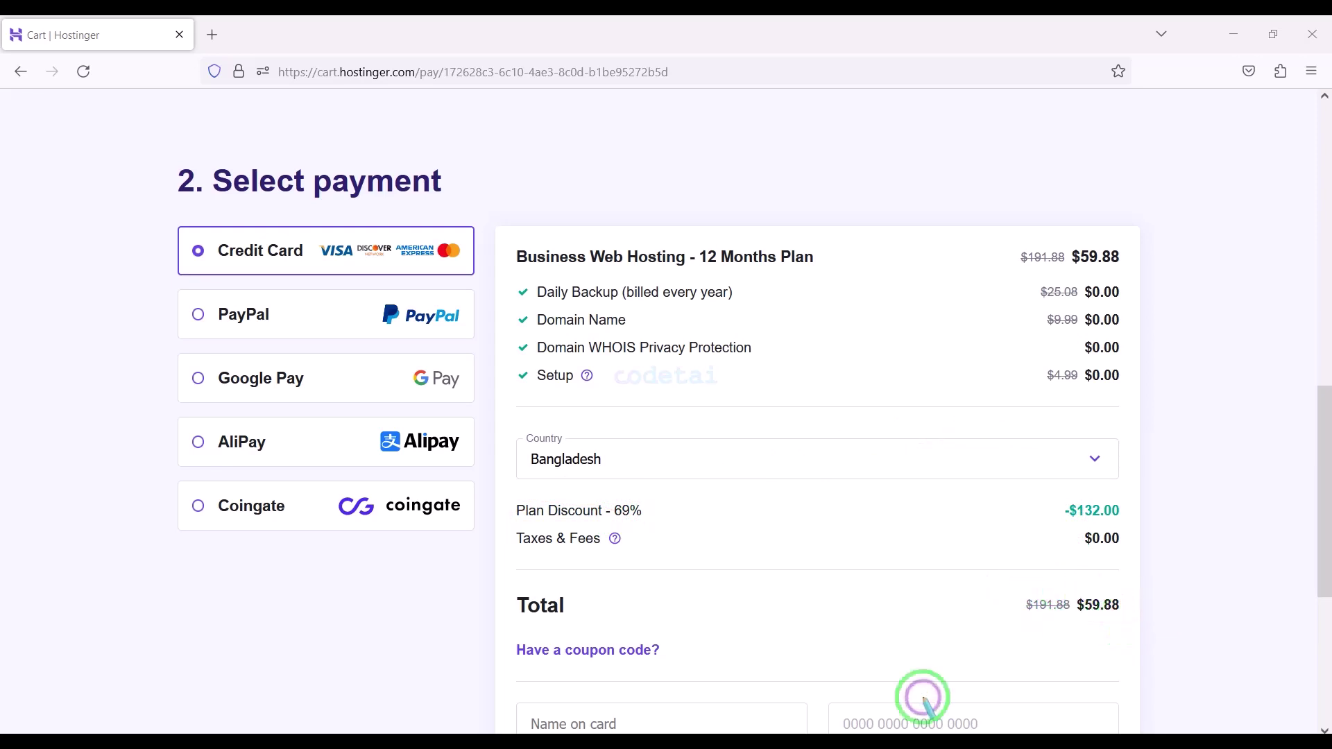
left_click_drag(217, 231, 465, 284)
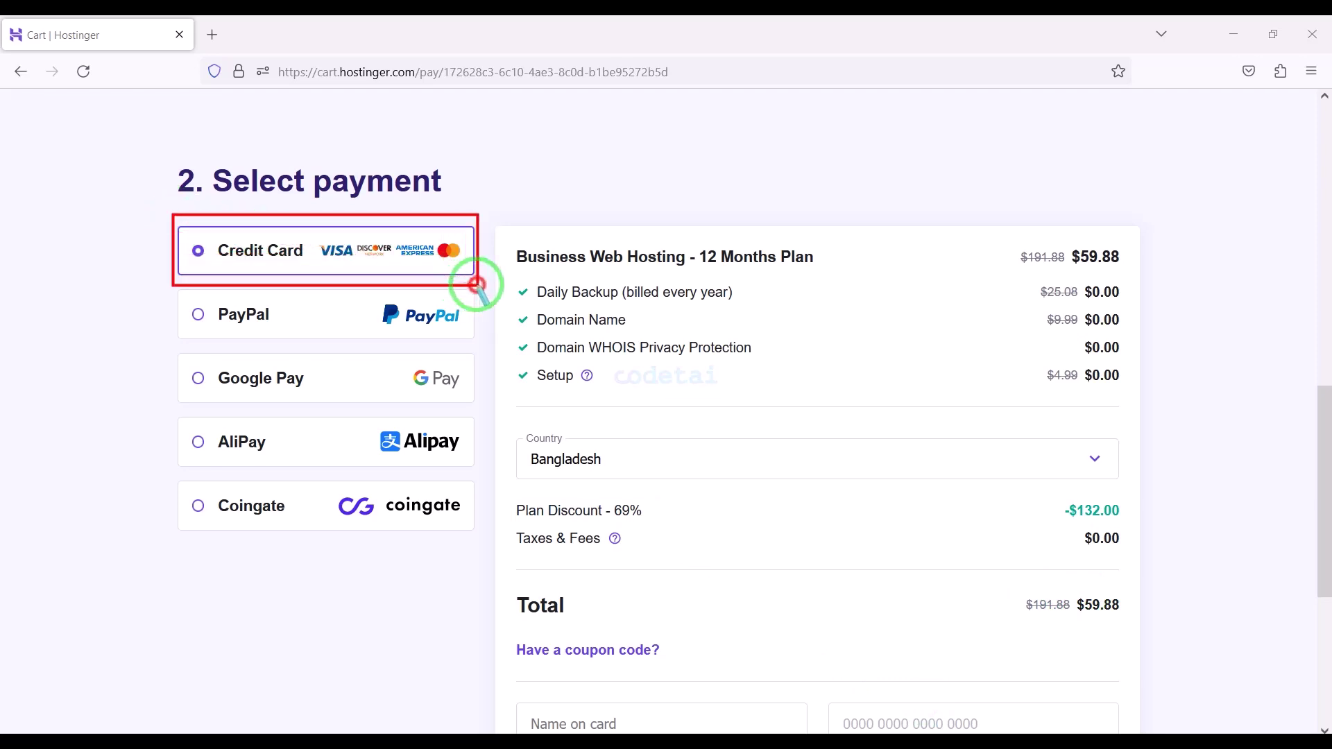
Step: Select Google Pay as the payment method and look over the rest of the order page
left_click(480, 290)
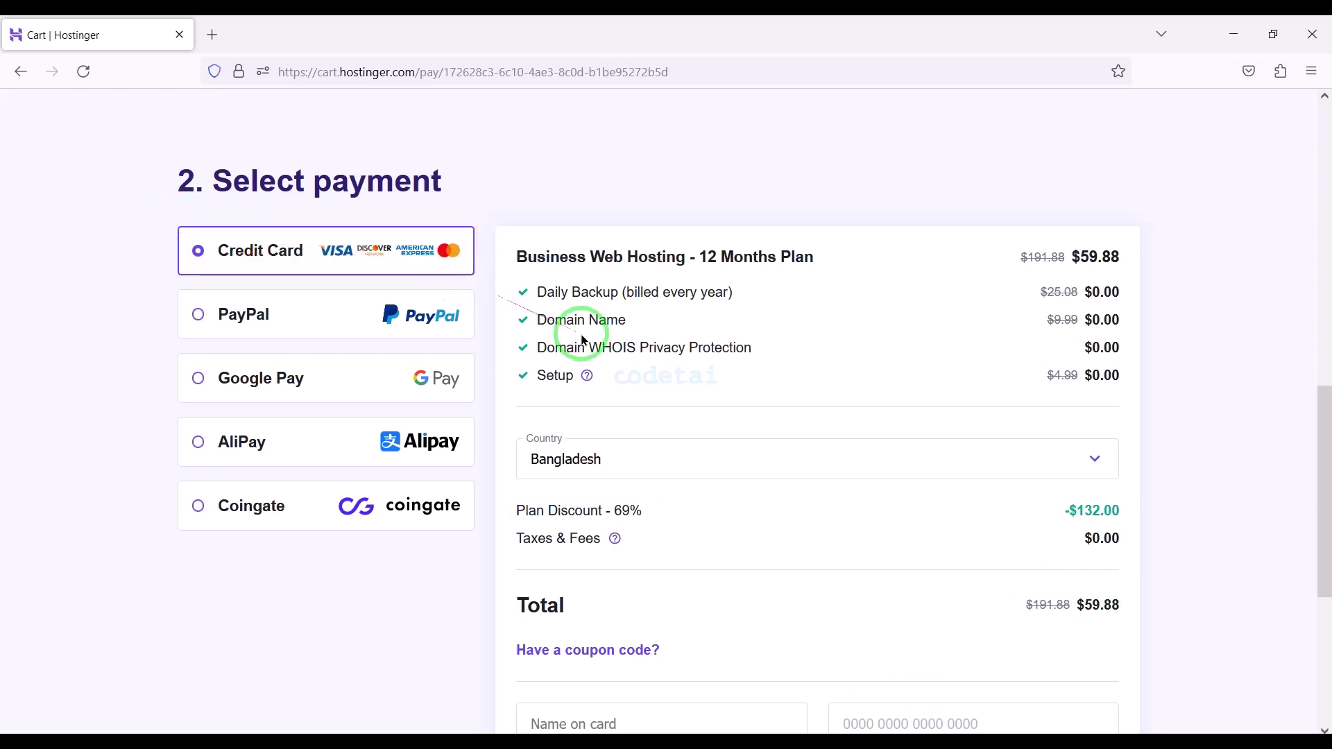
scroll(581, 339, "down", 5)
mouse_move(628, 388)
left_mouse_down()
mouse_move(542, 347)
mouse_move(701, 395)
mouse_move(1078, 416)
mouse_move(1129, 456)
left_mouse_up()
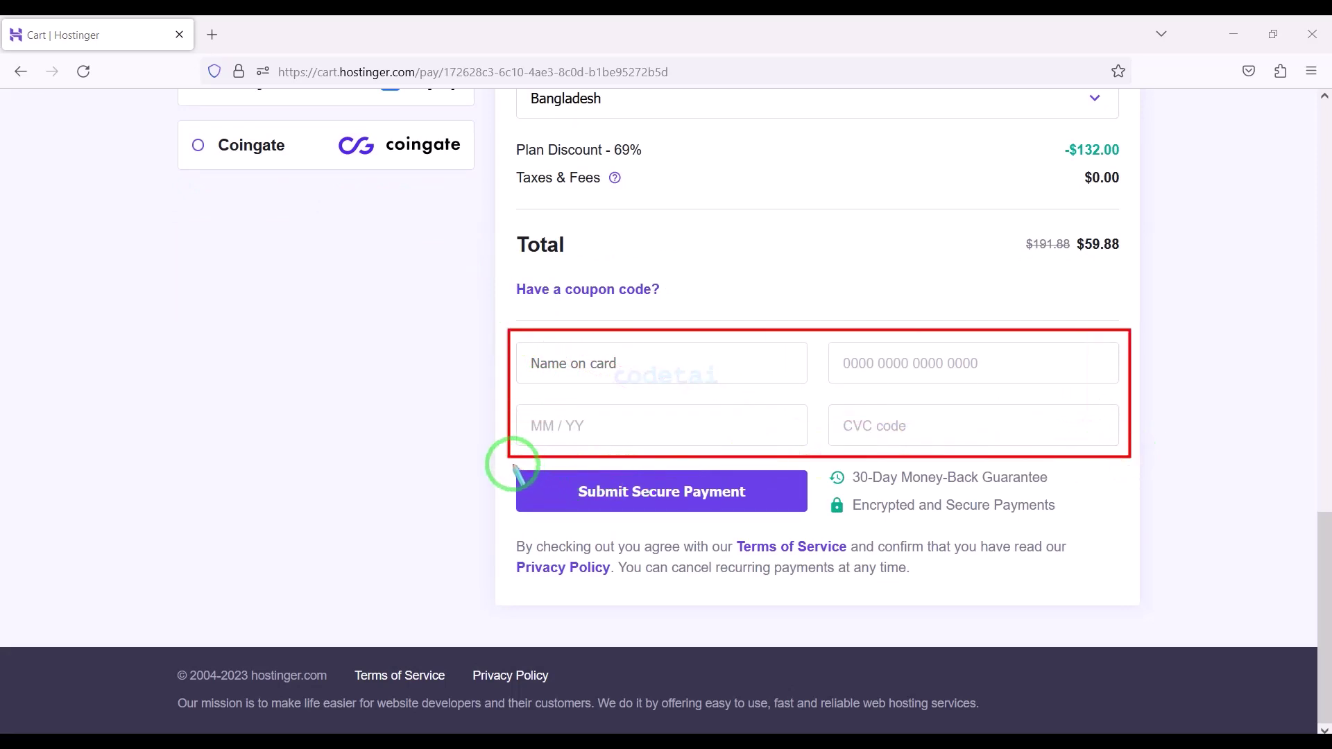
mouse_move(512, 465)
left_mouse_down()
mouse_move(722, 505)
mouse_move(789, 500)
mouse_move(811, 515)
left_mouse_up()
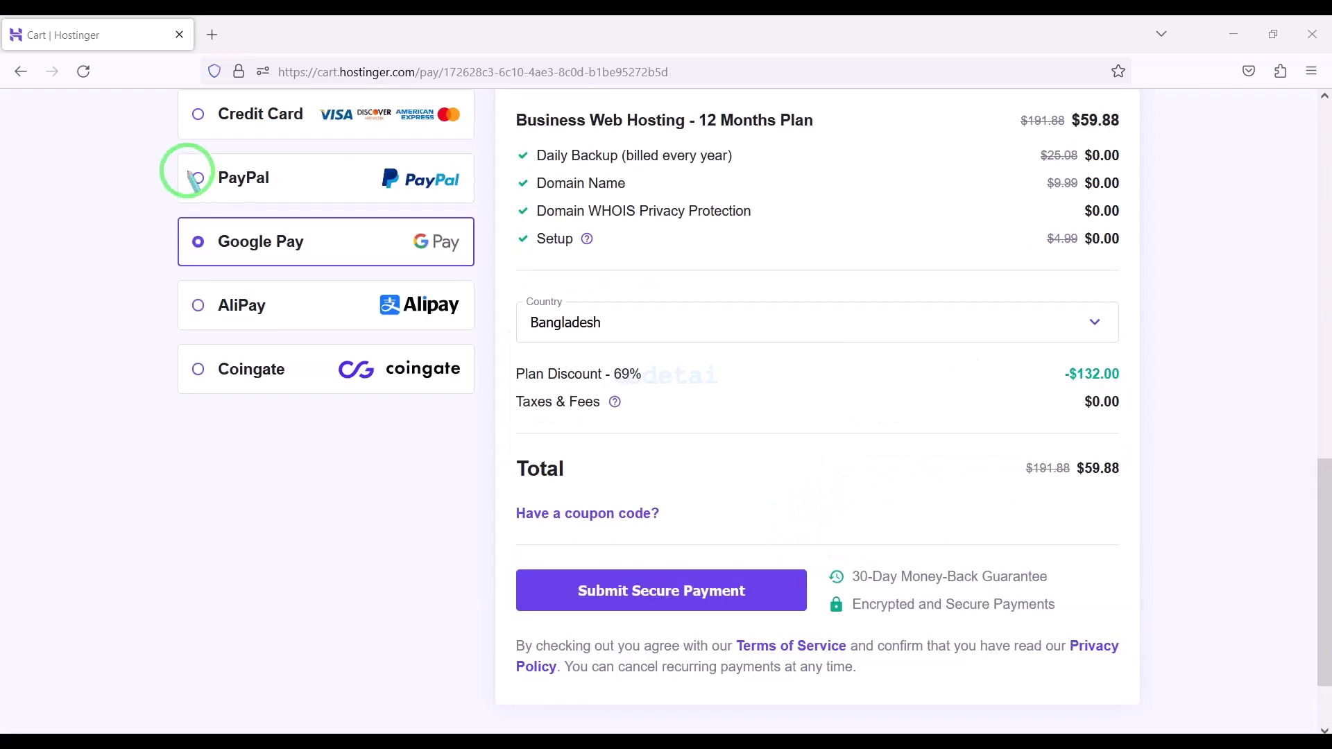
mouse_move(171, 154)
left_mouse_down()
mouse_move(440, 178)
mouse_move(470, 197)
left_mouse_up()
left_click_drag(408, 267, 240, 252)
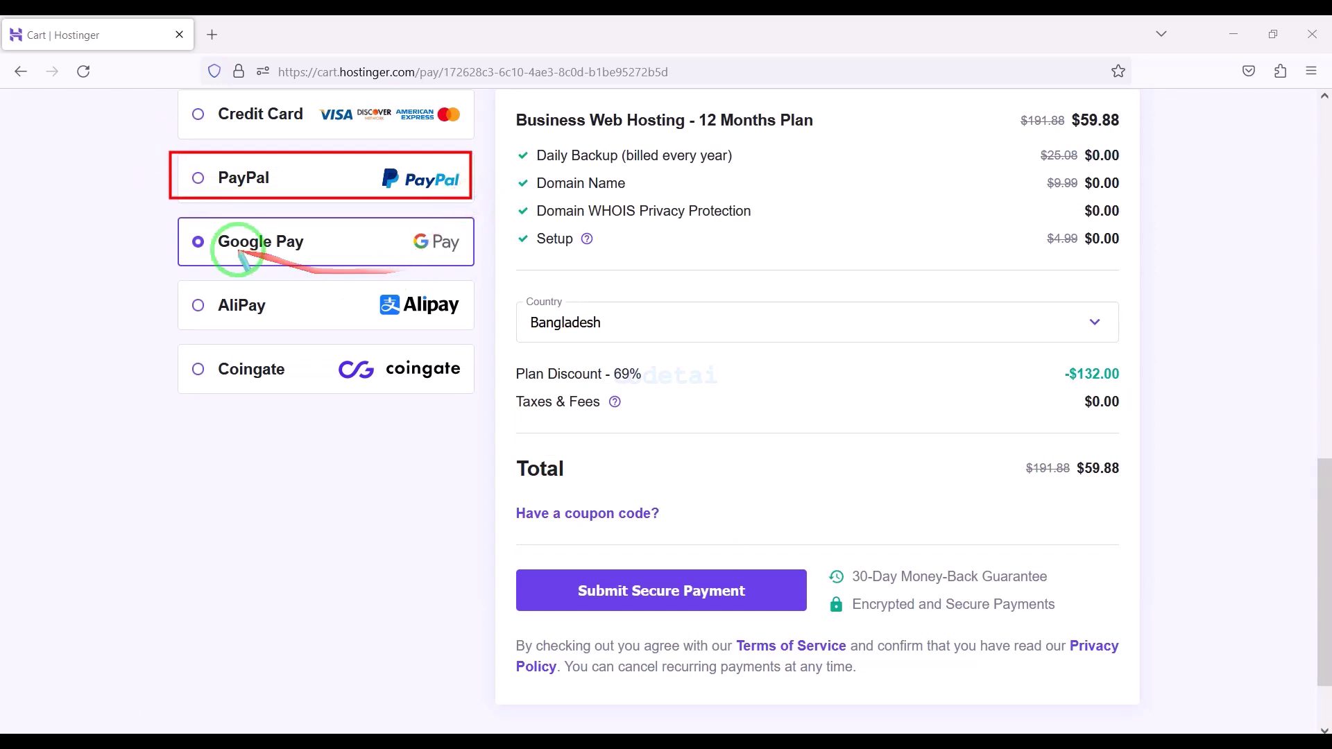
left_click_drag(170, 211, 474, 335)
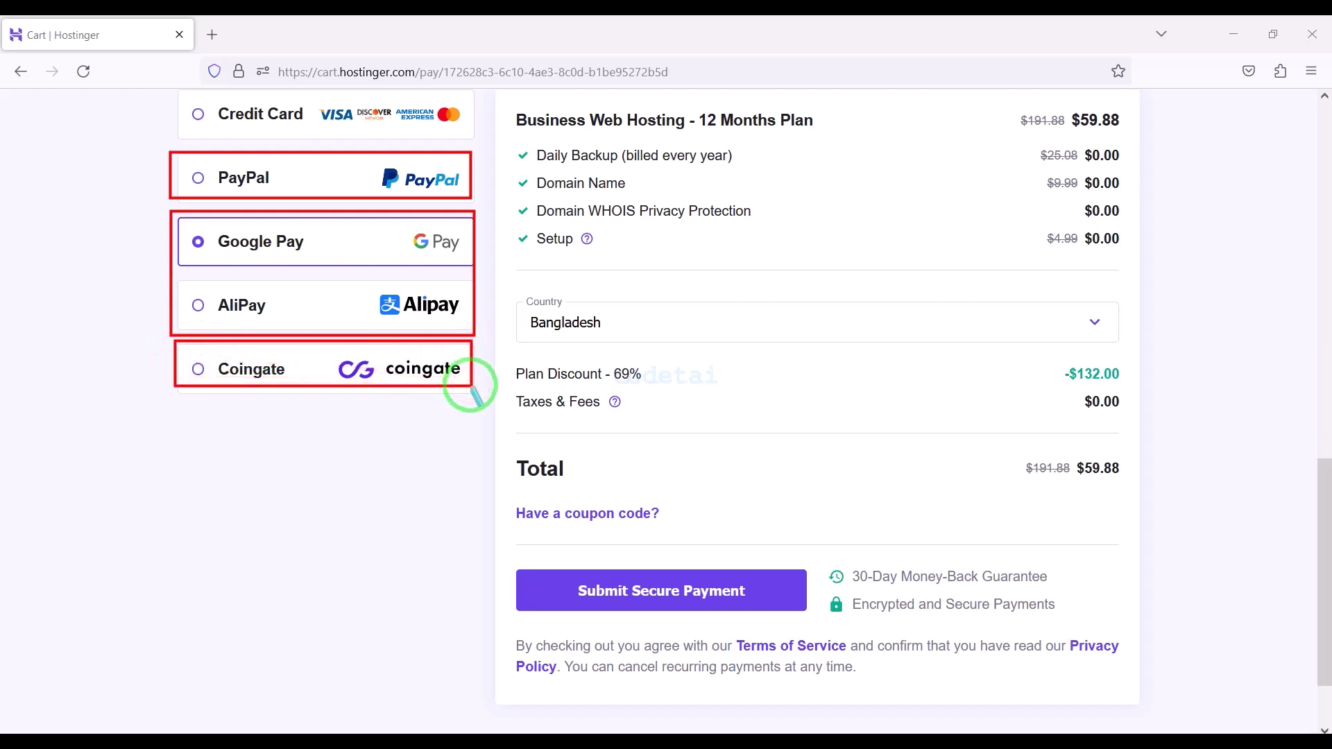
scroll(589, 378, "up", 4)
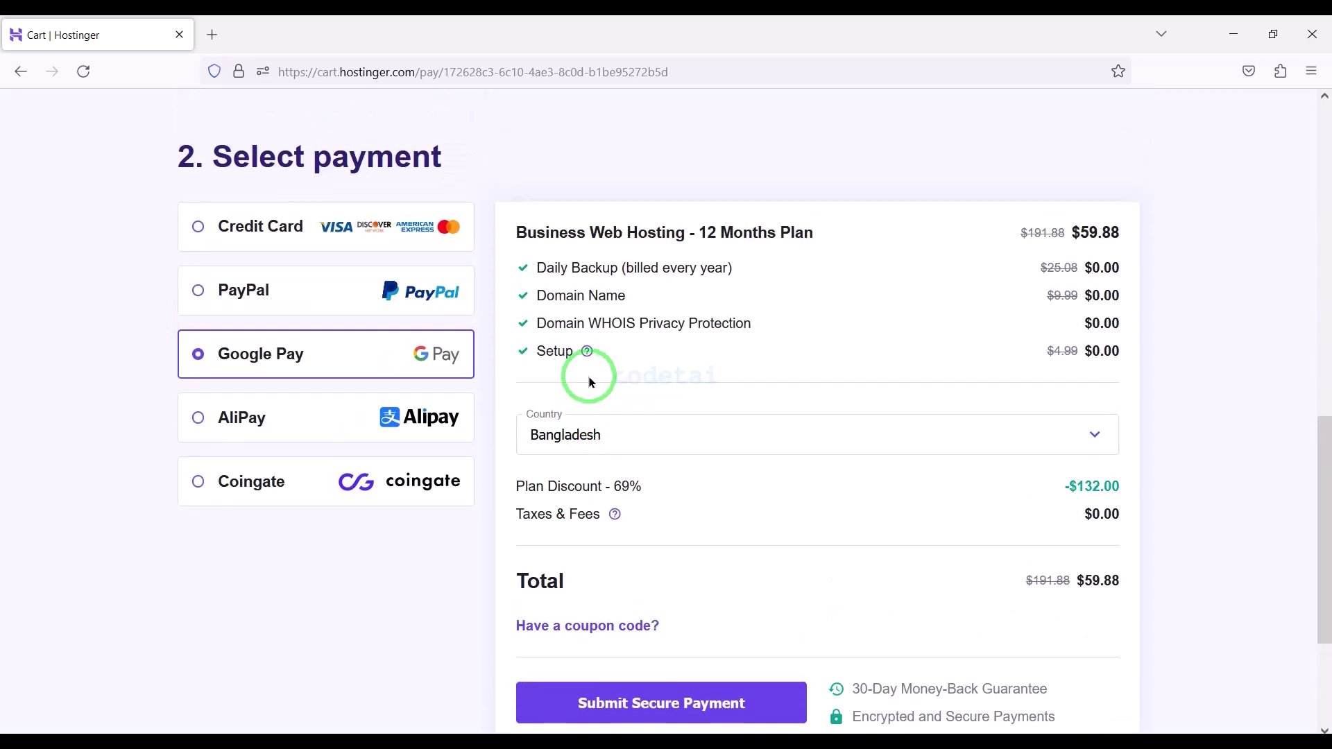
scroll(589, 382, "up", 5)
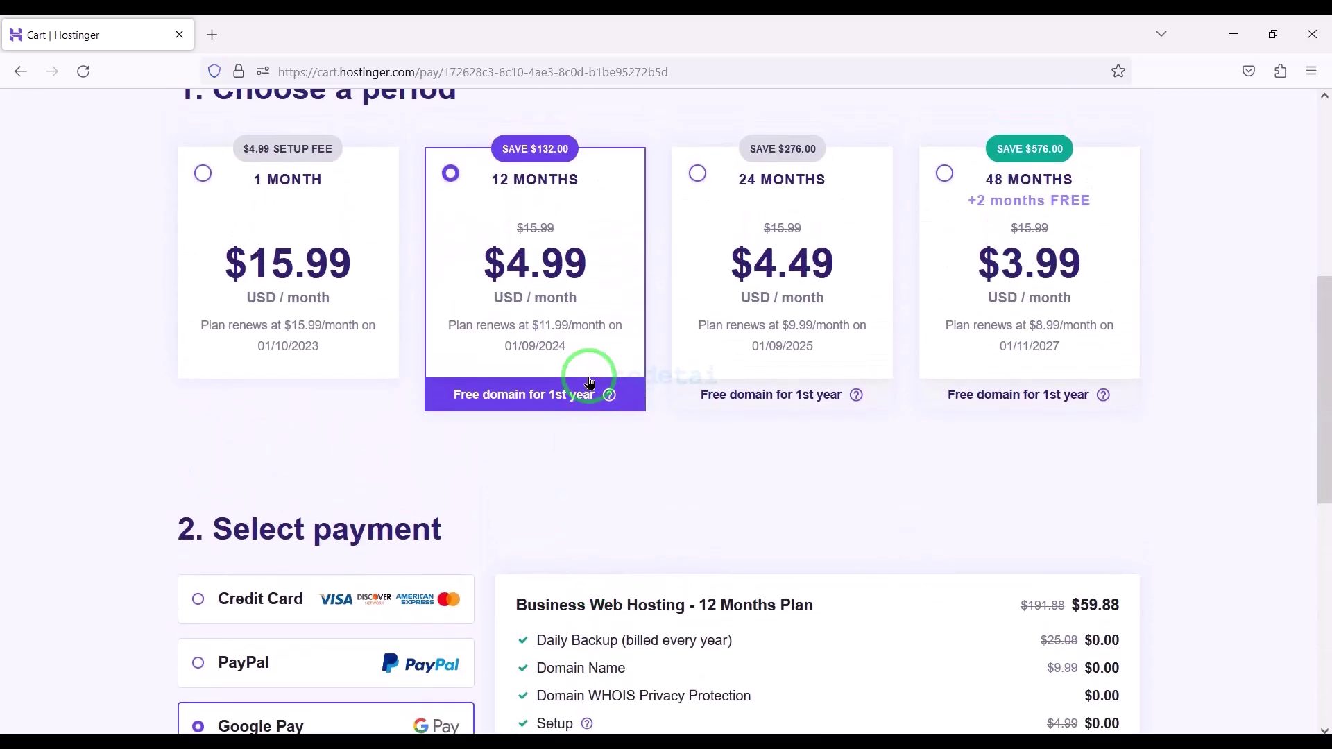
scroll(590, 381, "up", 4)
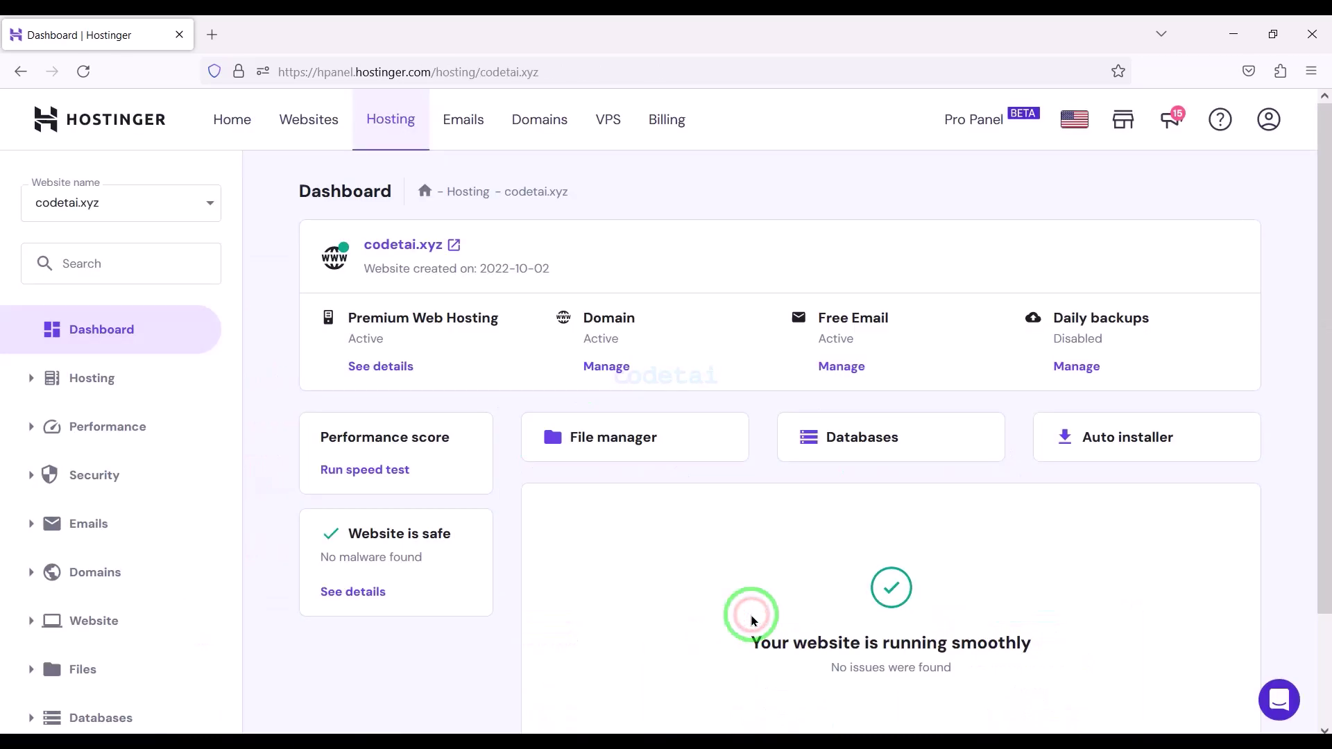
Step: Expand Advanced in the hPanel sidebar and open PHP Configuration
scroll(751, 620, "down", 2)
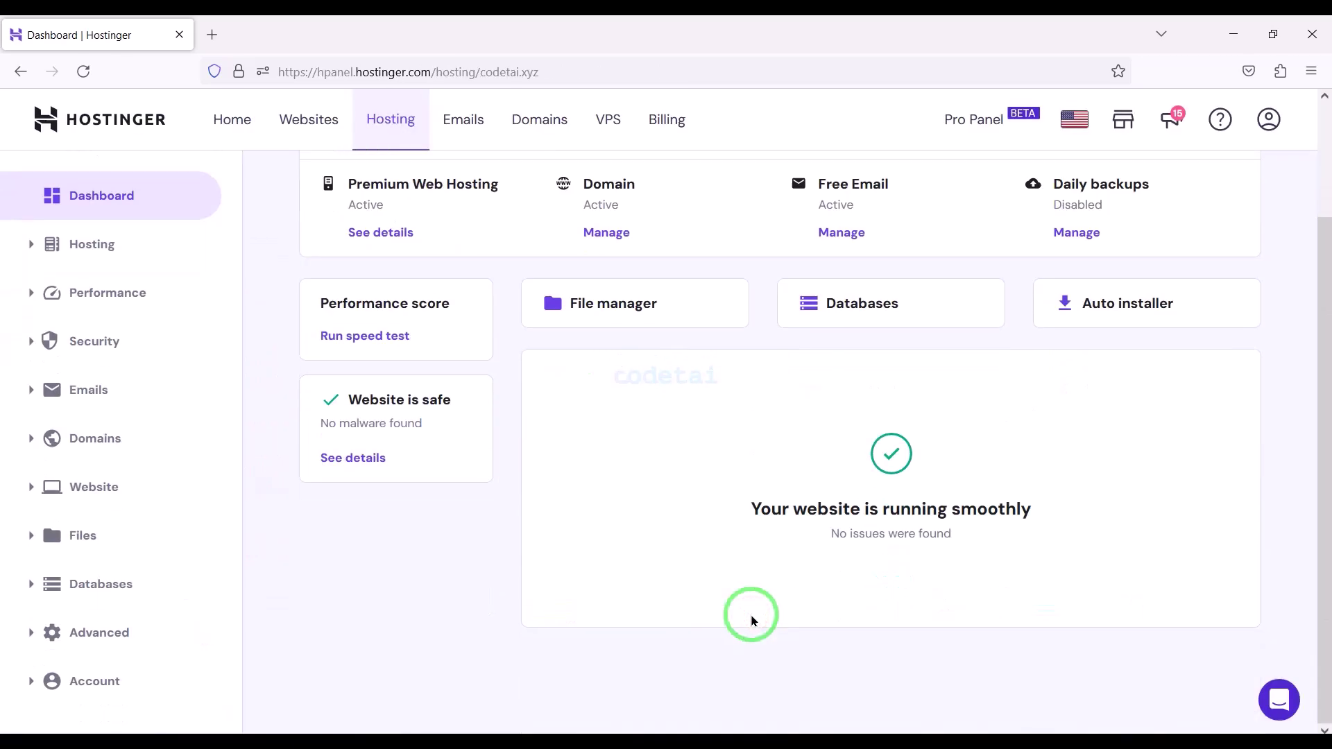
scroll(751, 620, "up", 3)
scroll(751, 620, "down", 2)
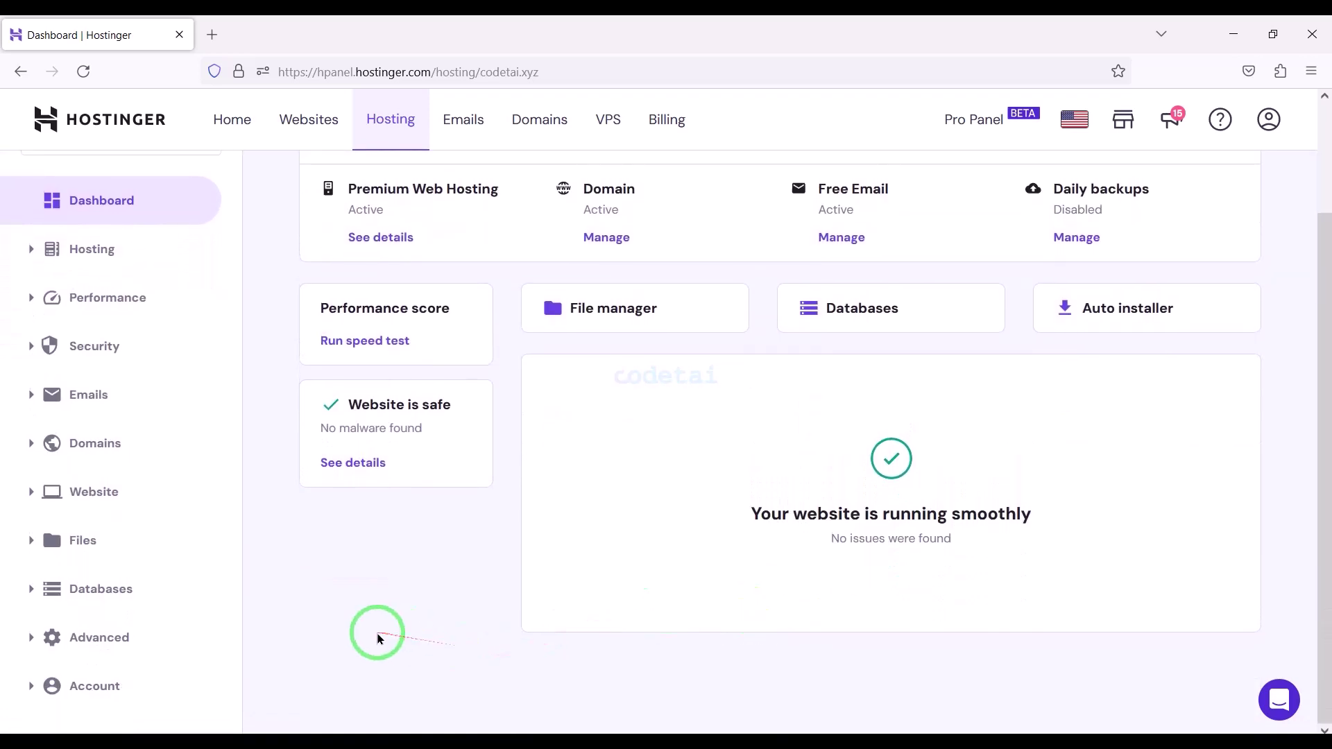
left_click(176, 649)
scroll(174, 649, "down", 2)
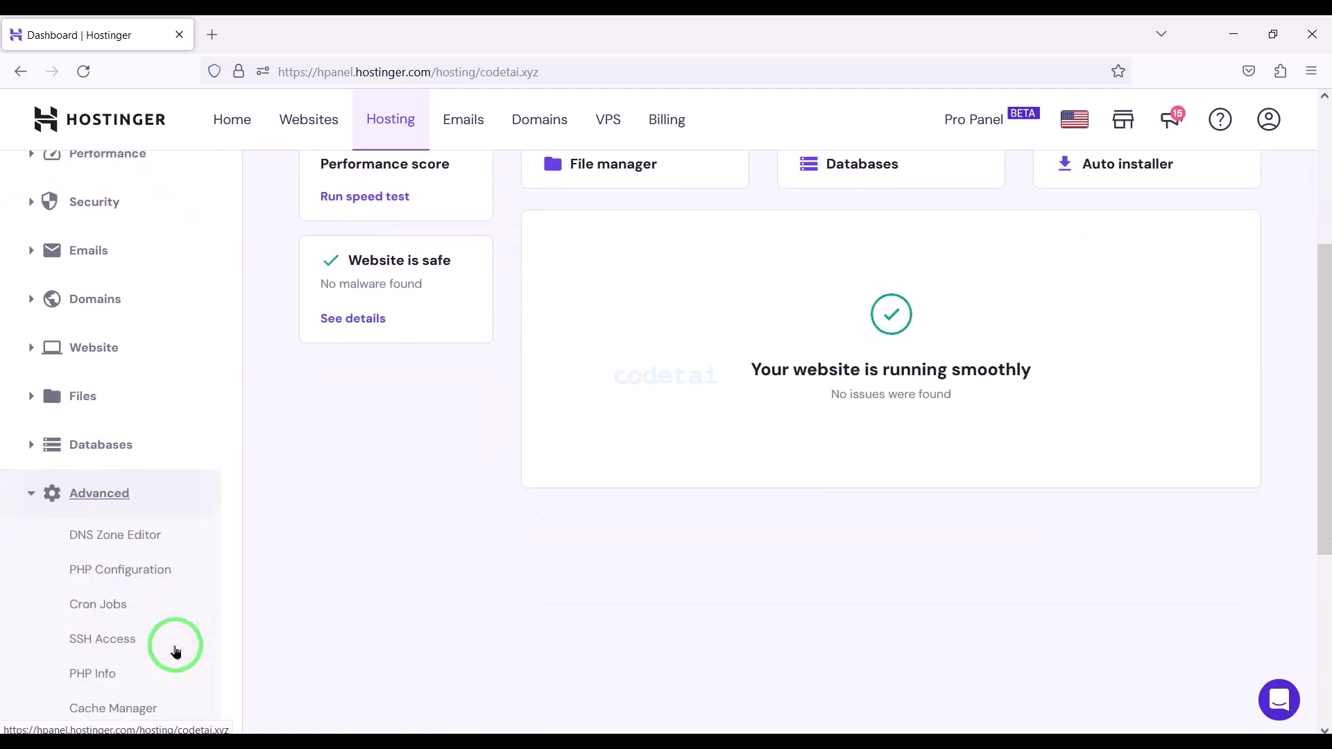
left_click(167, 585)
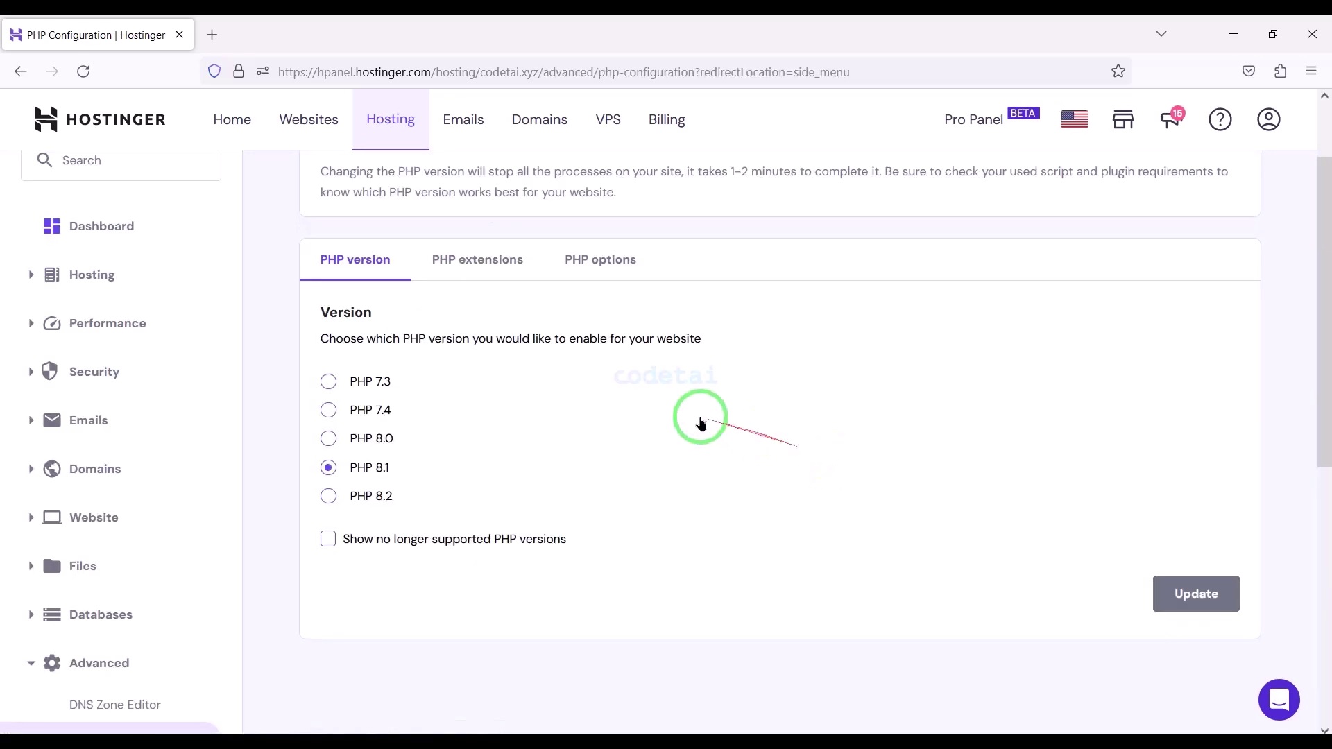
Step: Select PHP 7.3, update and confirm the change, then return to the hPanel Dashboard
left_click(336, 385)
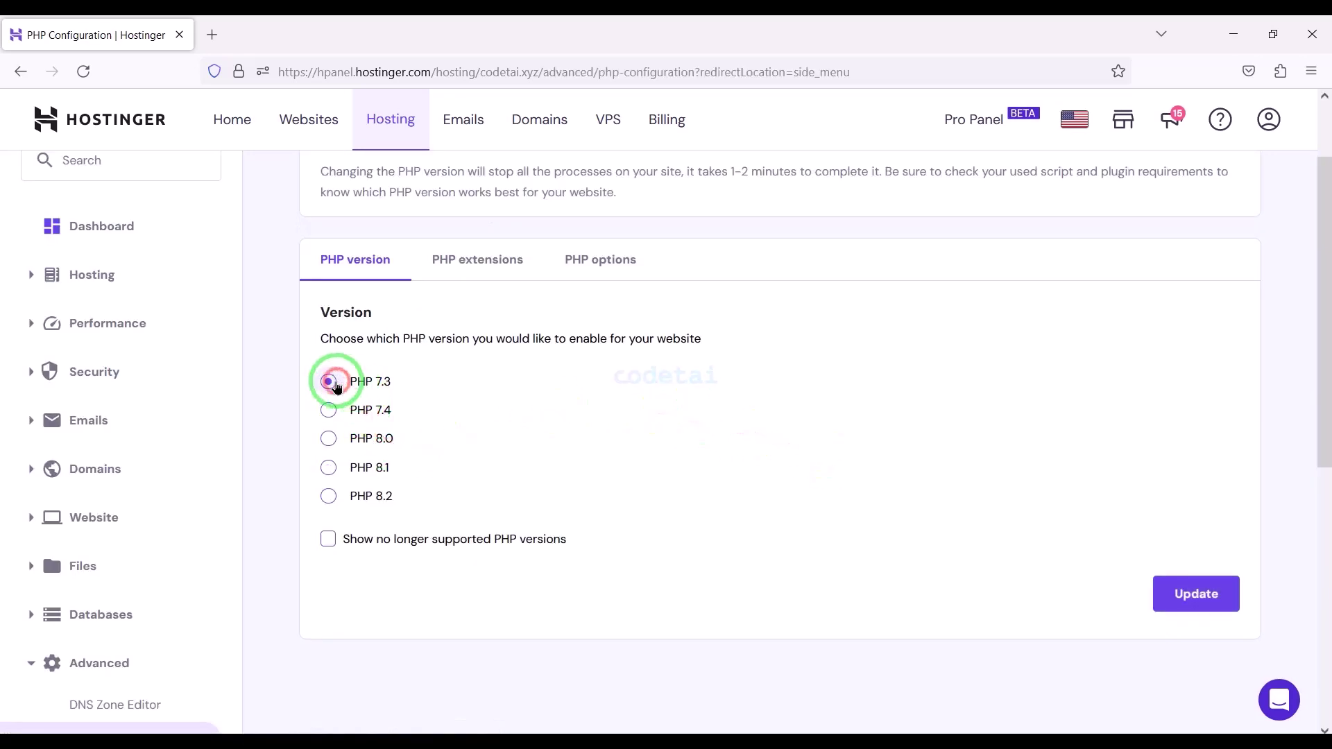
left_click(1170, 593)
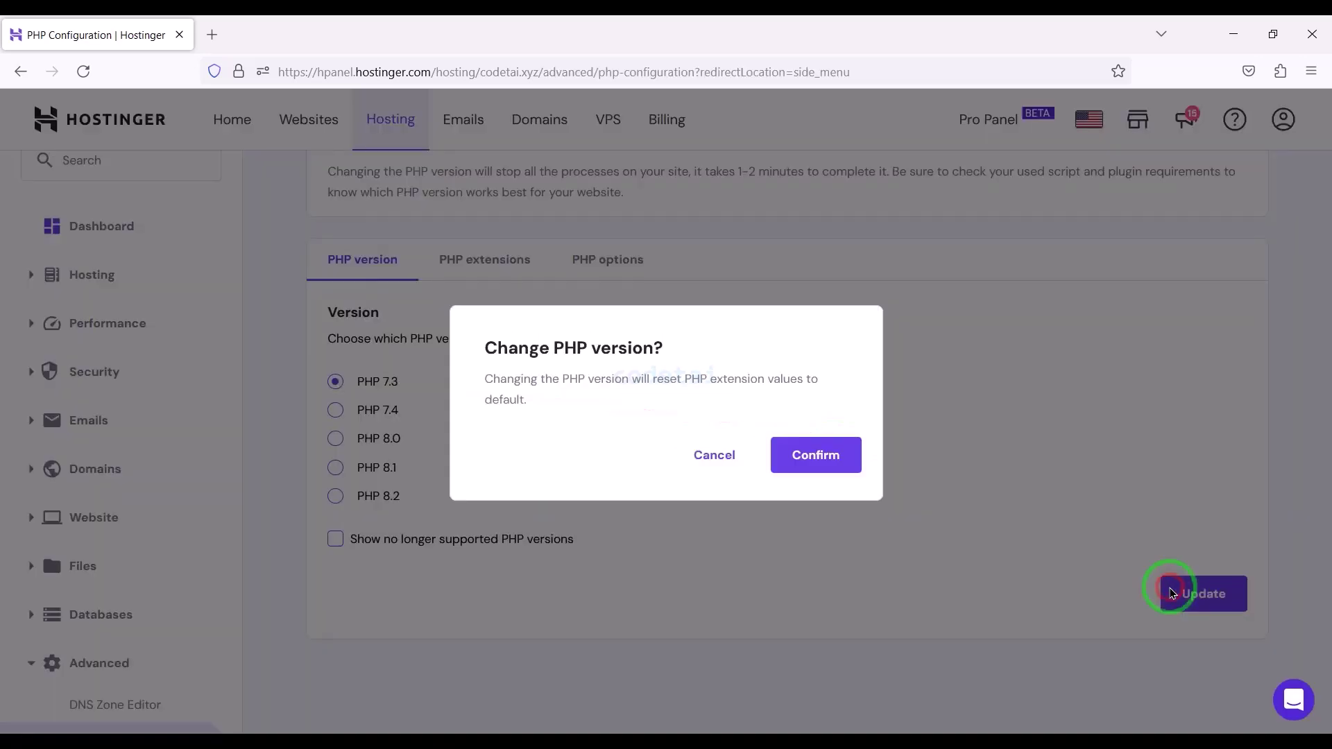
left_click(850, 469)
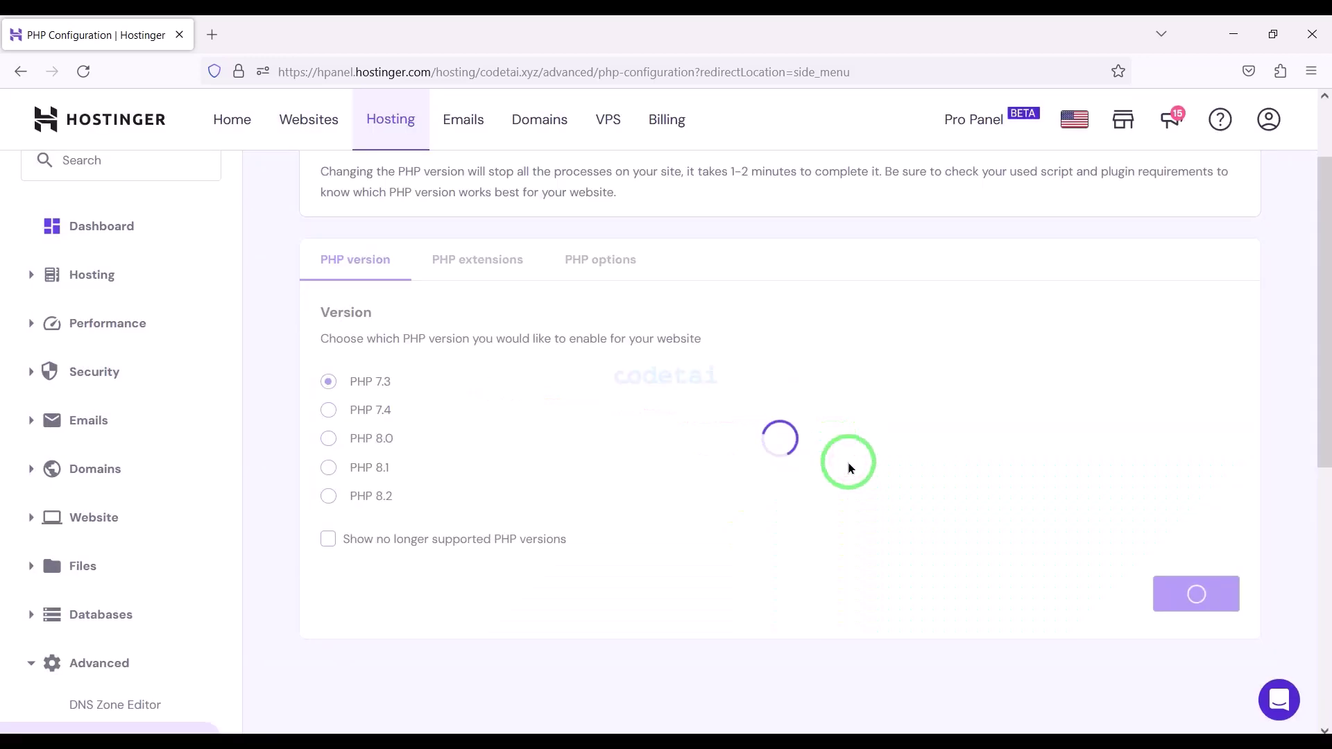
left_click(148, 238)
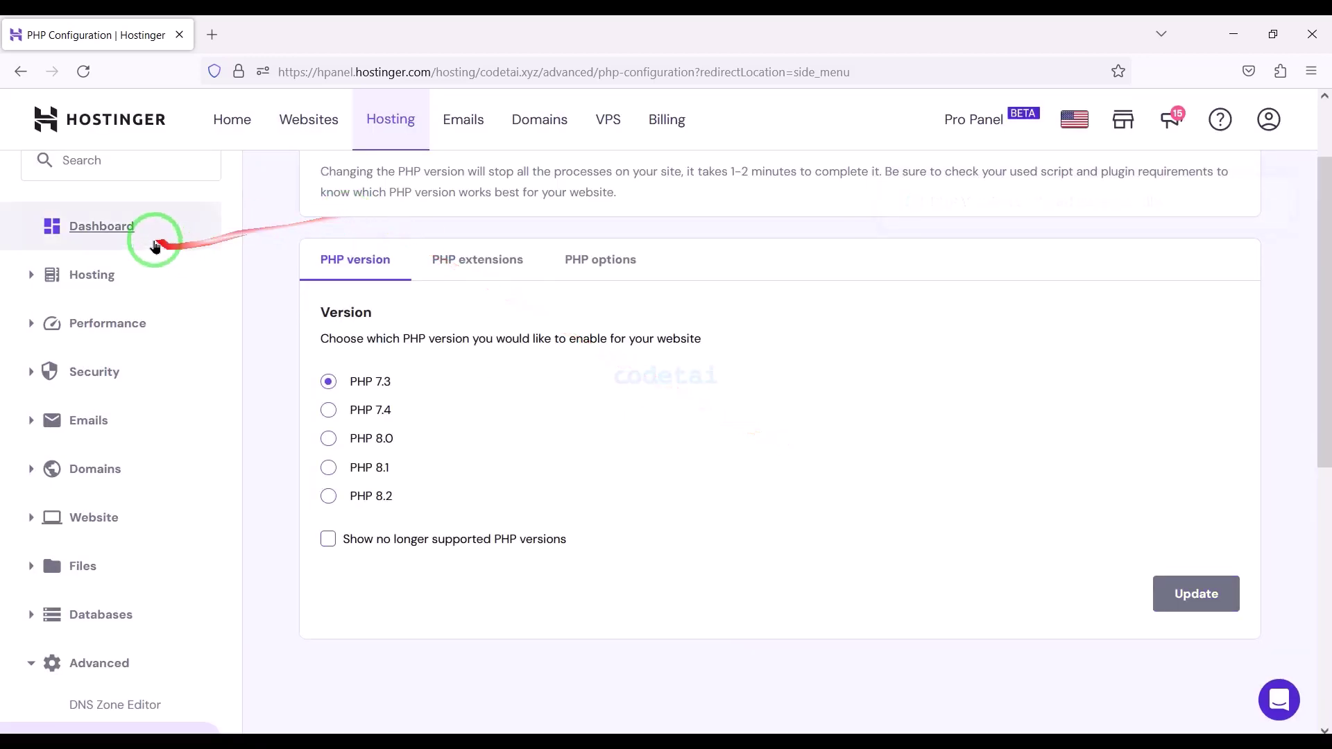
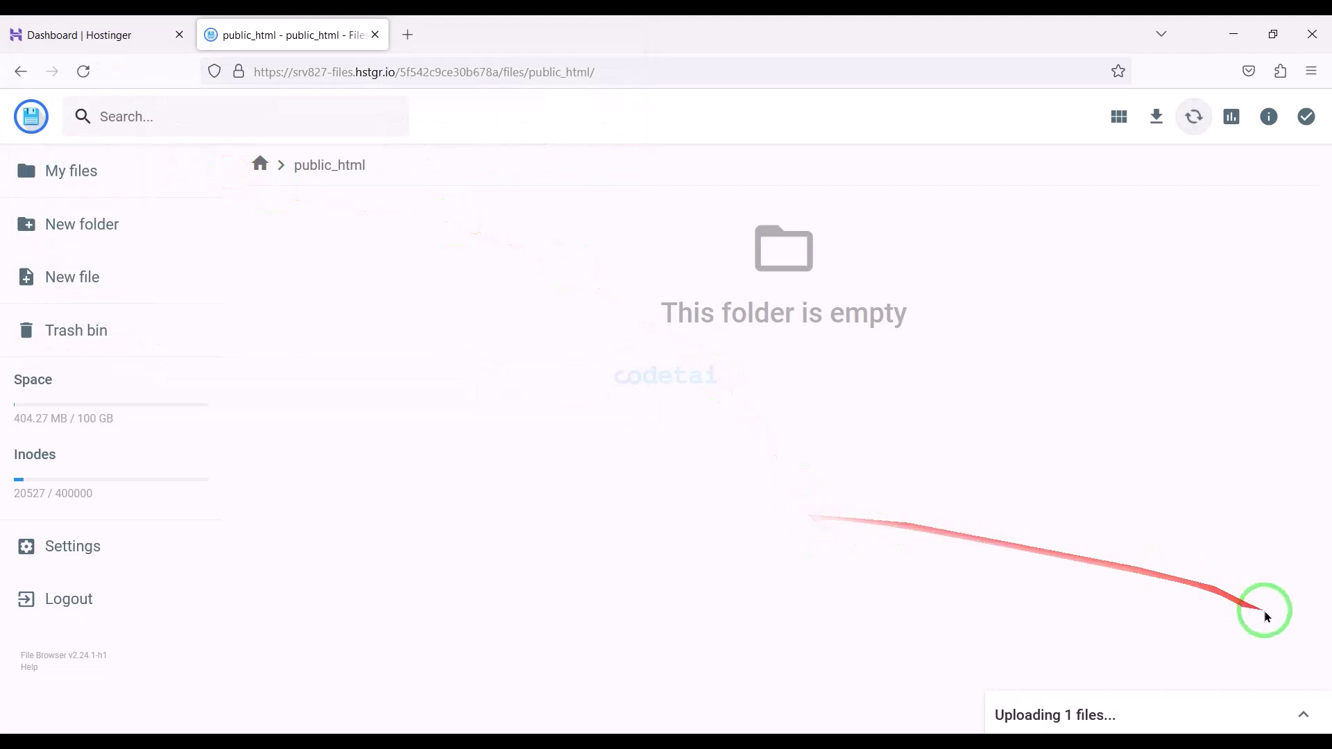
Step: After the upload finishes, extract Files.zip into a new folder named MyFolder
left_click(1296, 707)
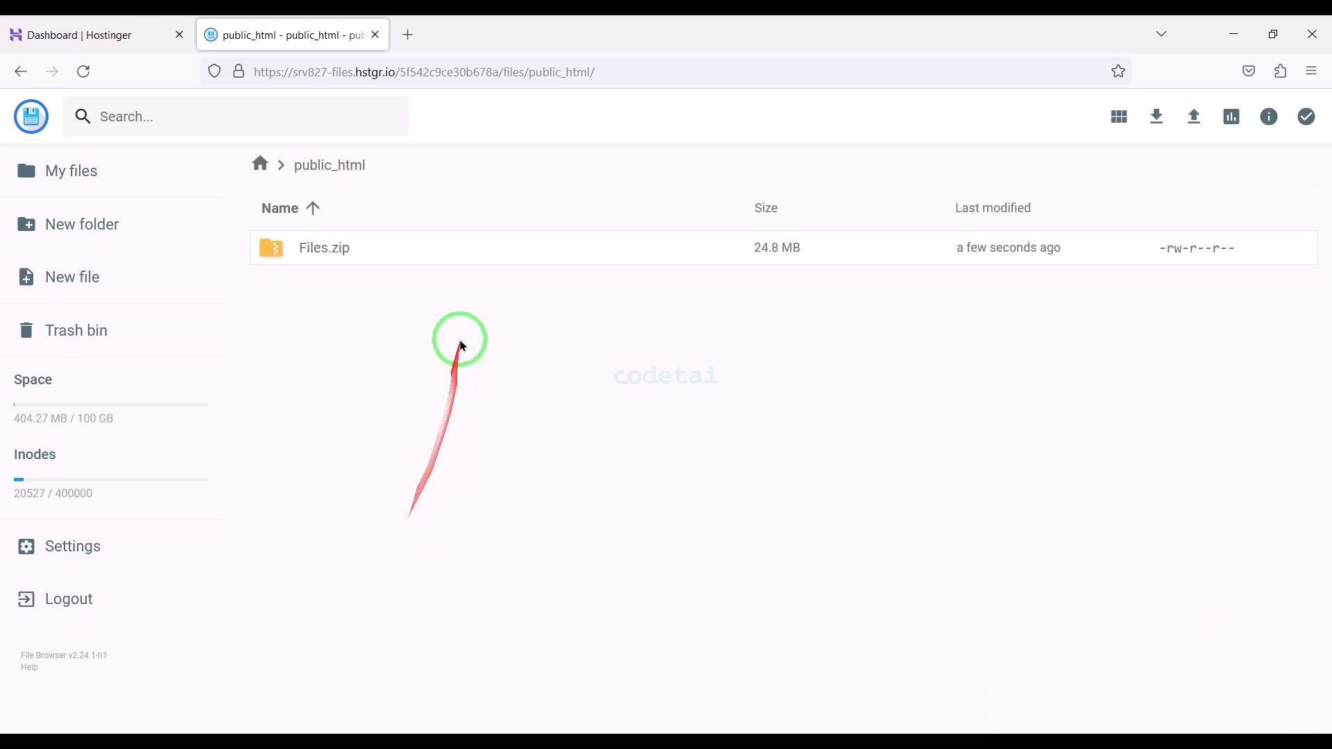
left_click(451, 251)
right_click(450, 251)
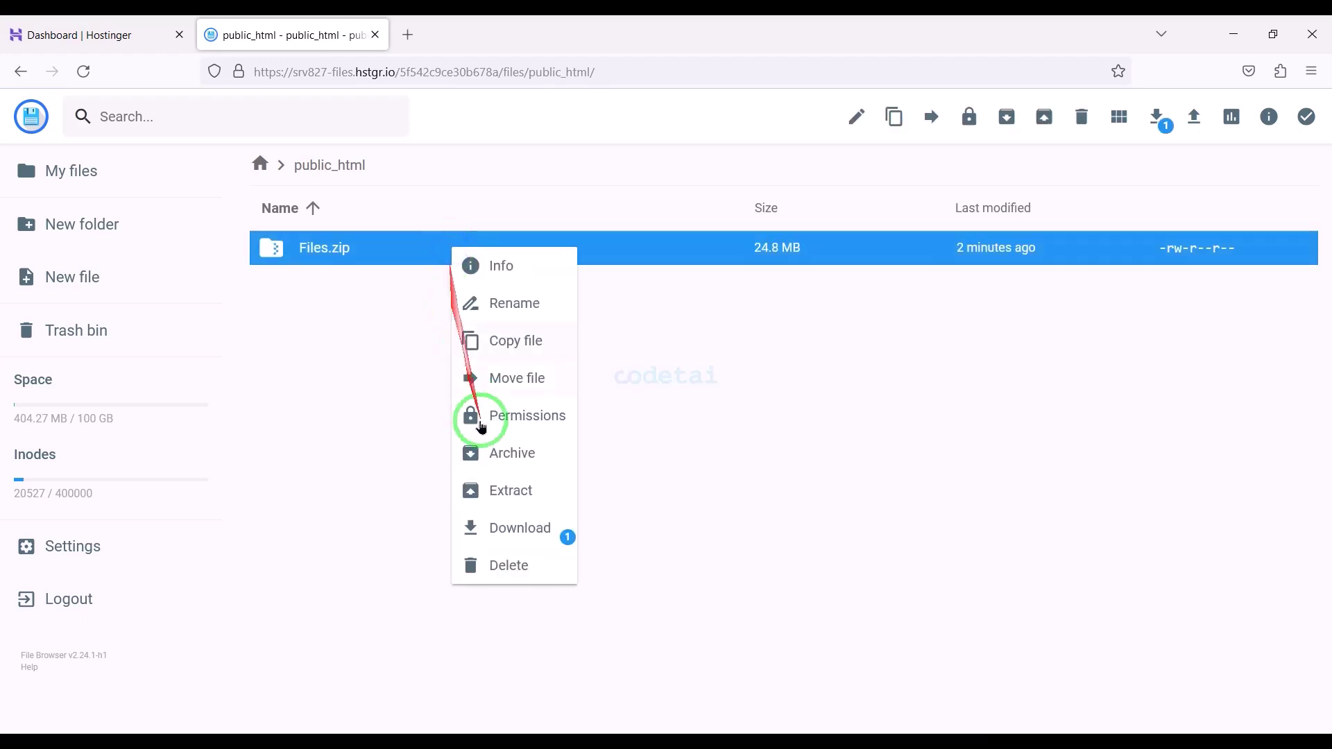
left_click(496, 487)
left_click(604, 361)
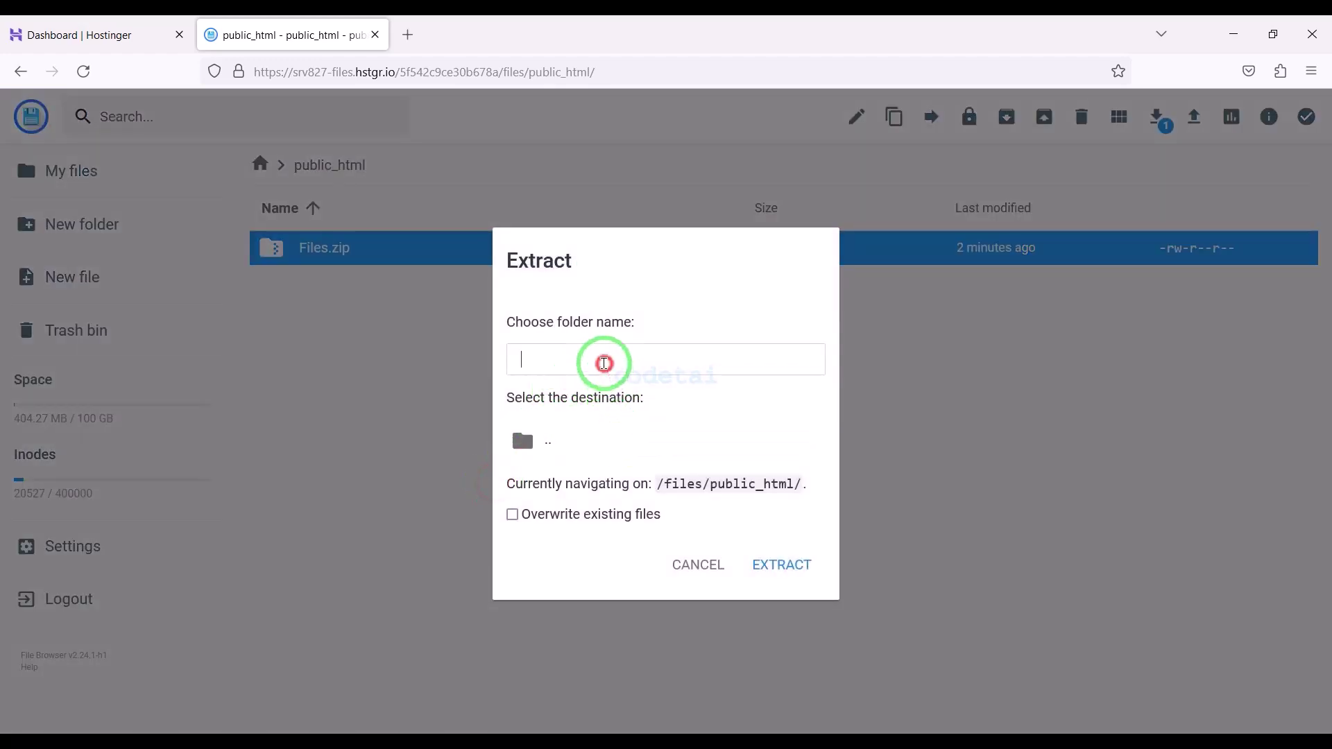
type("MyFolder")
left_click(777, 564)
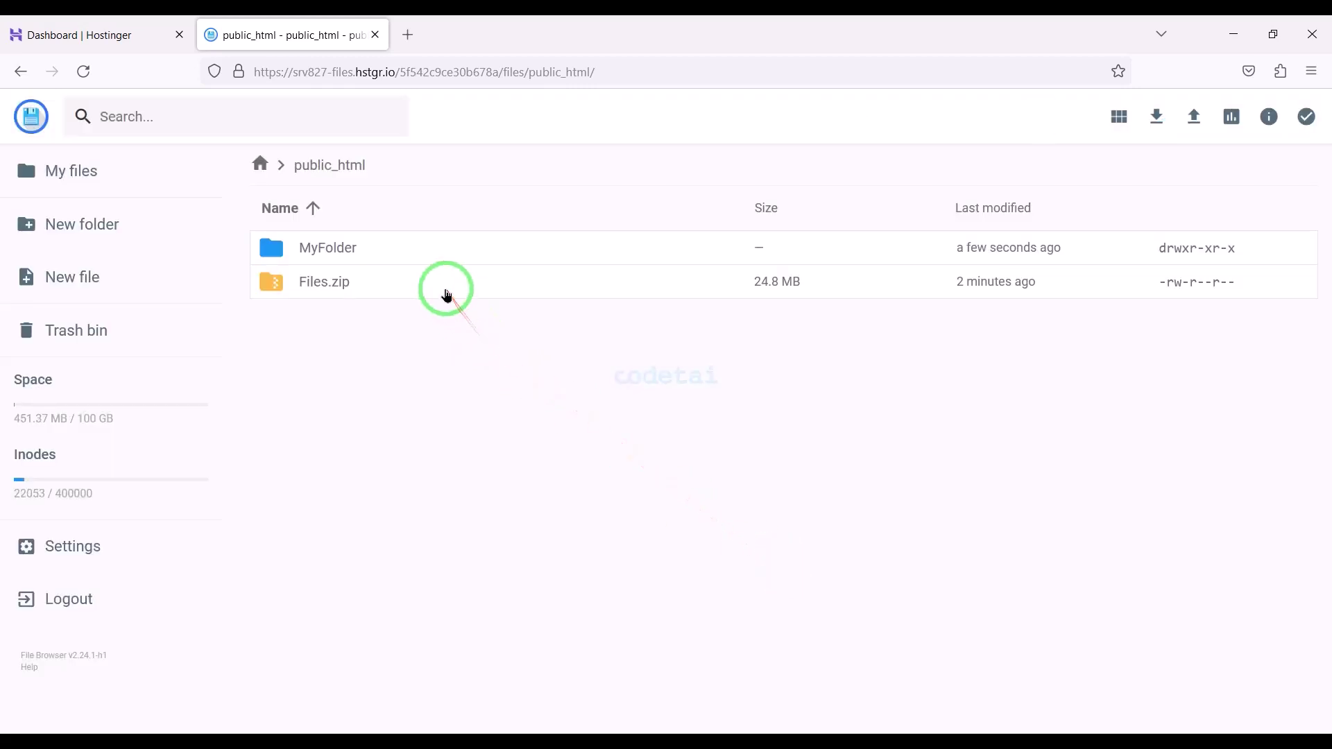
left_click(447, 295)
Step: Delete Files.zip and select every item inside MyFolder/Files
left_click(1082, 117)
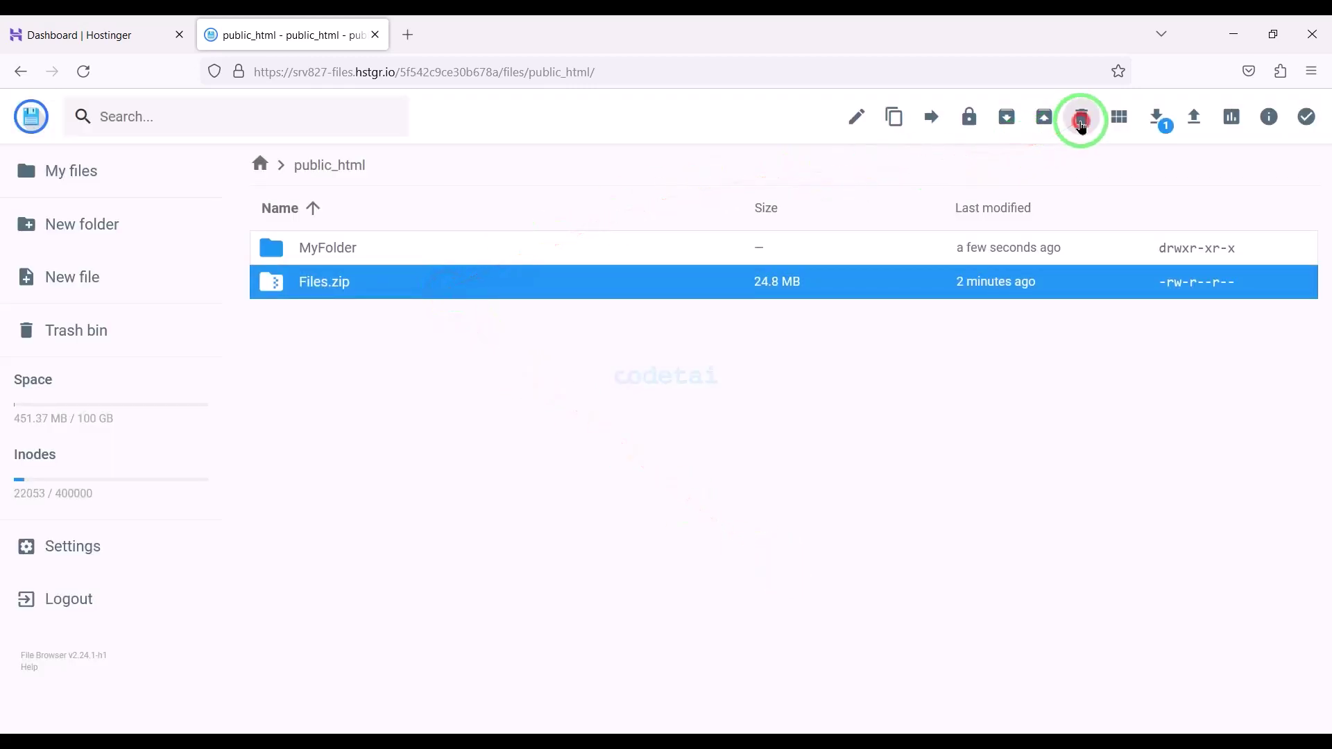
left_click(787, 451)
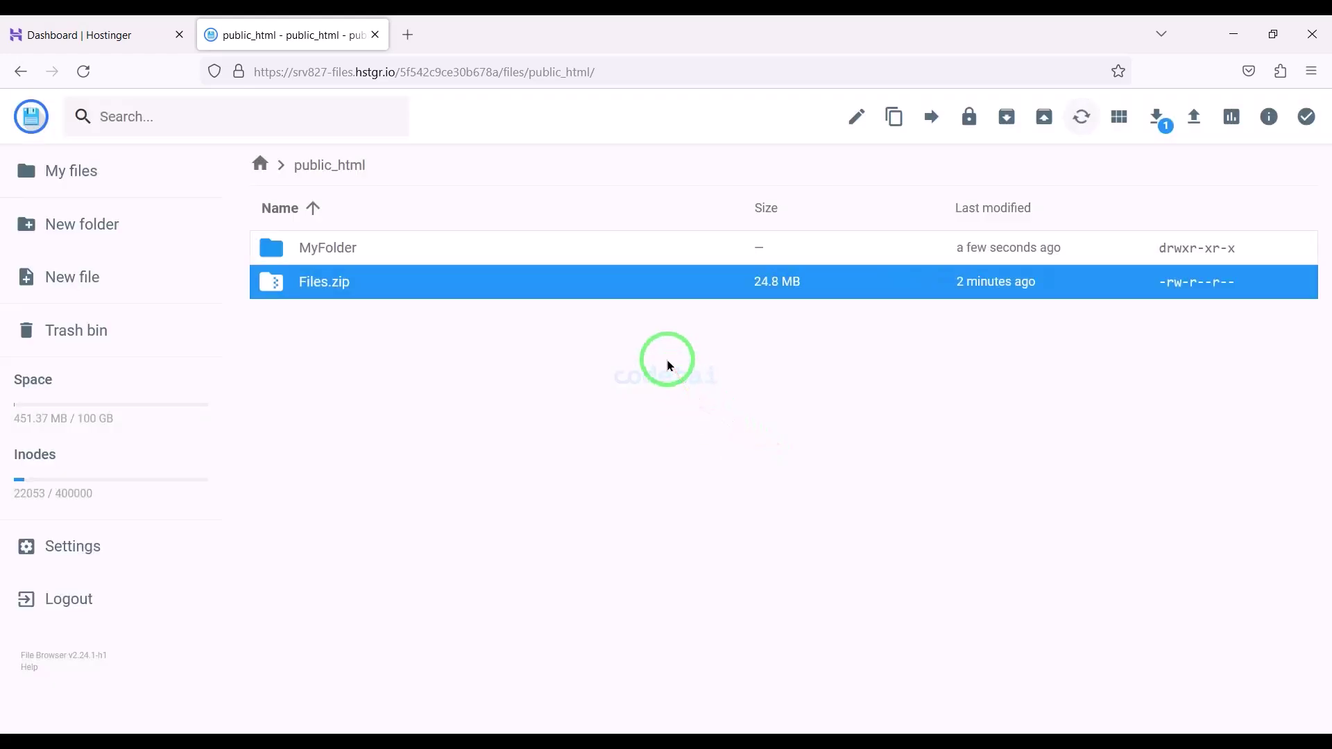
double_click(451, 259)
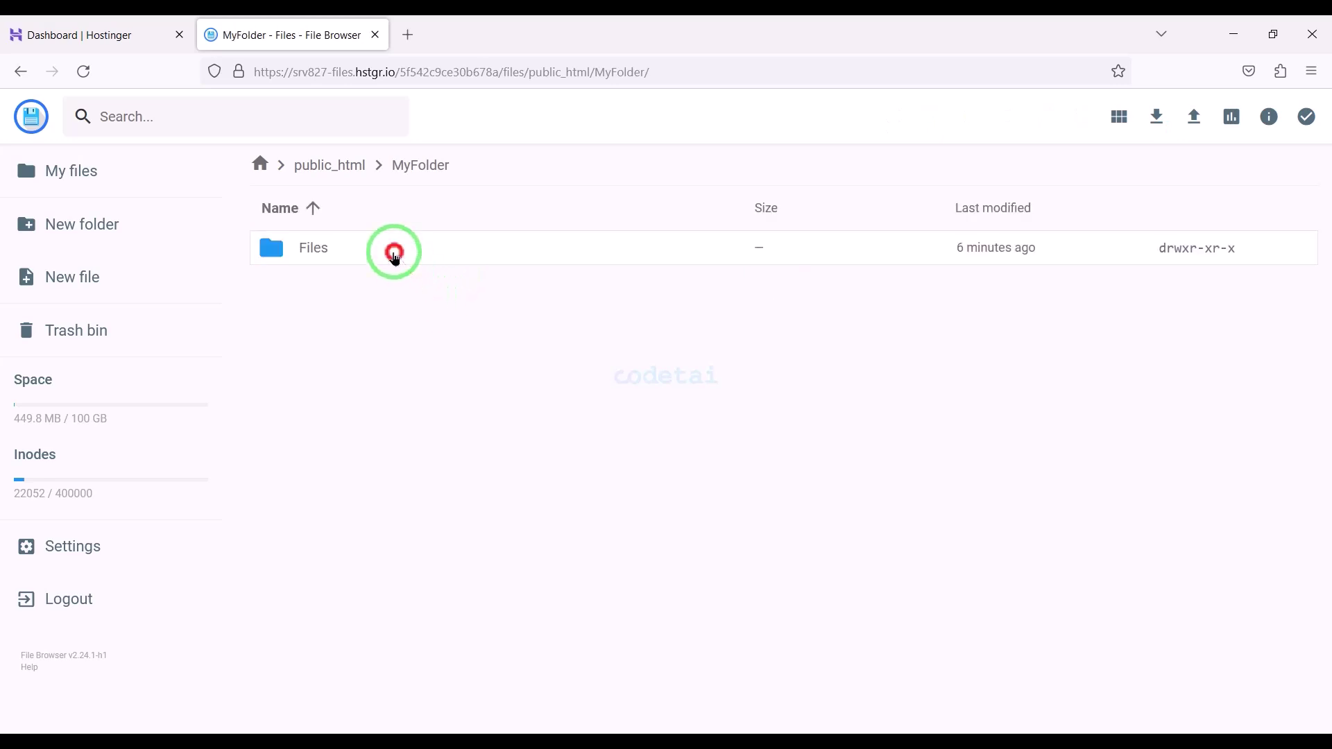
double_click(394, 256)
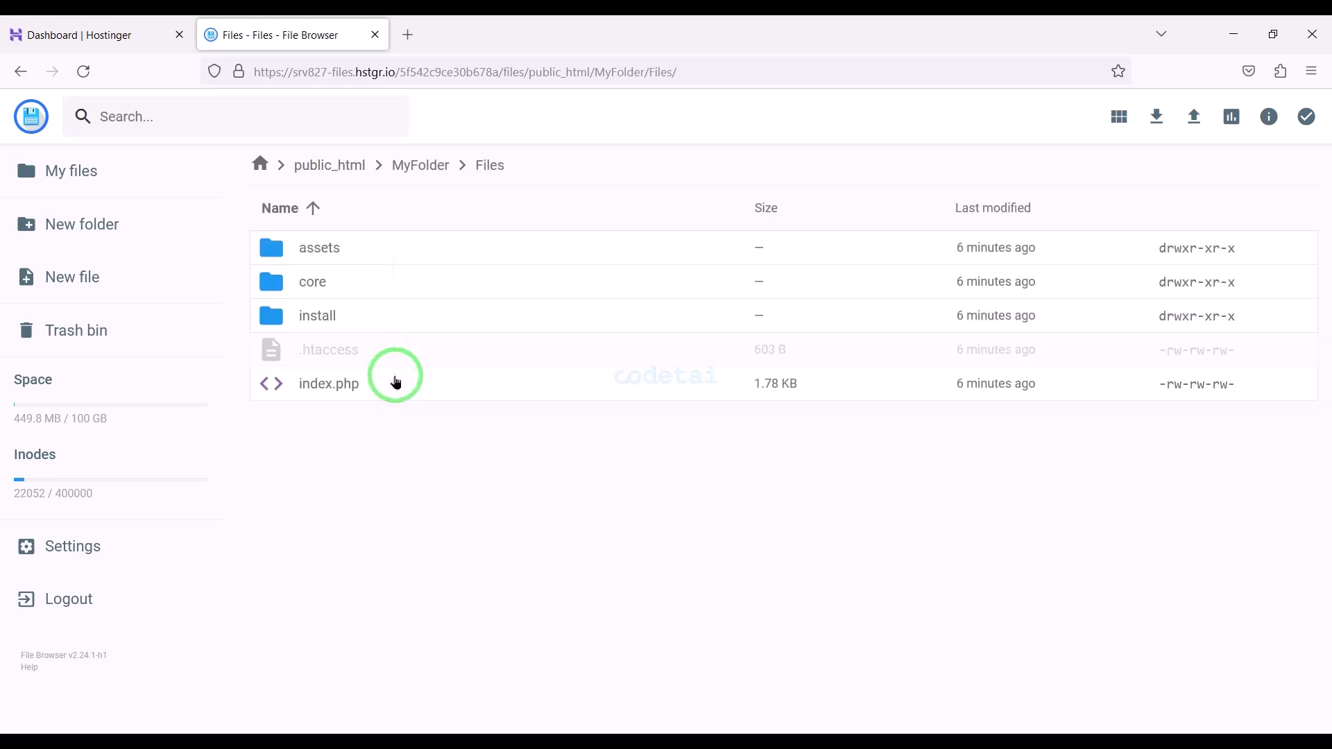
key("ctrl+a")
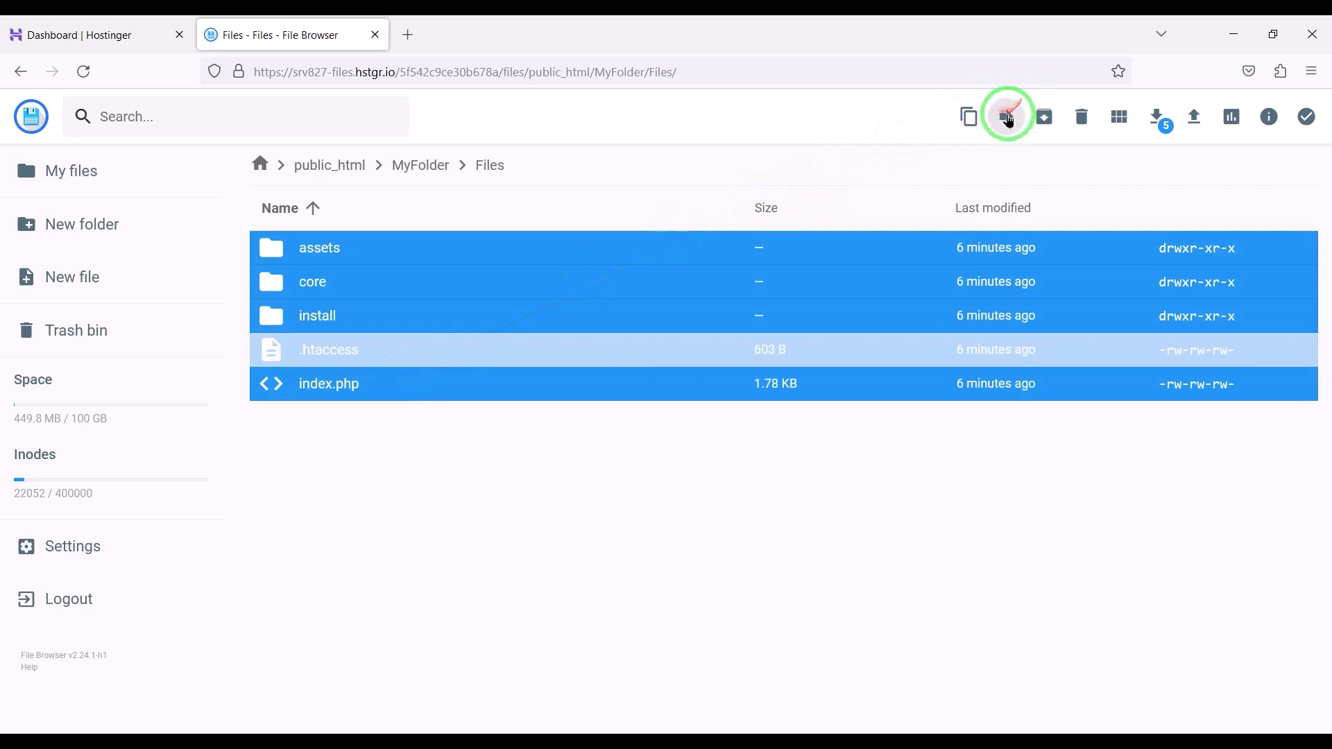
Step: Move the selected extracted files up into public_html
left_click(1008, 118)
left_click(668, 306)
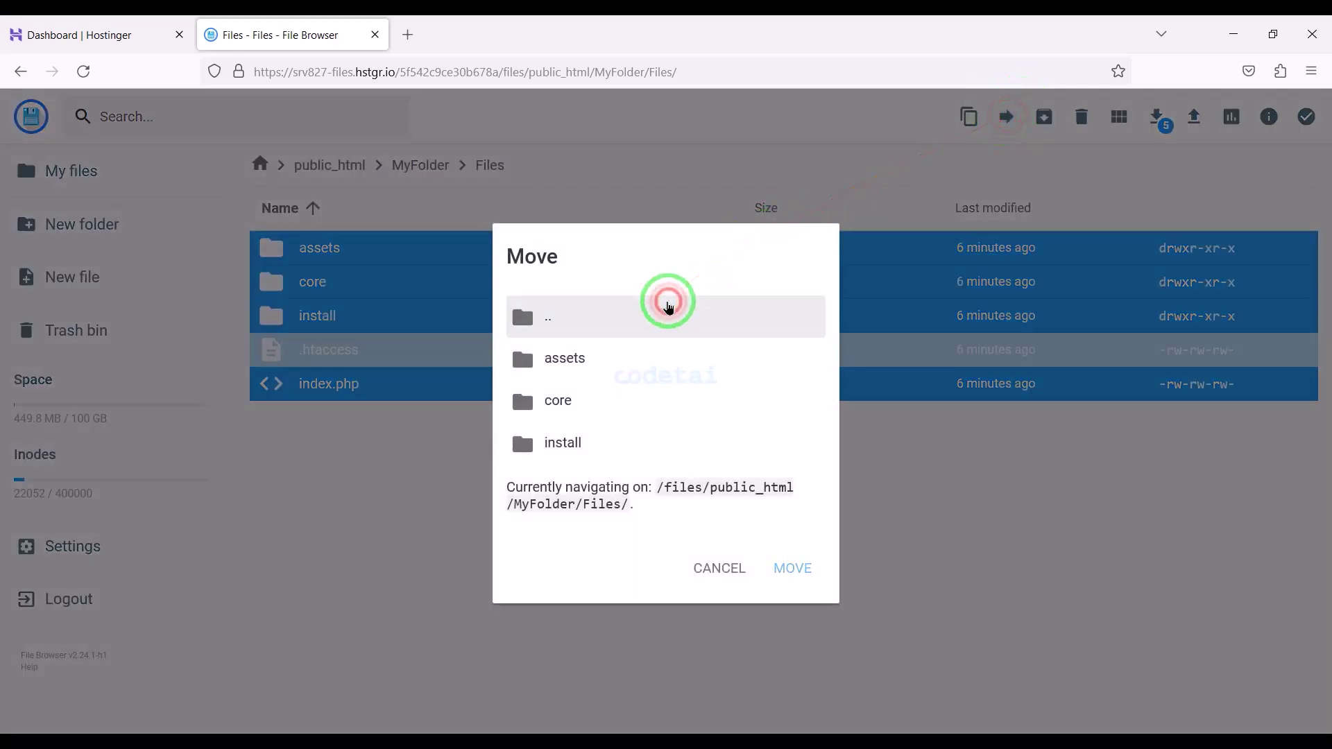
double_click(622, 360)
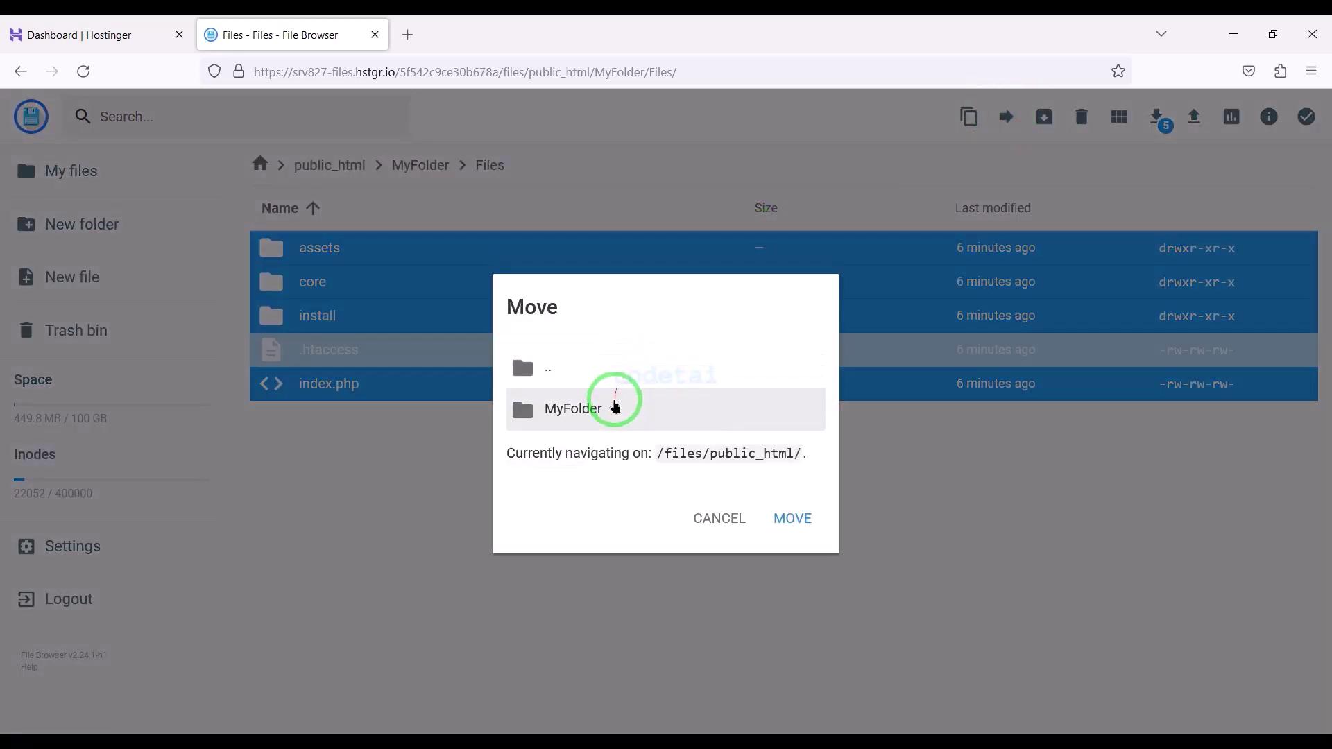
double_click(616, 378)
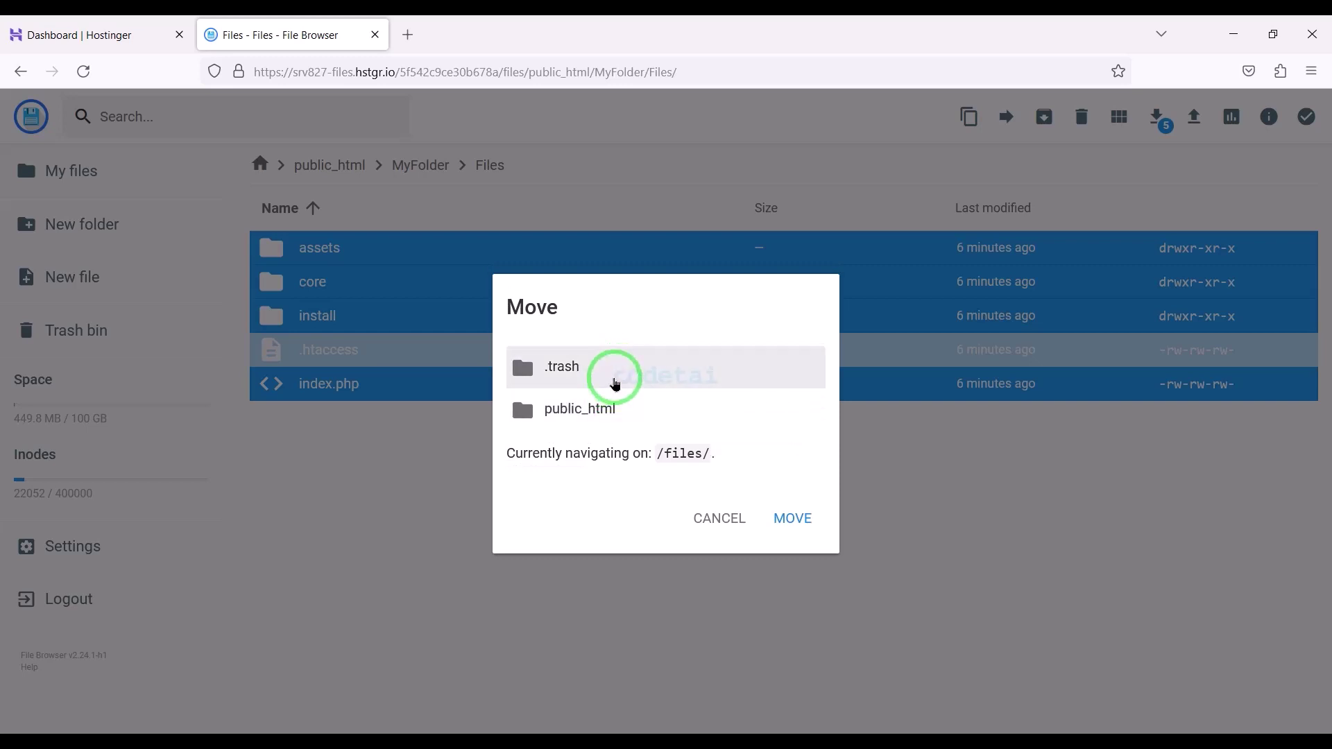
left_click(611, 402)
left_click(784, 522)
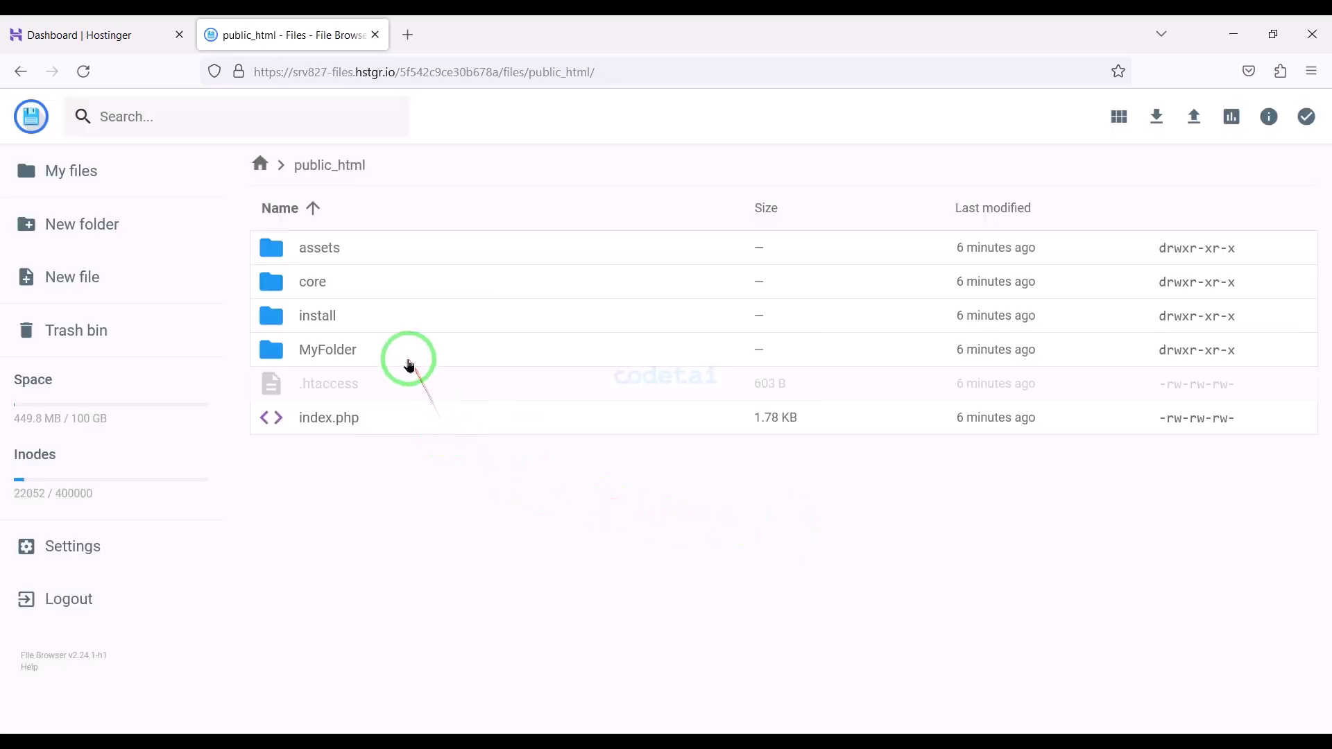
Step: Permanently delete the now-empty MyFolder
left_click(405, 357)
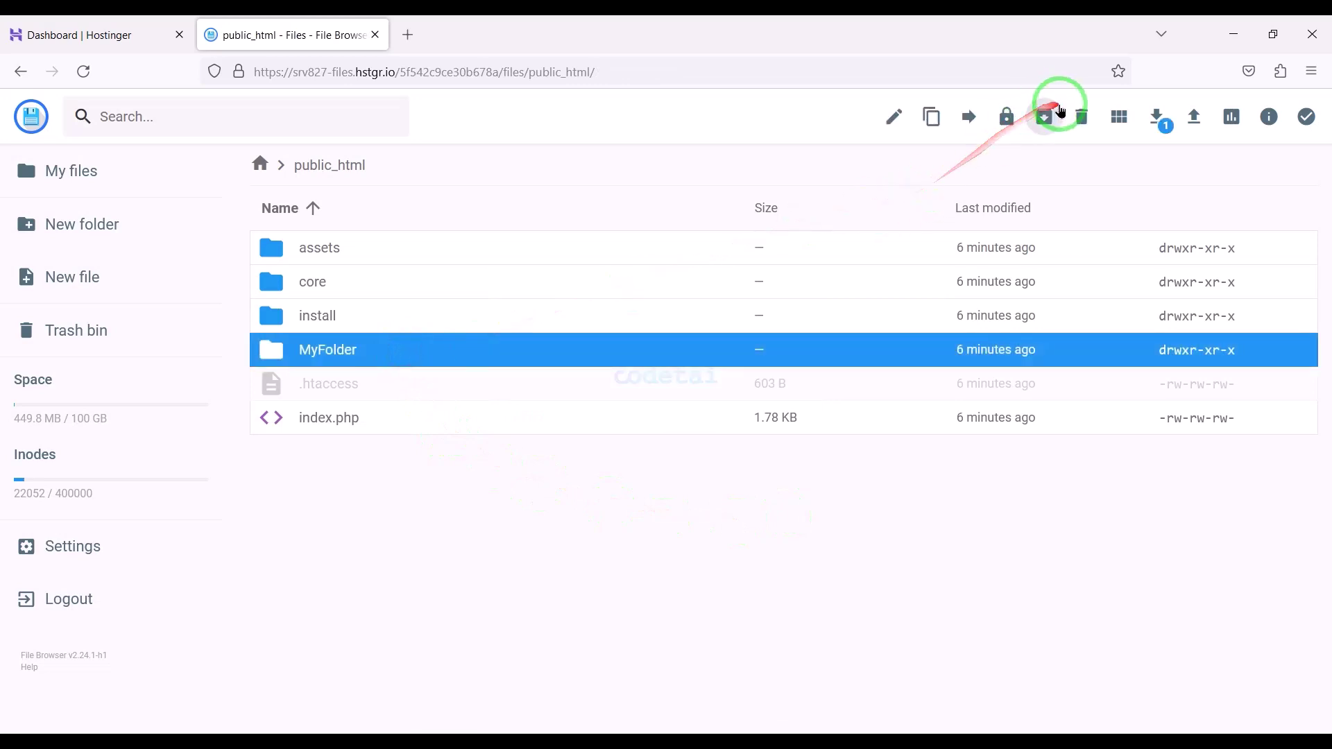
left_click(1080, 116)
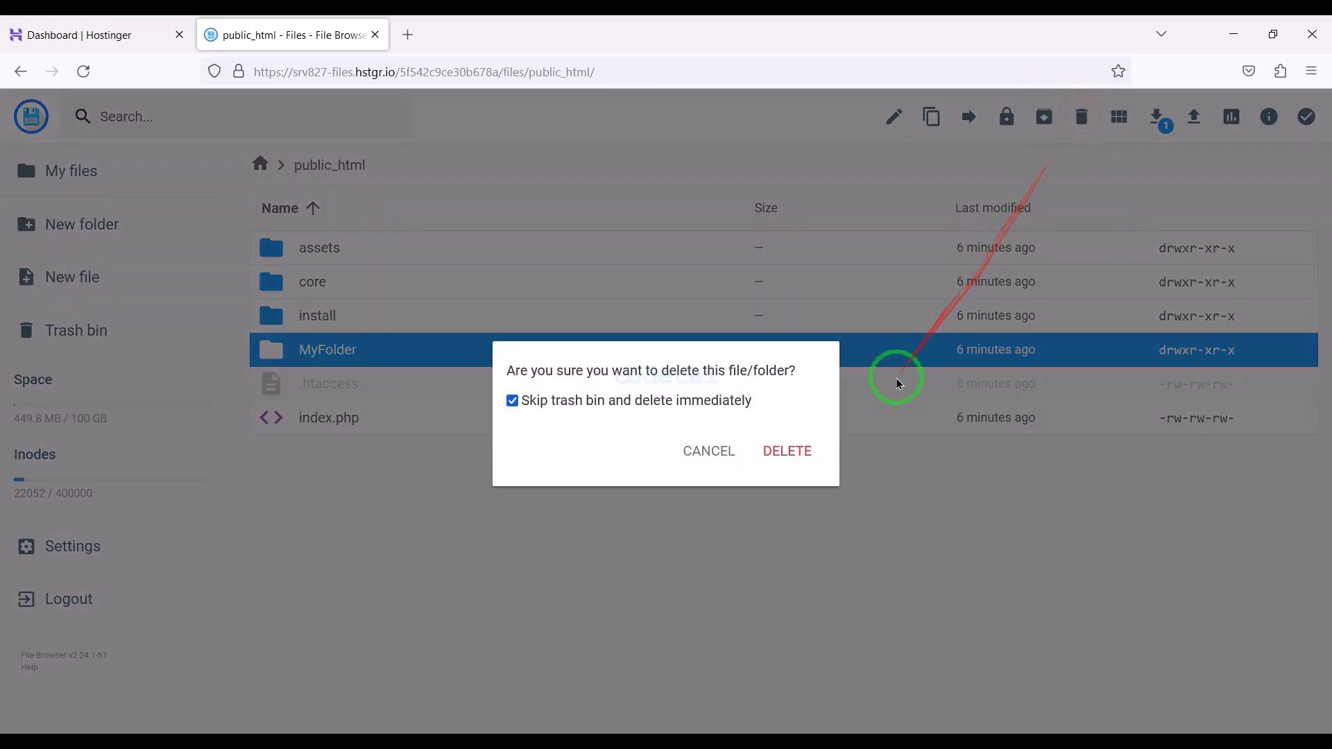
left_click(805, 451)
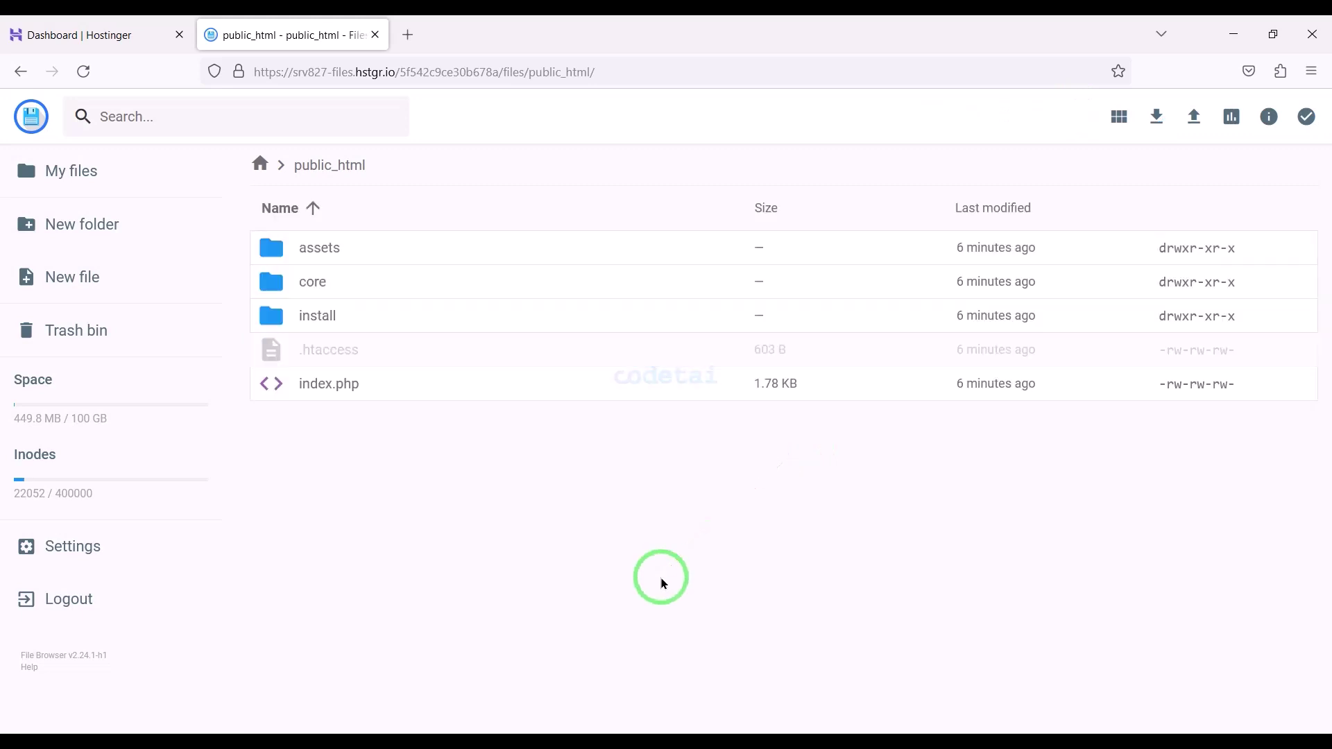
Step: Load codetai.xyz/install in a new browser tab
left_click(408, 34)
type("codetai.")
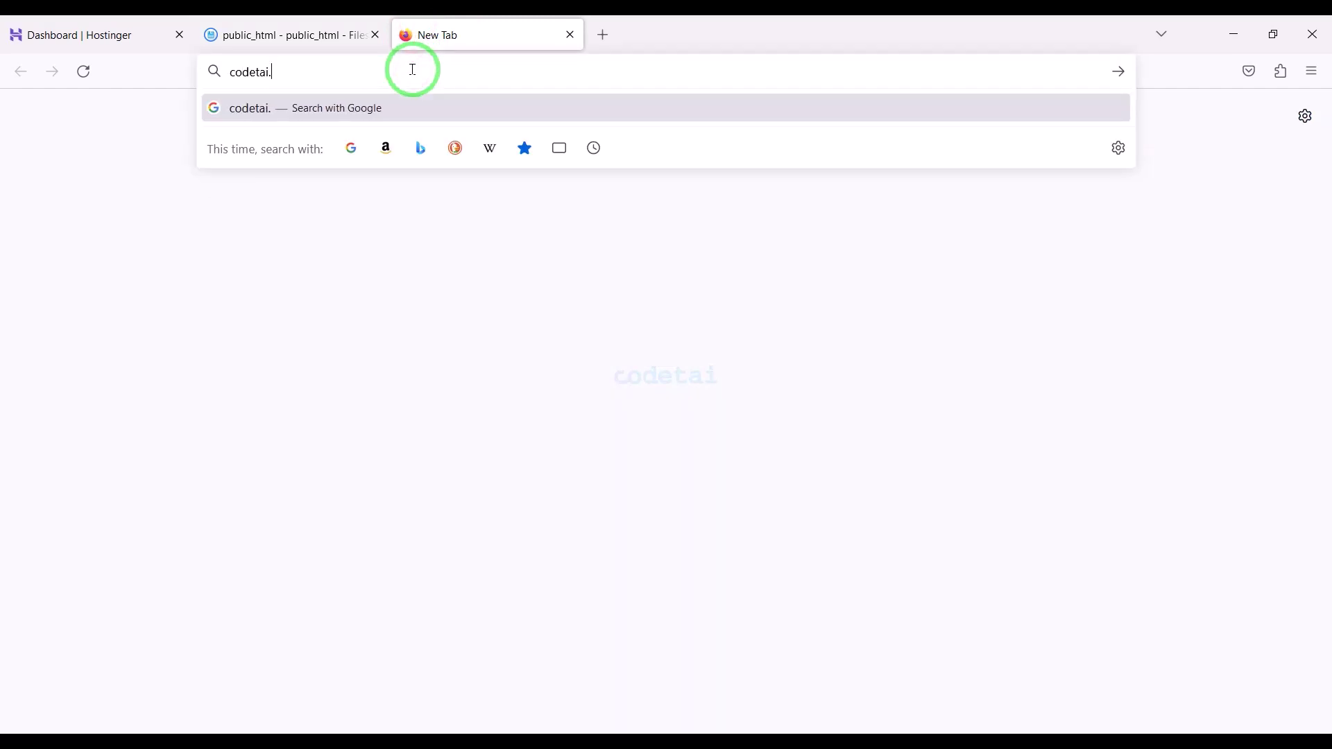
type("xyz")
key("Return")
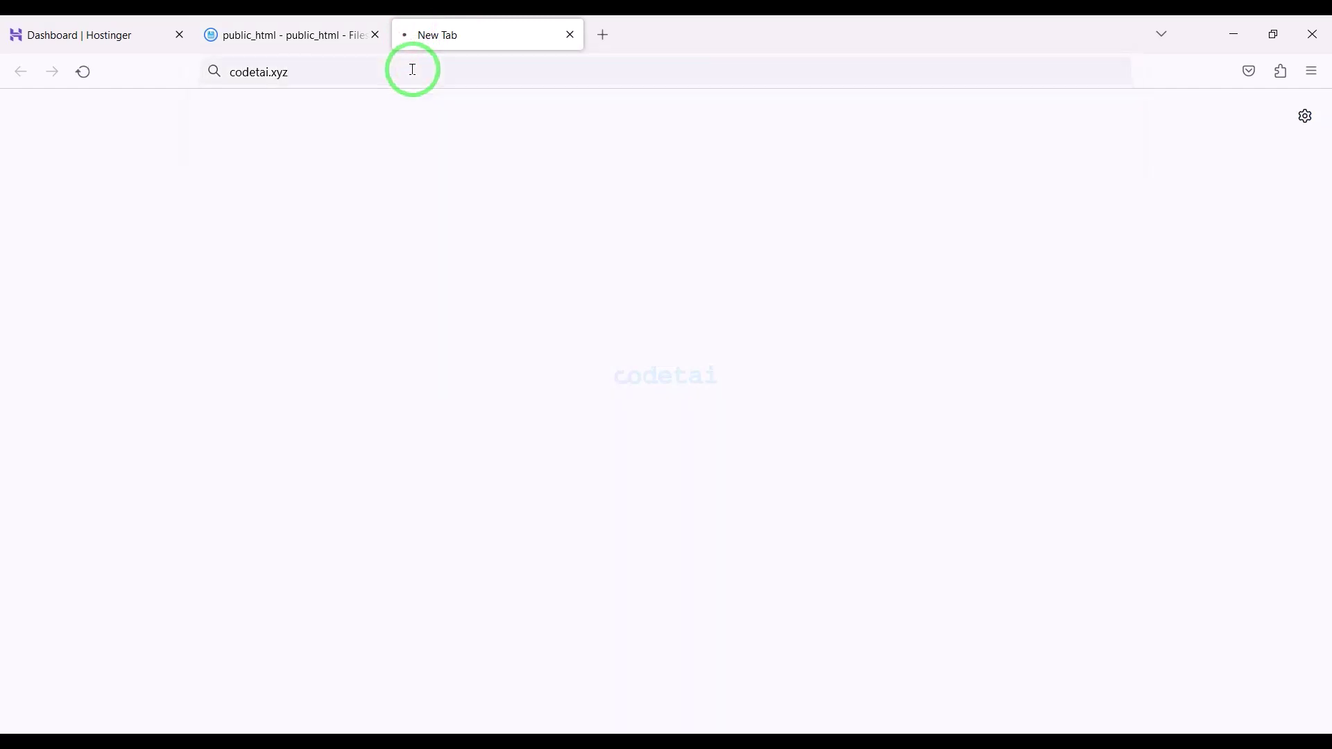
left_click(519, 72)
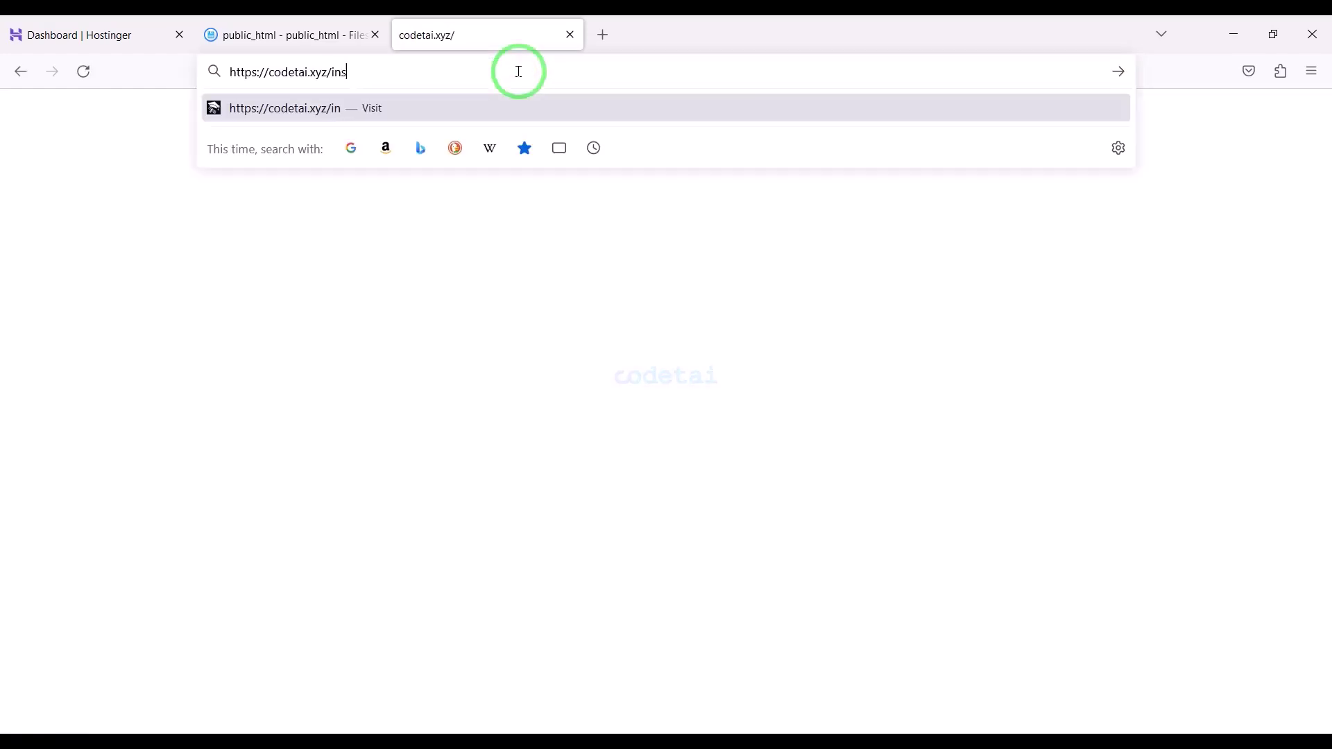
type("install")
key("Return")
Step: Accept the license and continue past the server requirements check
scroll(1086, 354, "down", 3)
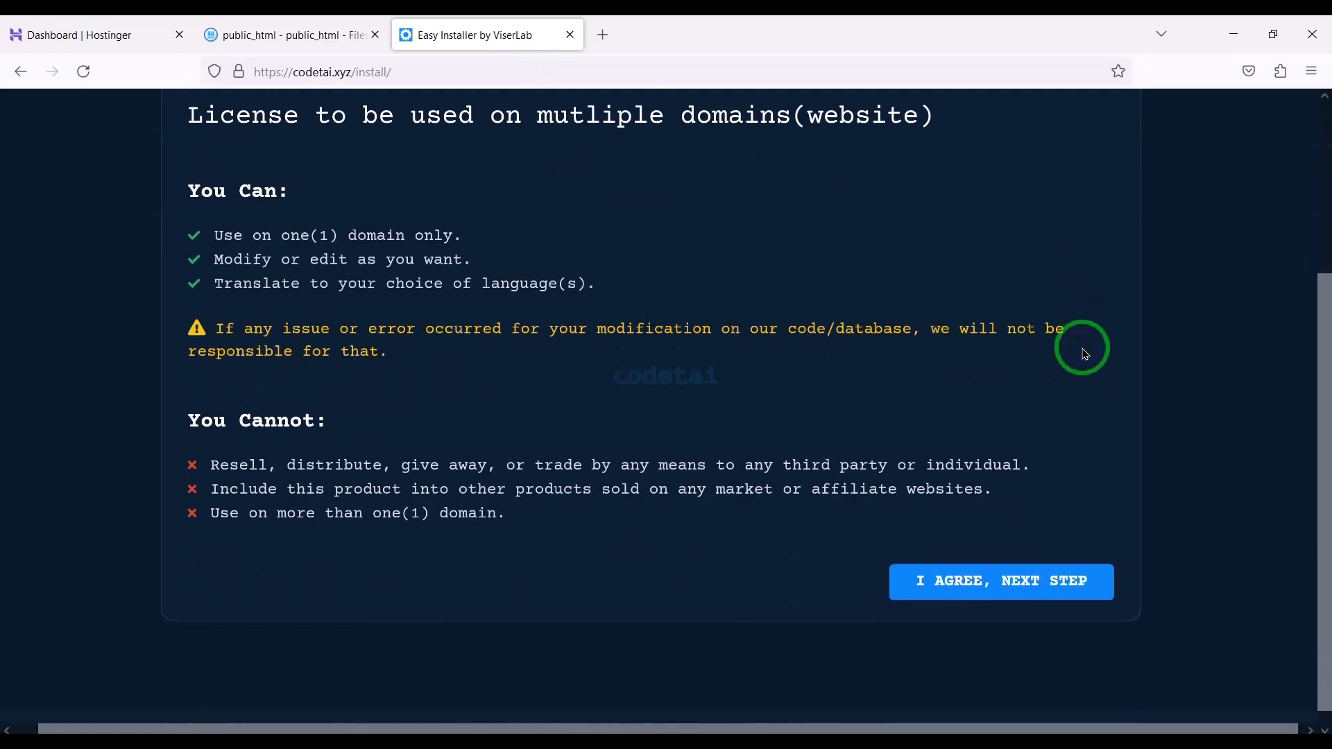
left_click(999, 564)
scroll(1243, 208, "down", 8)
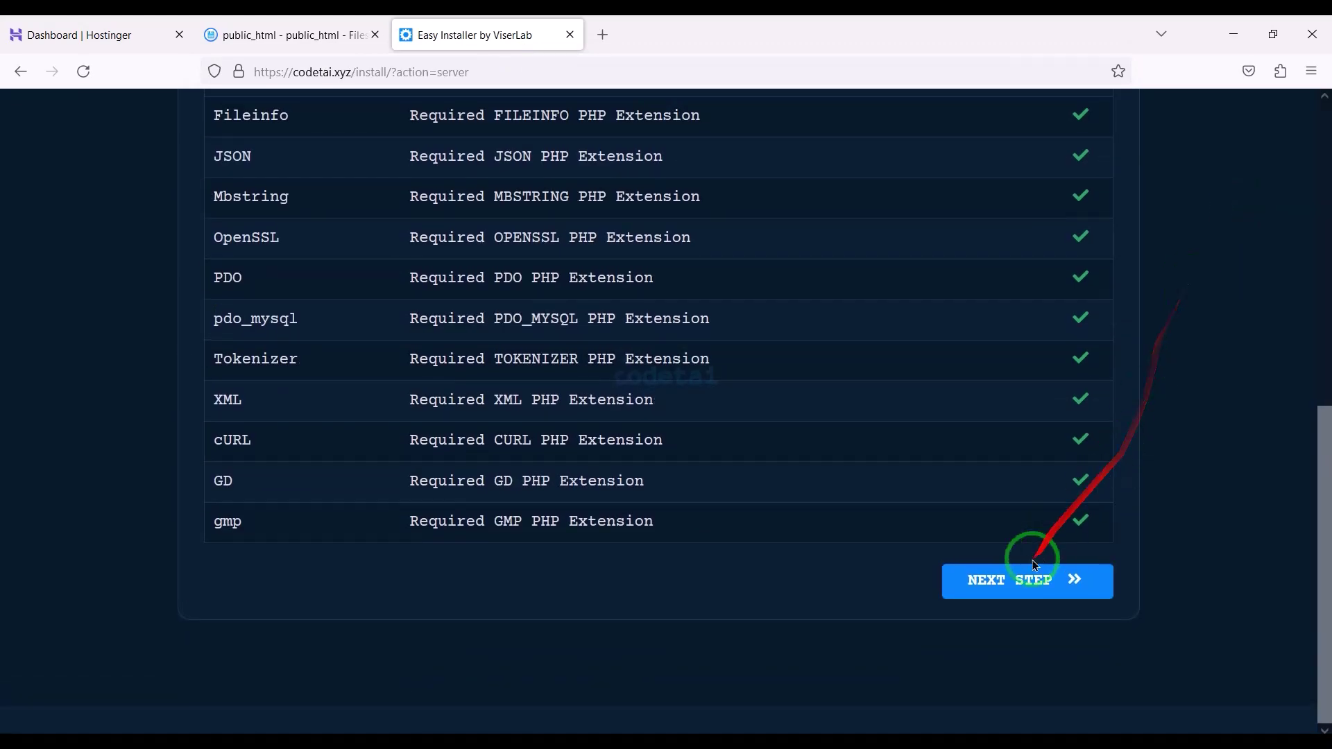
left_click(1098, 555)
scroll(1097, 555, "down", 5)
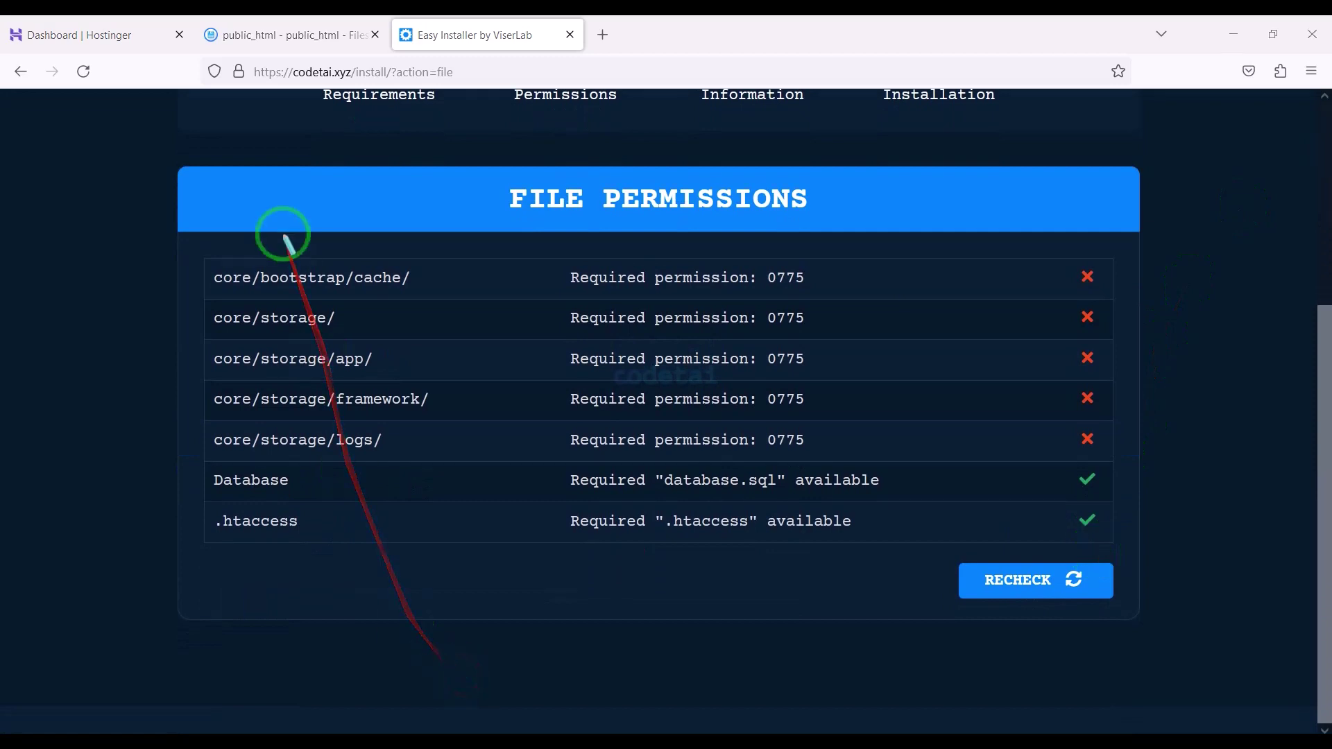
mouse_move(323, 267)
left_mouse_down()
mouse_move(636, 416)
mouse_move(1106, 551)
mouse_move(1124, 607)
left_mouse_up()
Step: Update permissions on the core/bootstrap/cache folder
left_click(294, 35)
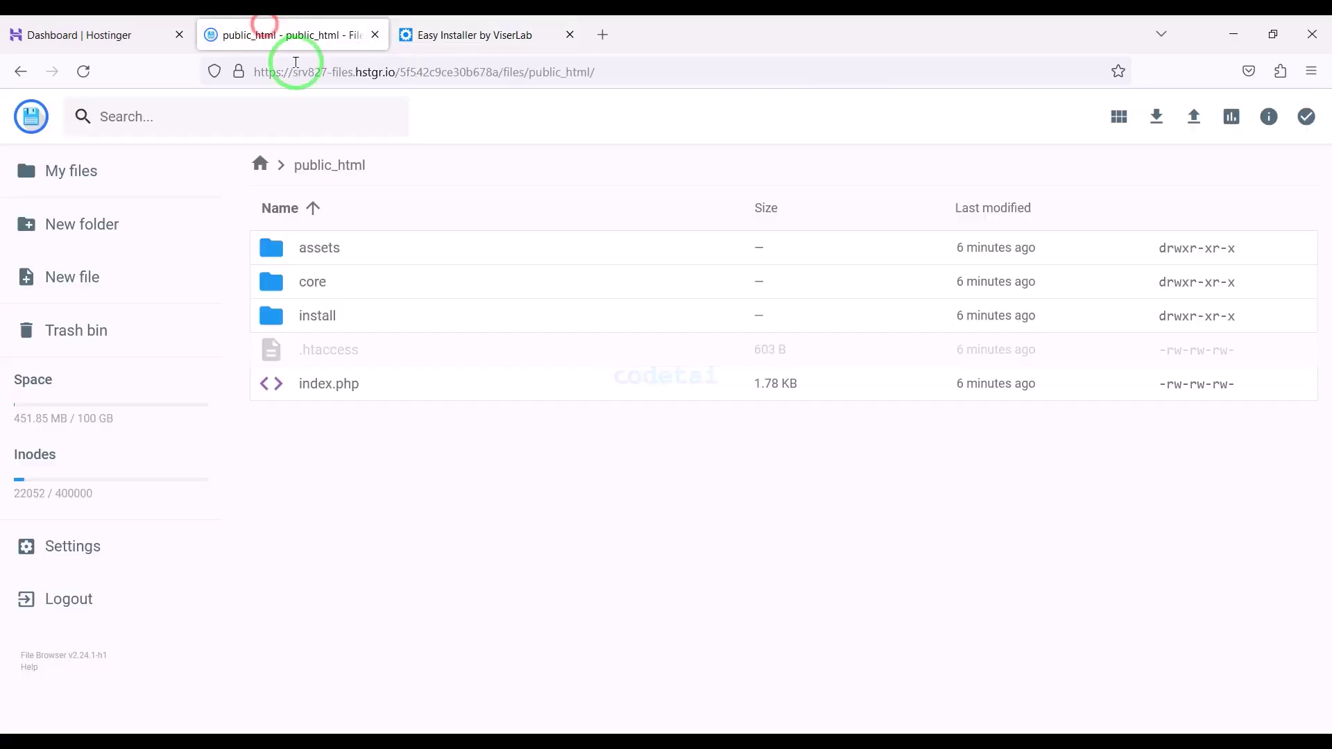
double_click(330, 279)
double_click(351, 280)
right_click(368, 261)
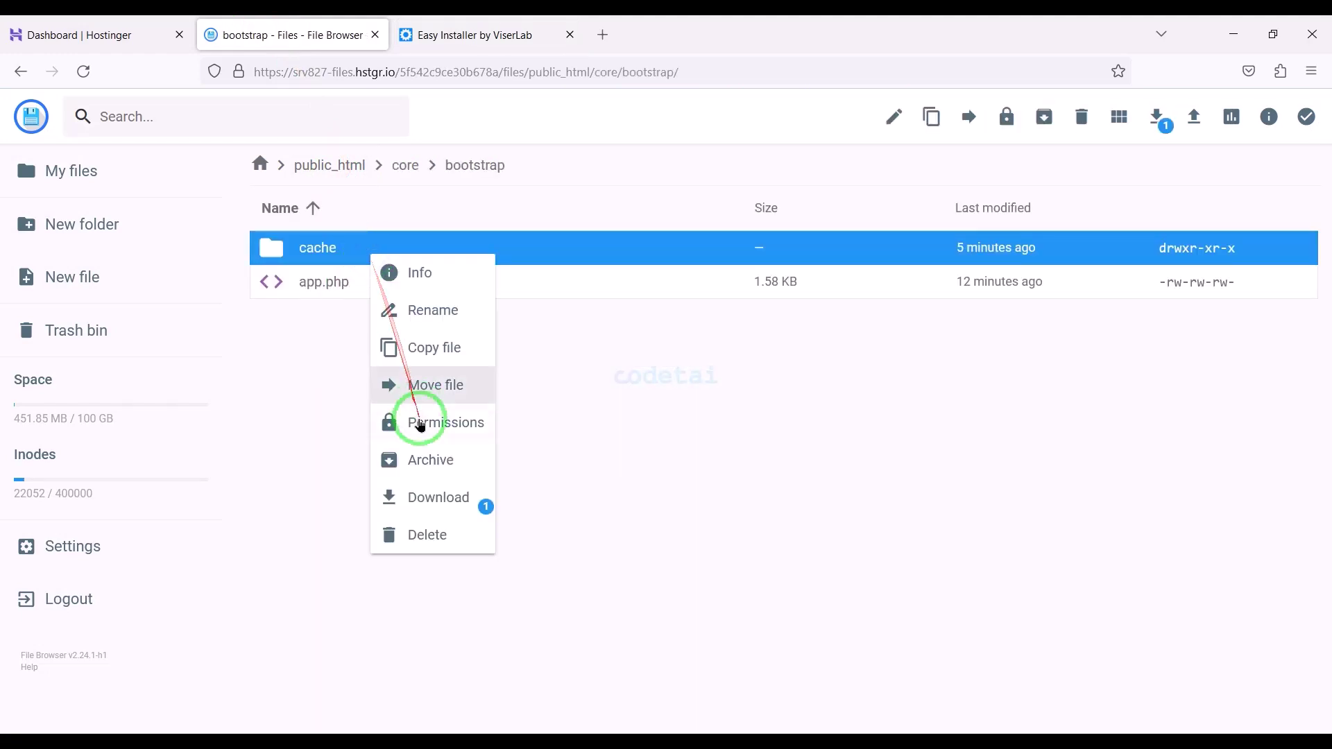
left_click(422, 422)
left_click(783, 595)
Step: After checking the installer's list, update permissions on the core/storage folder
left_click(448, 34)
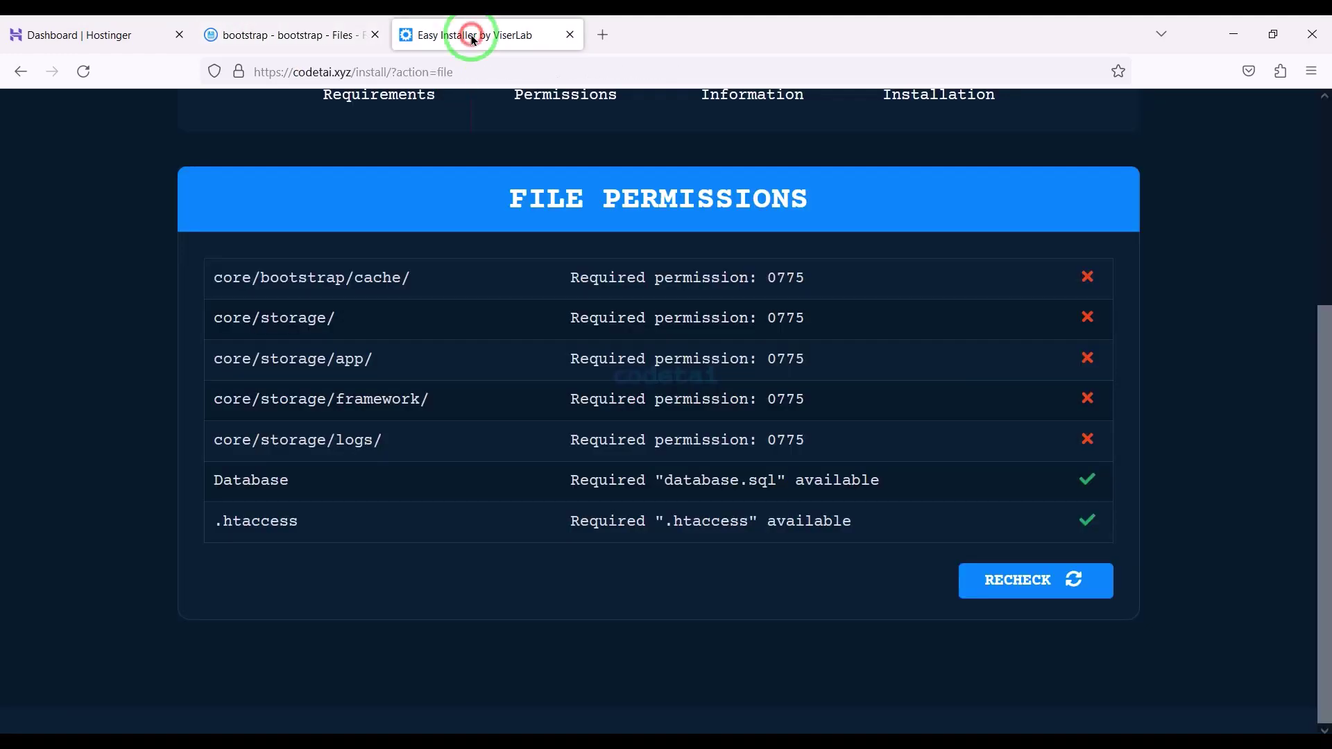
left_click(356, 33)
left_click(331, 162)
double_click(325, 281)
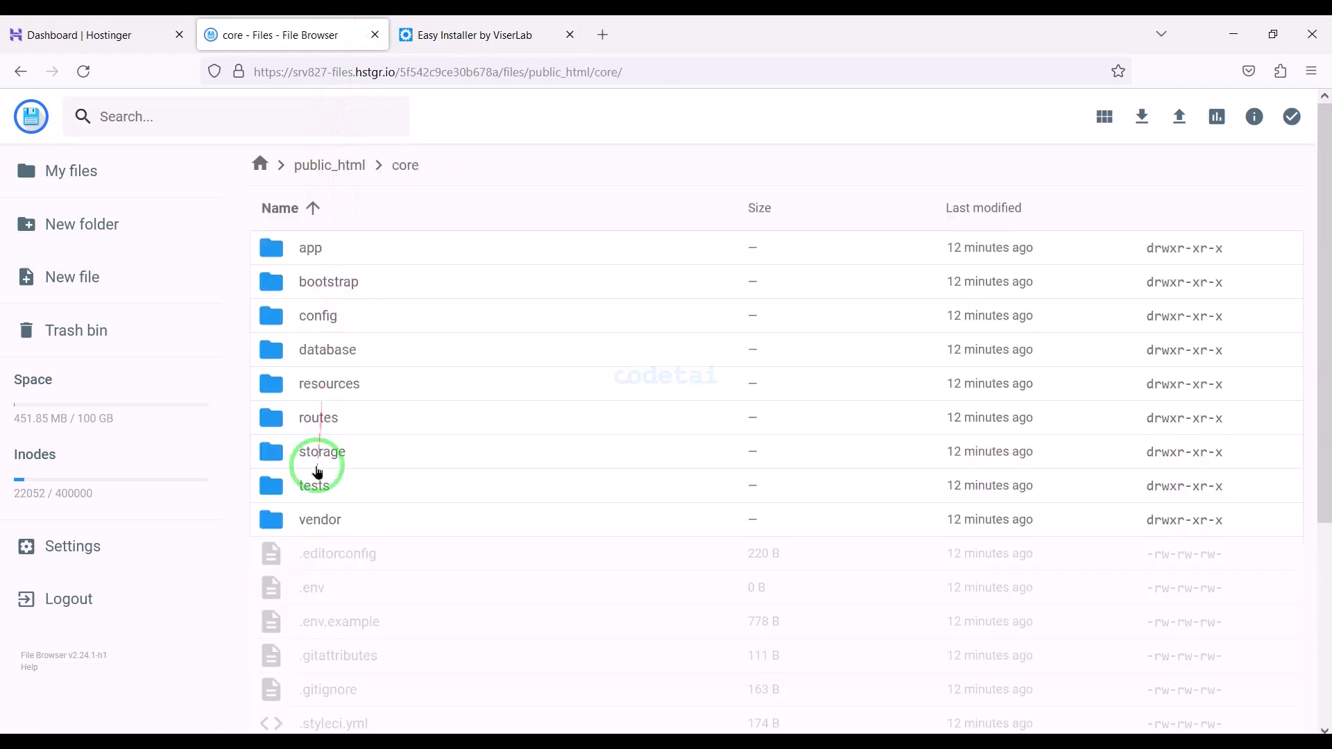
left_click(321, 452)
right_click(334, 454)
left_click(414, 618)
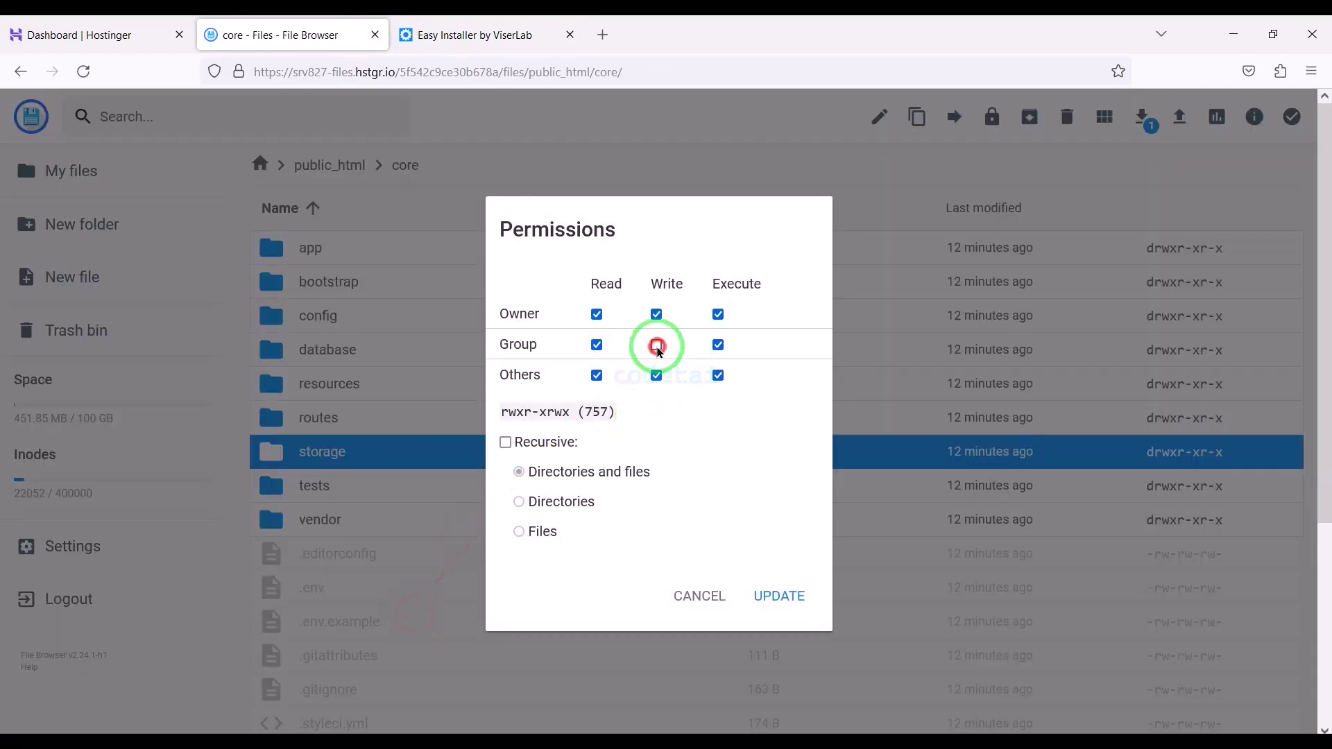
left_click(777, 595)
Step: Give the storage app and framework folders 777 permissions with write access
double_click(387, 458)
right_click(367, 249)
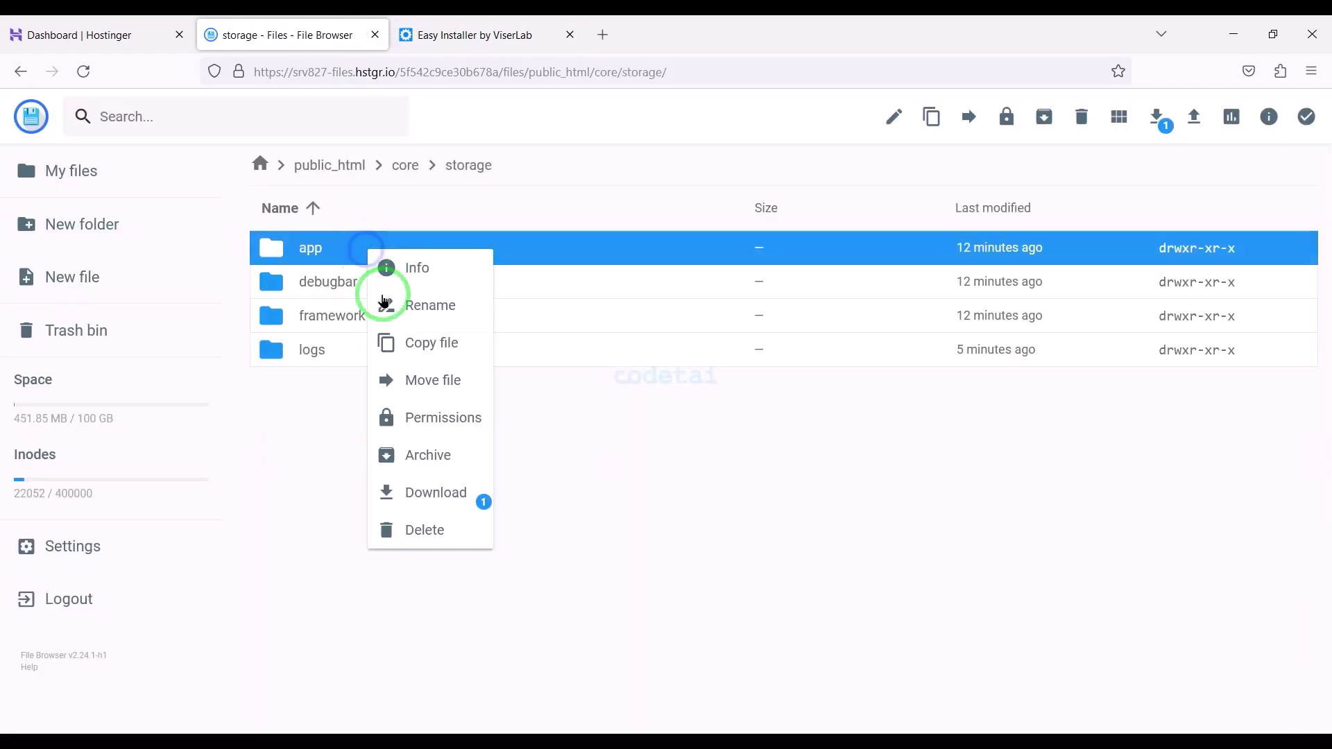
left_click(385, 413)
left_click(664, 345)
left_click(787, 598)
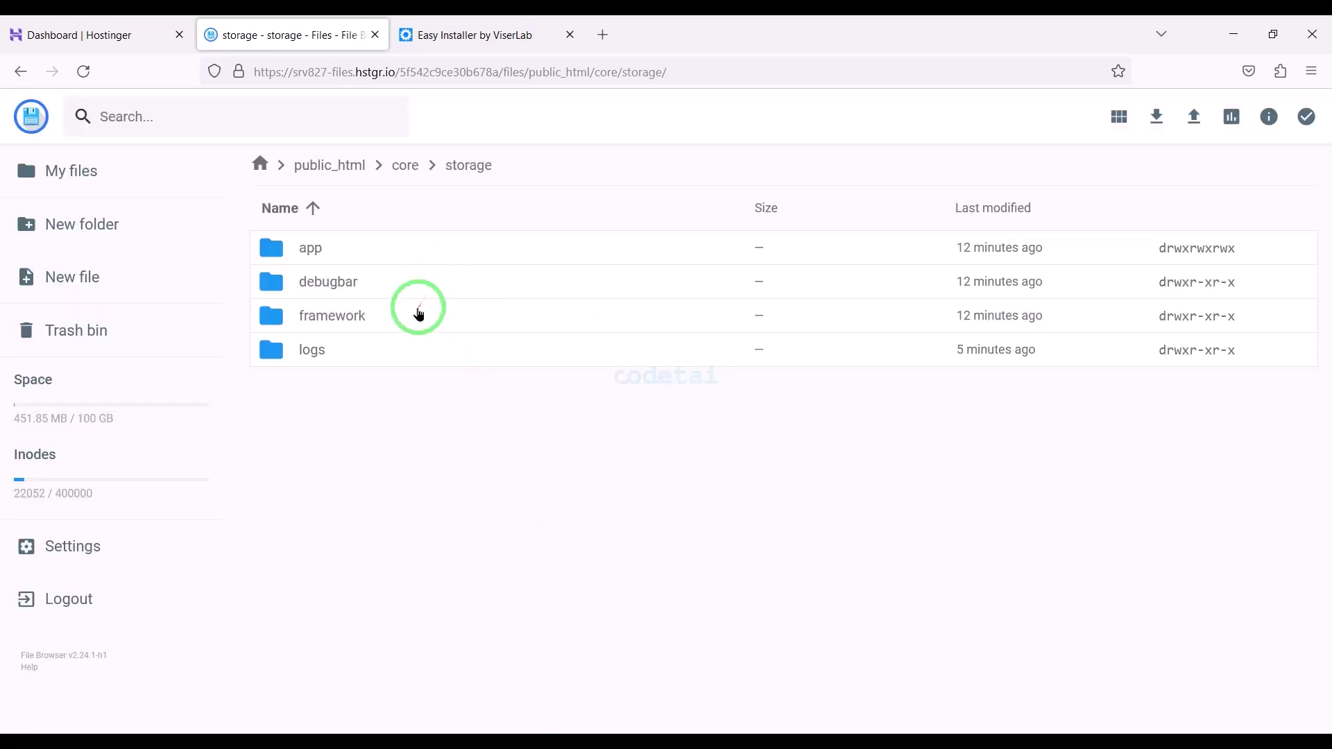
right_click(416, 313)
left_click(491, 472)
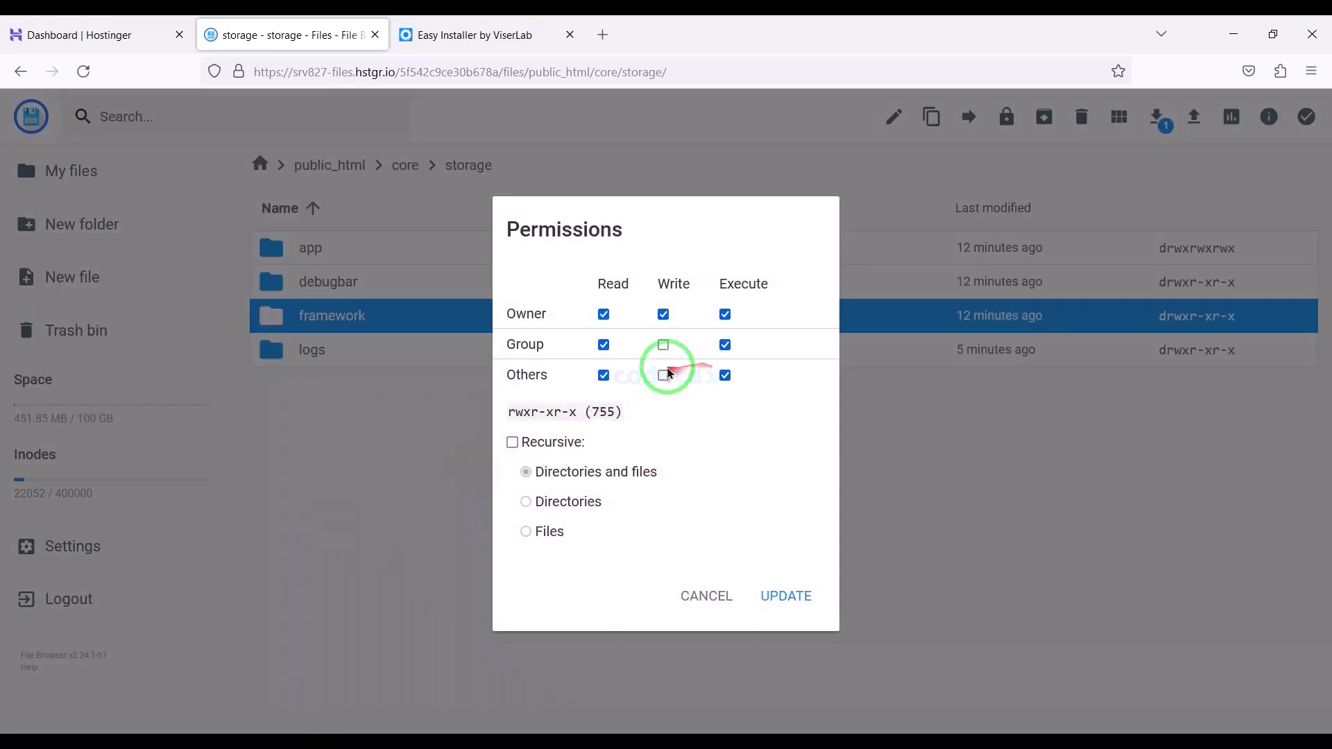
left_click(663, 344)
left_click(770, 594)
Step: Set the logs folder to 777 with group and others write access
right_click(448, 349)
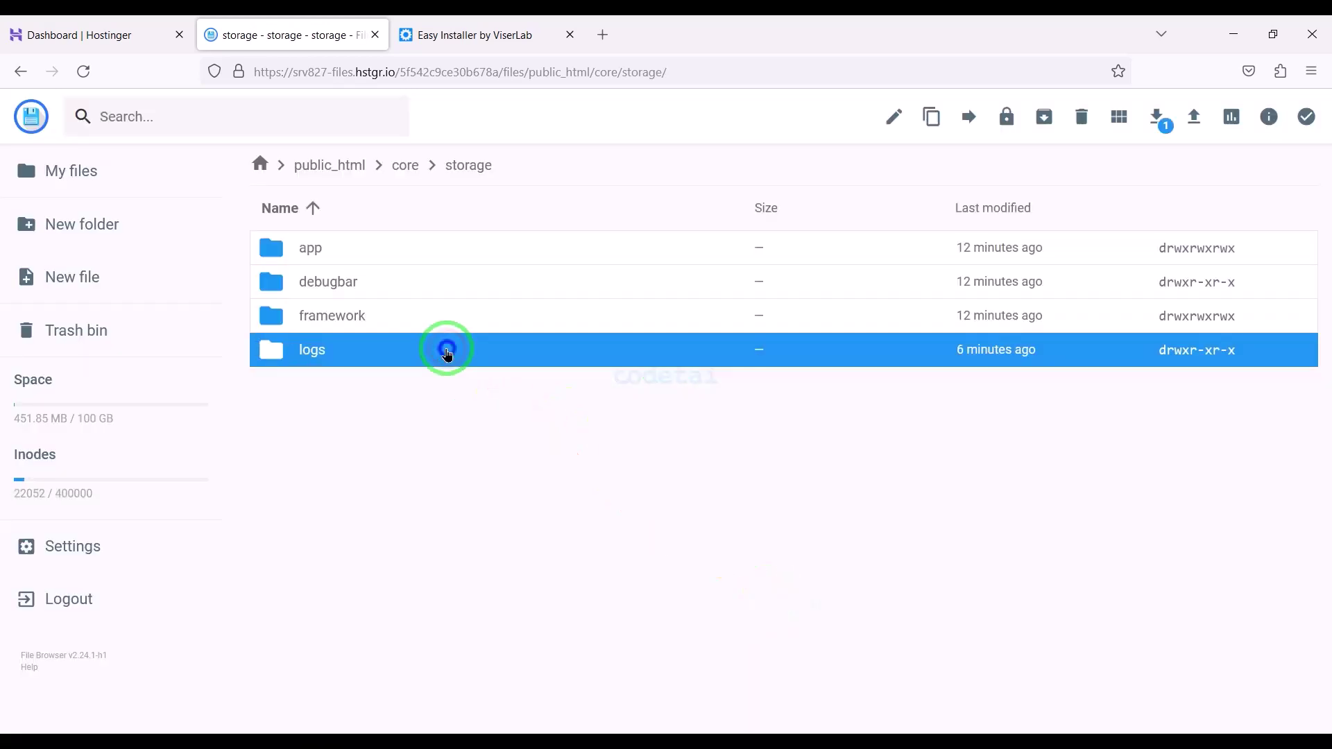
left_click(499, 515)
left_click(663, 345)
left_click(660, 375)
left_click(772, 594)
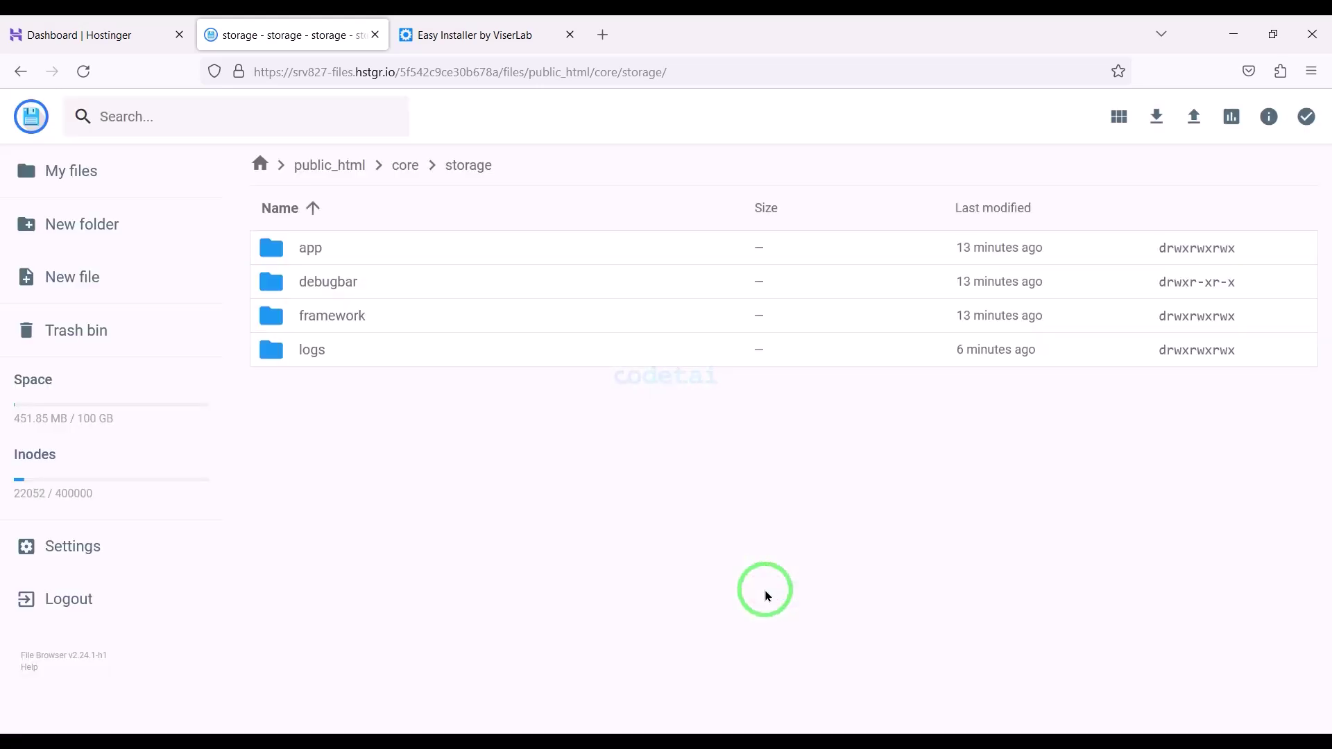
left_click(486, 35)
Step: Recheck file permissions and continue to the Installation Information step
left_click(1027, 582)
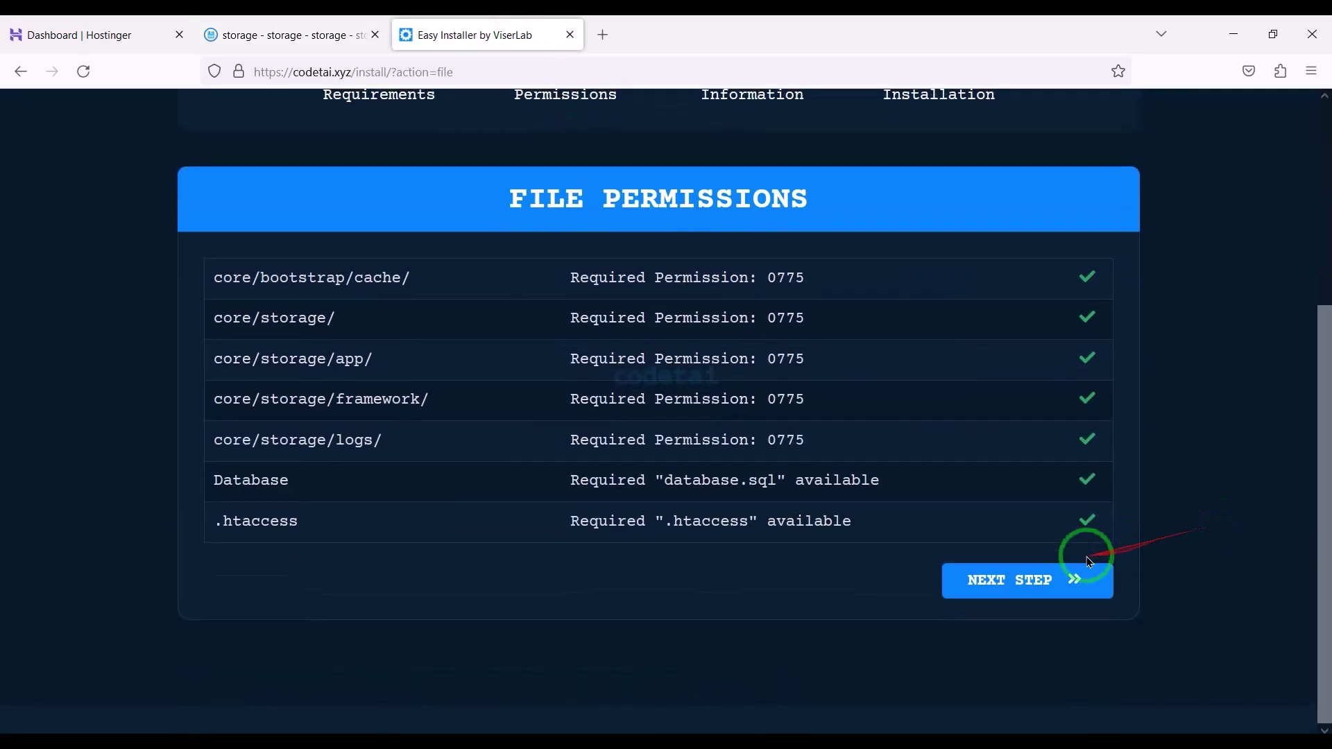
left_click(1043, 582)
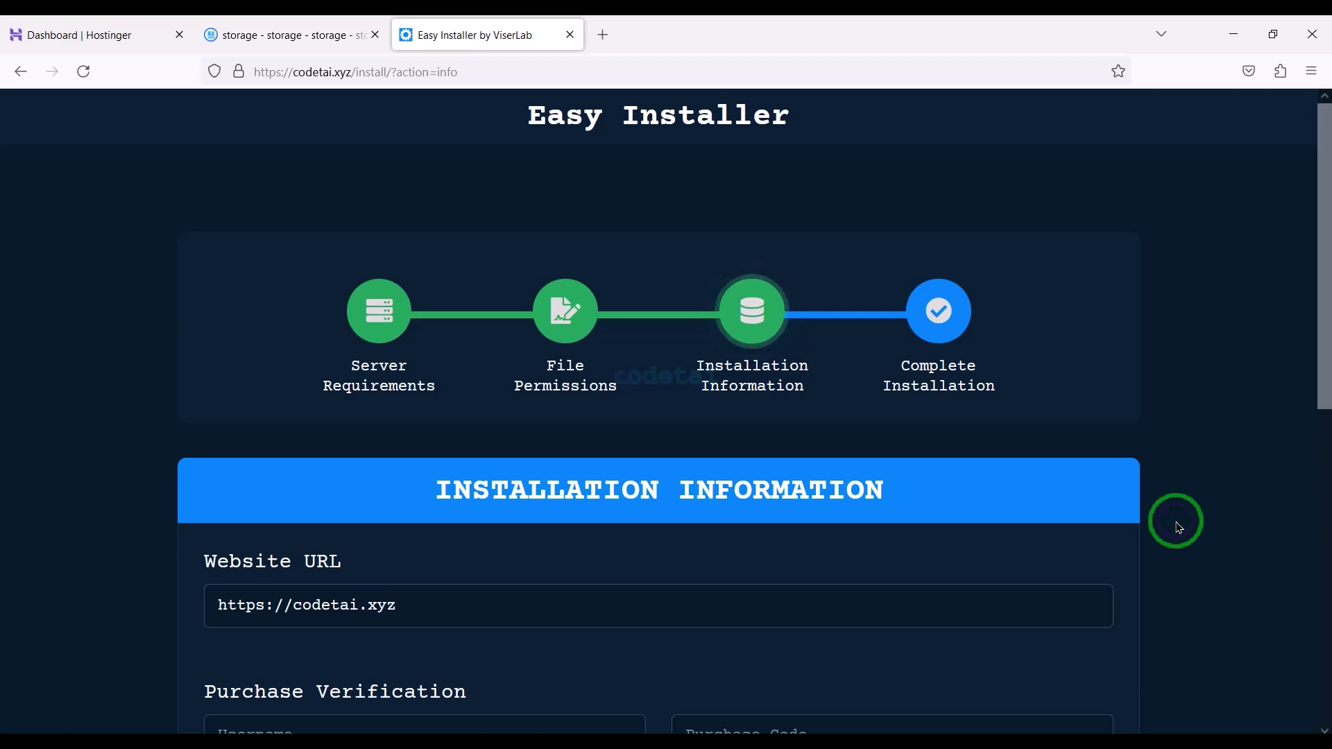
scroll(1034, 565, "down", 8)
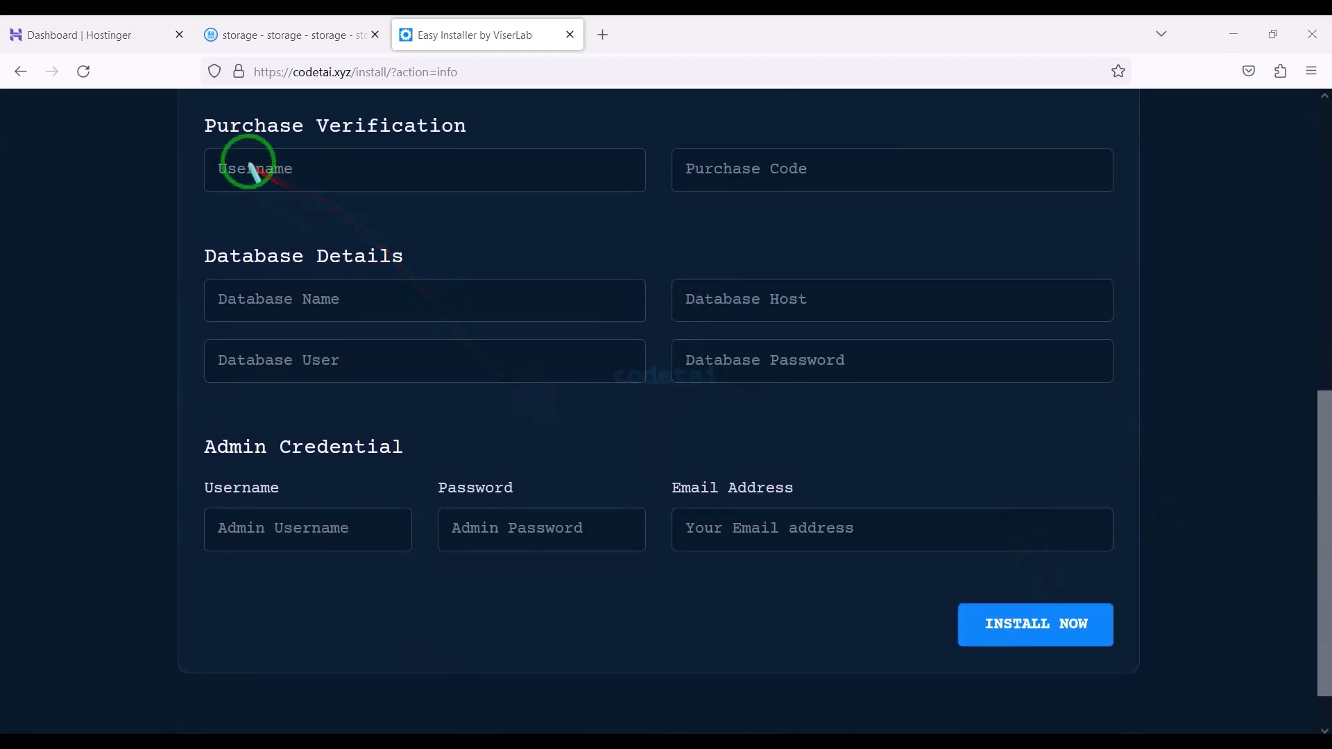
mouse_move(189, 107)
left_mouse_down()
mouse_move(1056, 206)
mouse_move(1076, 220)
mouse_move(1133, 208)
left_mouse_up()
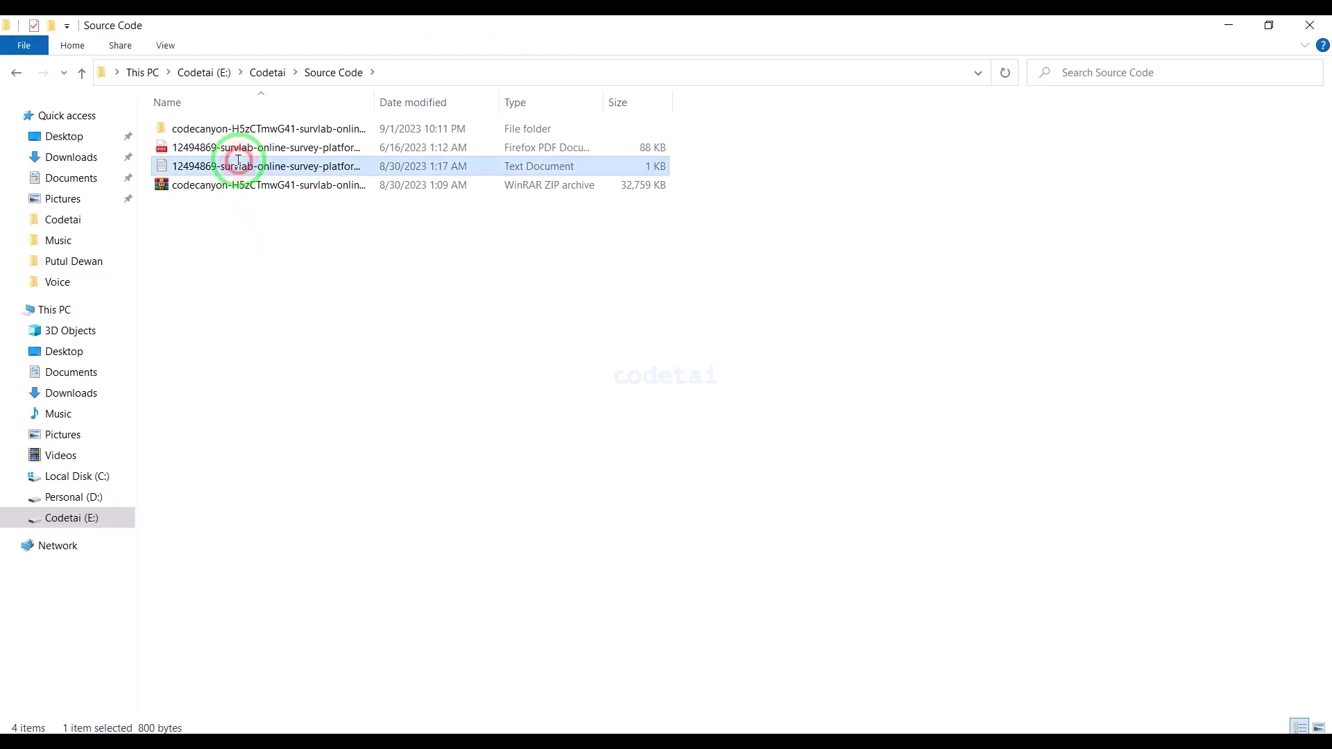
Step: Copy the Item Purchase Code from the licence certificate text file
double_click(238, 164)
mouse_move(132, 415)
left_mouse_down()
mouse_move(68, 451)
mouse_move(307, 457)
left_mouse_up()
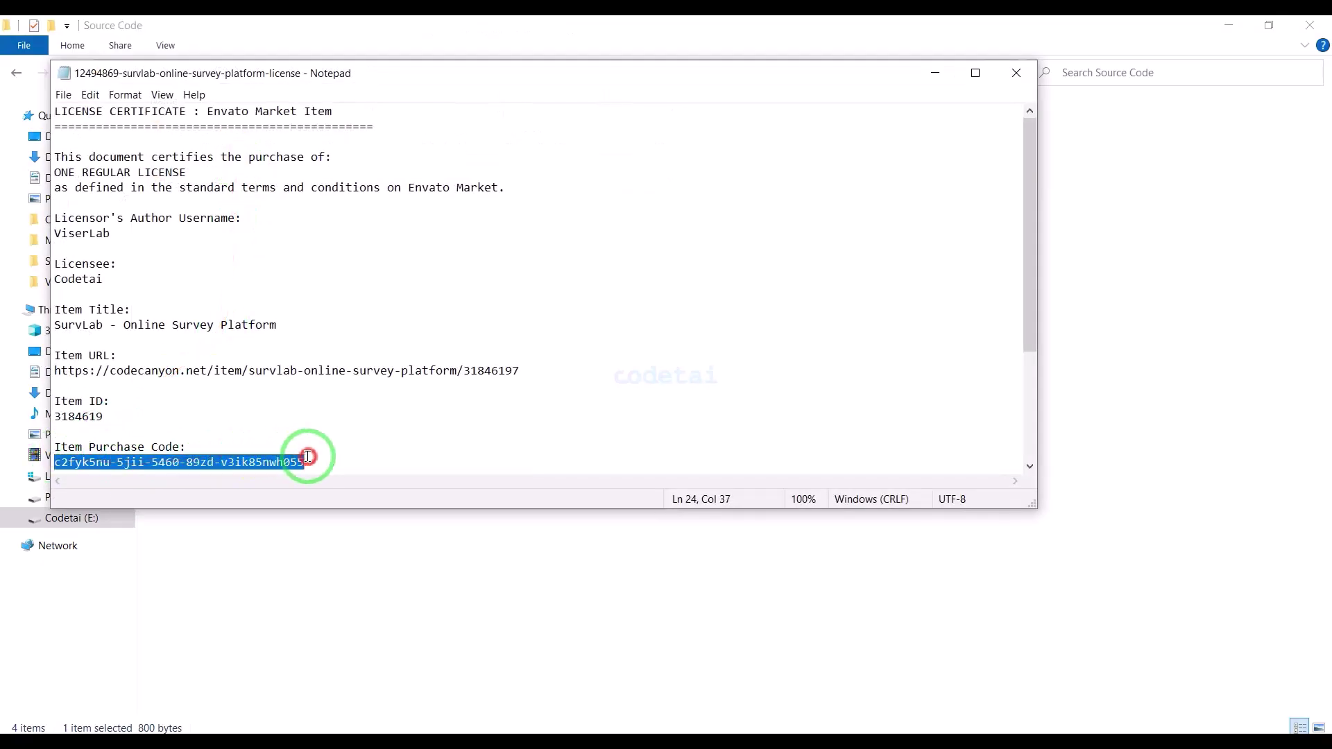
right_click(283, 458)
left_click(315, 506)
left_click(1006, 71)
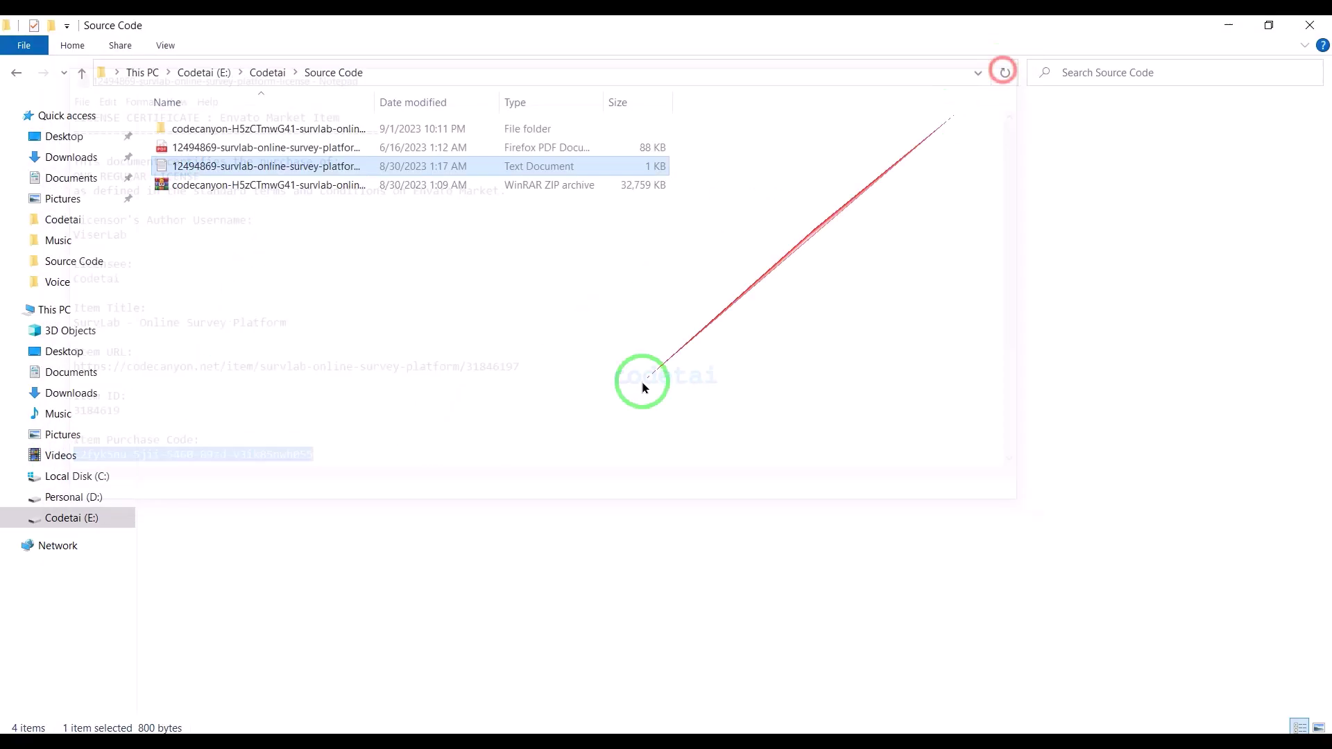
left_click(394, 725)
Step: Paste the purchase code, enter the buyer username, and zoom the page to 120%
left_click(694, 167)
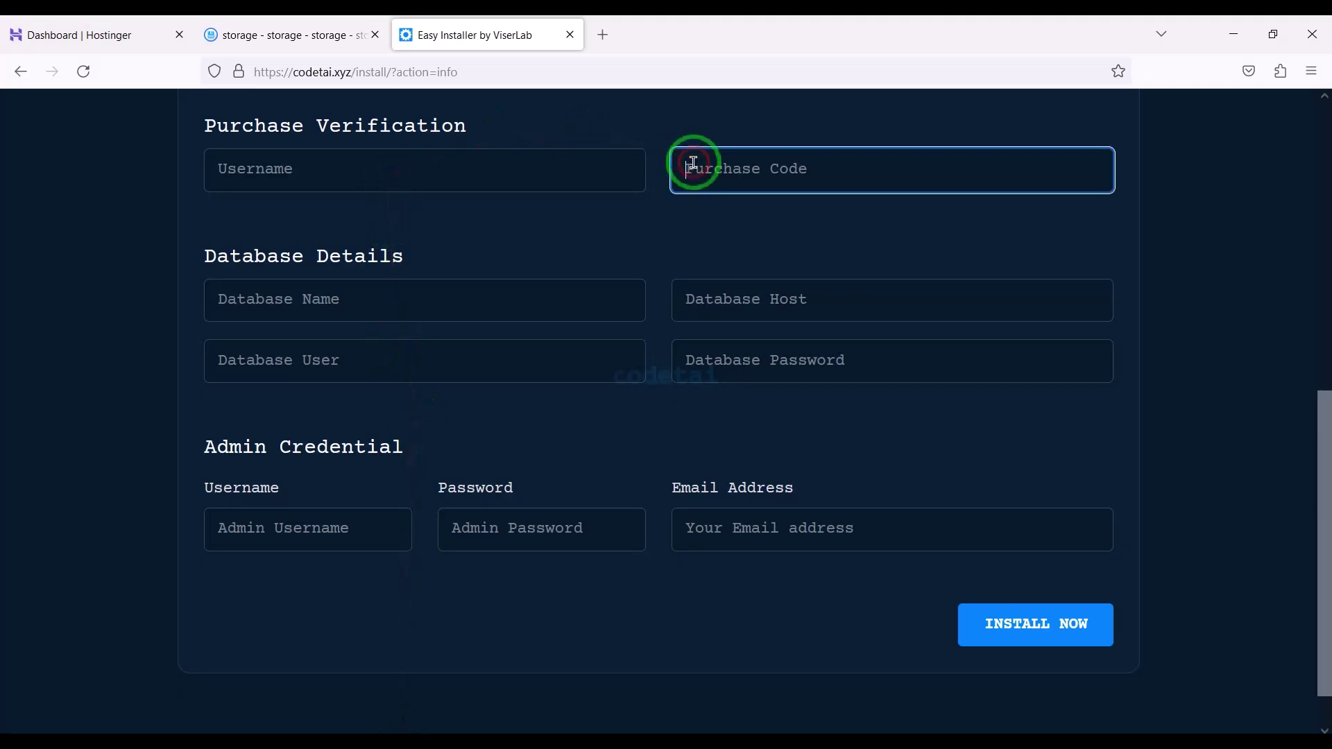
key("ctrl+v")
left_click(539, 150)
type("c")
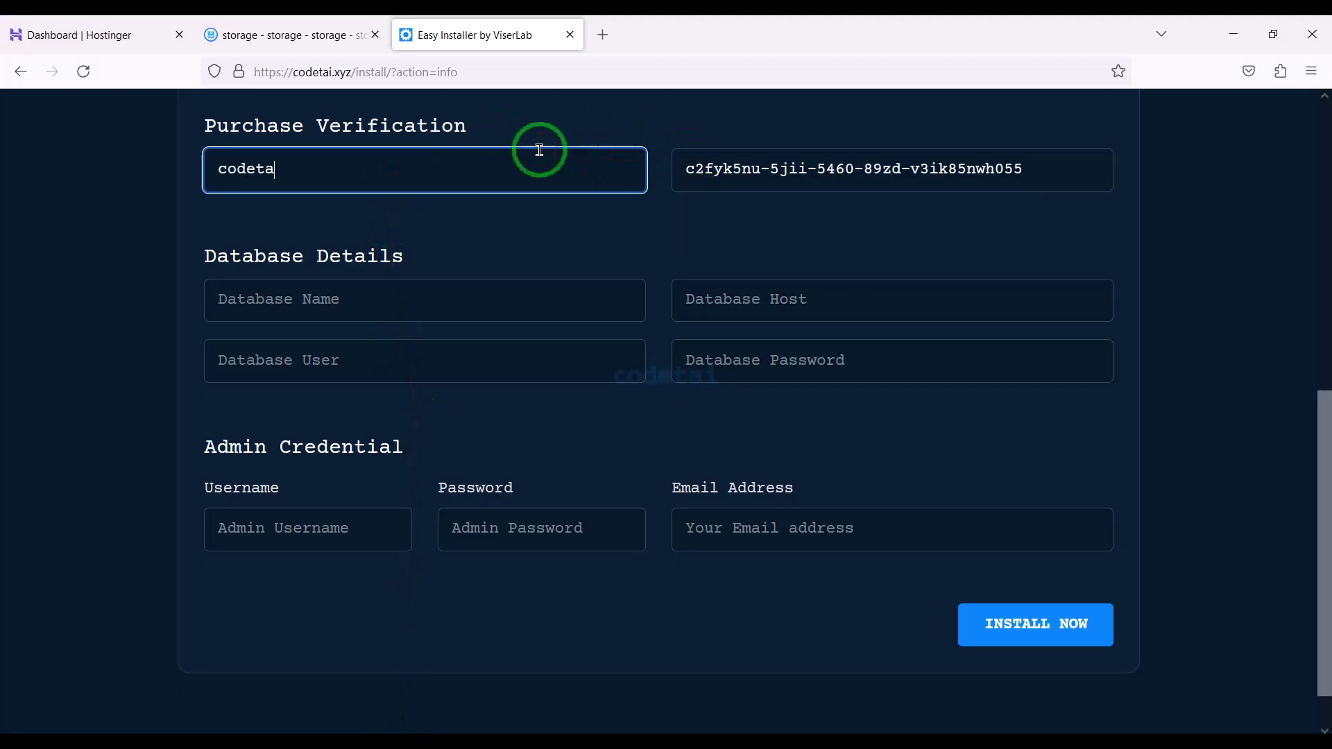
type("odetai")
key("ctrl+plus")
key("ctrl+plus")
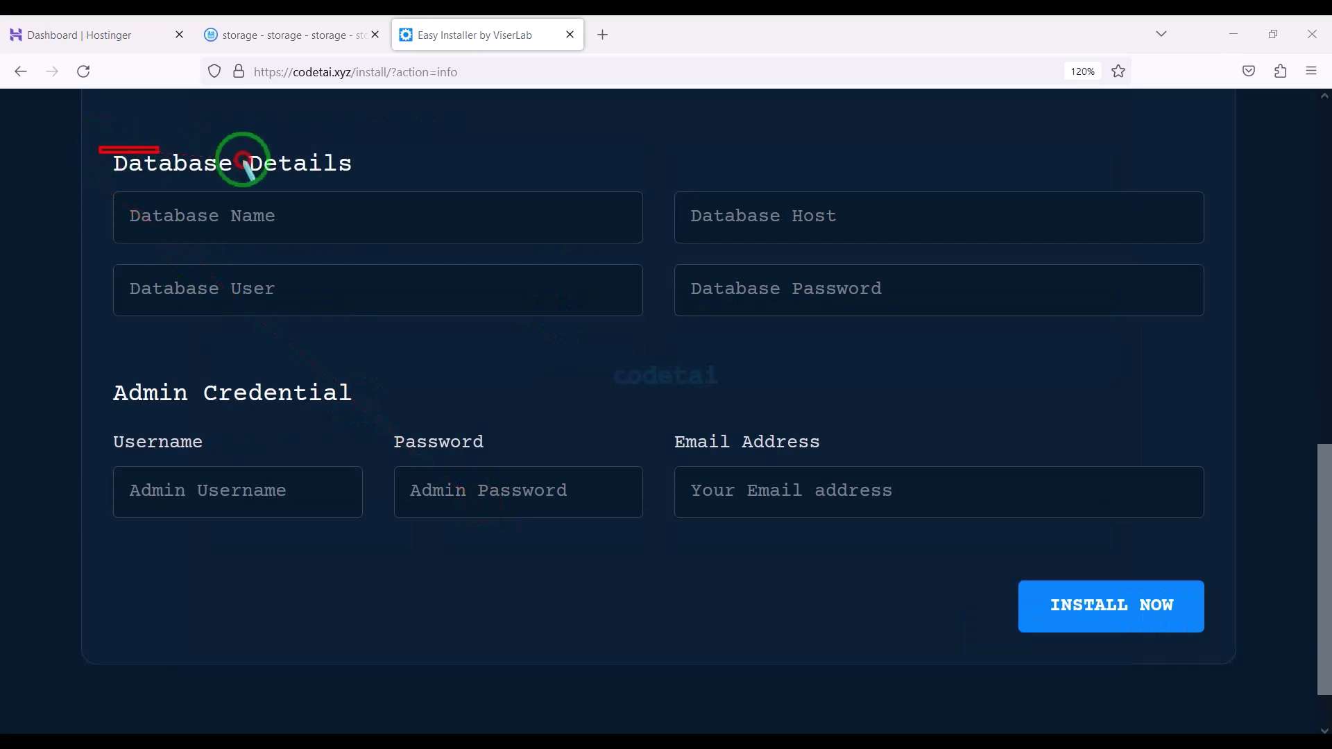
mouse_move(243, 160)
left_mouse_down()
mouse_move(607, 252)
mouse_move(1215, 345)
left_mouse_up()
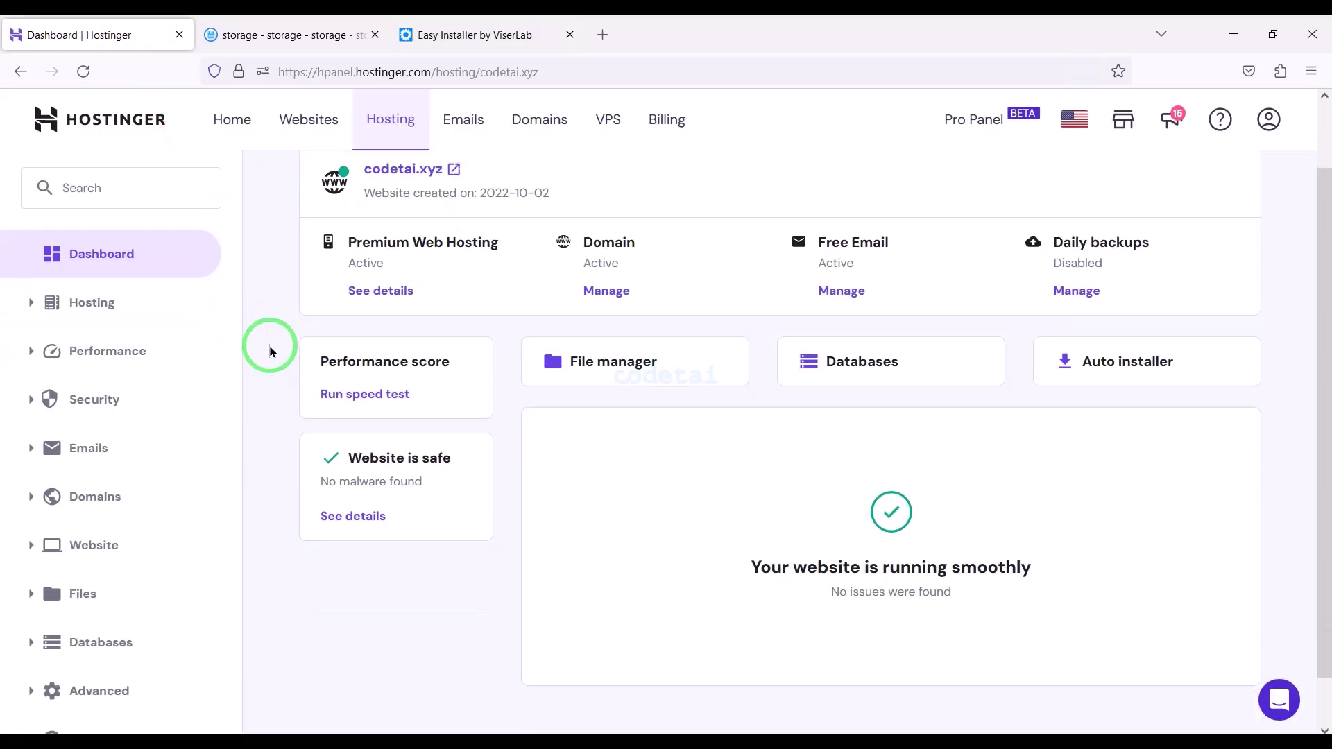
Step: In MySQL database management, enter database codetai and user usercodetai with a generated password
scroll(269, 344, "down", 2)
left_click(130, 580)
left_click(125, 535)
left_click(686, 285)
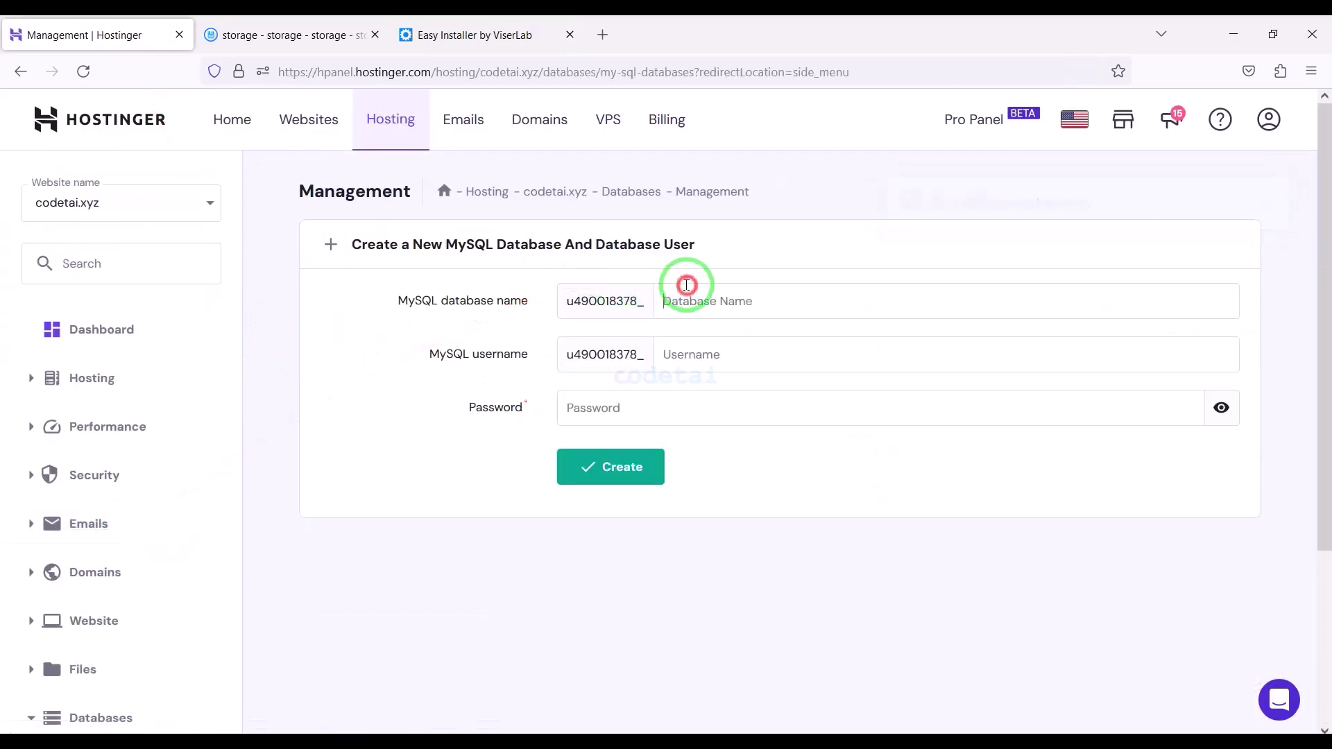
left_click(686, 351)
type("usercodetai")
left_click(1173, 407)
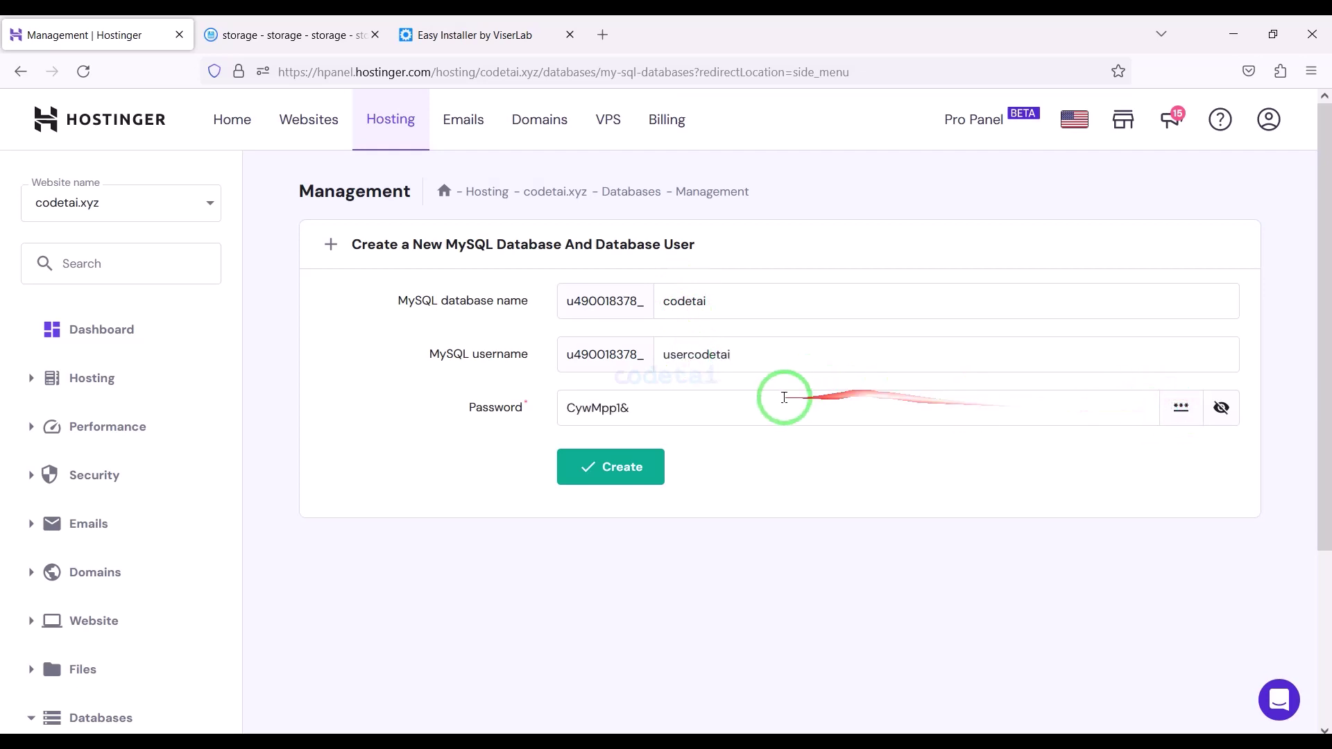
Step: Copy the generated password into the installer's Database Password field
left_click_drag(666, 406, 491, 410)
key("ctrl+c")
left_click(475, 35)
left_click(770, 300)
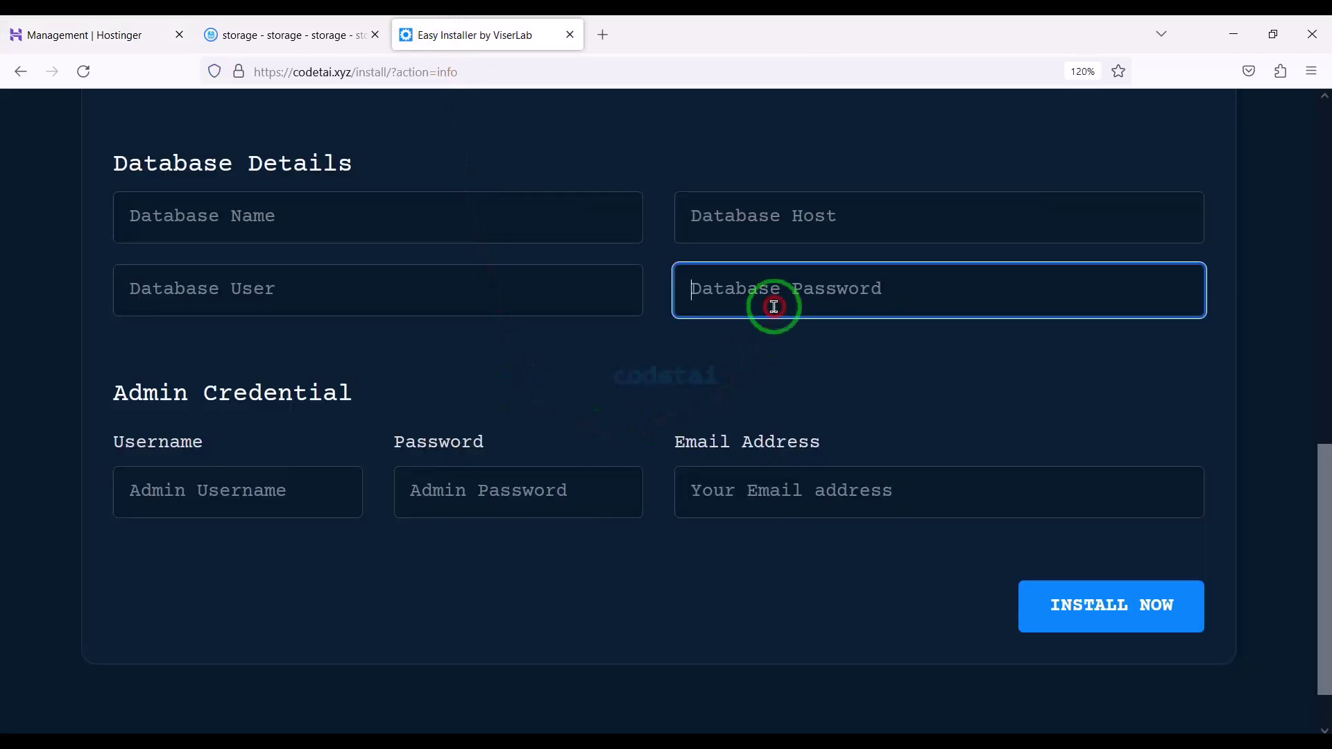
key("ctrl+v")
Step: Create the database and user, then select the new database's full name
left_click(105, 35)
left_click(632, 458)
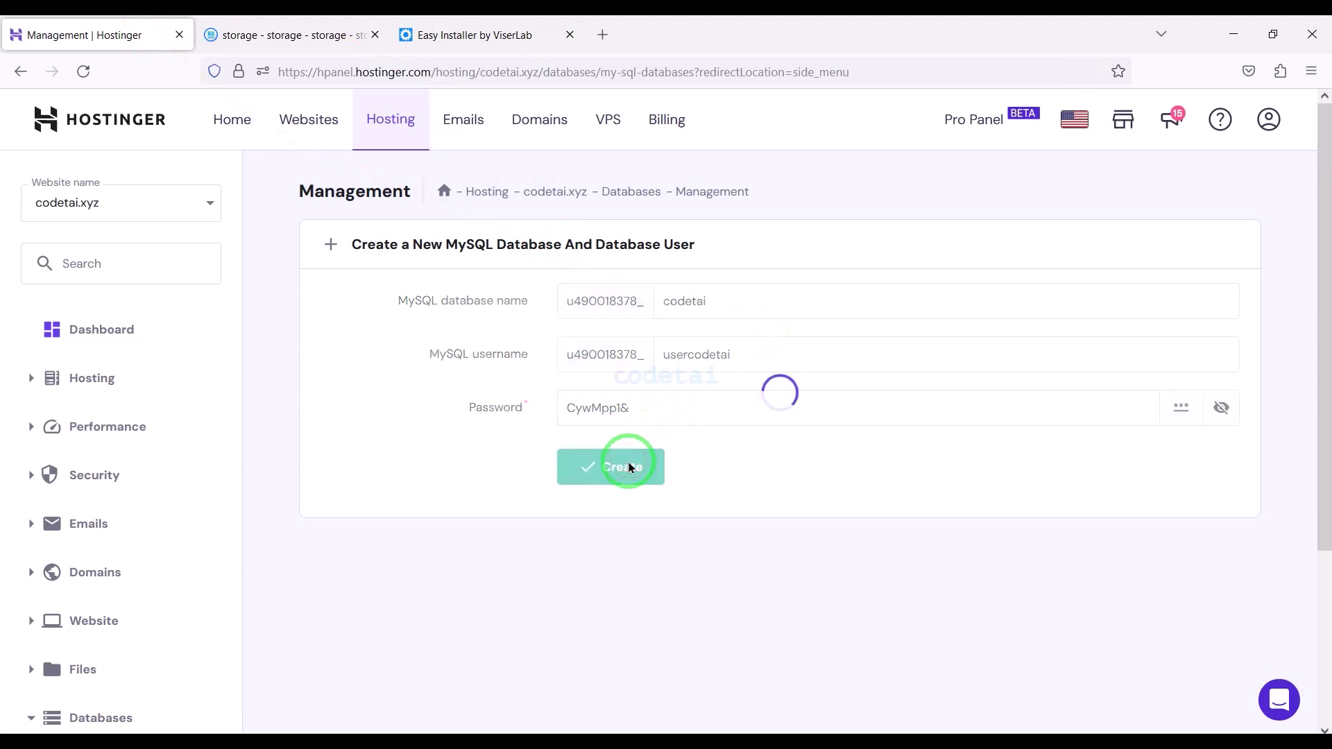
scroll(487, 488, "down", 3)
left_click_drag(488, 488, 342, 475)
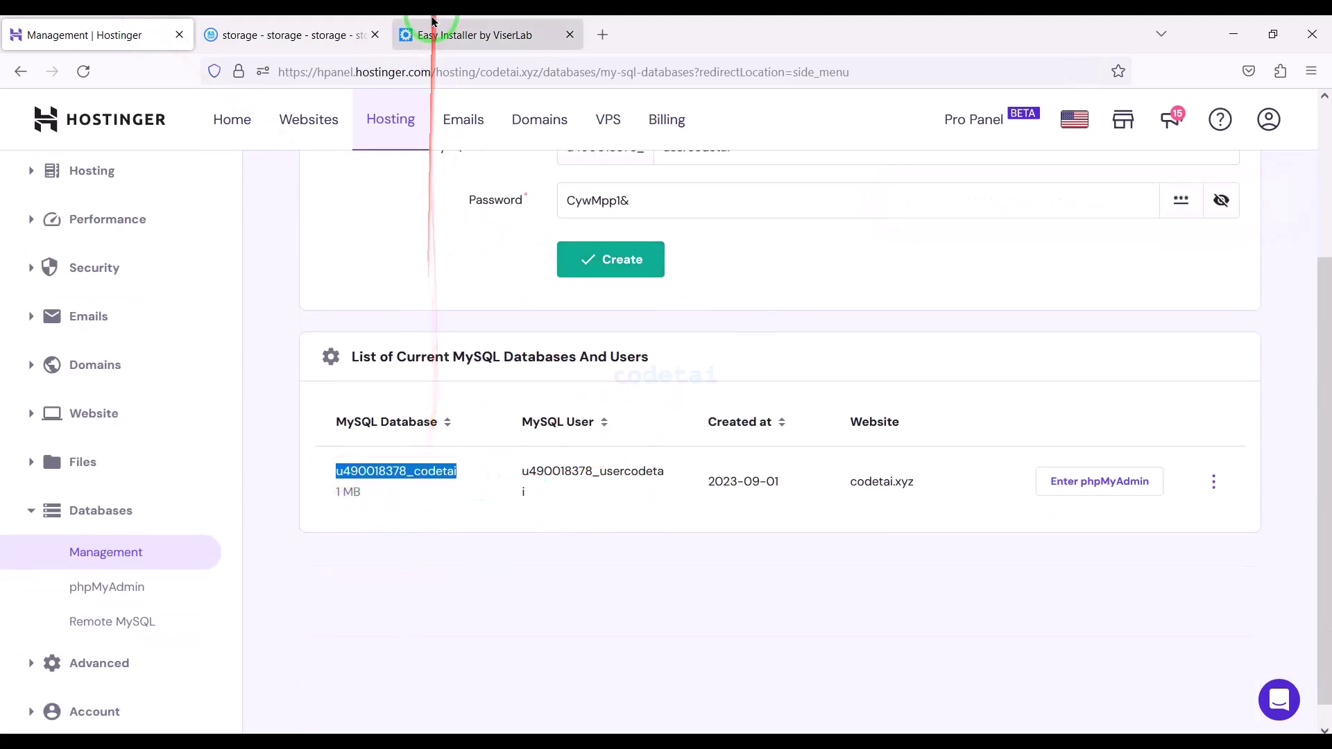
left_click(458, 34)
Step: Fill the installer's Database Name and Database User with the full MySQL names
left_click(308, 222)
key("ctrl+v")
key("ctrl+b")
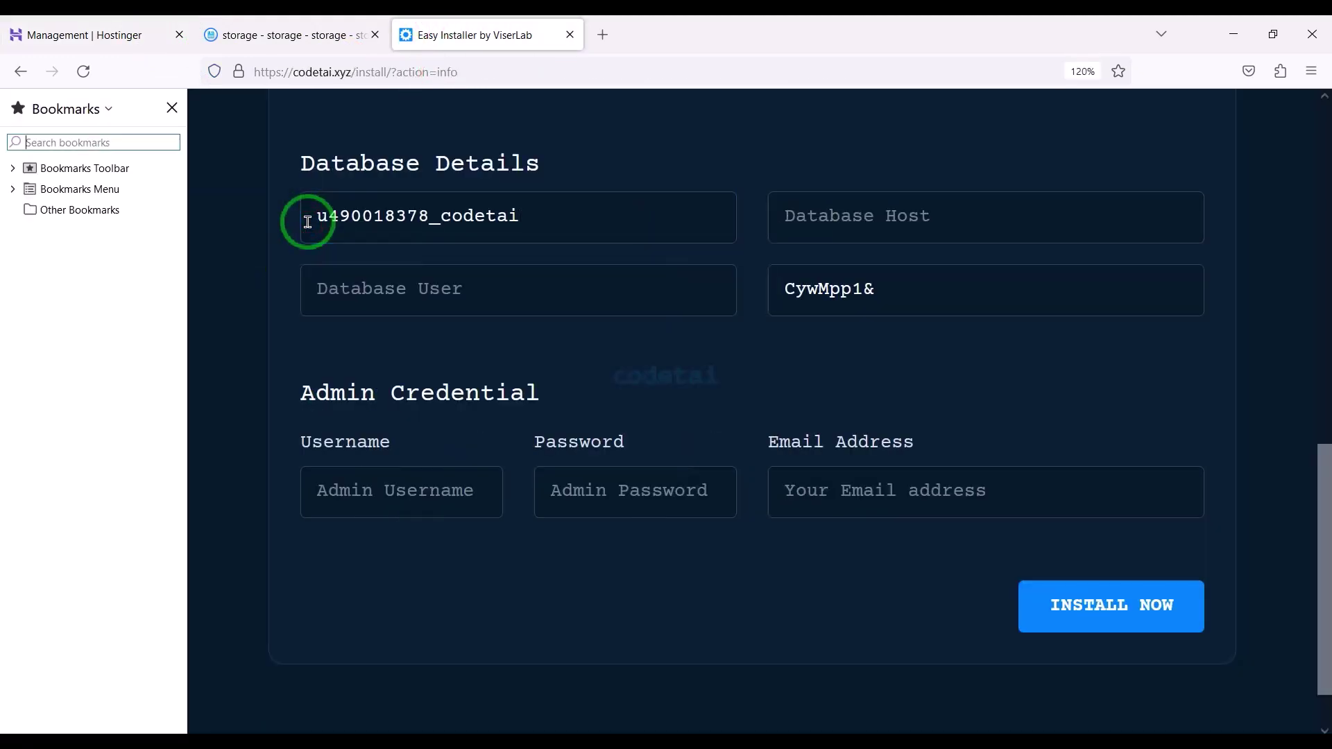
key("ctrl+b")
left_click(142, 33)
double_click(523, 472)
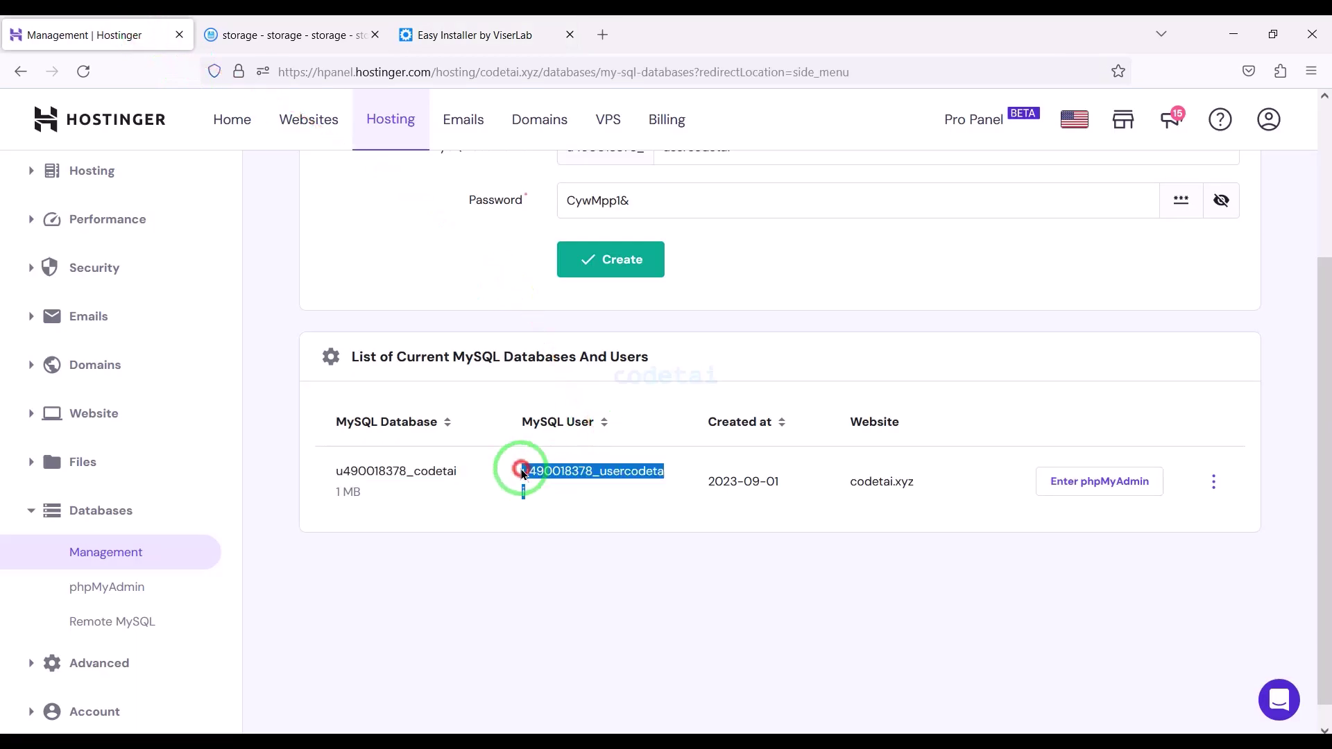
key("ctrl+c")
left_click(458, 35)
left_click(511, 285)
key("ctrl+v")
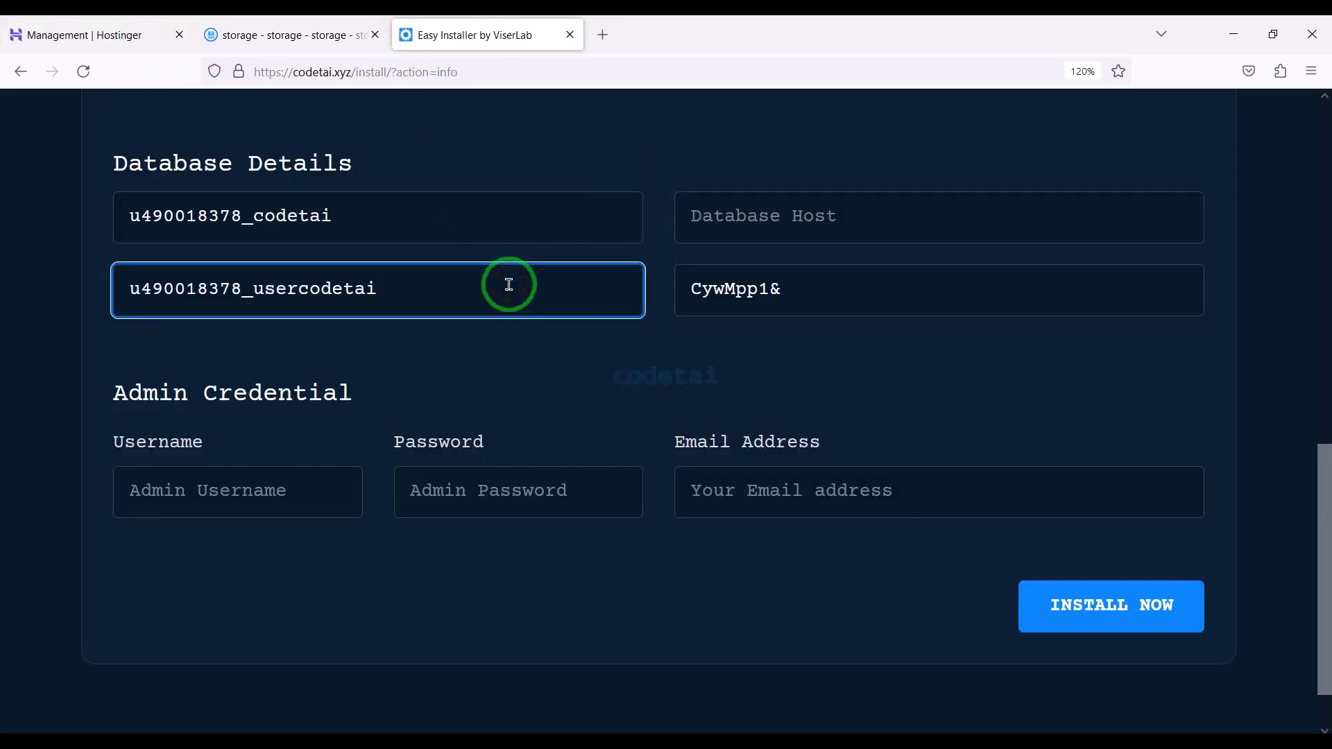
left_click(749, 220)
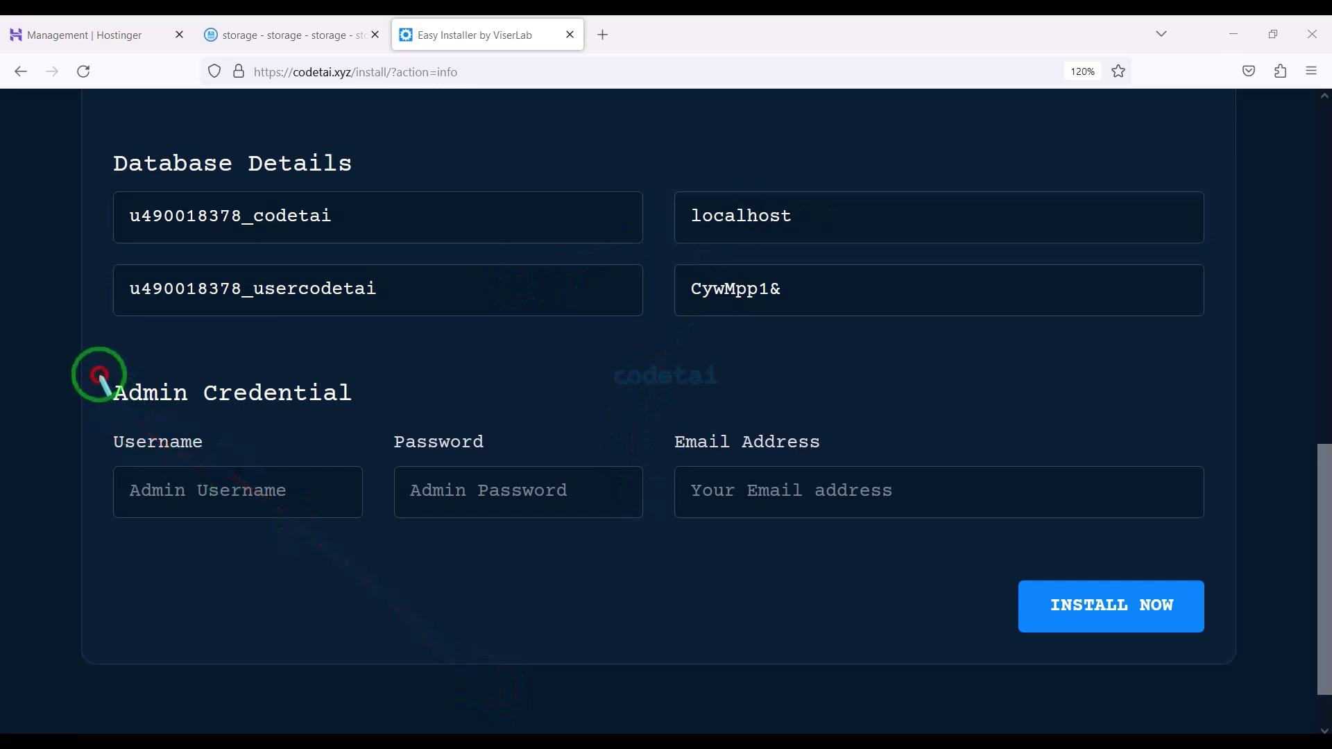
Step: Enter the admin username, password and e-mail, and run the installation
mouse_move(99, 374)
left_mouse_down()
mouse_move(660, 485)
mouse_move(1079, 506)
mouse_move(1206, 537)
left_mouse_up()
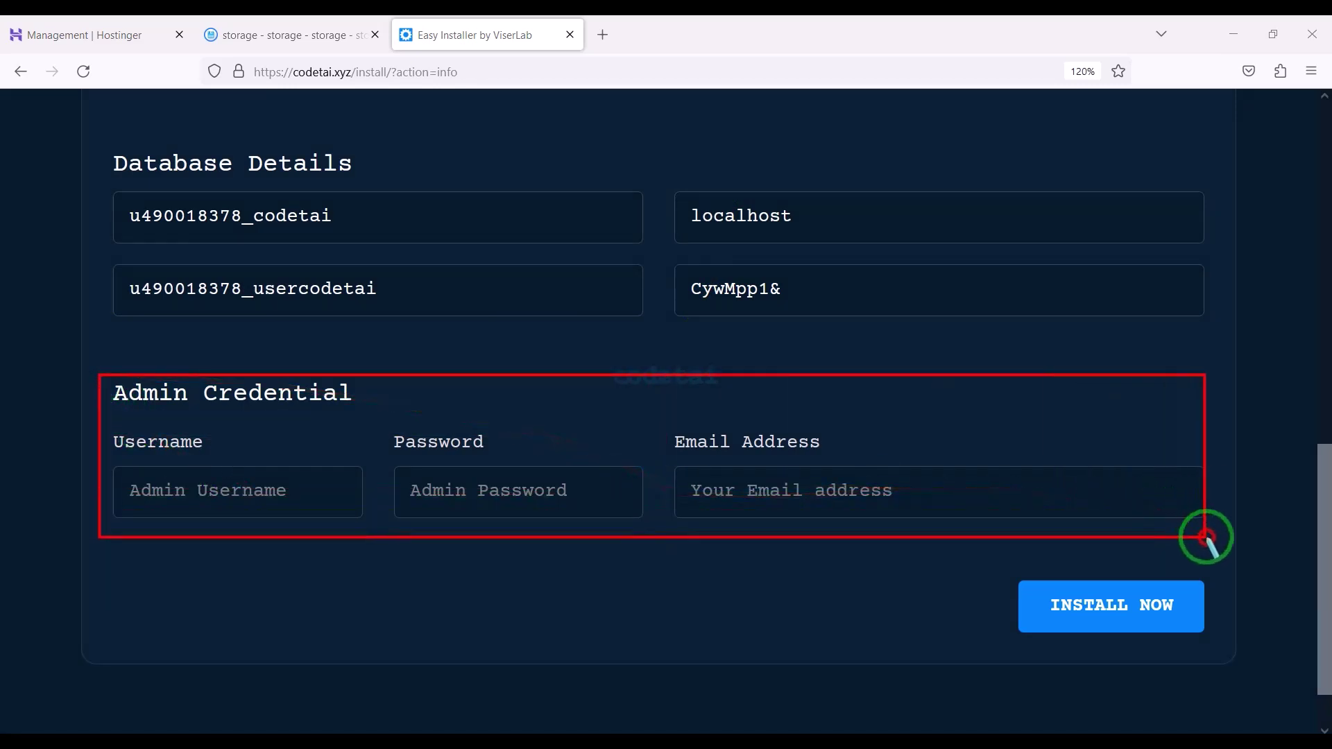
left_click(298, 480)
type("codetai")
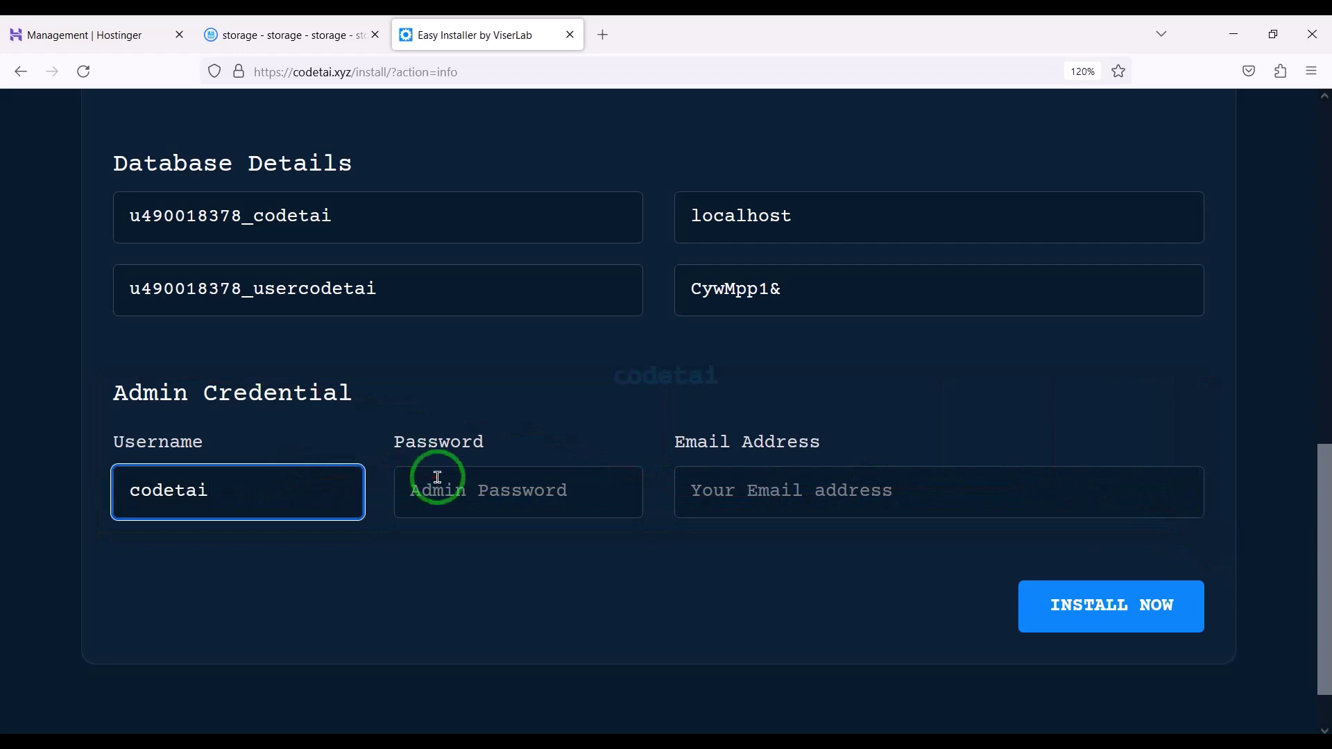
left_click(437, 477)
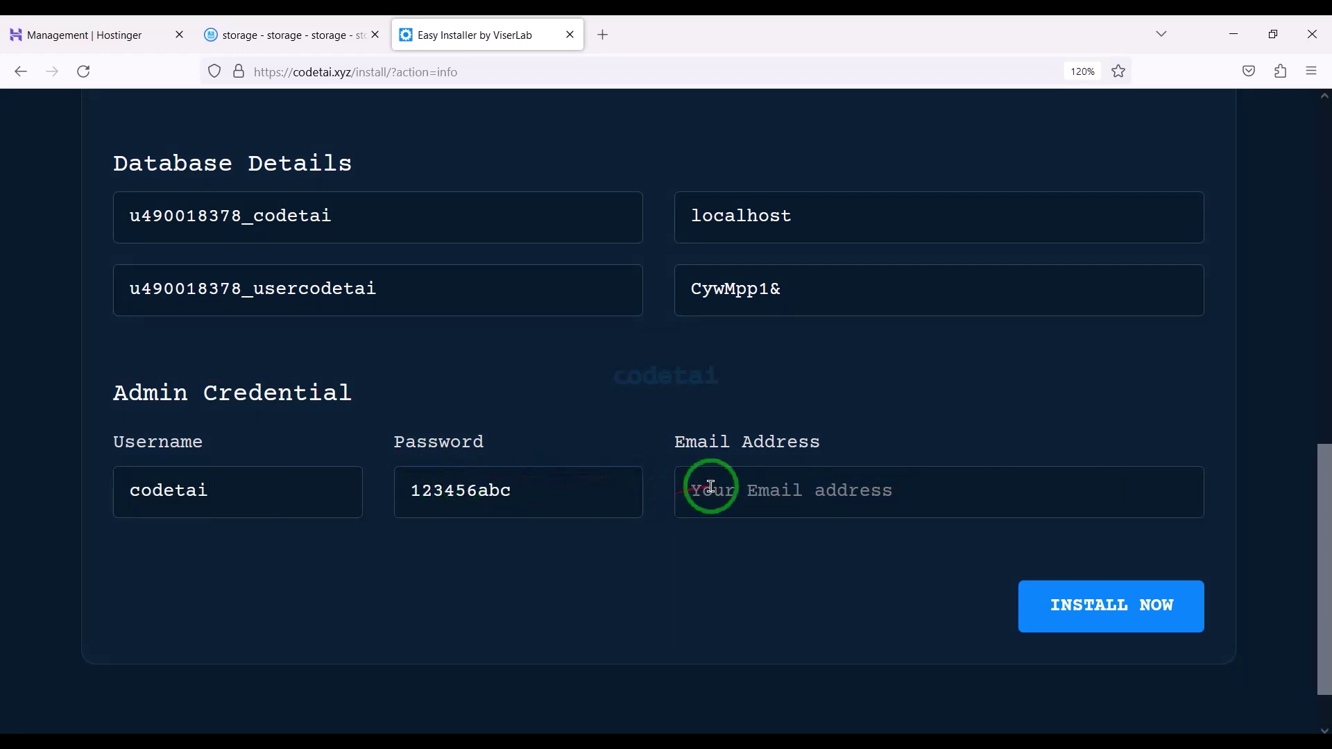
left_click(708, 486)
left_click(711, 526)
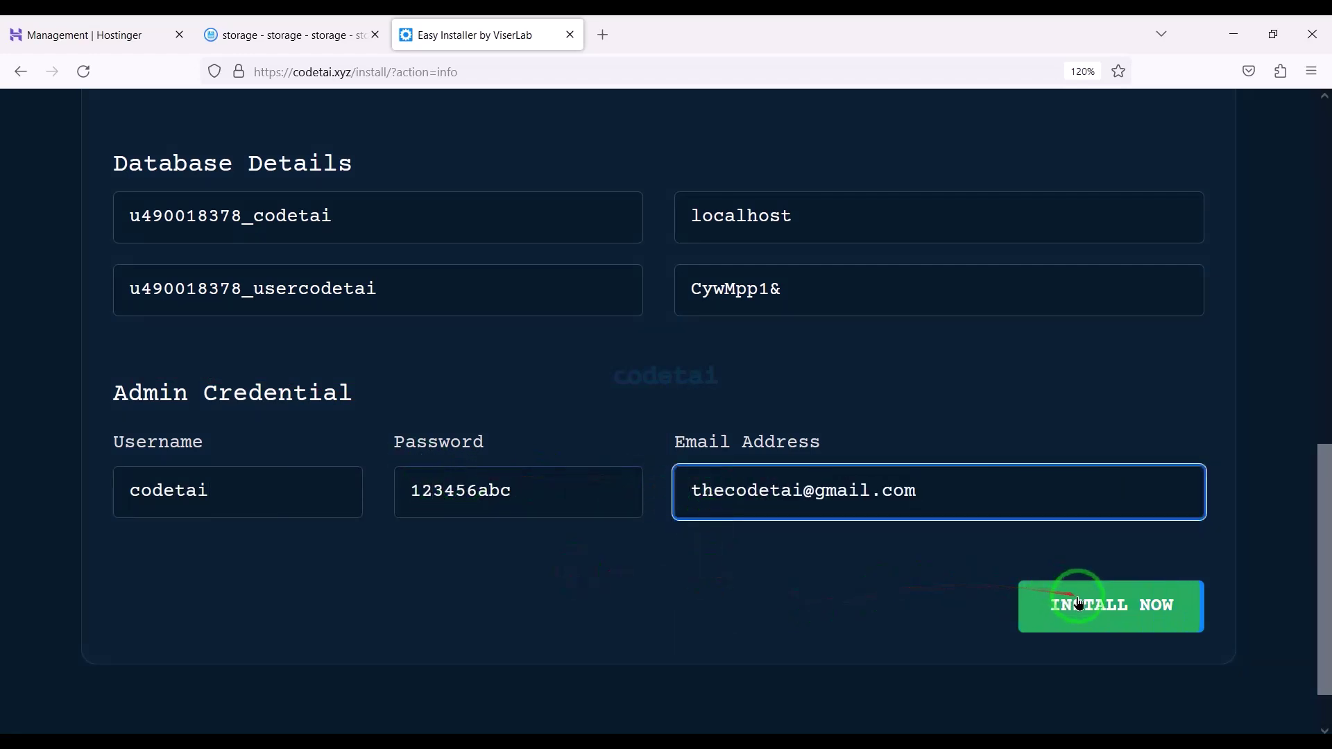
left_click(1119, 615)
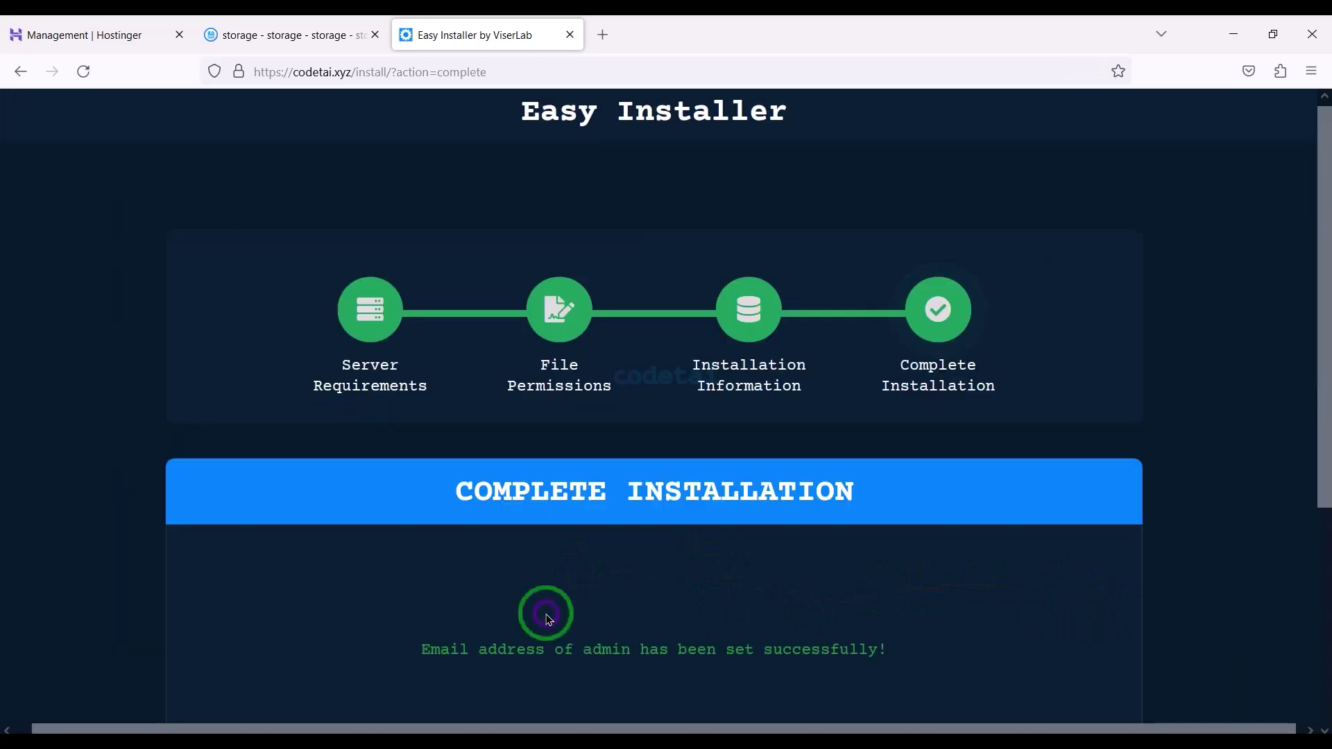
Step: Delete the install folder from public_html
scroll(545, 614, "down", 5)
scroll(548, 618, "up", 1)
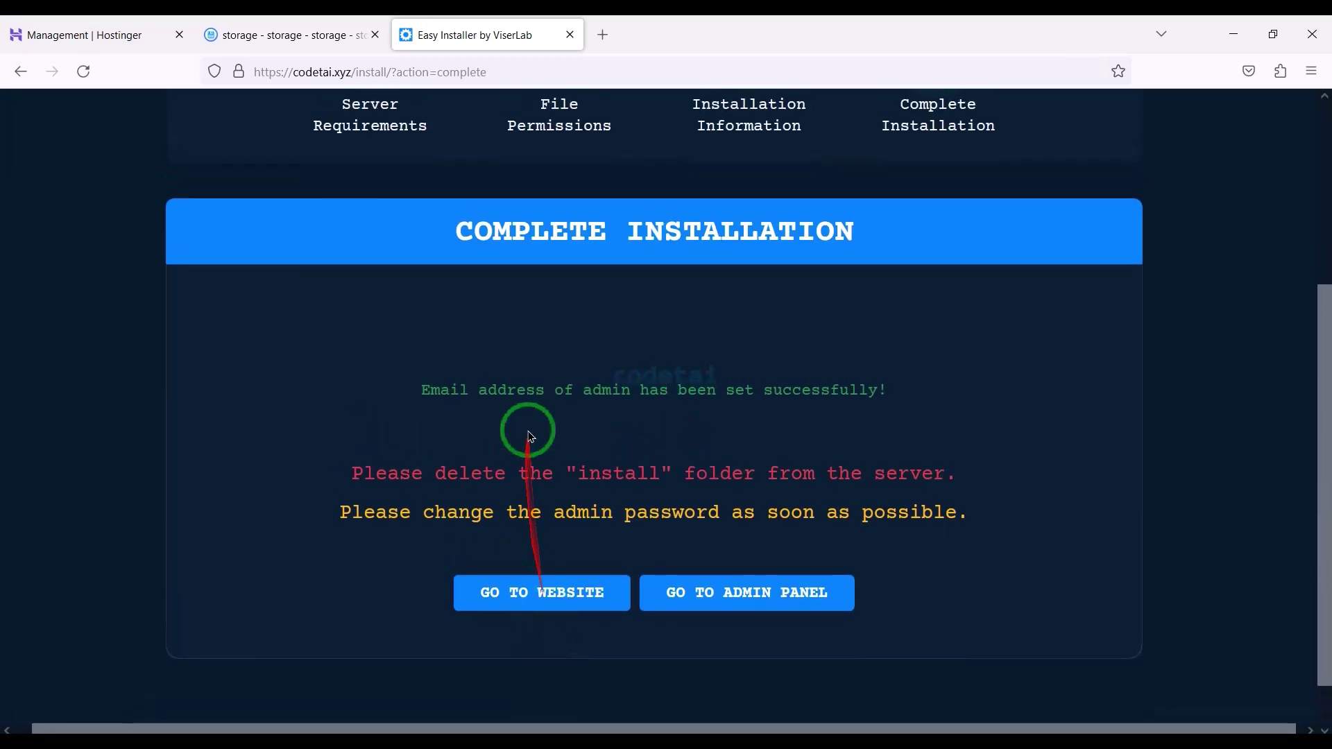
left_click(292, 36)
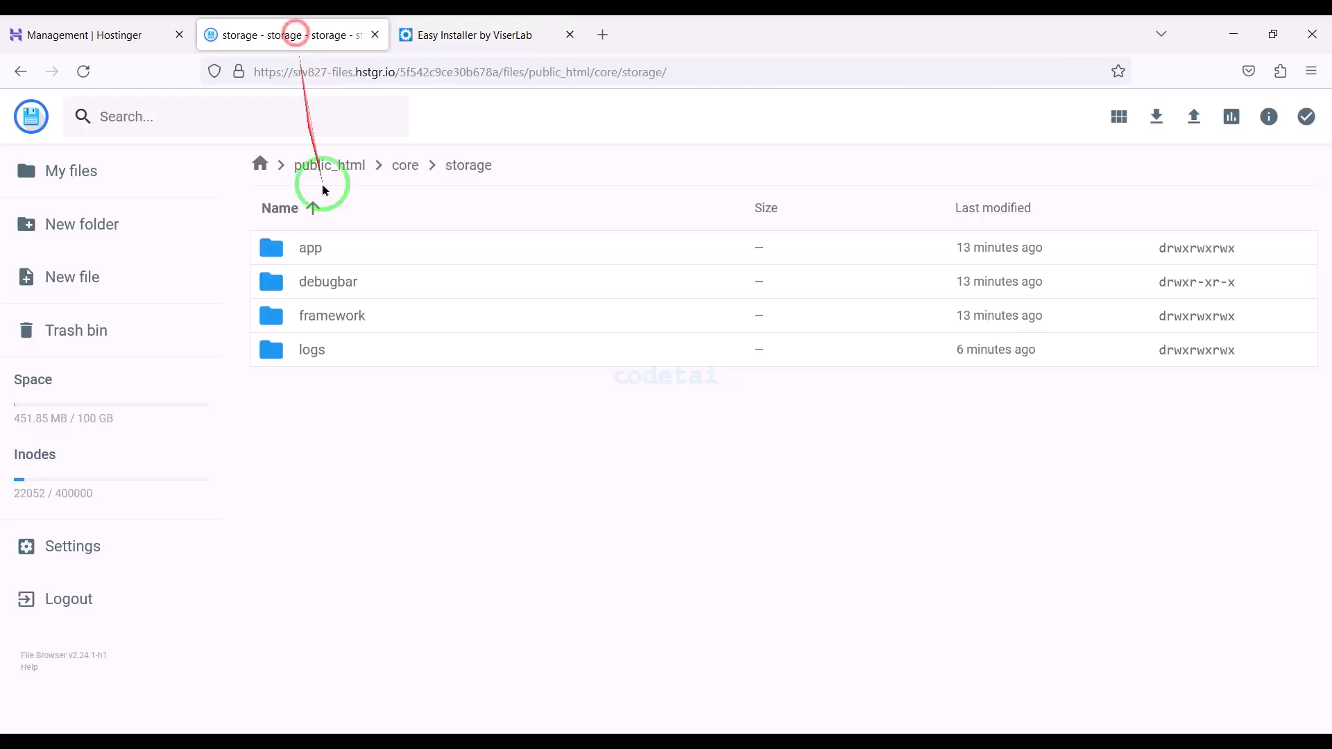
left_click(335, 177)
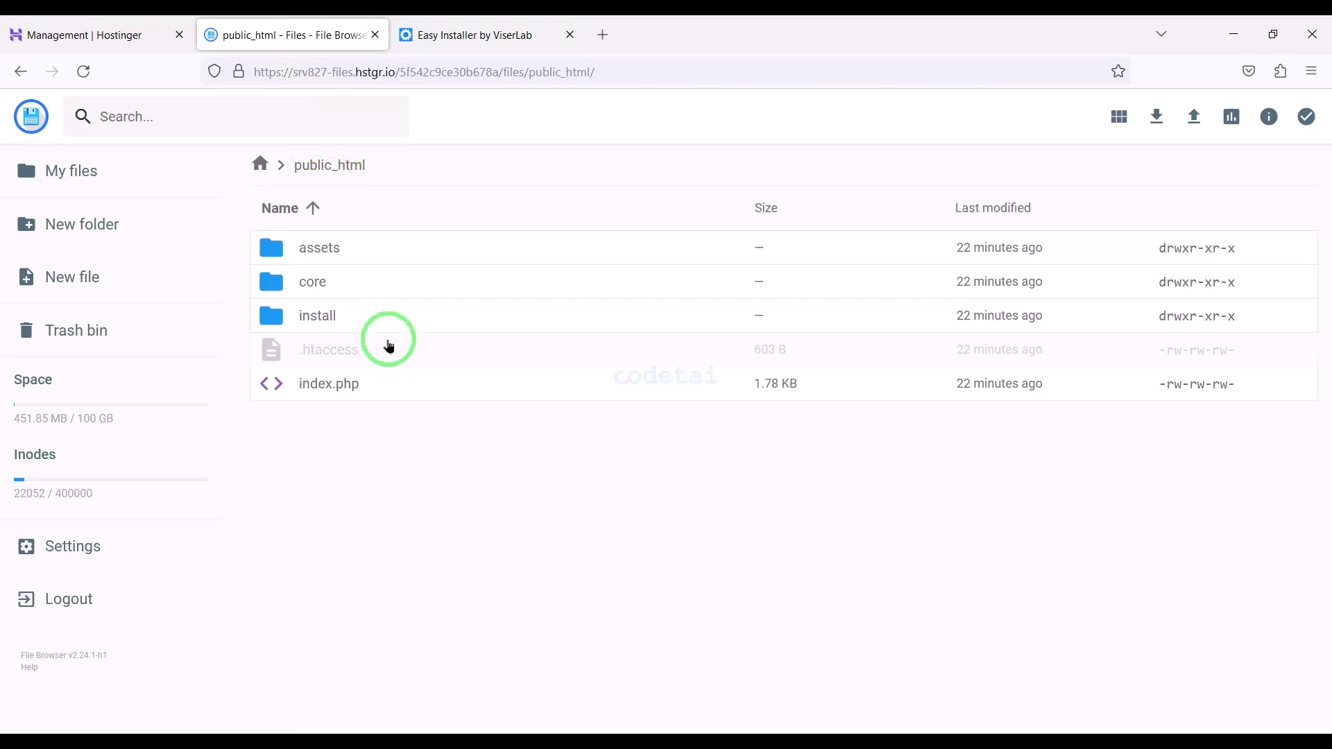
left_click(366, 329)
left_click(1083, 118)
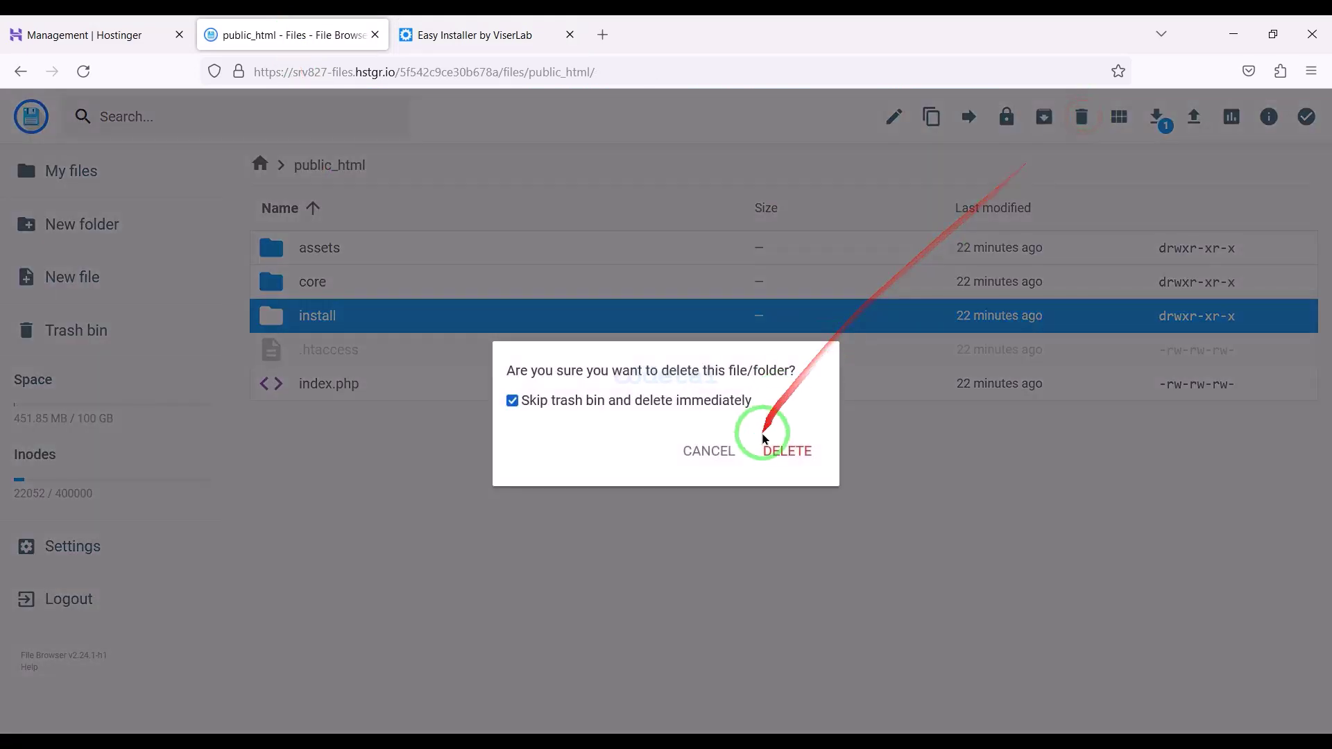
left_click(779, 446)
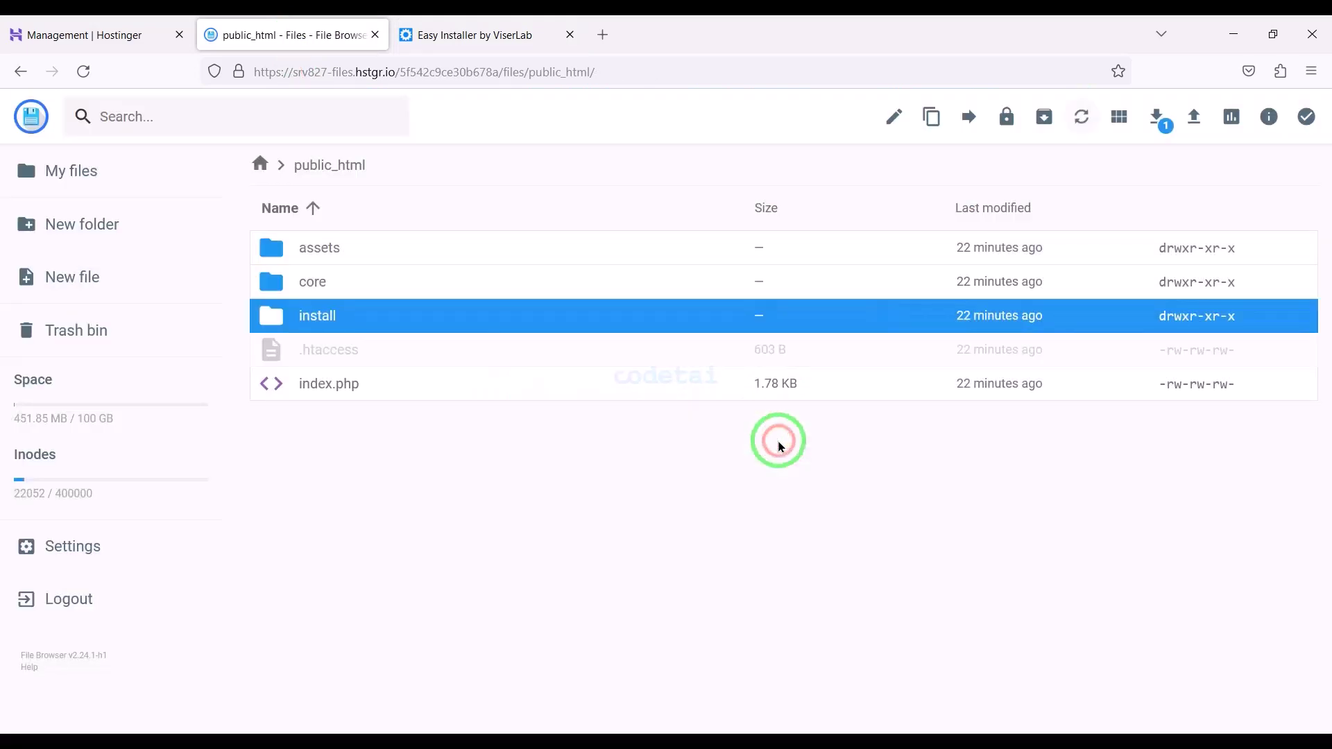
Step: Load the codetai.xyz/admin login page from the installer's completion page
left_click(498, 31)
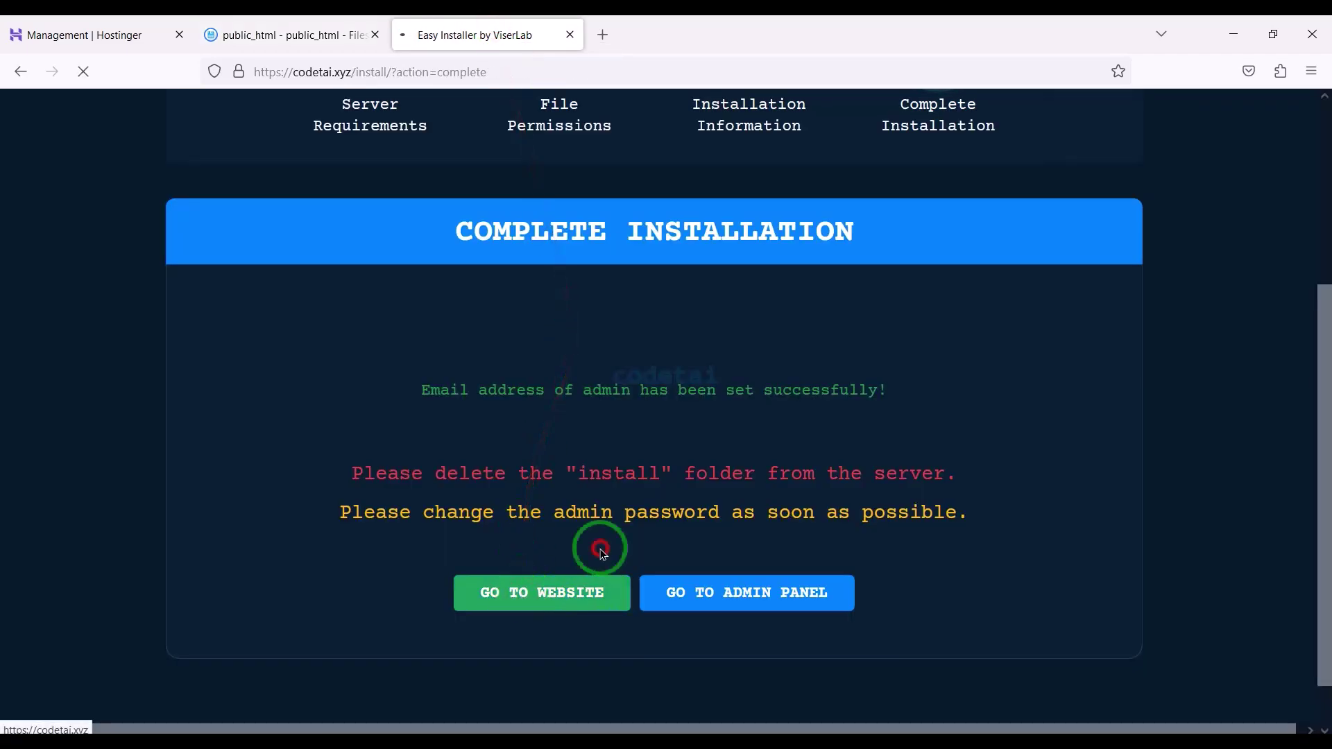
scroll(601, 549, "down", 20)
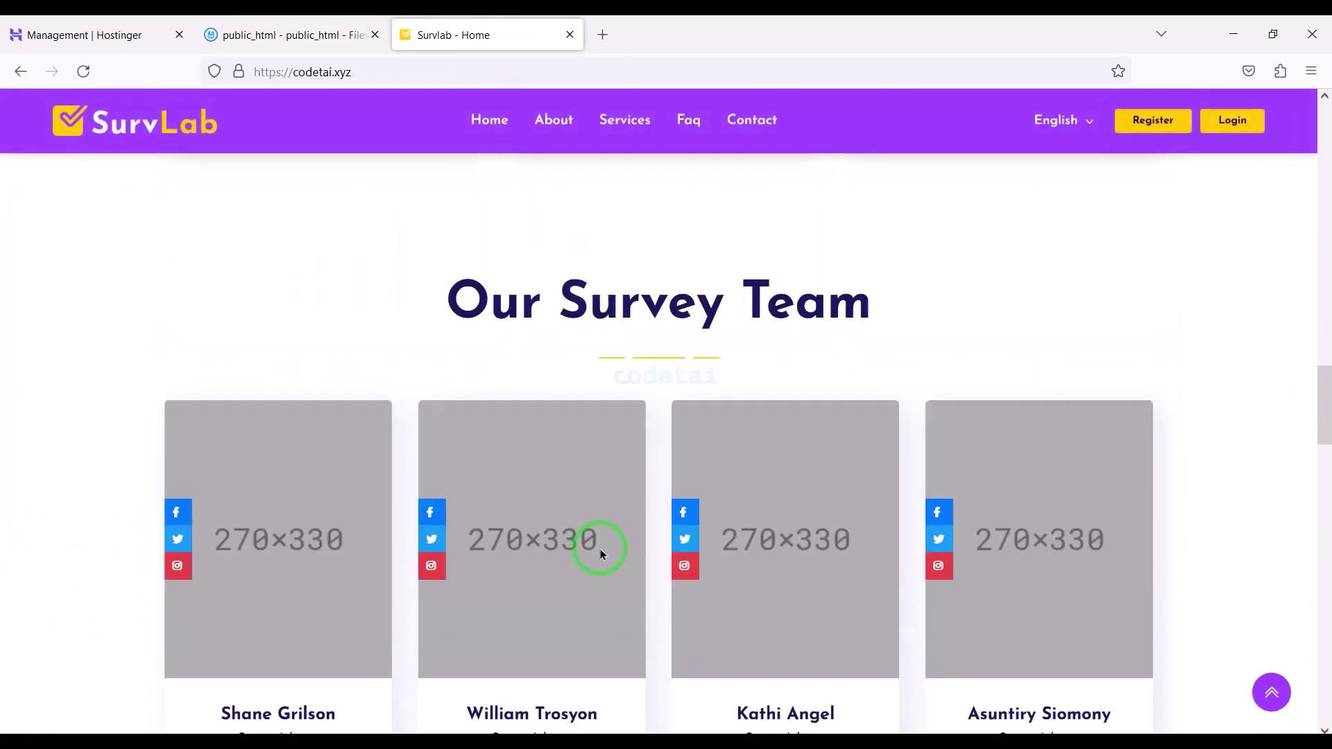
scroll(600, 548, "down", 10)
left_click(428, 70)
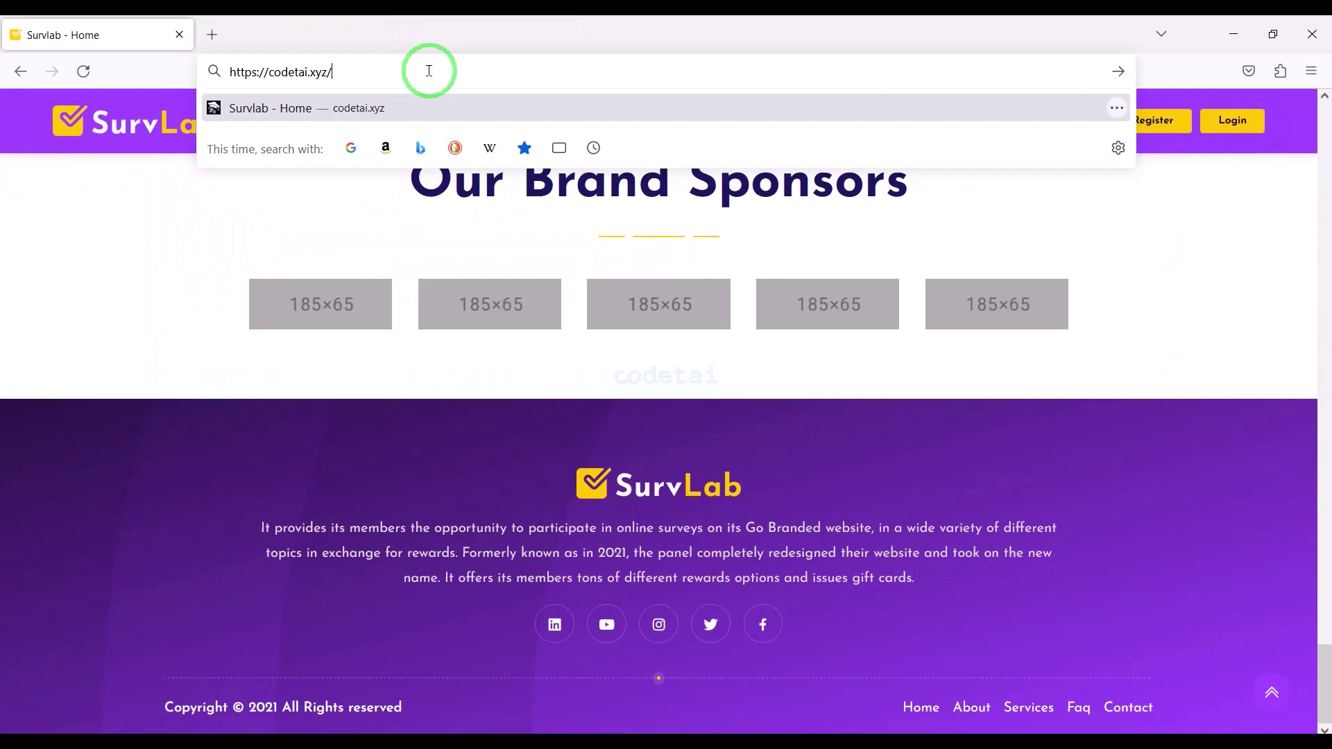
type("admin")
key("Return")
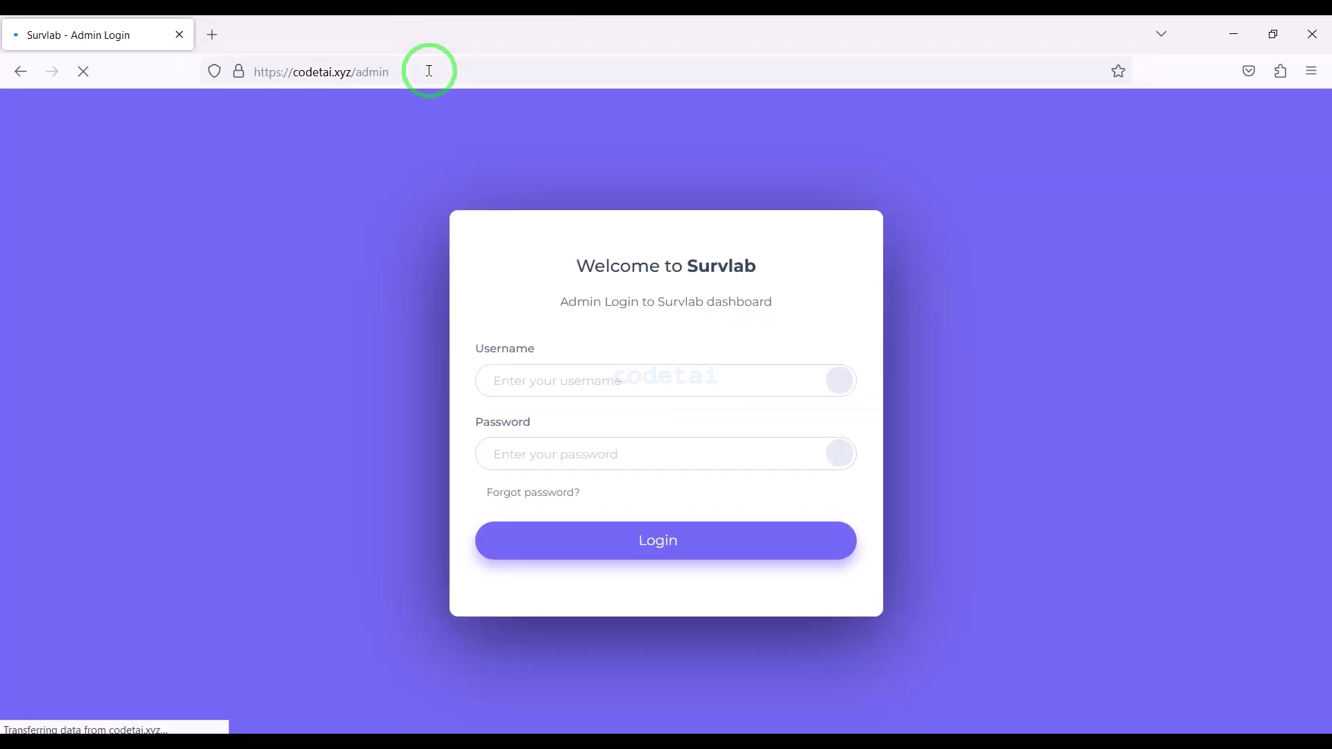
Step: Log in with the admin username and password
left_click(530, 378)
type("codetai")
left_click(519, 409)
left_click(512, 452)
type("••")
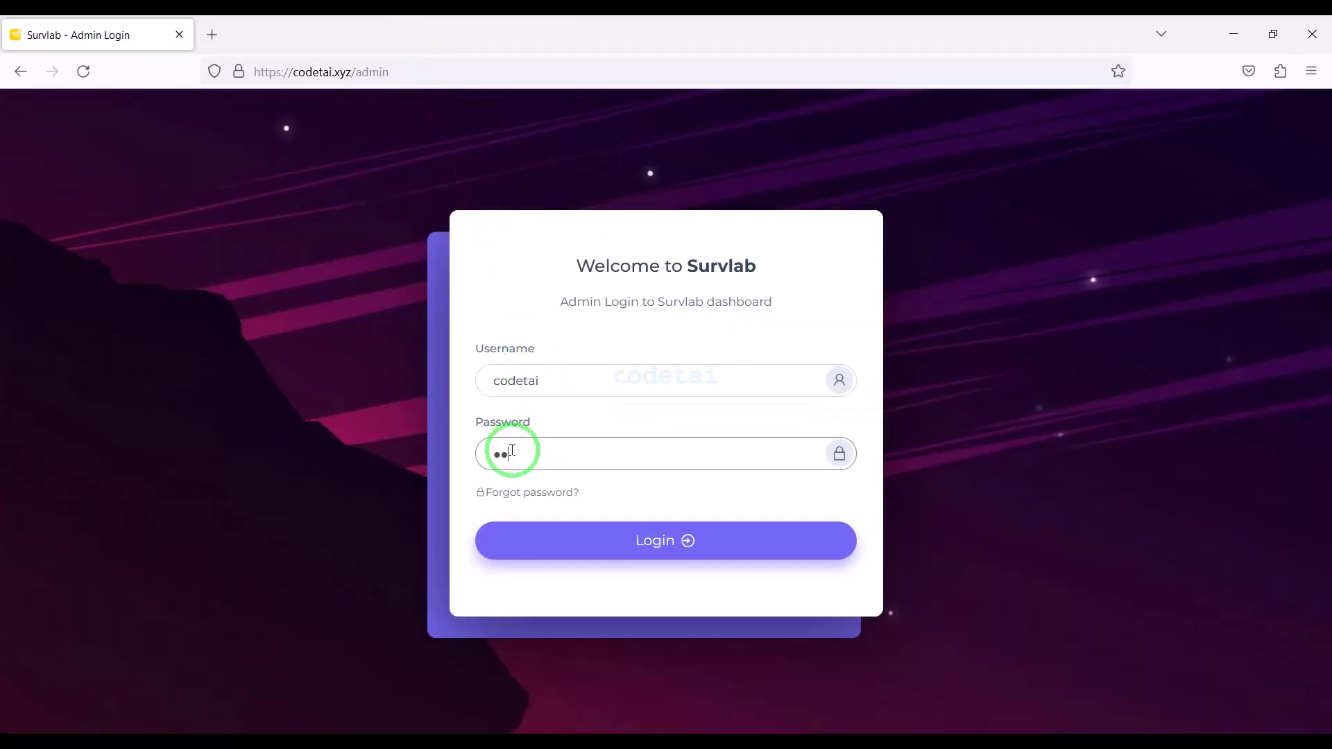
left_click(625, 542)
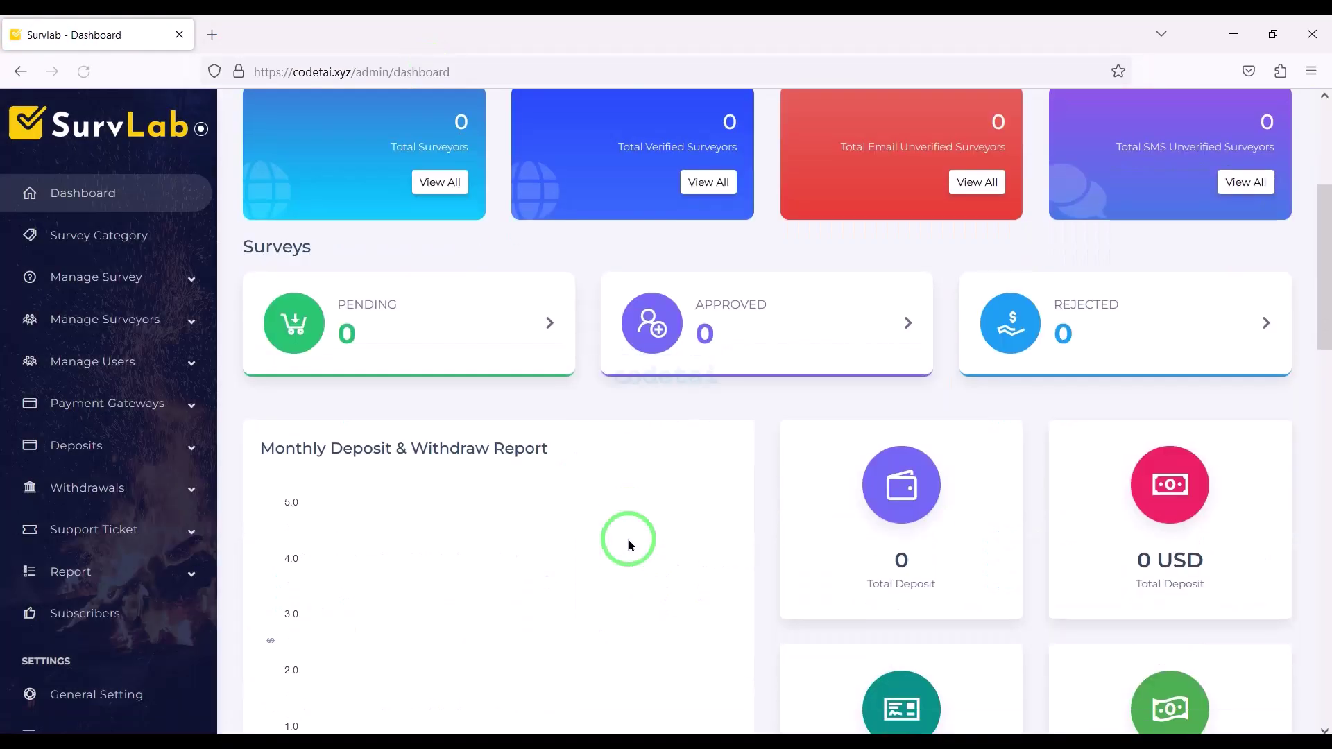
Step: Scroll through the dashboard showing 1 user and zero surveys, deposits and withdrawals
scroll(625, 544, "down", 5)
scroll(630, 544, "down", 15)
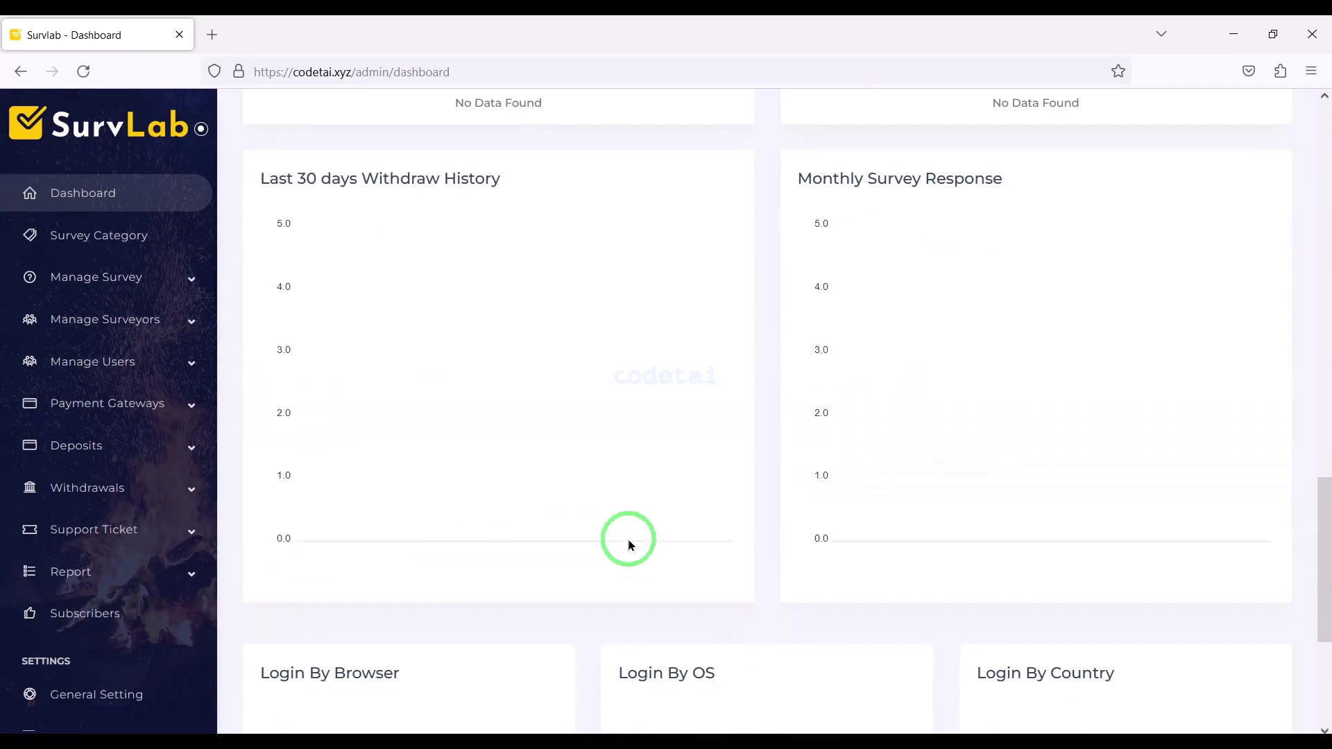
scroll(630, 544, "up", 15)
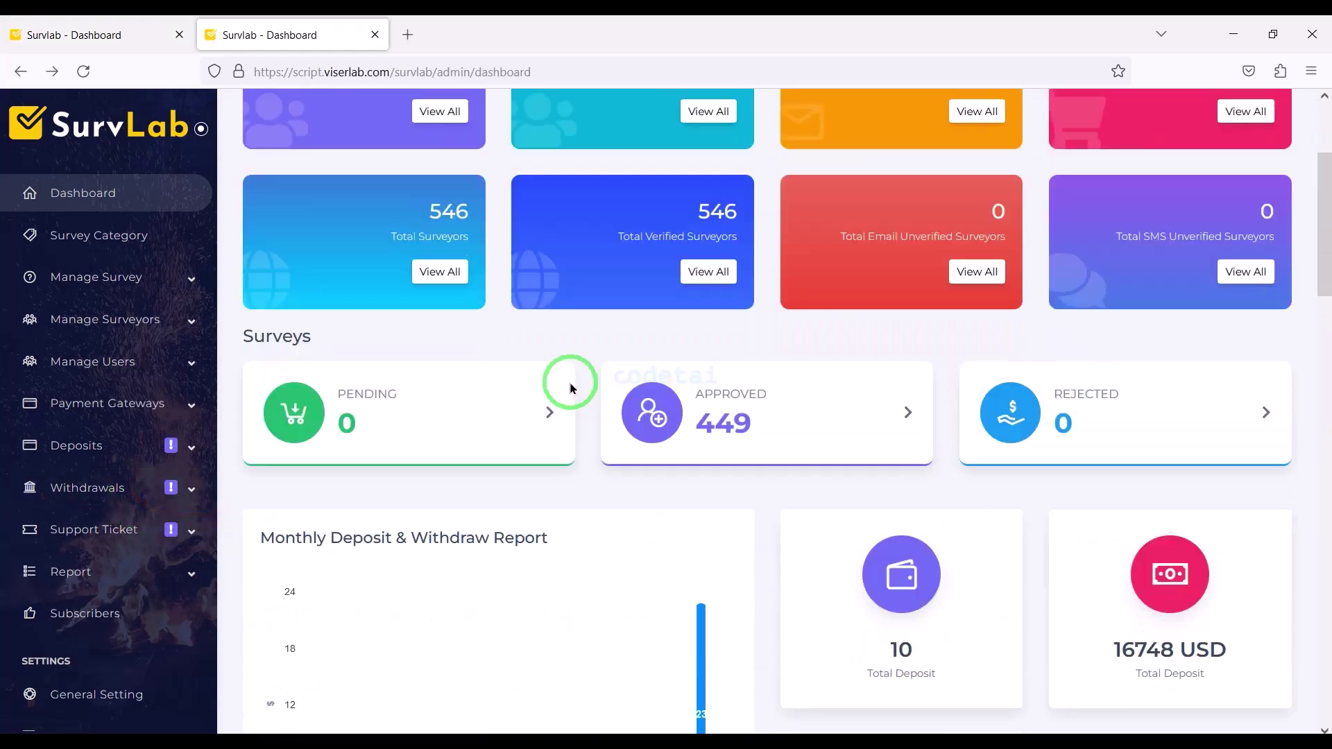
scroll(572, 385, "down", 10)
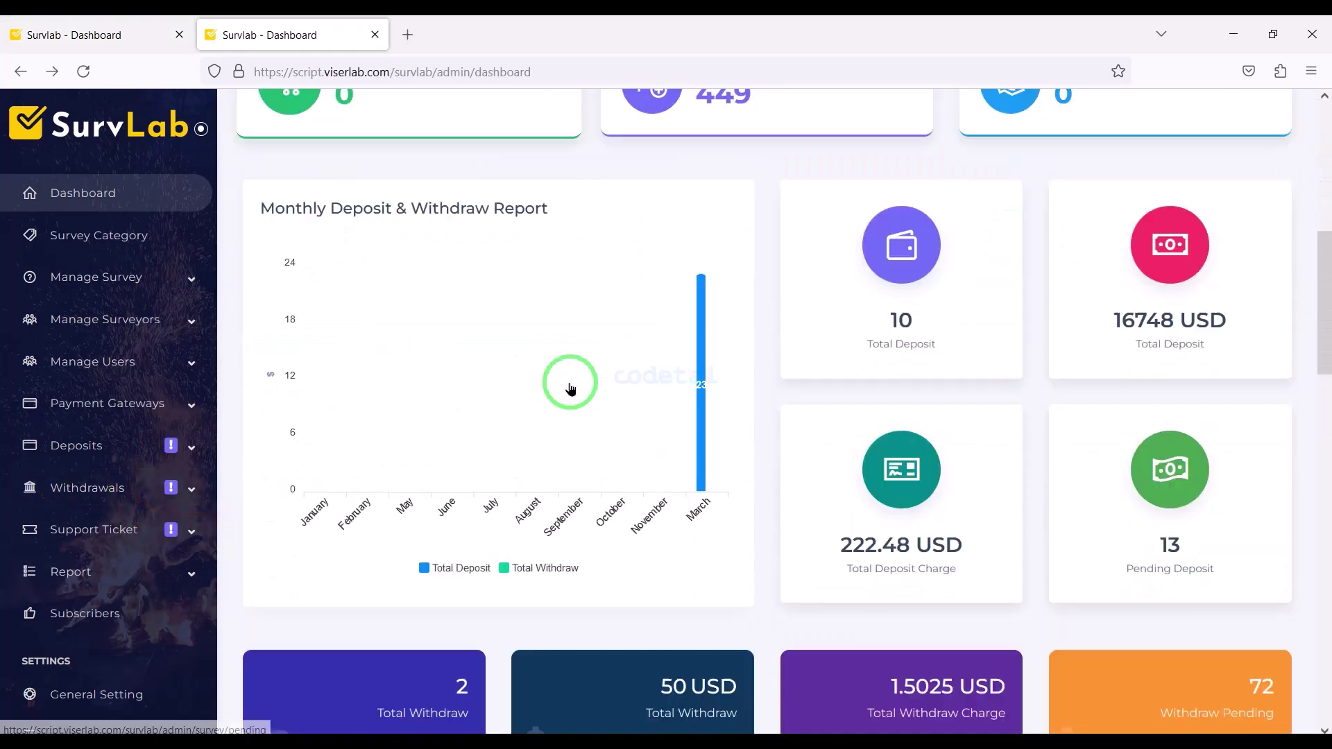
scroll(571, 388, "down", 5)
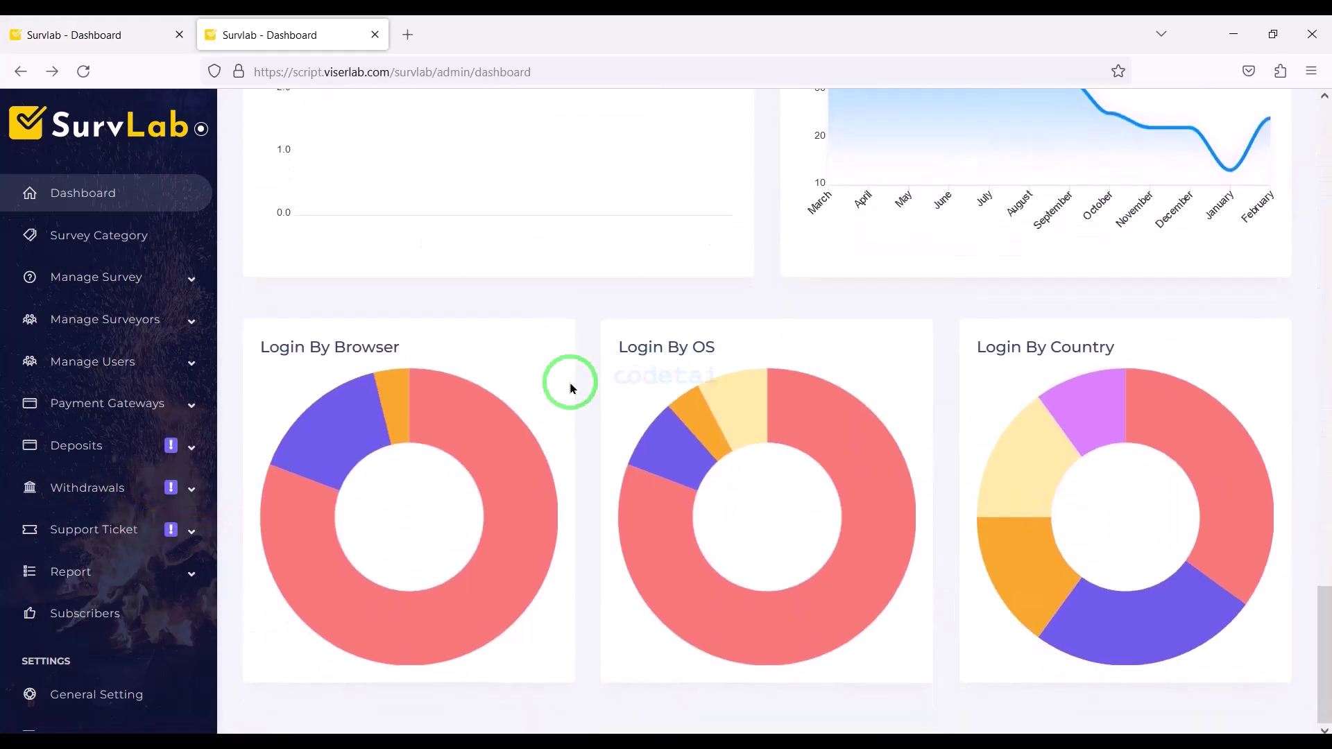
scroll(571, 388, "up", 15)
scroll(571, 387, "up", 8)
key("ctrl+shift+Tab")
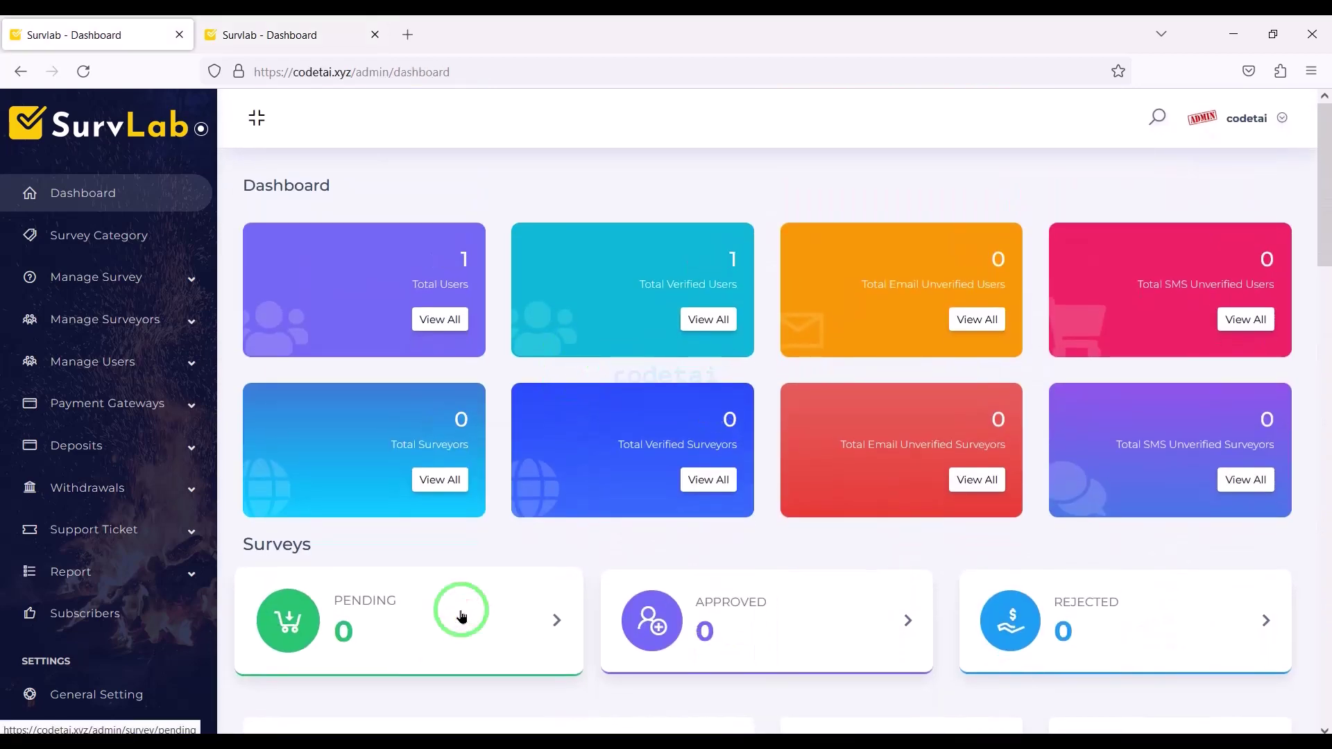
left_click(147, 250)
left_click(1014, 194)
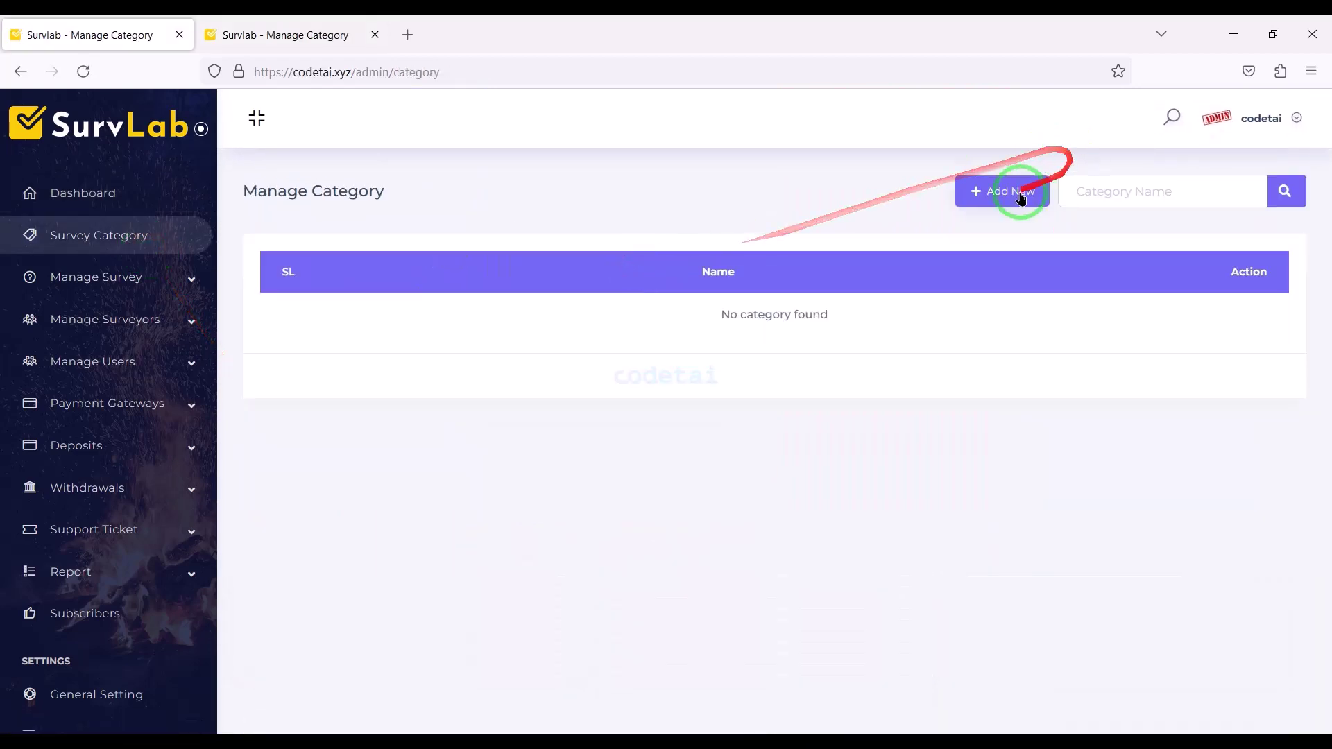
left_click(694, 217)
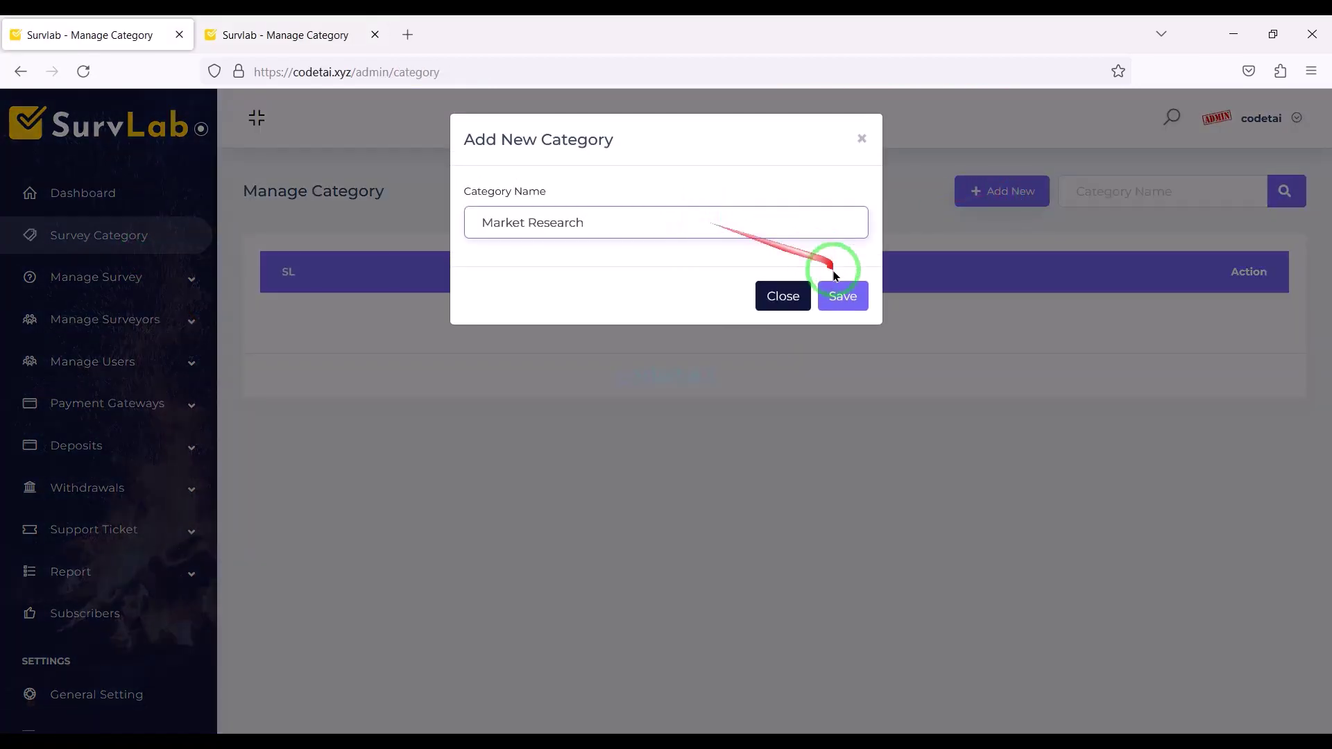
left_click(841, 294)
key("ctrl+Tab")
left_click(186, 277)
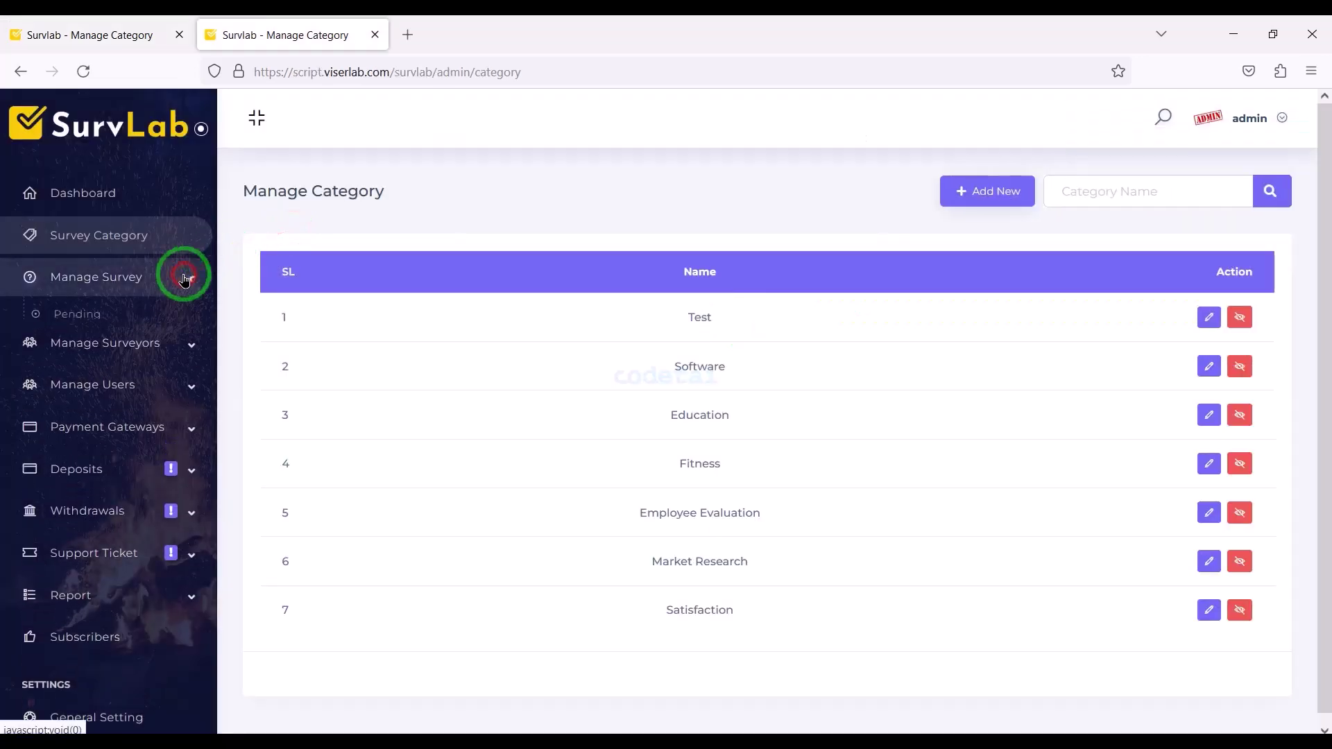
left_click(134, 328)
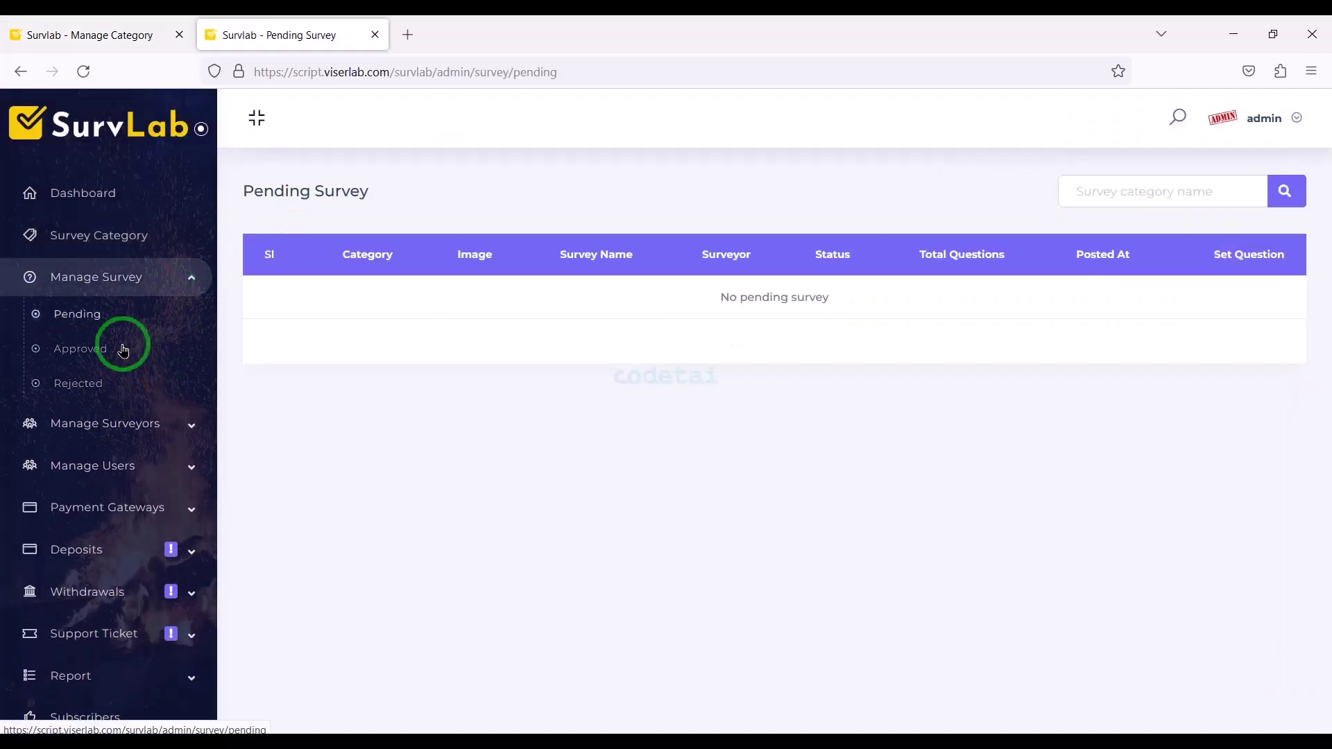
left_click(114, 349)
scroll(445, 353, "down", 10)
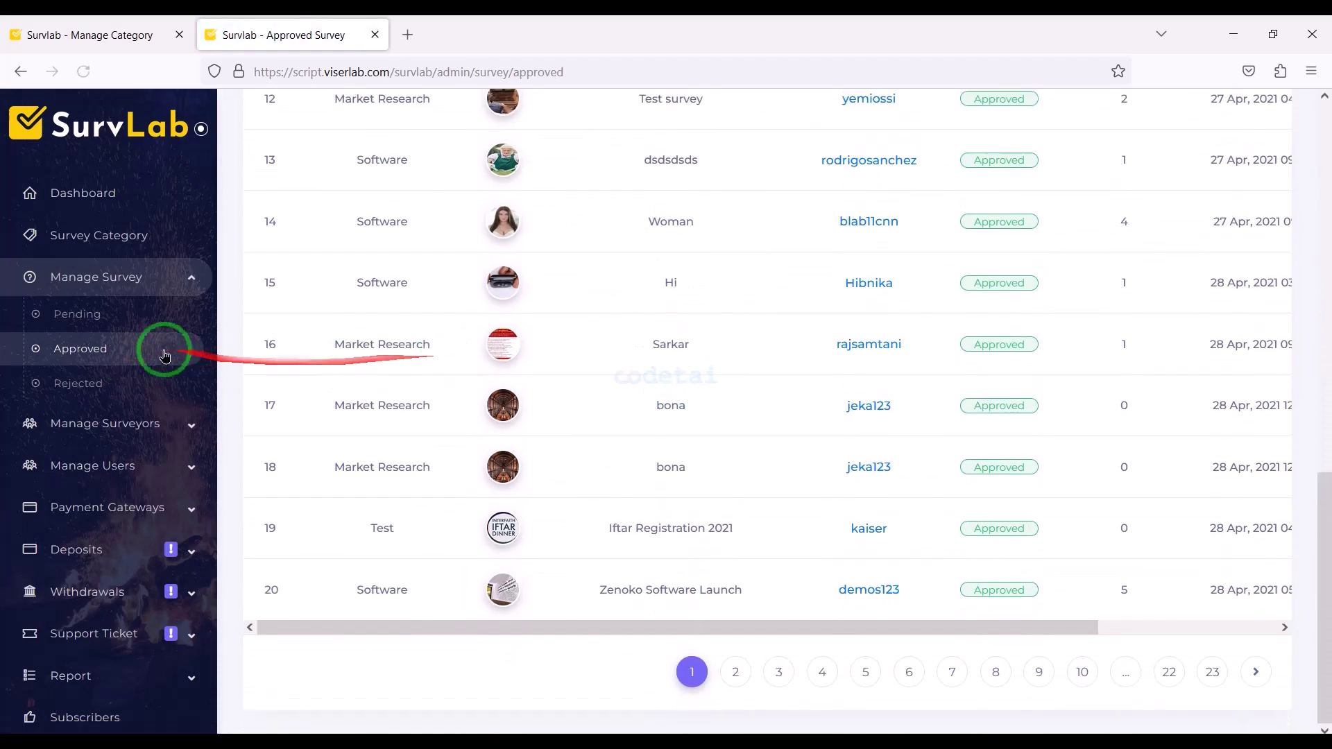
left_click(143, 382)
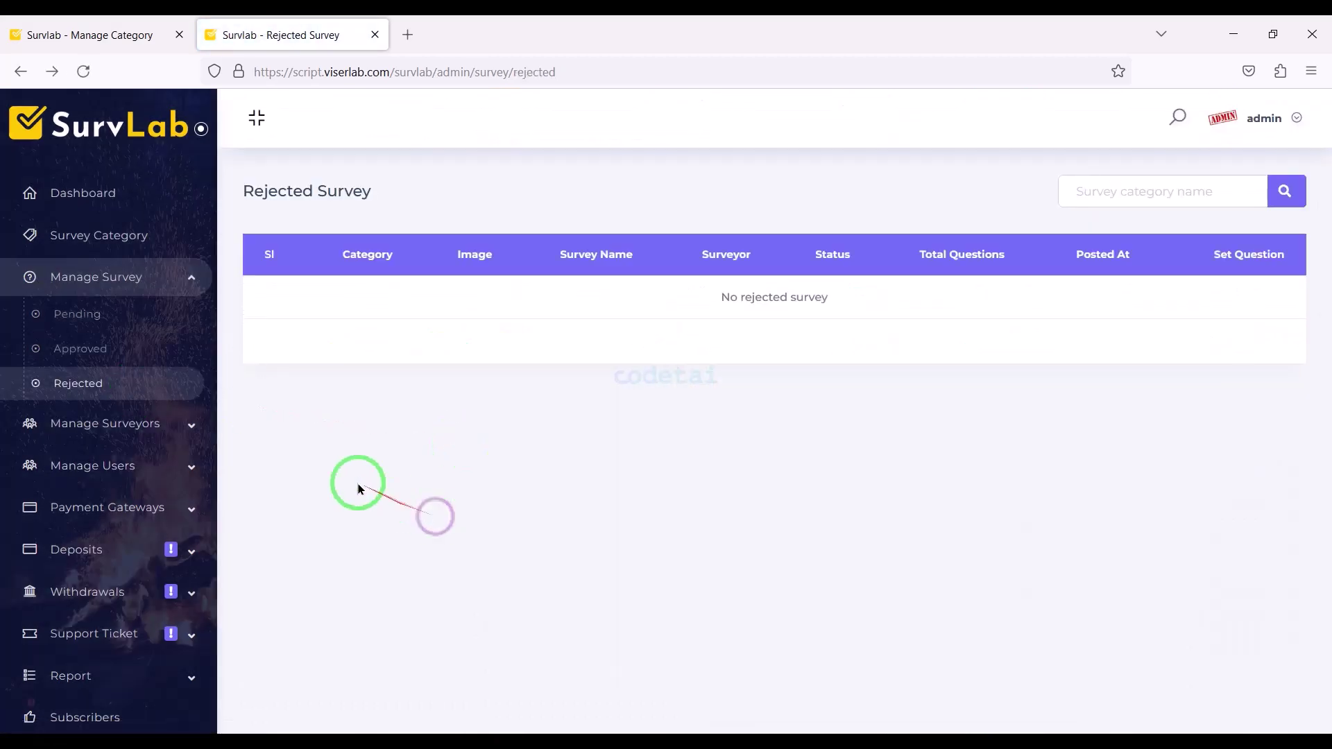
left_click(187, 420)
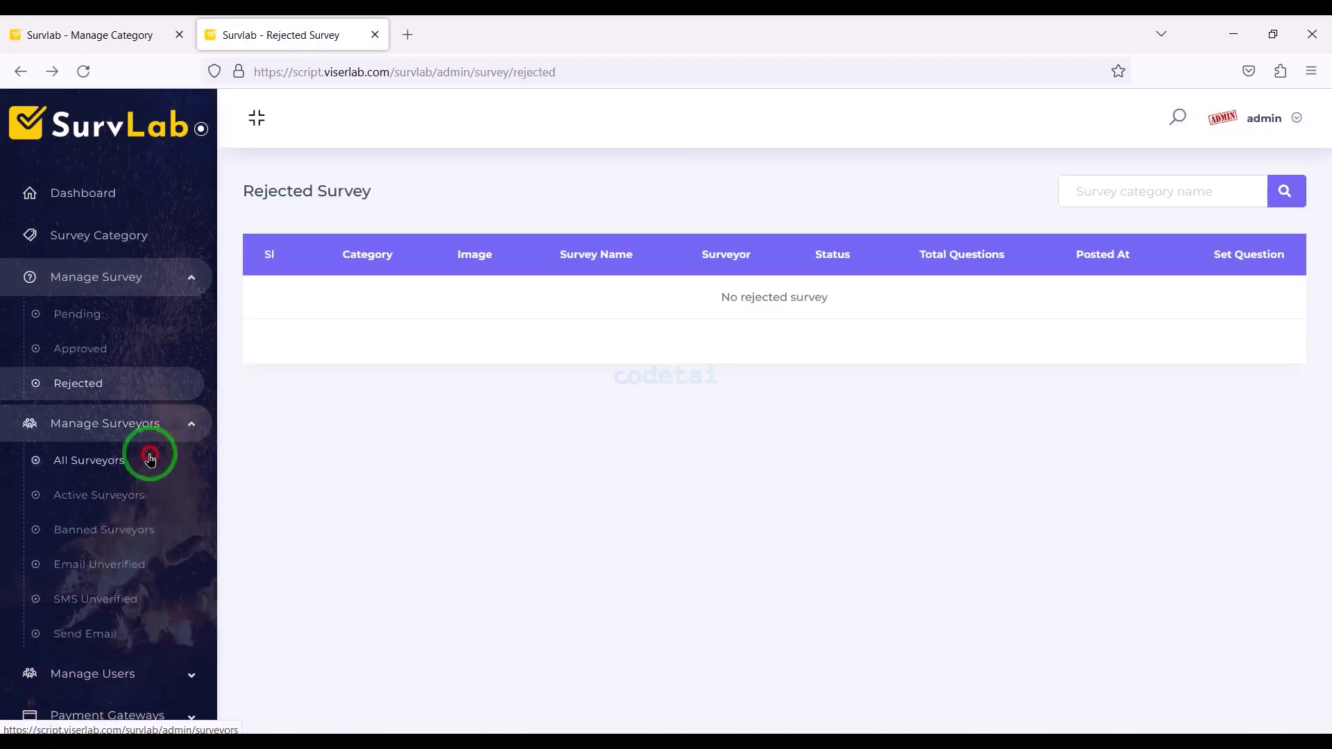
scroll(705, 453, "down", 10)
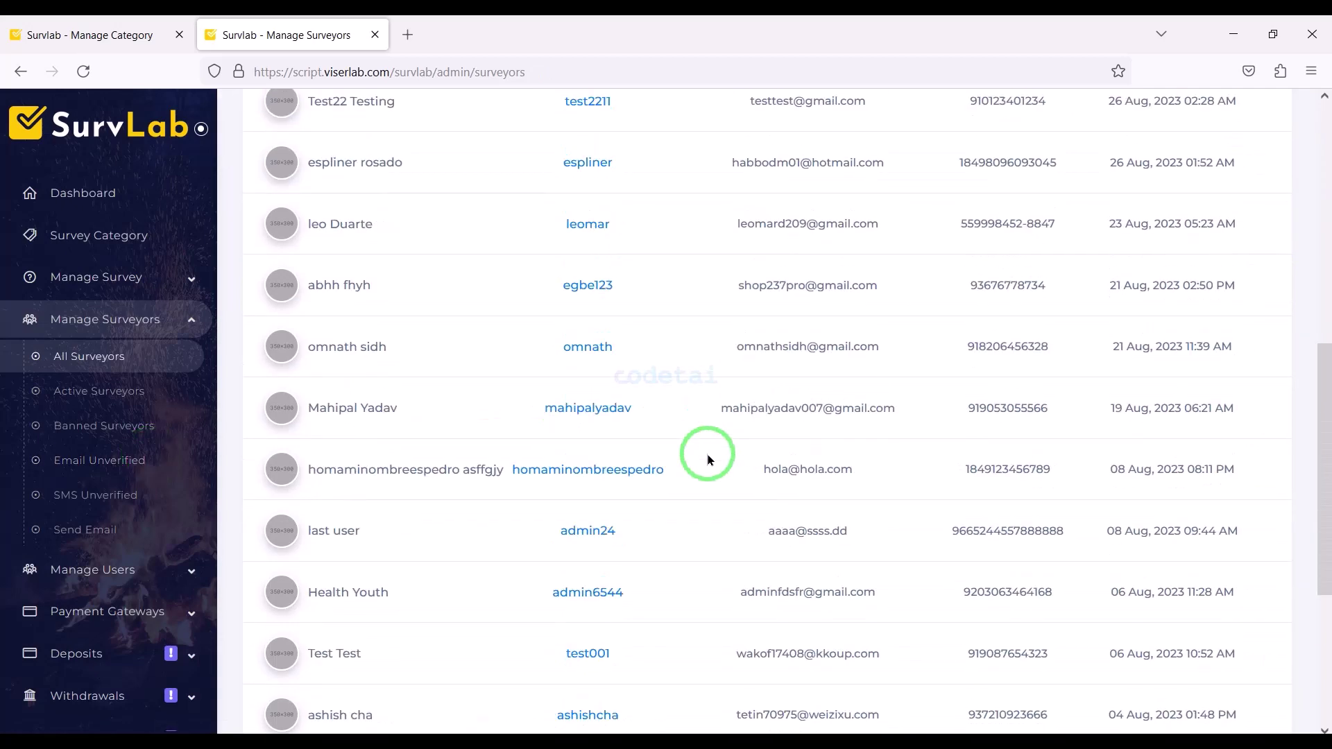
left_click(126, 398)
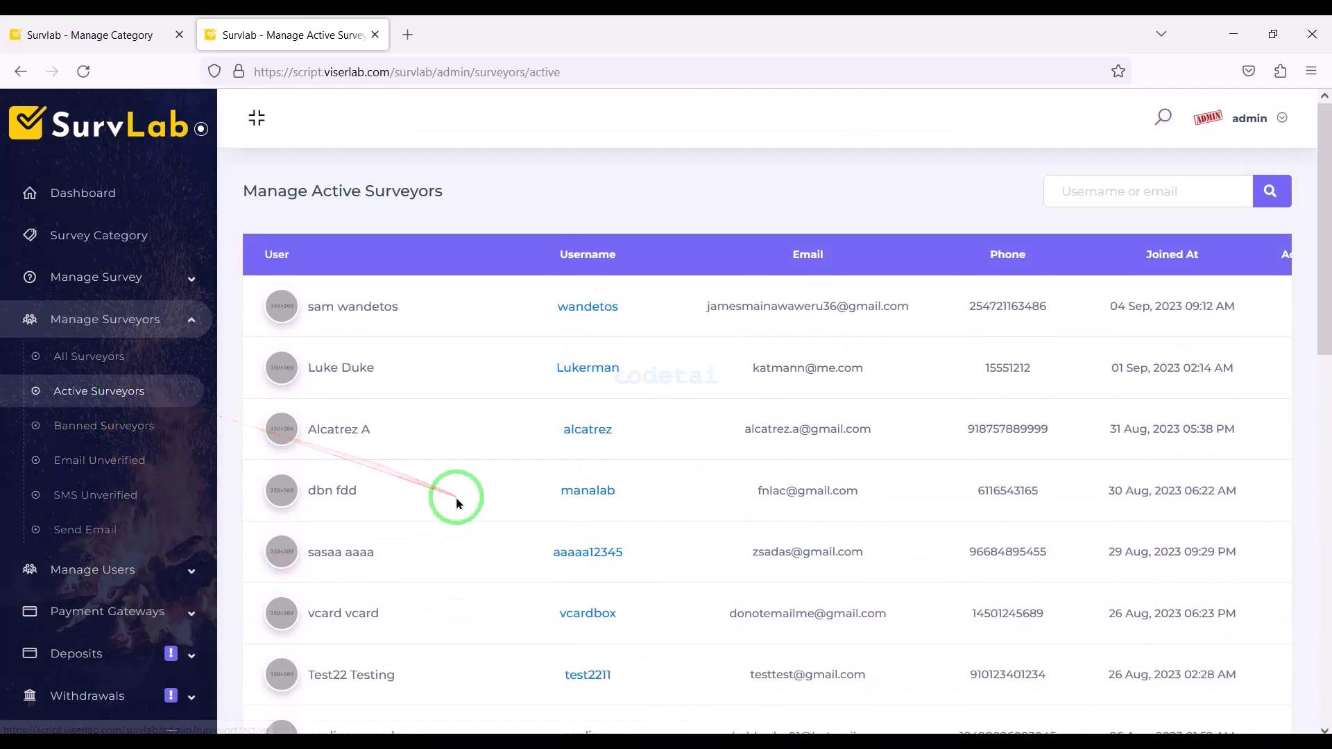
scroll(456, 499, "down", 2)
left_click(142, 437)
left_click(131, 468)
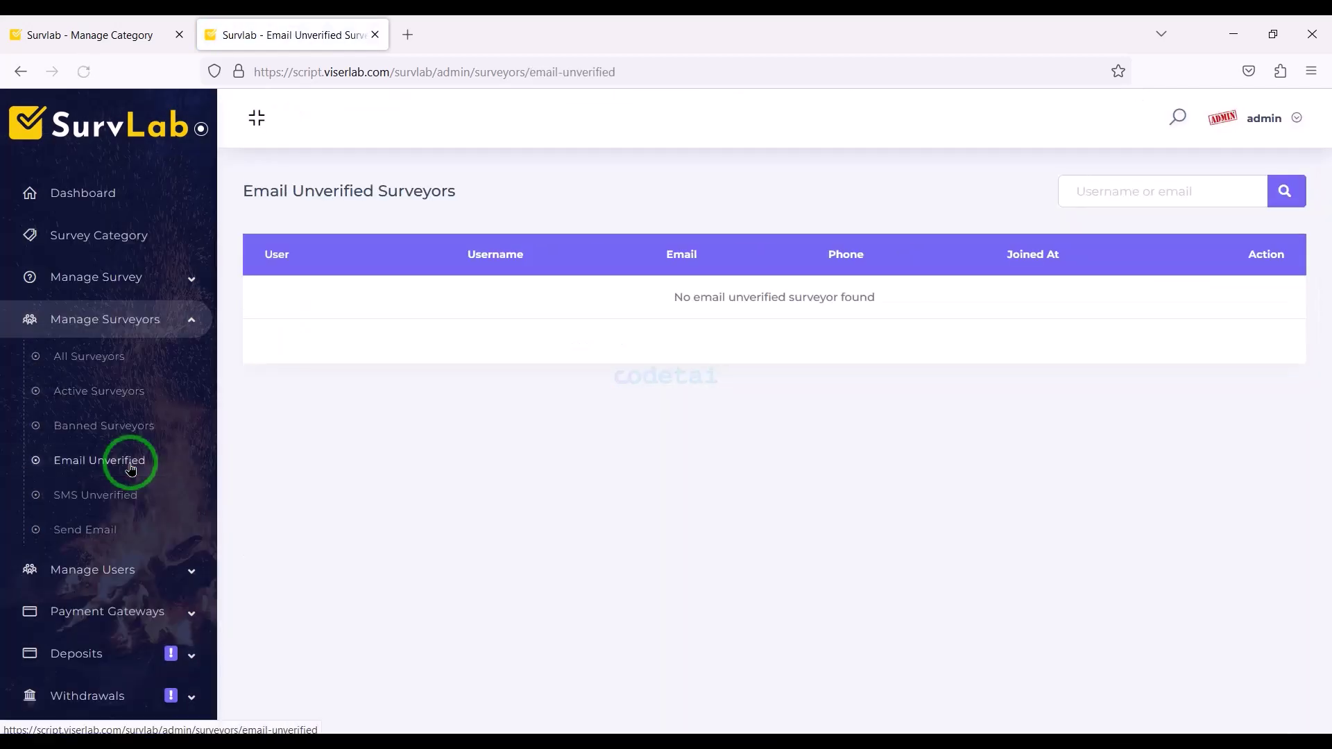
left_click(122, 496)
left_click(135, 533)
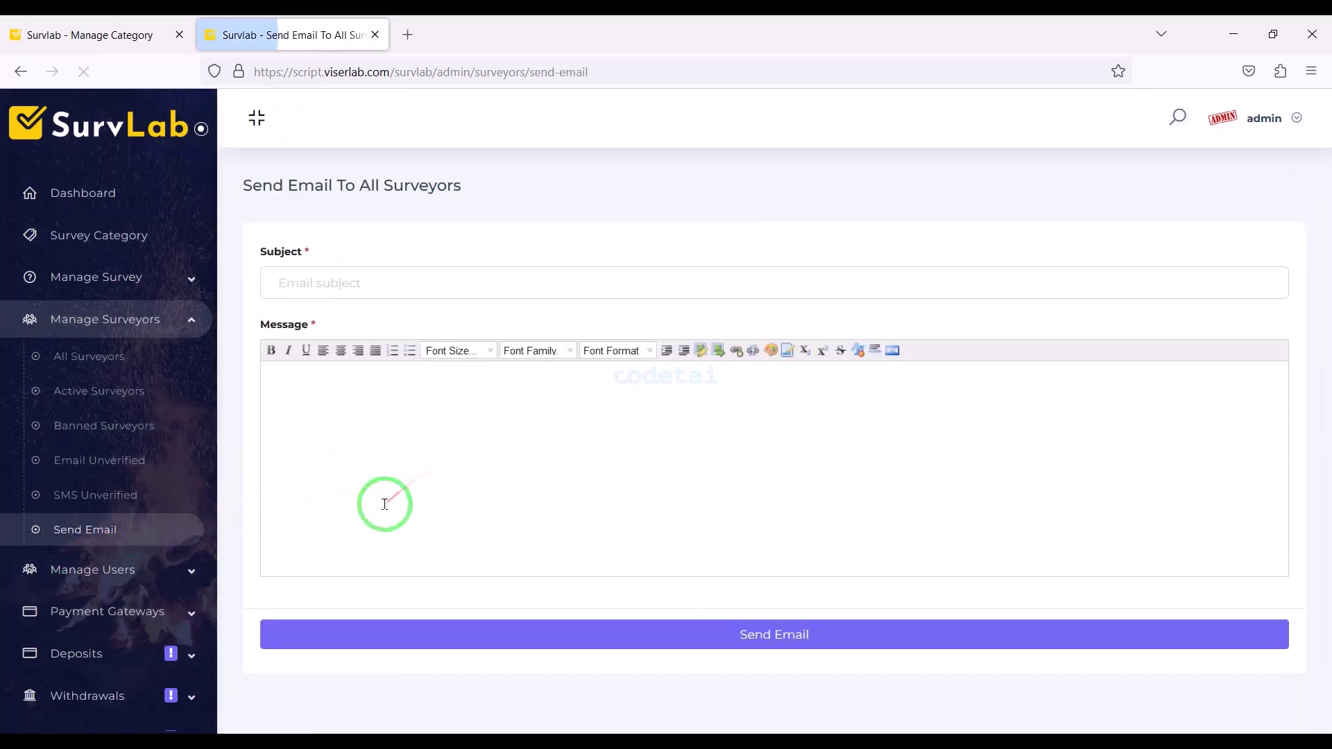
scroll(189, 540, "down", 4)
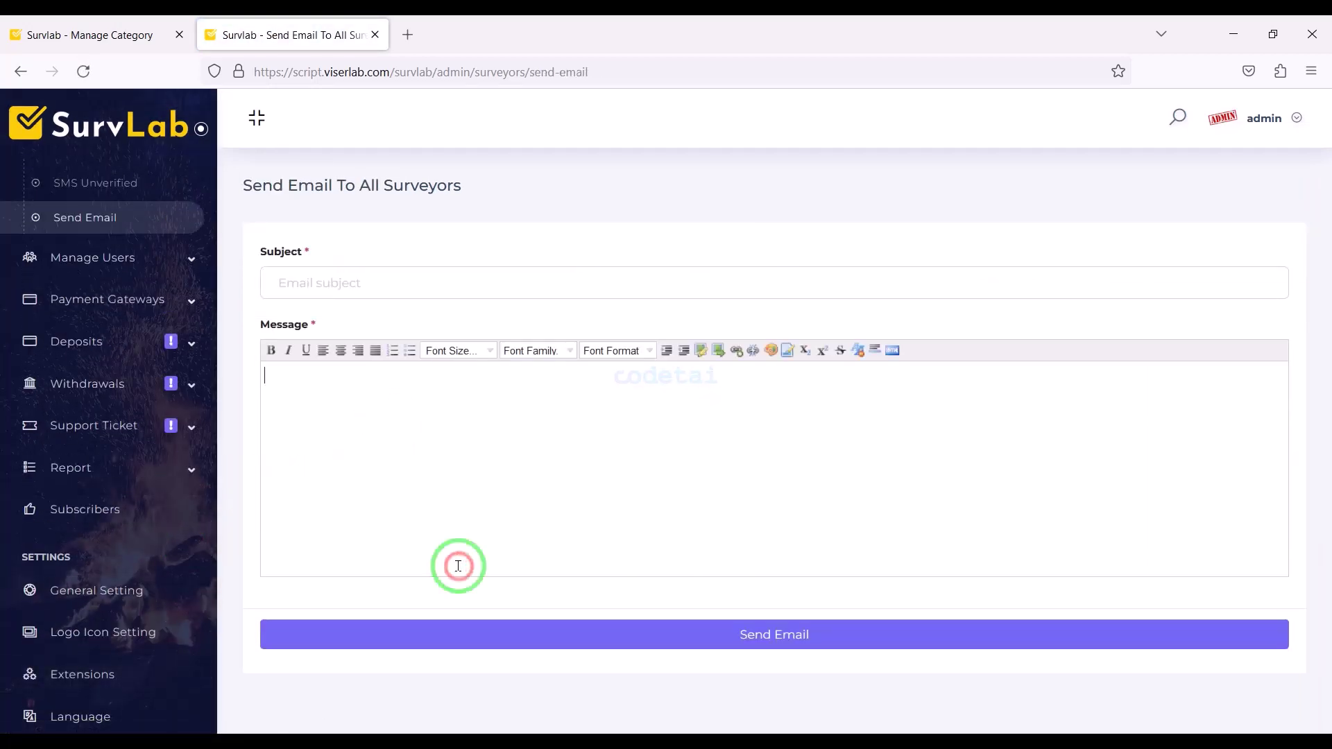
left_click(148, 255)
left_click(143, 294)
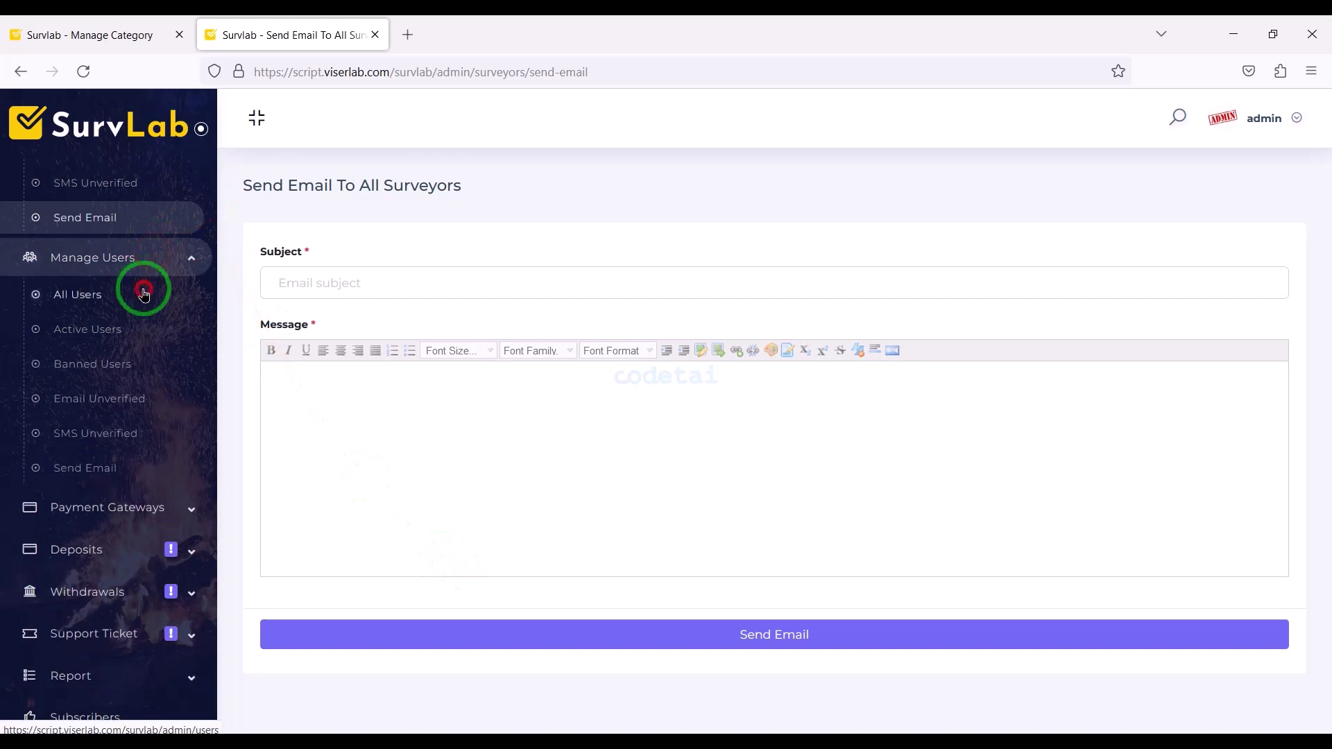
scroll(630, 494, "down", 10)
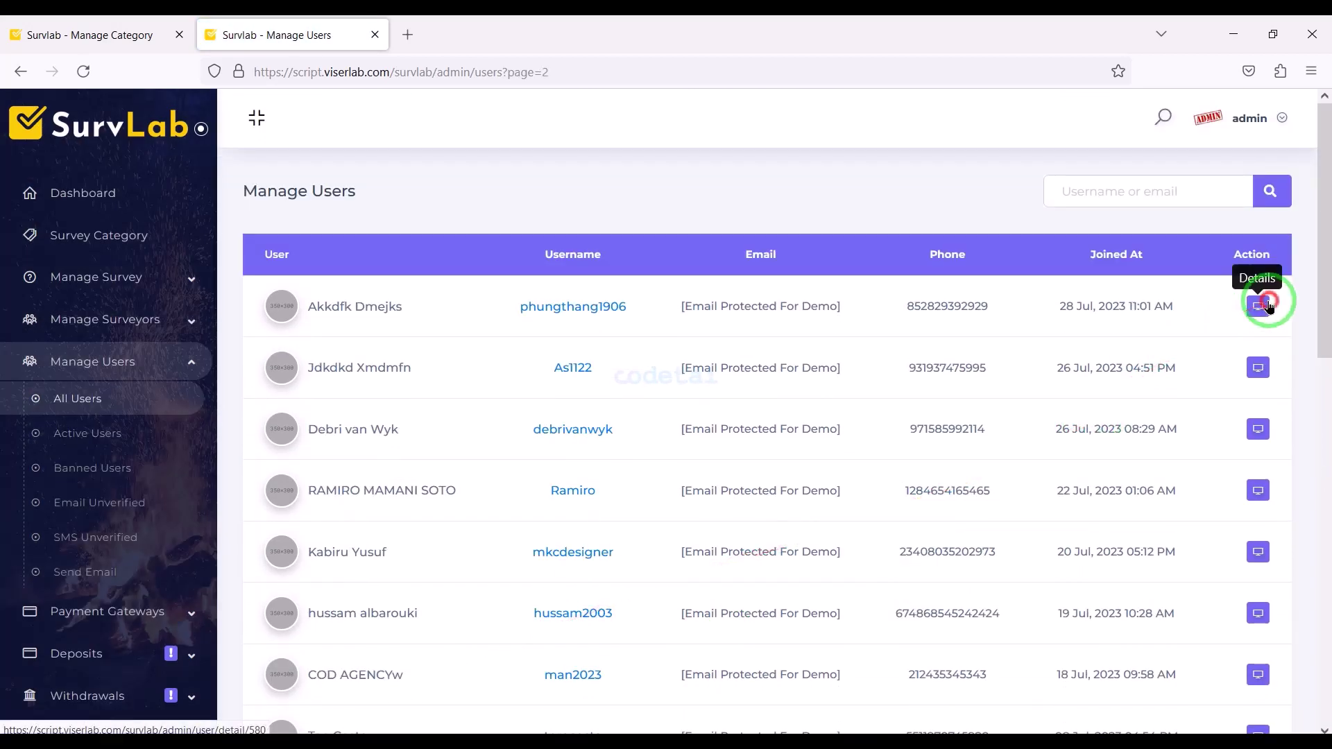
scroll(961, 531, "down", 1)
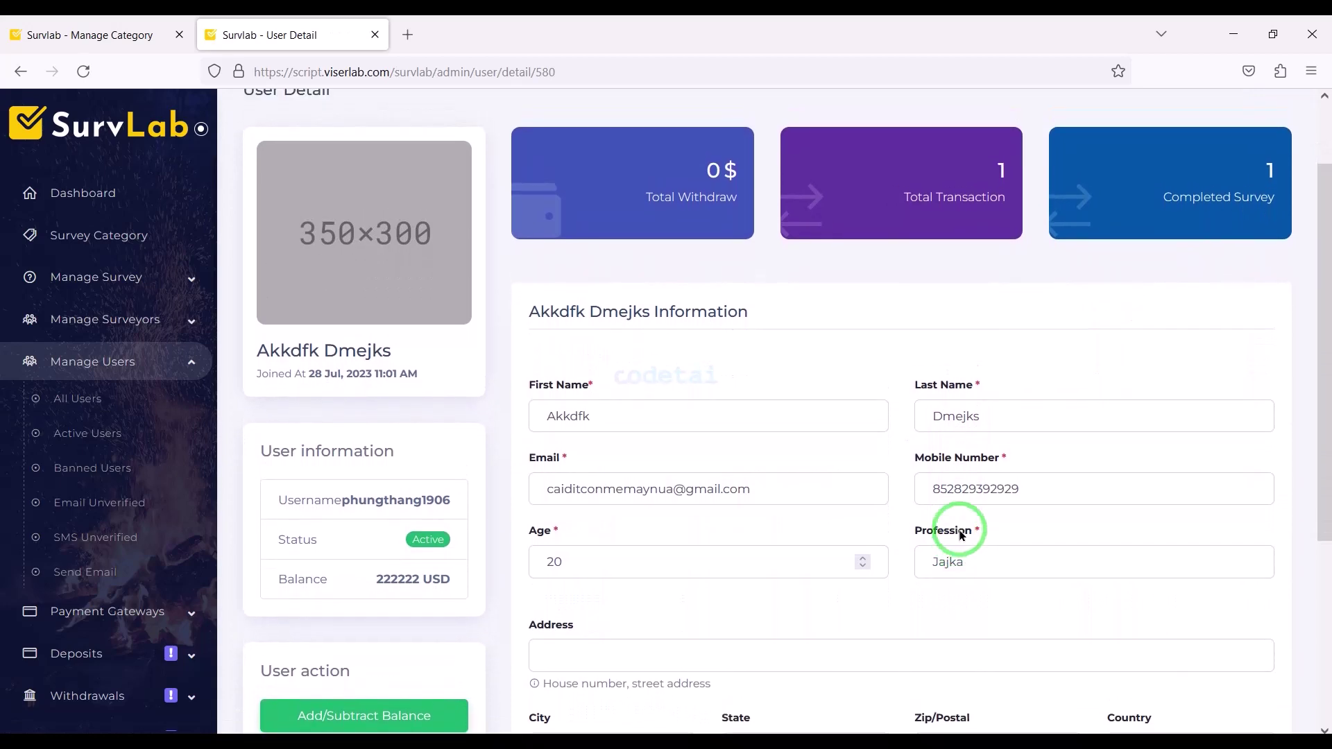
scroll(653, 617, "down", 4)
scroll(653, 616, "up", 3)
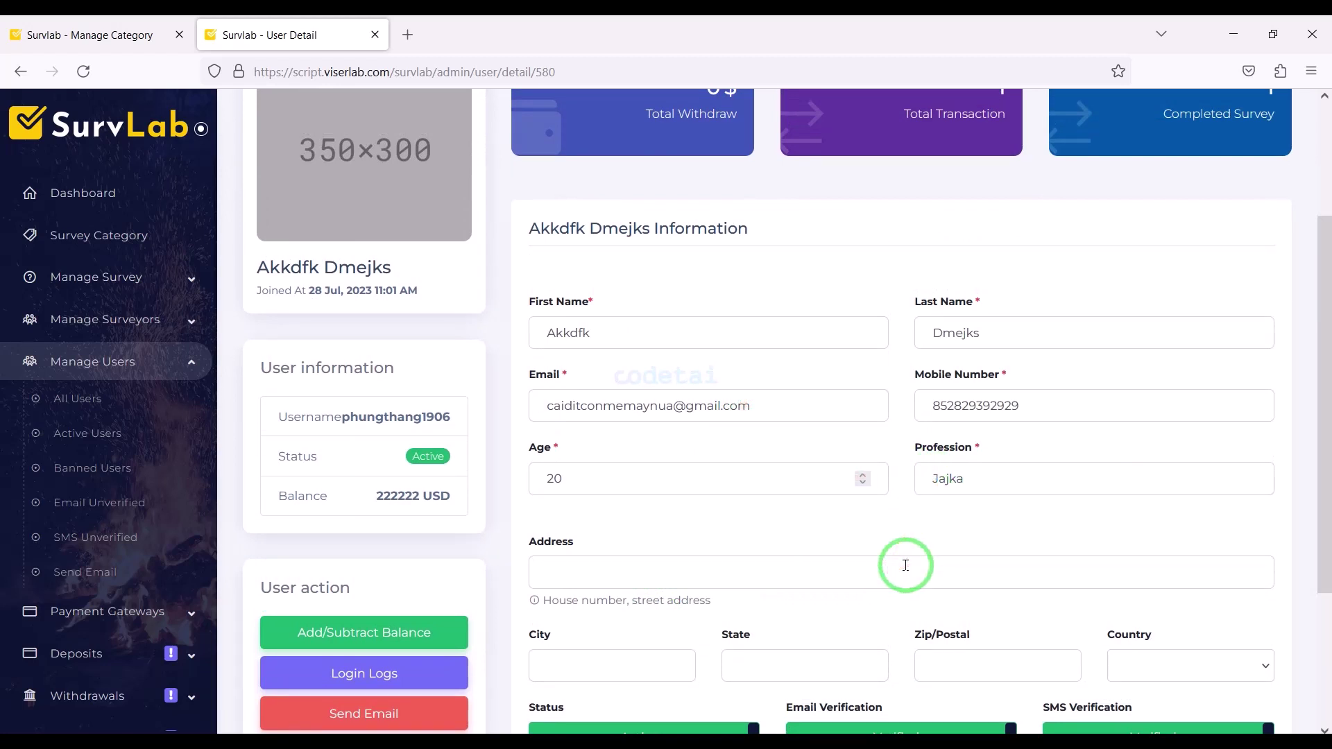
scroll(905, 565, "down", 3)
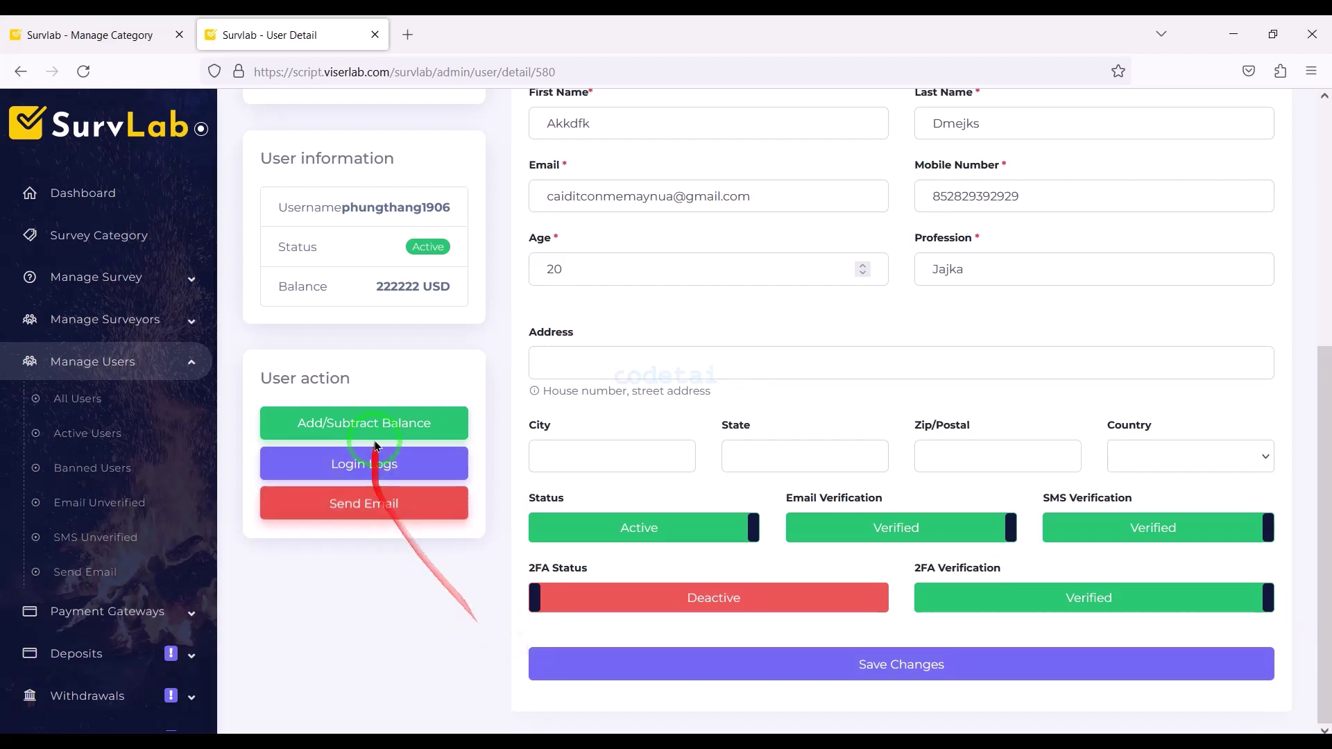
left_click(372, 418)
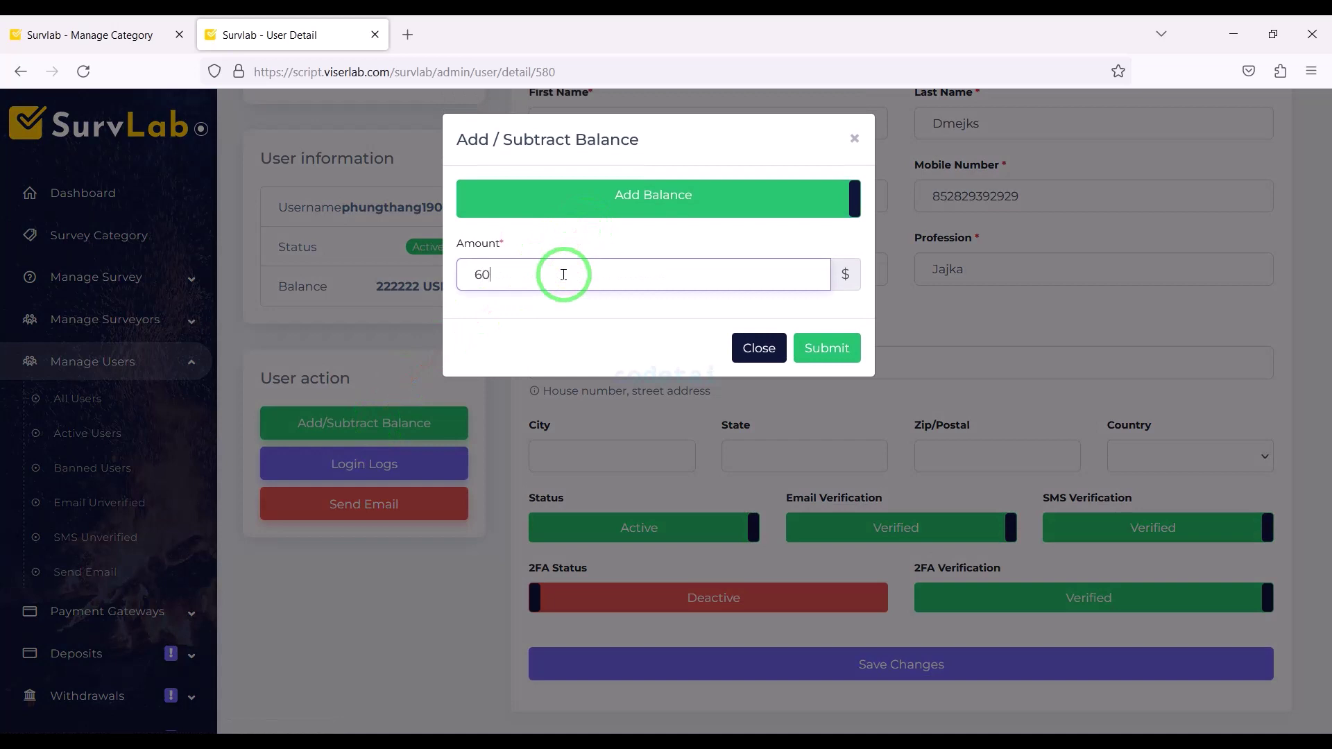
left_click(486, 451)
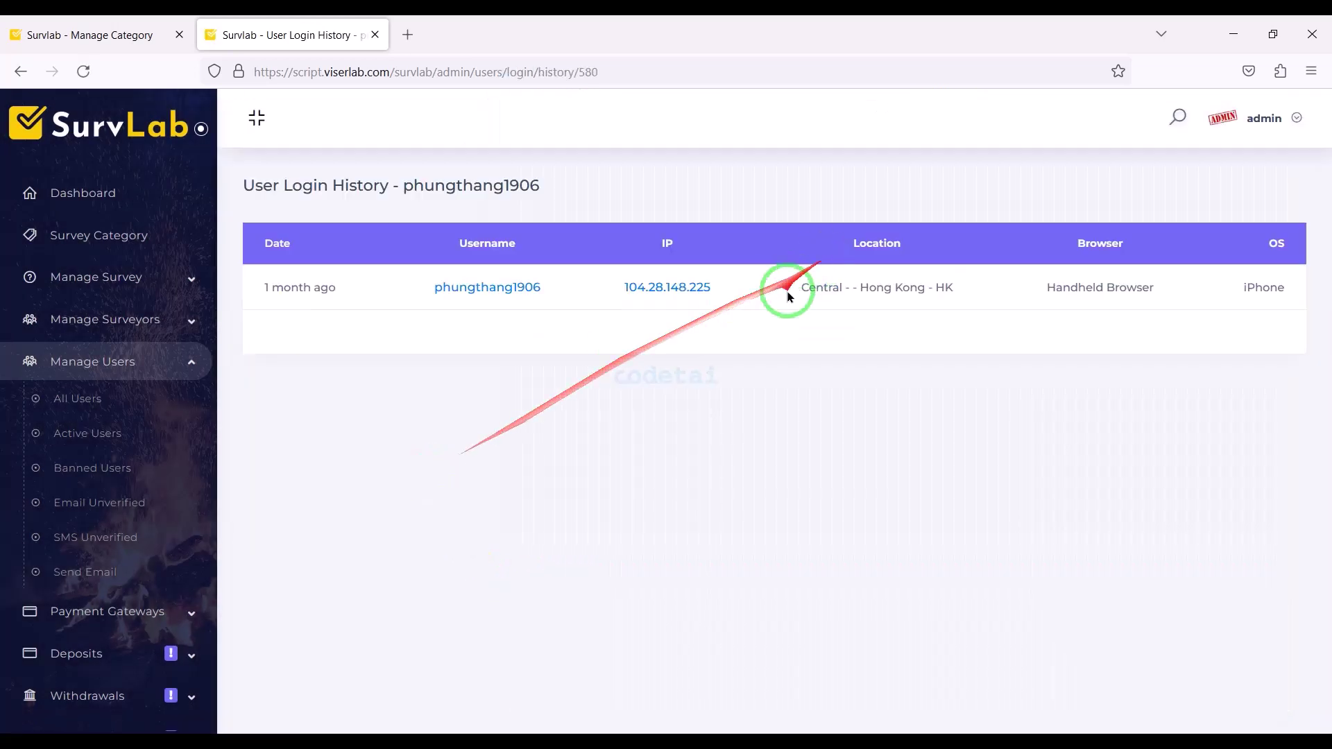
left_click(21, 72)
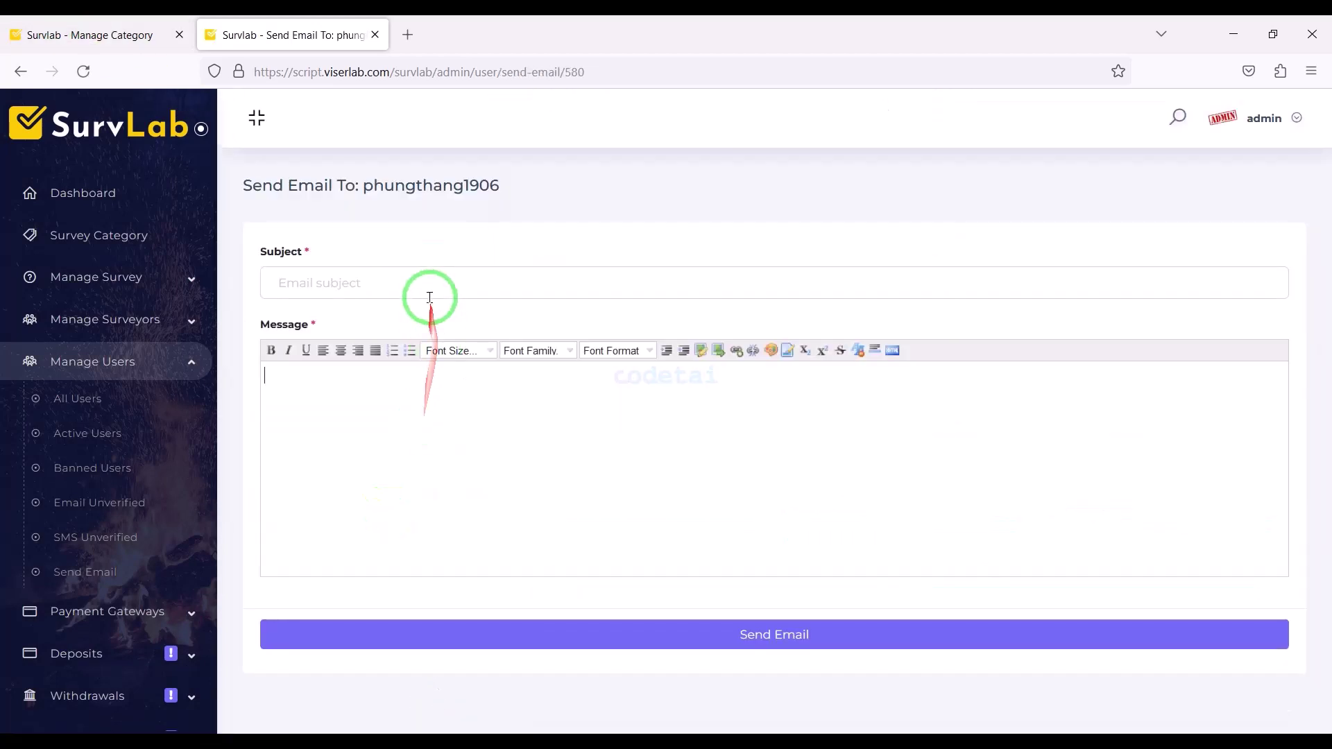
left_click(427, 289)
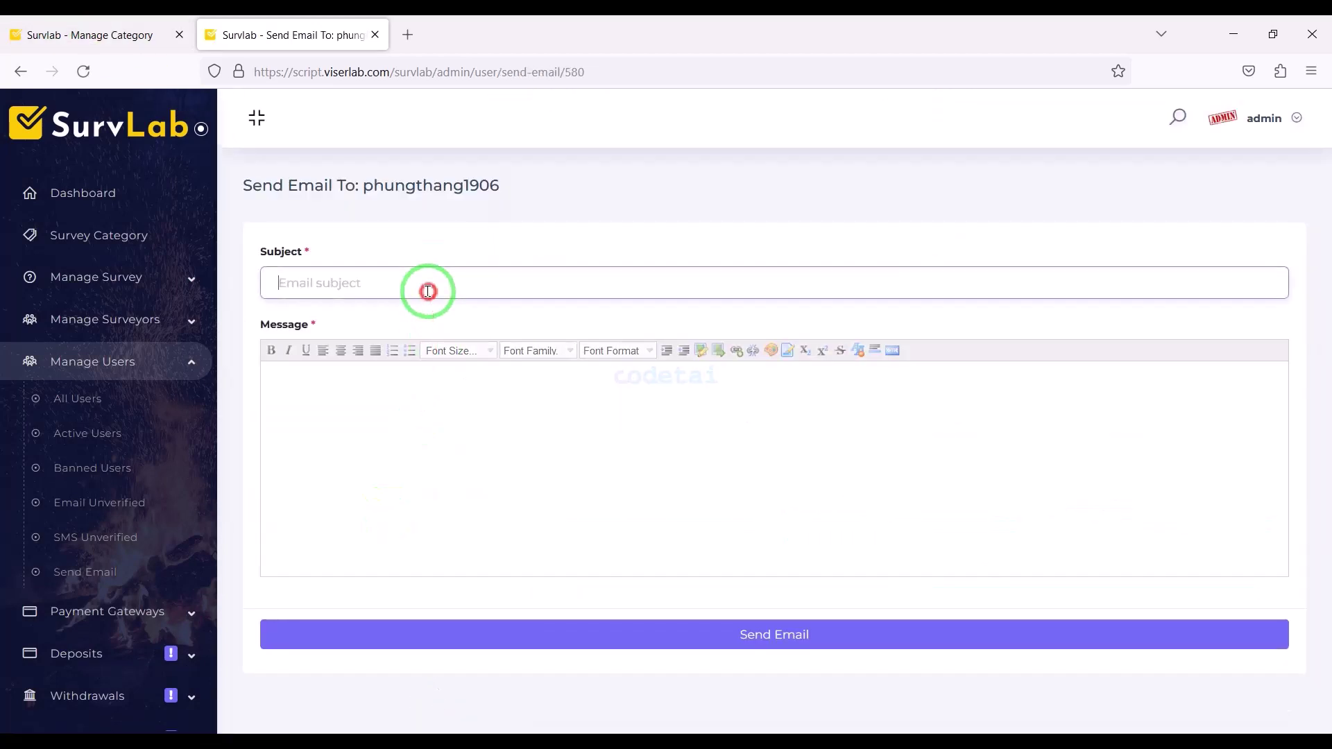
left_click(370, 483)
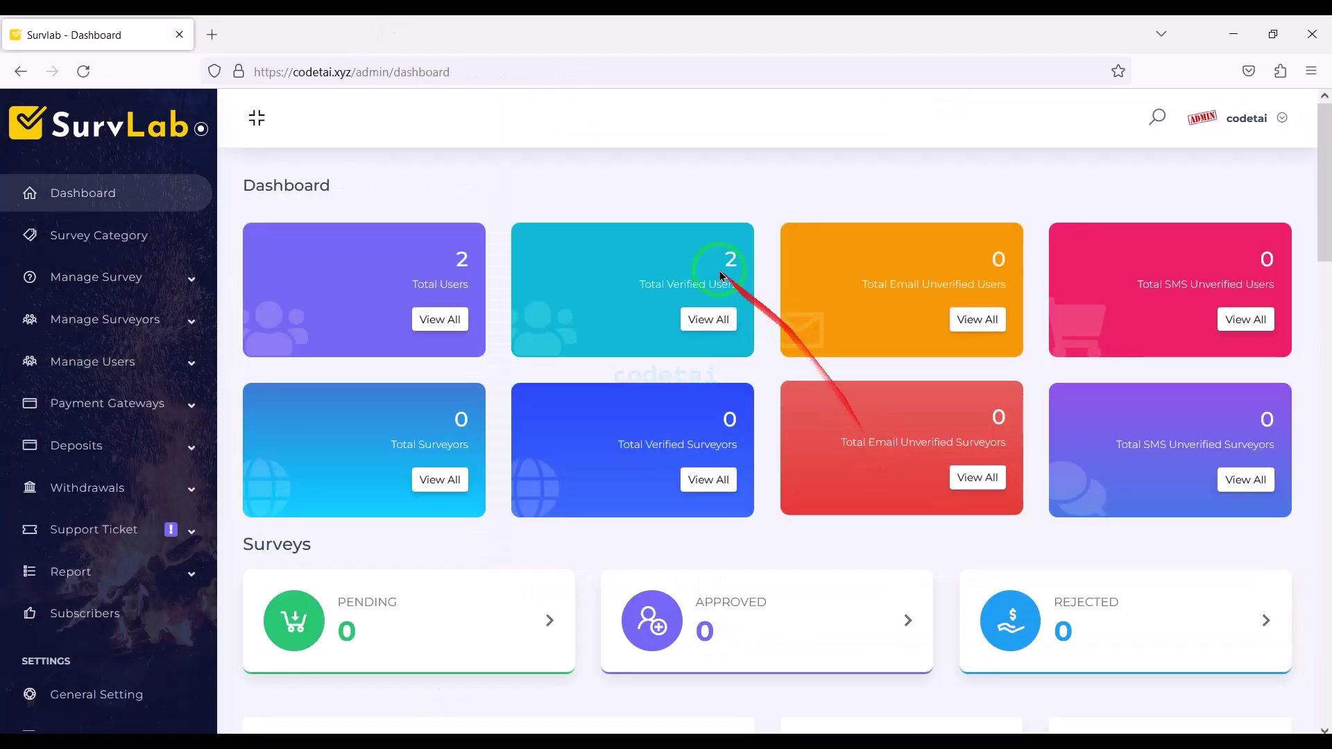
Step: Expand Payment Gateways, find Coinbase Commerce in Automatic Gateways and open its Edit page
left_click(132, 405)
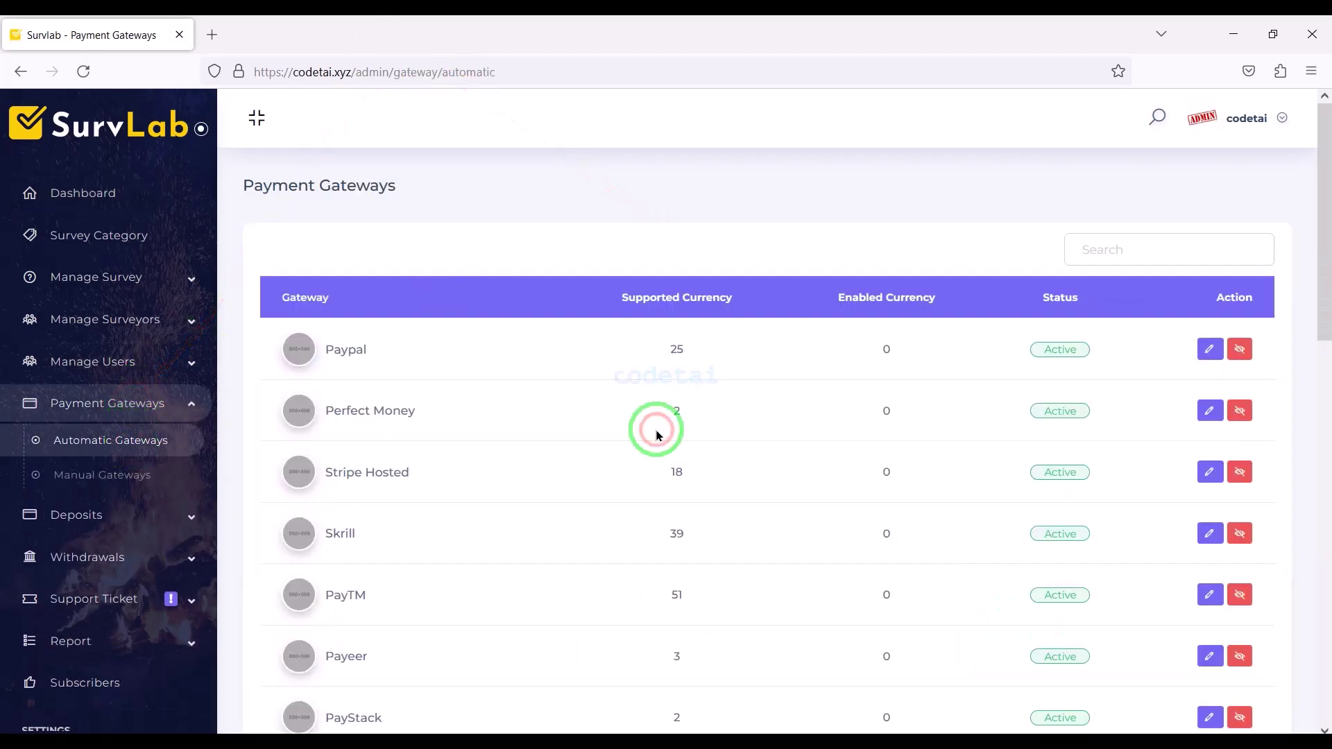
scroll(656, 430, "down", 3)
scroll(656, 431, "down", 7)
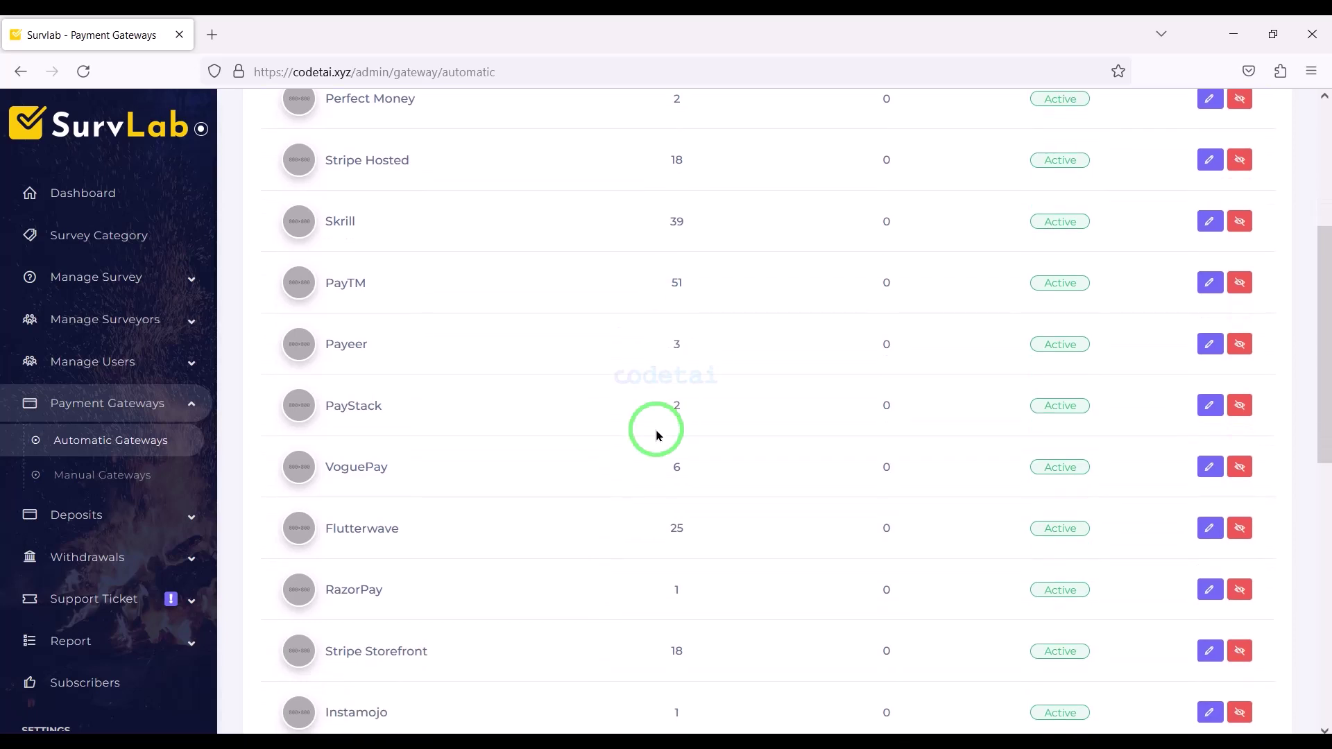
scroll(656, 432, "down", 4)
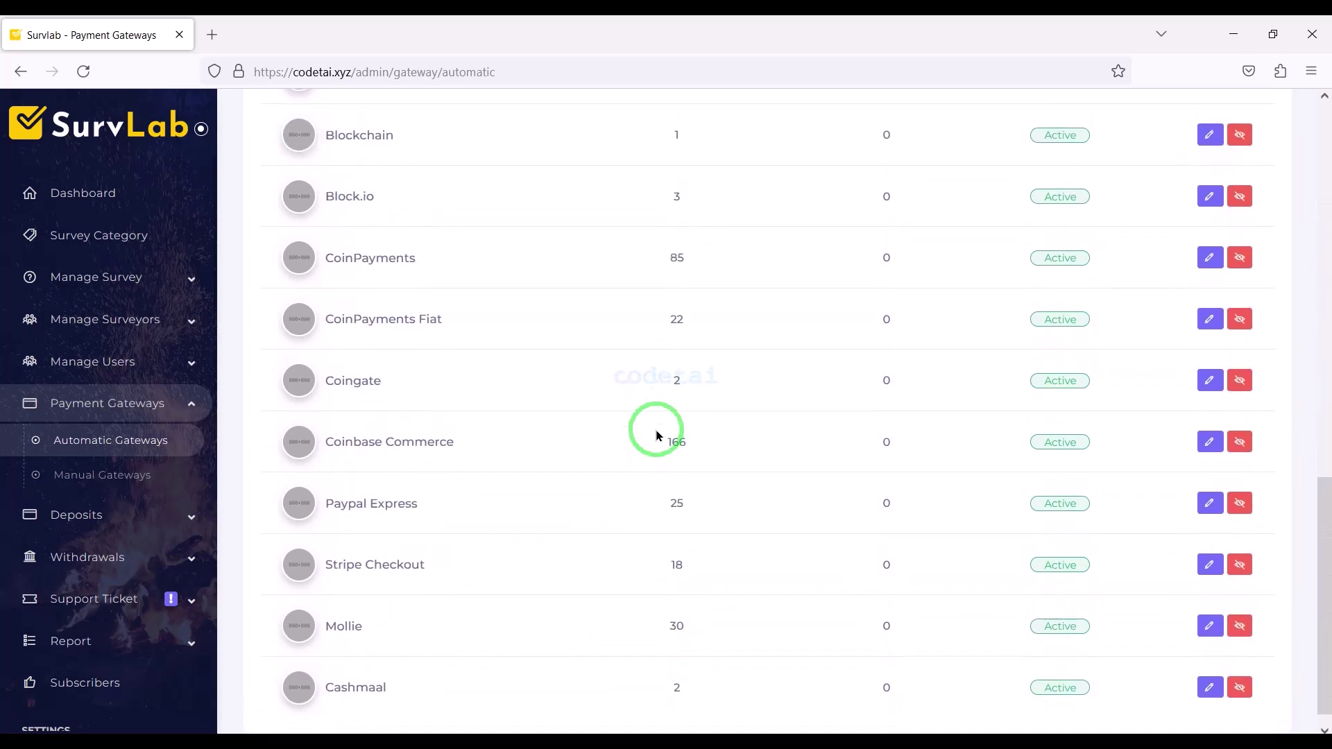
scroll(656, 432, "up", 5)
scroll(657, 433, "up", 9)
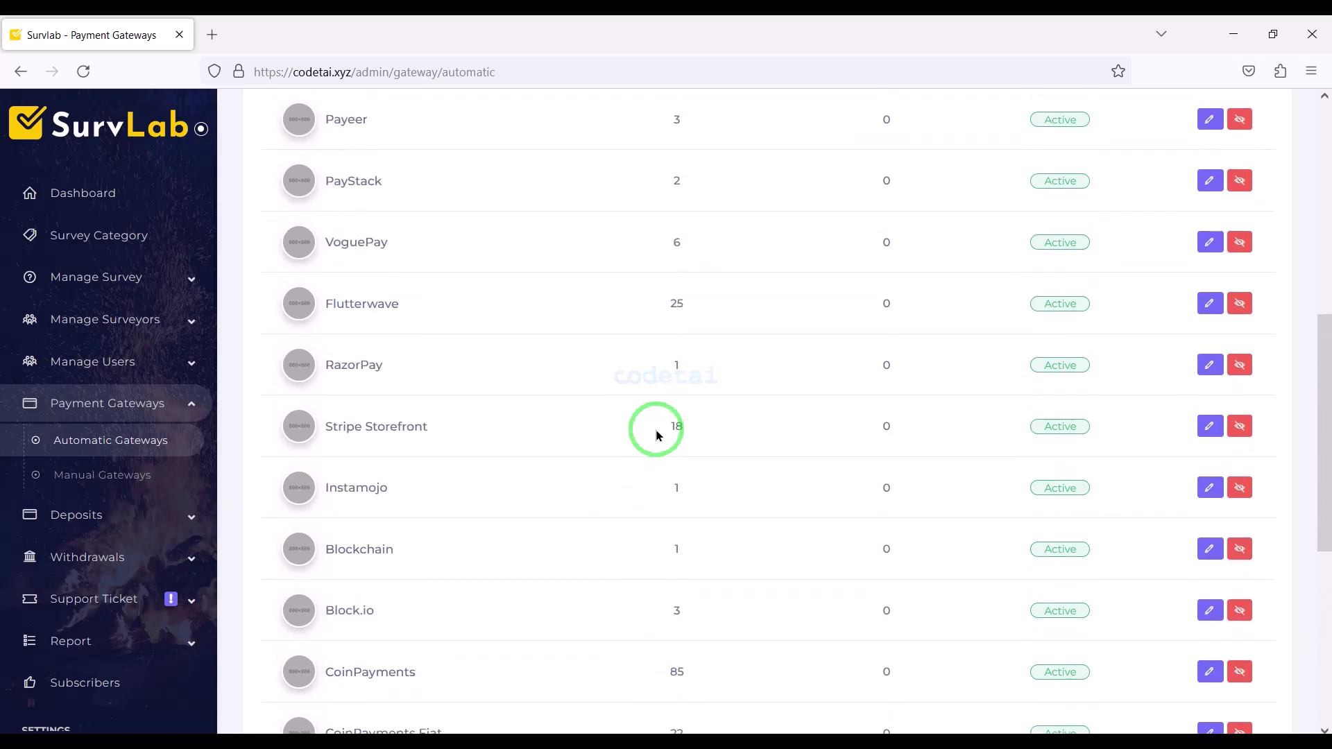
scroll(656, 433, "down", 9)
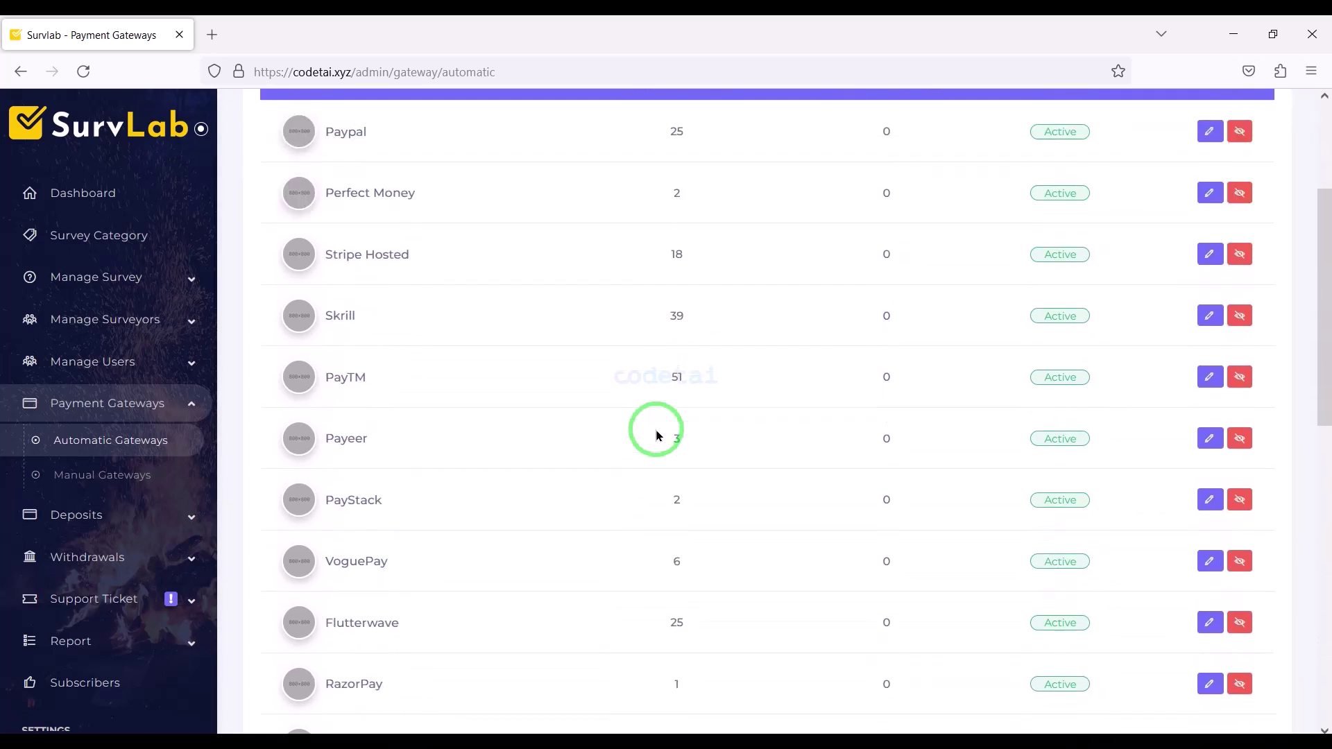
scroll(657, 435, "down", 5)
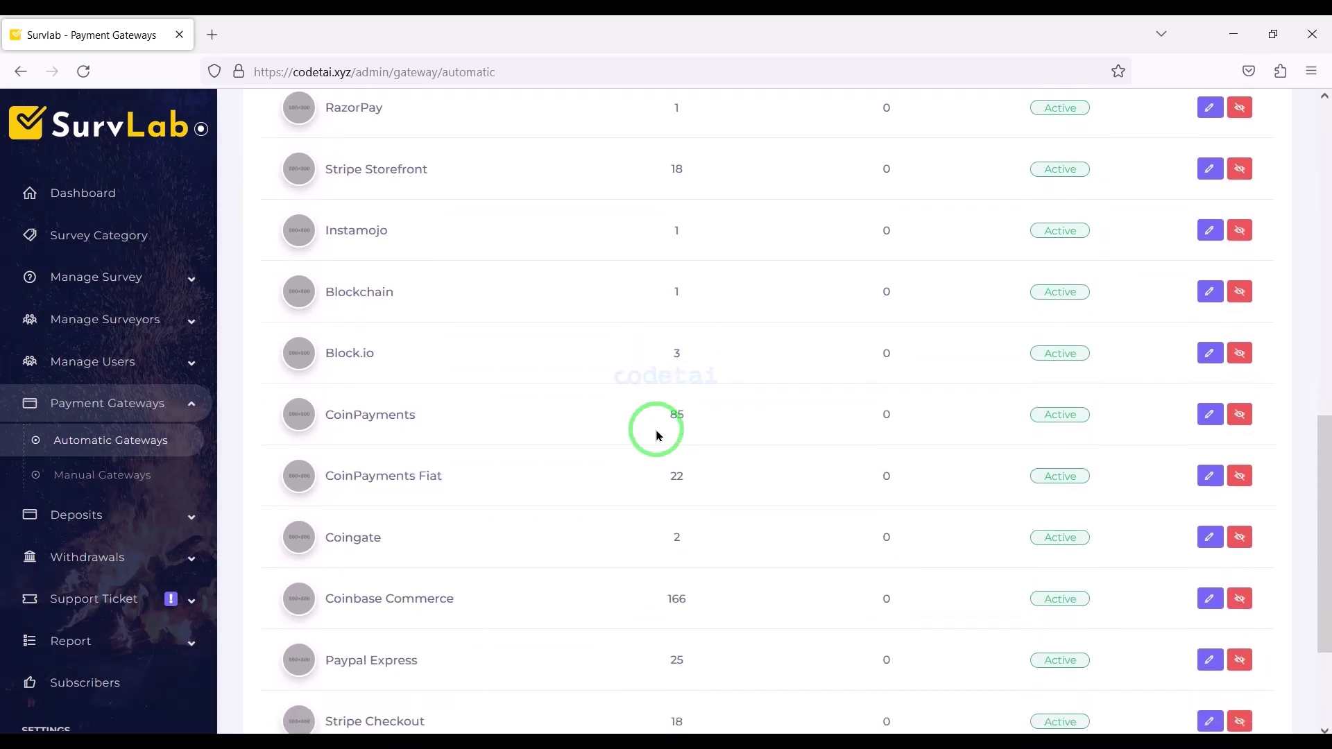
left_click(1211, 420)
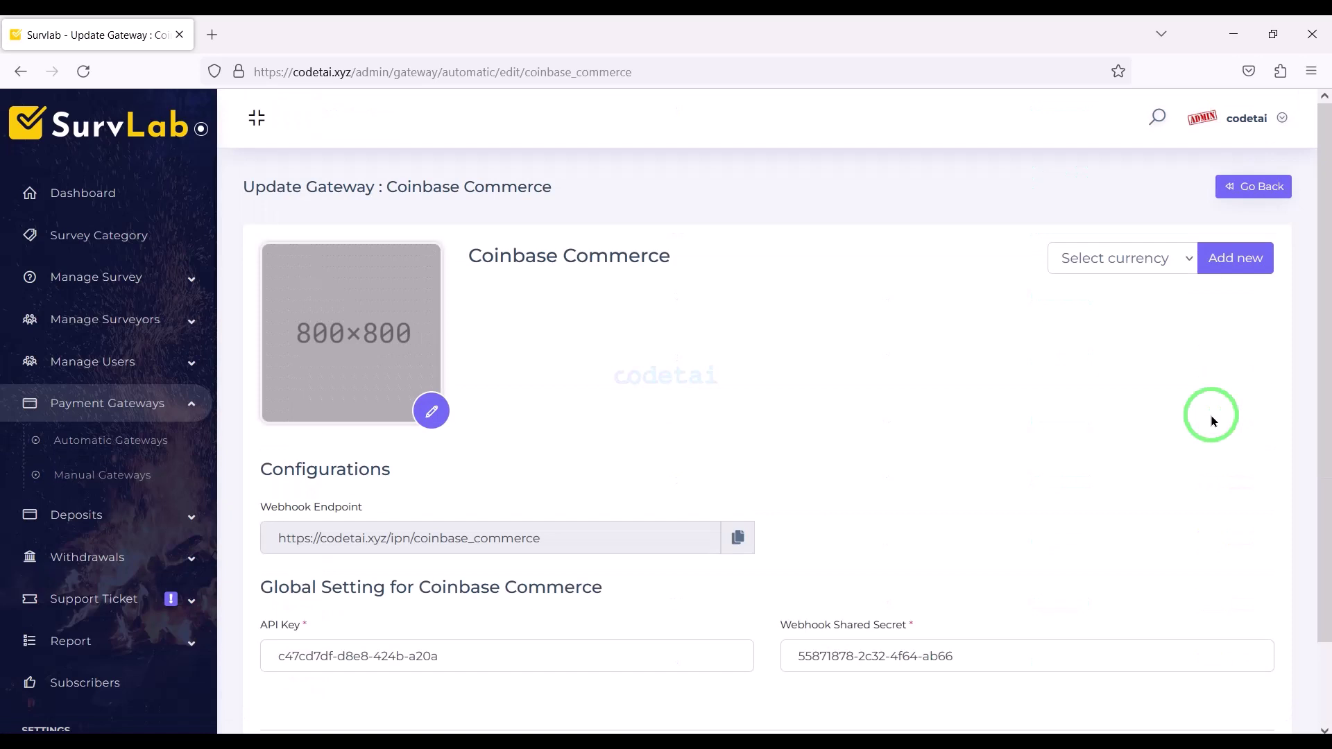
Step: Search for Coinbase Commerce in a new tab and sign in to the existing account
scroll(1211, 393, "down", 2)
key("ctrl+t")
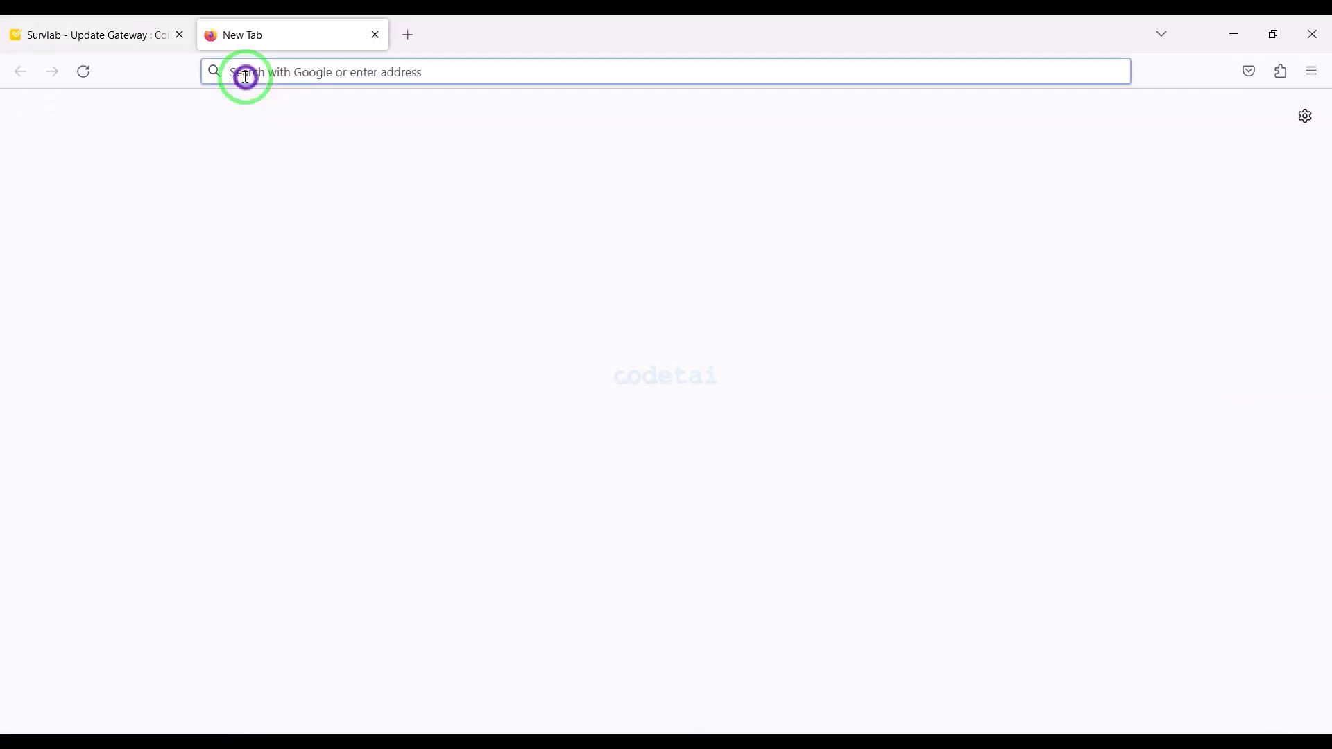
type("coinbase")
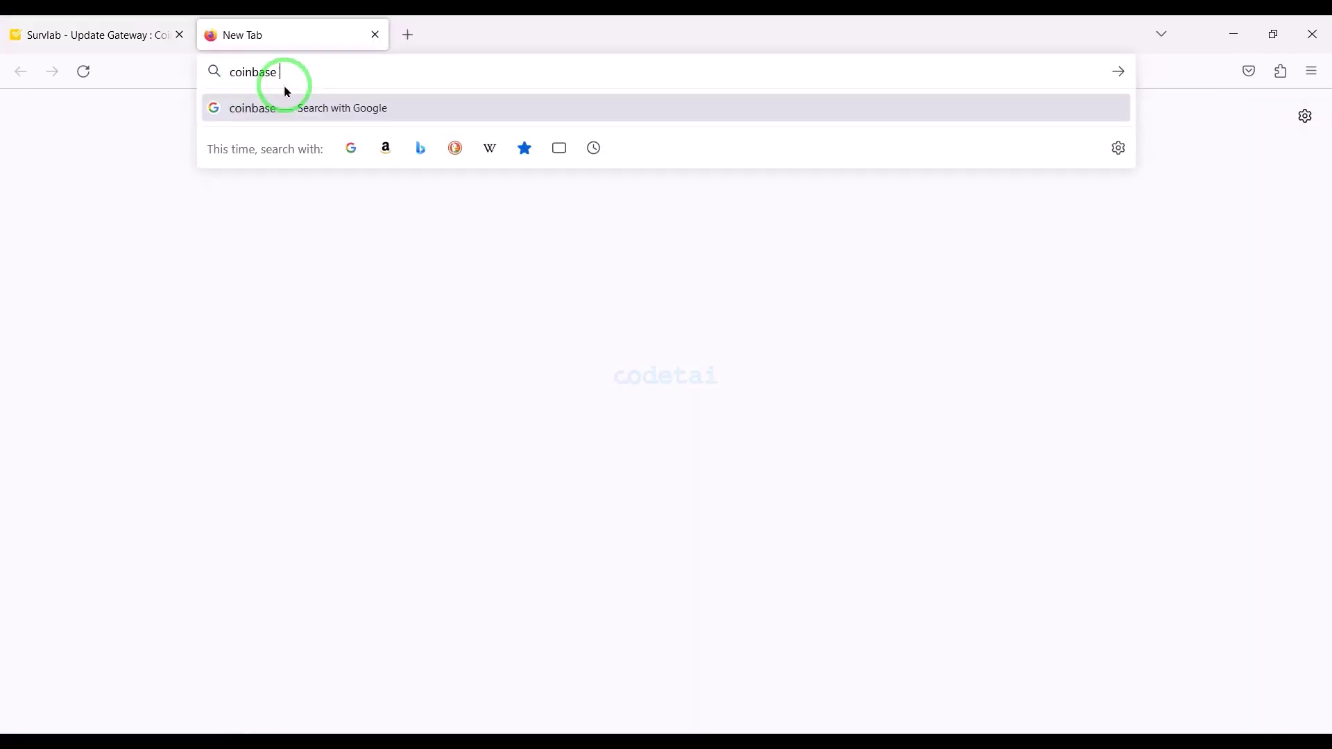
type(" commerce")
key("Return")
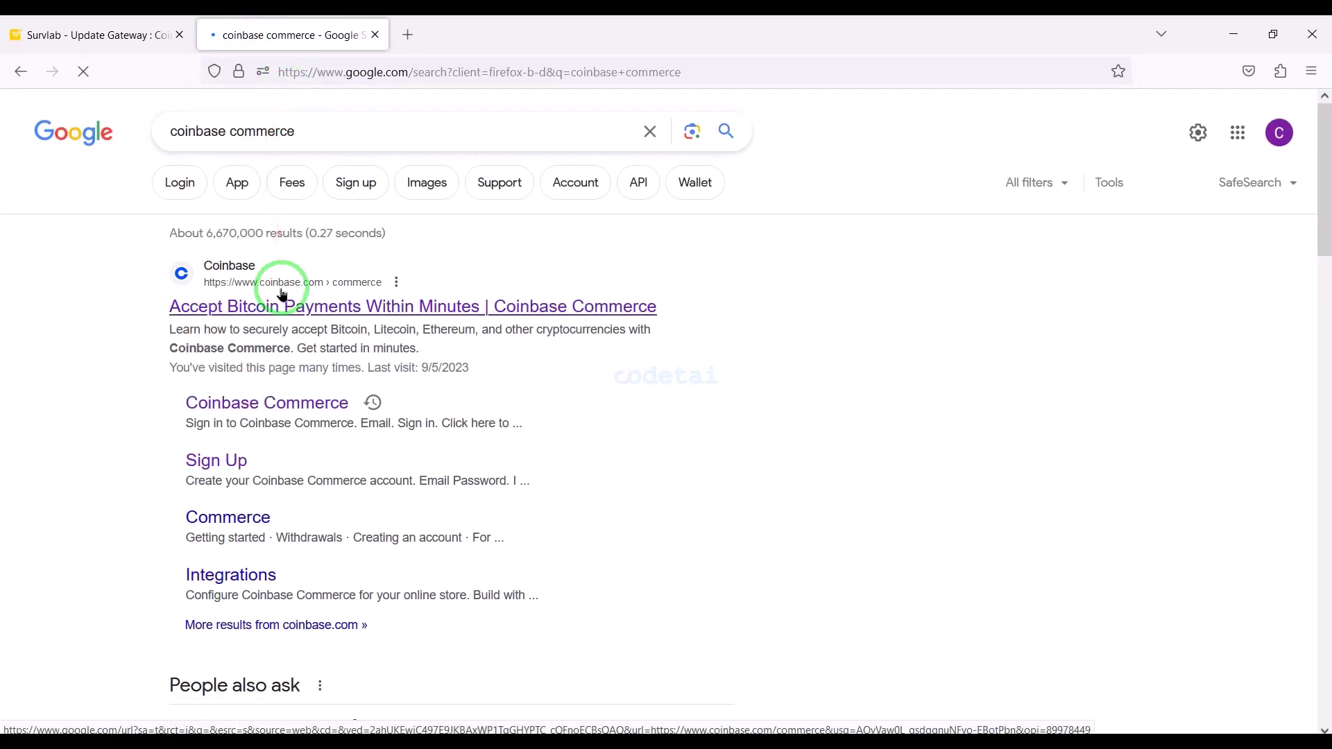
left_click(285, 300)
left_click(1103, 117)
left_click(620, 488)
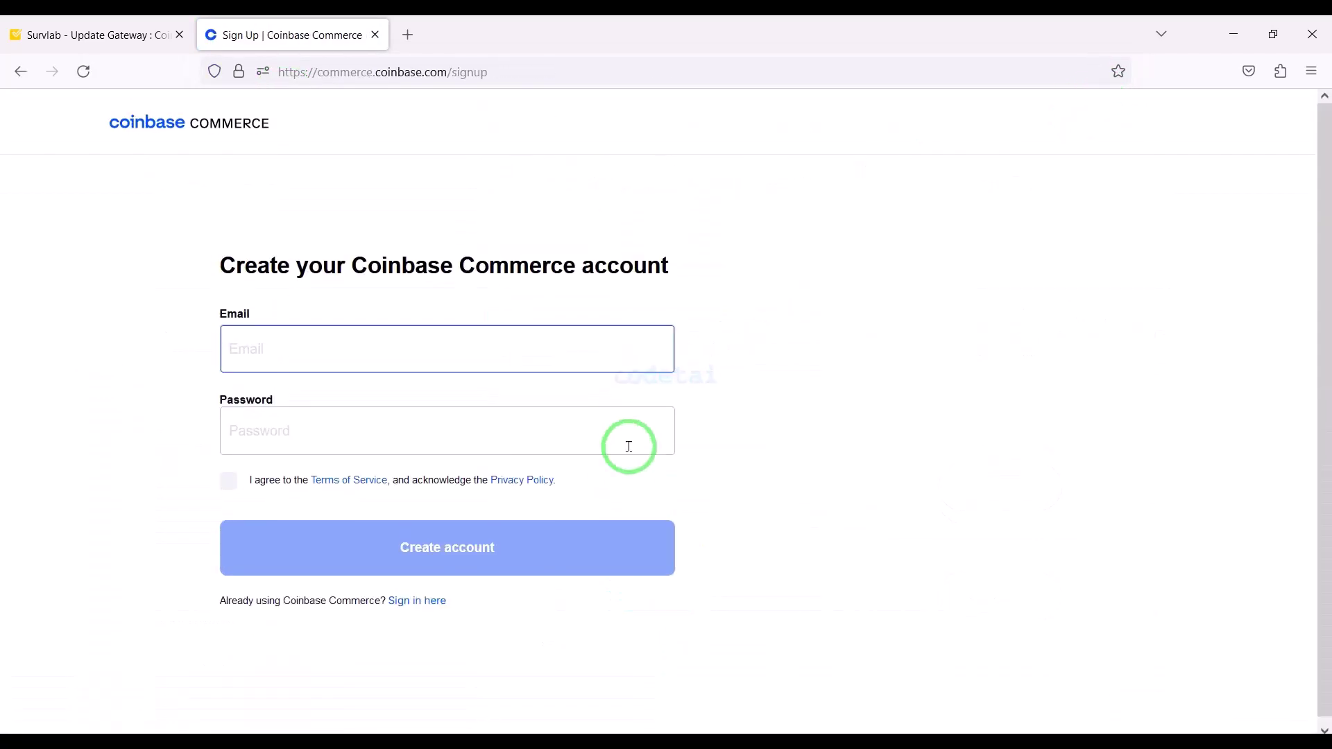
left_click(419, 595)
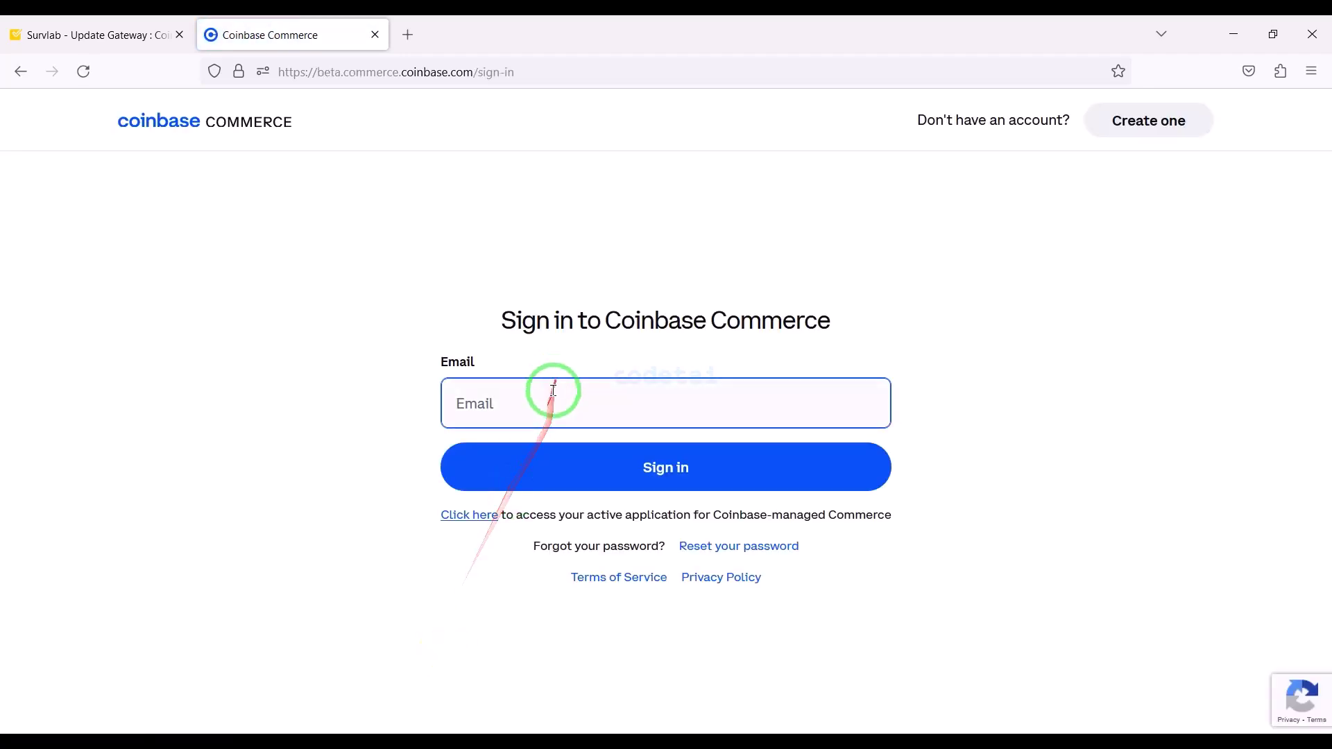
left_click(553, 390)
left_click(535, 447)
left_click(535, 451)
left_click(593, 456)
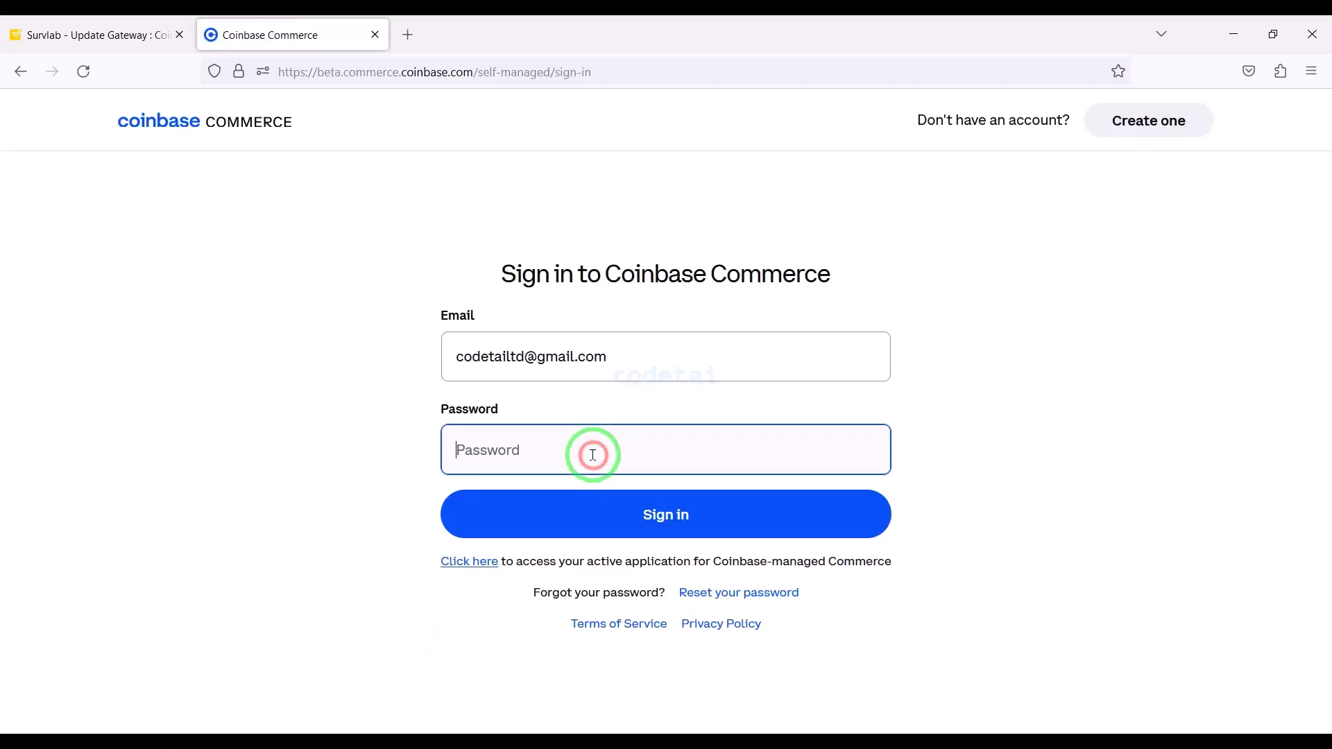
left_click(620, 514)
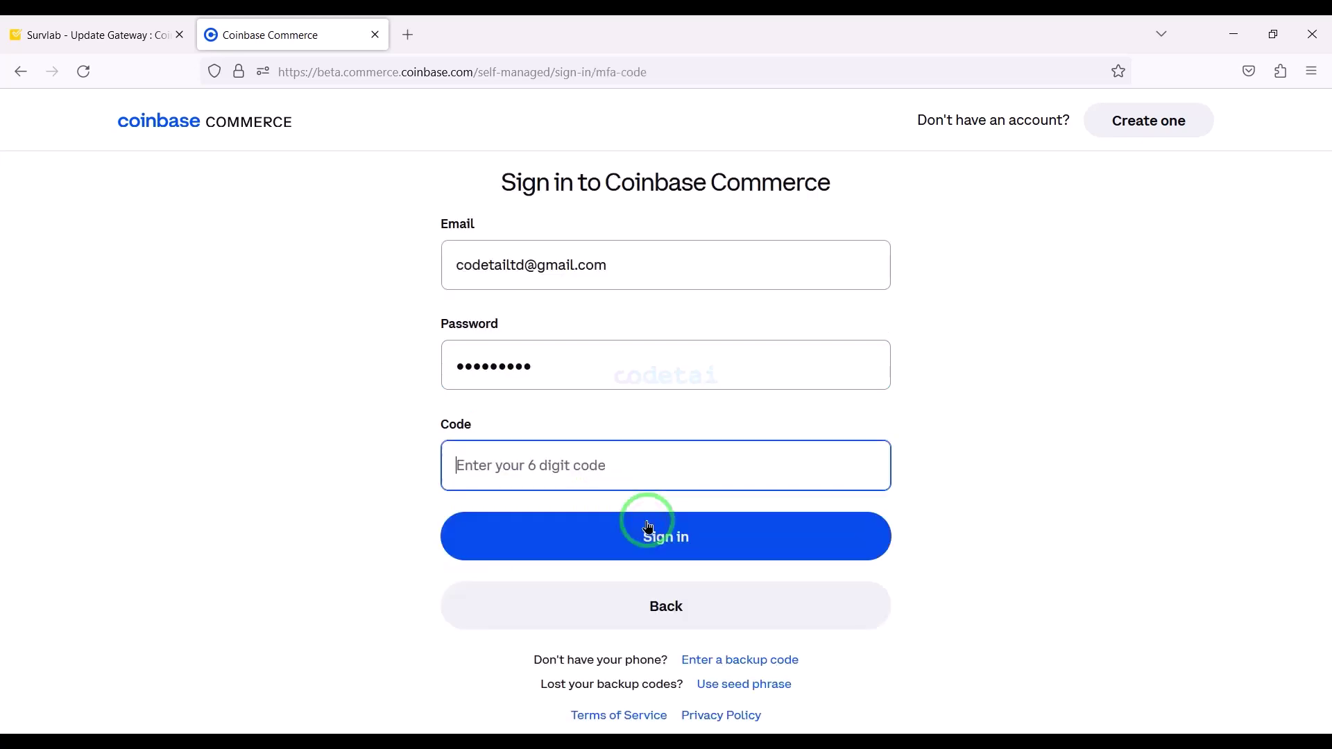
left_click(1273, 141)
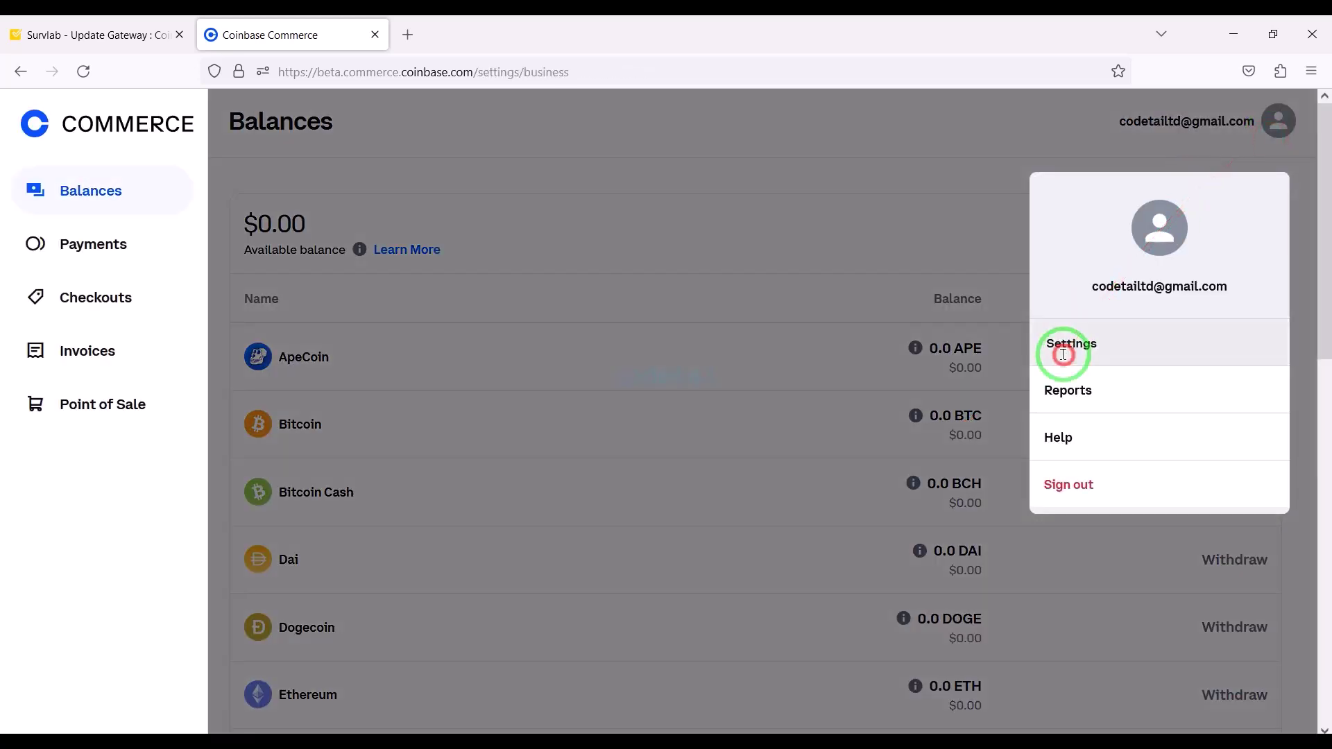
left_click(1062, 345)
left_click(450, 174)
left_click(1111, 558)
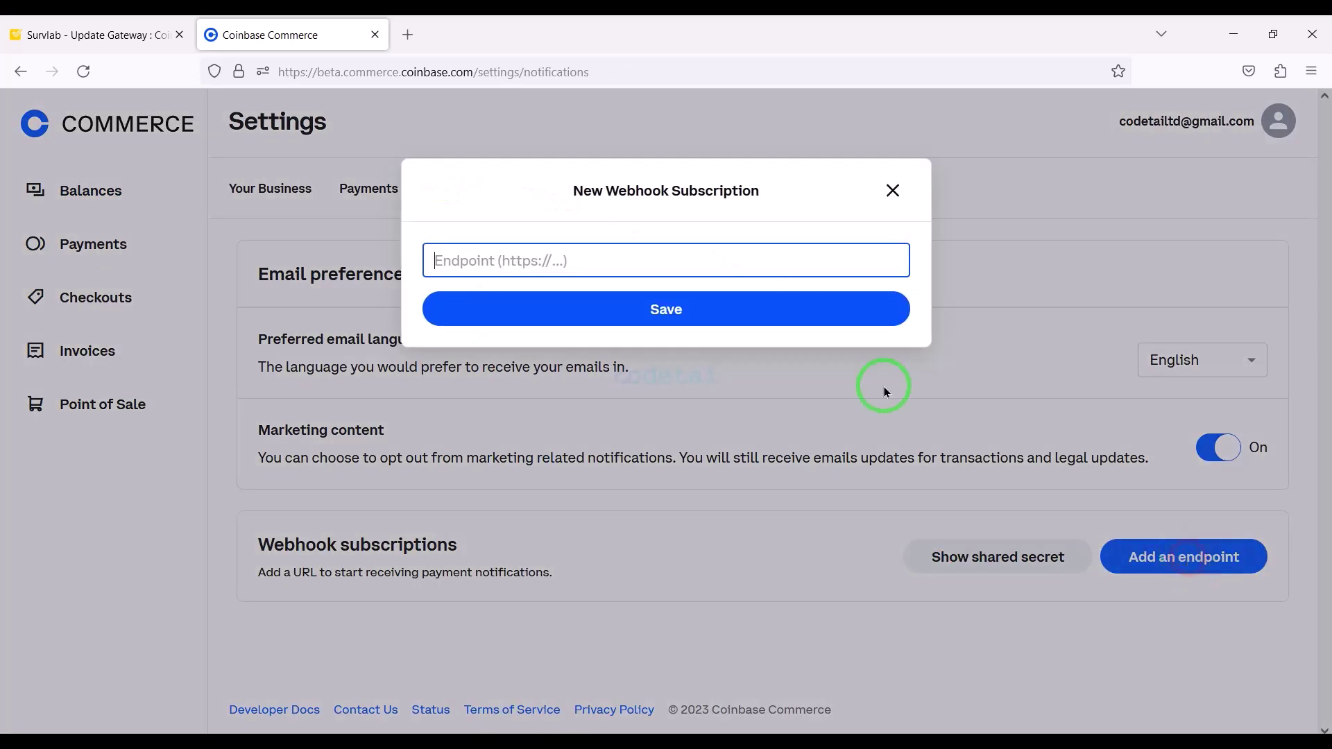
left_click(93, 35)
left_click(738, 446)
left_click(349, 22)
left_click(493, 256)
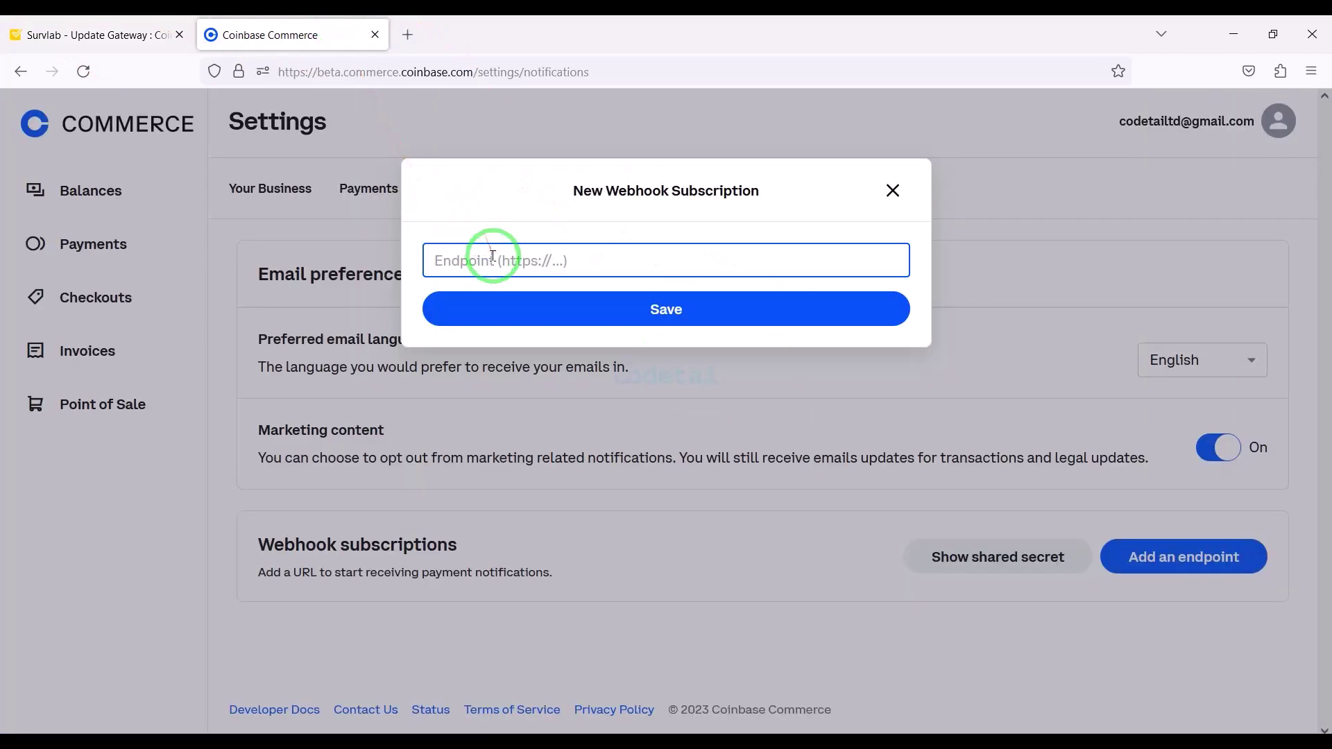
left_click(598, 324)
Step: Generate a new Coinbase Commerce API key under Security and copy it
left_click(581, 197)
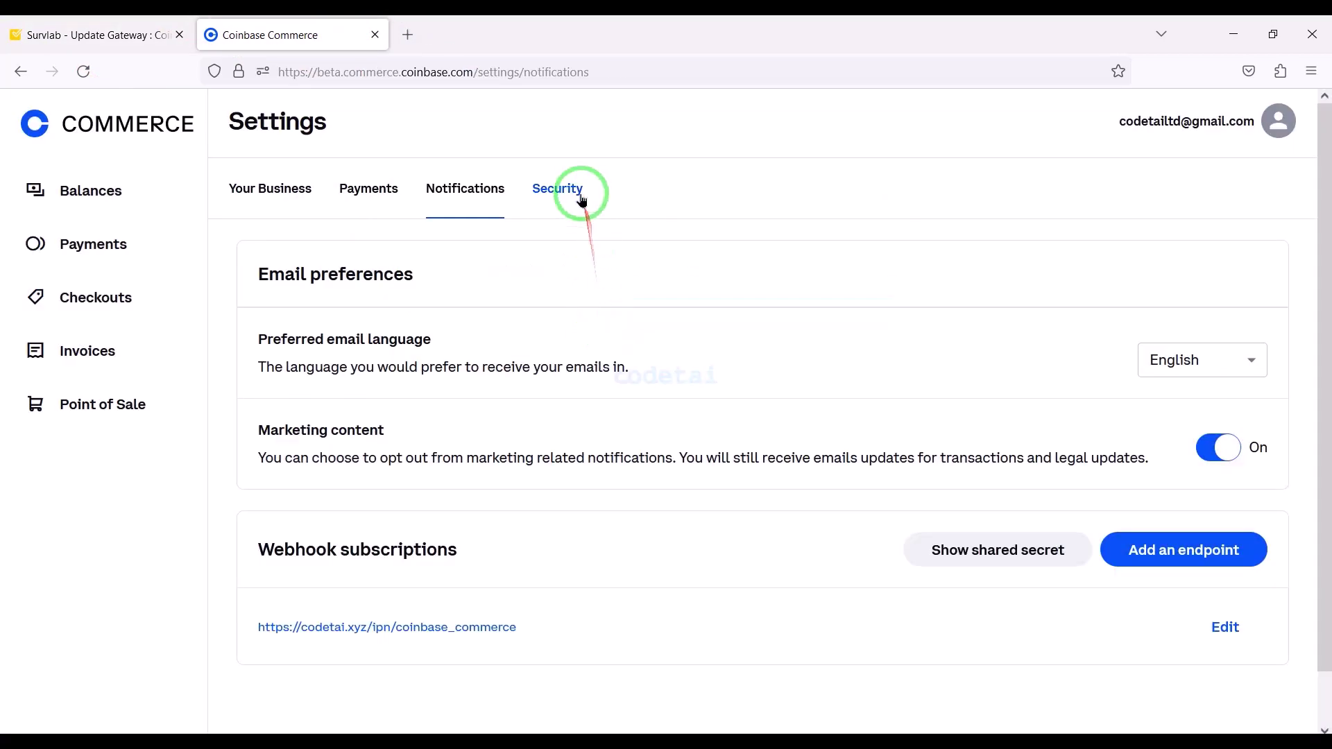
left_click(1157, 296)
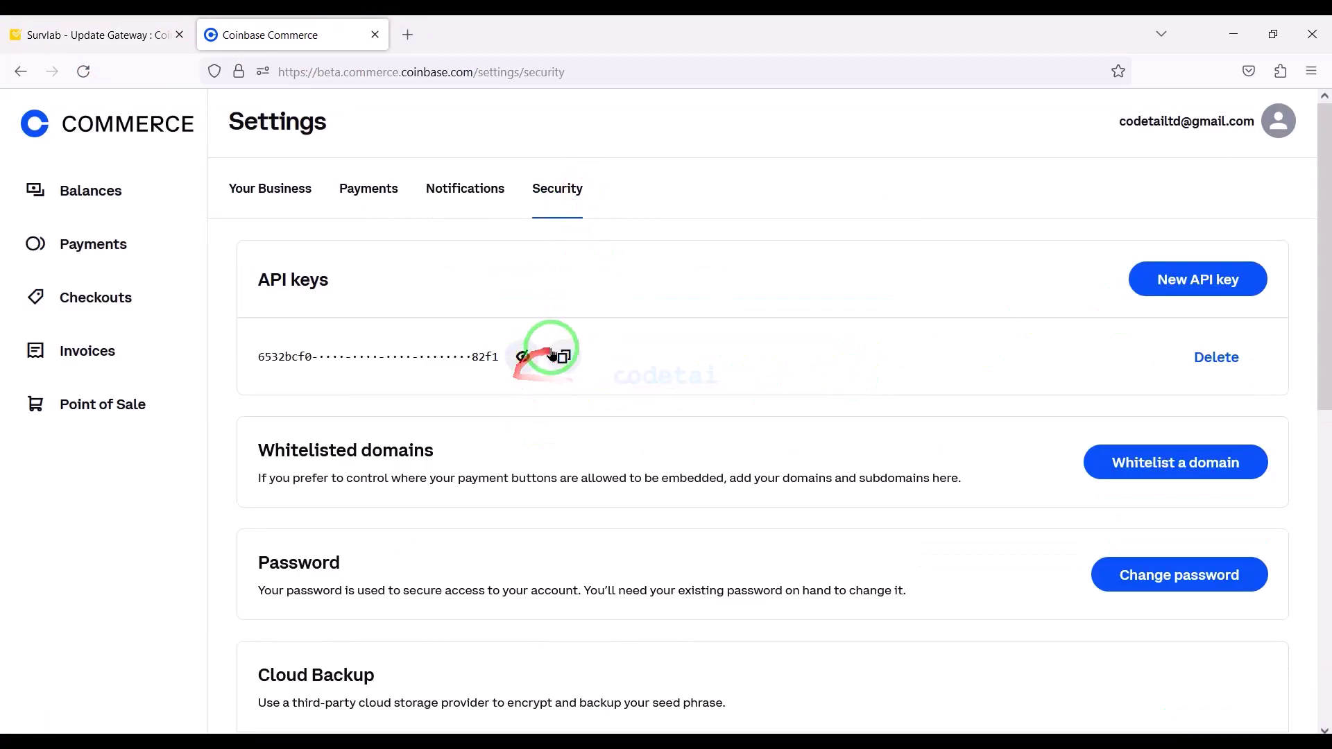
left_click(562, 354)
left_click(97, 35)
Step: Replace the gateway's API Key and Webhook Shared Secret with the new Coinbase values and save
left_click_drag(570, 568, 53, 544)
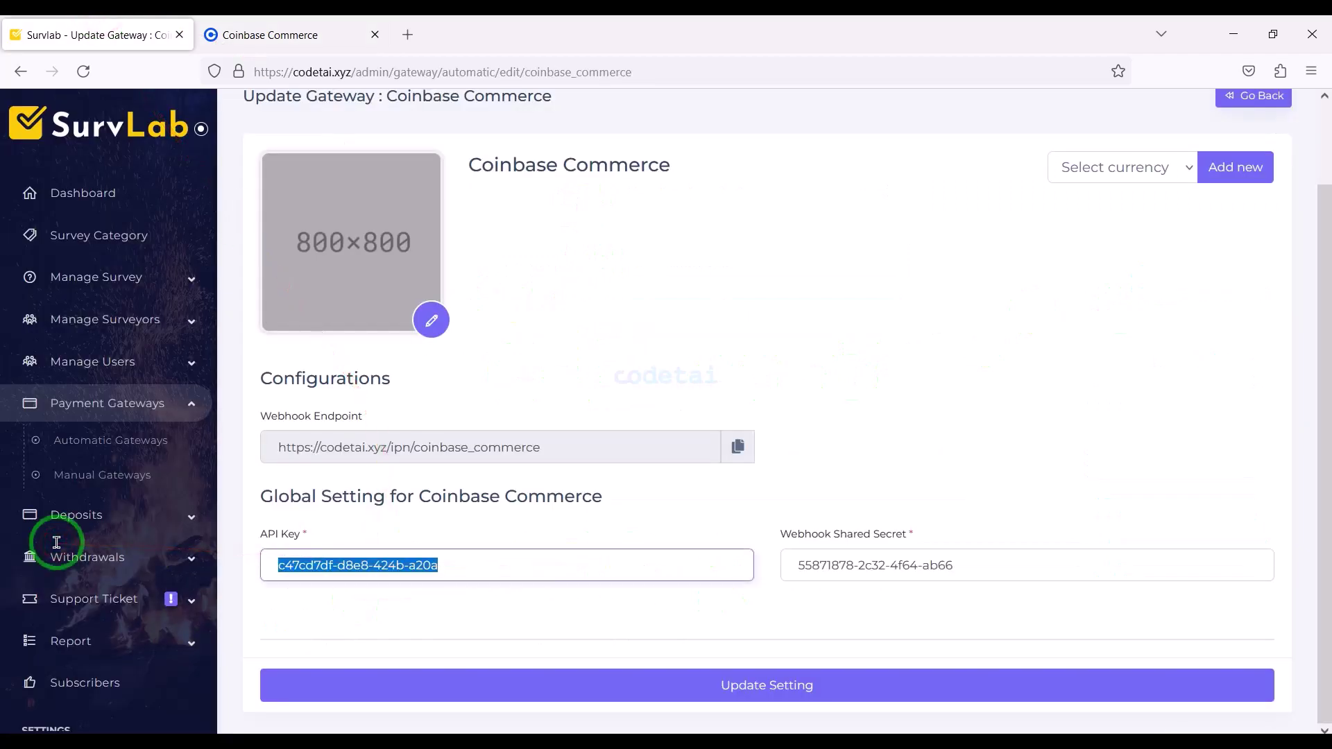
key("ctrl+v")
left_click(292, 34)
left_click(465, 183)
scroll(867, 573, "down", 2)
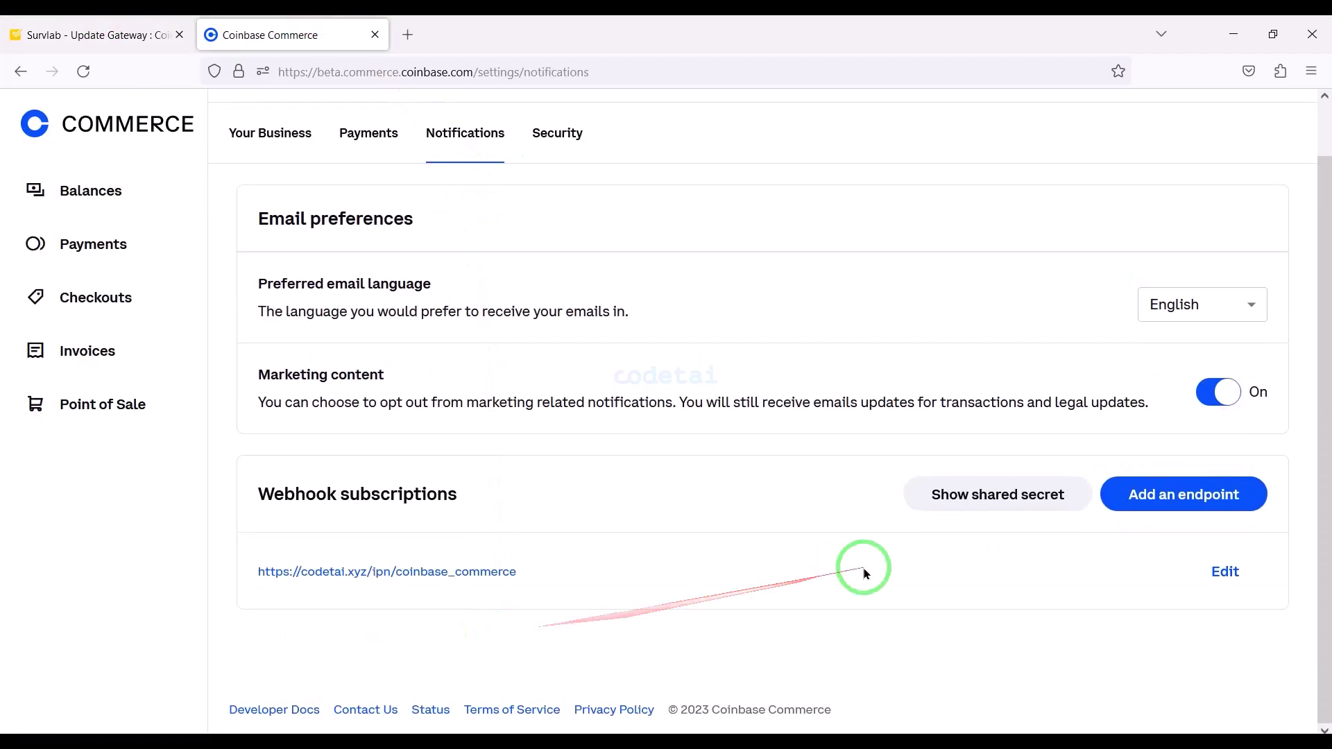
left_click(998, 494)
left_click(887, 262)
left_click(97, 35)
left_click_drag(1011, 576, 689, 557)
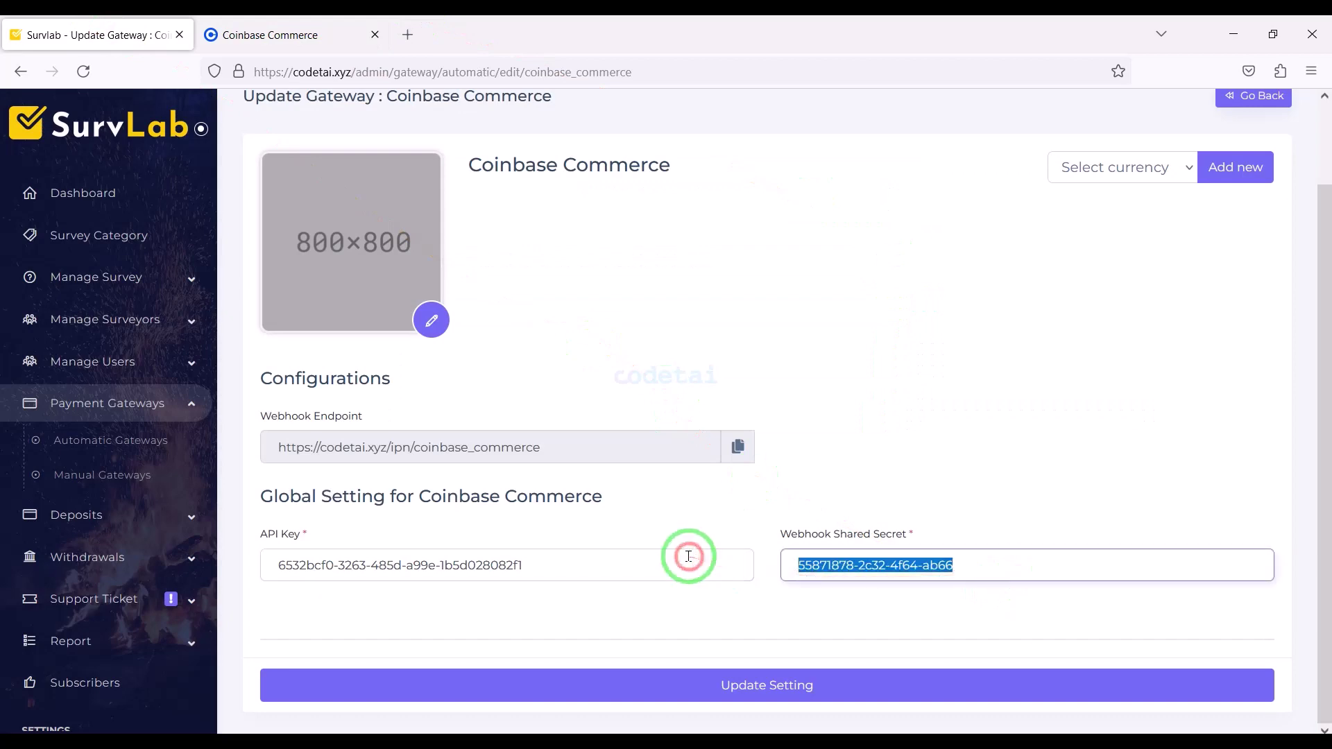
left_click(679, 693)
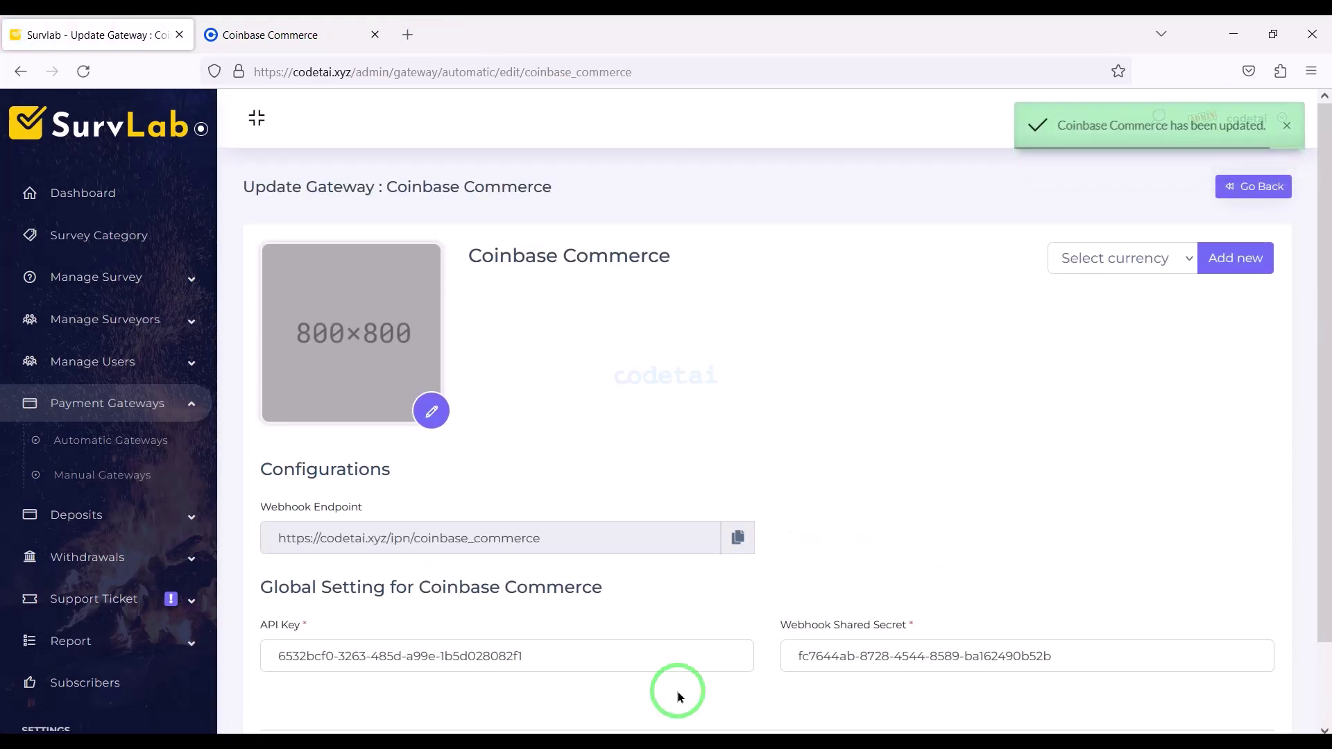
Step: Add USD to the gateway with a 10–1000 range and fixed charge 1, then save
left_click(1111, 255)
left_click(1076, 309)
scroll(940, 476, "down", 1)
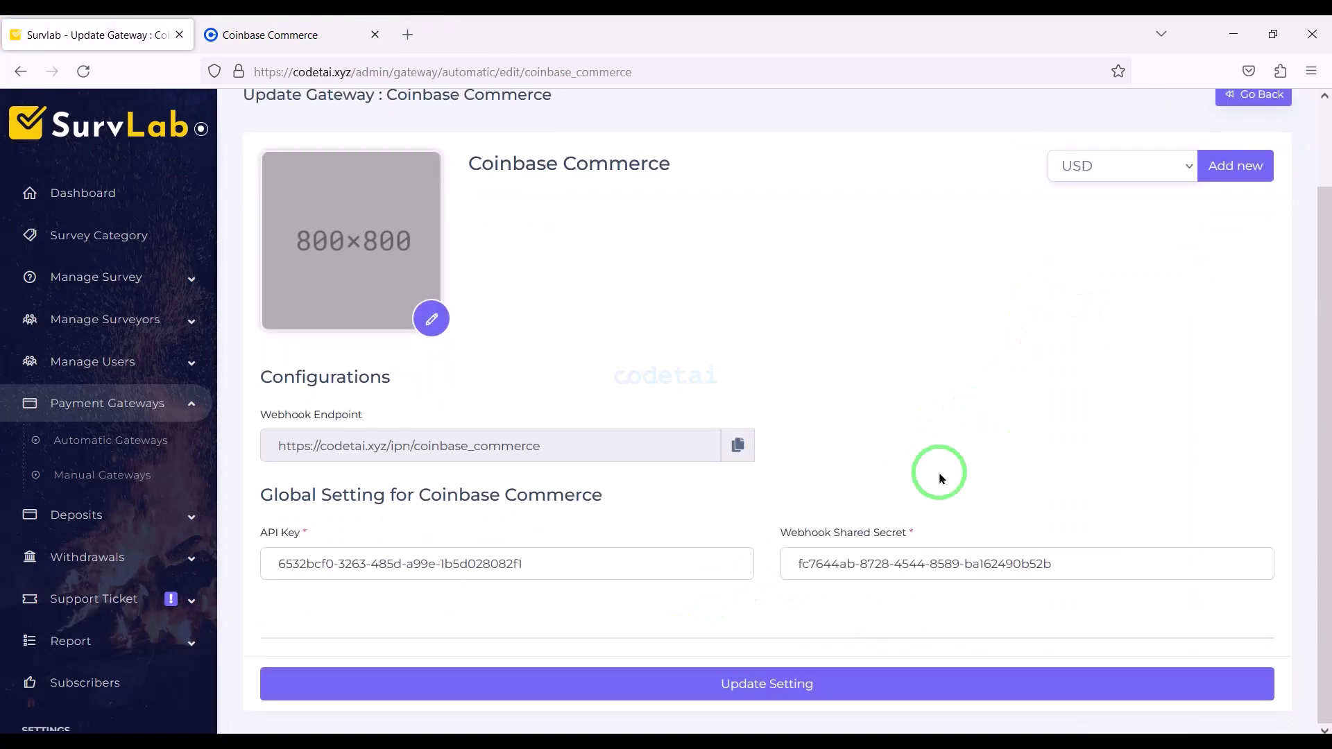
left_click(1235, 166)
scroll(1156, 238, "down", 5)
left_click(521, 333)
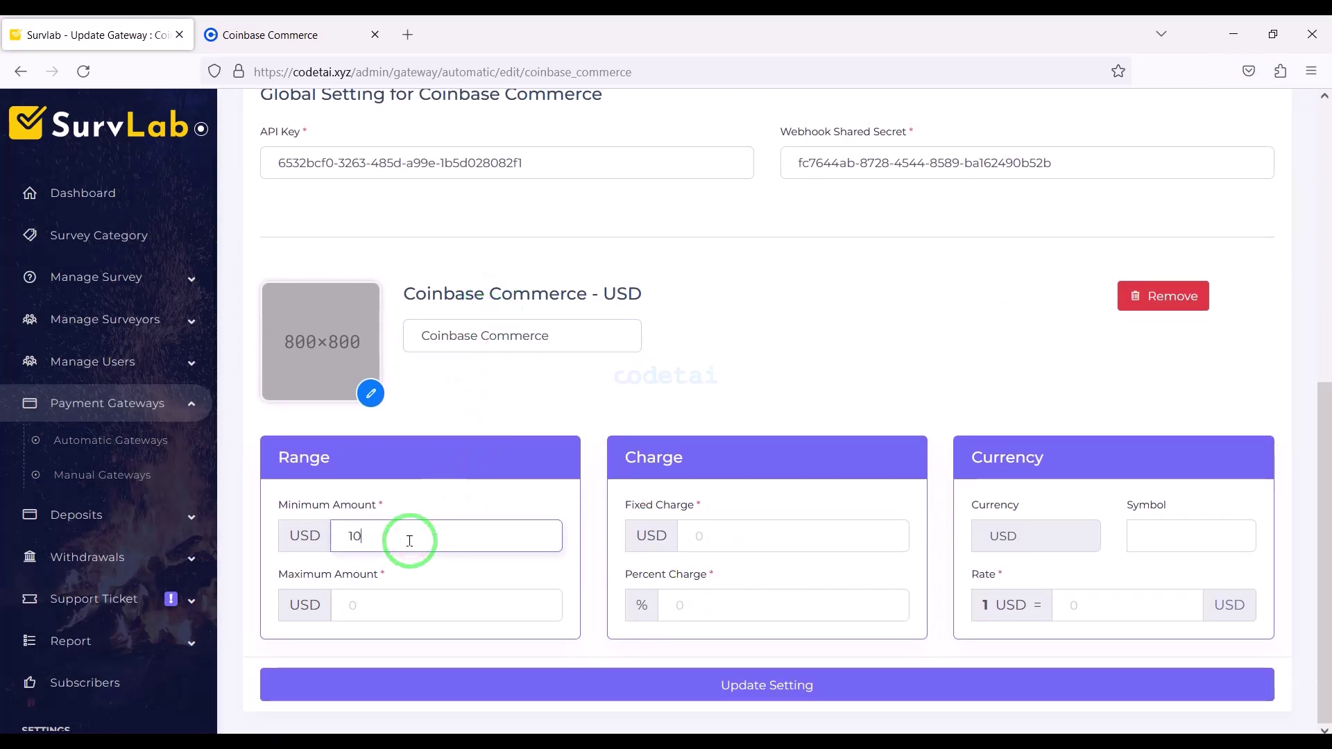
left_click(388, 601)
left_click(756, 529)
type("1")
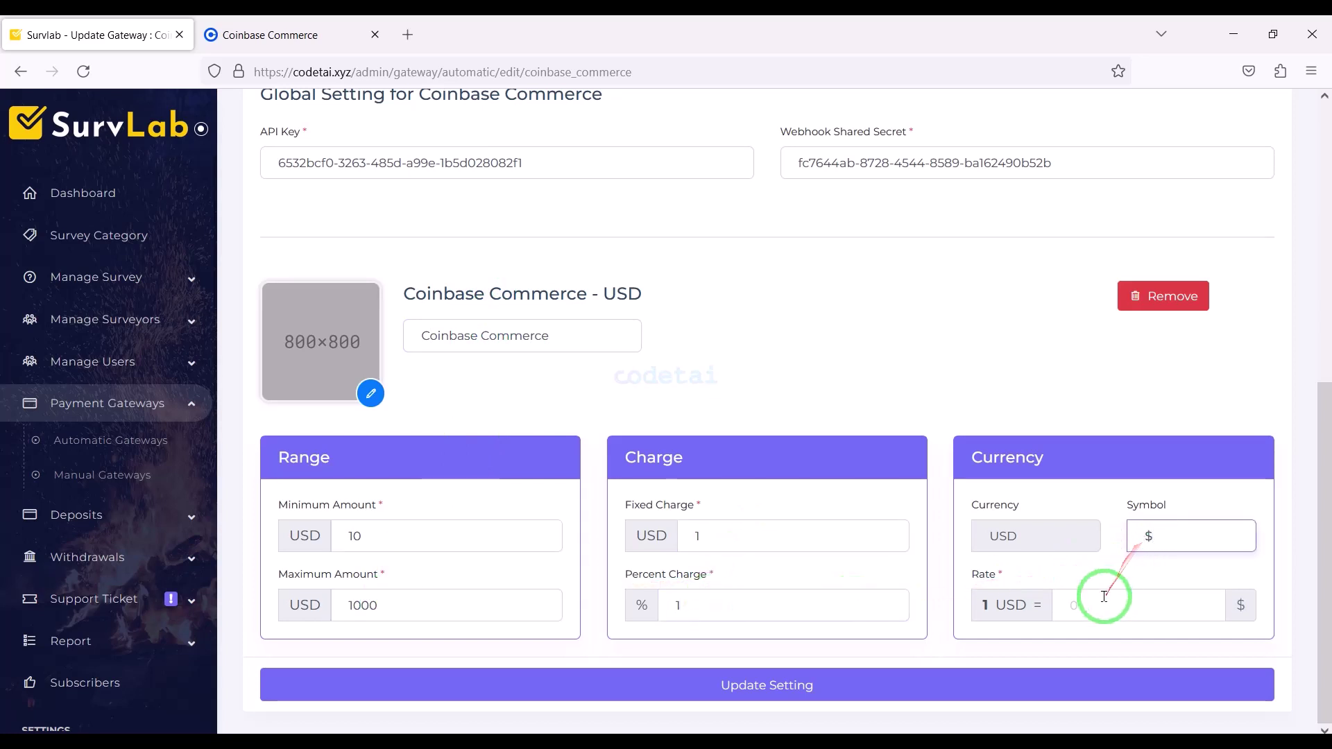
left_click(807, 682)
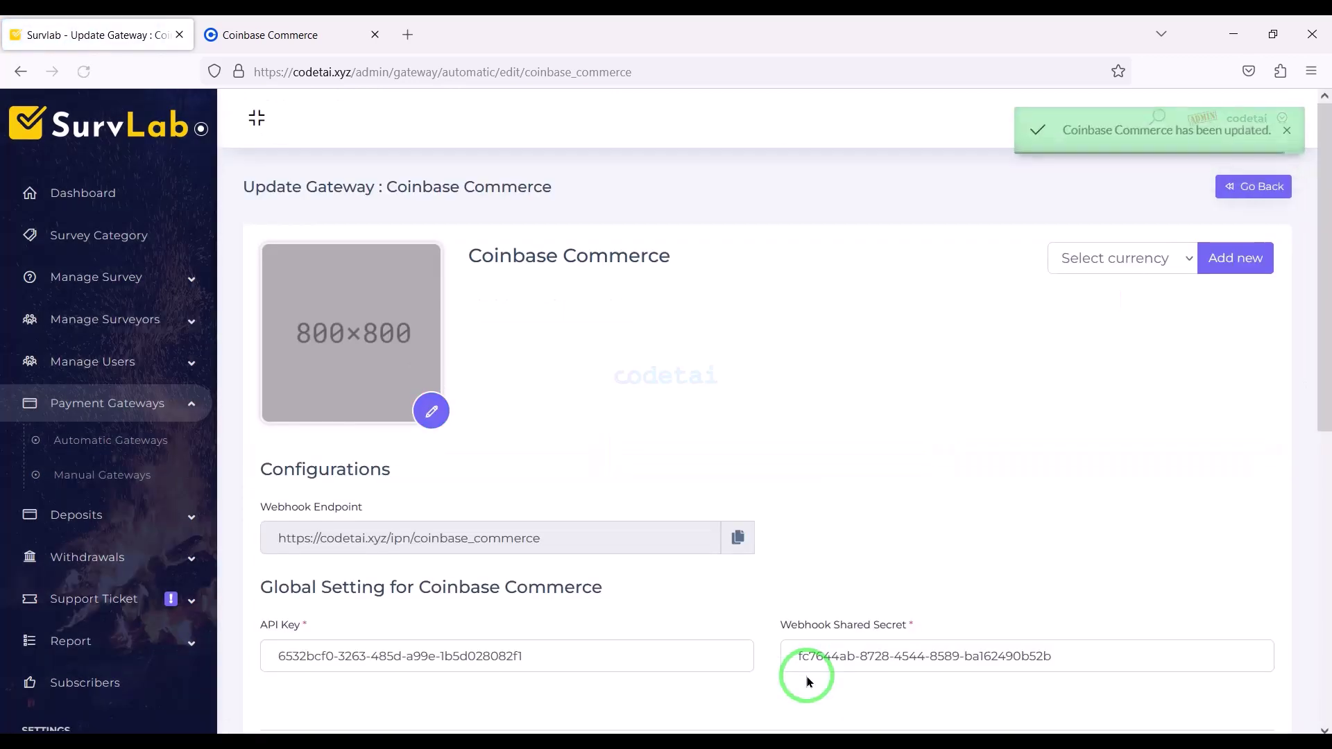
Step: Open Manual Gateways and start a new manual deposit method
scroll(508, 651, "down", 8)
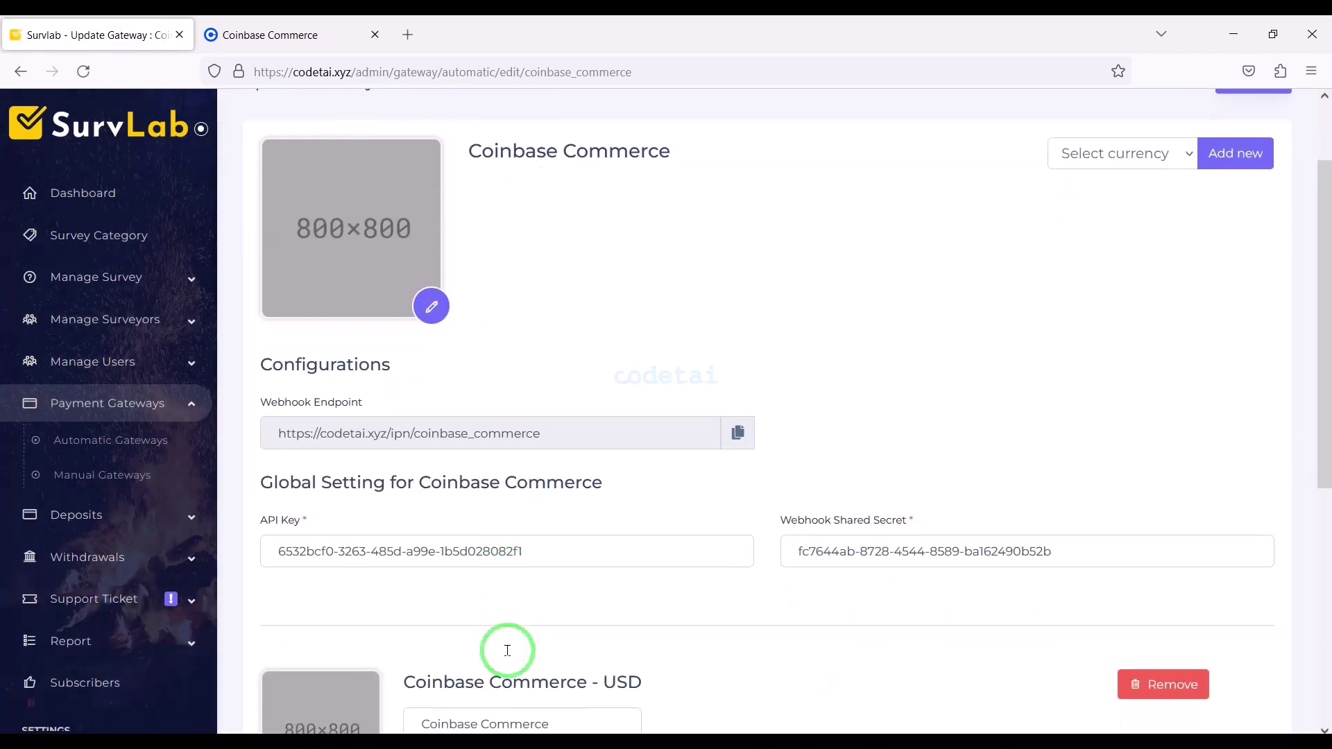
scroll(508, 651, "up", 8)
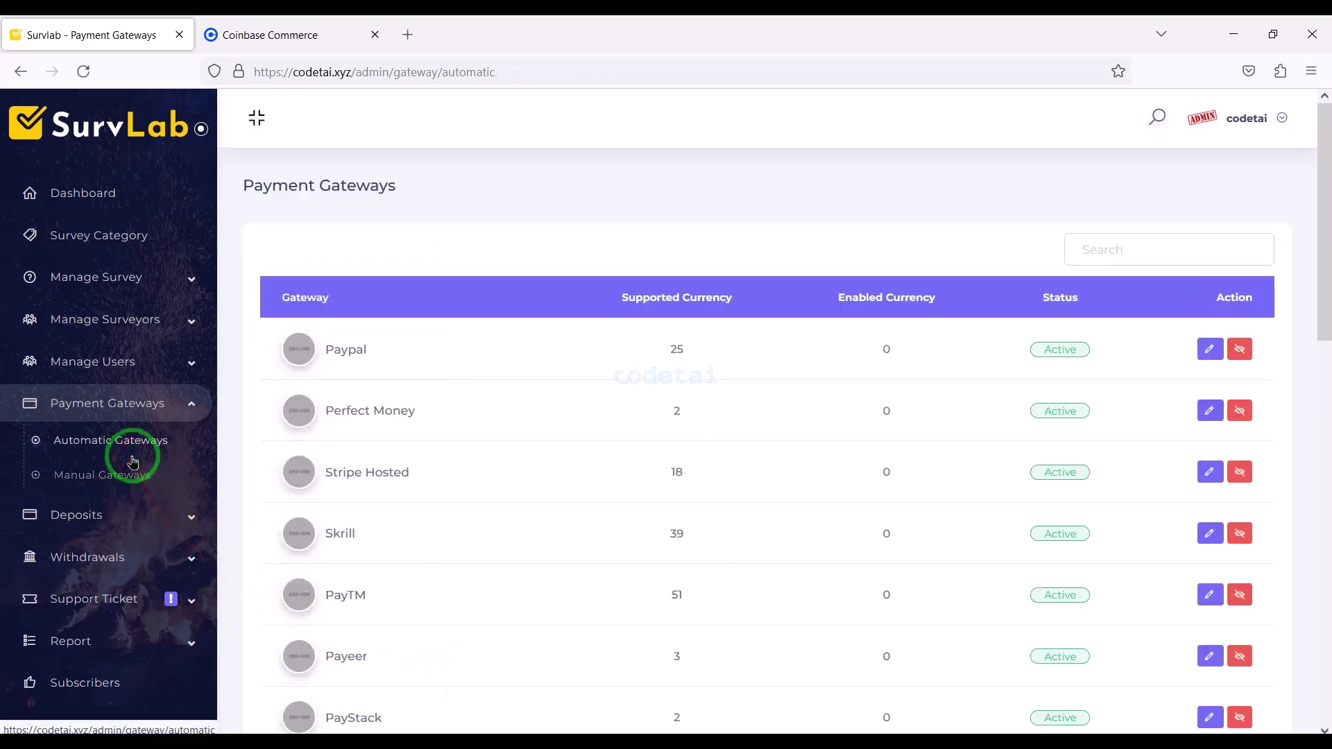
scroll(620, 536, "down", 5)
scroll(619, 536, "down", 5)
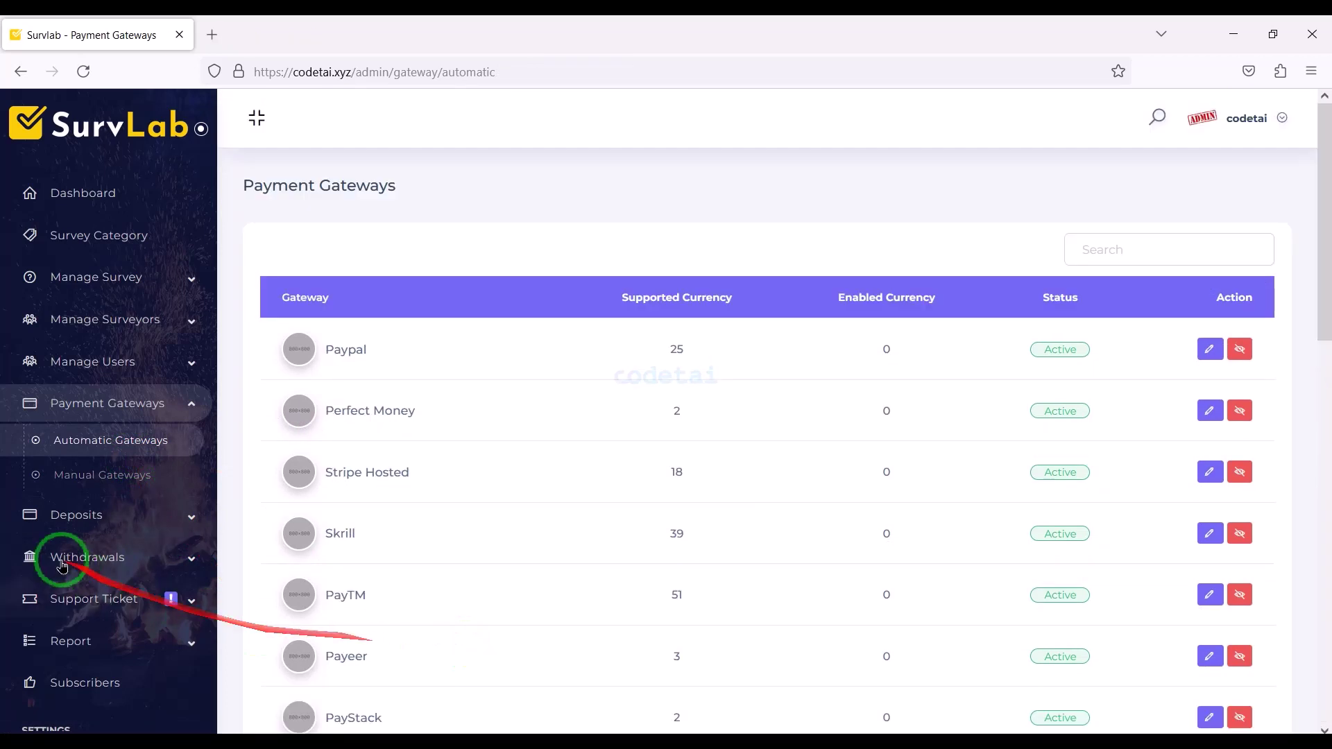
left_click(93, 489)
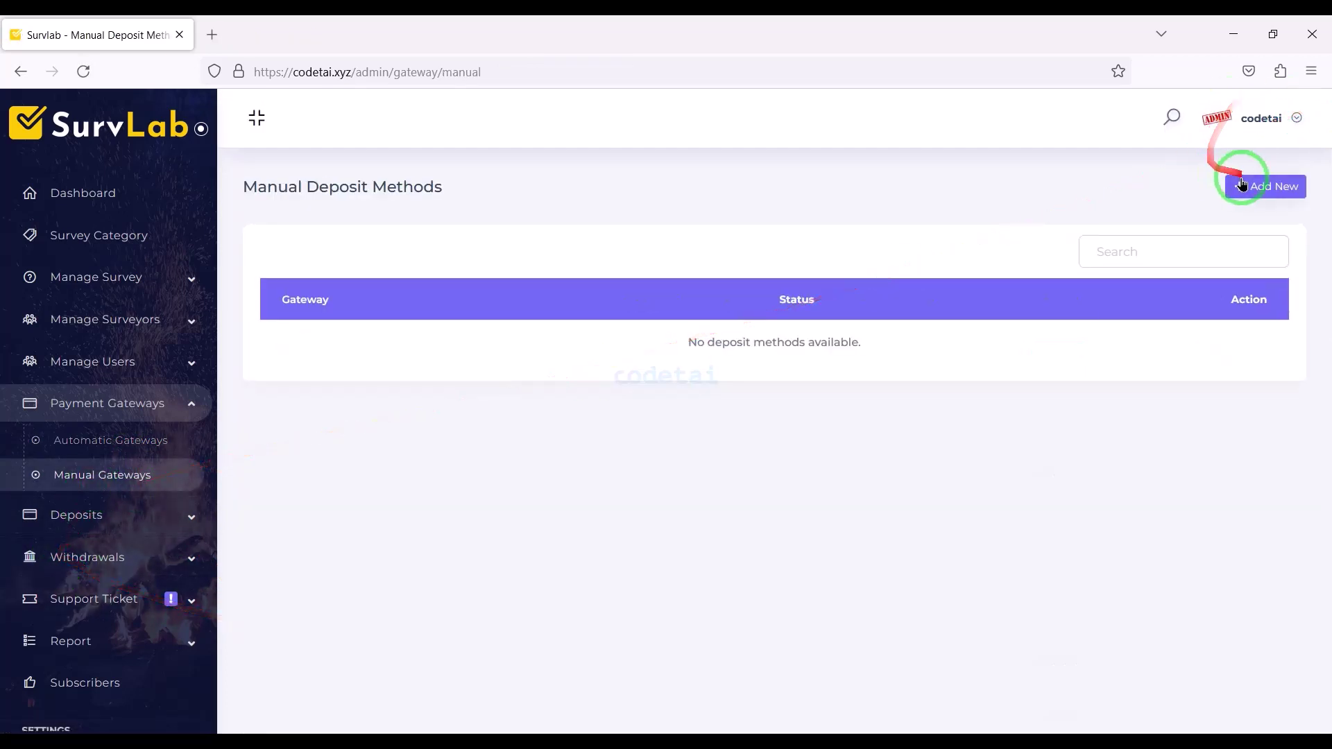
left_click(1242, 182)
Step: Add two user data fields, the first a Textarea, and expand the Deposits menu
scroll(637, 574, "down", 5)
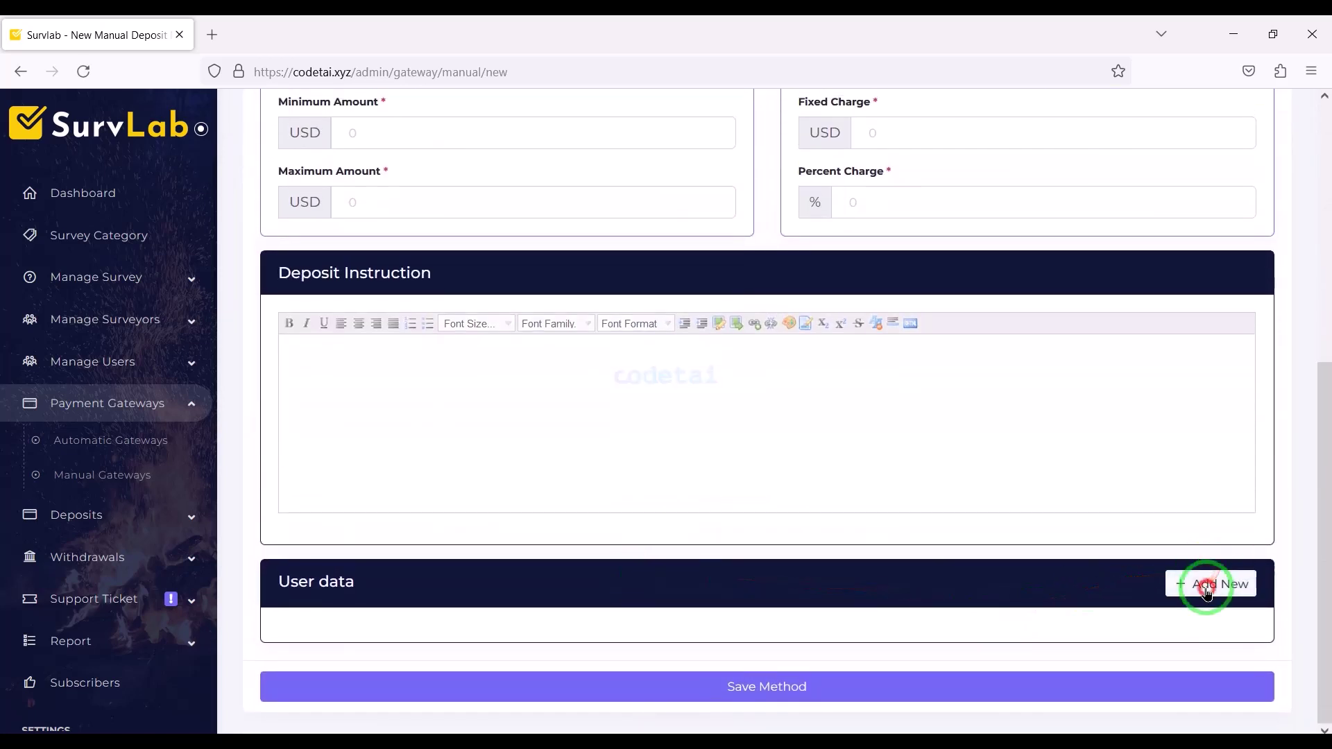
left_click(1207, 583)
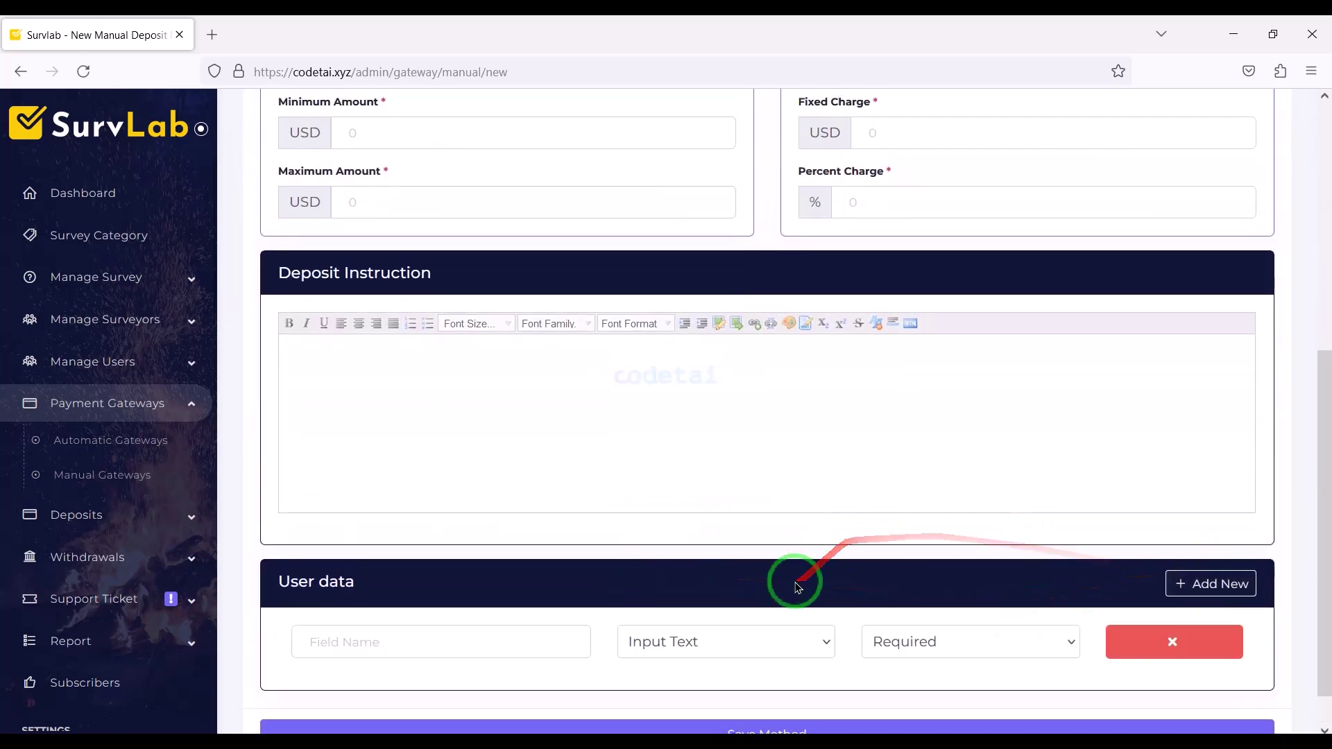
scroll(771, 586, "down", 1)
left_click(747, 593)
left_click(714, 651)
left_click(1179, 537)
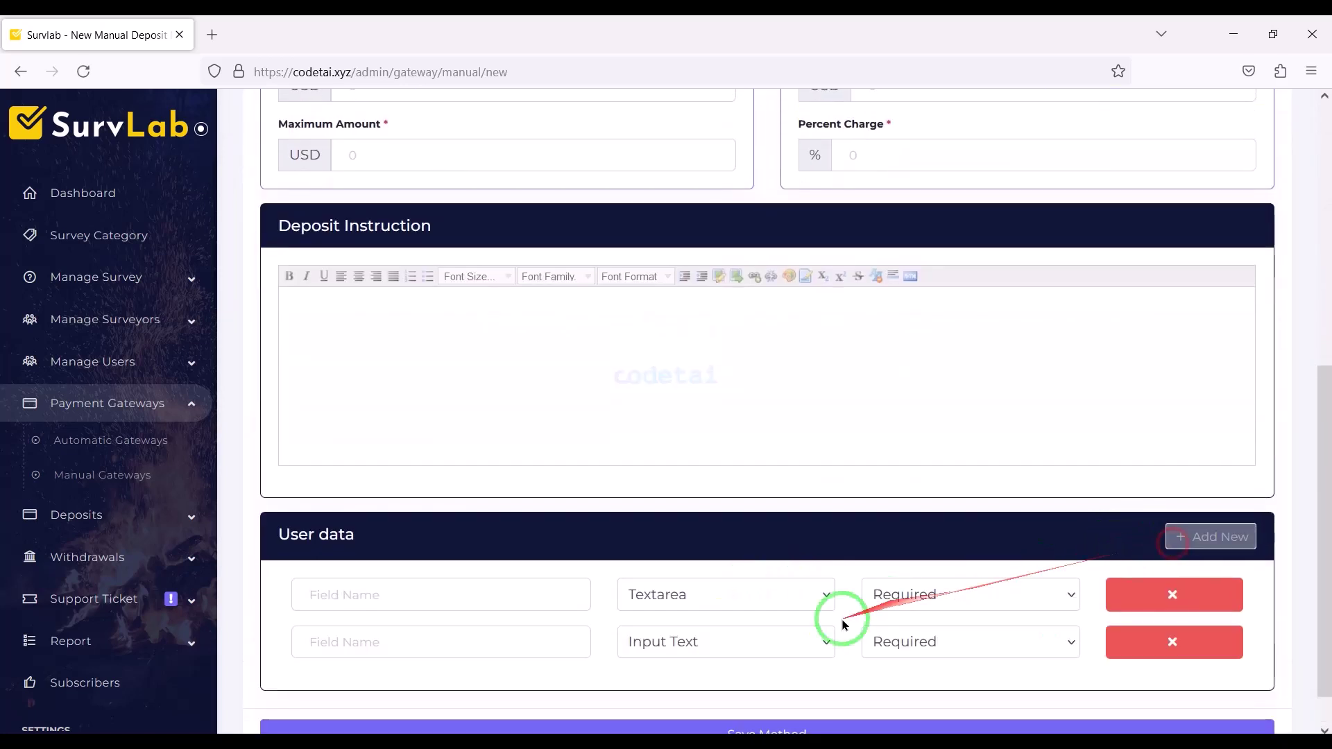
scroll(843, 625, "down", 1)
scroll(842, 621, "up", 8)
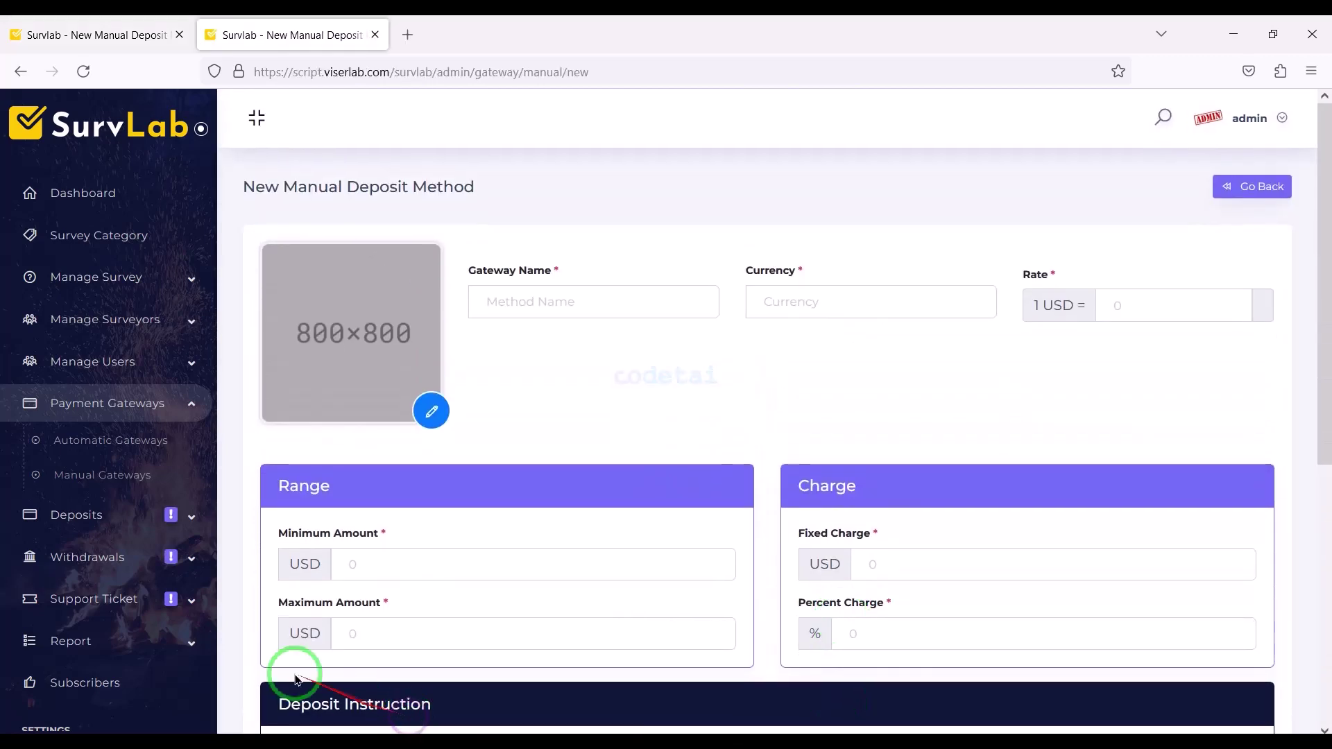
left_click(53, 531)
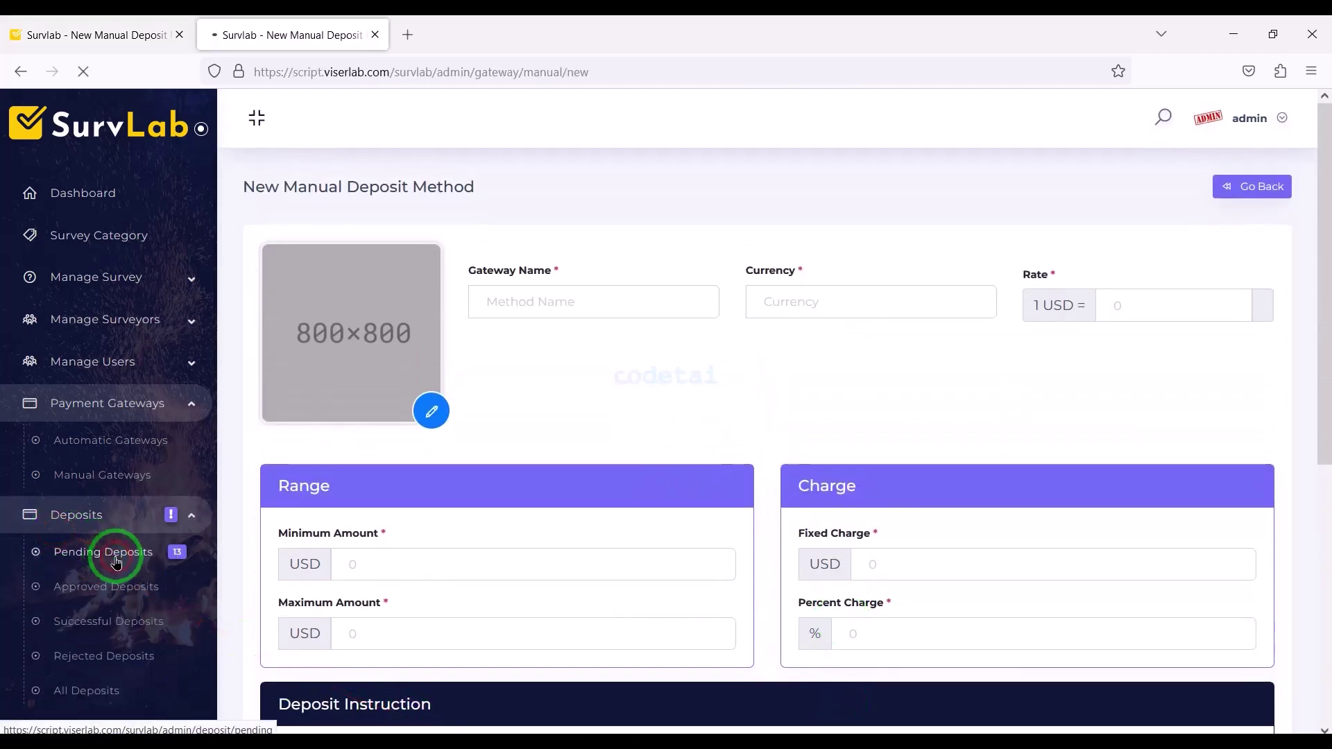
Step: Review the approved, successful and rejected deposits
left_click(104, 518)
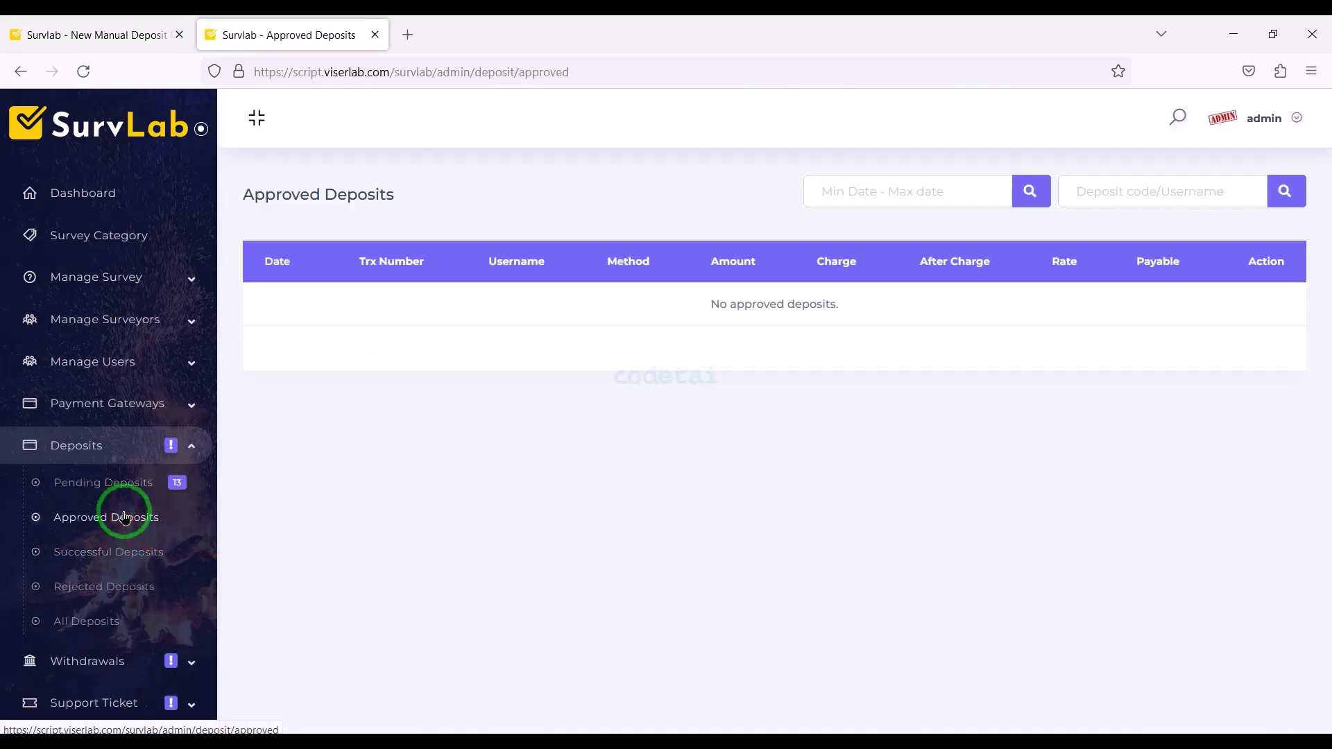
left_click(113, 553)
left_click(104, 587)
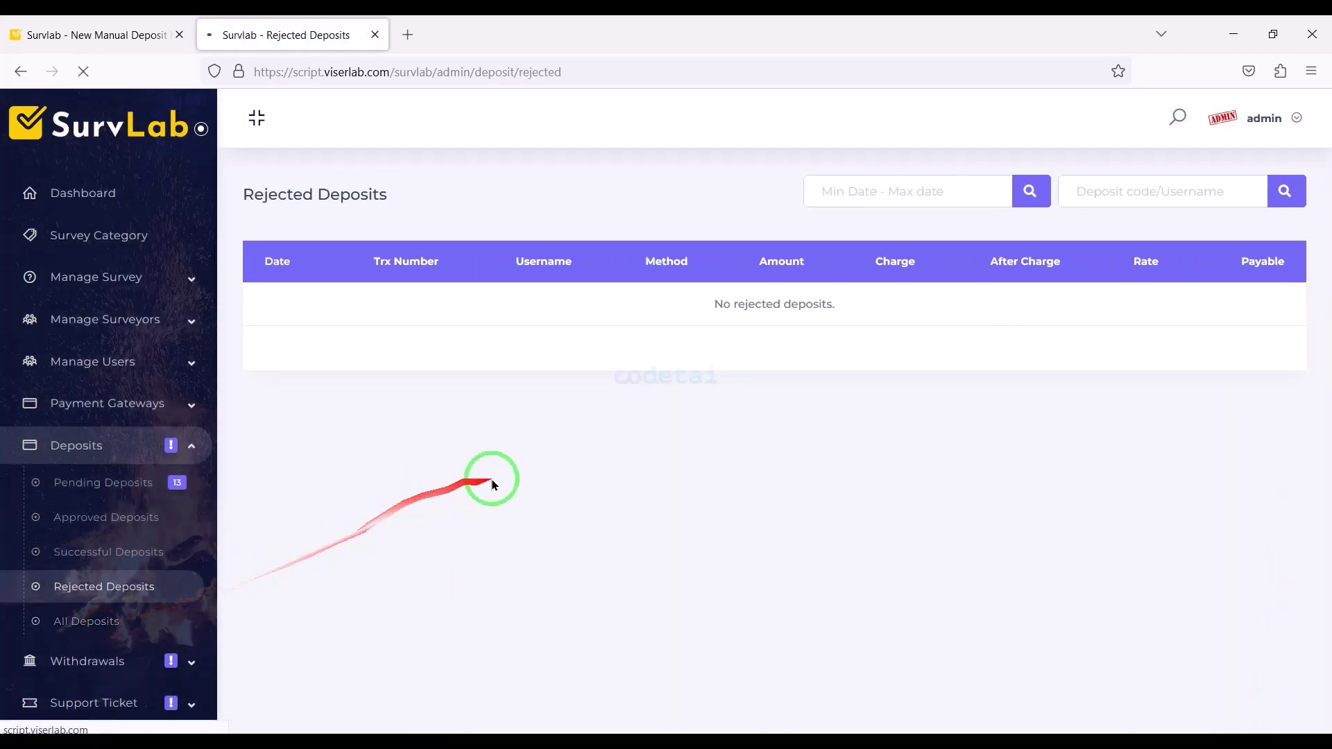
scroll(490, 603, "down", 9)
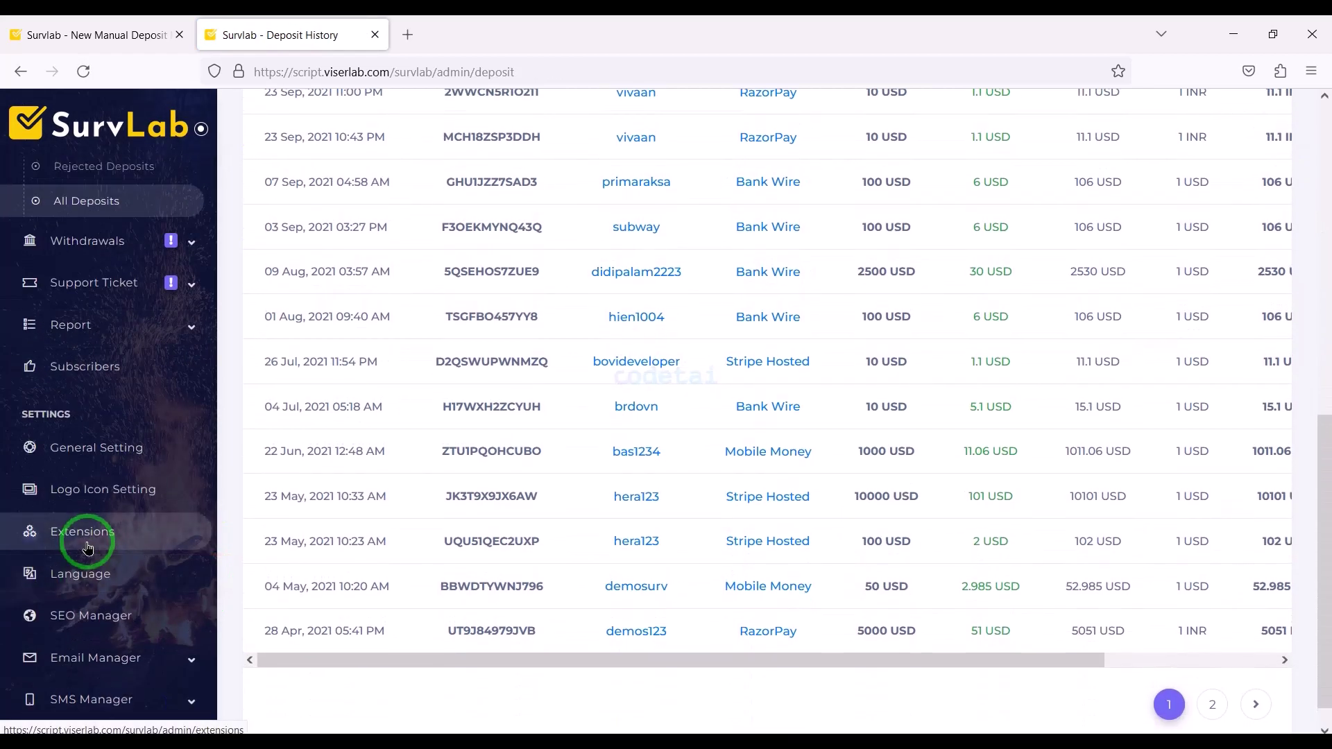
Step: Check pending and approved withdrawals and the full withdrawal log, then list all support tickets
left_click(156, 232)
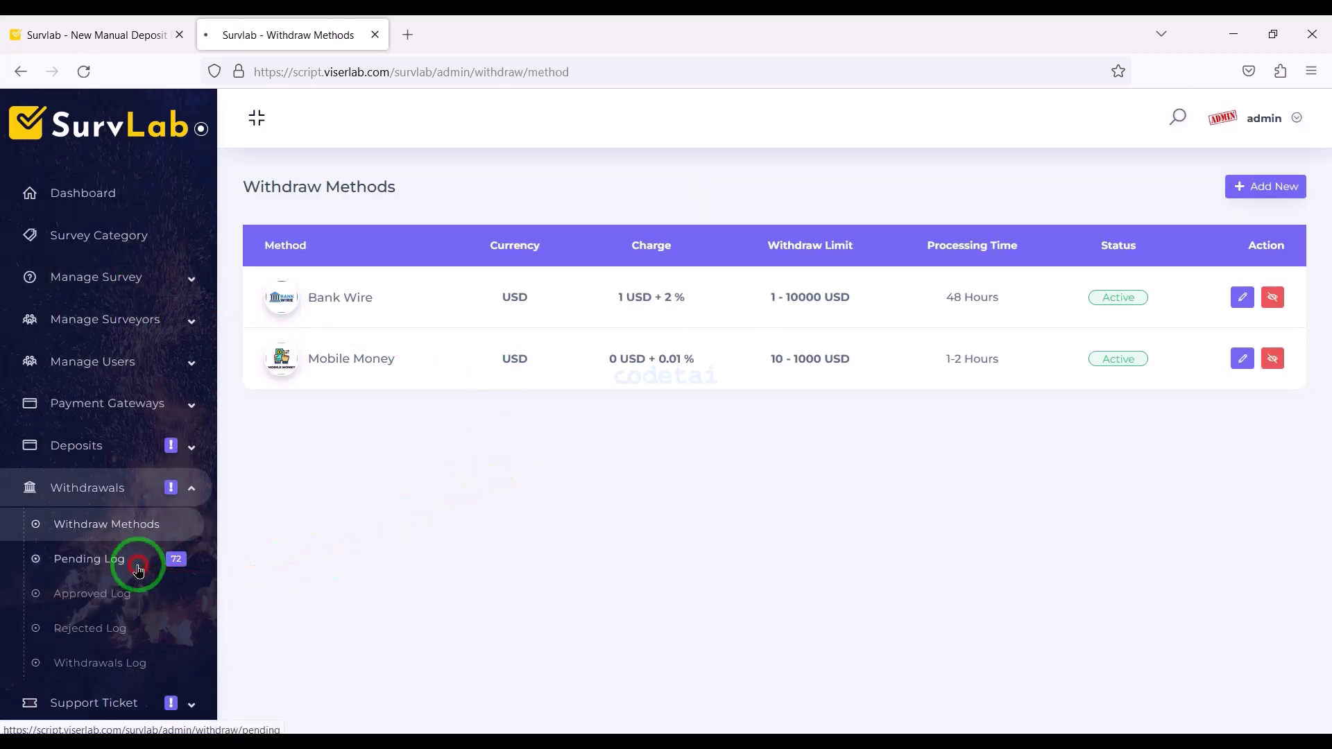
left_click(138, 570)
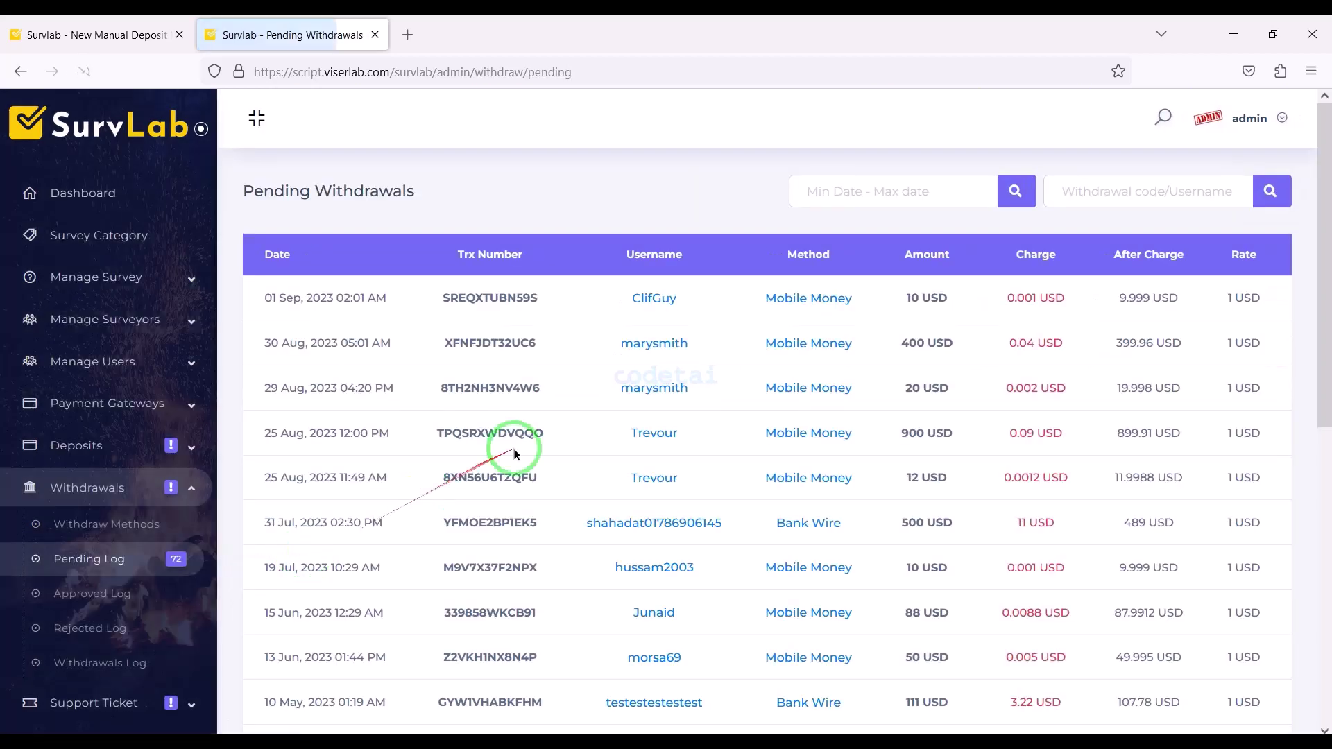
left_click(132, 608)
left_click_drag(1002, 373, 1270, 312)
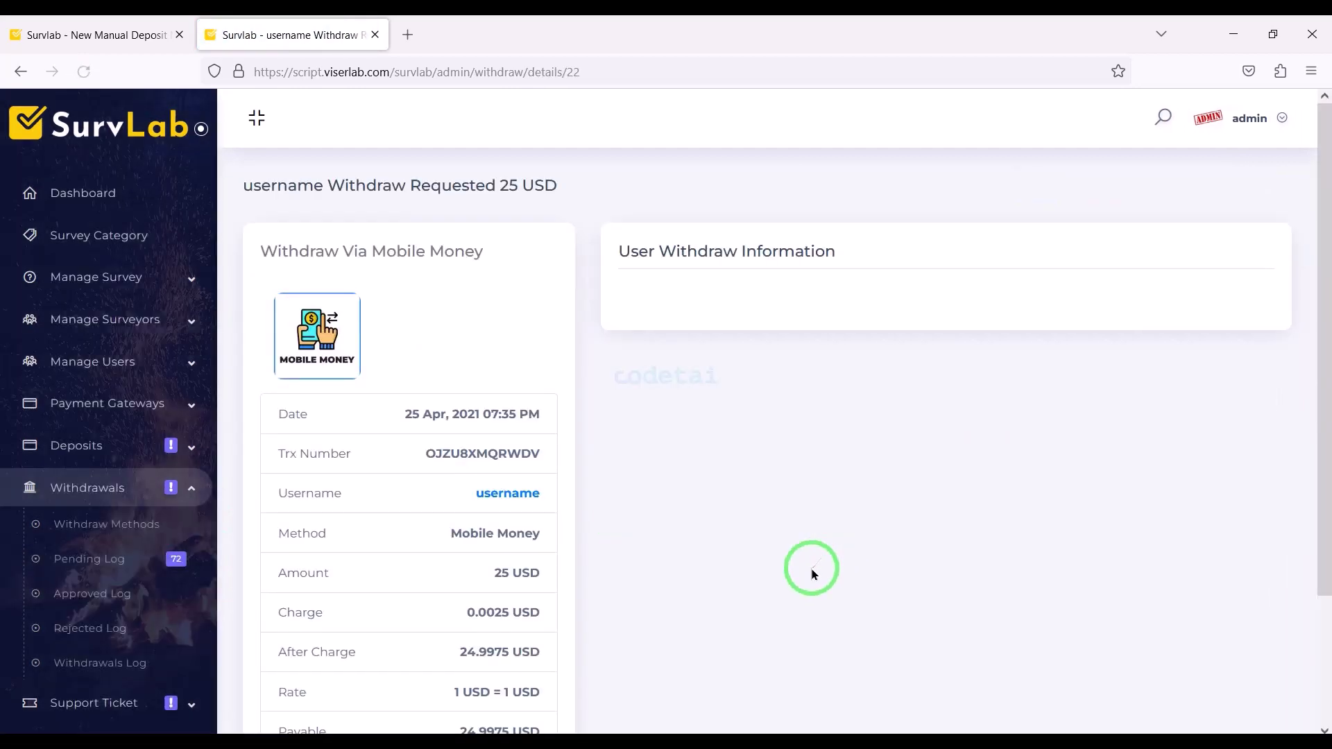
scroll(812, 565, "down", 3)
left_click(97, 662)
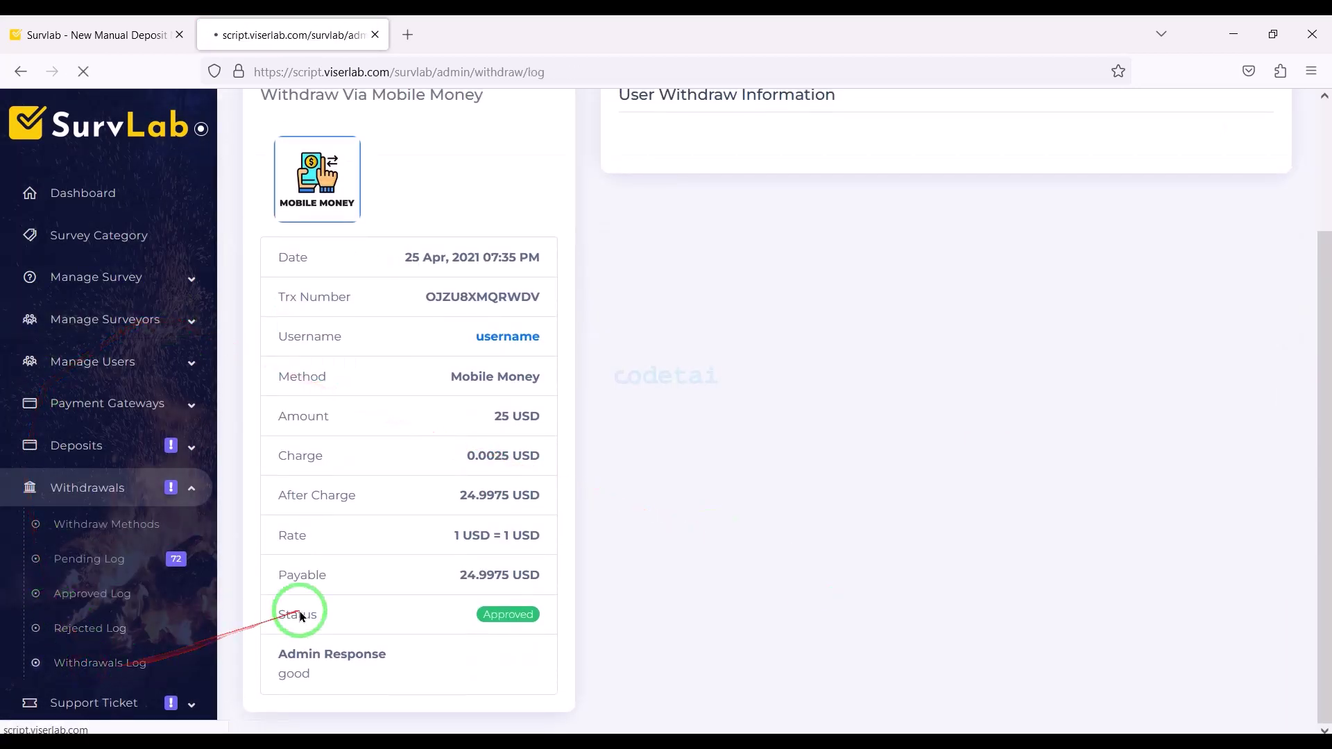
scroll(555, 517, "down", 5)
scroll(65, 631, "down", 4)
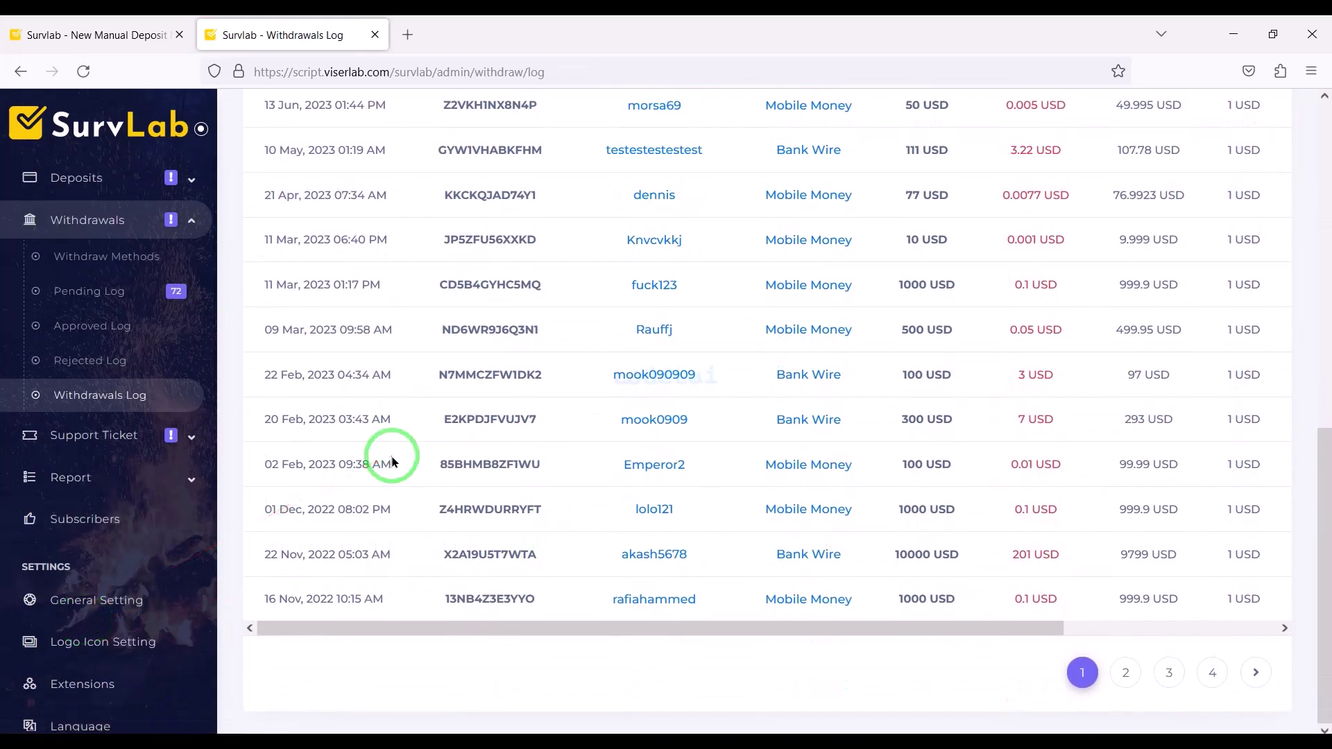
scroll(166, 292, "down", 3)
left_click(156, 247)
left_click(143, 278)
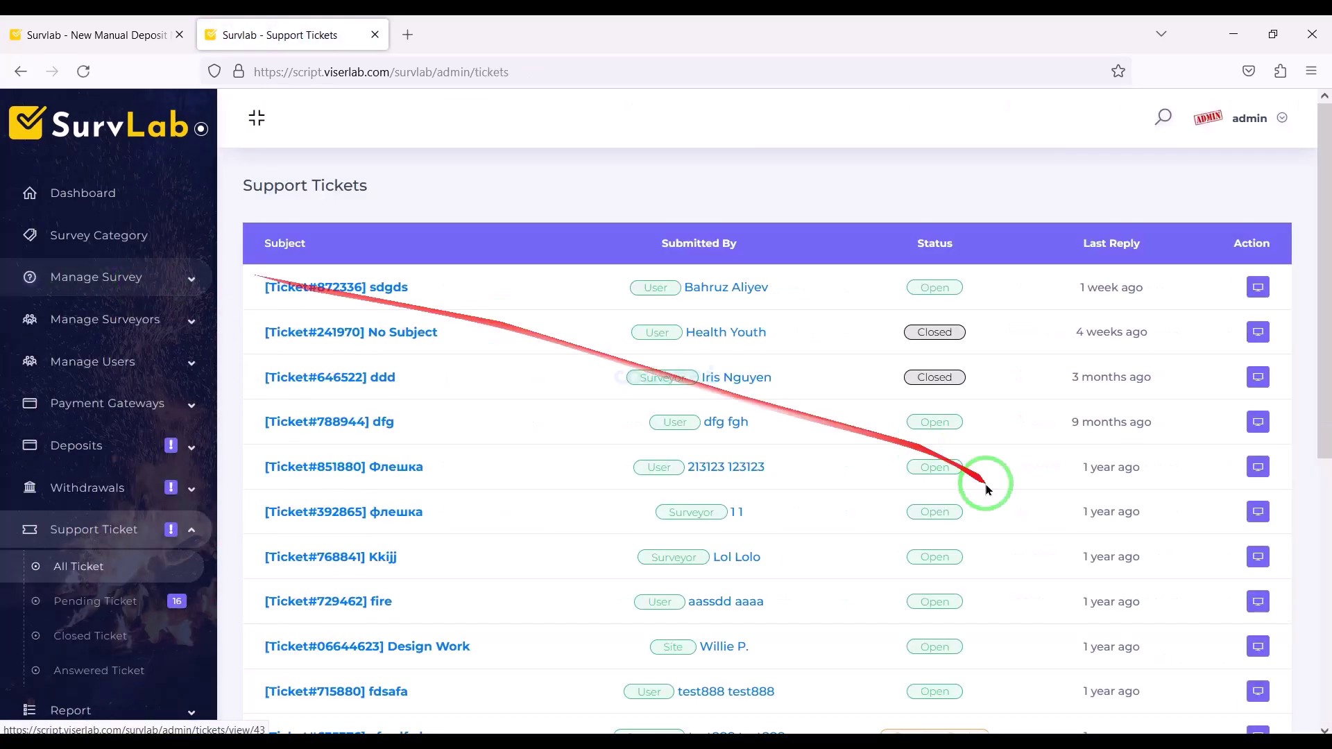
Step: Open the details of support ticket #872336 and start a reply
scroll(1255, 267, "down", 1)
left_click(1258, 231)
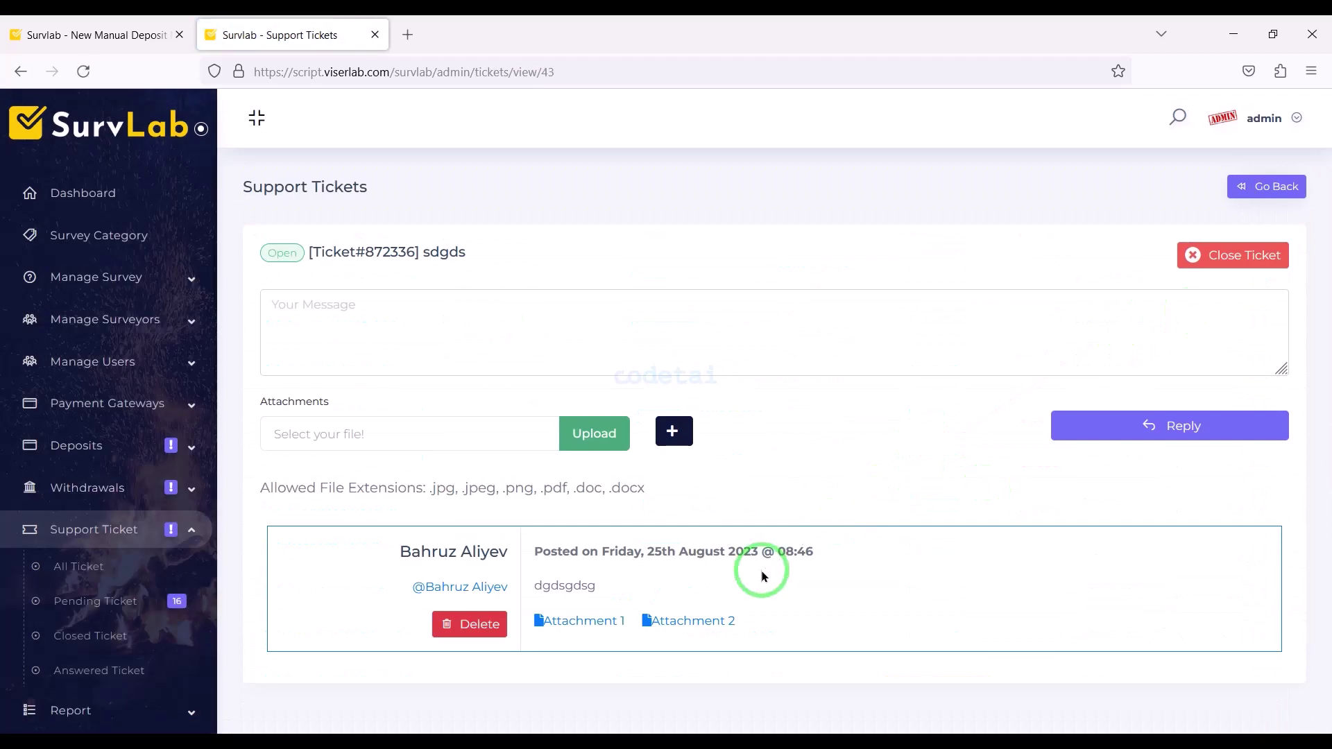
left_click(507, 325)
scroll(187, 595, "down", 3)
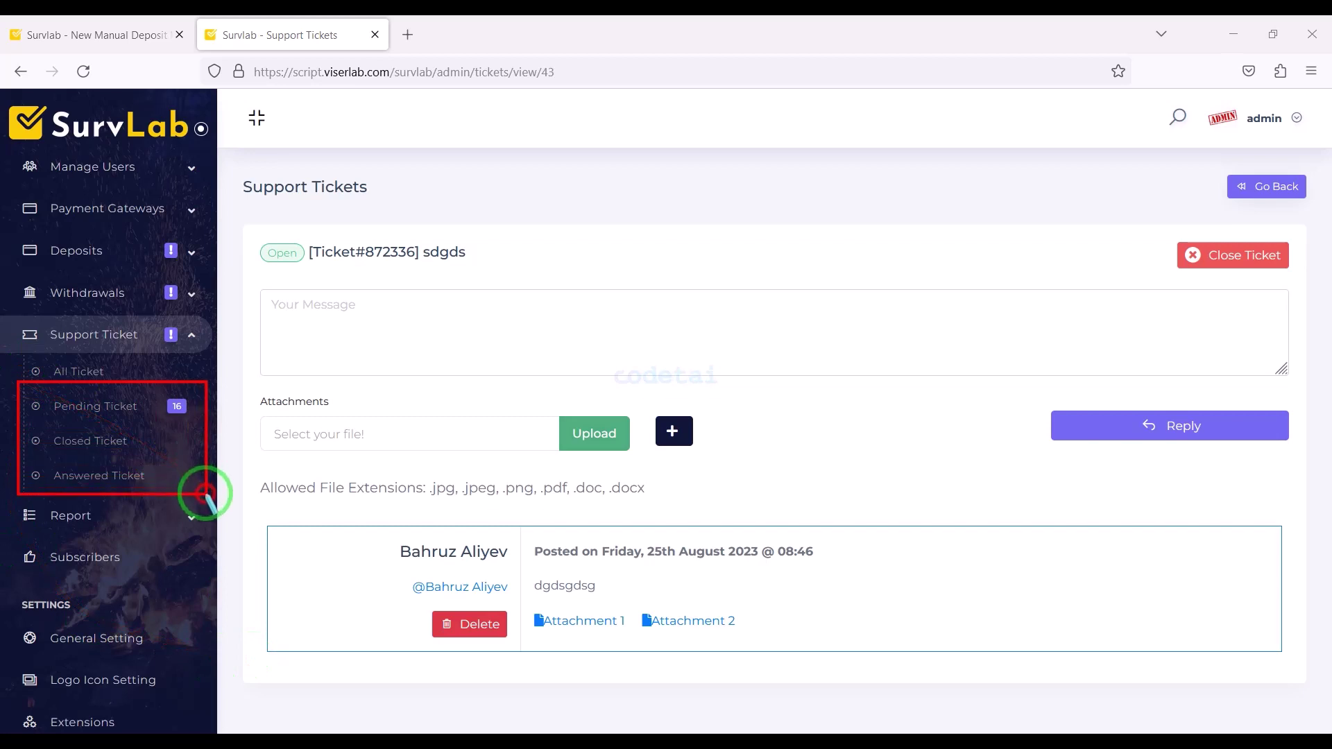
scroll(148, 583, "down", 2)
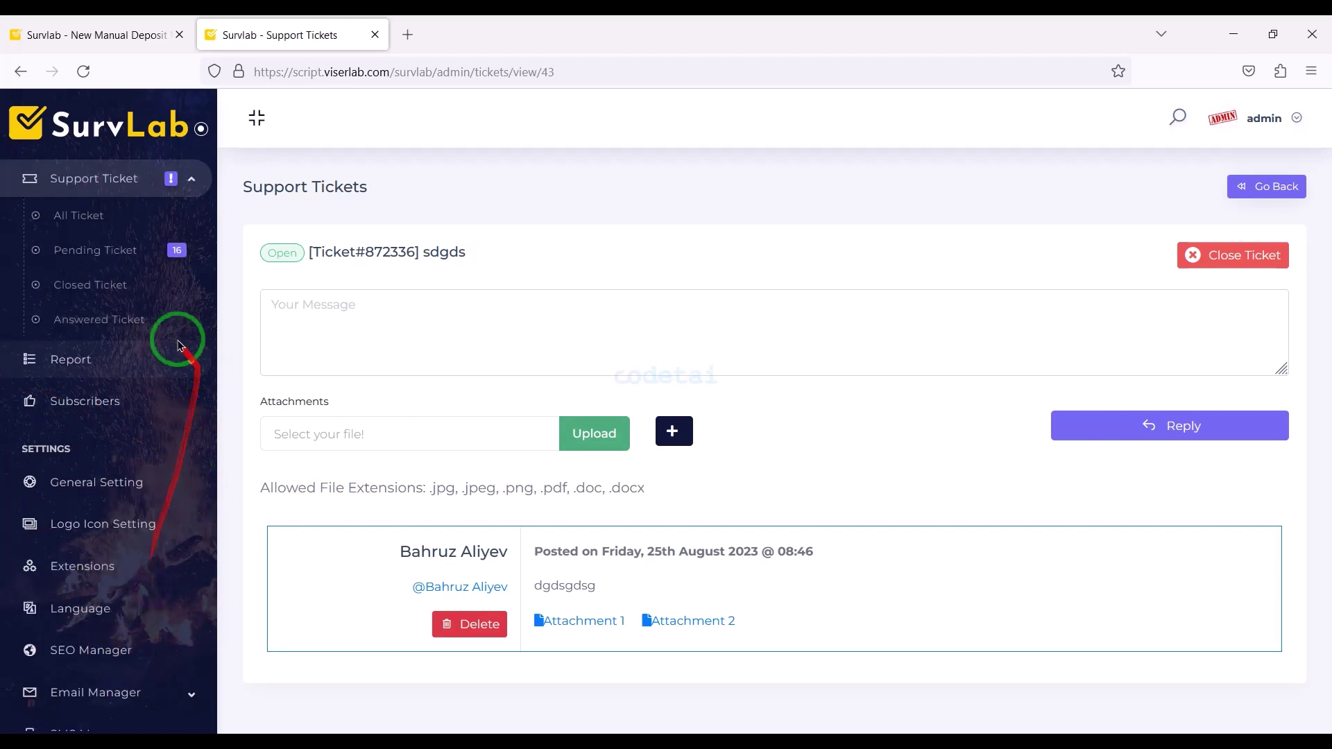
Step: View the user and surveyor transaction logs and login history reports
left_click(148, 358)
left_click(111, 407)
scroll(669, 372, "down", 4)
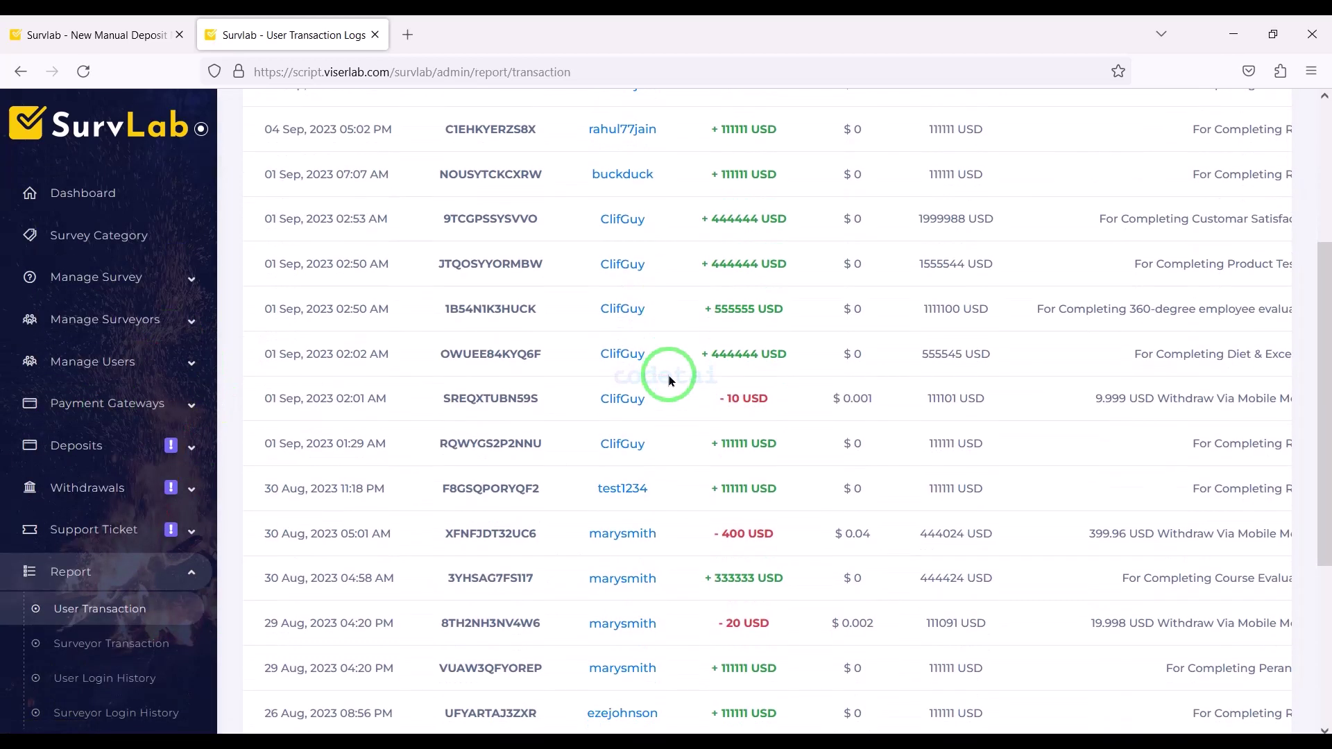
scroll(97, 576, "down", 1)
left_click(178, 561)
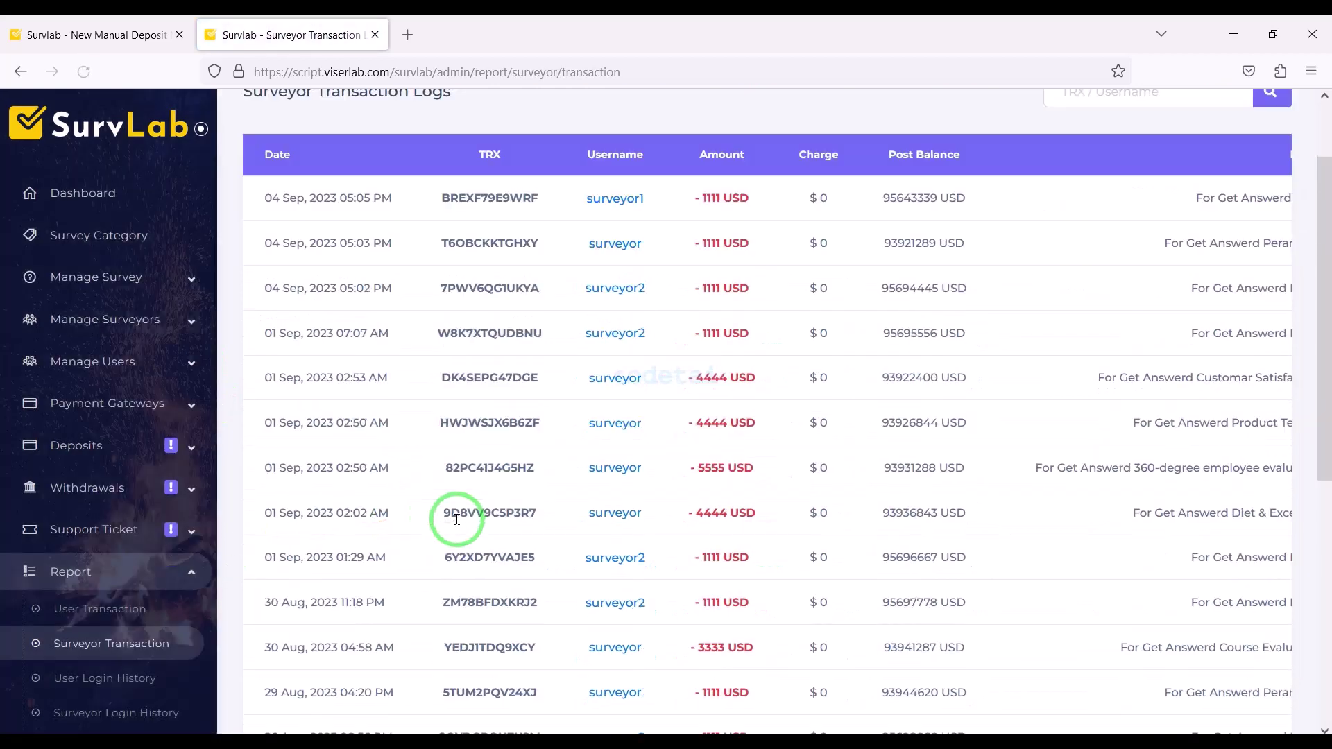
scroll(417, 506, "down", 7)
left_click(91, 680)
scroll(503, 564, "down", 5)
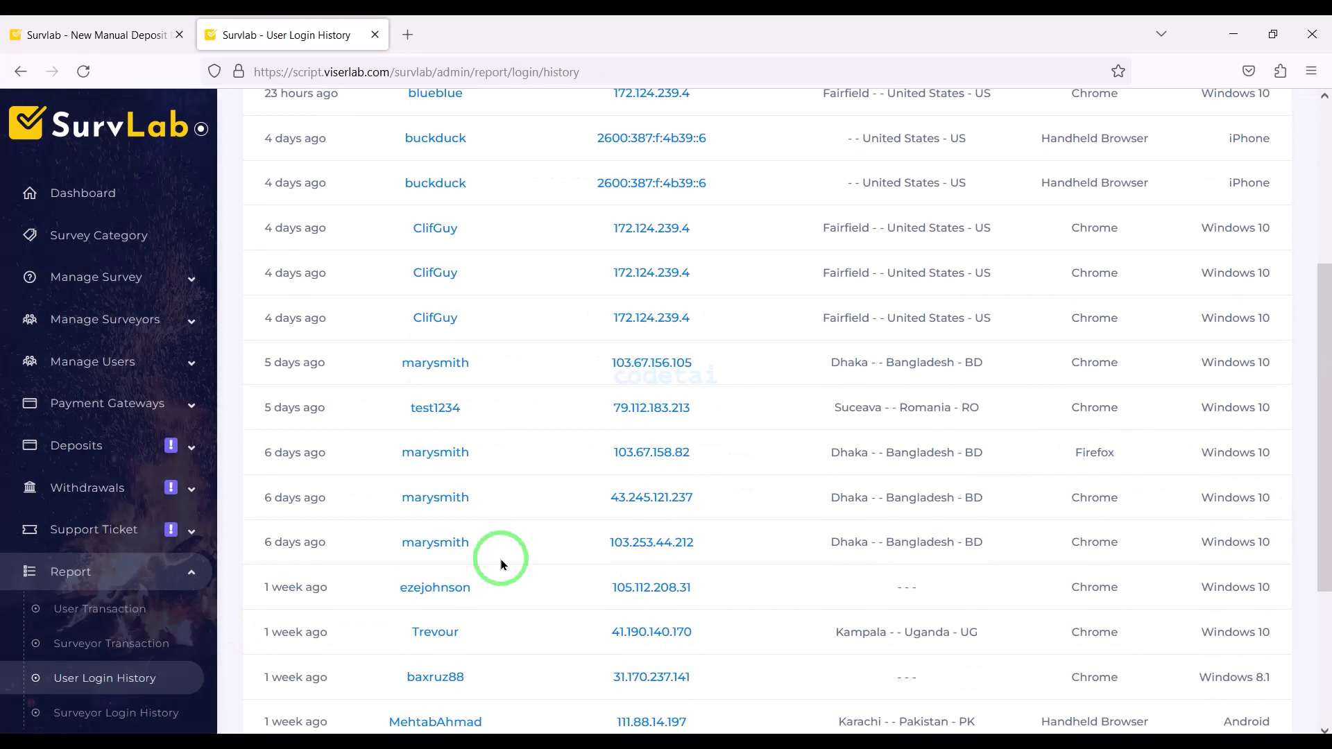
left_click(97, 714)
scroll(336, 586, "down", 10)
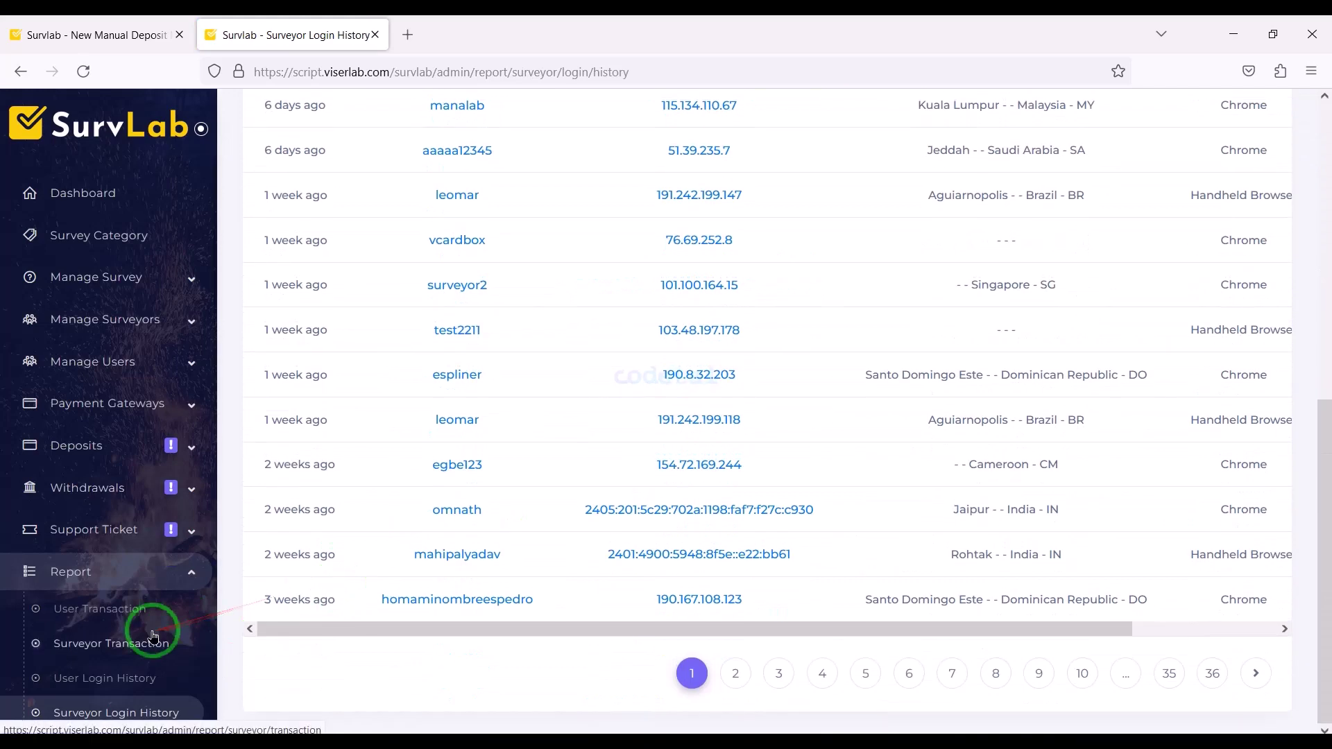
scroll(153, 636, "down", 5)
Step: Open the Subscribers list and browse the subscriber e-mails with join dates
left_click(115, 278)
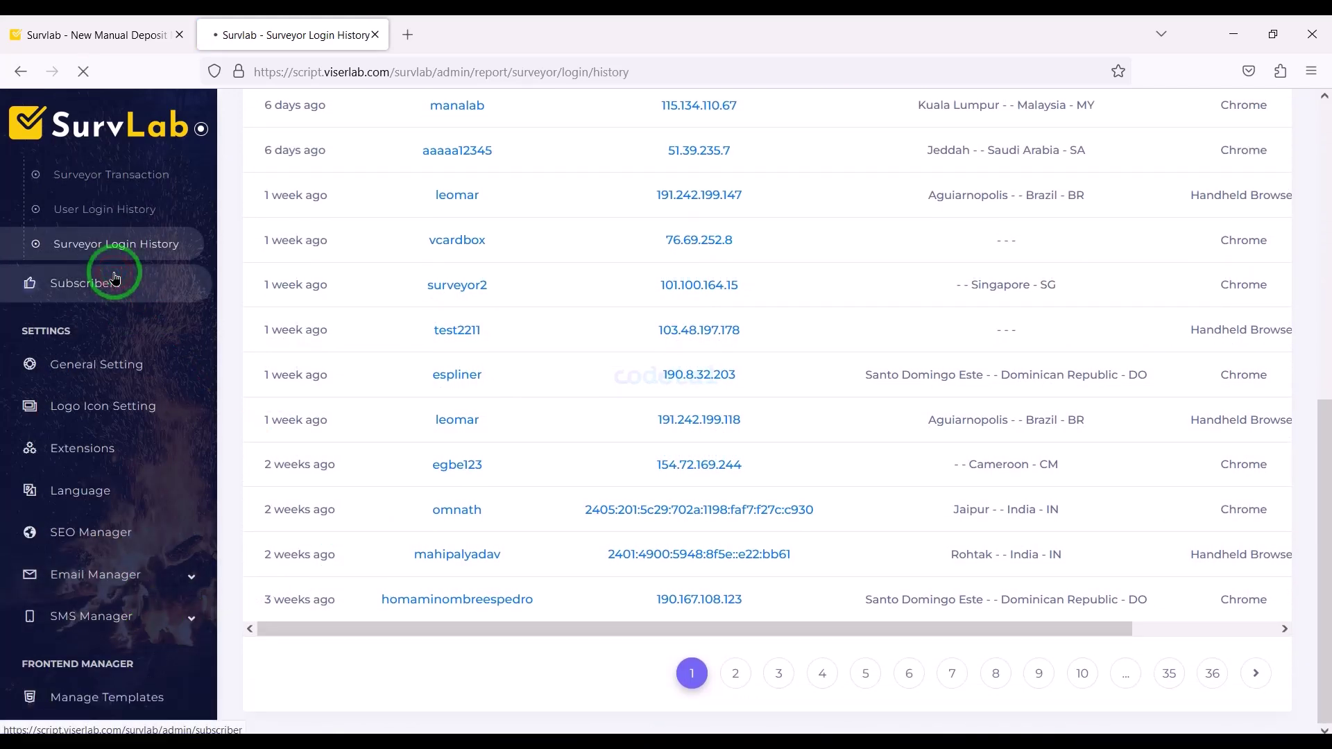
scroll(594, 539, "down", 4)
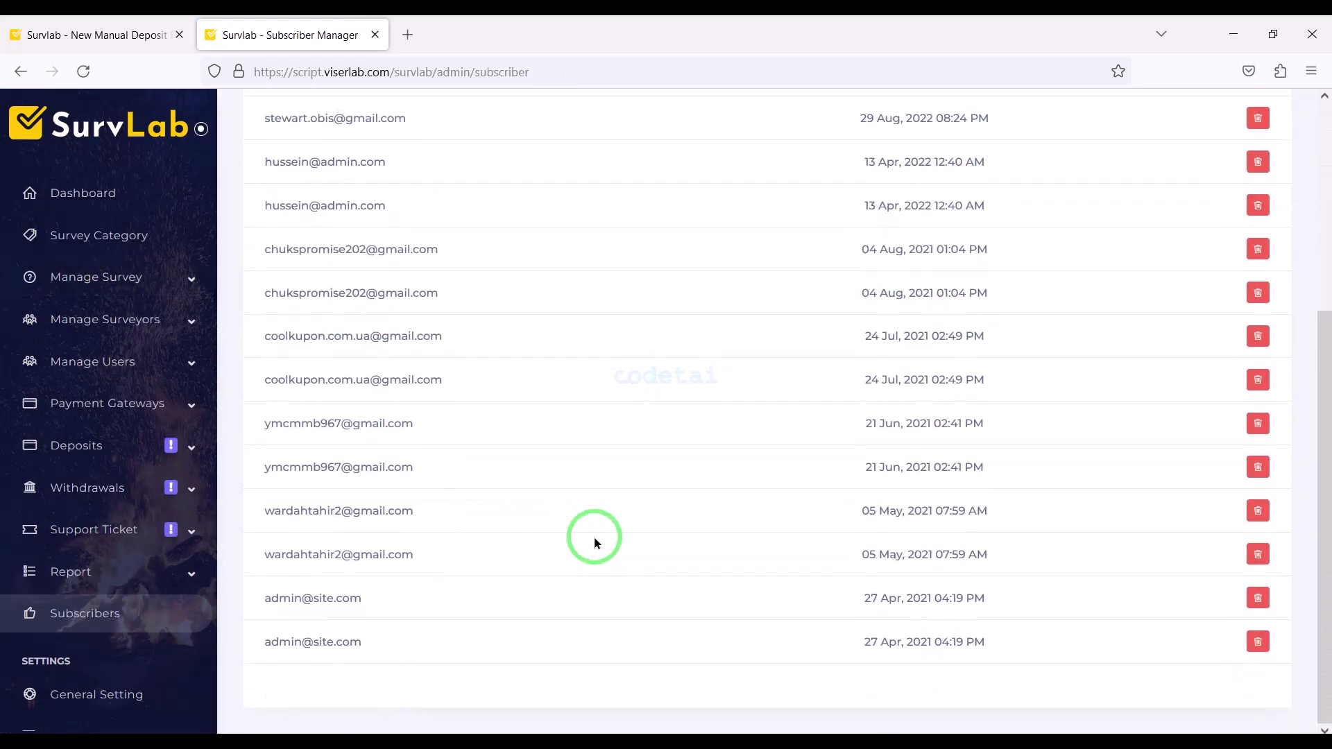
scroll(594, 540, "up", 5)
Step: In General Setting, retitle the site Codetai, set base colour 00b03d and enable survey approval
left_click(464, 704)
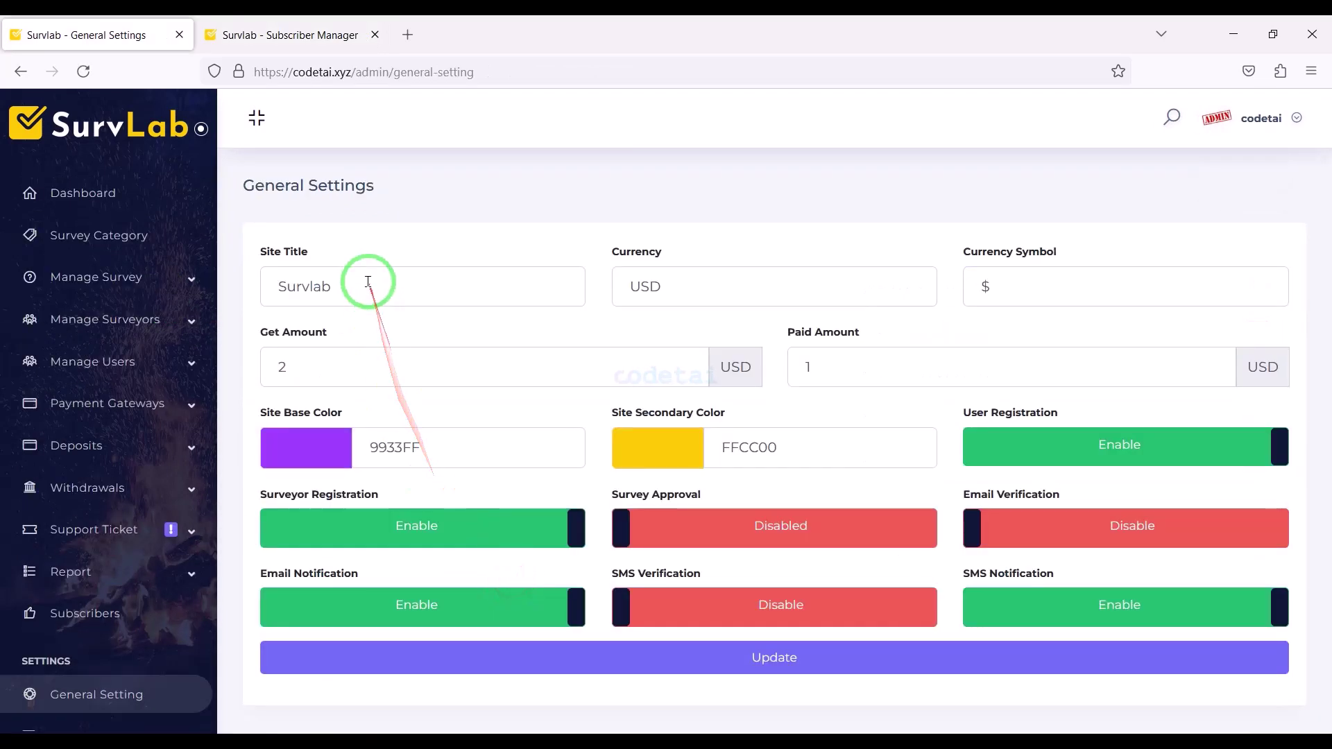
left_click_drag(368, 282, 199, 298)
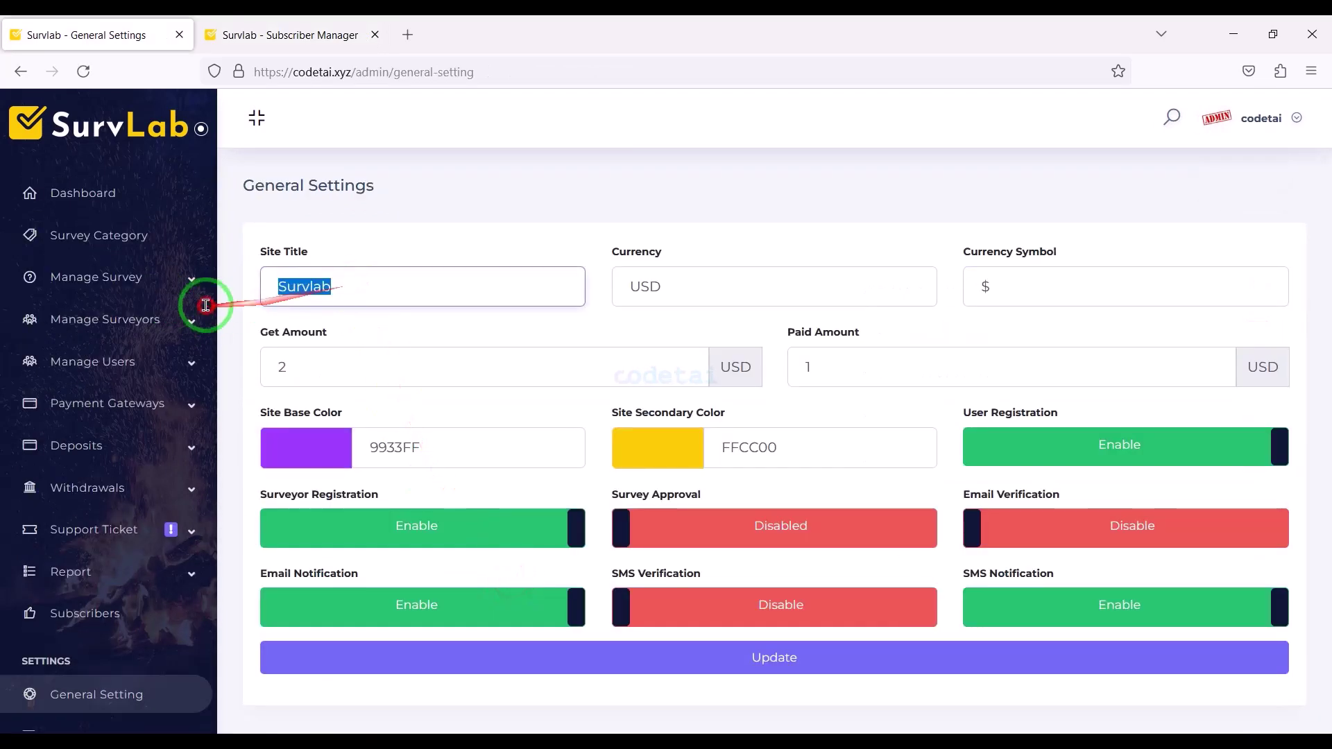
key("BackSpace")
type("Codetai")
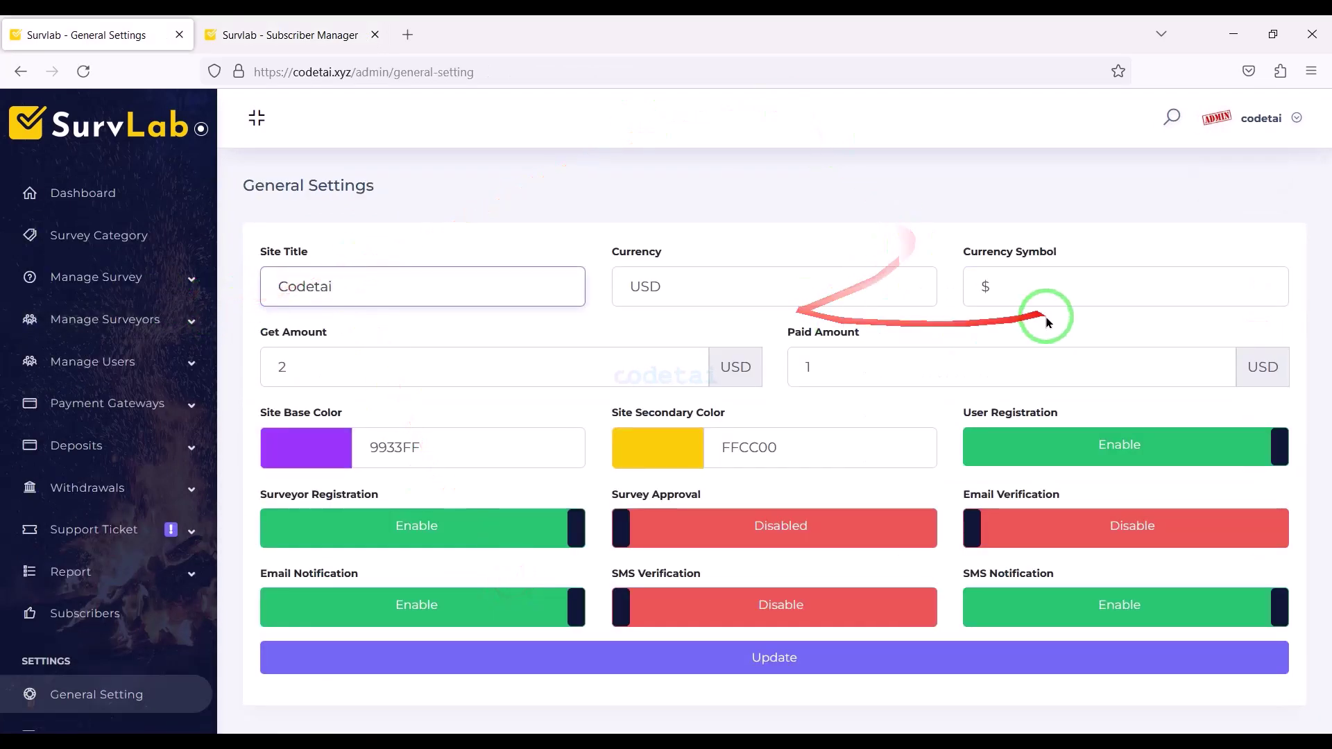
left_click(410, 372)
left_click(326, 465)
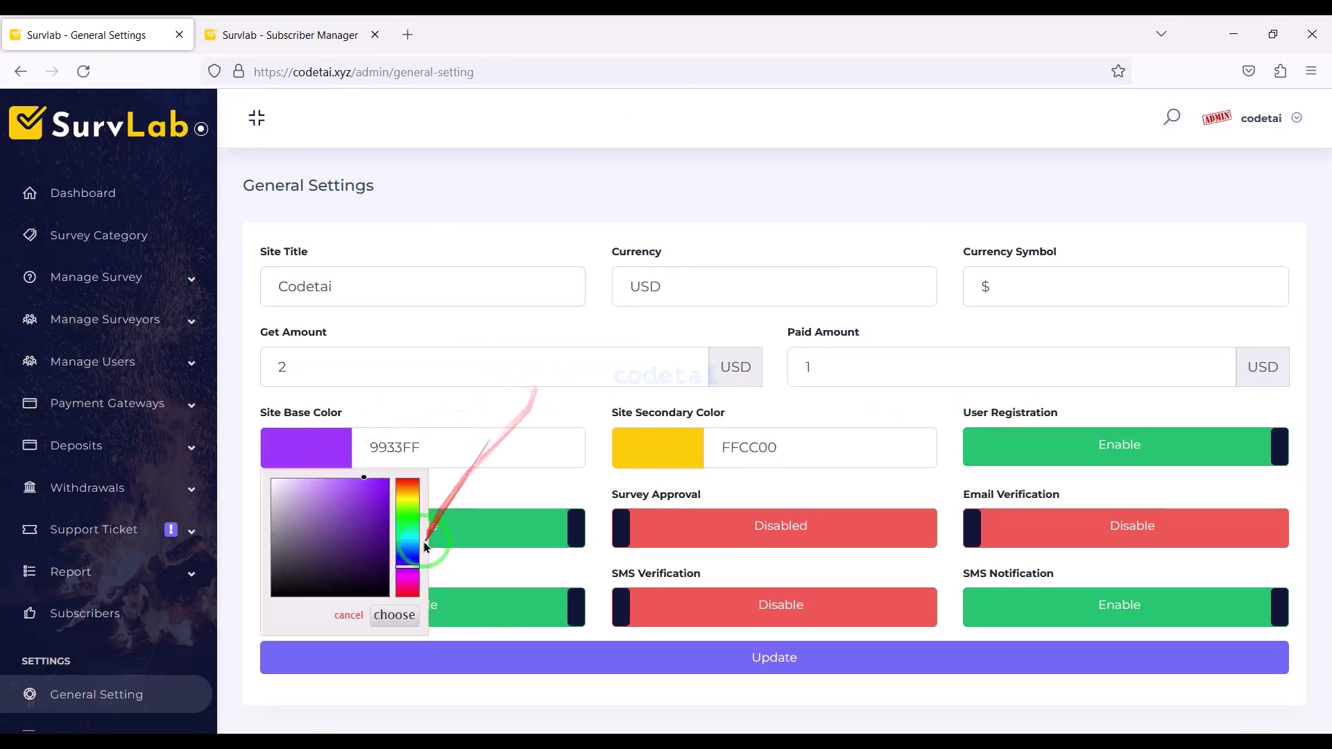
mouse_move(407, 568)
left_mouse_down()
mouse_move(401, 503)
mouse_move(397, 526)
left_mouse_up()
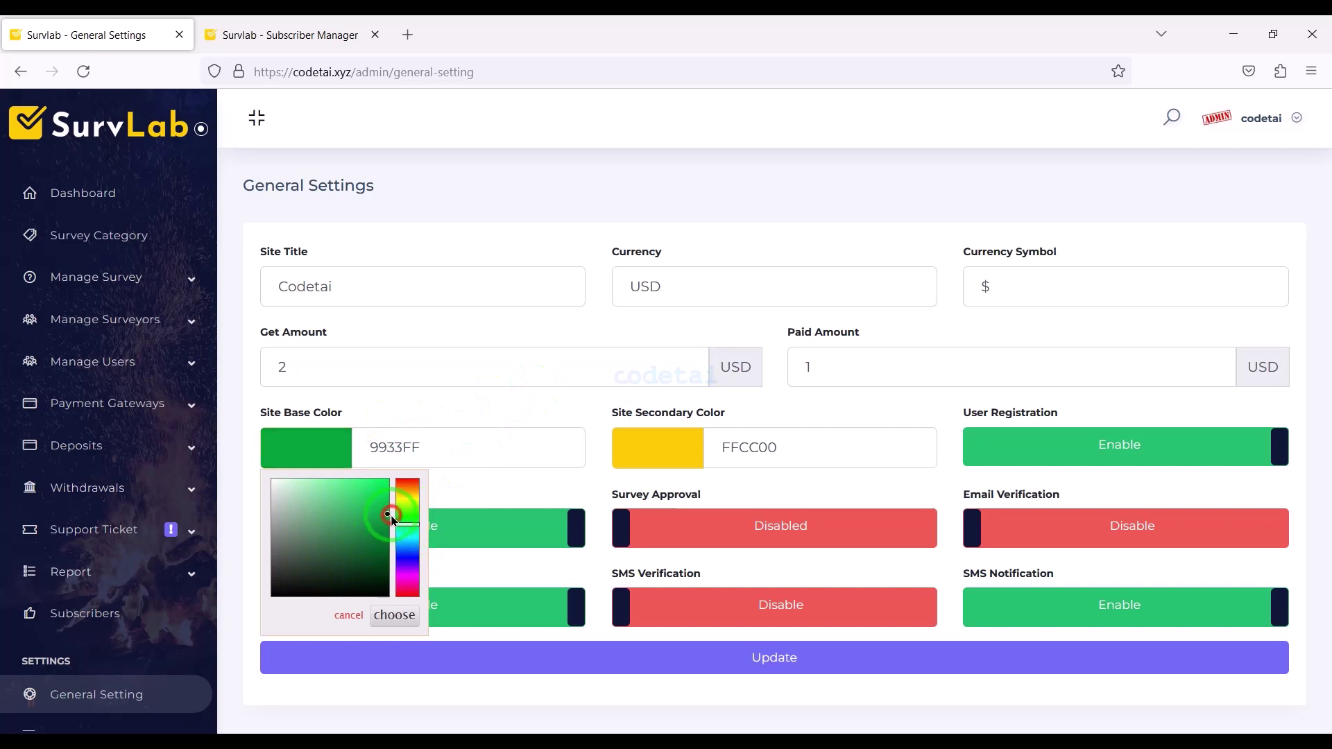
left_click(669, 413)
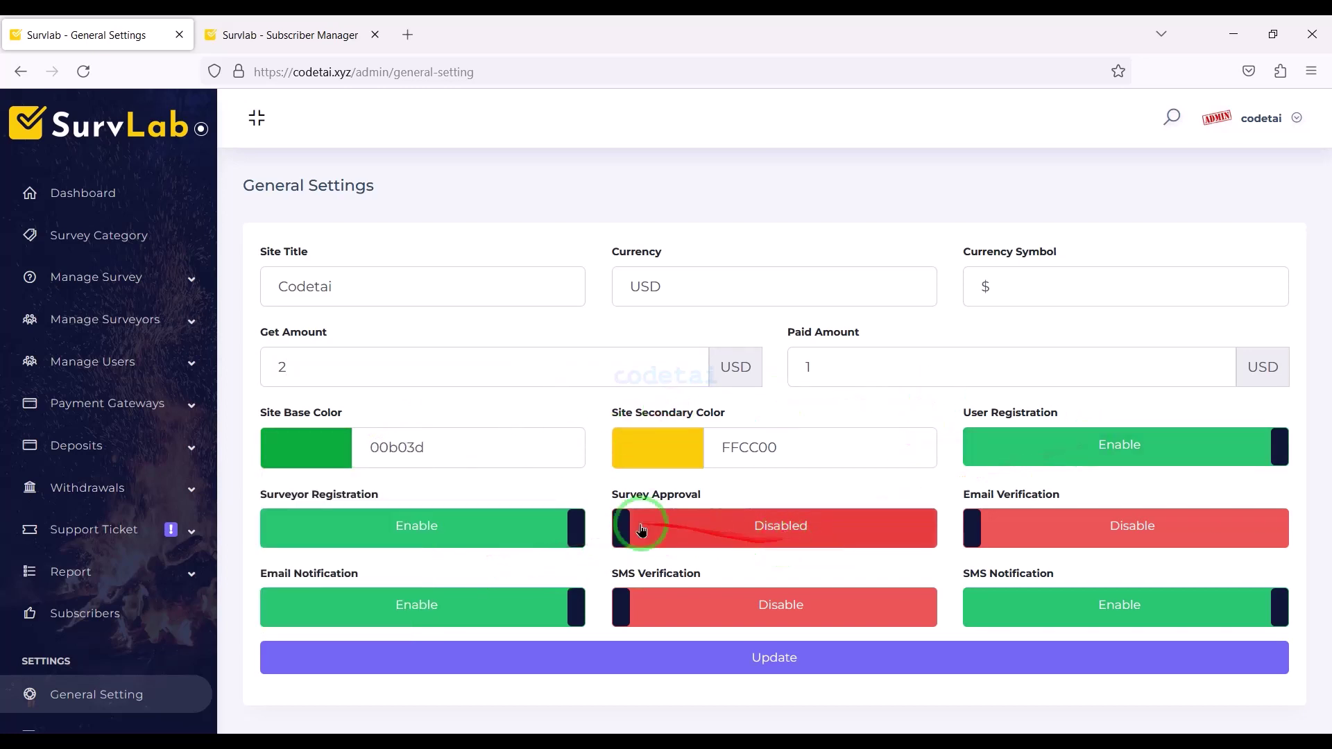
left_click(830, 533)
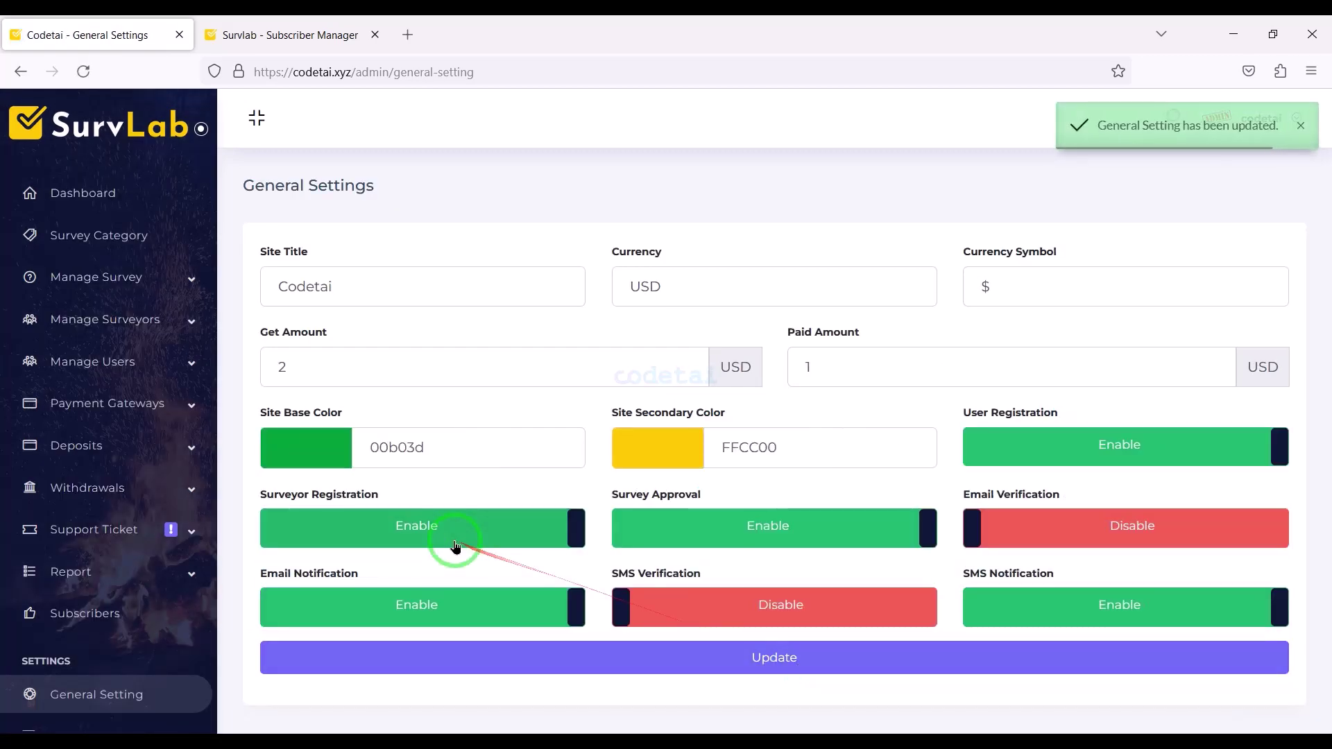
Step: Save the general settings and replace the site logo and favicon with the Codetai images
scroll(104, 347, "down", 5)
left_click(78, 364)
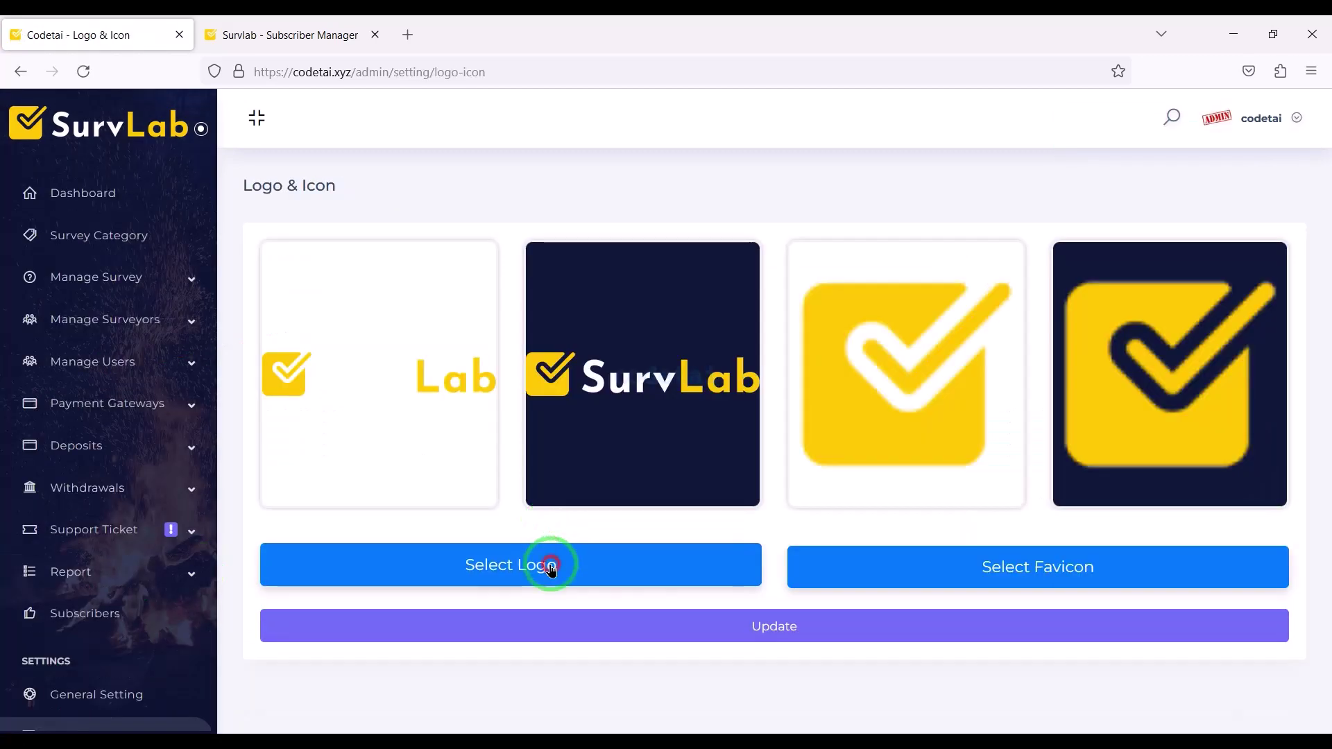
left_click(546, 563)
double_click(288, 202)
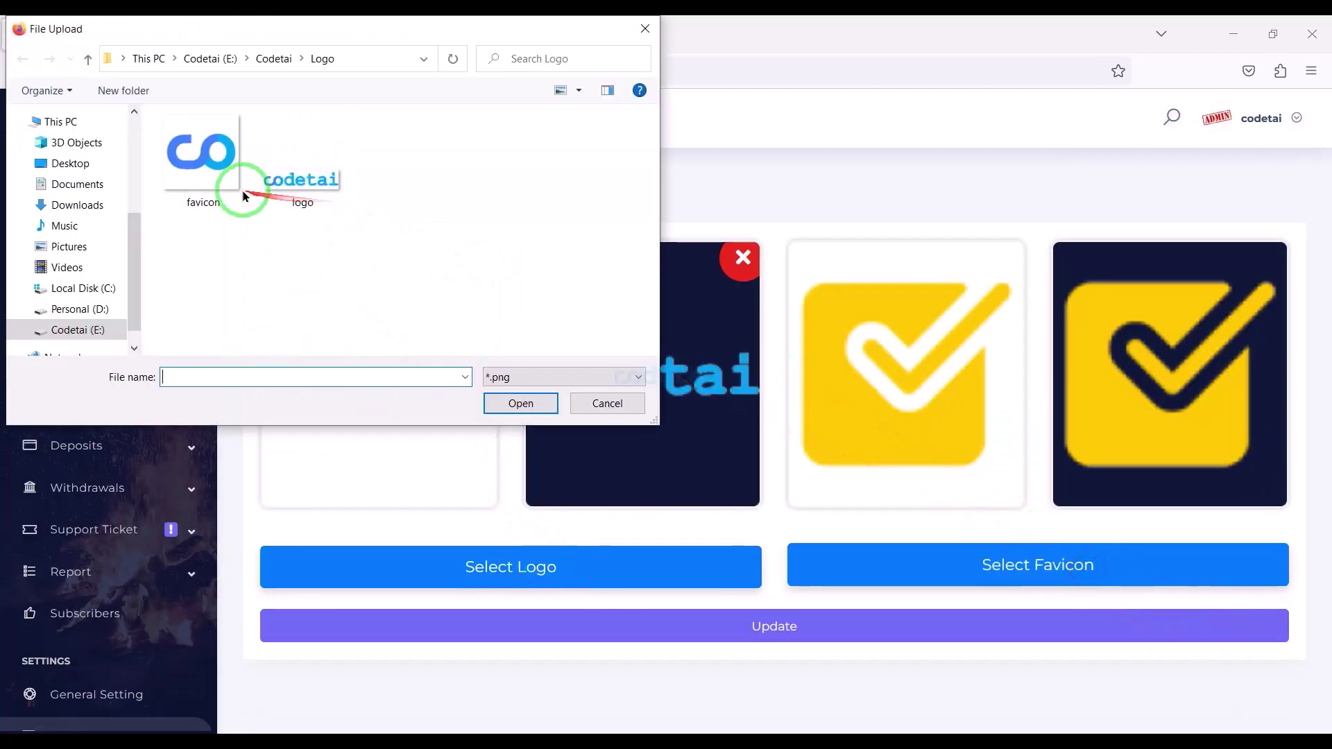
double_click(244, 195)
left_click(703, 640)
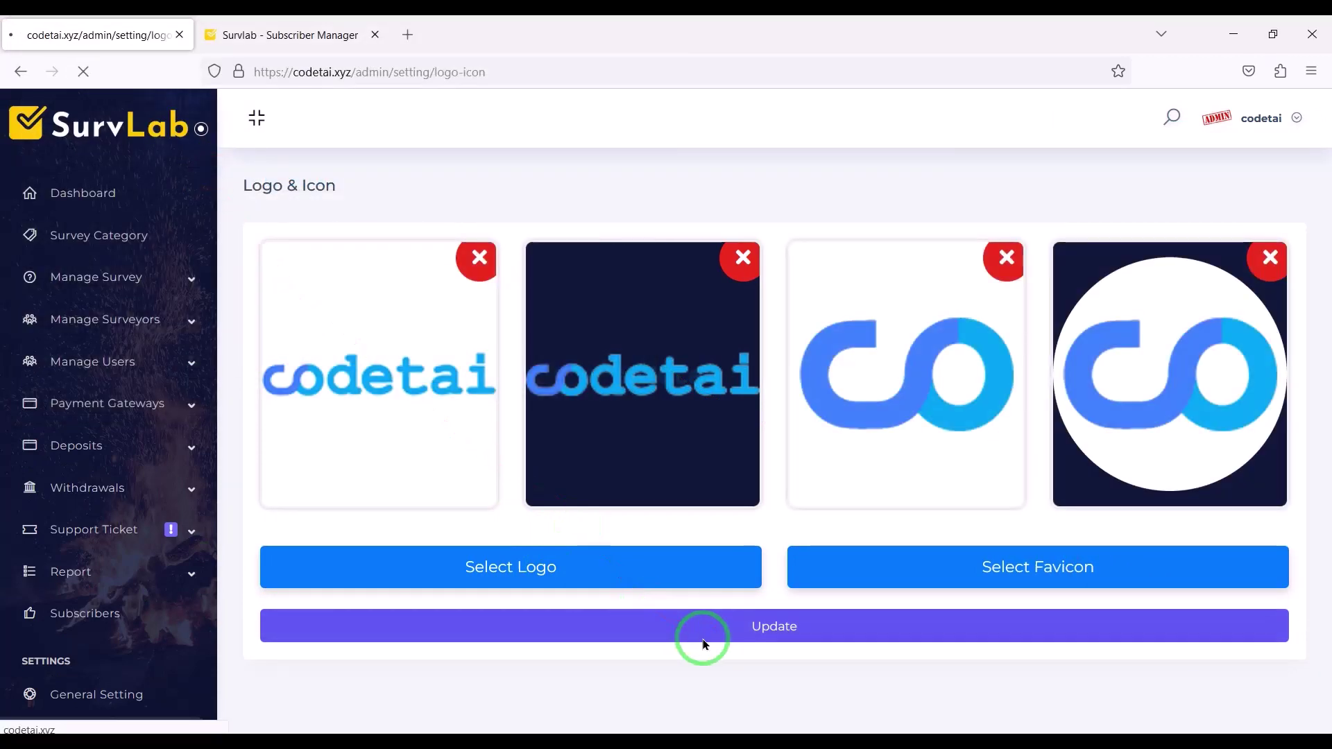
Step: Open the Extensions list and bring up the Google Recaptcha 2 key settings
left_click(106, 484)
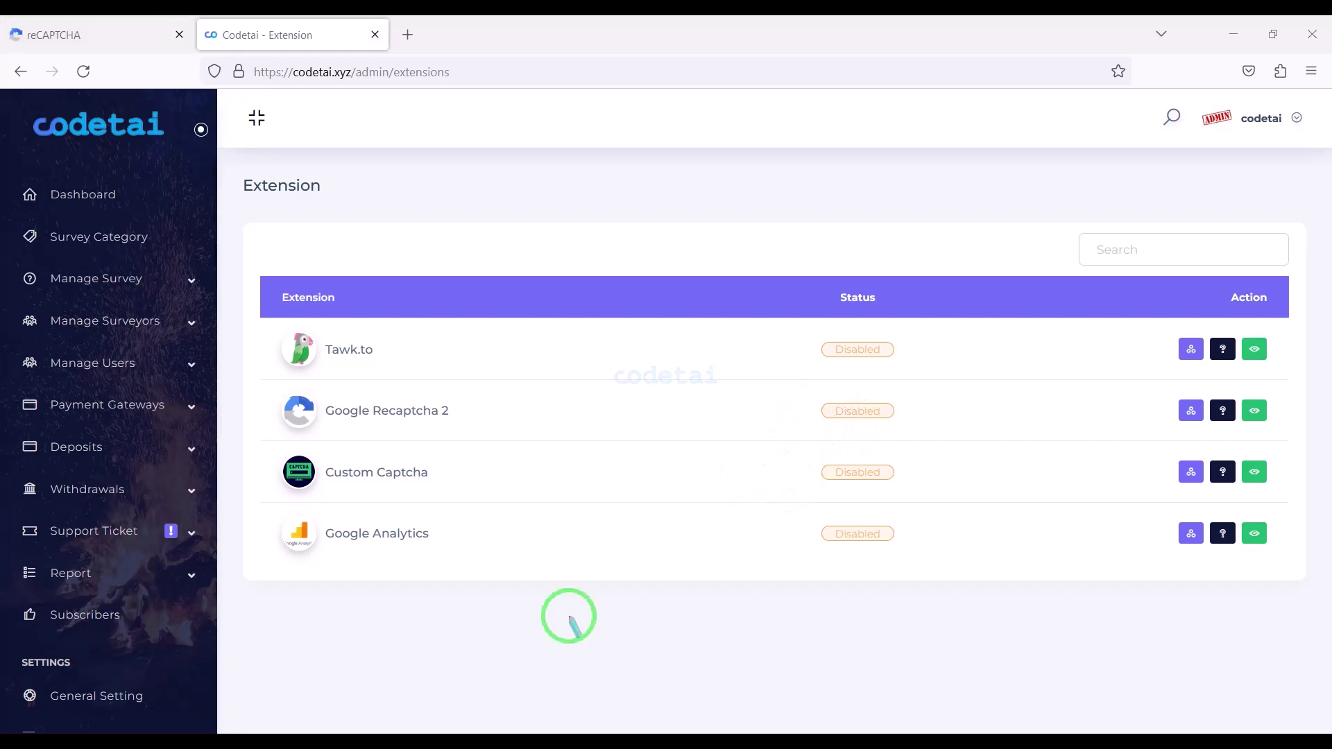
mouse_move(269, 382)
left_mouse_down()
mouse_move(1249, 416)
mouse_move(1277, 432)
left_mouse_up()
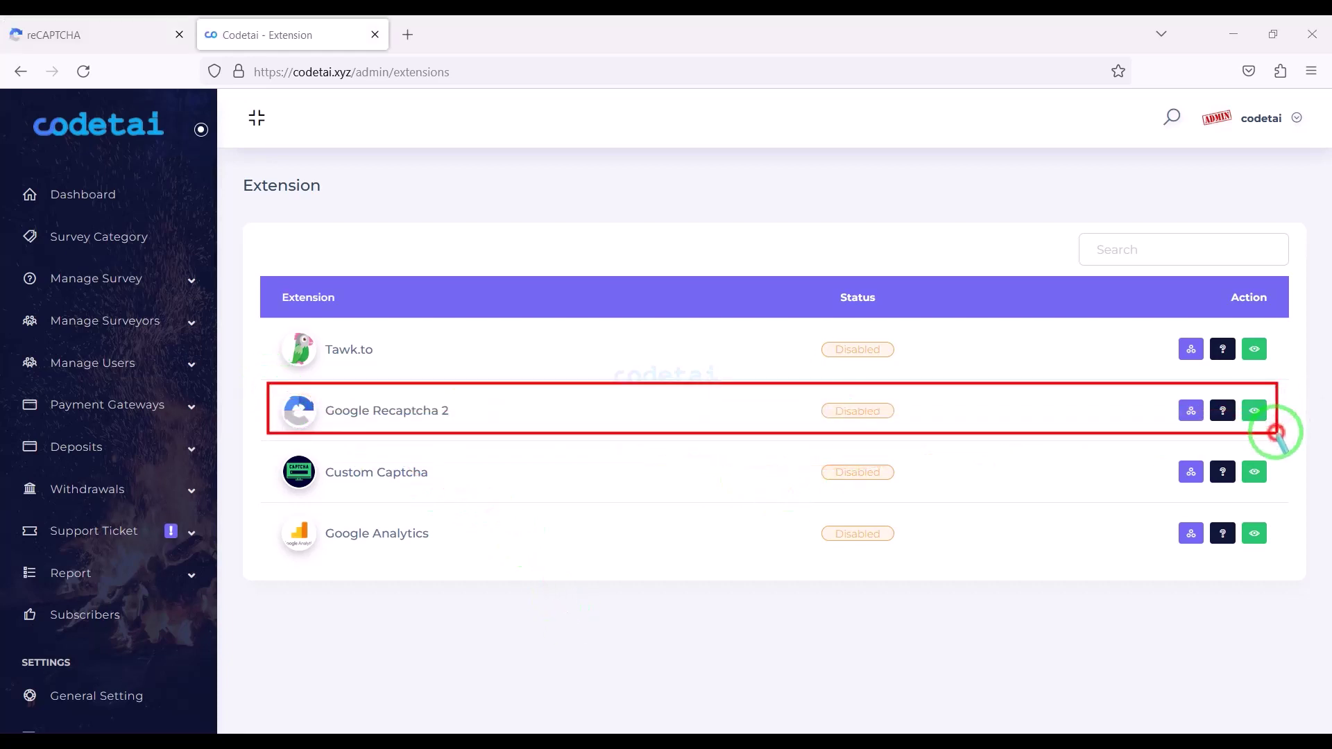
left_click(1192, 422)
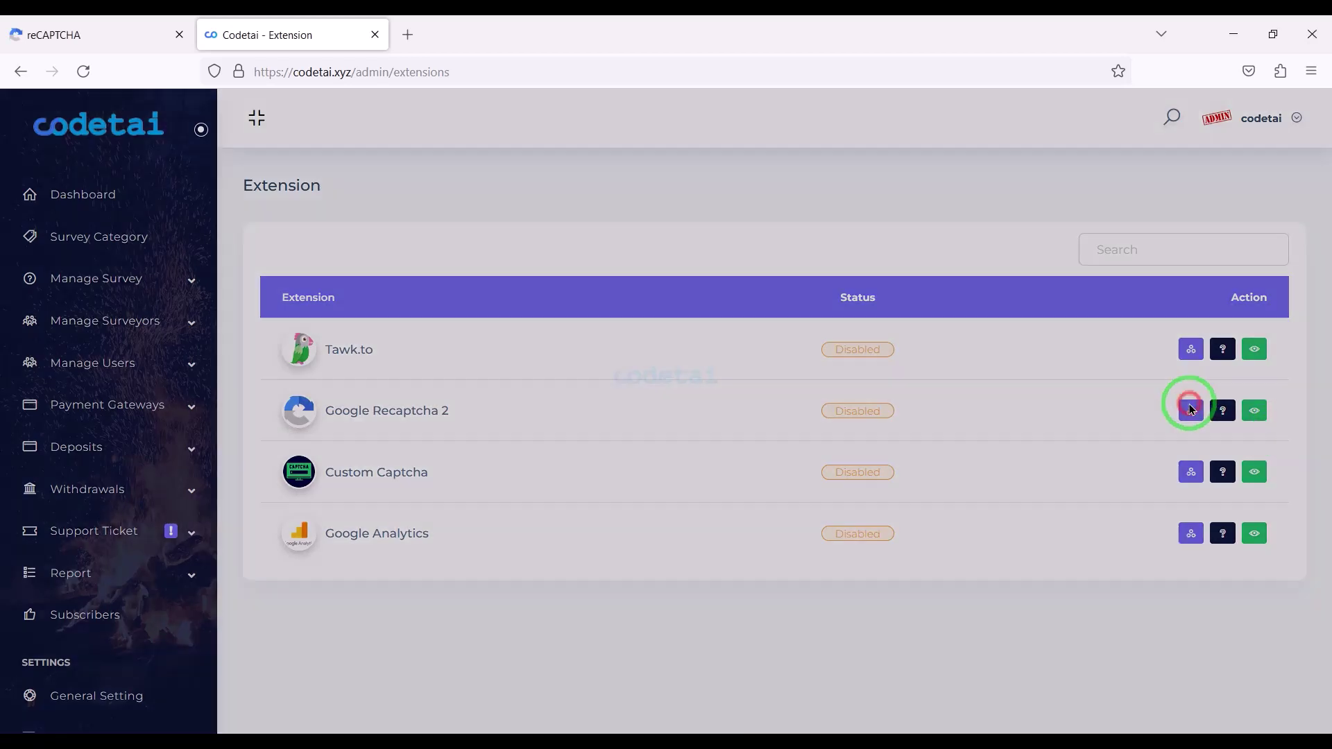
Step: In a new tab, search 'google recaptcha admin' and sign in to the reCAPTCHA admin console
left_click(408, 33)
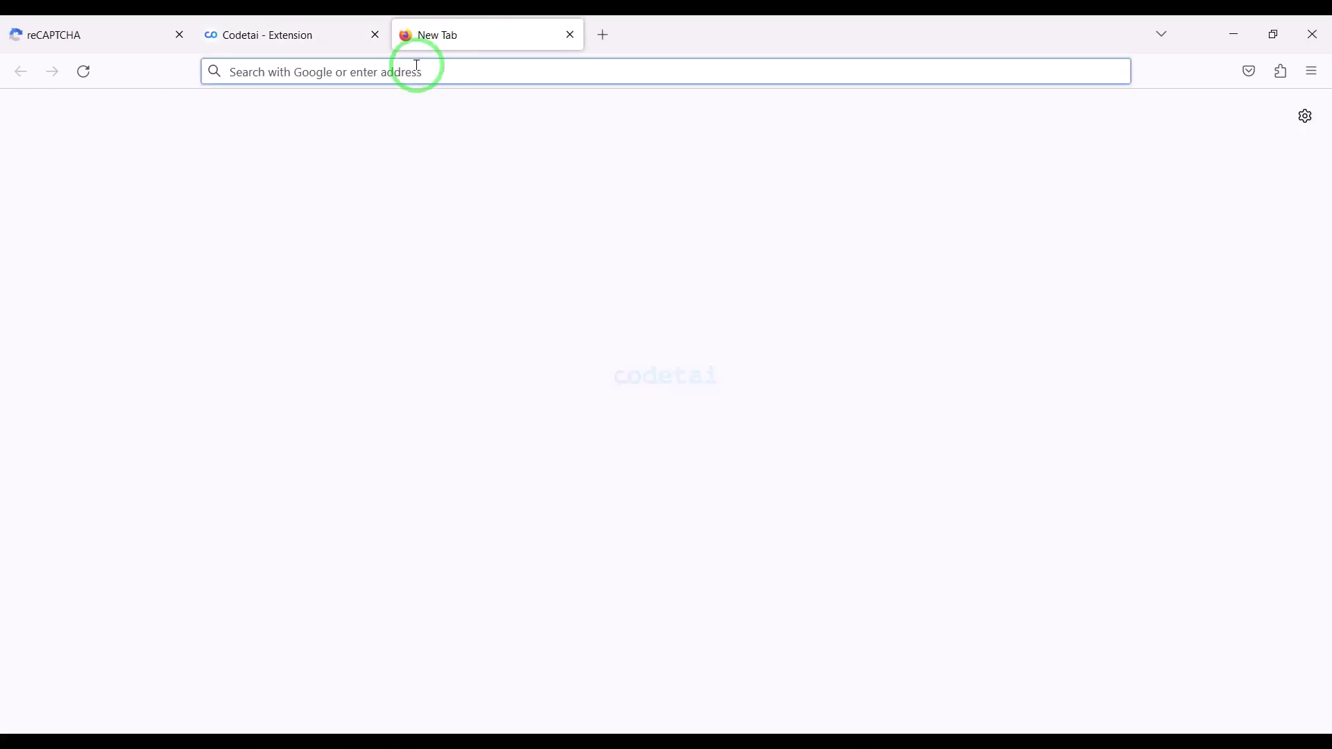
type("google recaptc")
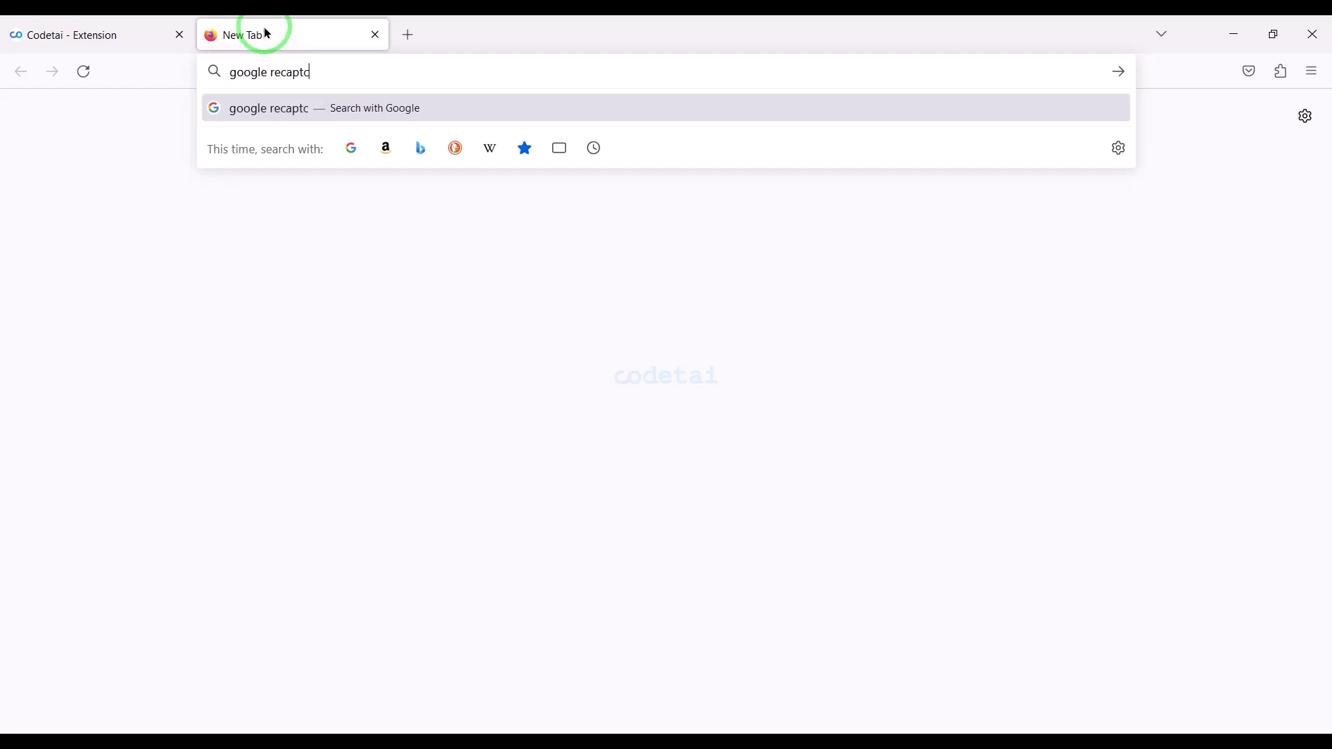
type("ha admin")
key("Return")
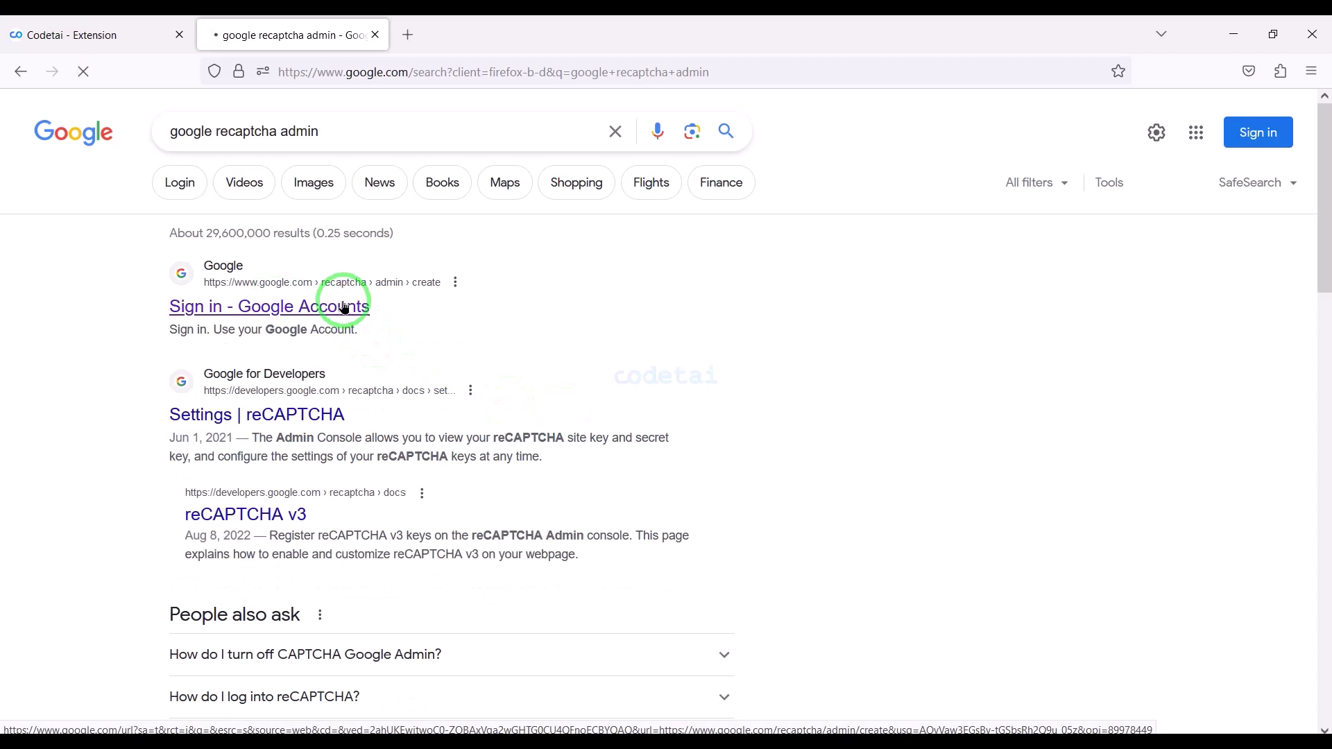
left_click(555, 345)
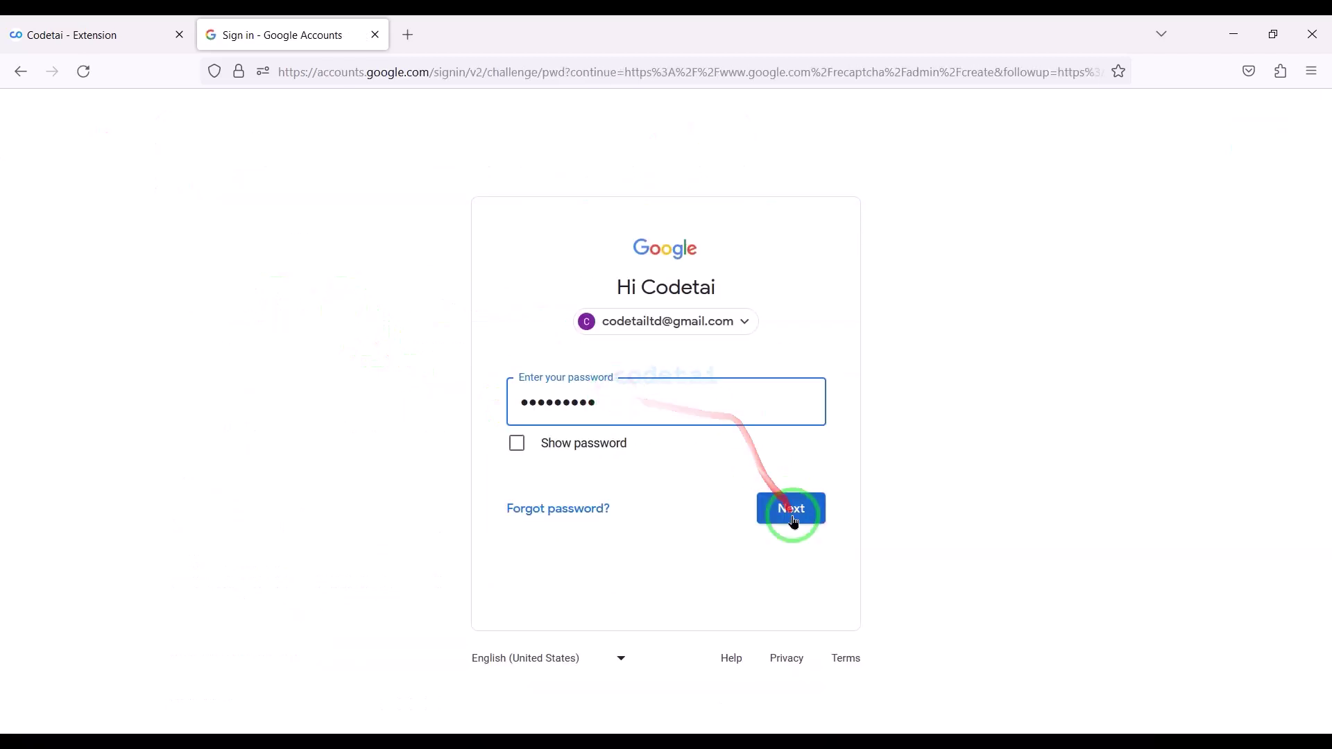
left_click(795, 517)
Step: Fill in the codetai.xyz label, pick Challenge (v2), submit the registration and copy the site key
left_click(56, 35)
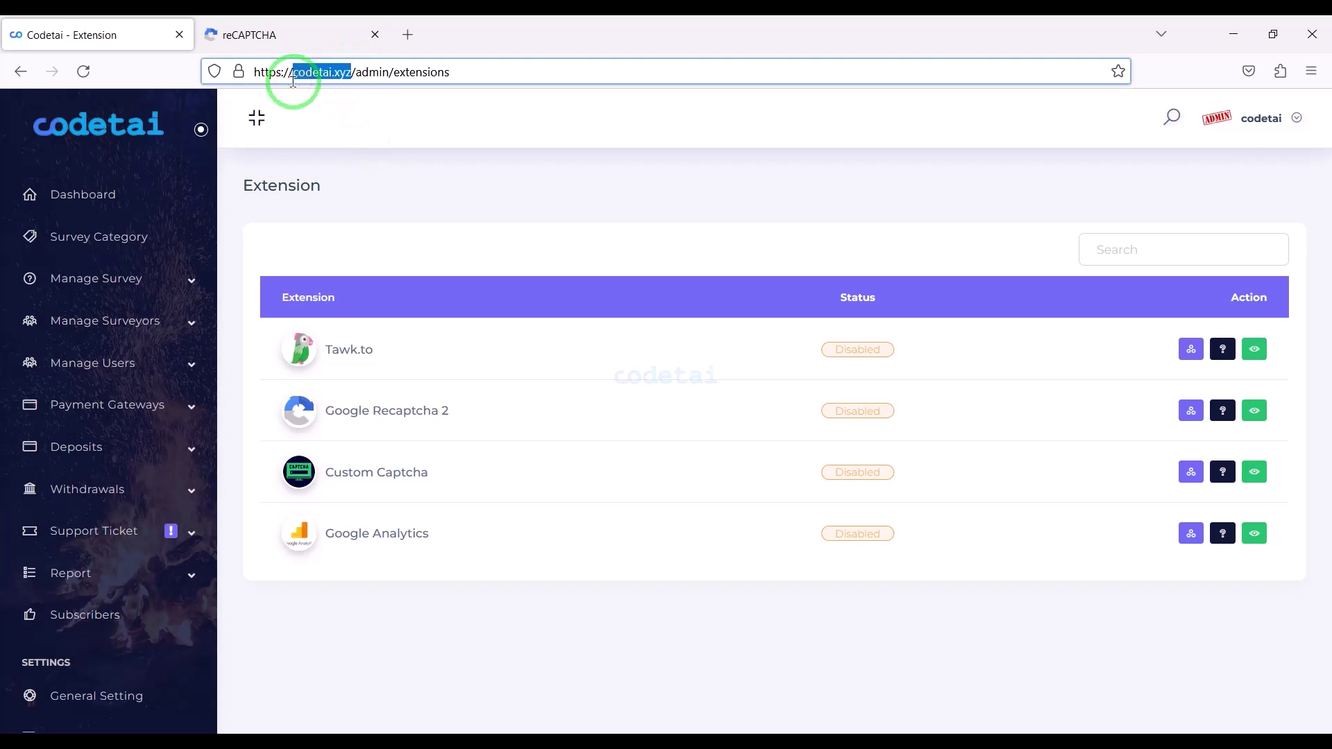
left_click(264, 34)
left_click(265, 478)
scroll(536, 526, "down", 3)
left_click(147, 451)
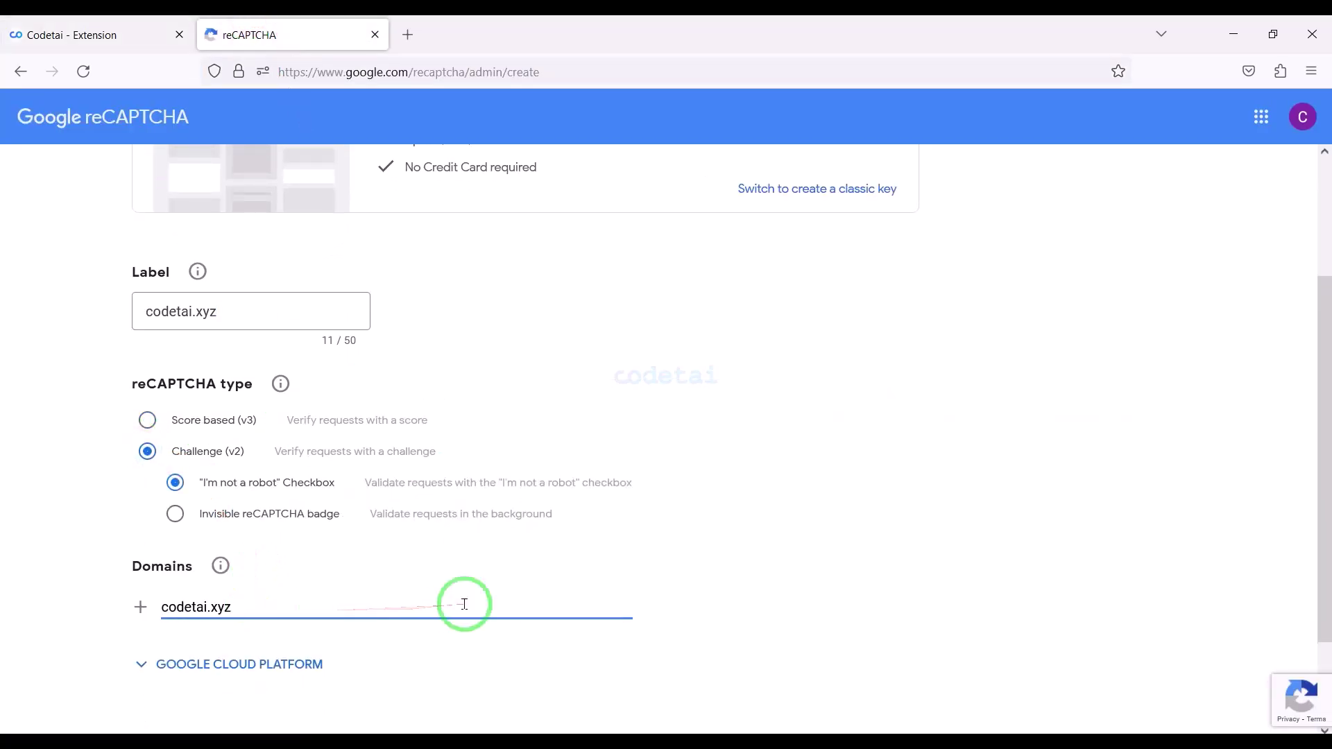
scroll(464, 604, "down", 3)
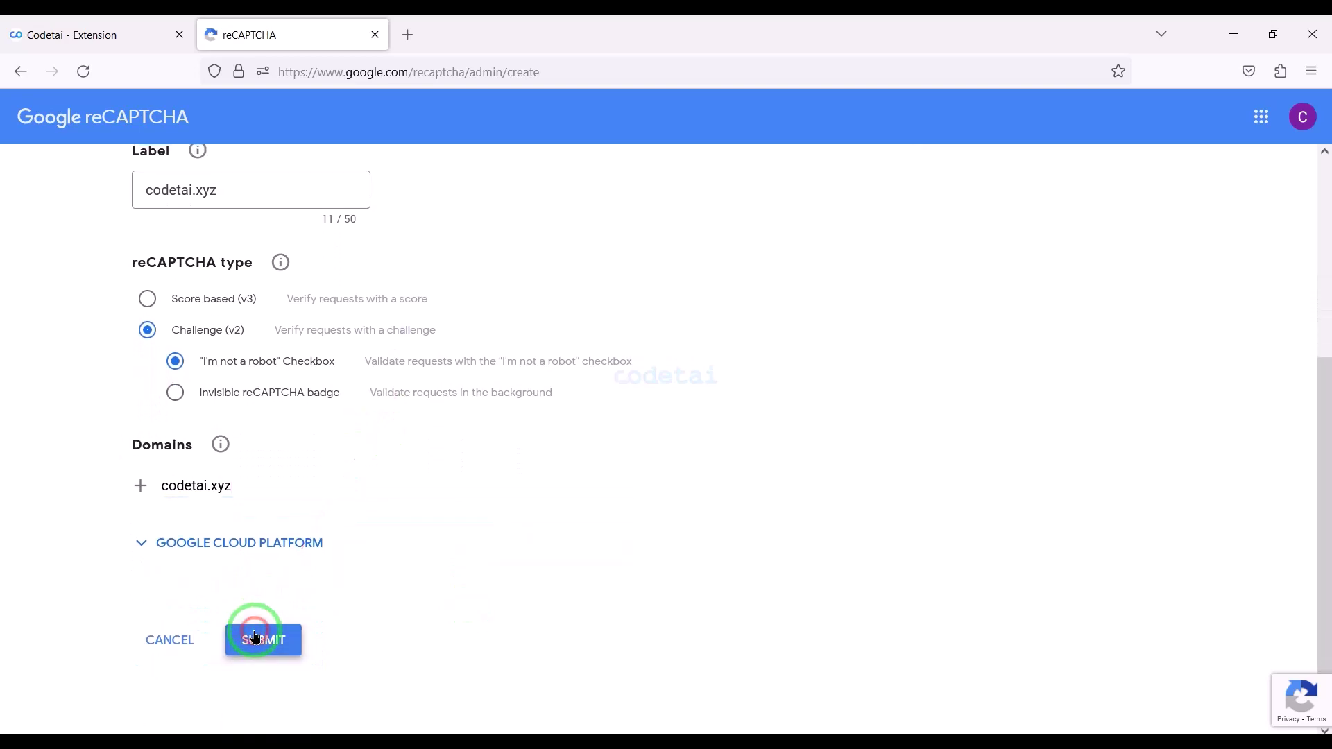
left_click(256, 637)
left_click(205, 498)
Step: Replace Google Recaptcha 2's old site key with the new reCAPTCHA key and update it
left_click(132, 35)
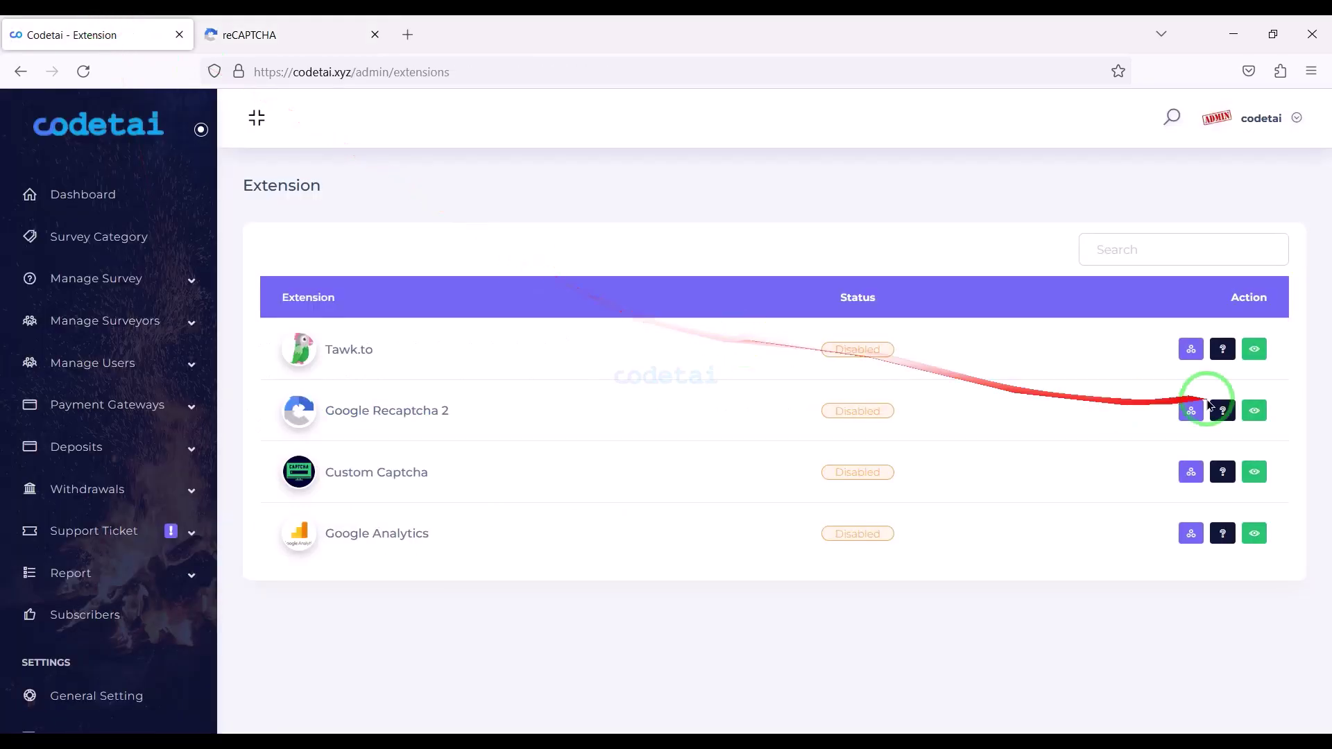
left_click(1192, 411)
double_click(818, 229)
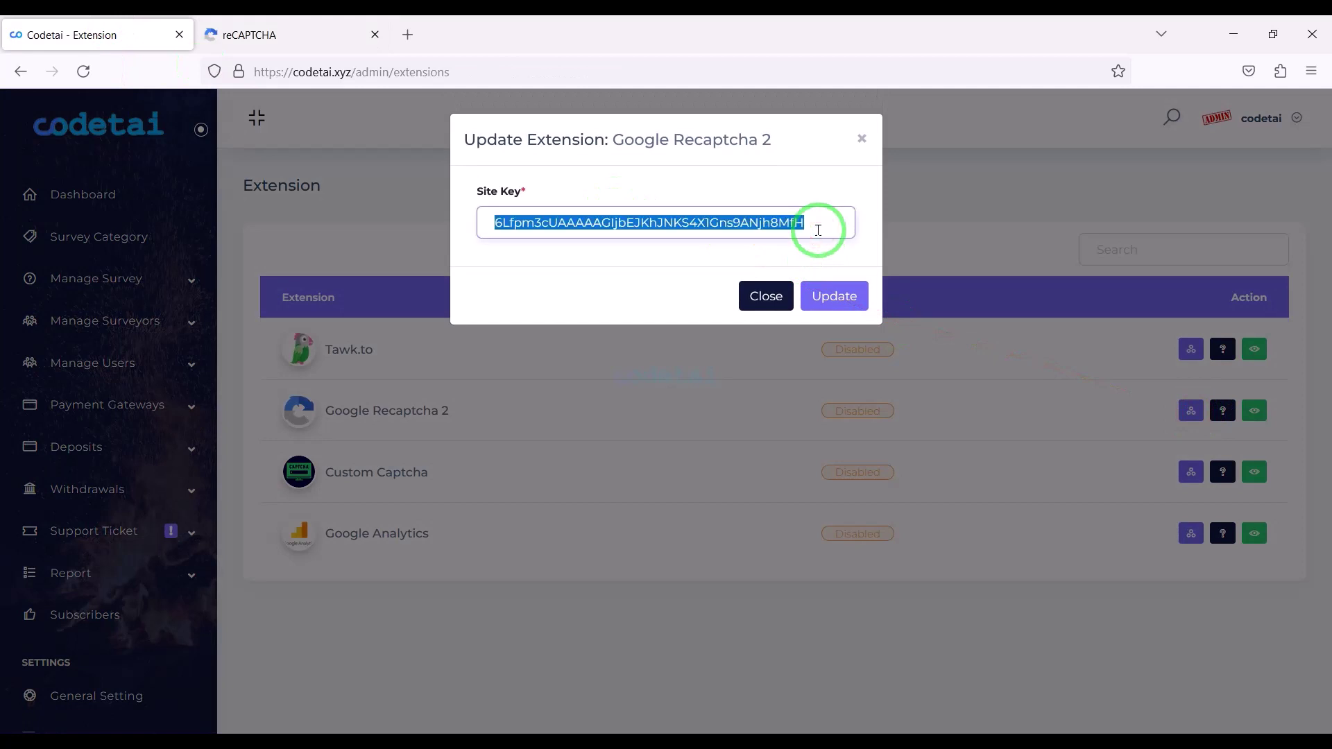
key("BackSpace")
left_click(837, 304)
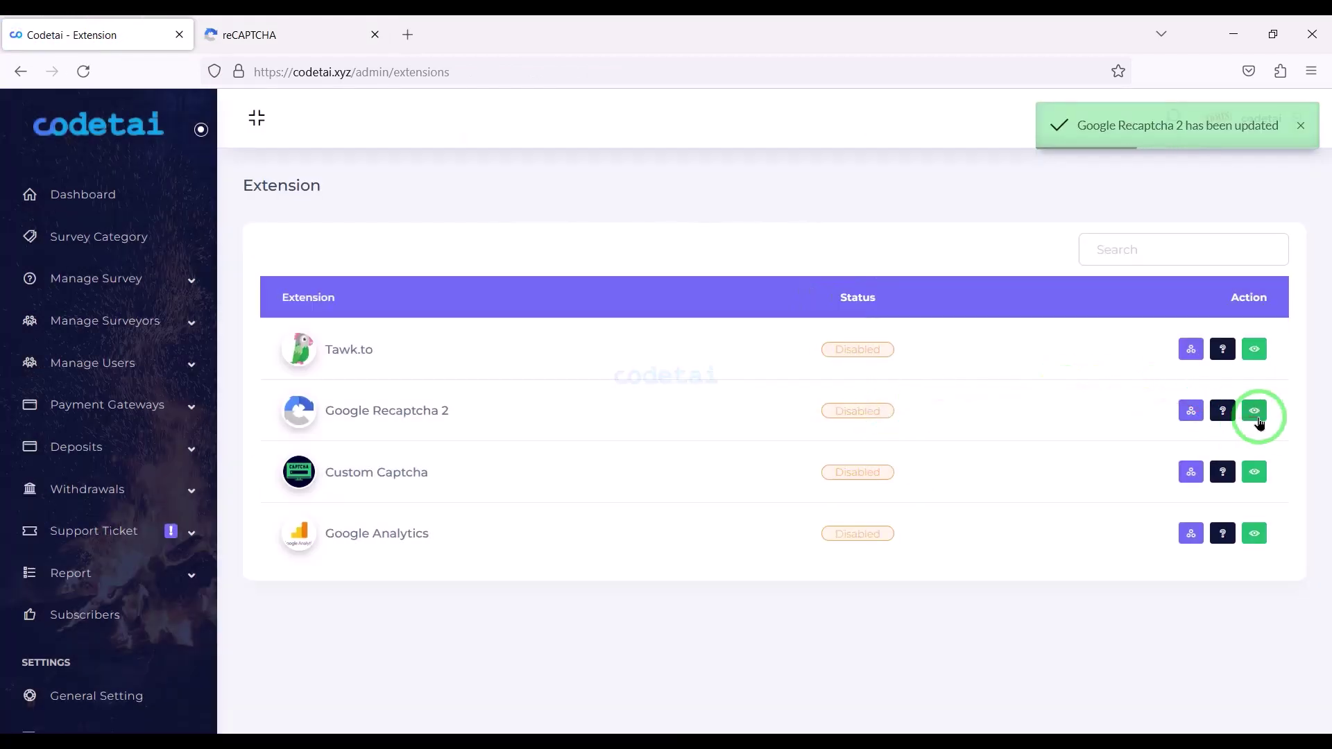
Step: Activate the Google Recaptcha 2 extension and bring up the Tawk.to app key settings
left_click(1254, 413)
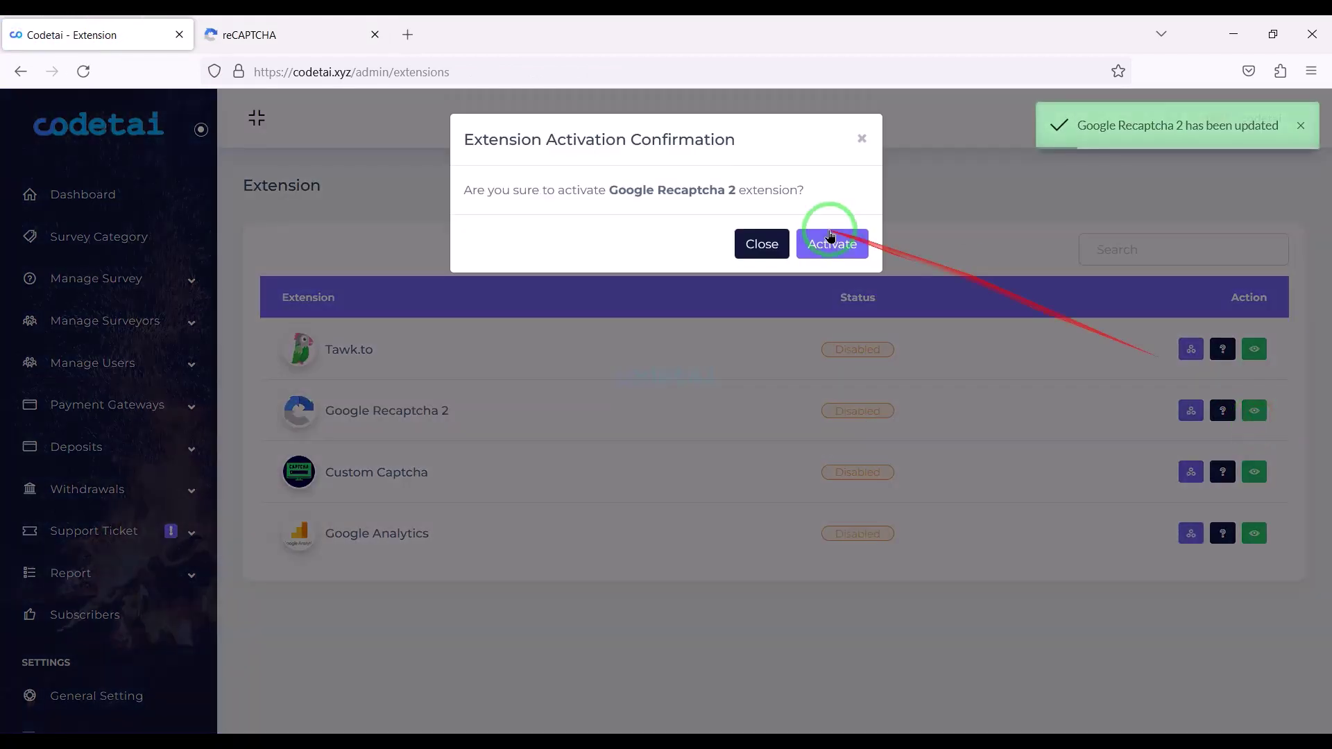
left_click(826, 243)
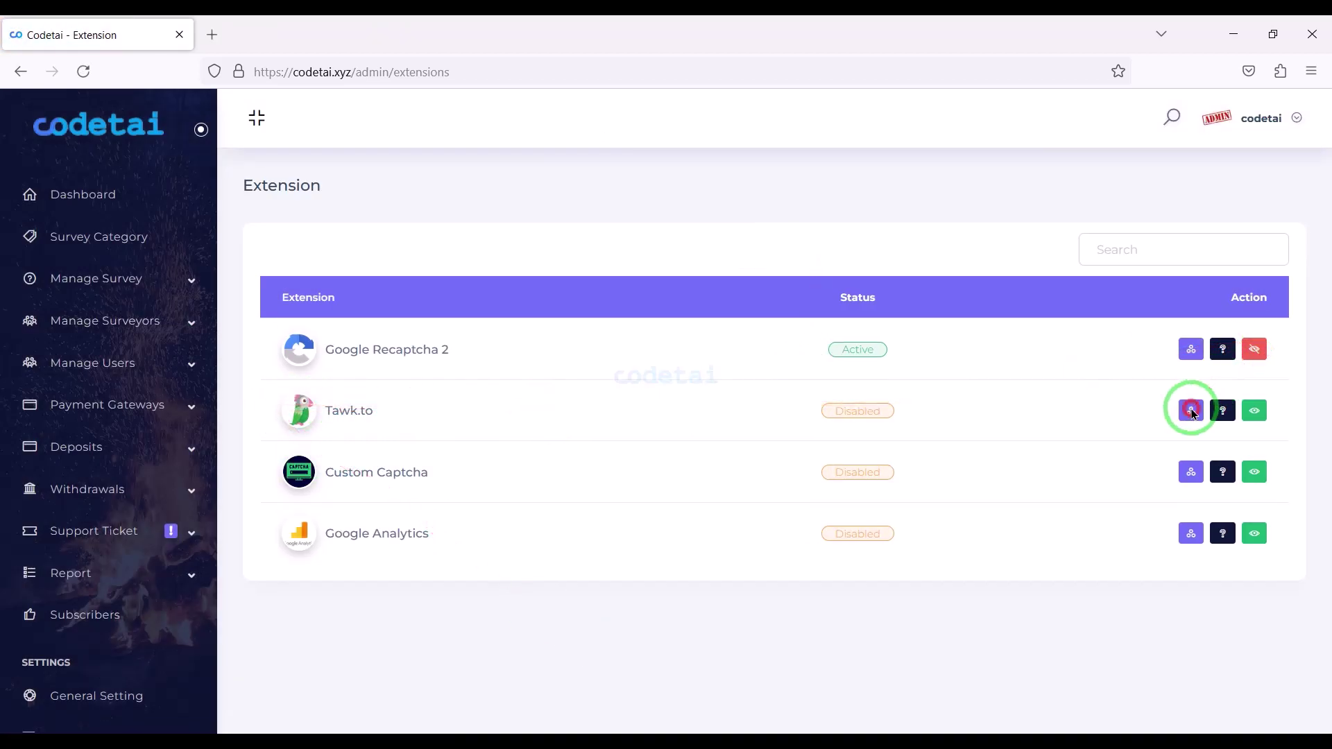
left_click(1192, 410)
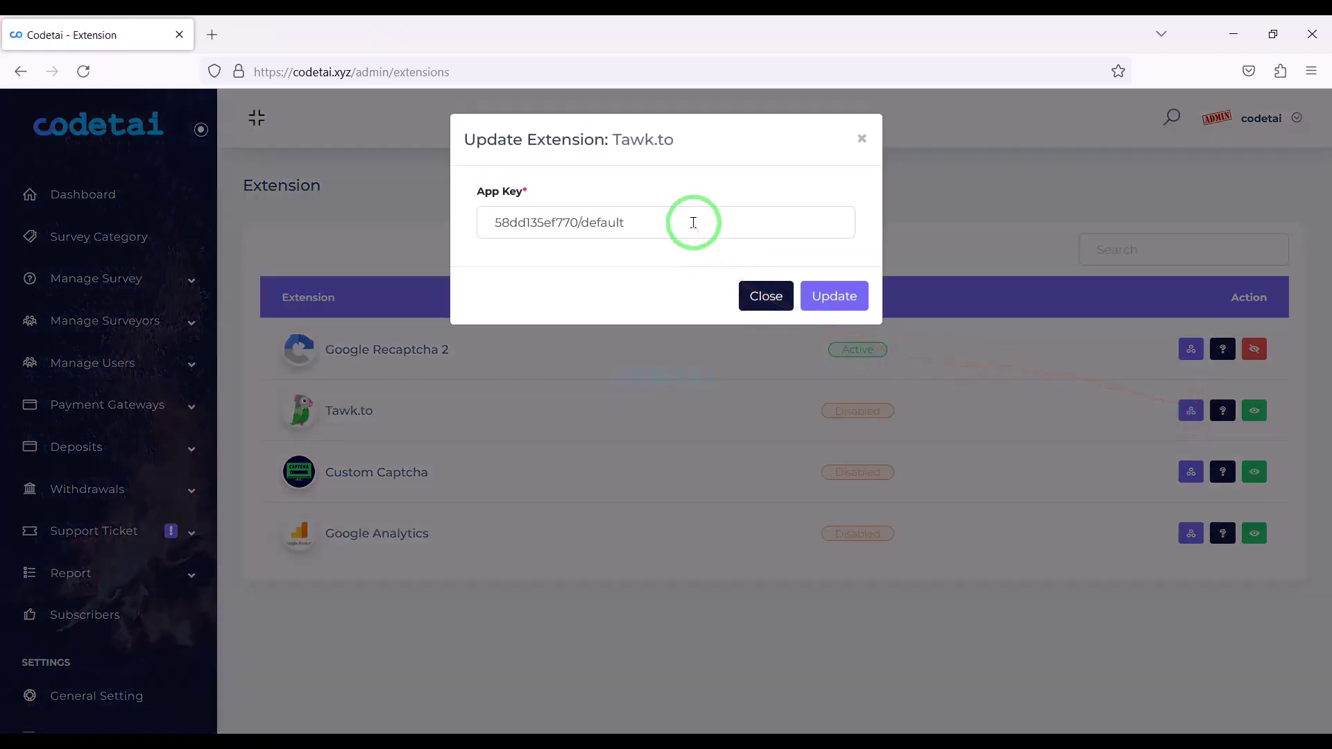
left_click(212, 35)
Step: Go to tawk.to and sign up for a free account with a name, e-mail and password
type("ta")
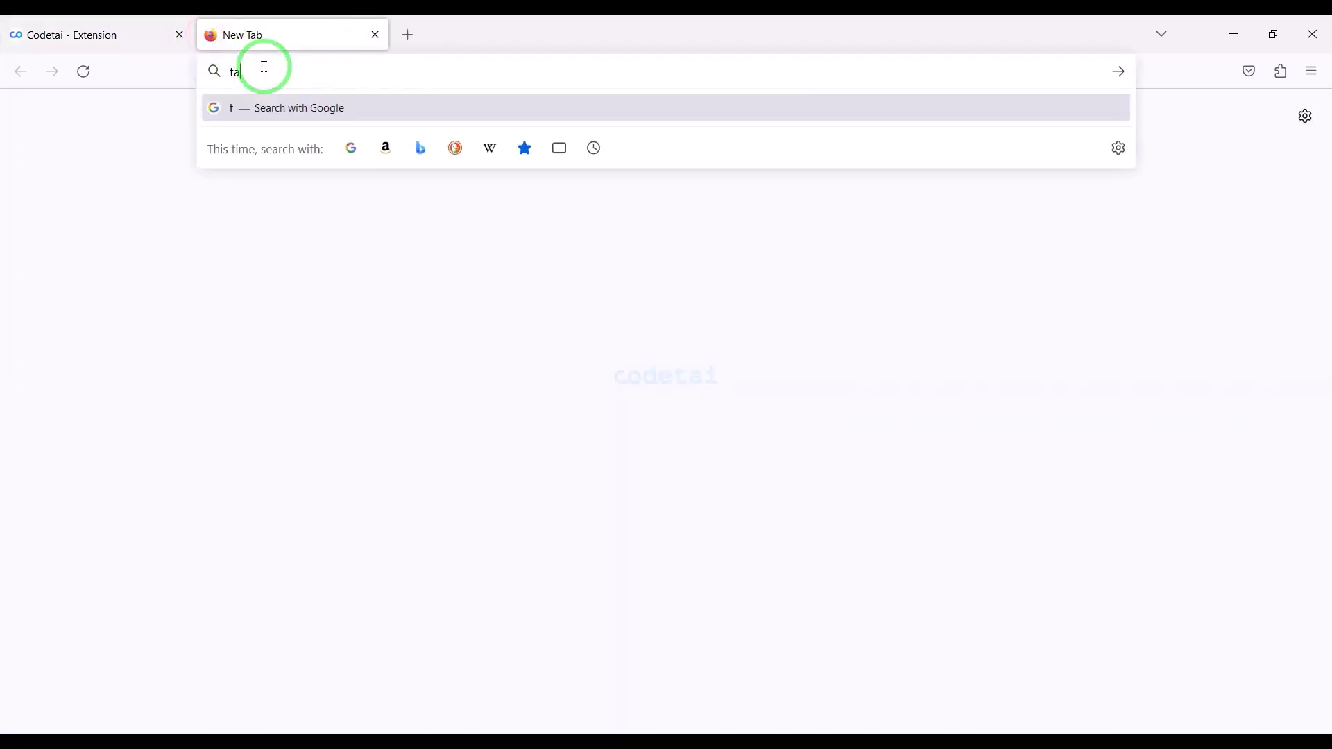
type("wk.to")
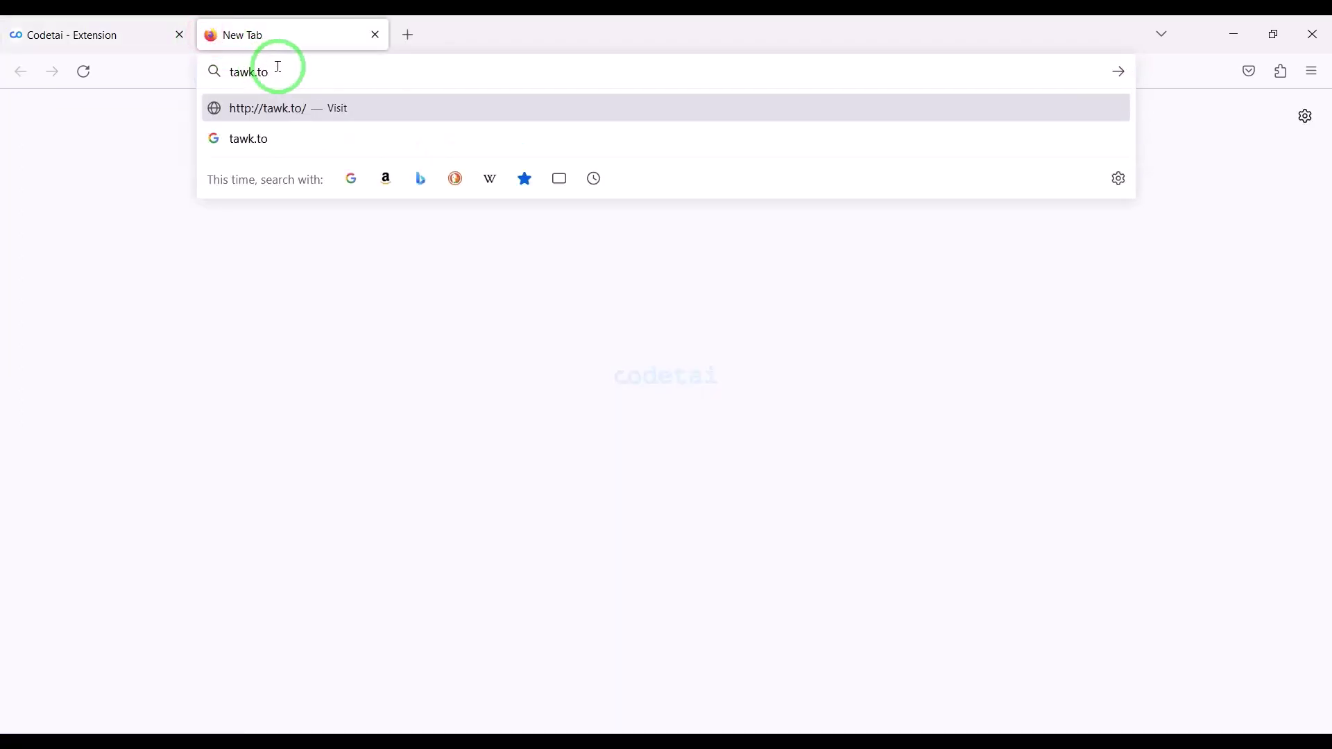
key("Return")
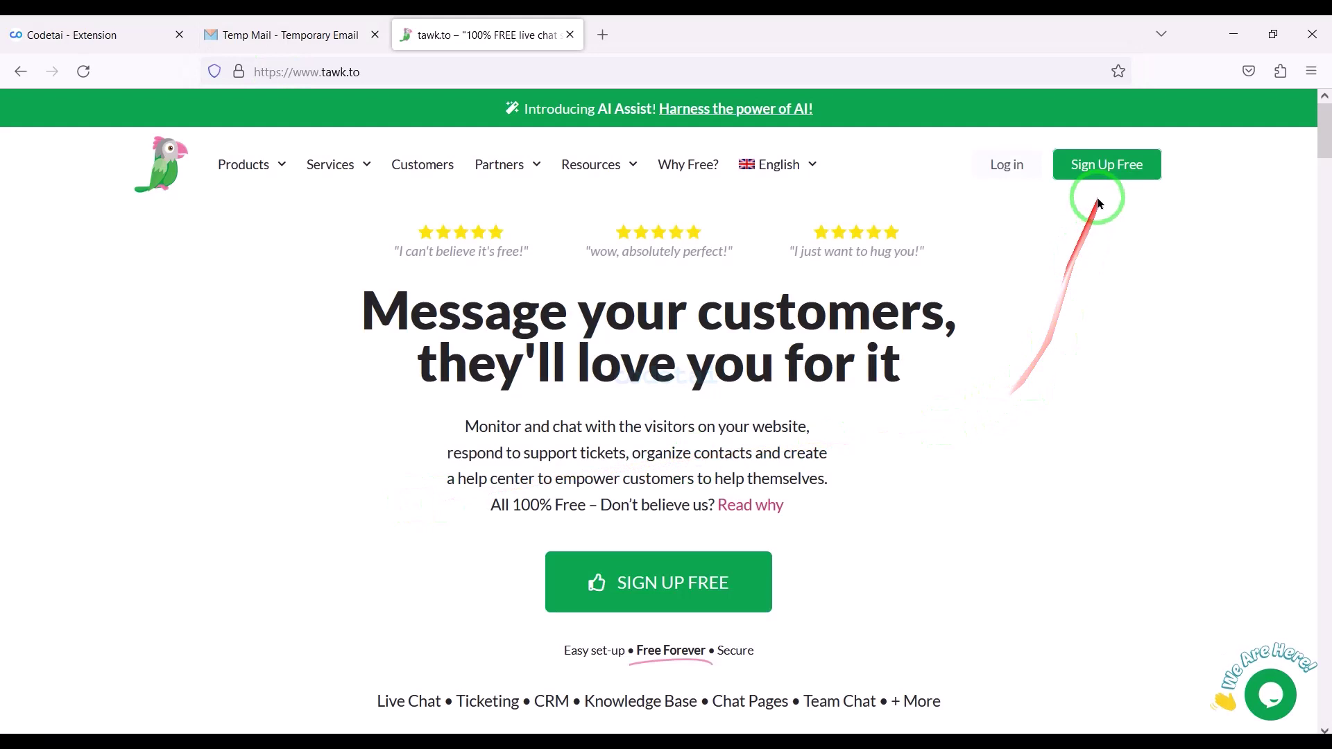
left_click(1106, 180)
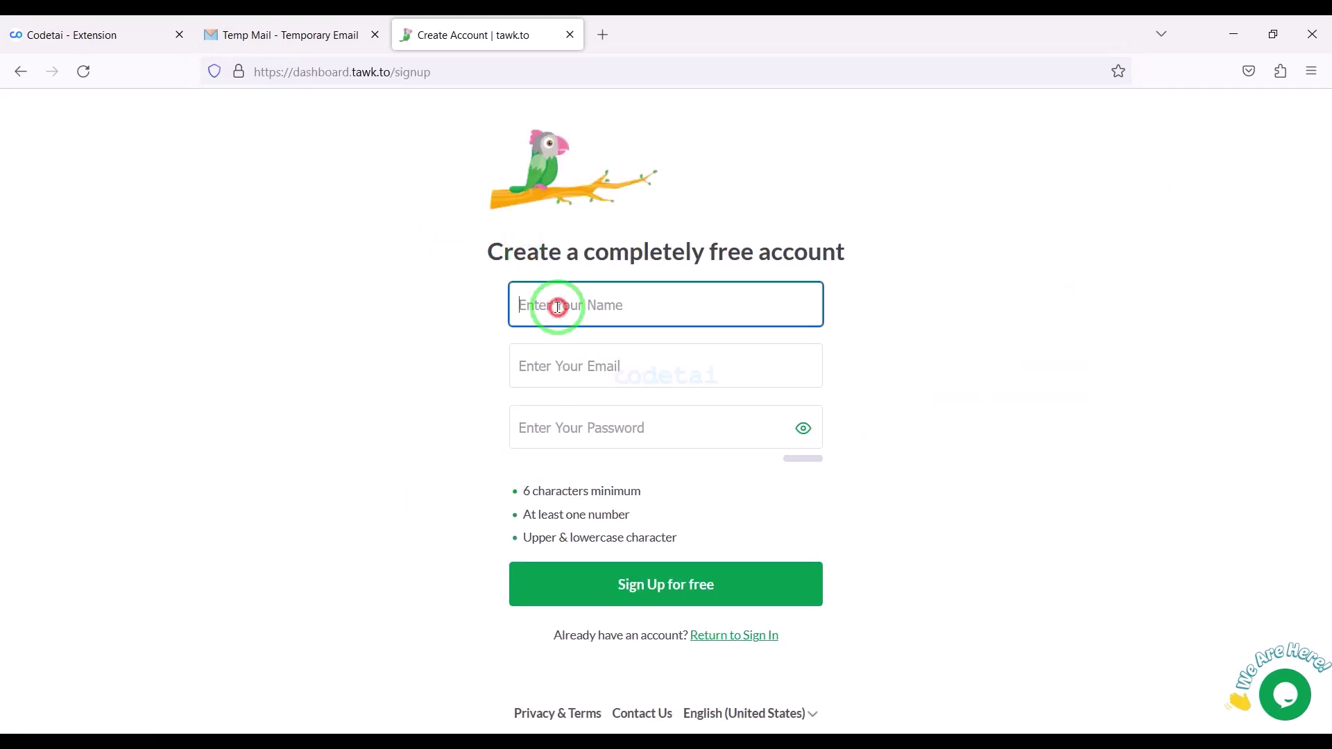
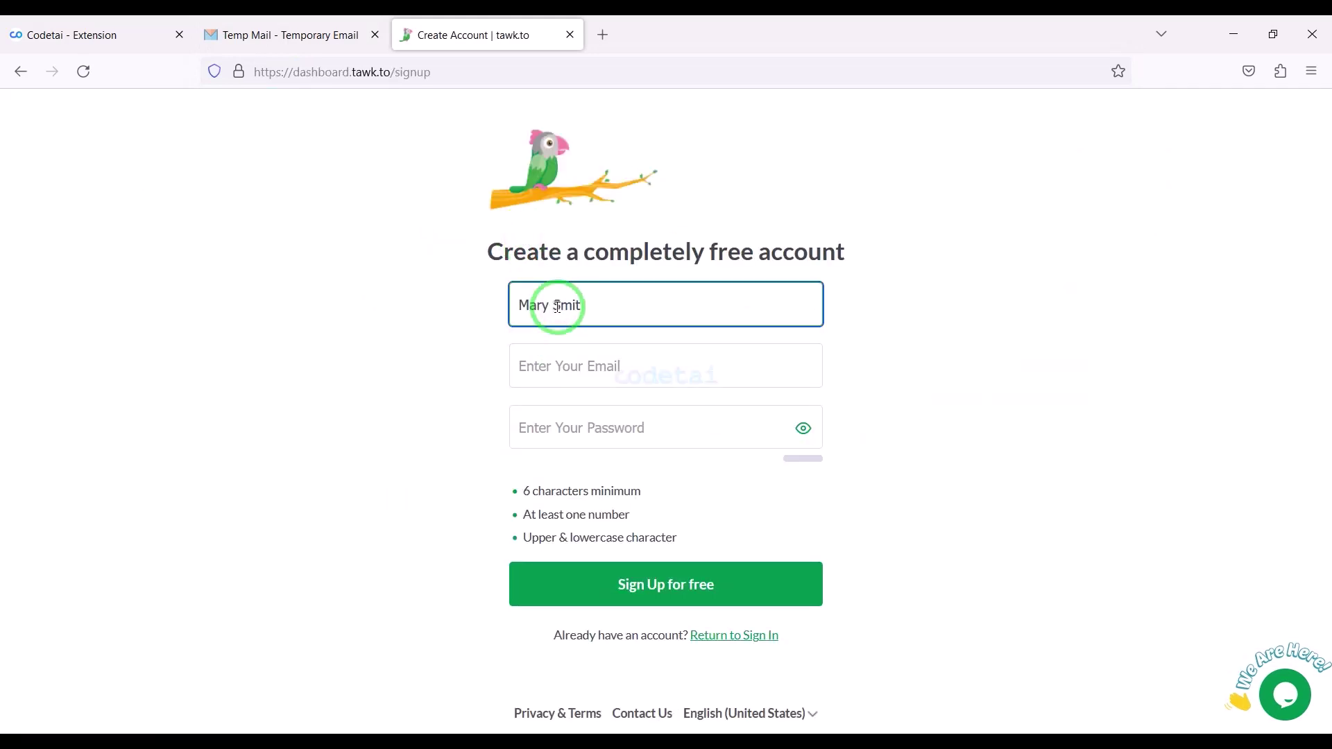
left_click(565, 366)
key("ctrl+v")
left_click(560, 413)
type("M")
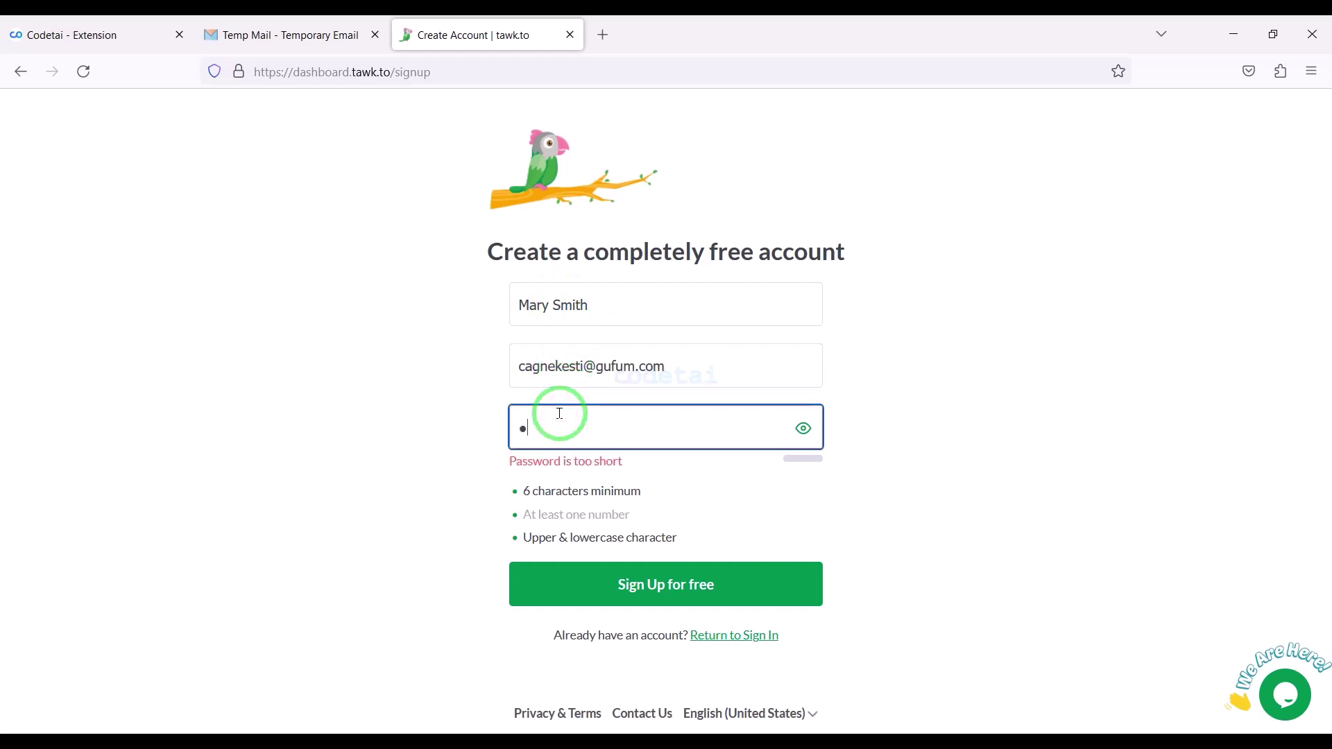
left_click(627, 585)
Step: Complete the tawk.to property wizard using the Codetai site URL and skip the dashboard tour
left_click(669, 428)
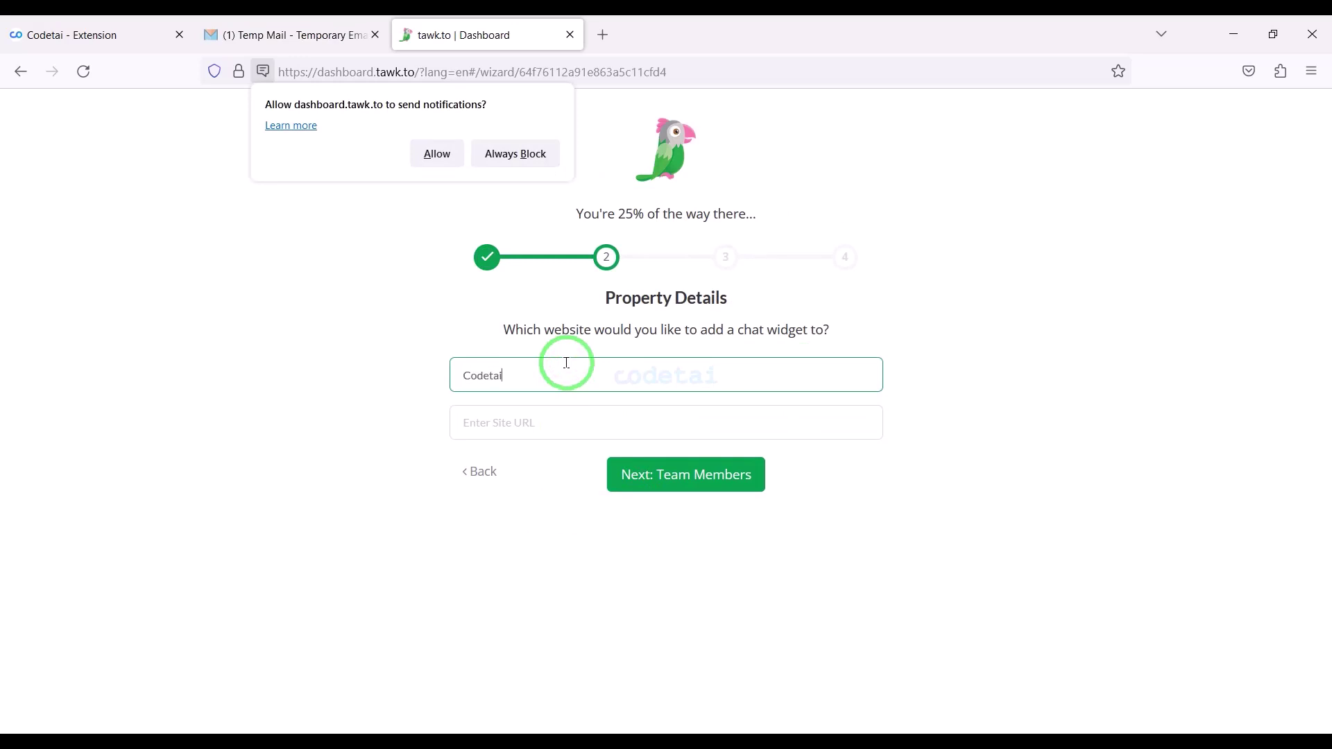
left_click(516, 154)
left_click(111, 33)
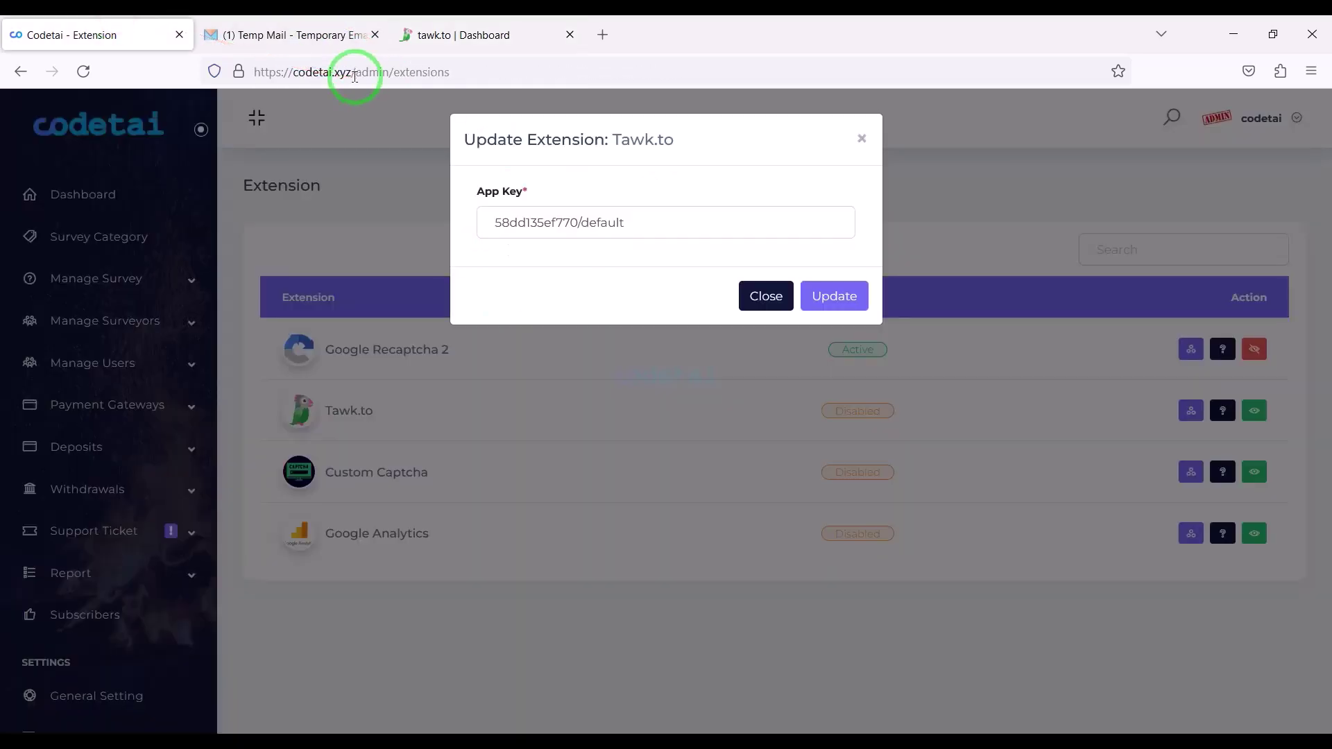
left_click_drag(349, 70, 173, 68)
left_click(458, 35)
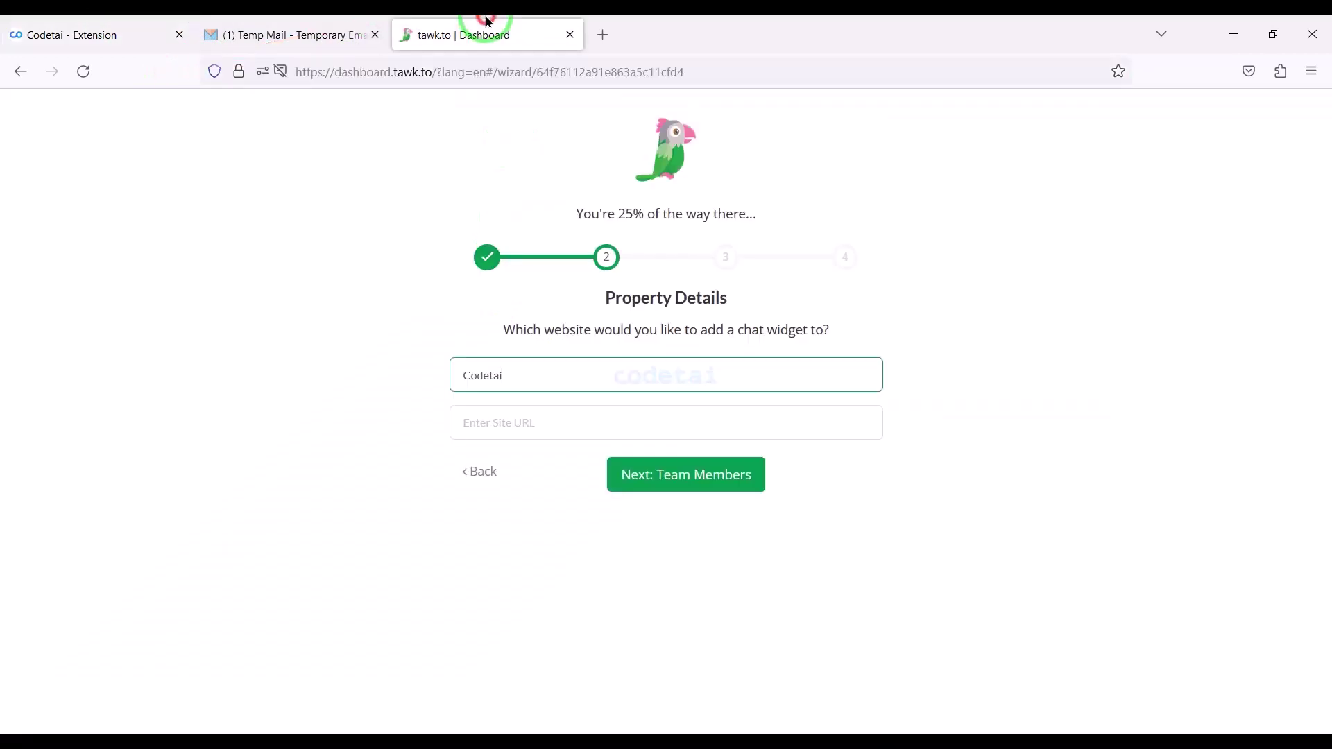
left_click(494, 423)
left_click(749, 474)
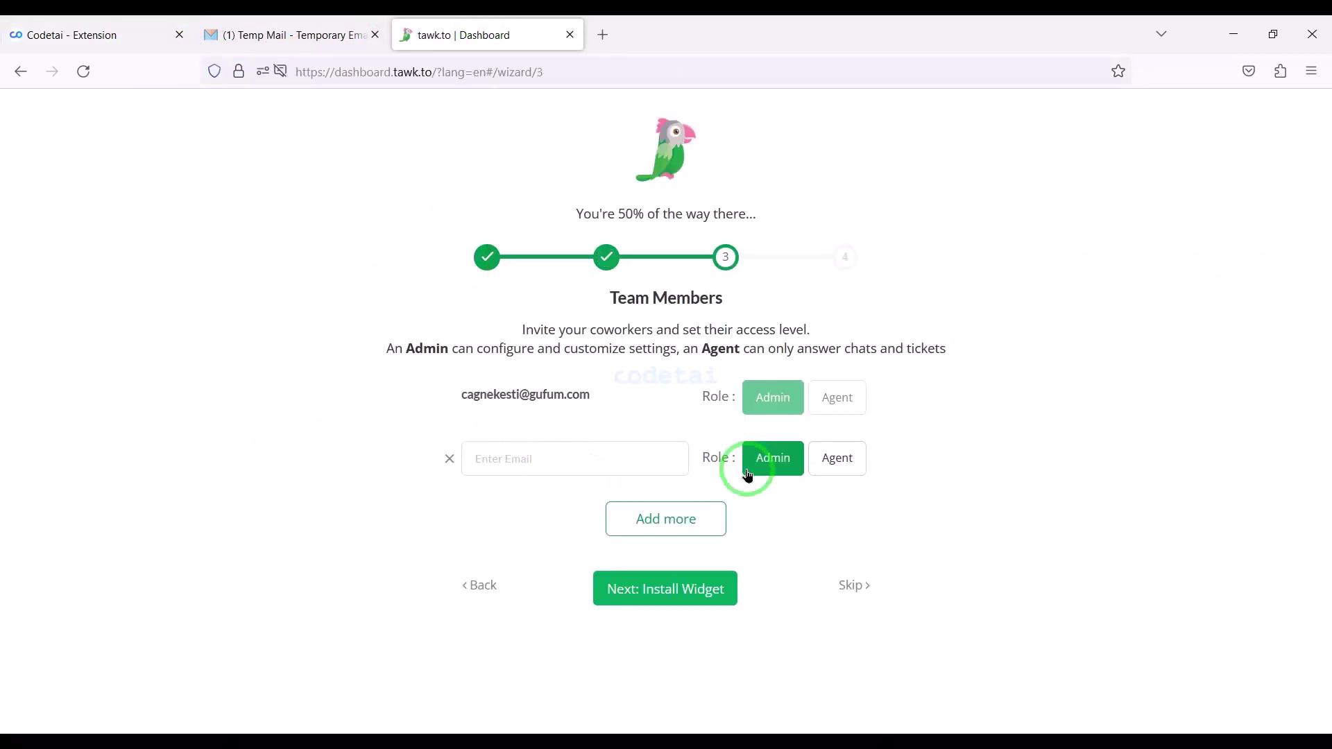
left_click(696, 605)
left_click(678, 681)
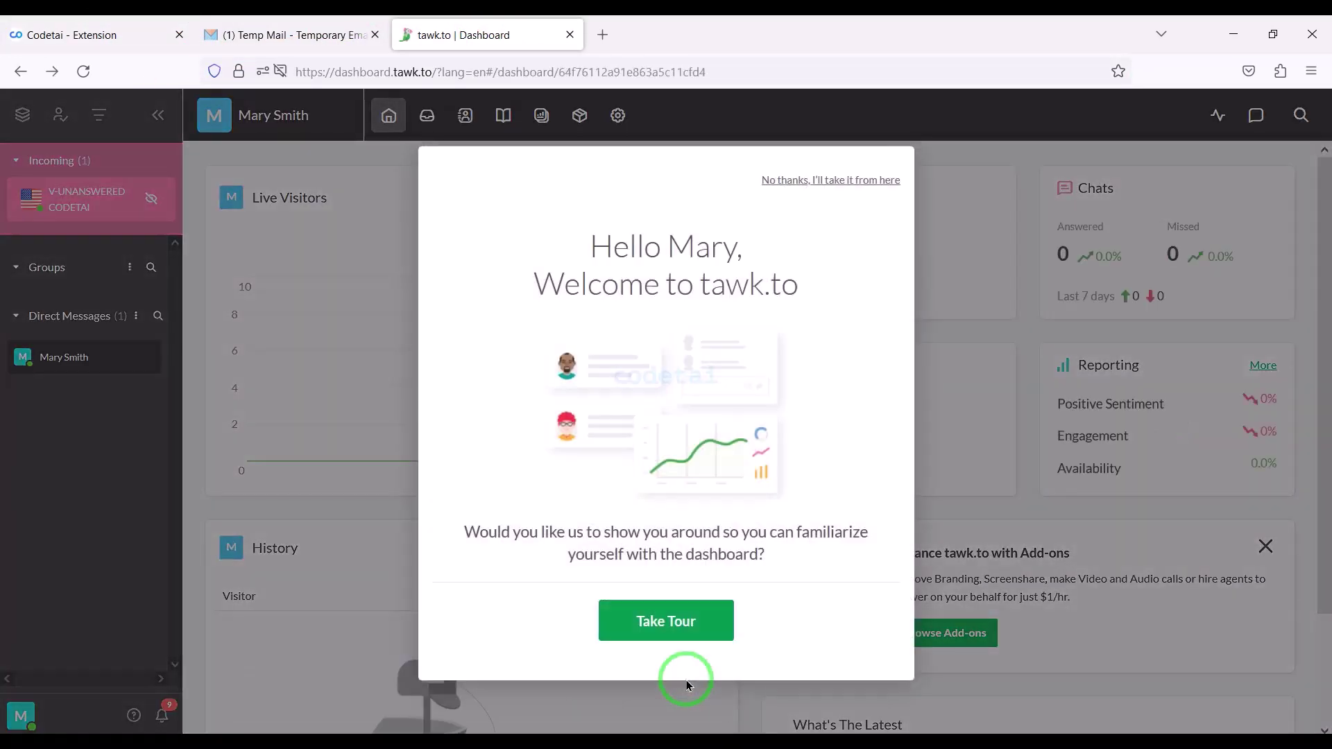
left_click(843, 179)
Step: Copy the Direct Chat Link ID from the tawk.to Chat Widget settings
left_click(618, 117)
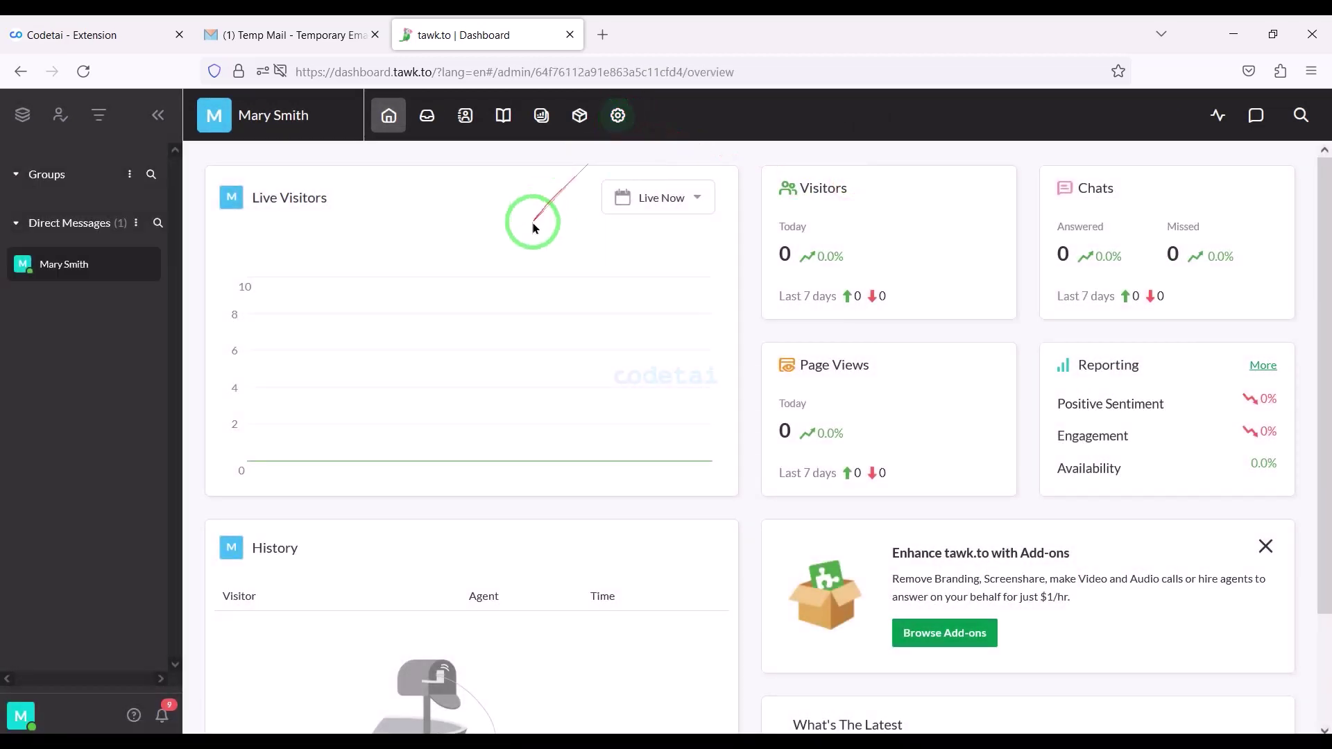
left_click(304, 290)
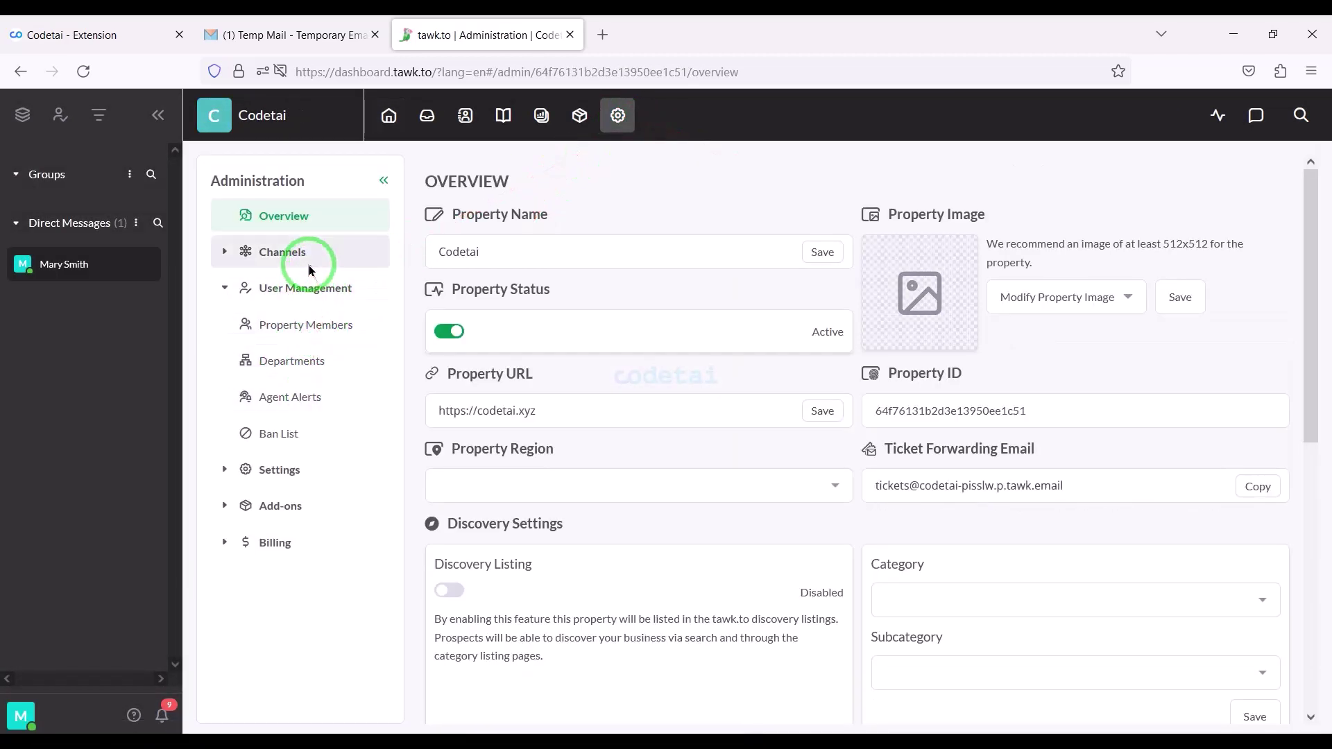
left_click(291, 262)
left_click(297, 287)
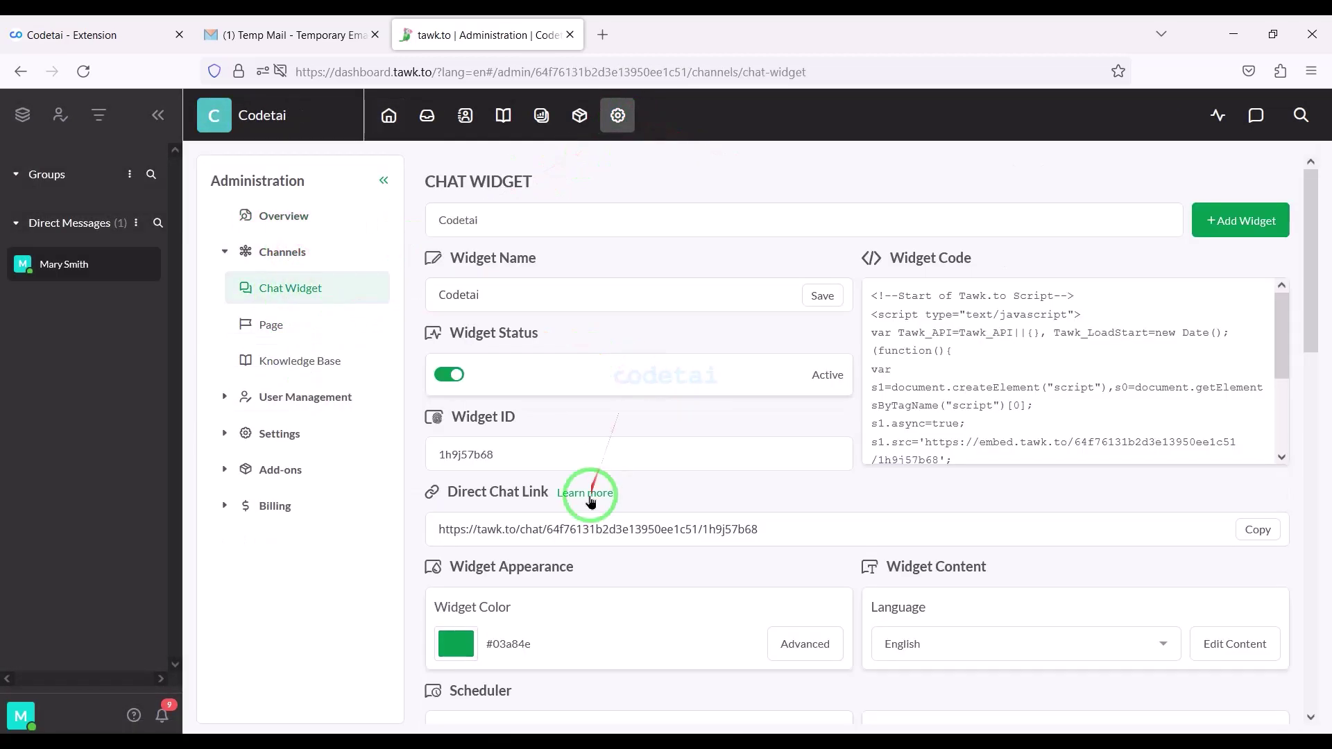
scroll(746, 500, "down", 1)
left_click_drag(665, 540, 552, 596)
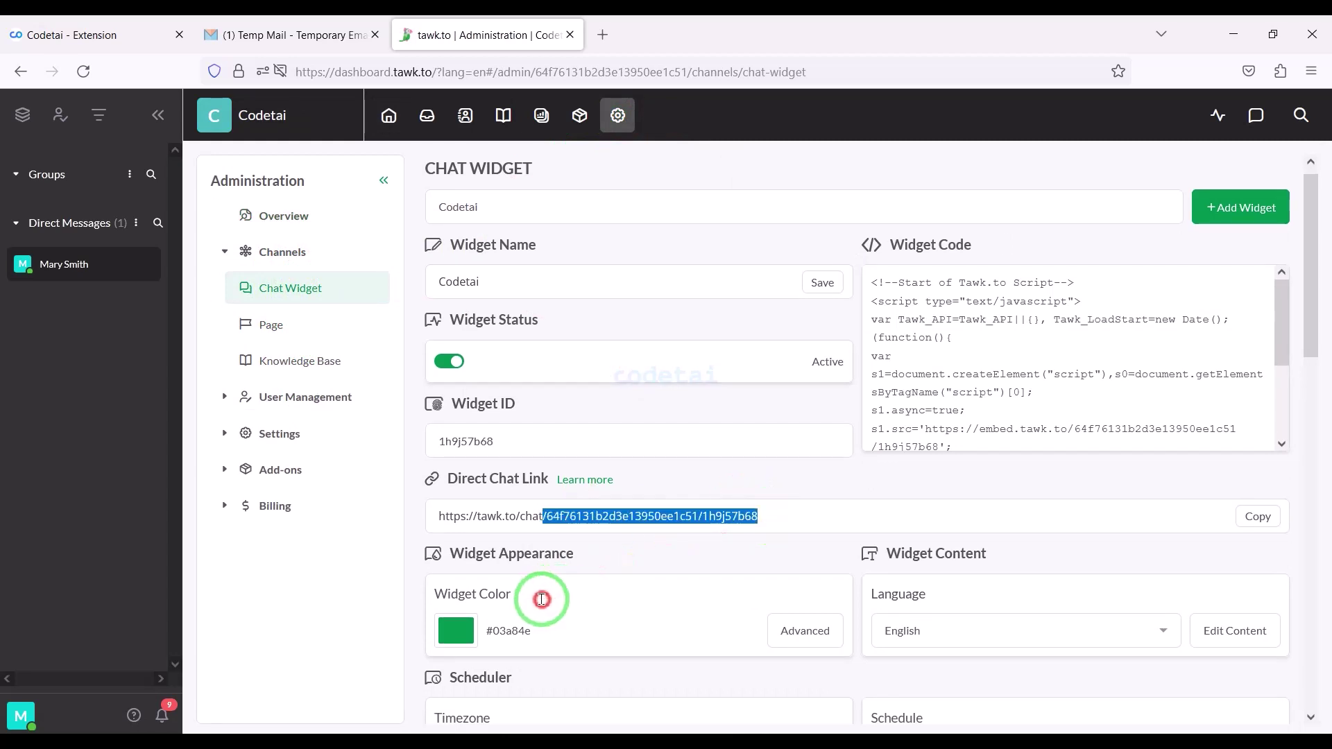
key("ctrl+c")
Step: Paste the chat link ID as the Tawk.to App Key, update it and activate Tawk.to
left_click(98, 34)
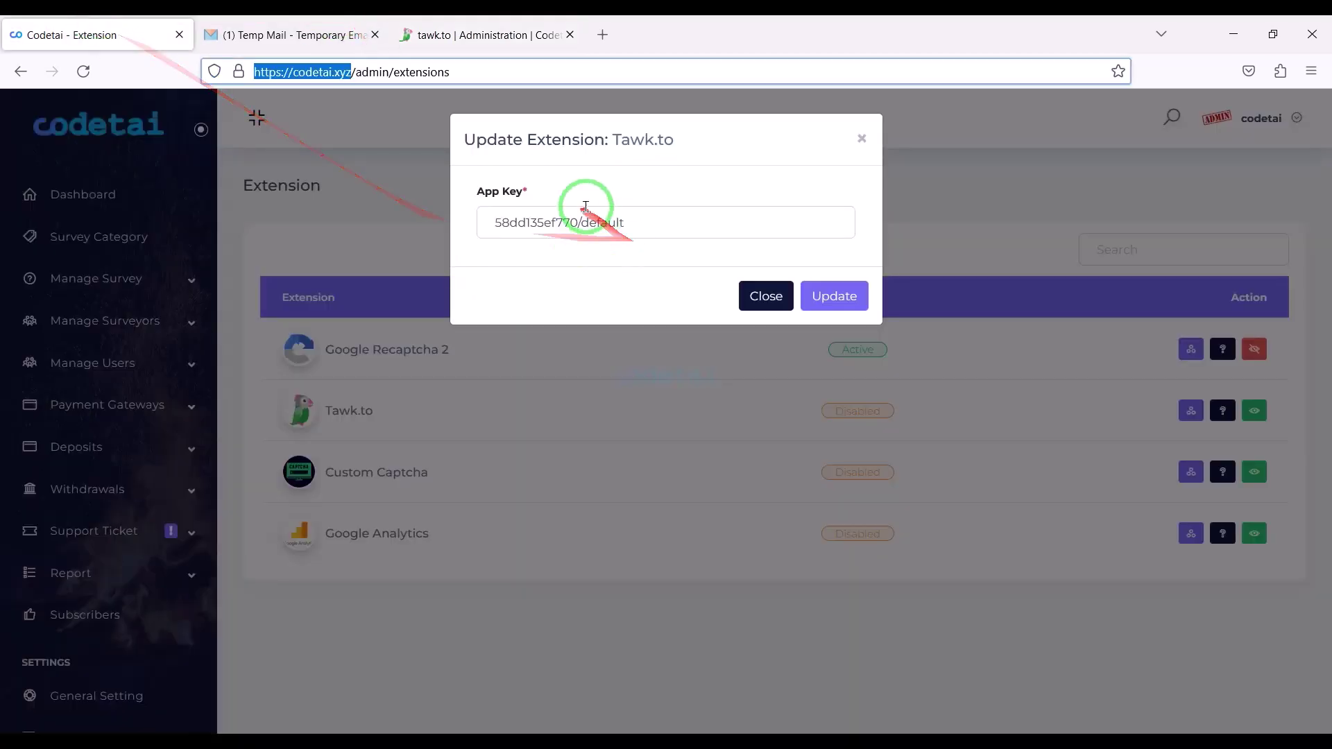
left_click_drag(595, 220, 435, 219)
key("ctrl+v")
left_click(842, 298)
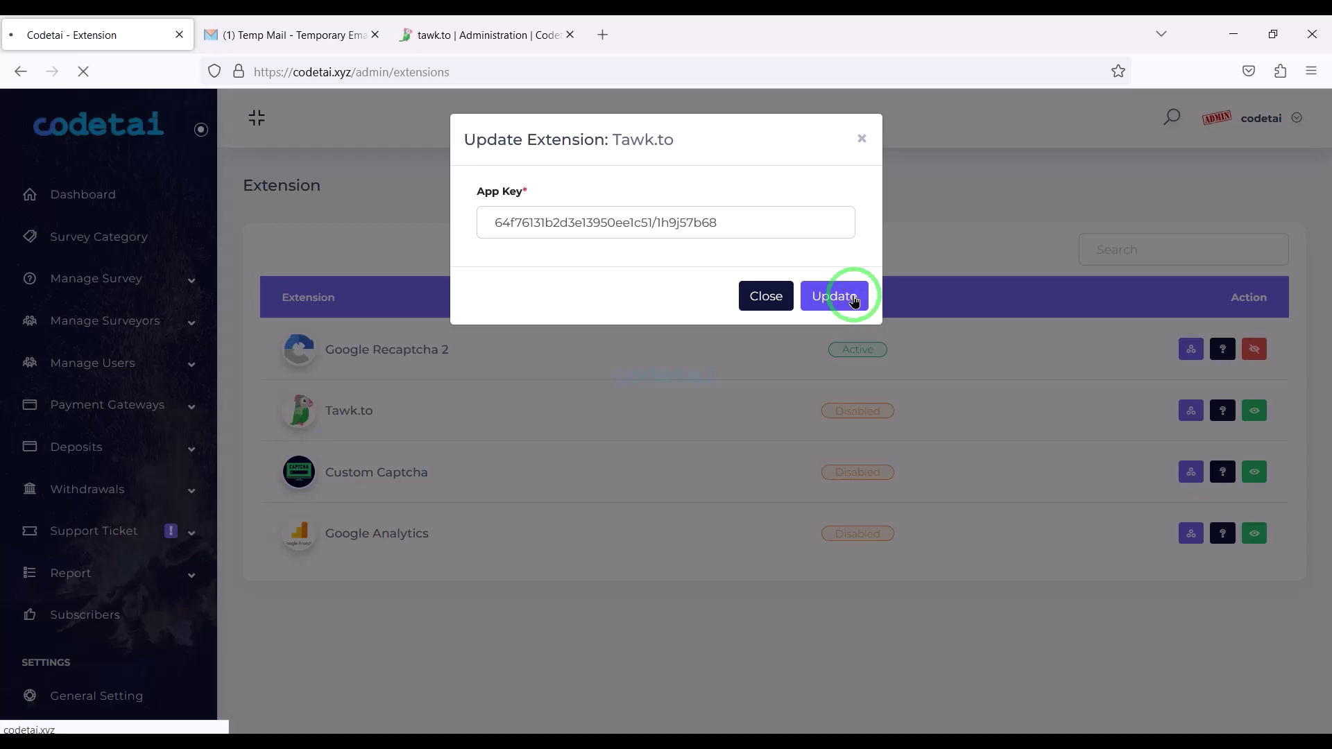
left_click(1244, 414)
left_click(827, 240)
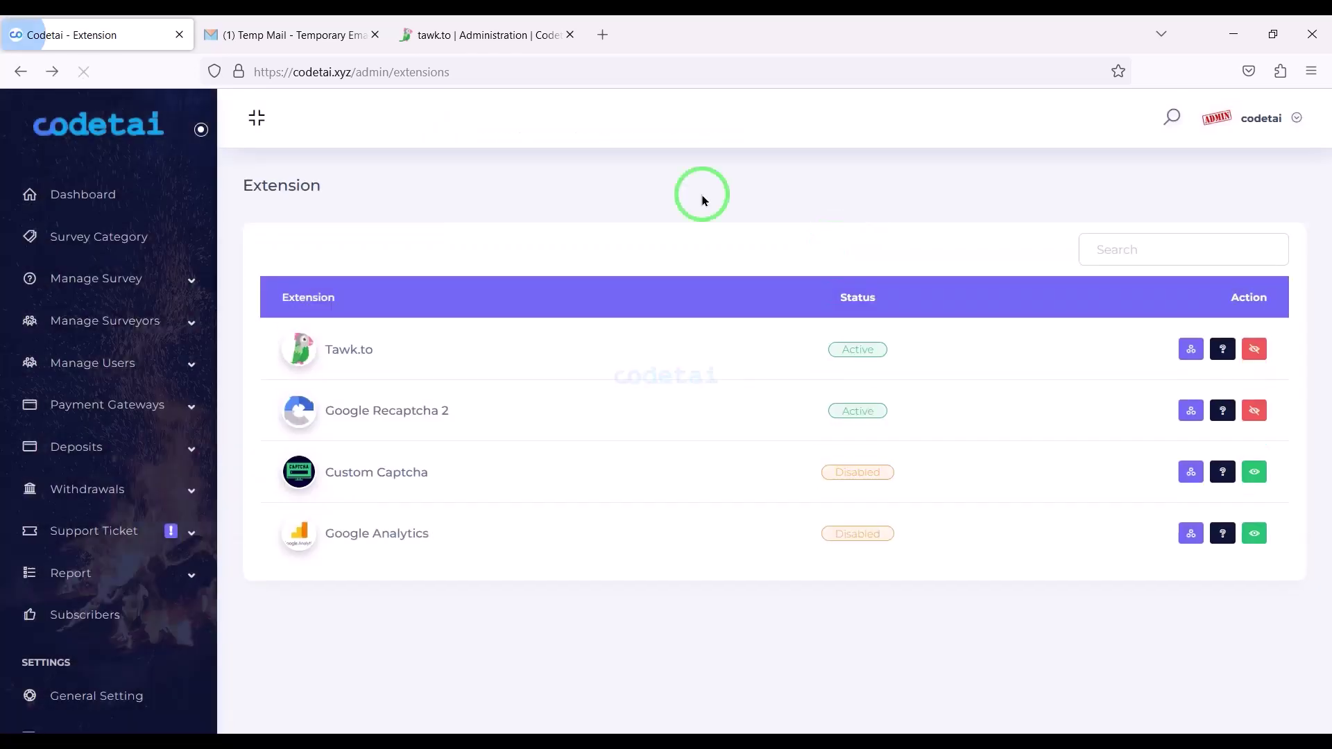
Step: Strip the admin path from the address to load the Codetai home page
left_click_drag(451, 72, 323, 135)
key("BackSpace")
key("Return")
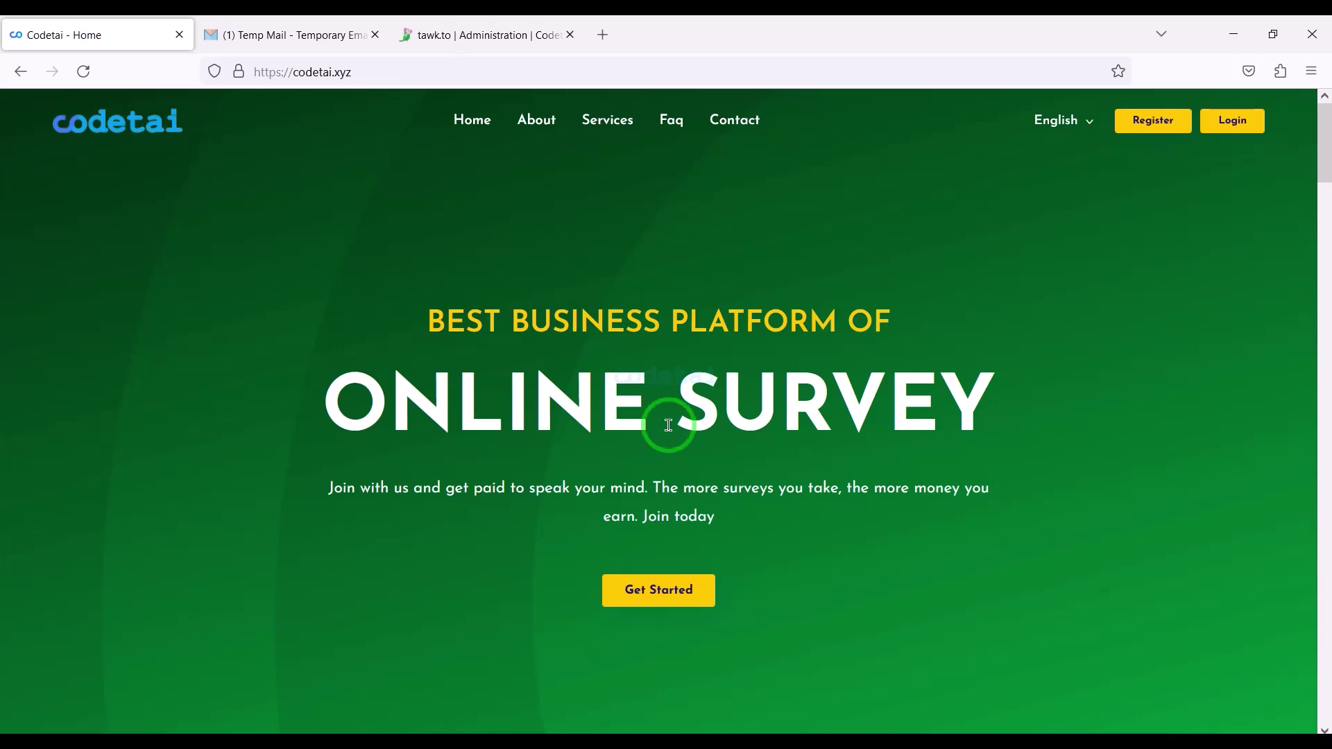
Step: Open the site's live chat widget and send 'hello' as a visitor
left_click(1270, 694)
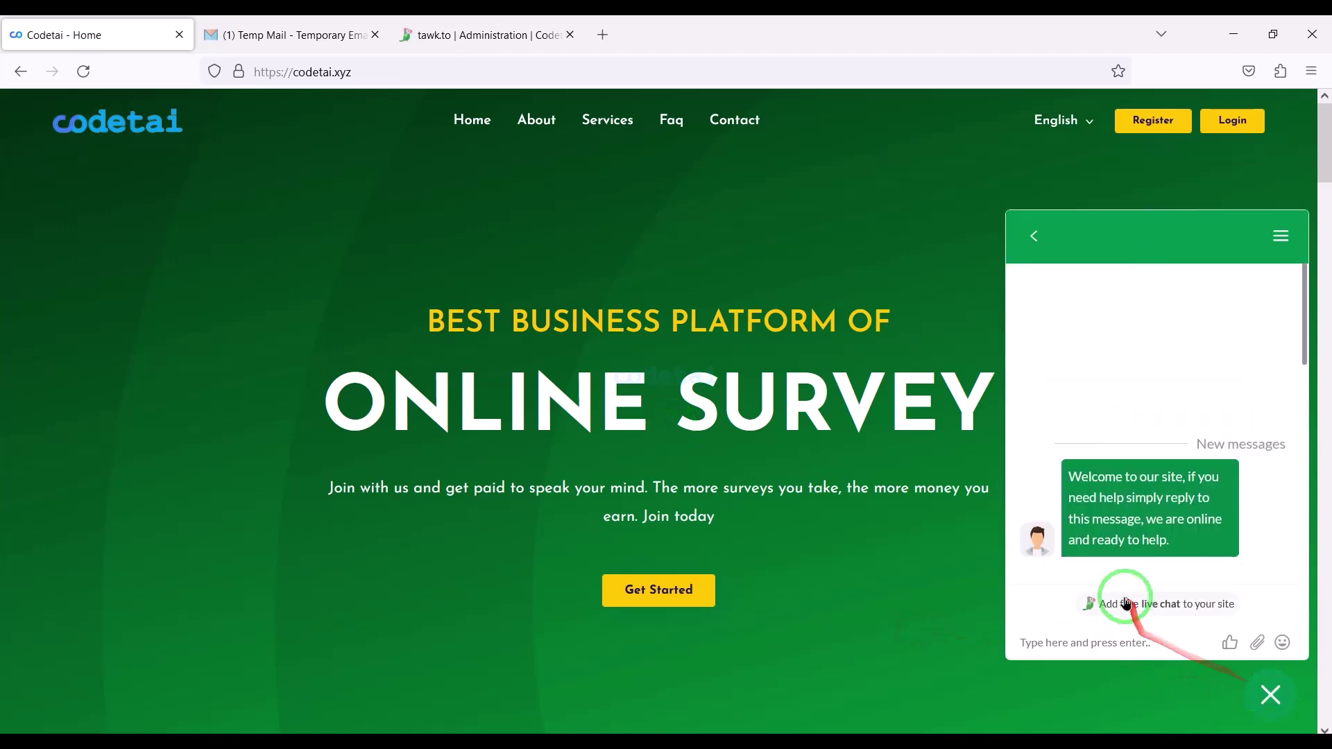
type("hello")
key("Return")
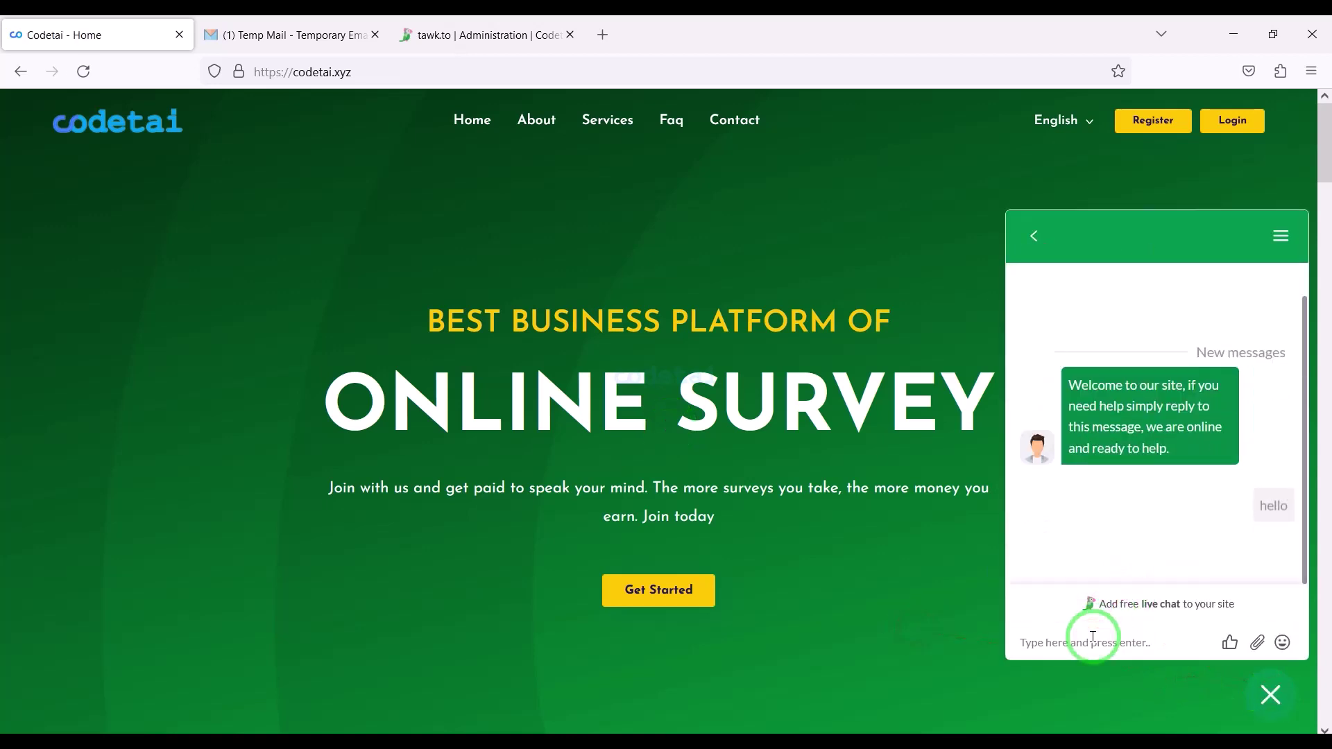
Step: Join the visitor's chat in the tawk.to dashboard, reply 'yes', then close the dashboard tab
left_click(461, 33)
left_click(112, 217)
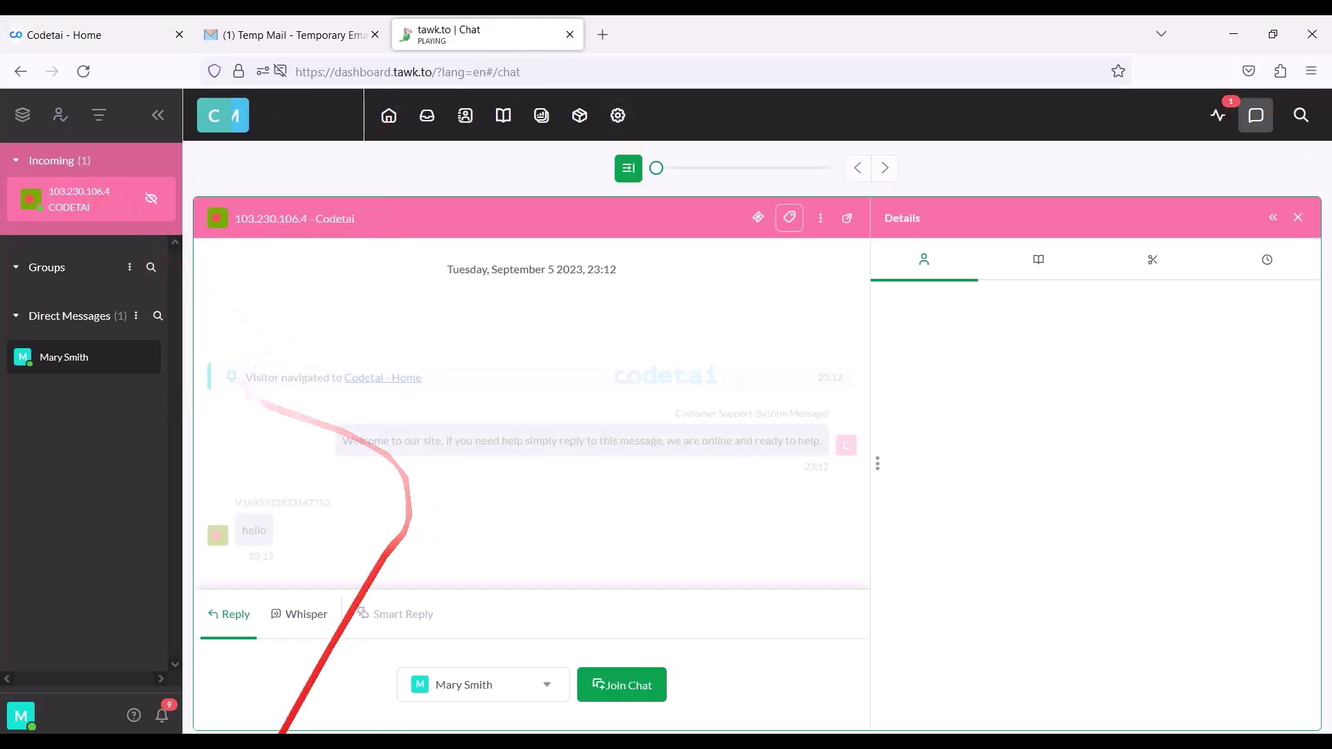
left_click(415, 674)
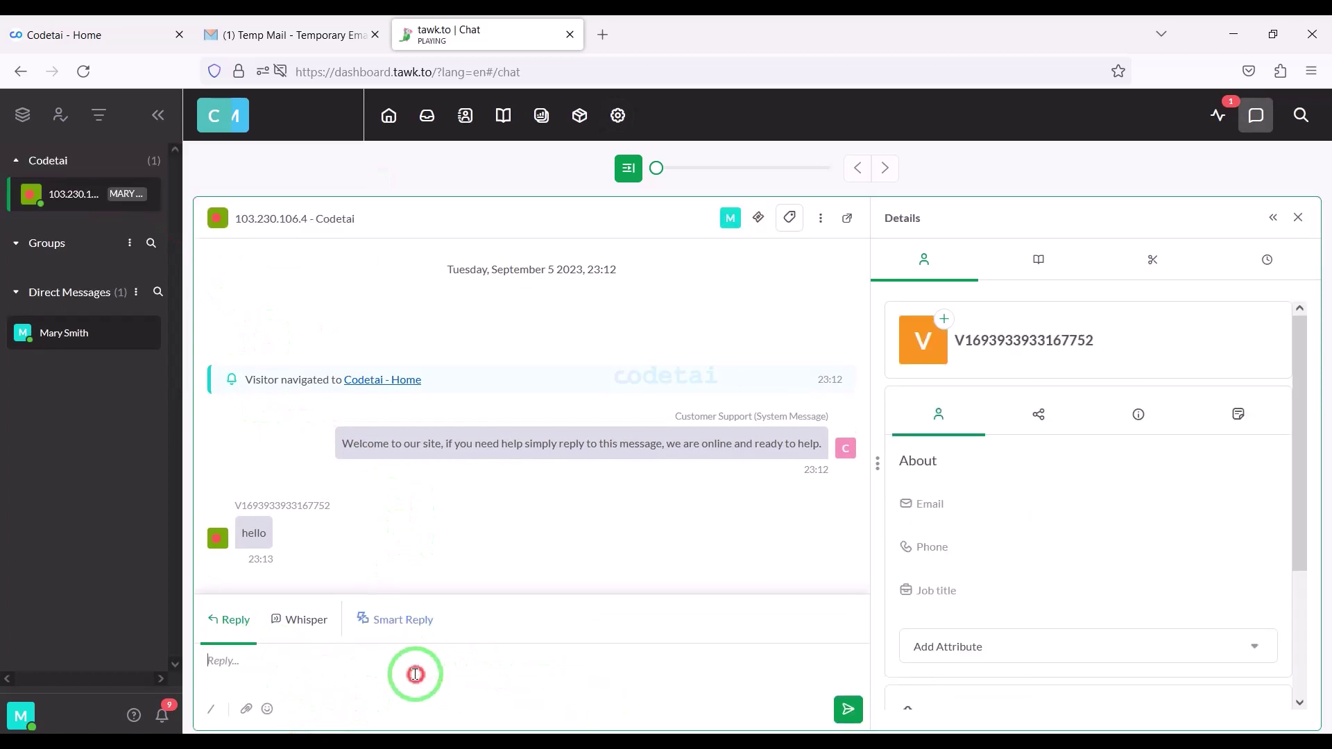
type("yes")
key("Return")
left_click(76, 34)
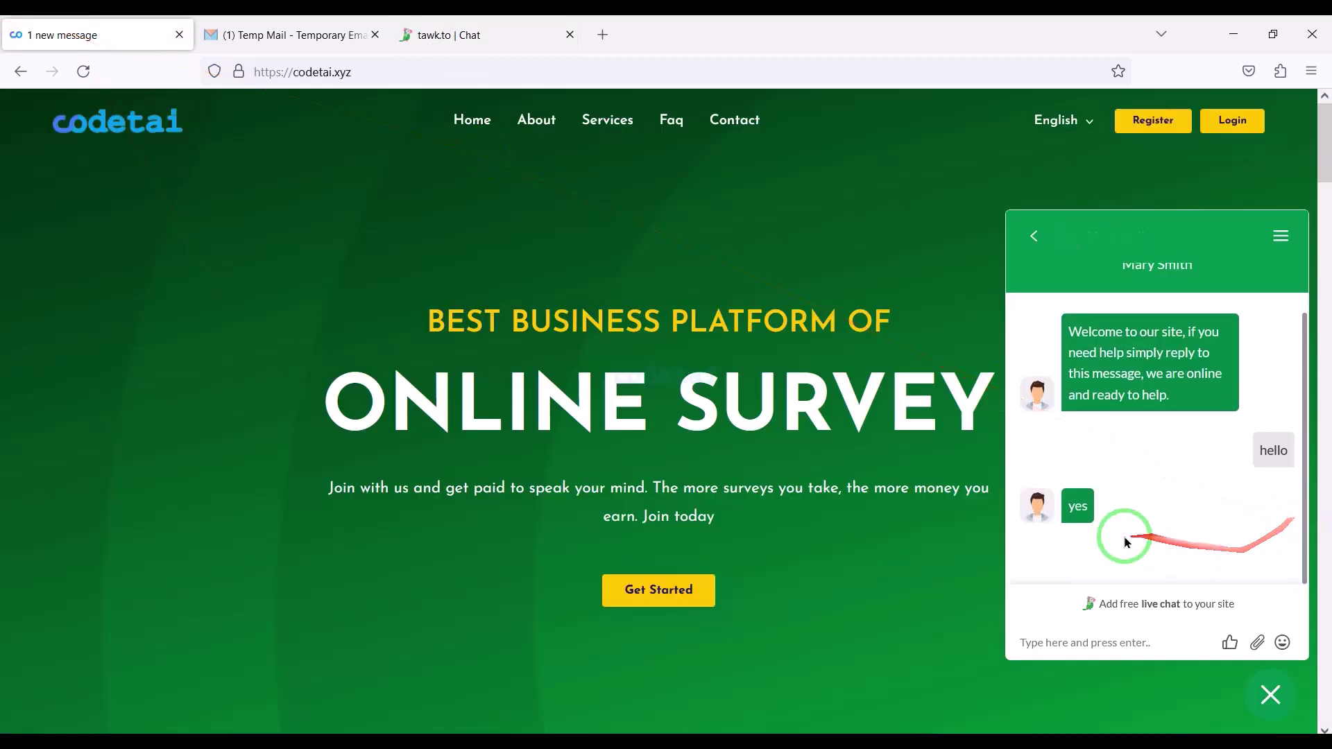
left_click(570, 35)
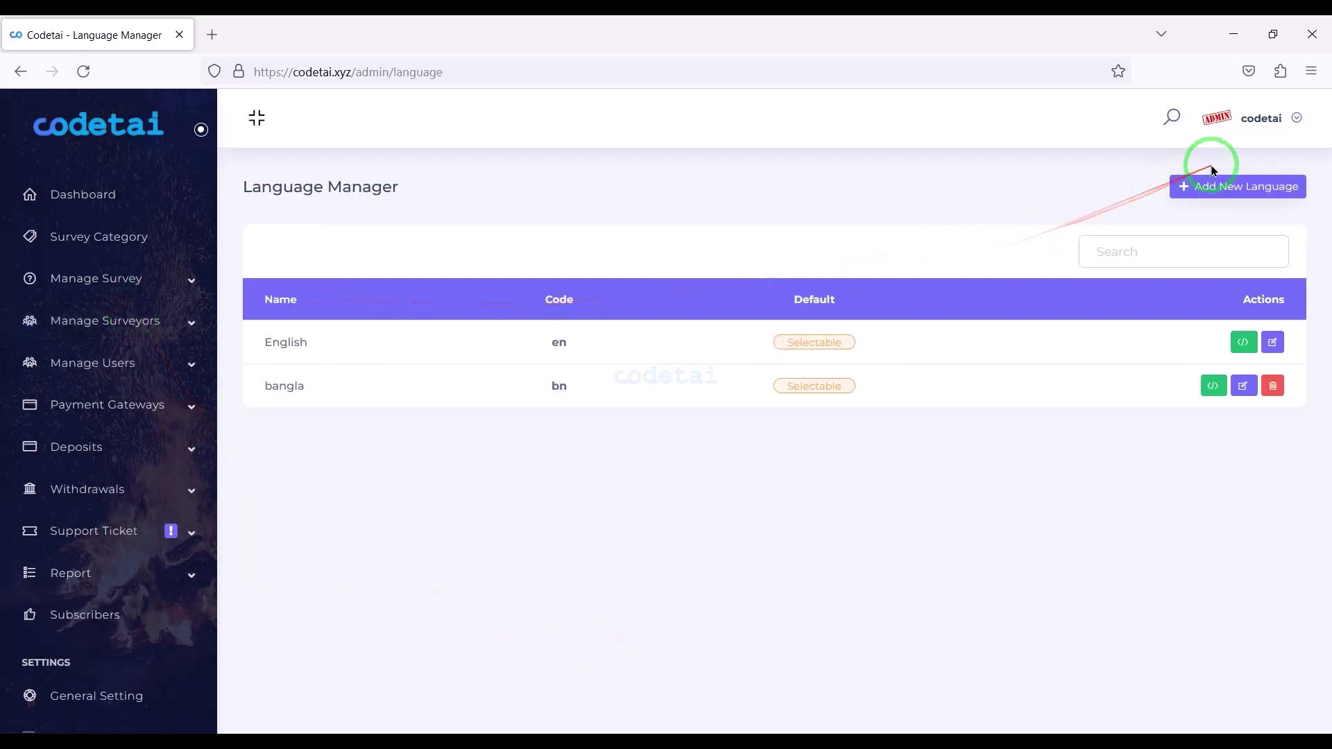
Step: Under Email Manager's Email Configure page, set the Email Send Method to SMTP
left_click(1199, 187)
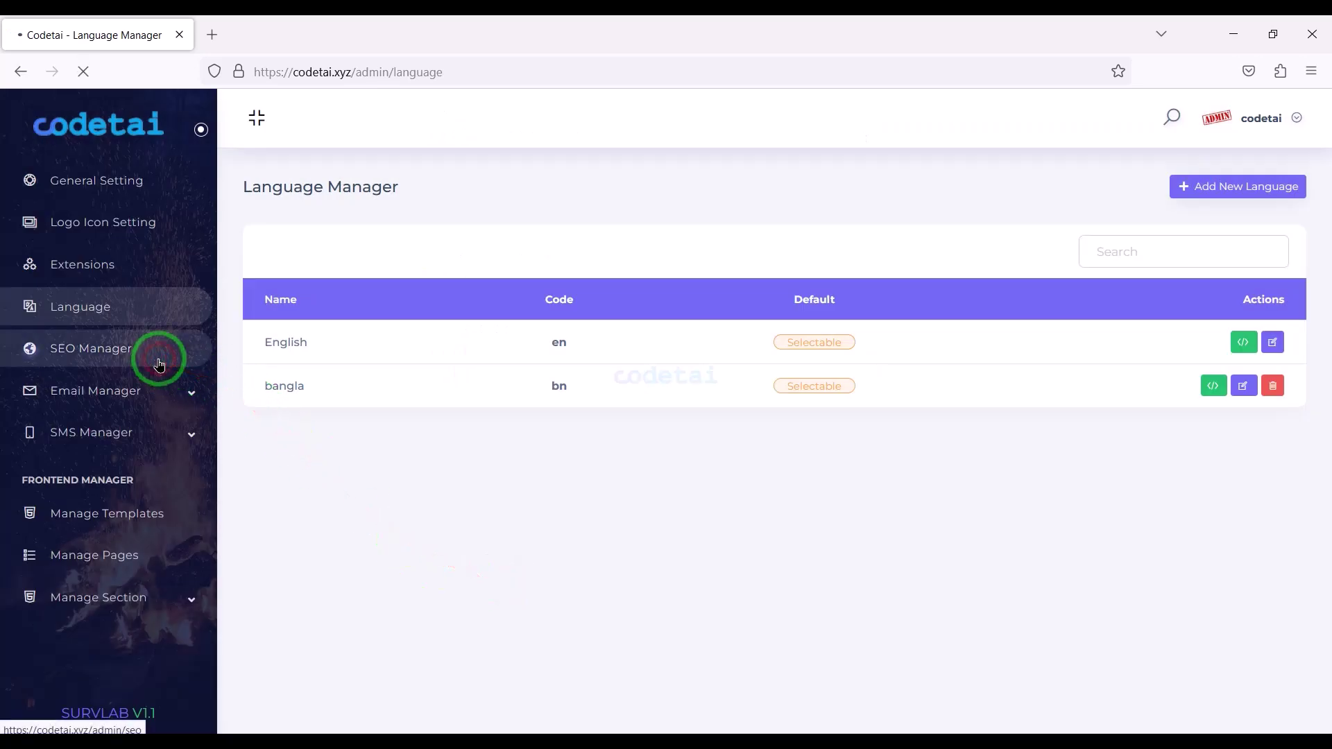
key("slash")
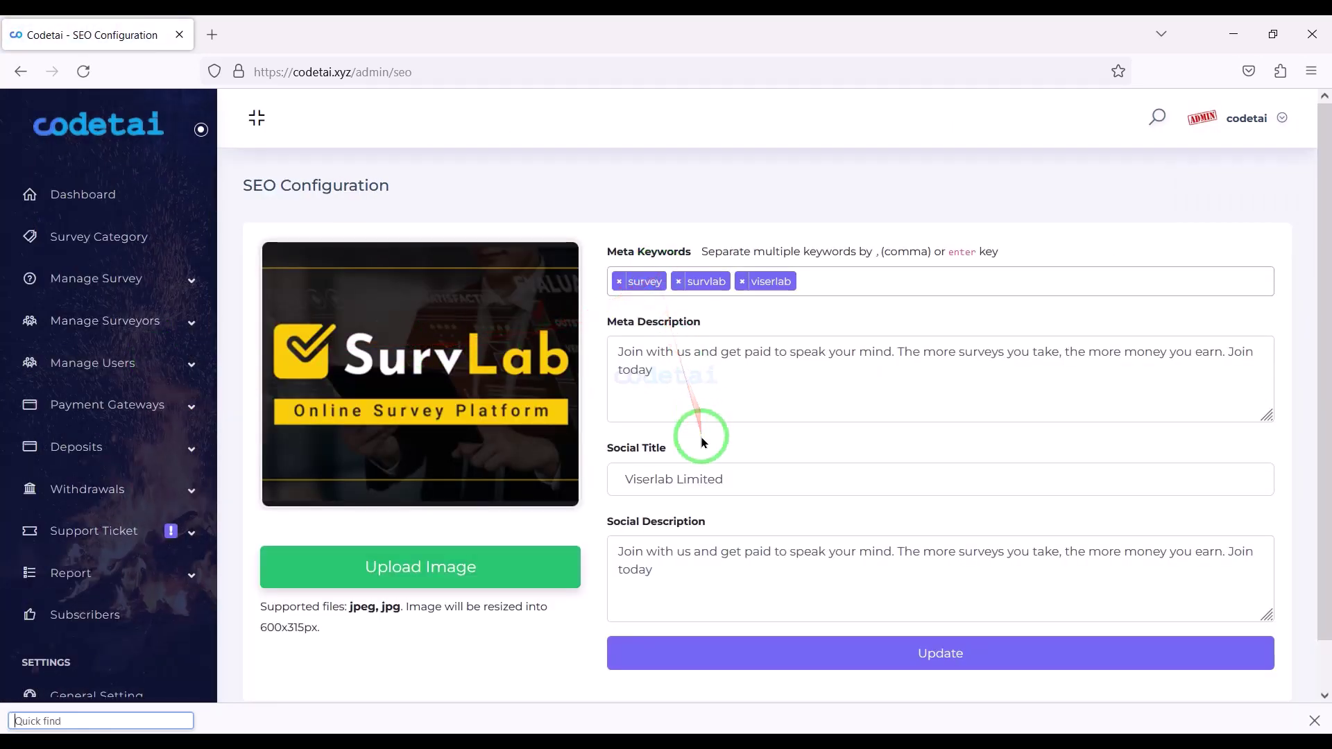
scroll(702, 442, "down", 2)
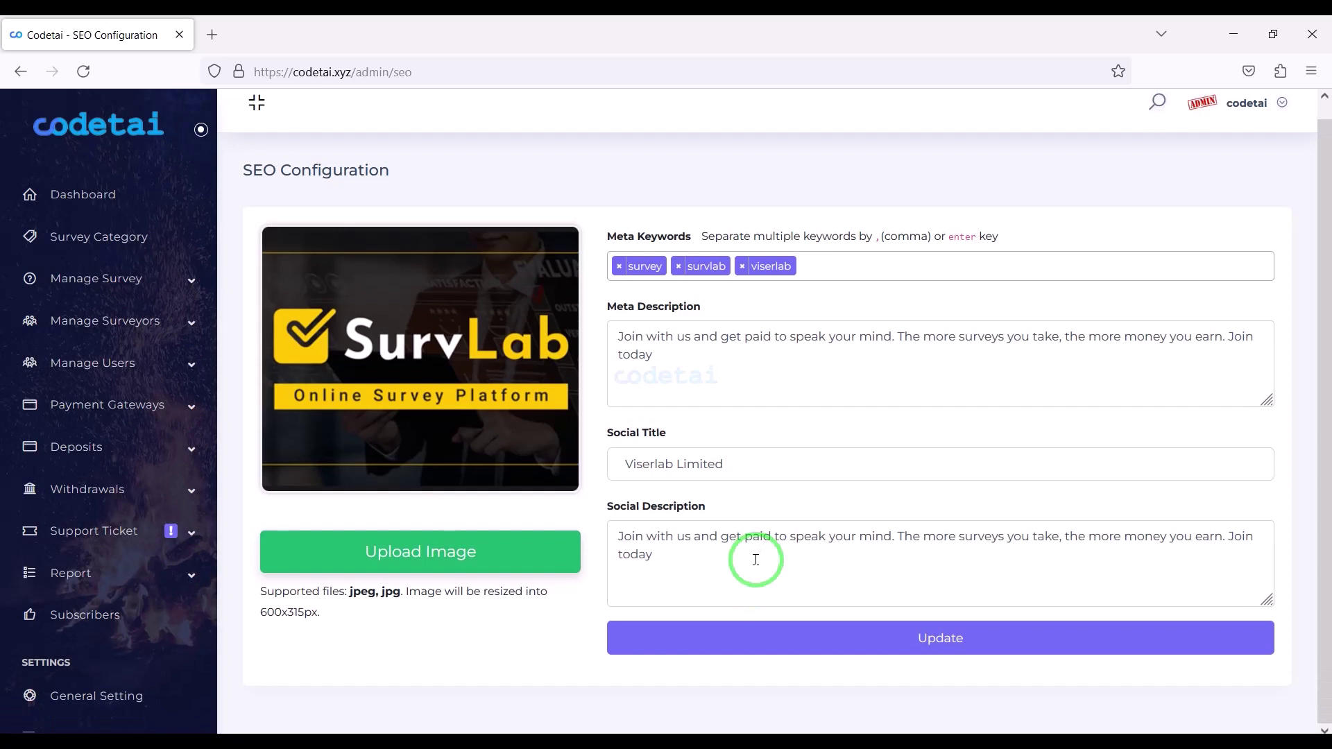
scroll(107, 444, "down", 6)
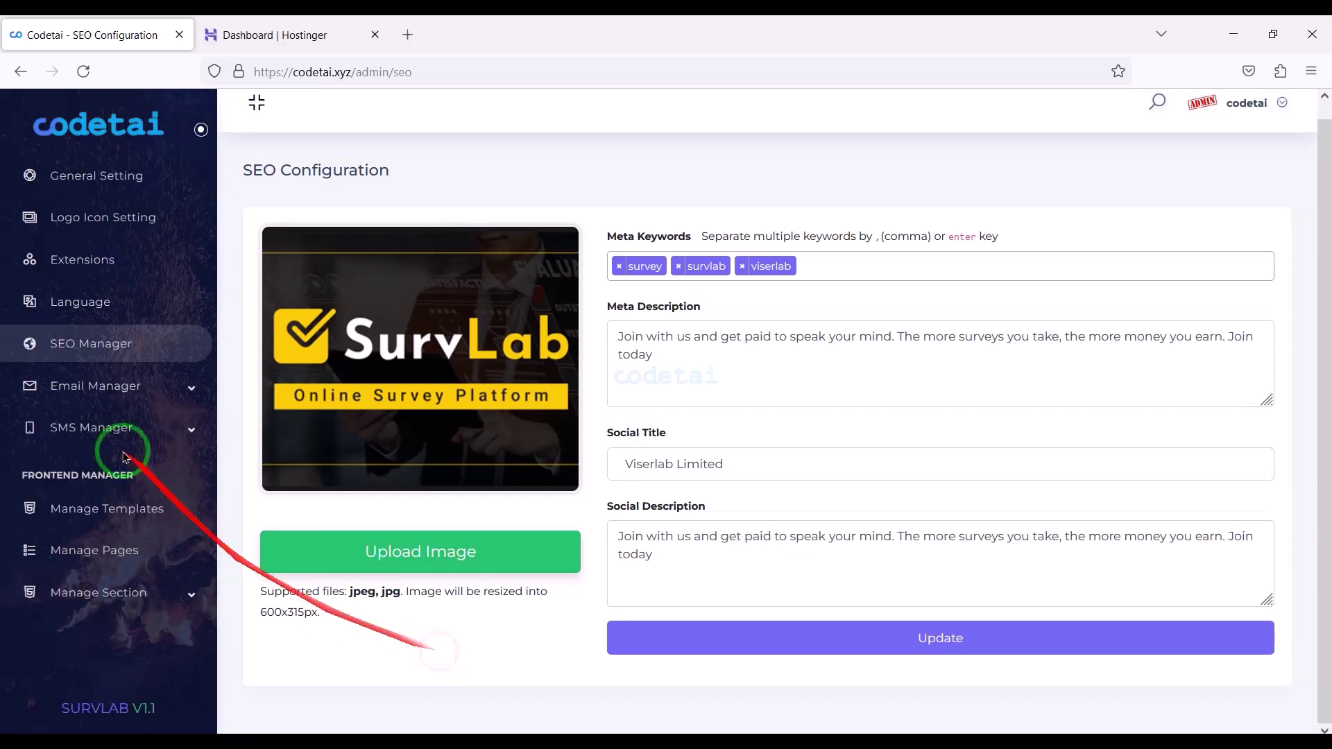
left_click(97, 386)
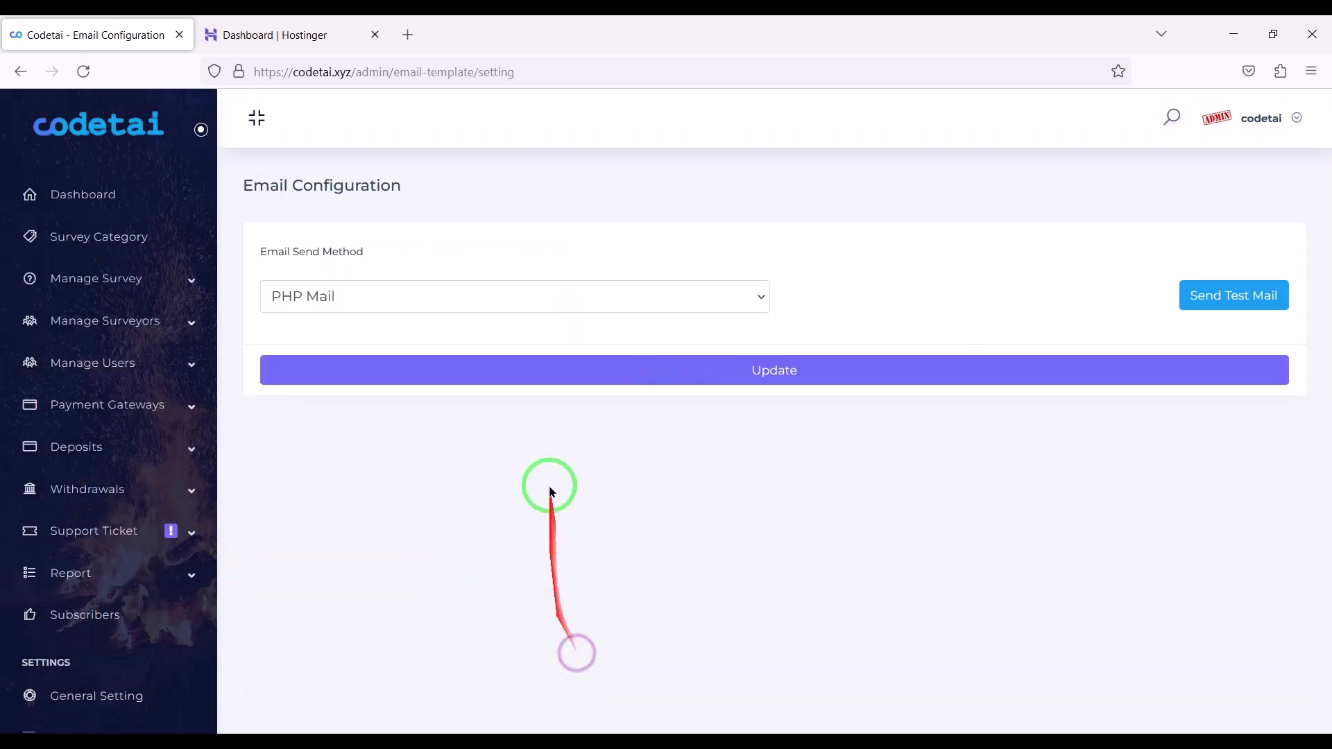
left_click(490, 298)
left_click(427, 355)
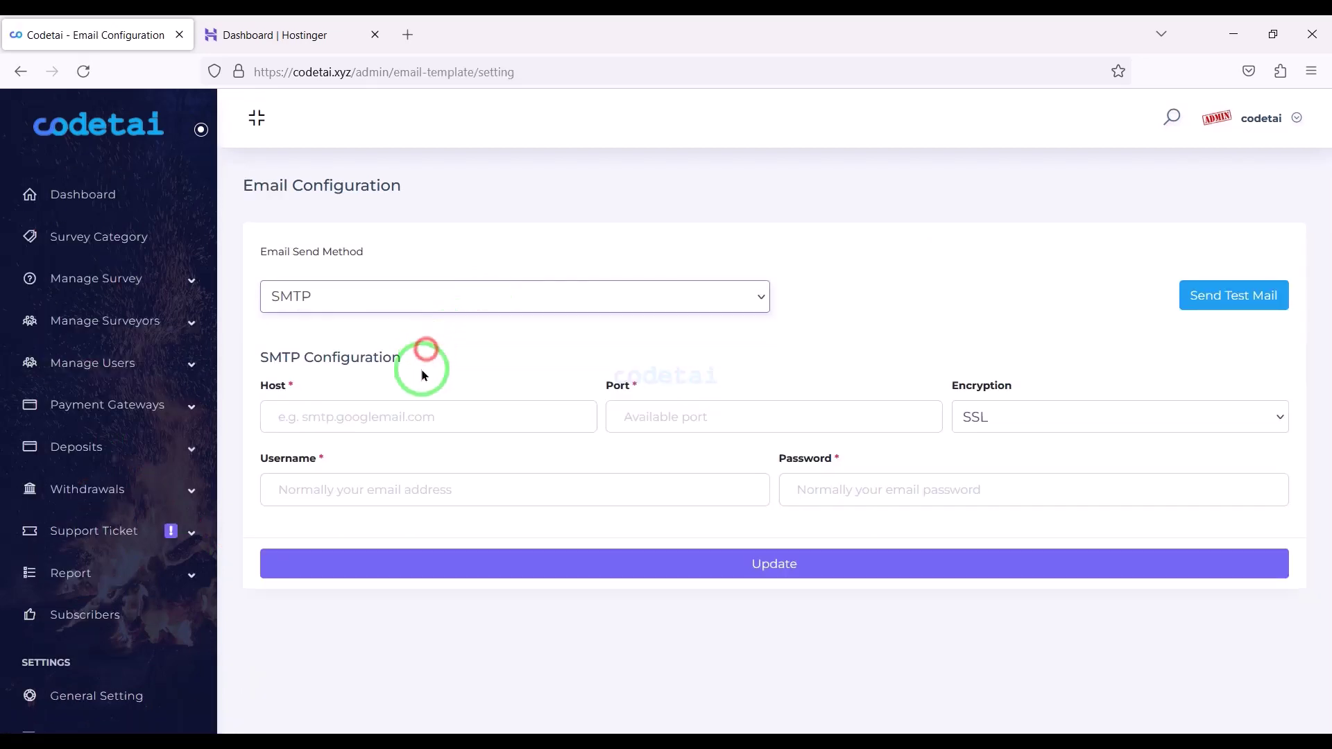
Step: In hPanel's Email Accounts for codetai.xyz, create an admin mailbox with an auto-generated password
left_click(293, 21)
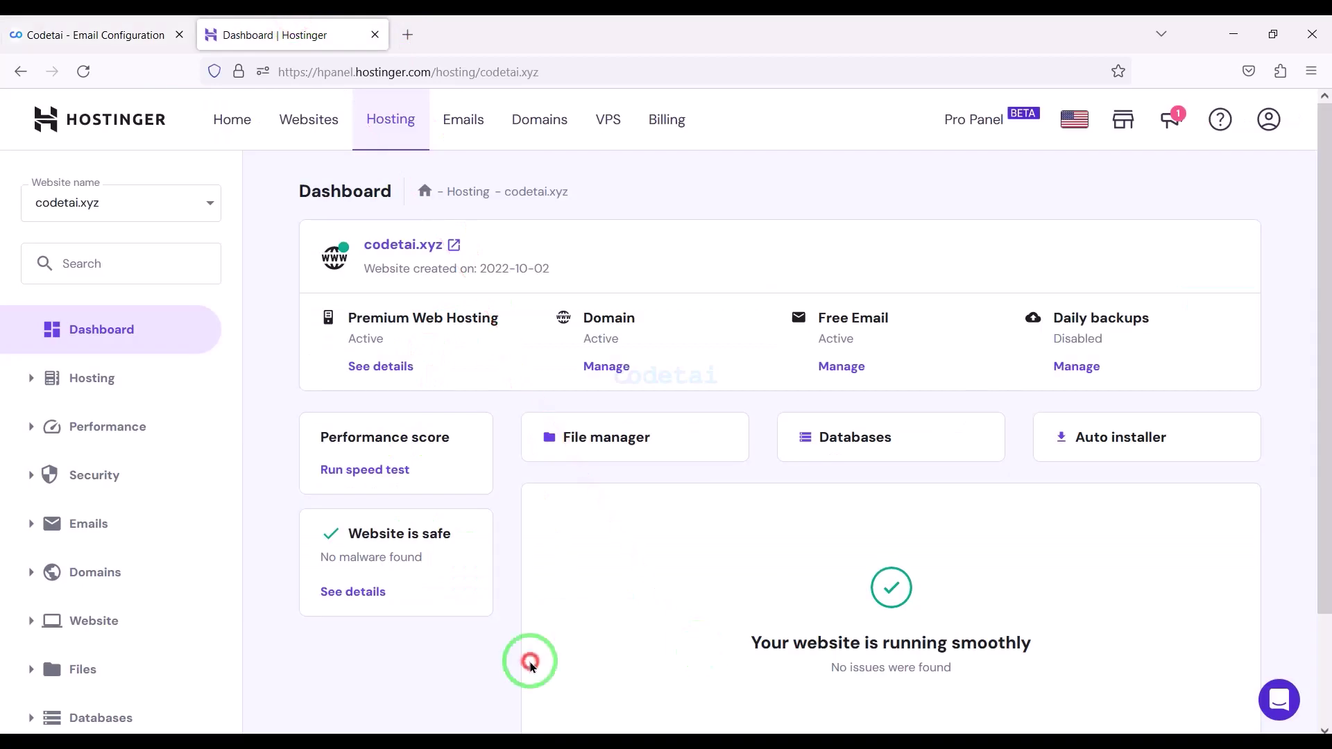
left_click(119, 538)
left_click(104, 581)
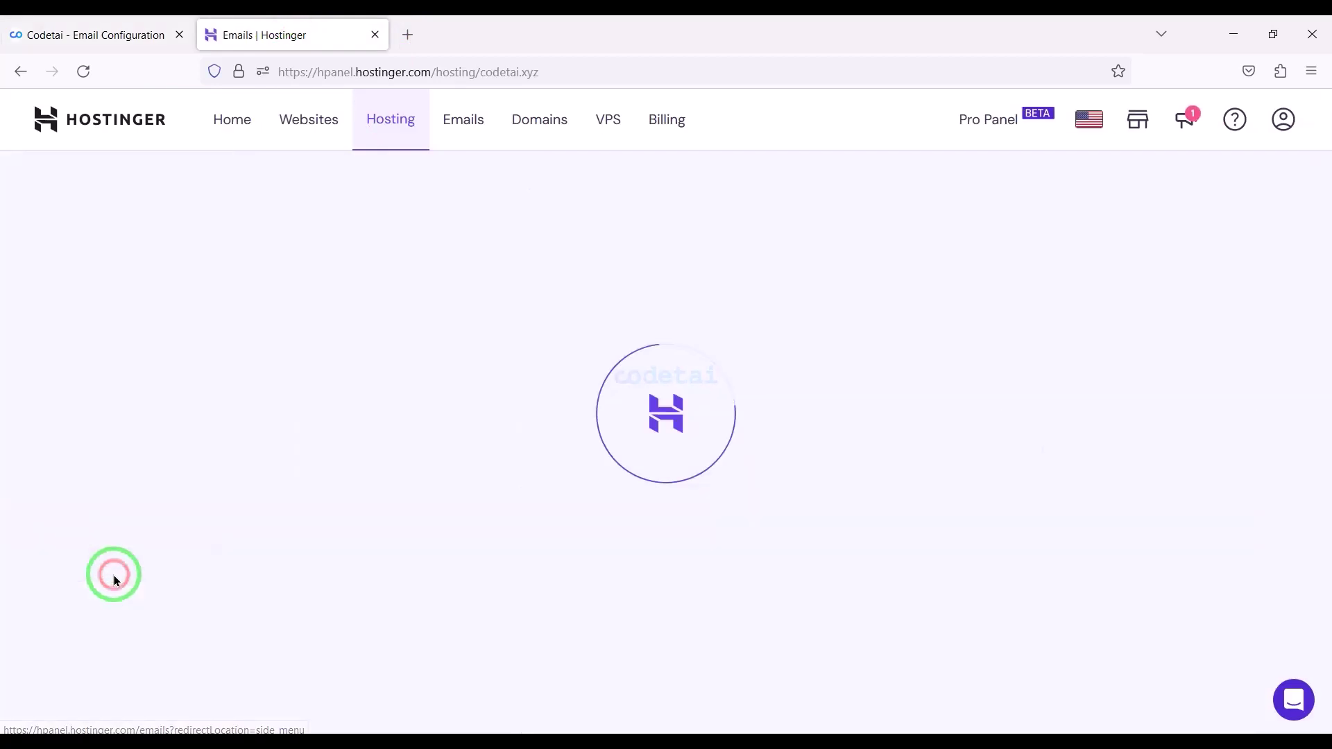
left_click(256, 353)
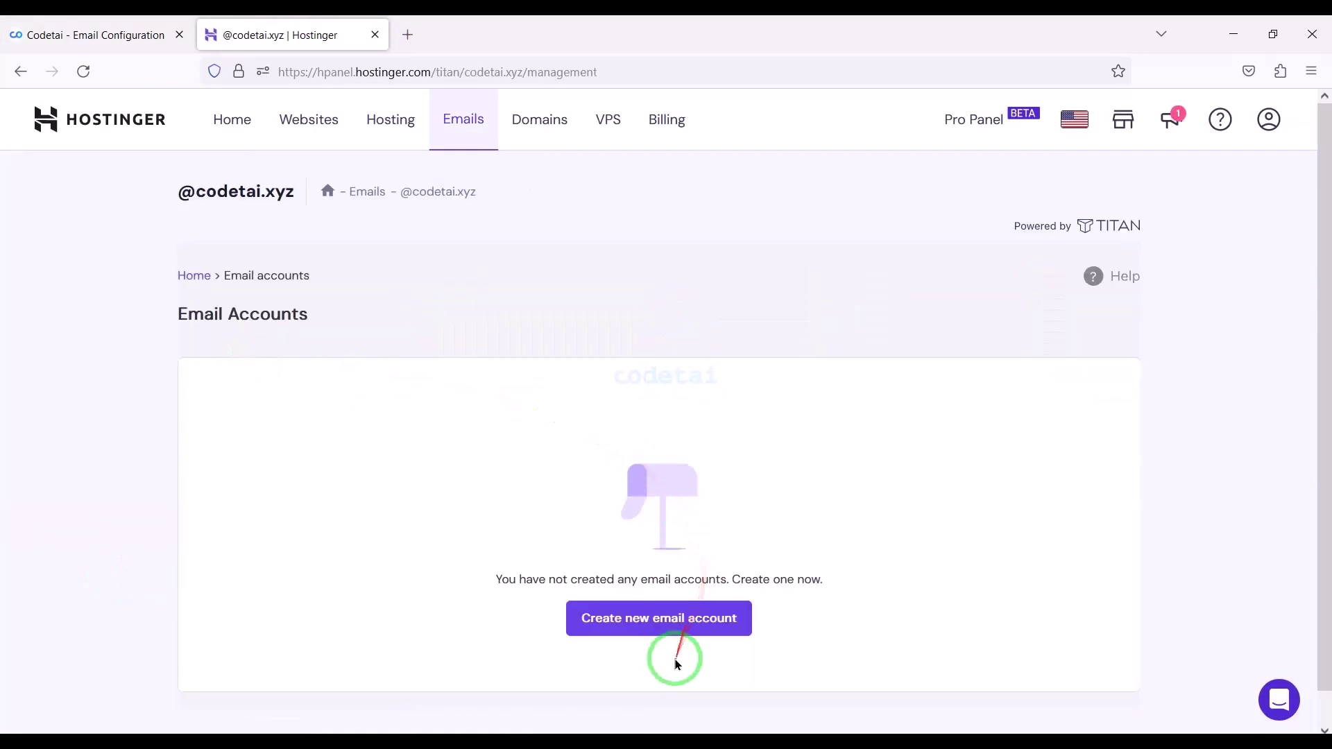
left_click(652, 621)
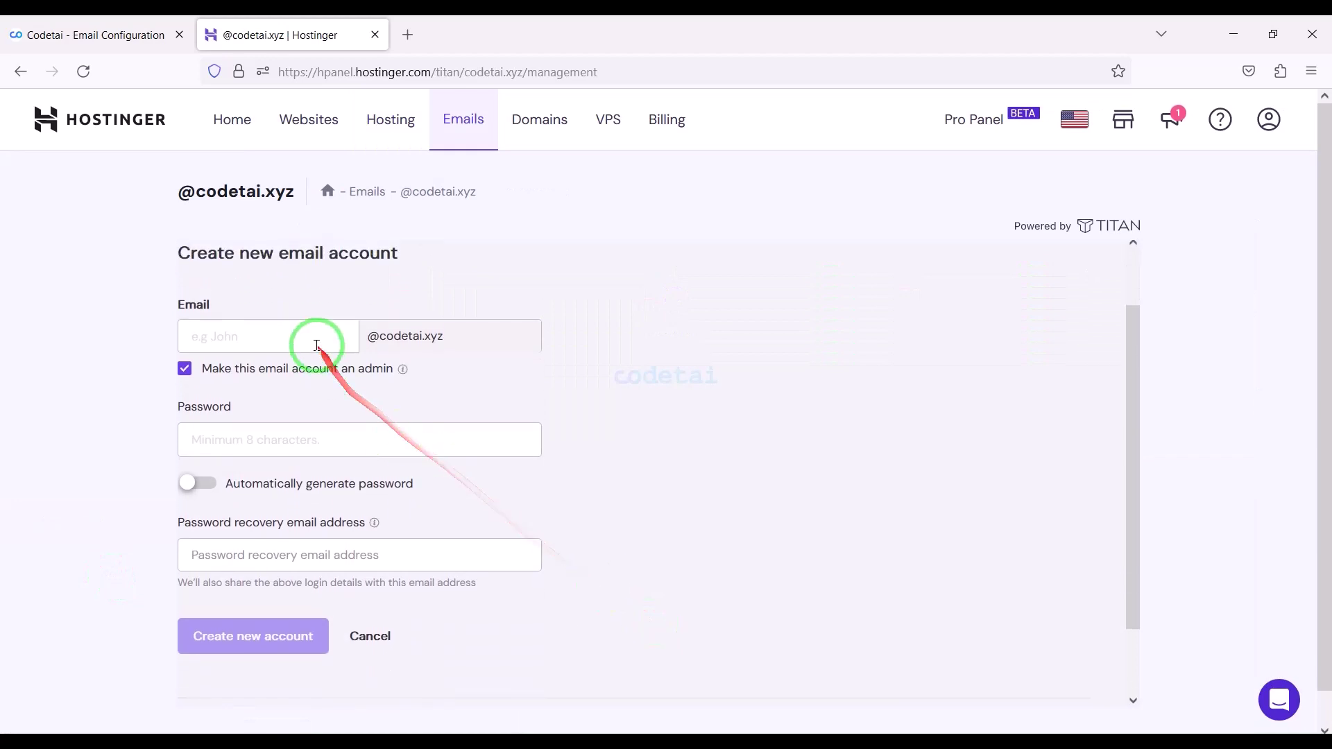
left_click(196, 487)
left_click(255, 553)
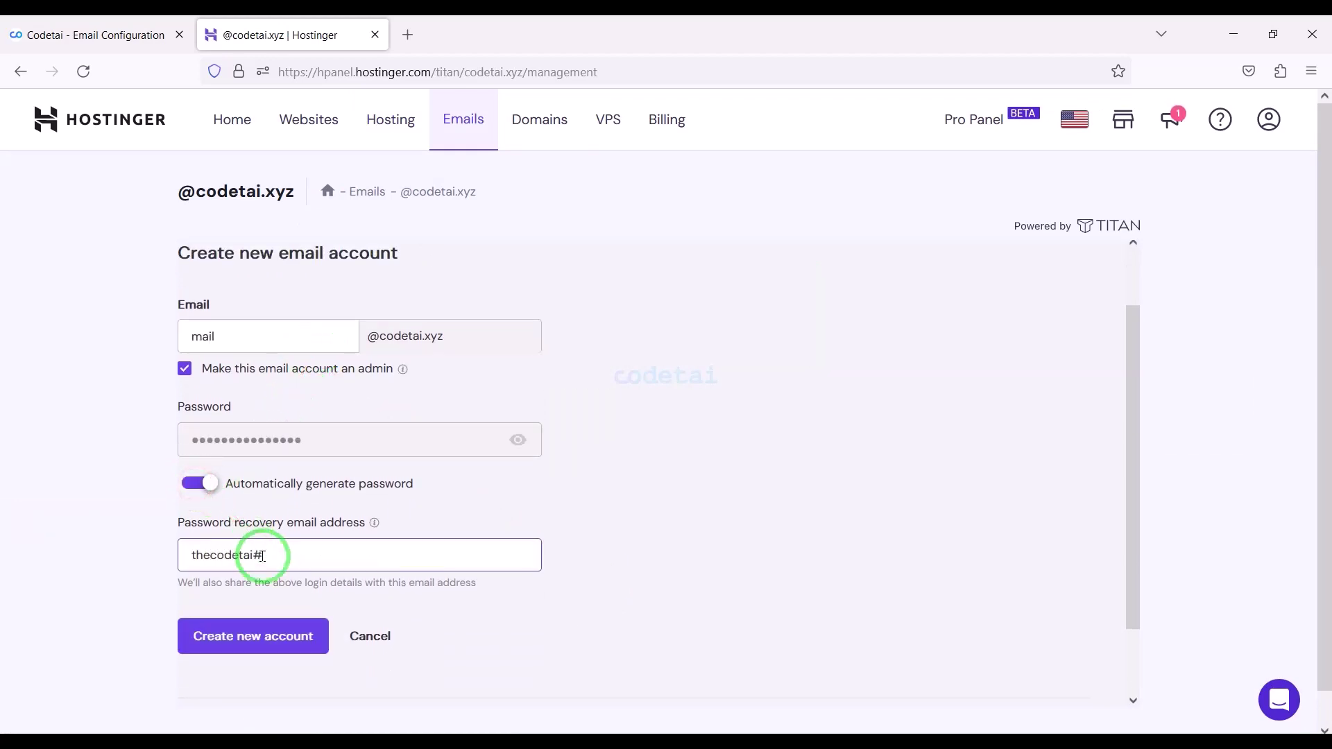
left_click(251, 633)
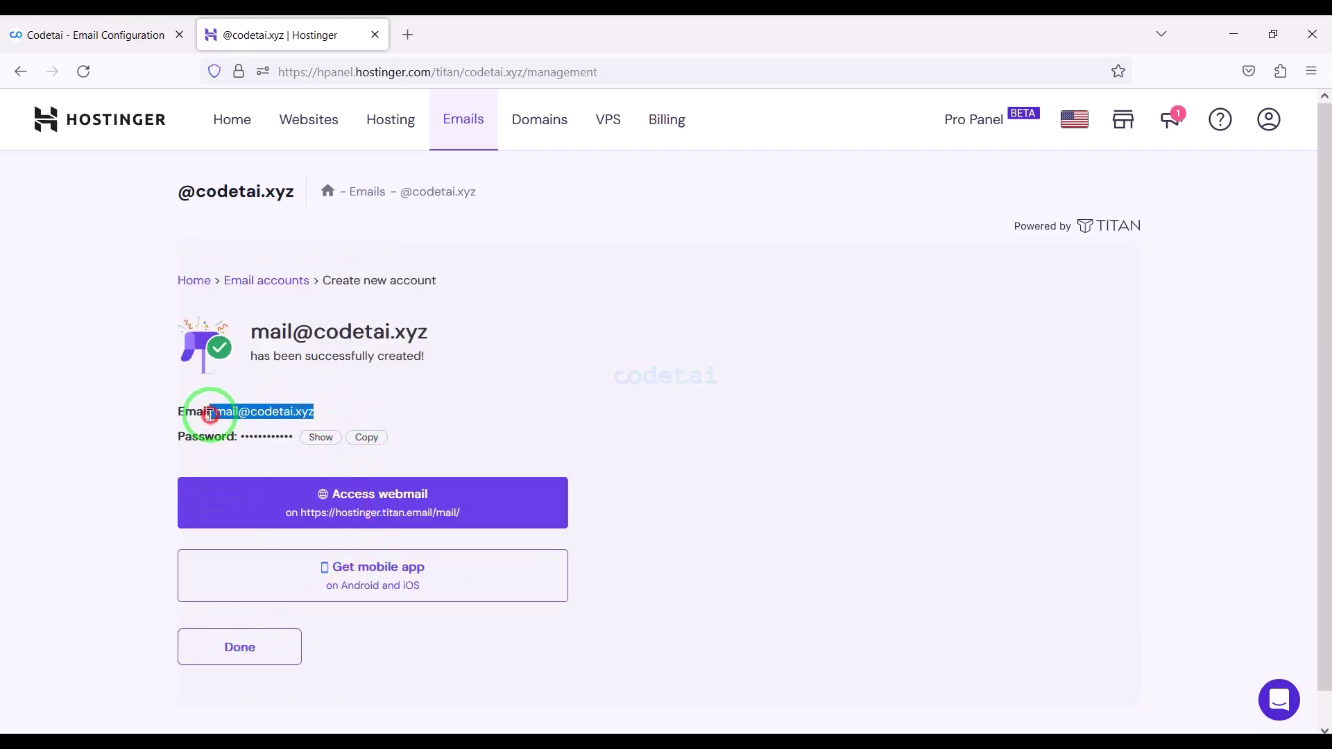
Step: Paste the new mailbox address as SMTP Username, copy its password and choose the encryption type
left_click(63, 34)
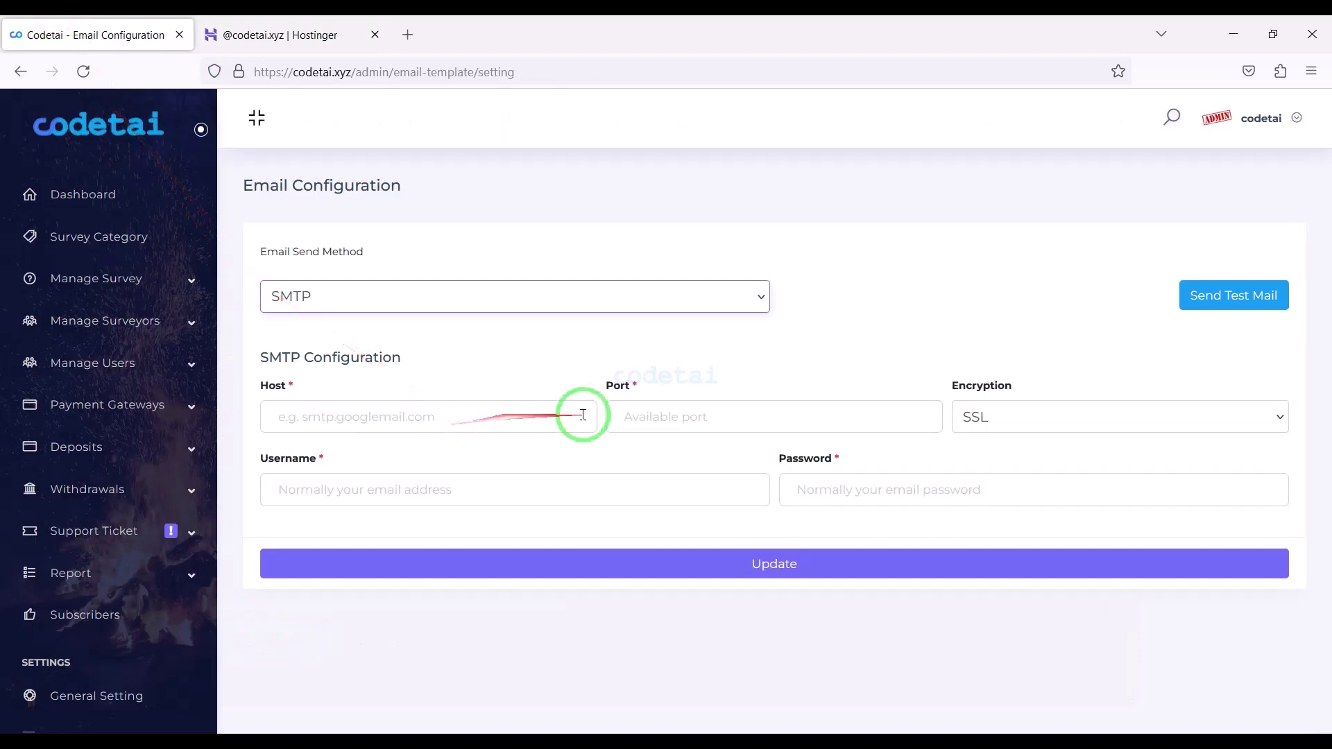
left_click(467, 478)
key("ctrl+v")
left_click(250, 34)
left_click(365, 436)
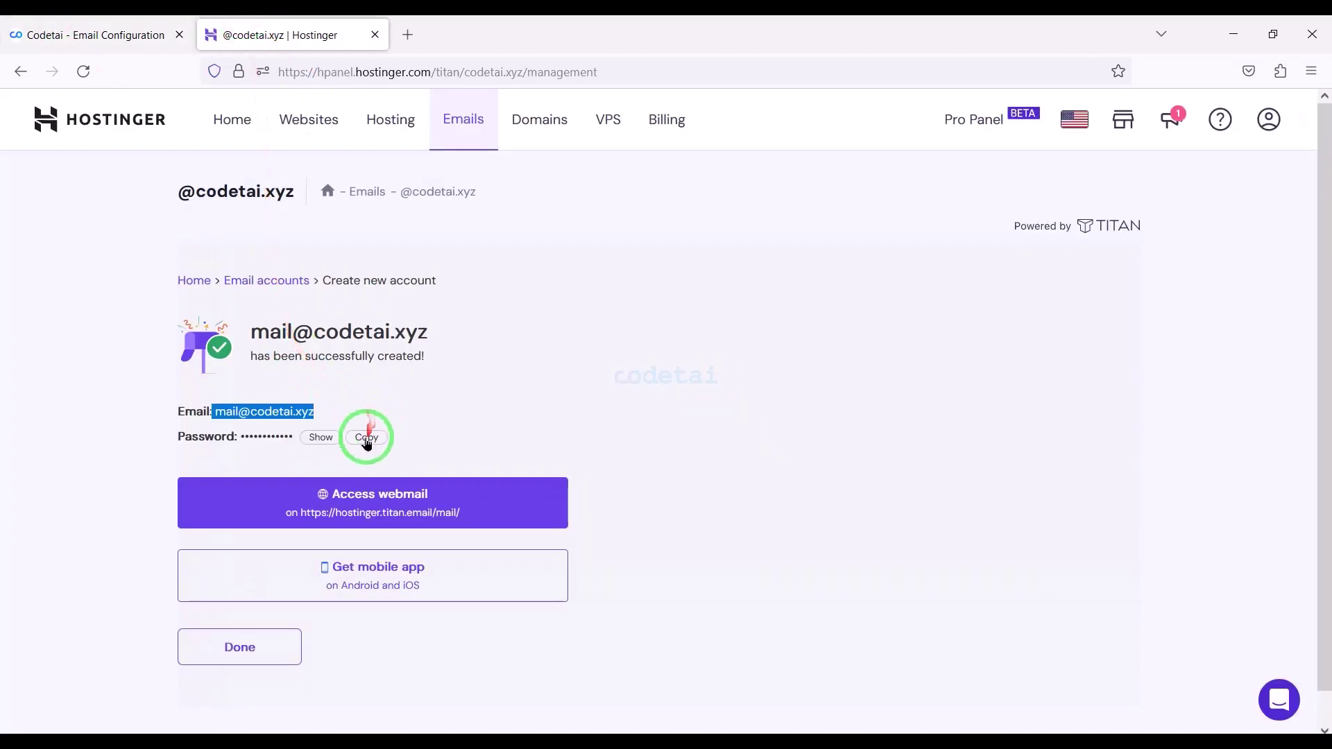
left_click(84, 33)
left_click(843, 491)
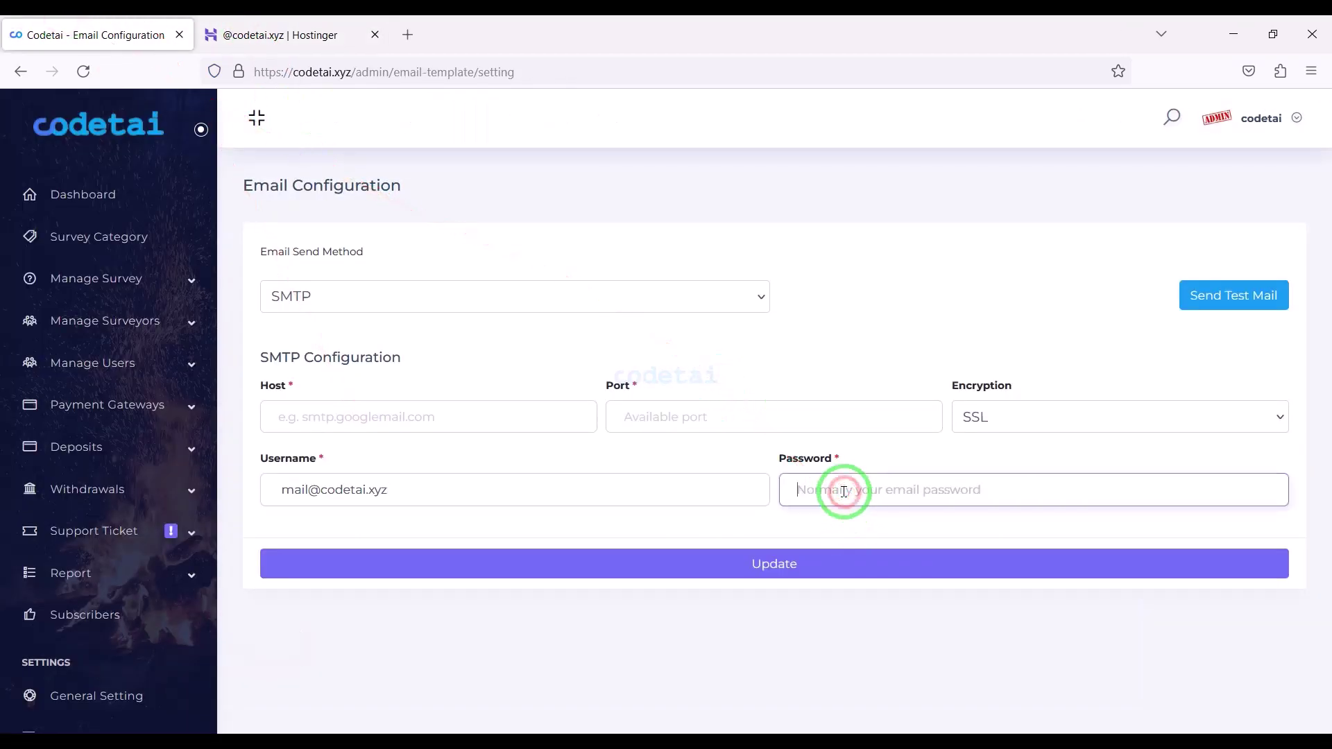
left_click(1098, 415)
left_click(1047, 473)
Step: Copy the mailbox password again and open hPanel's mail server settings for desktop apps
left_click(291, 33)
left_click(362, 437)
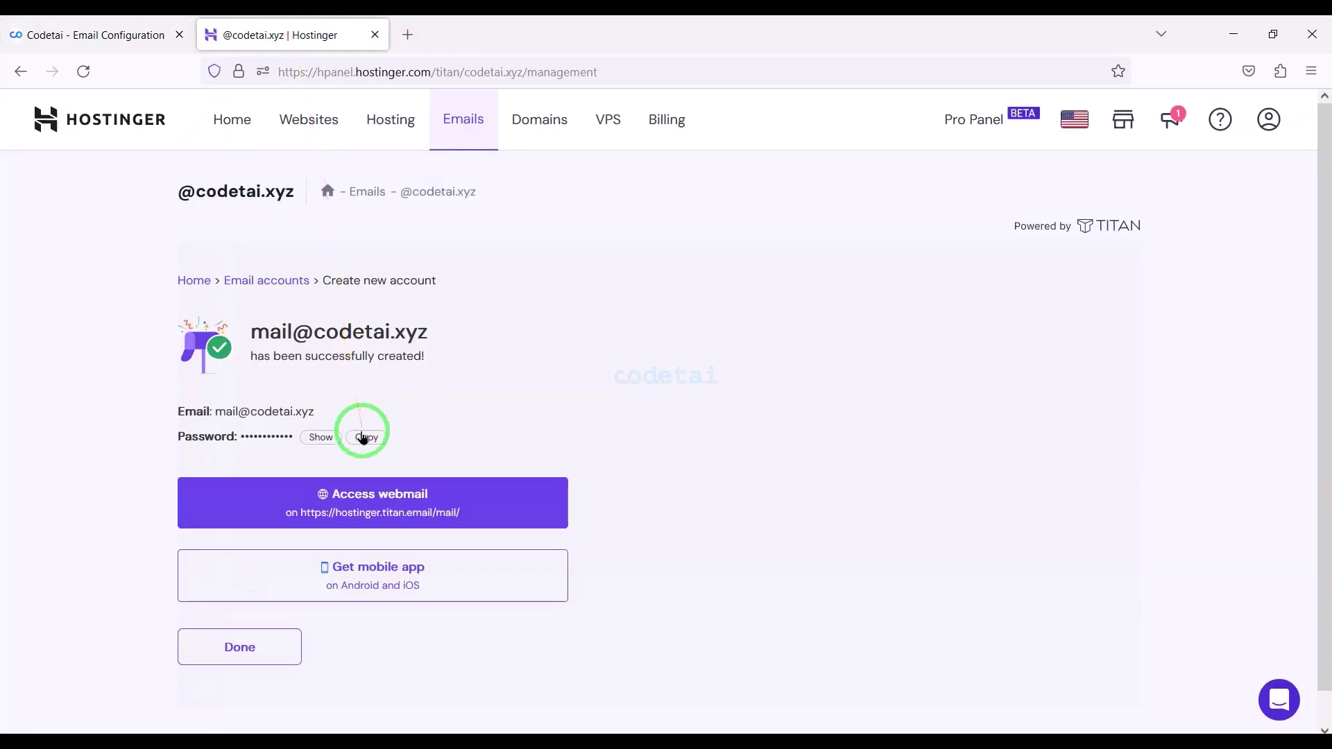
left_click(271, 647)
left_click(20, 71)
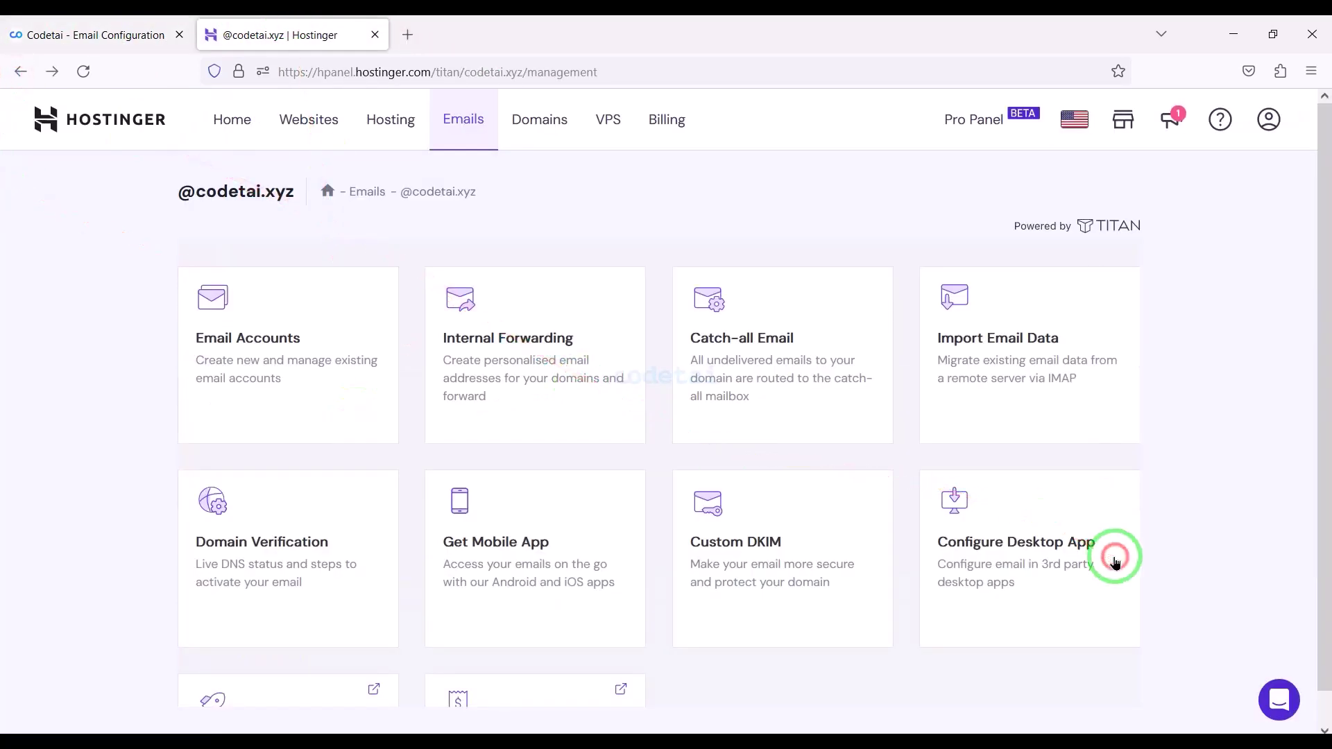
left_click(990, 561)
scroll(907, 542, "down", 2)
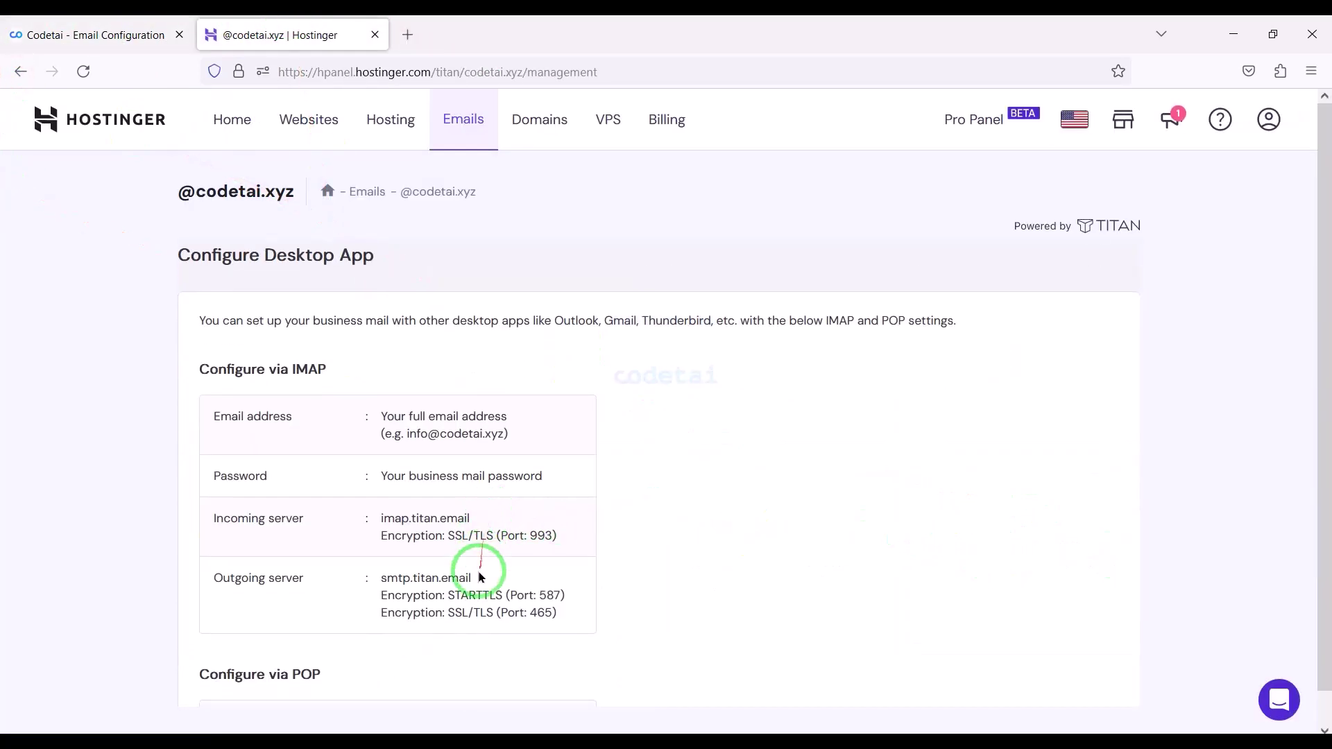
key("ctrl+c")
Step: Enter smtp.titan.email as SMTP Host and 587 as Port, then save the mail settings
left_click(140, 35)
left_click(396, 421)
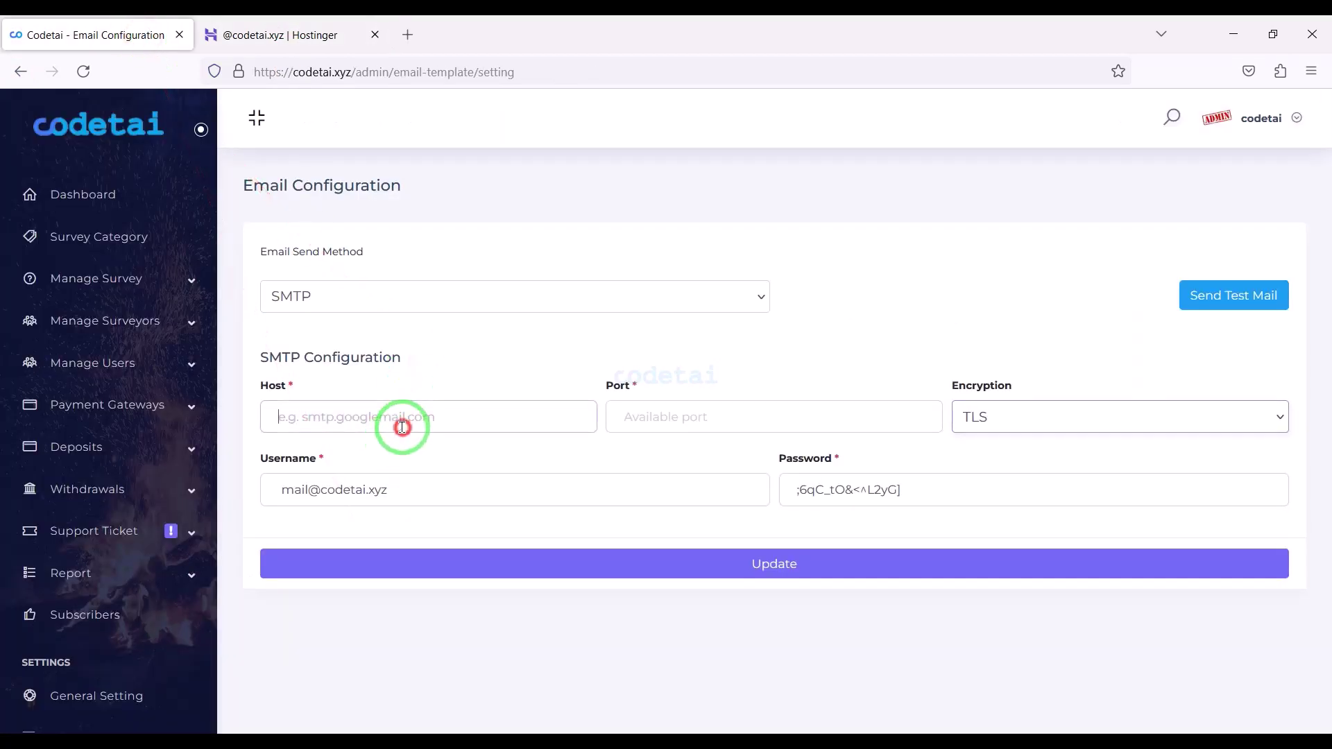
key("ctrl+v")
left_click(408, 34)
left_click(343, 23)
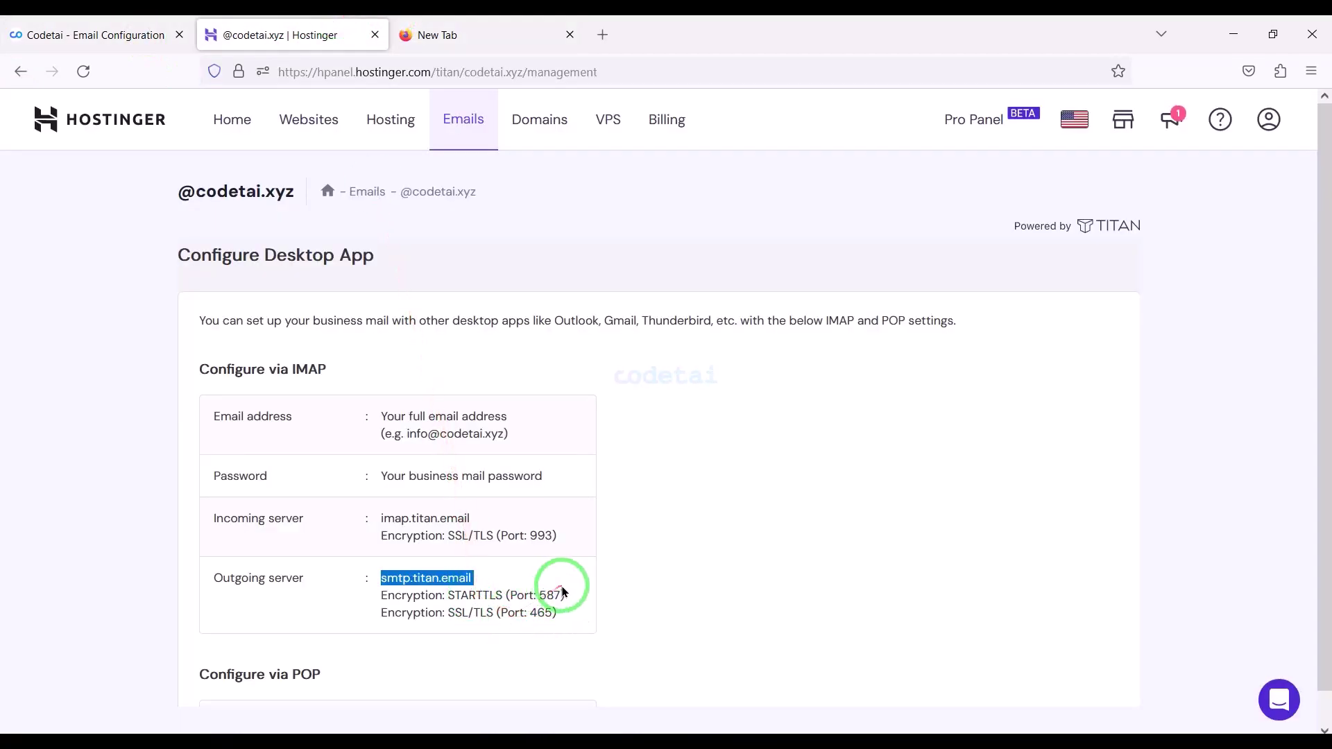
key("ctrl+c")
left_click(132, 34)
left_click(760, 408)
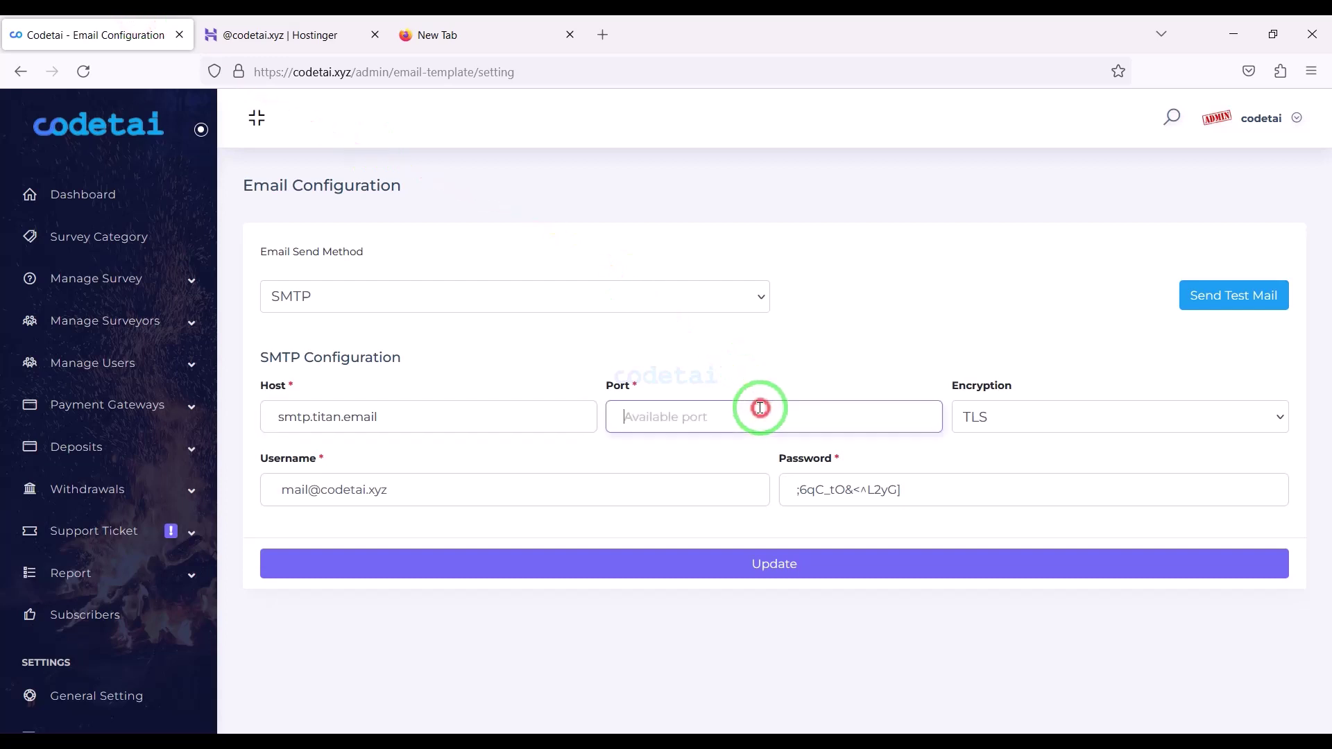
left_click(693, 562)
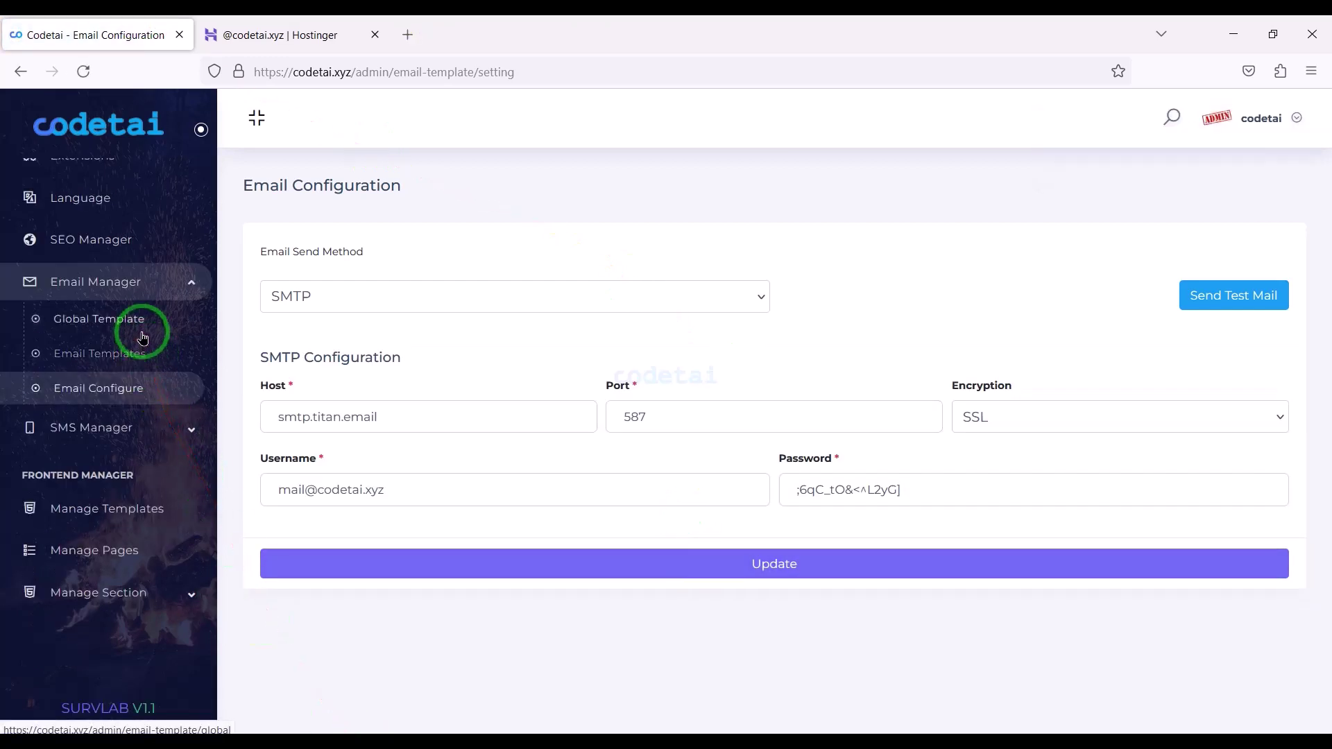
Step: Look through the email and SMS template pages, then open Frontend Manager's Manage Templates page
left_click(143, 337)
scroll(702, 428, "down", 5)
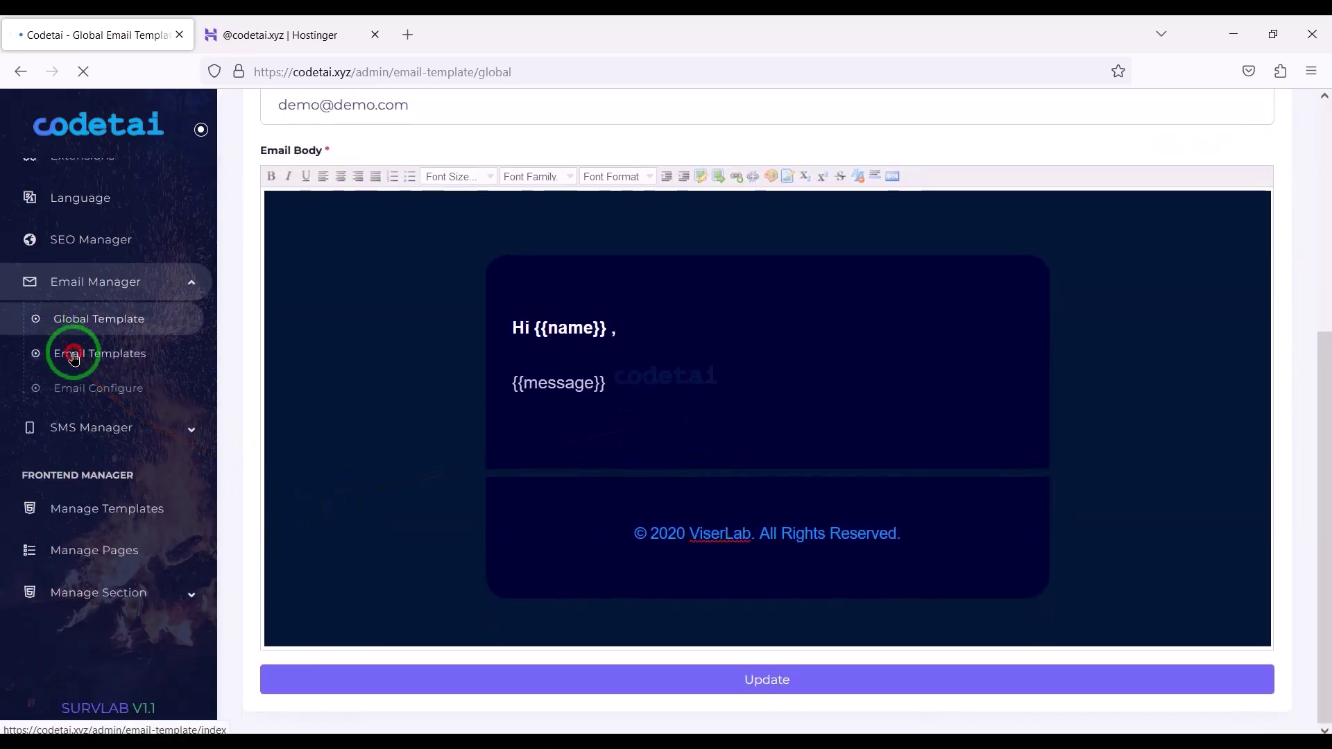
left_click(52, 347)
scroll(1023, 509, "down", 3)
scroll(1023, 508, "down", 3)
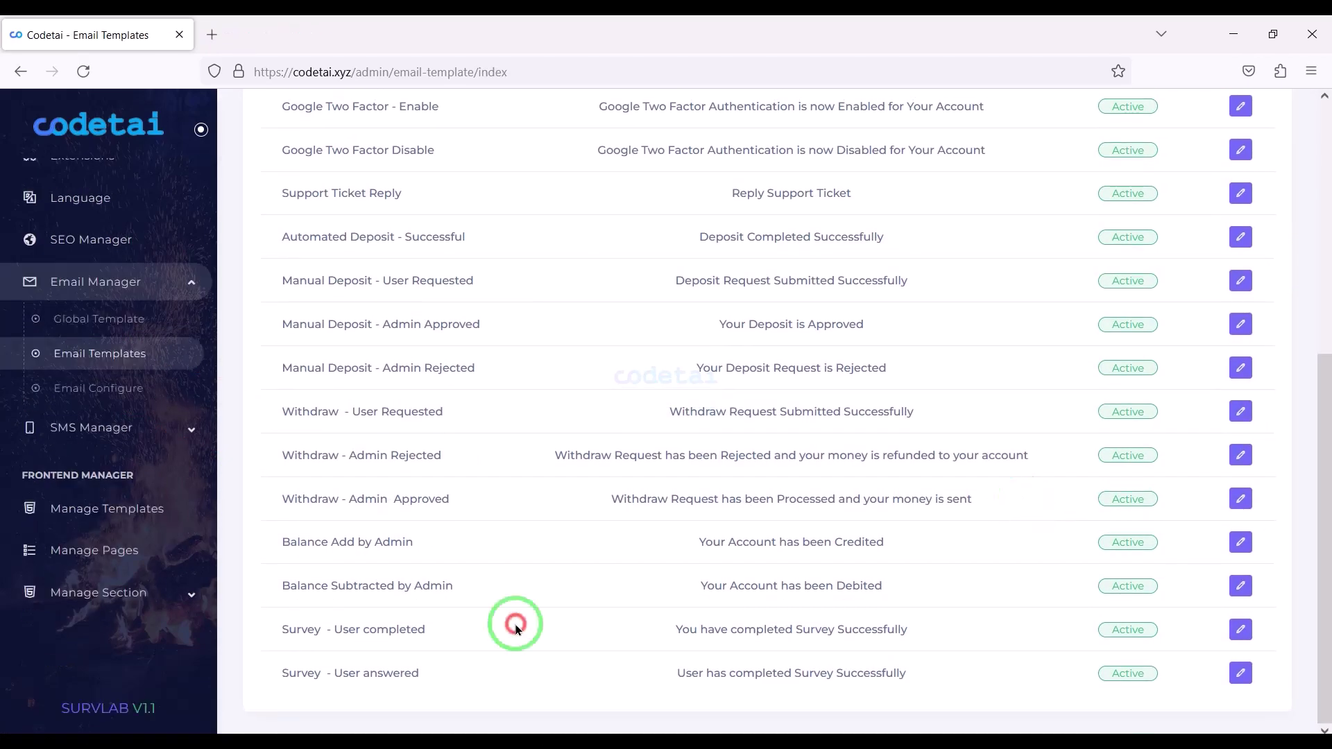
left_click(163, 420)
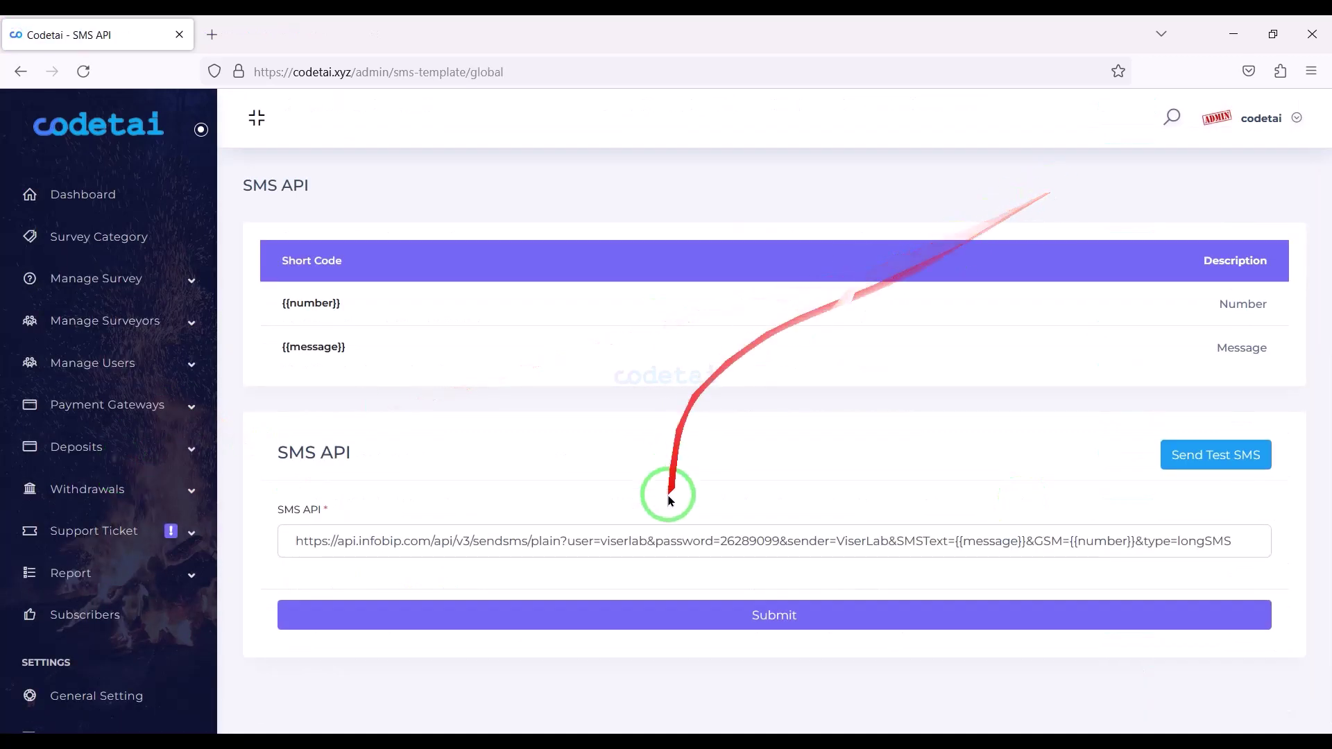
left_click(131, 430)
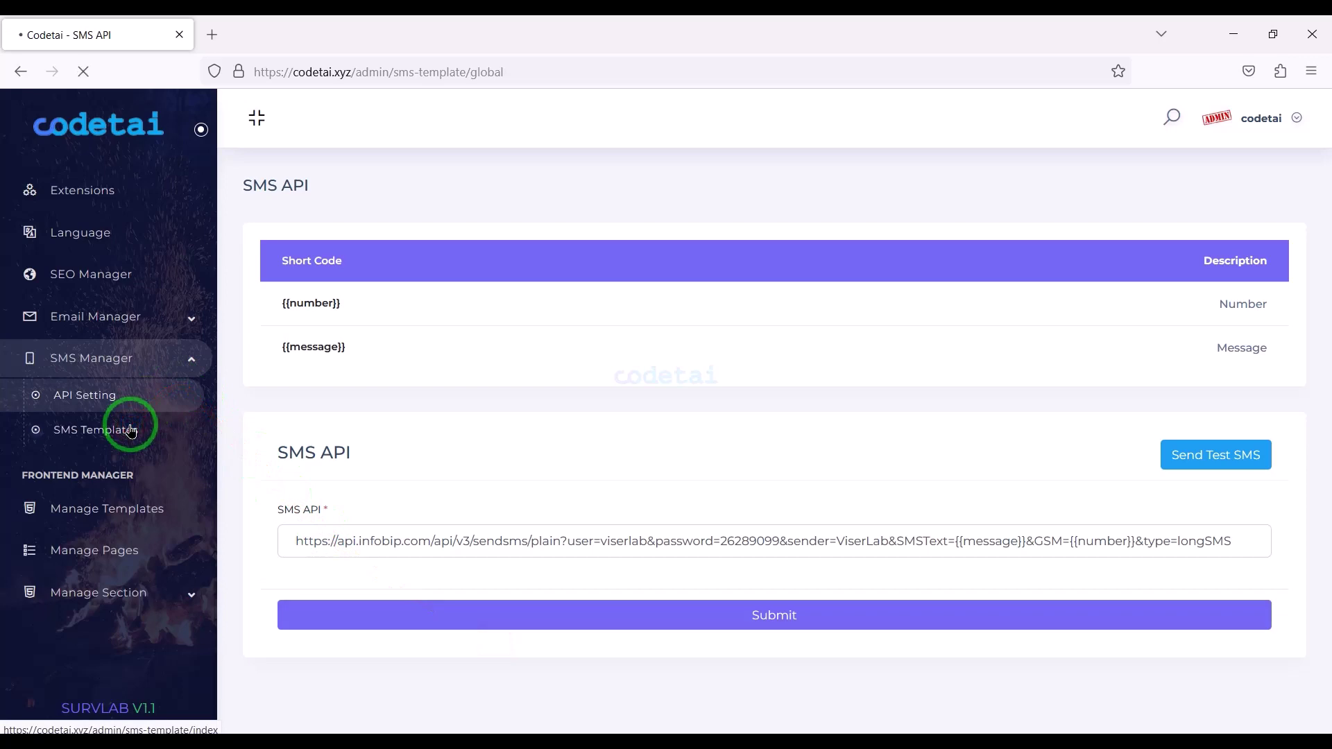
scroll(966, 506, "down", 5)
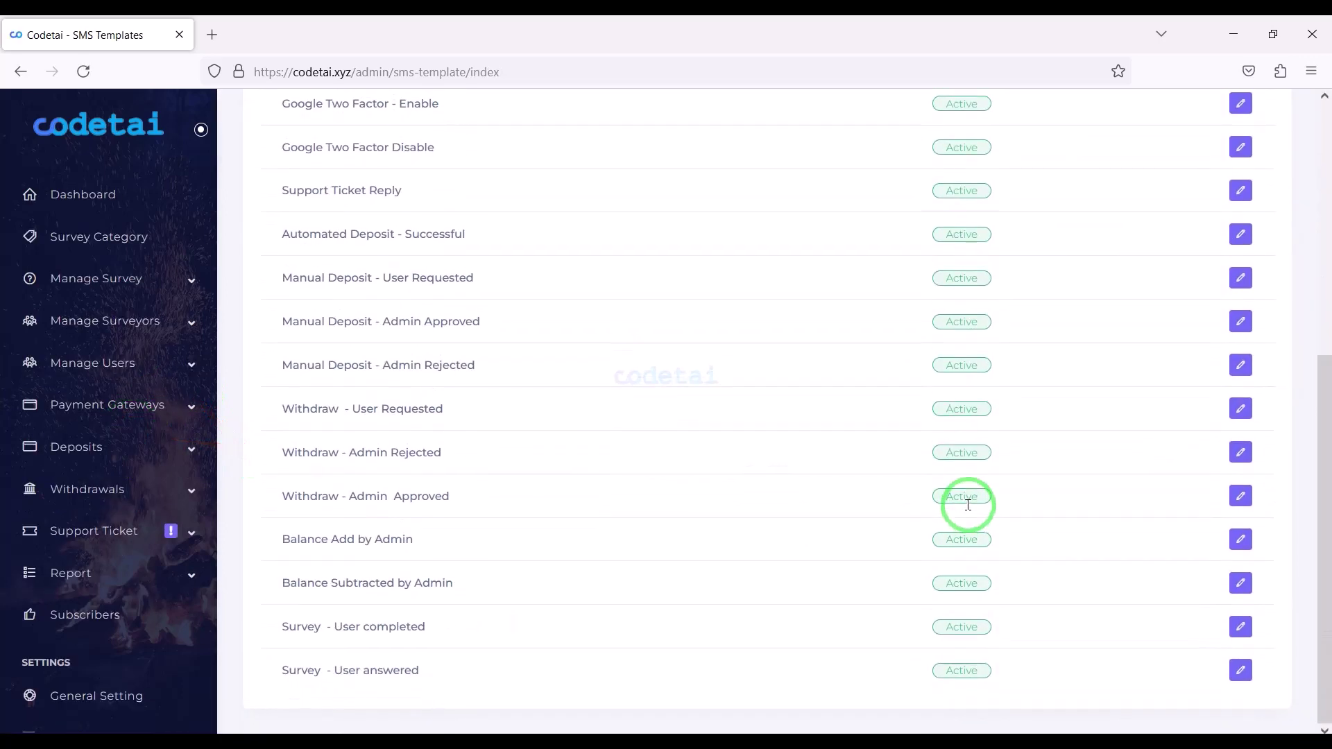
scroll(968, 505, "up", 5)
scroll(966, 509, "down", 2)
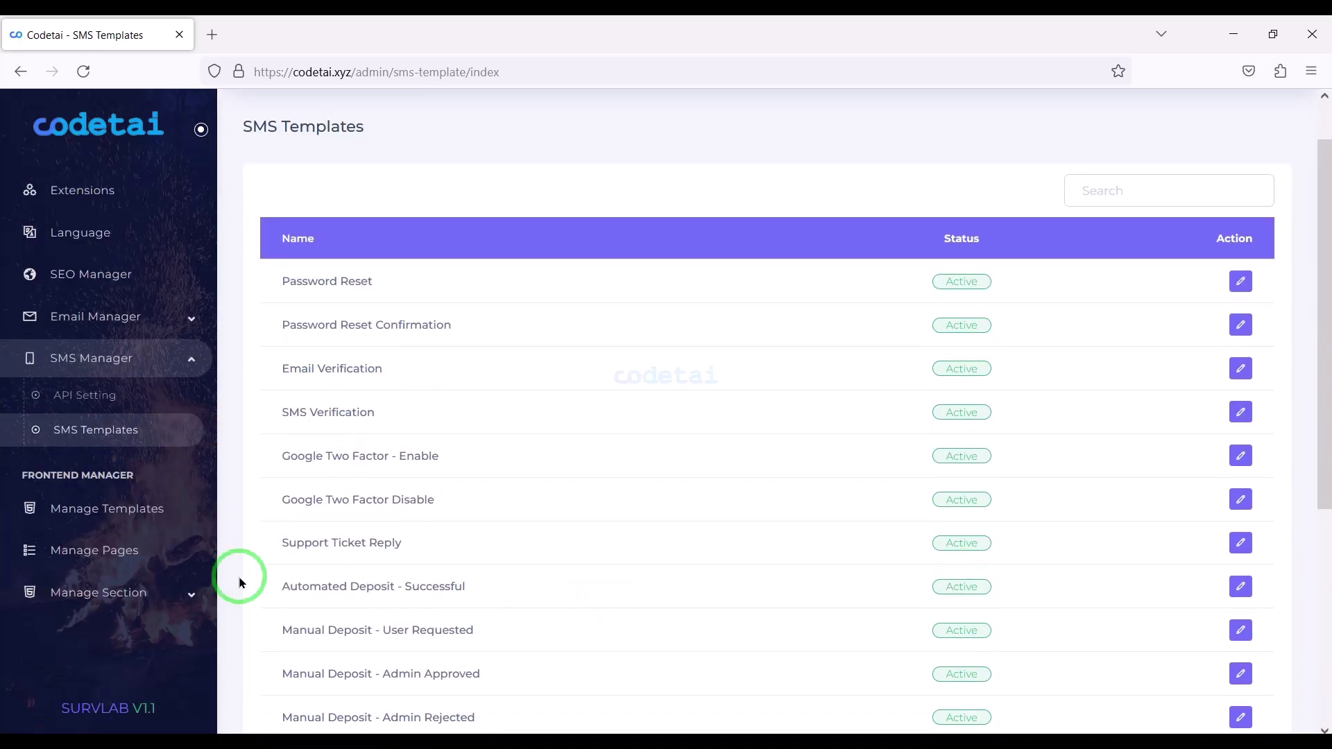
left_click(144, 501)
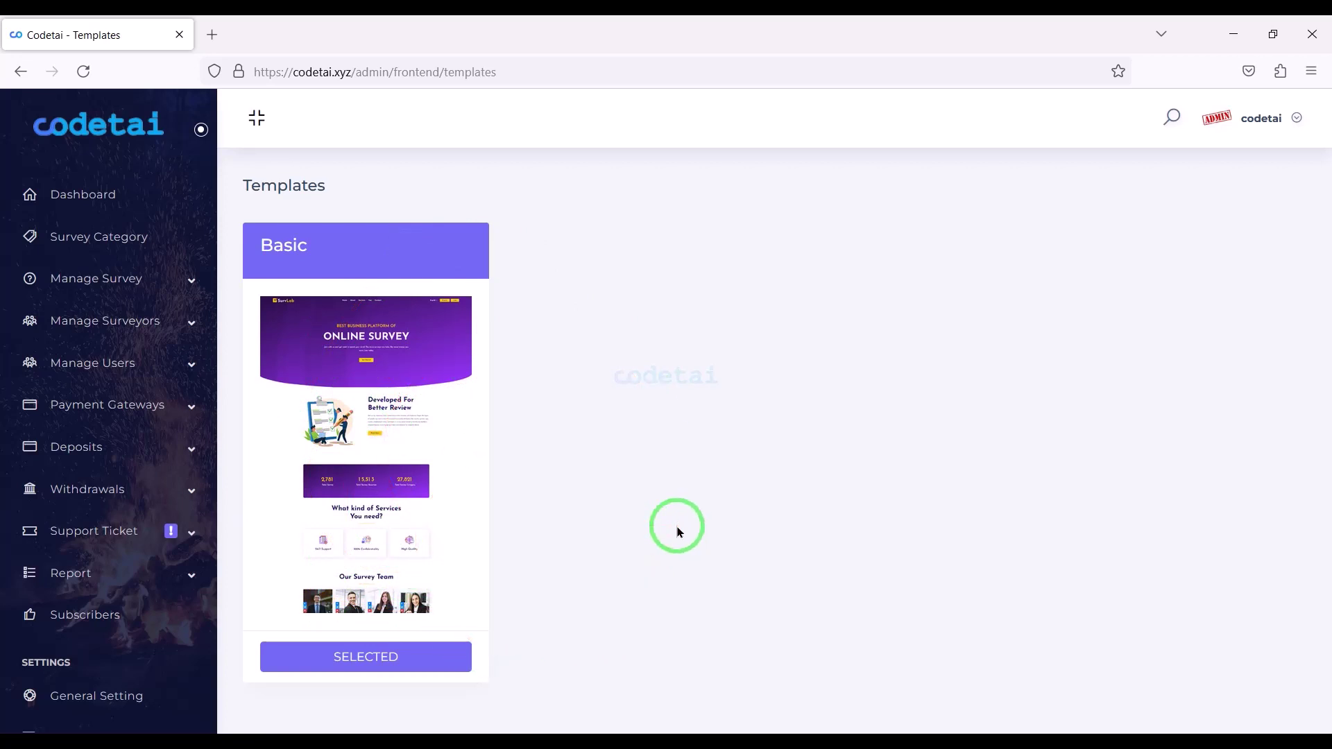
Step: Drag a Counter Section into the About page list below FAQ Section, then expand Manage Section
scroll(518, 610, "down", 7)
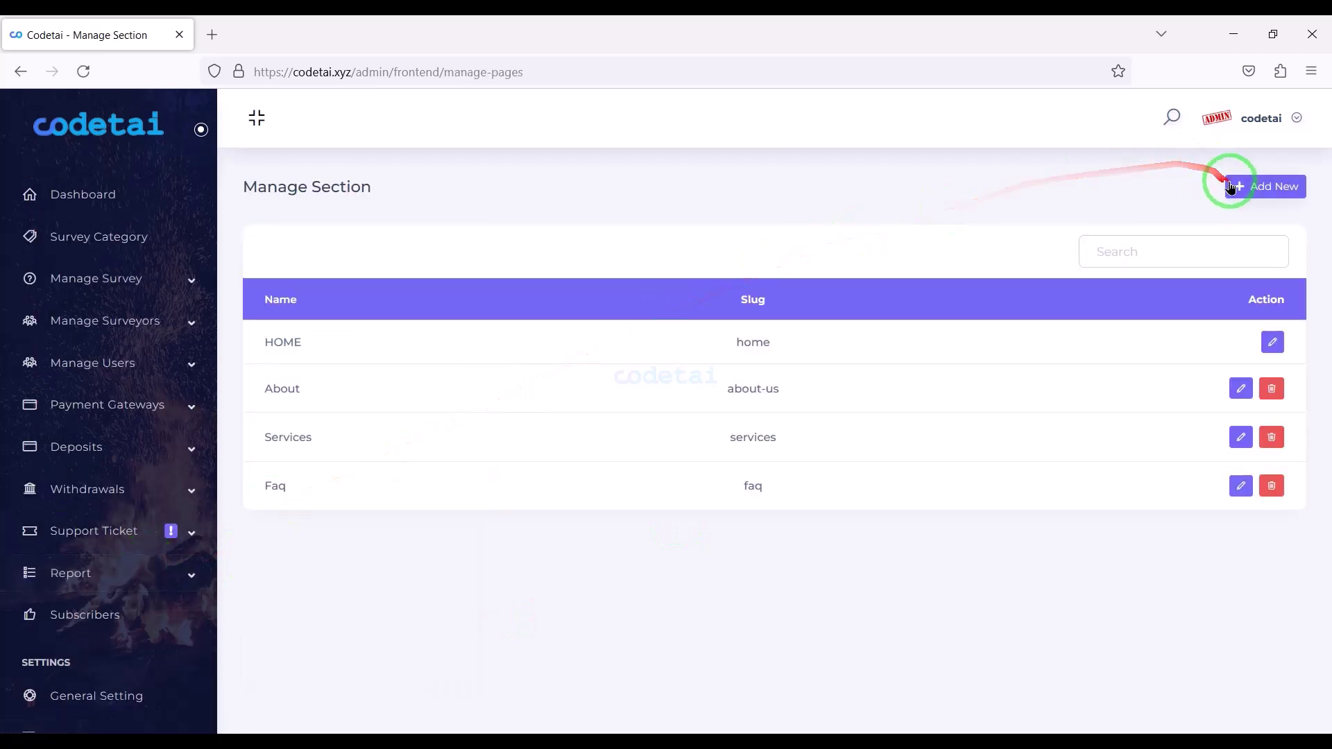
left_click(1233, 186)
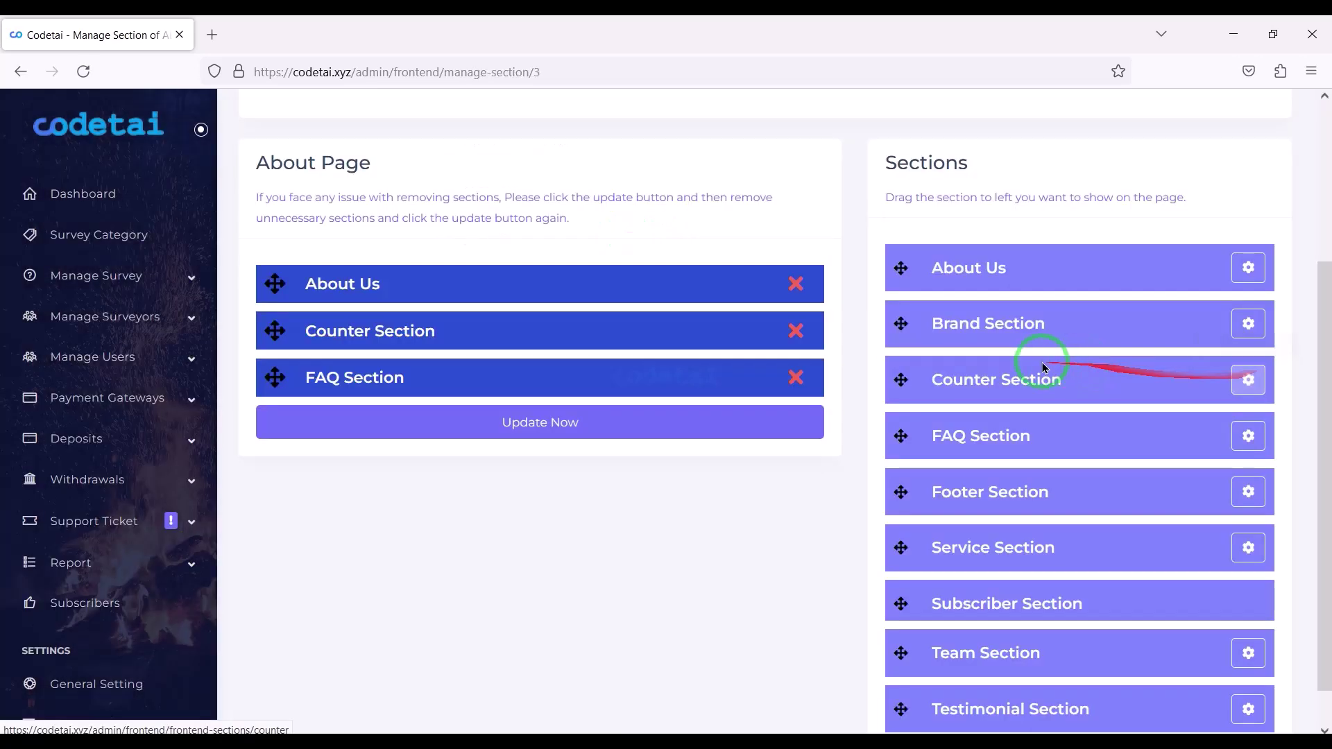
left_click_drag(1027, 375, 388, 479)
scroll(551, 678, "up", 3)
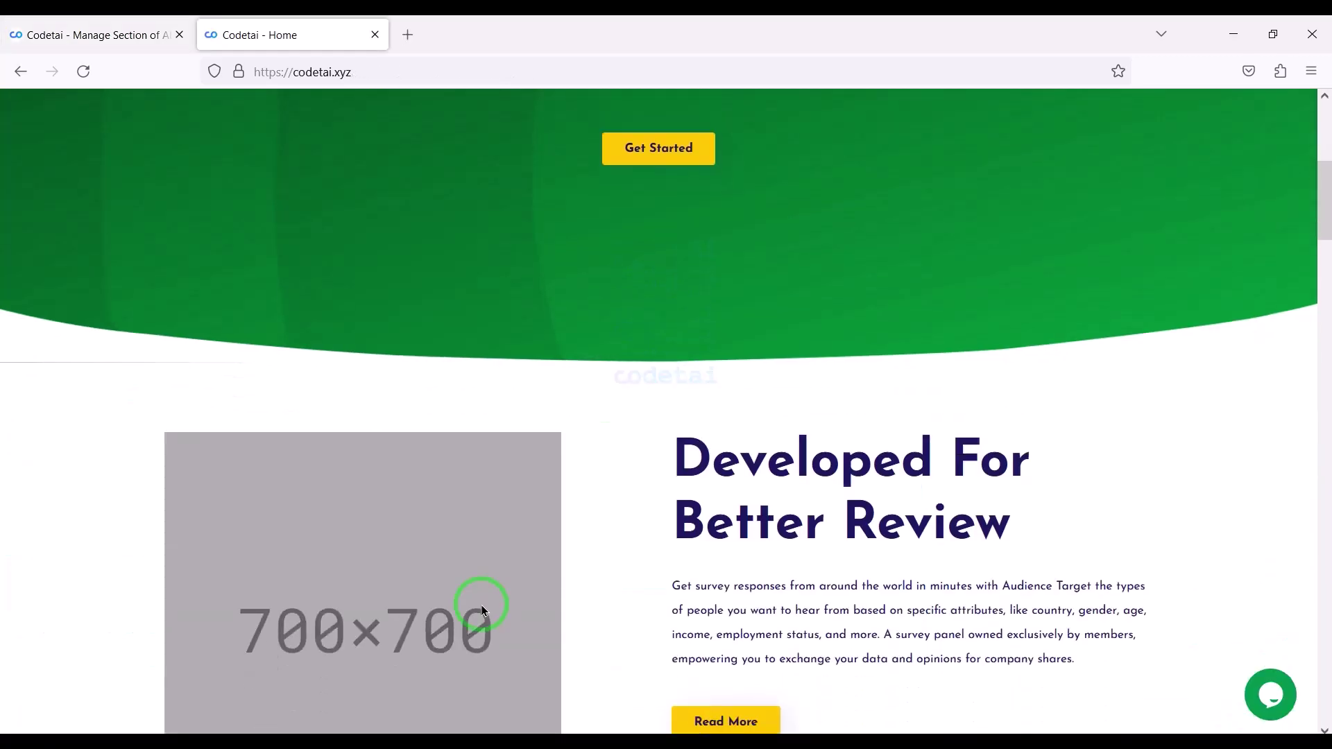
scroll(482, 605, "down", 15)
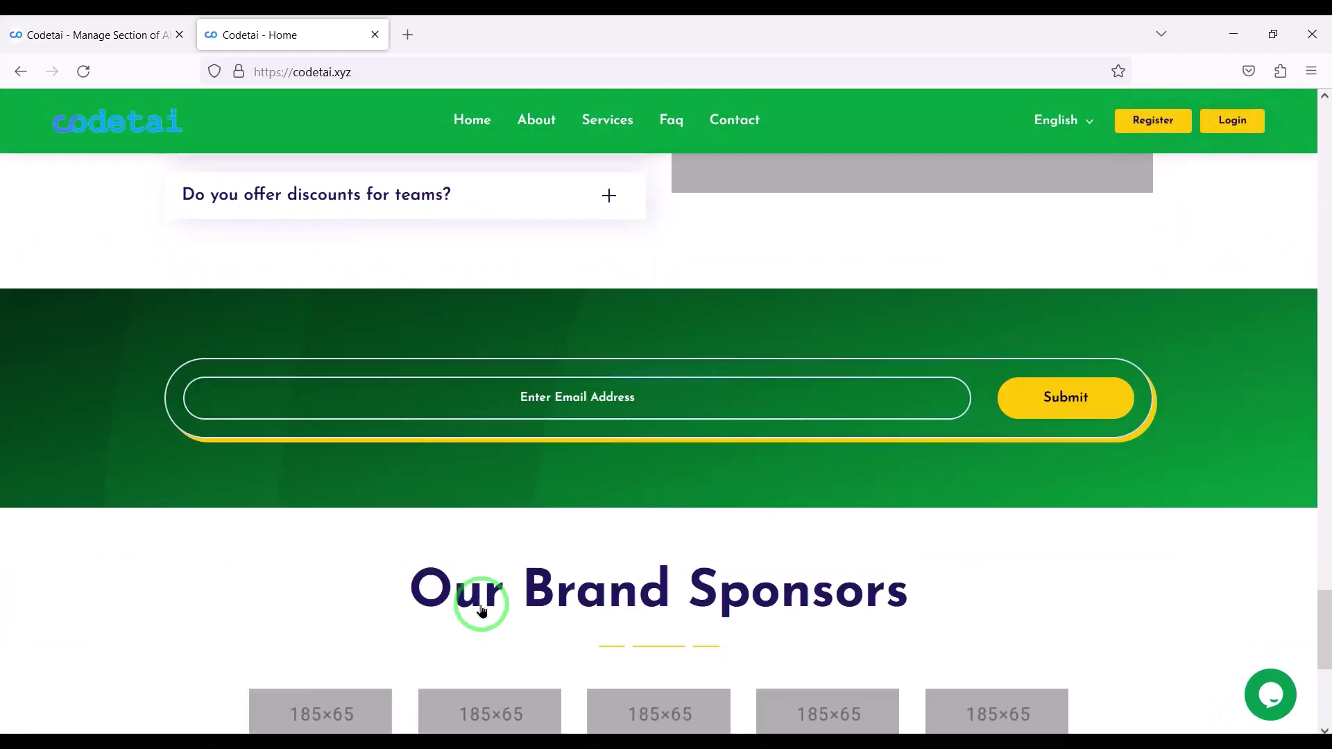
scroll(481, 605, "down", 6)
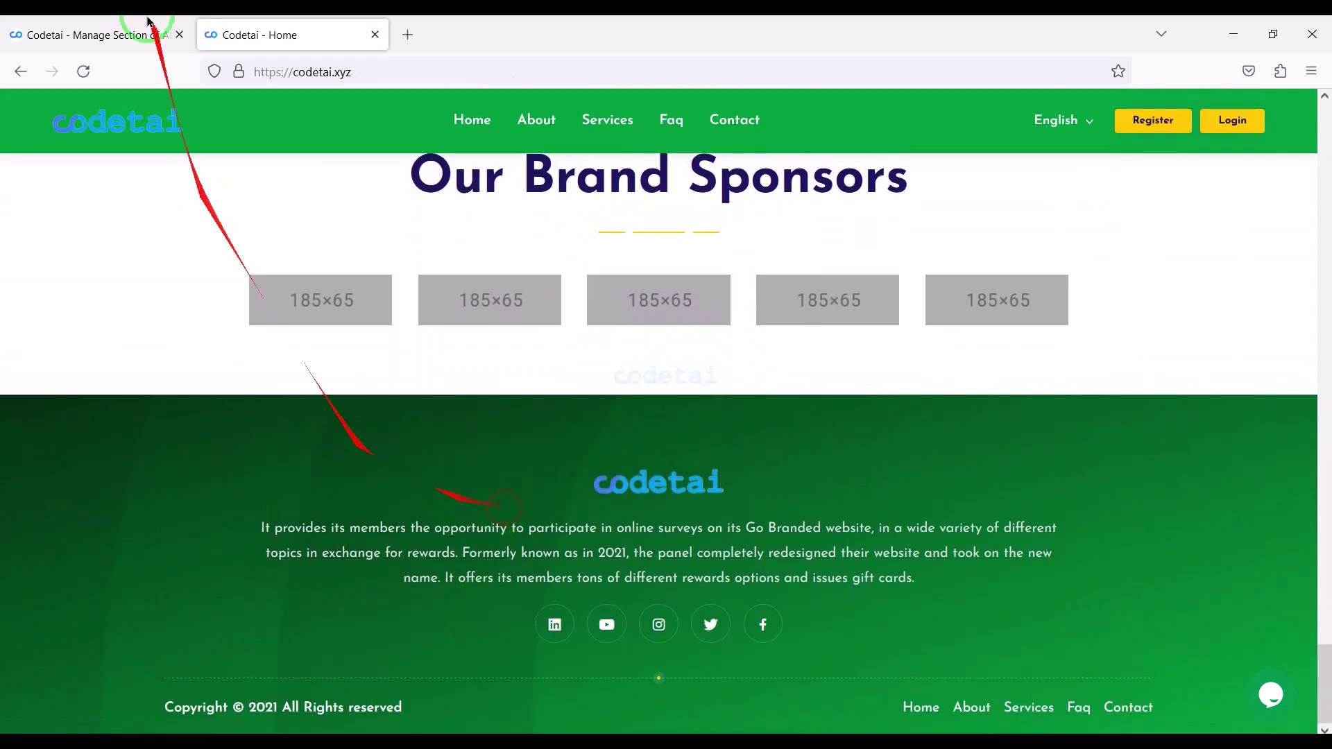
left_click(70, 21)
left_click(97, 593)
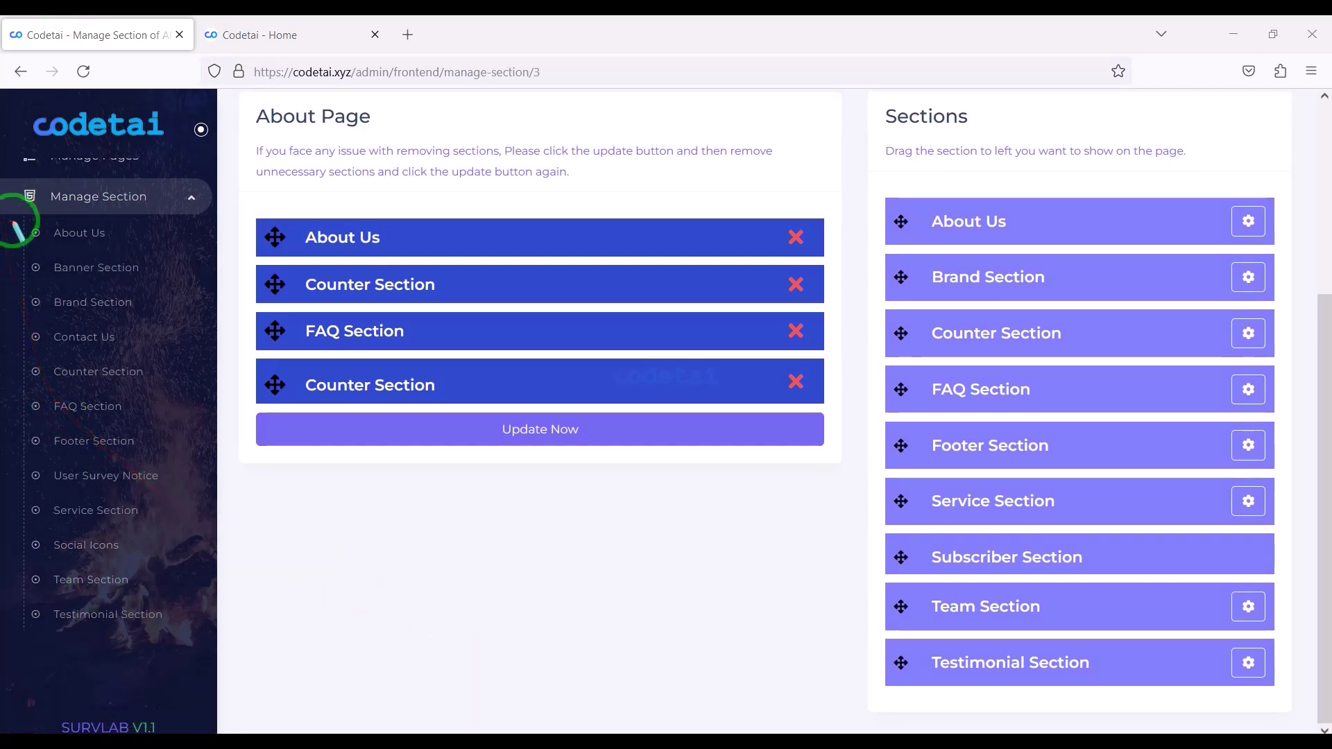
Step: Go through the Brand Section editor to the FAQ Section, headed Frequently Asked Question, with a 700×700 image
mouse_move(13, 222)
left_mouse_down()
mouse_move(202, 520)
mouse_move(214, 606)
left_mouse_up()
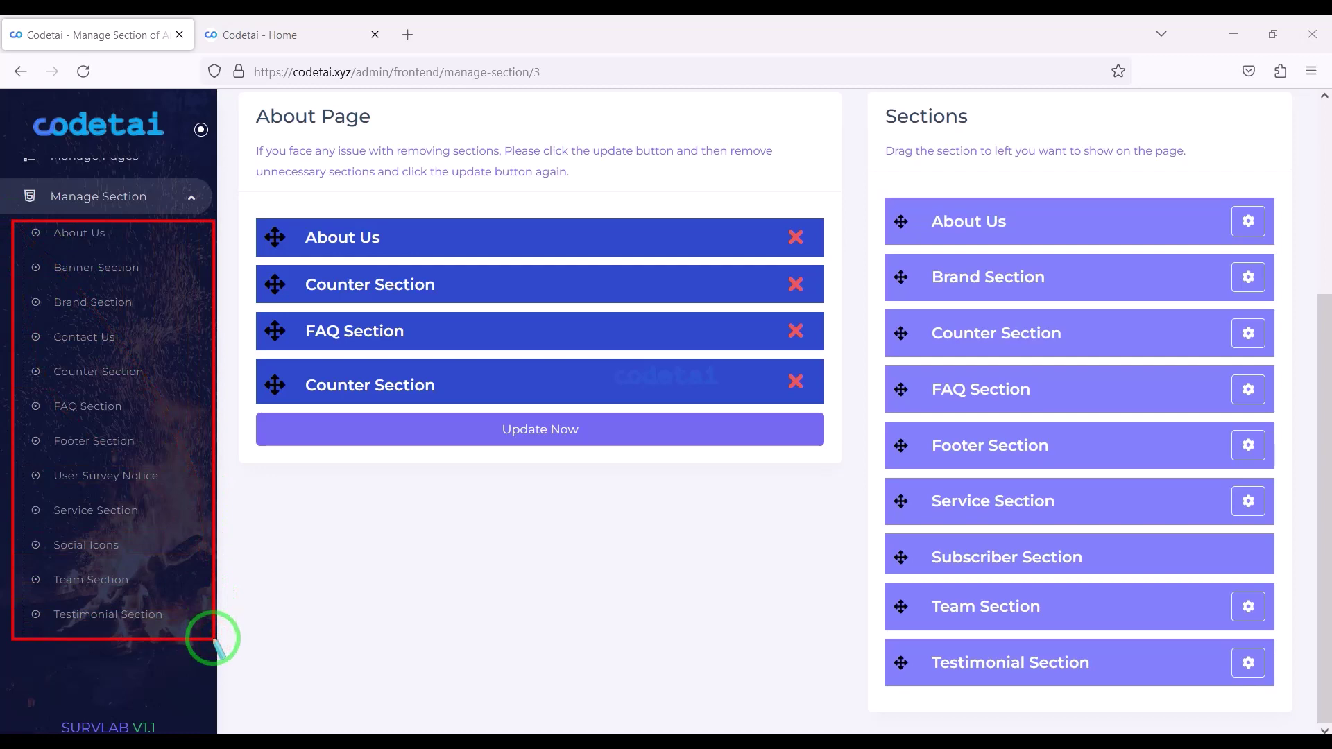
left_click_drag(437, 672, 221, 455)
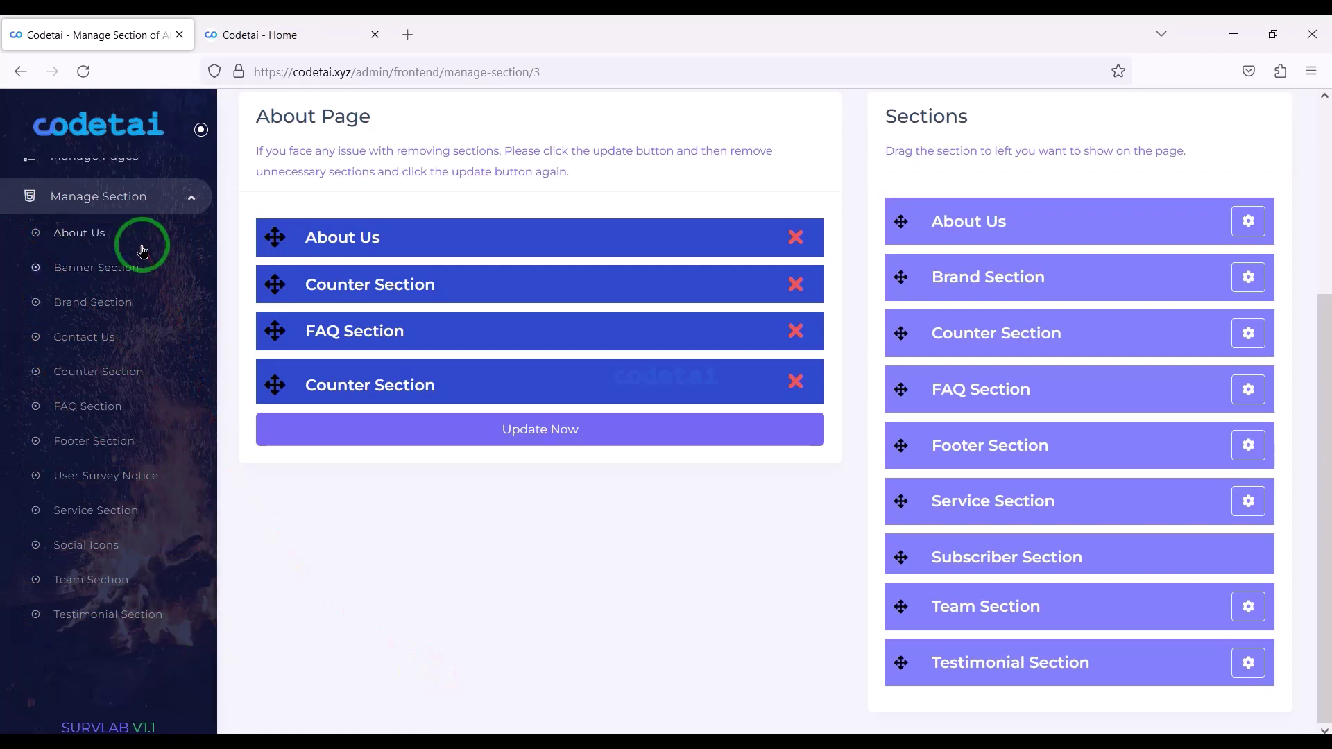
left_click_drag(143, 250, 877, 386)
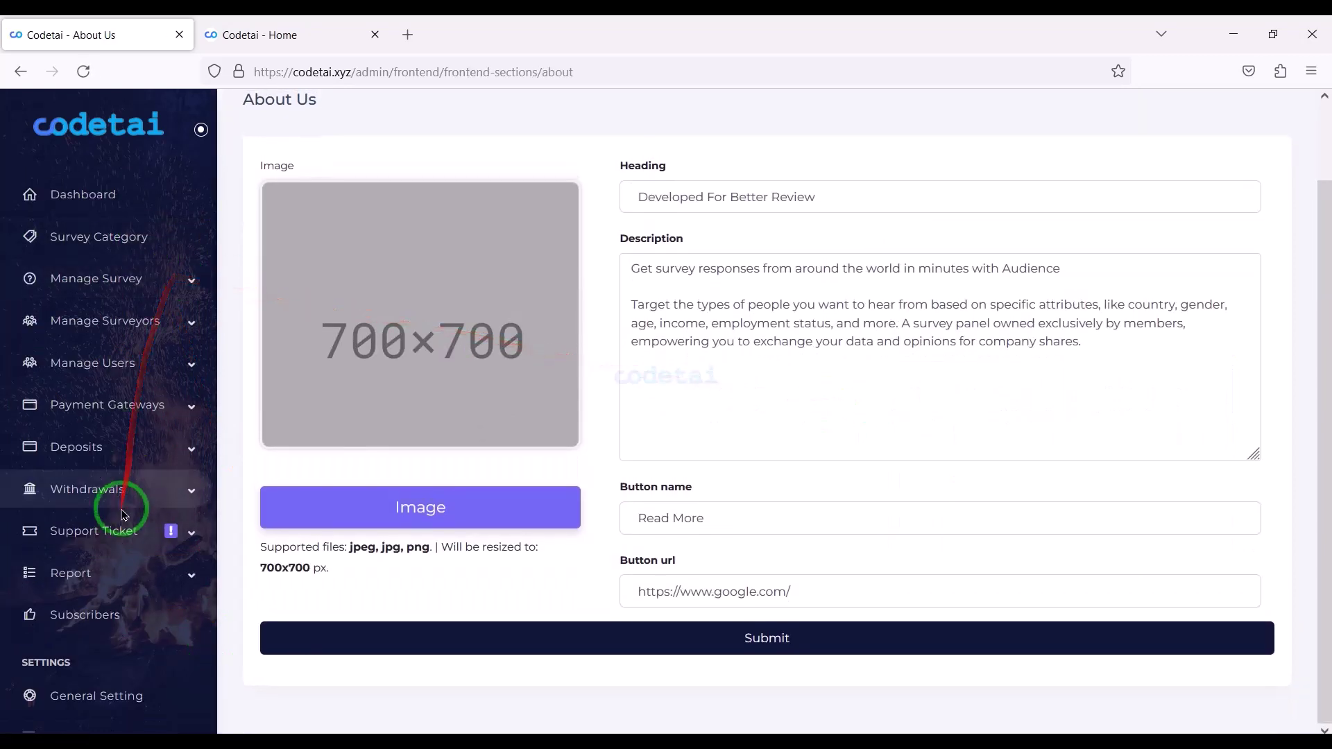
left_click_drag(123, 423, 118, 326)
left_click(95, 261)
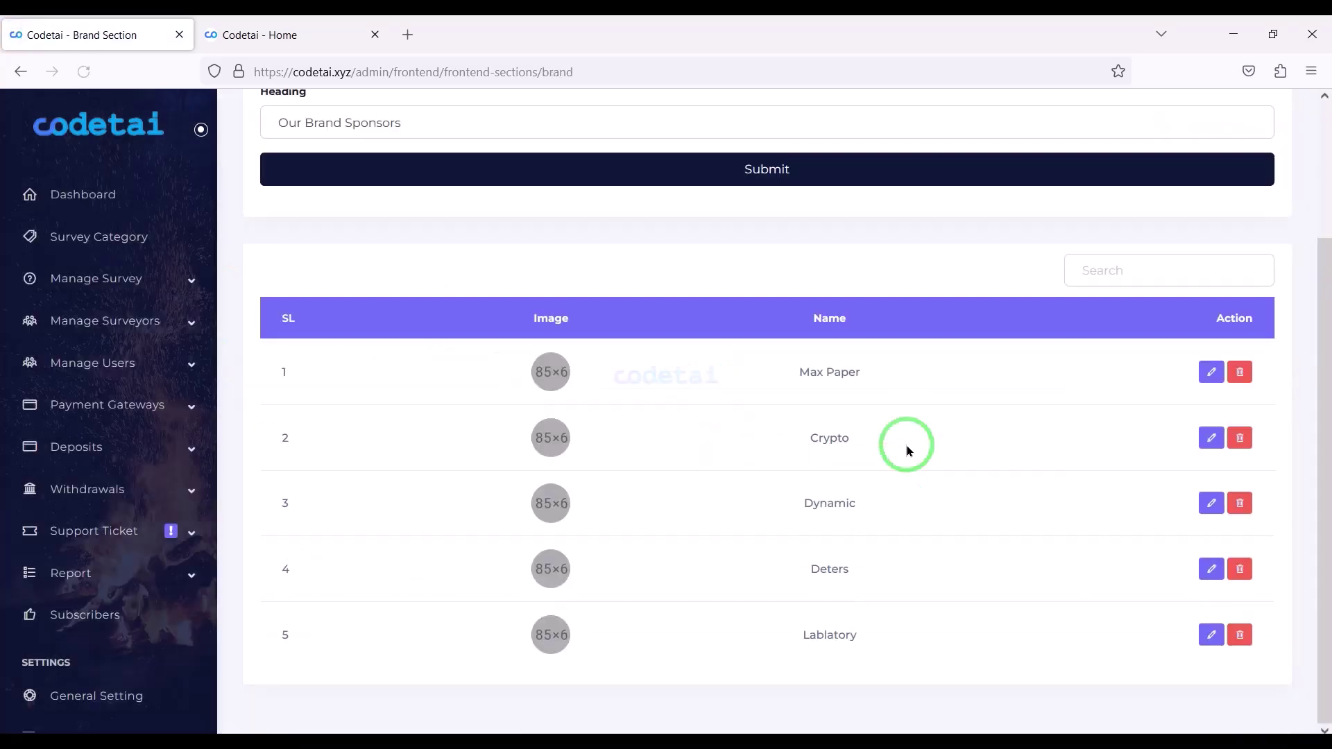
left_click(97, 387)
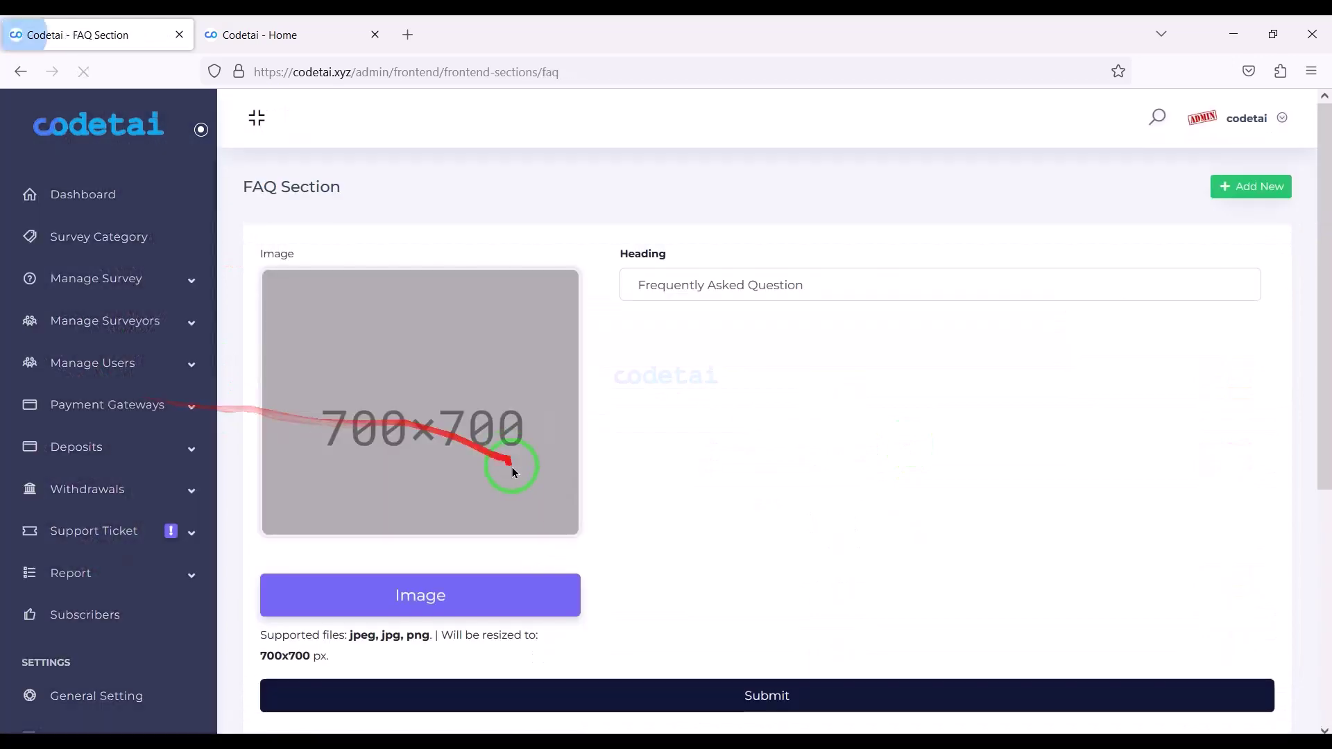
scroll(974, 365, "up", 3)
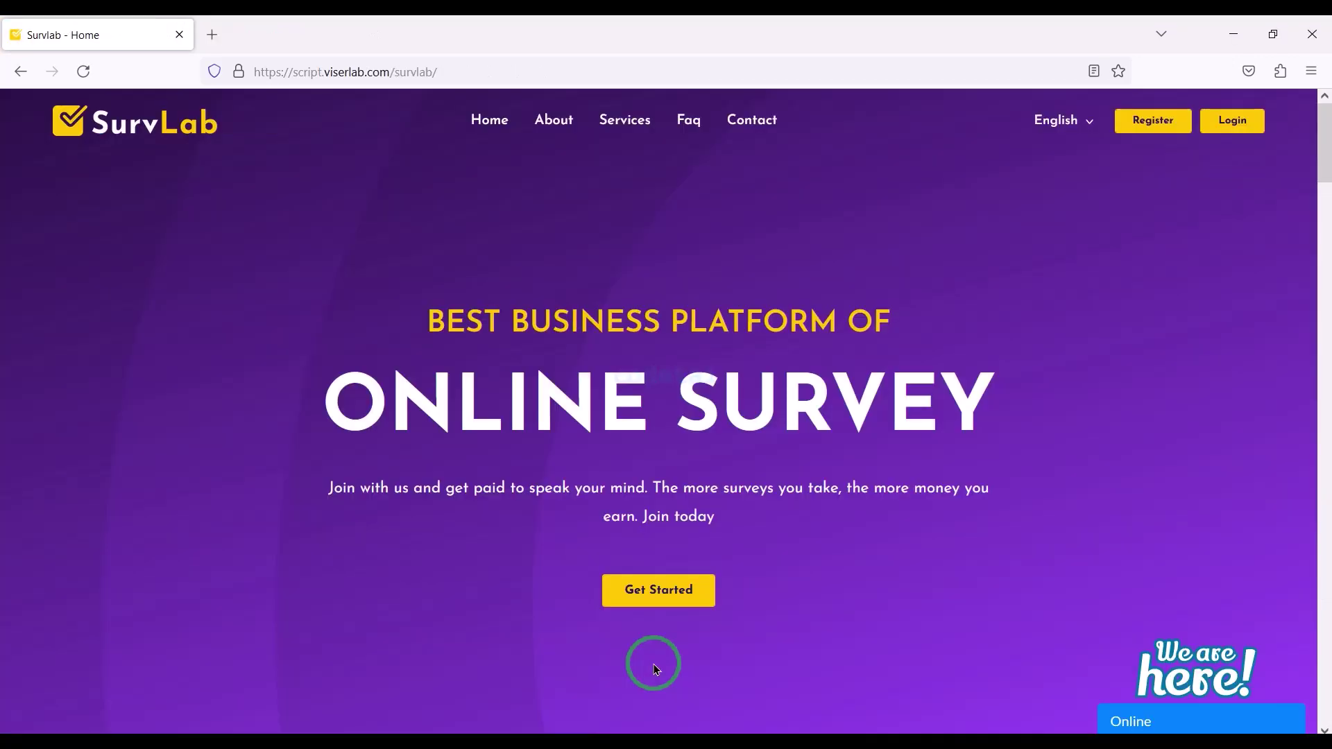
Step: Enter the captcha code on the demo login form and log in to the user dashboard
scroll(654, 664, "down", 15)
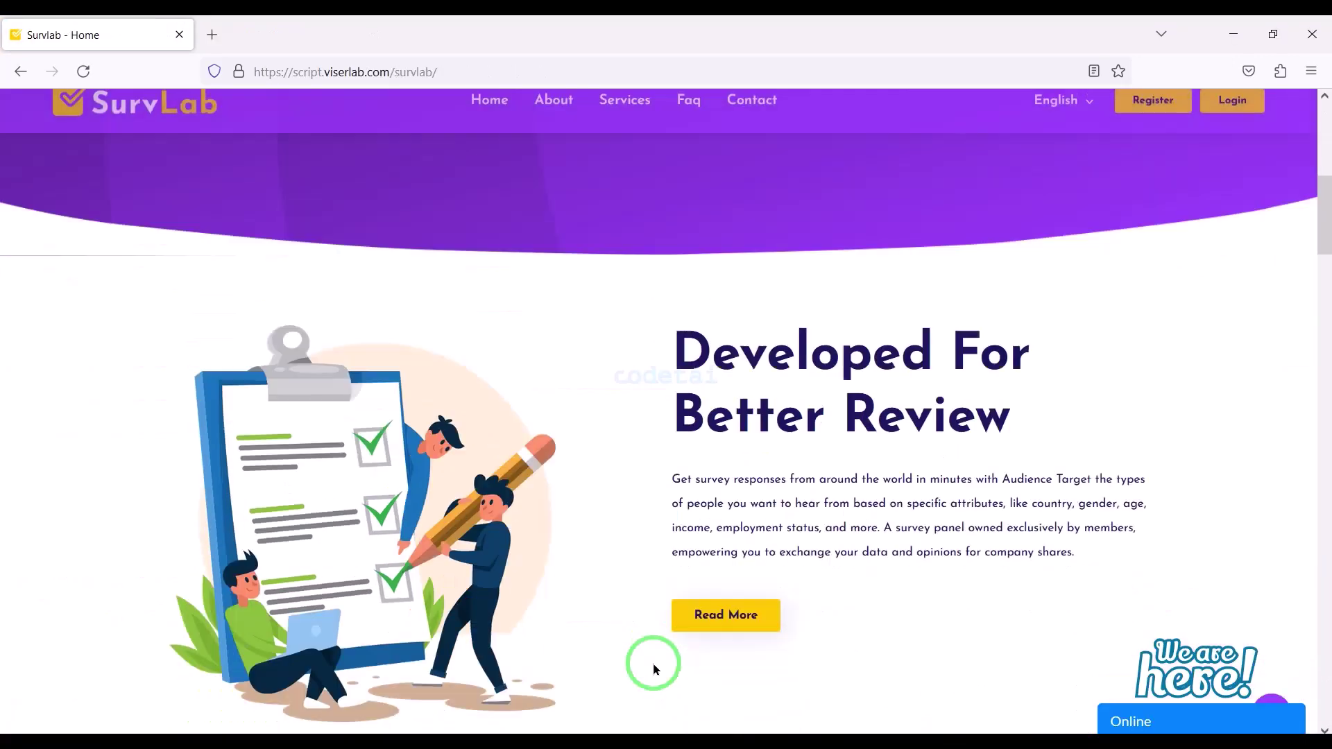
scroll(653, 664, "down", 15)
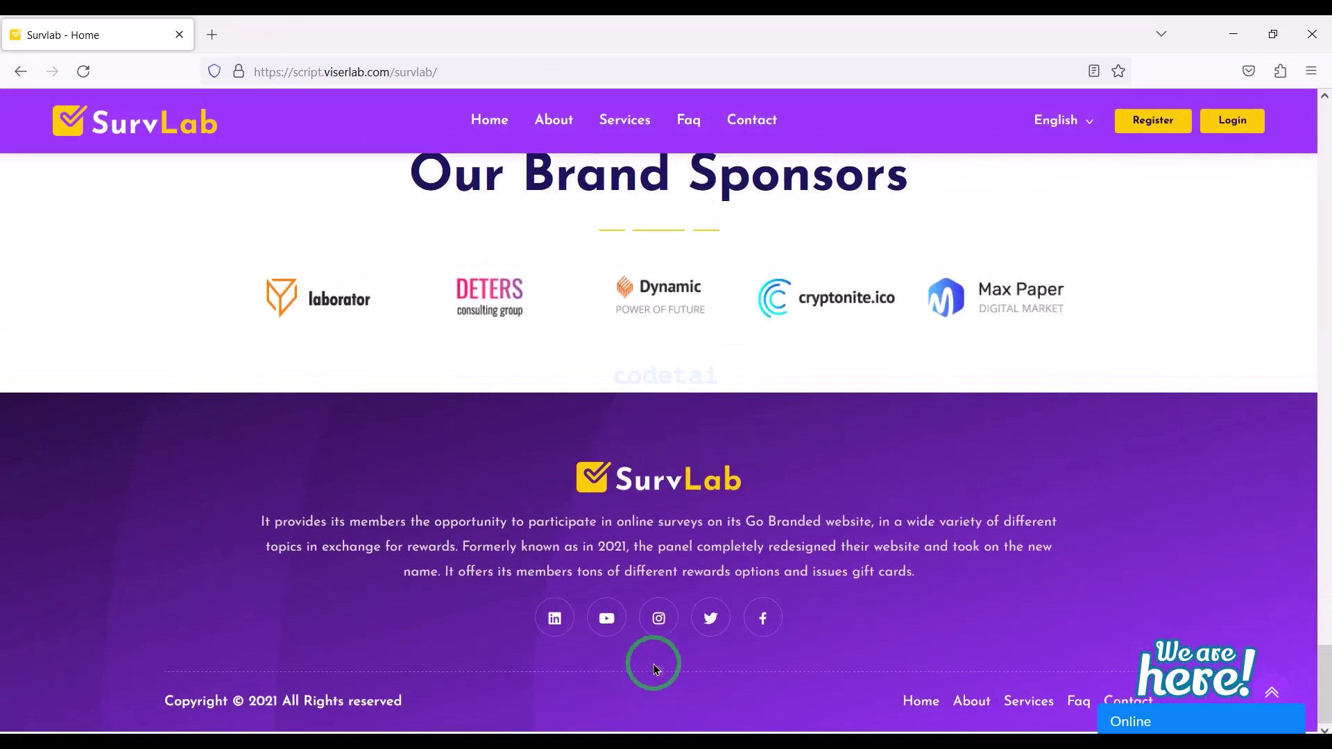
scroll(901, 523, "down", 3)
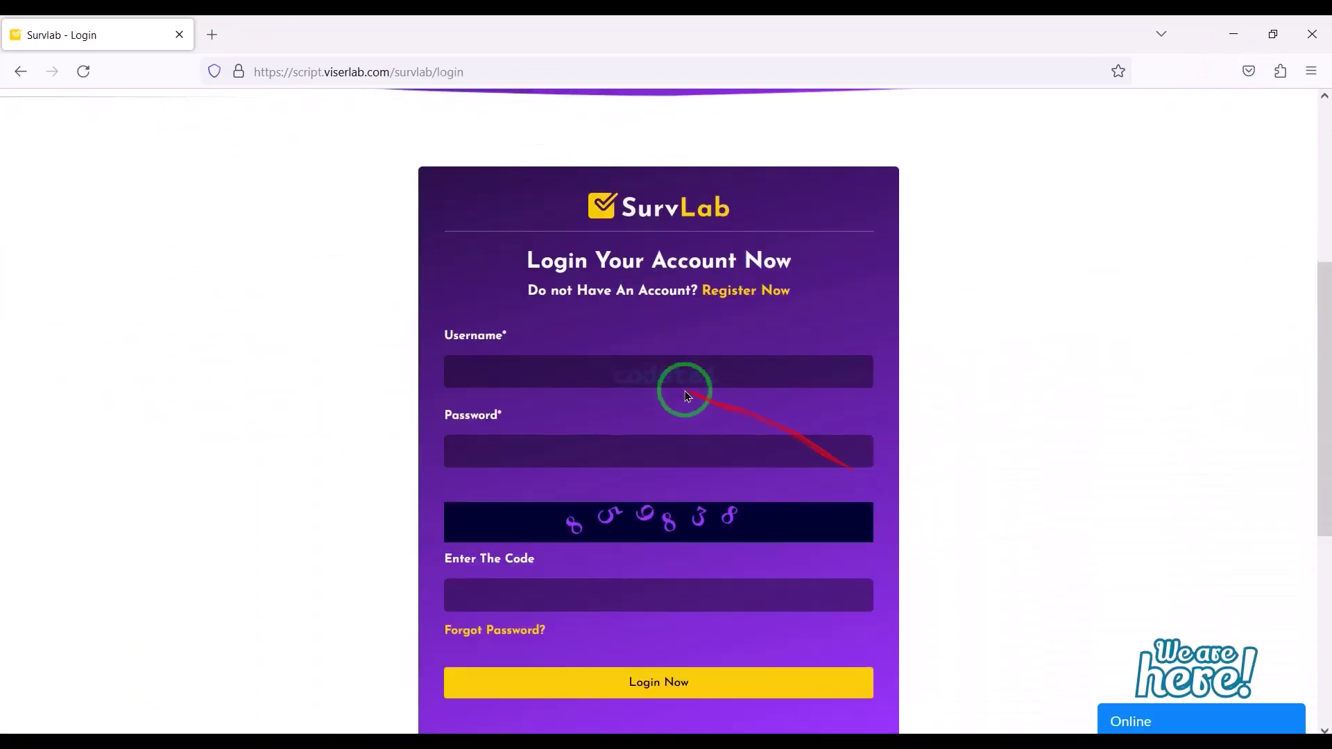
left_click(532, 598)
type("859838")
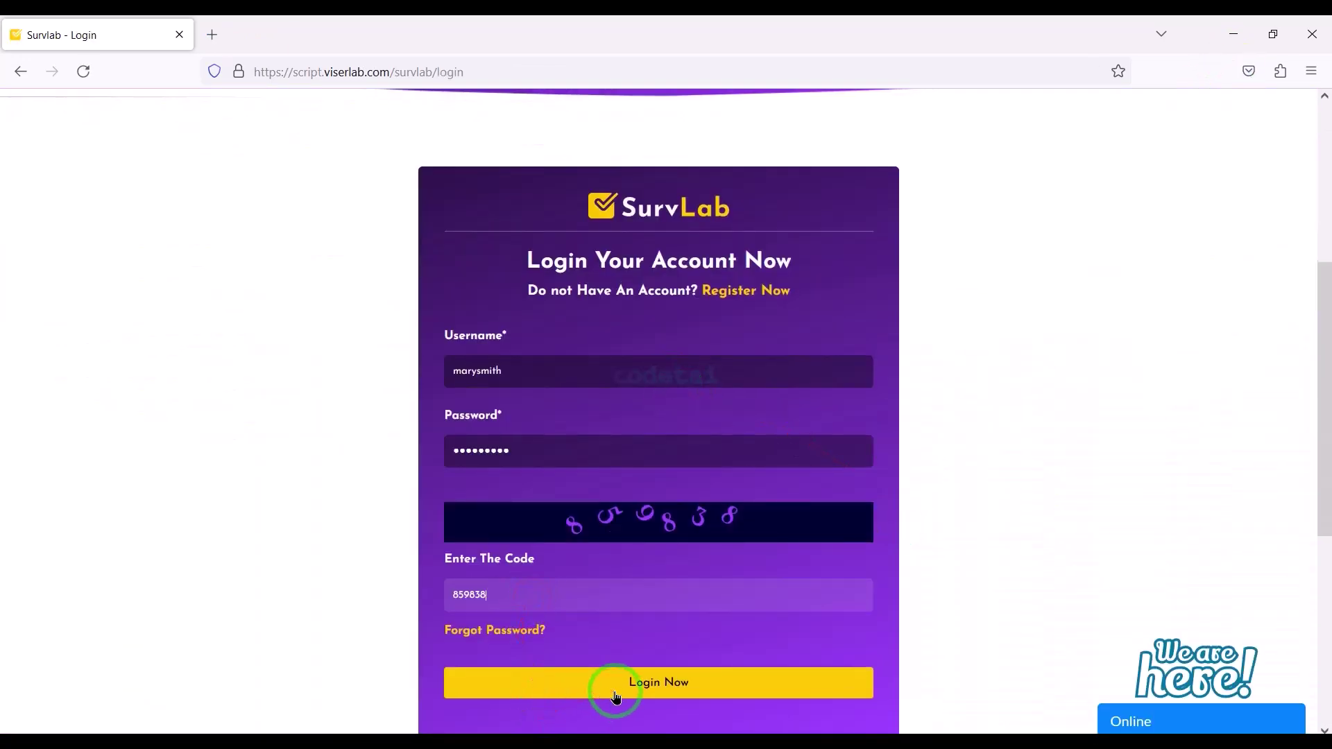
left_click(616, 696)
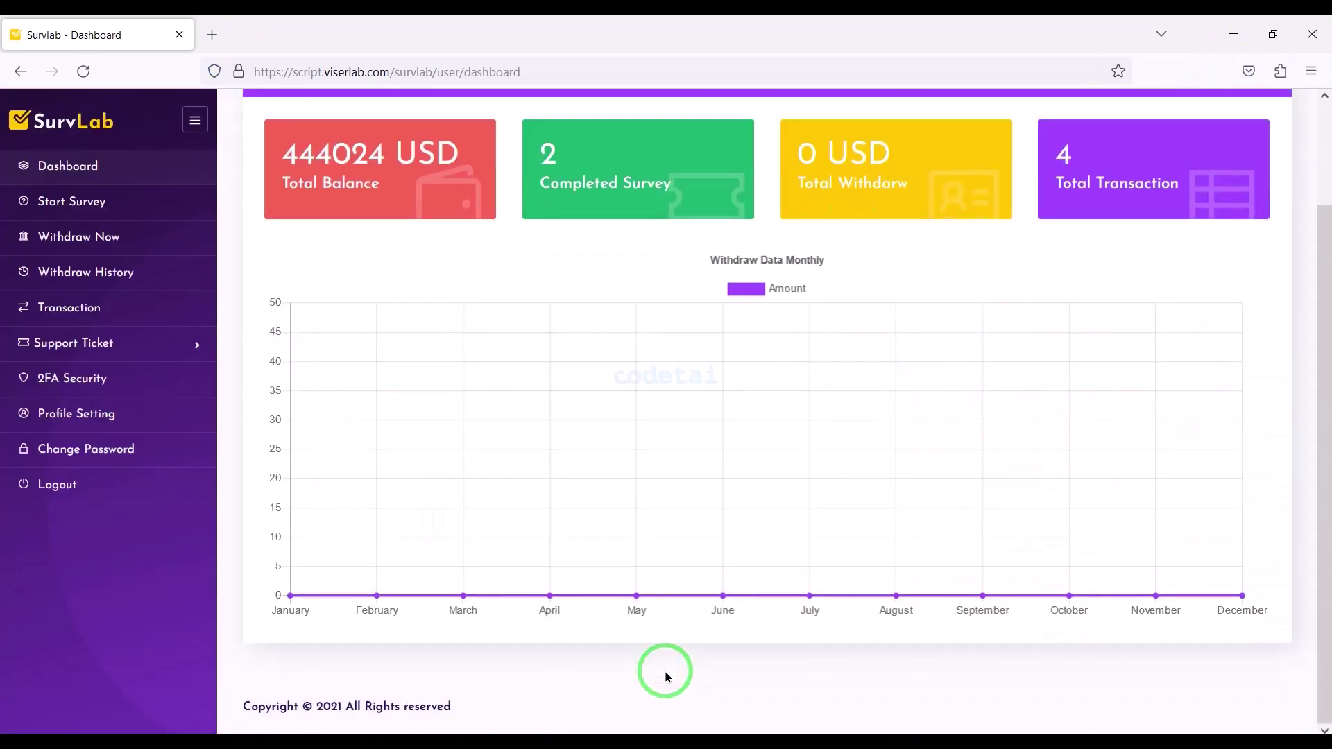
Step: Start a listed survey, answer Very well to the first question, and finish it
left_click(125, 207)
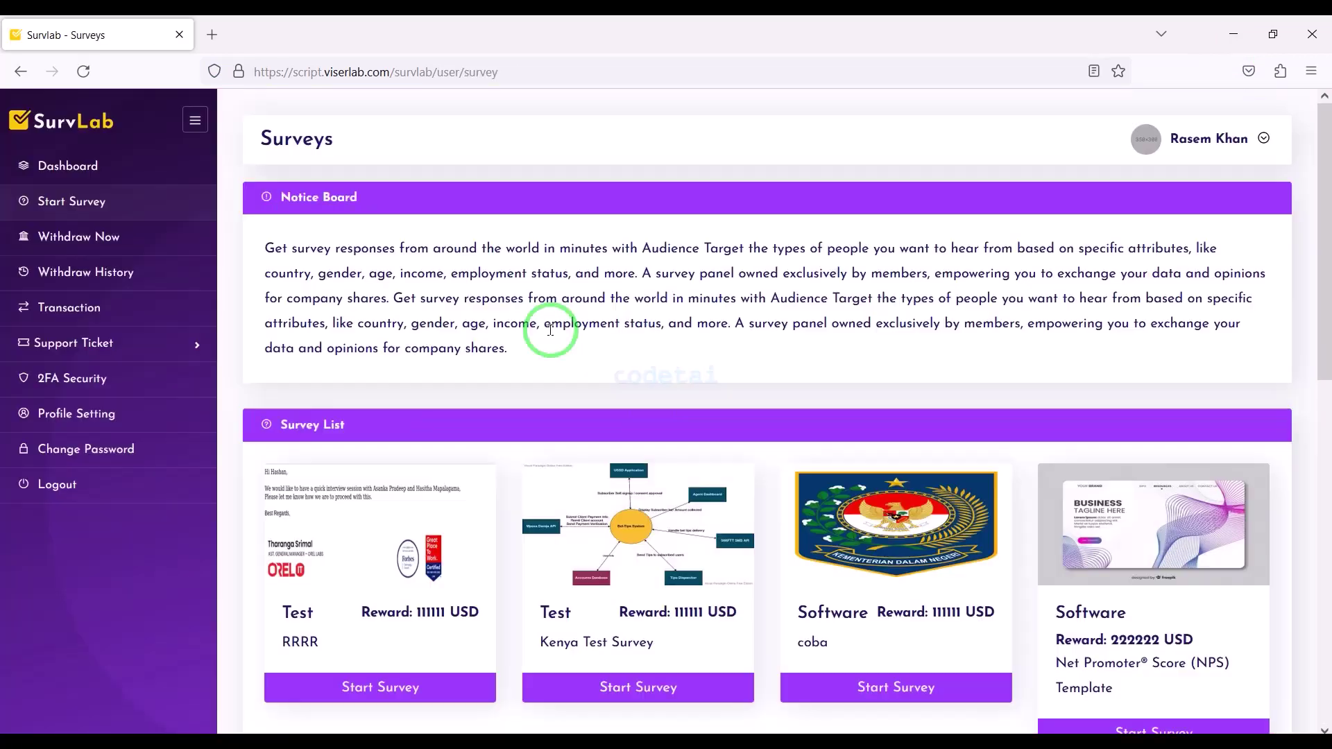
scroll(552, 332, "down", 5)
left_click(613, 620)
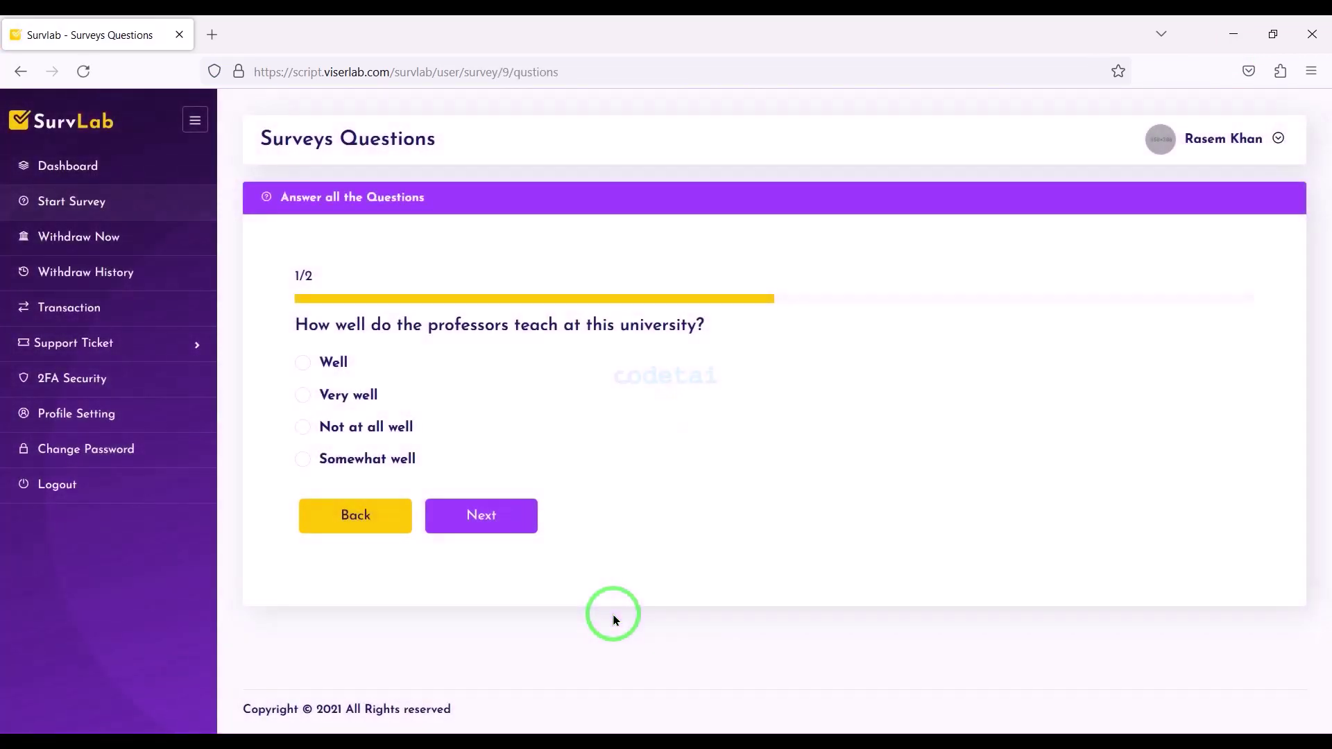
left_click(305, 394)
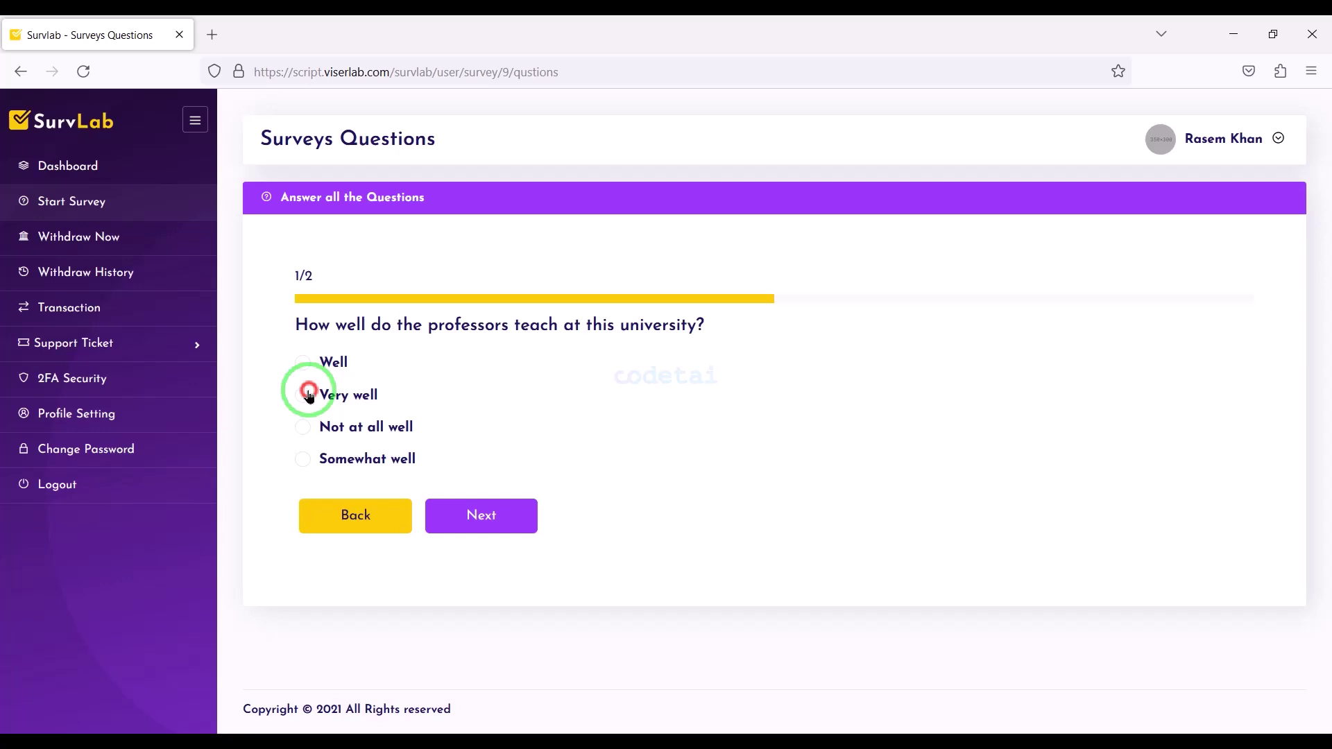
left_click(506, 517)
left_click(495, 497)
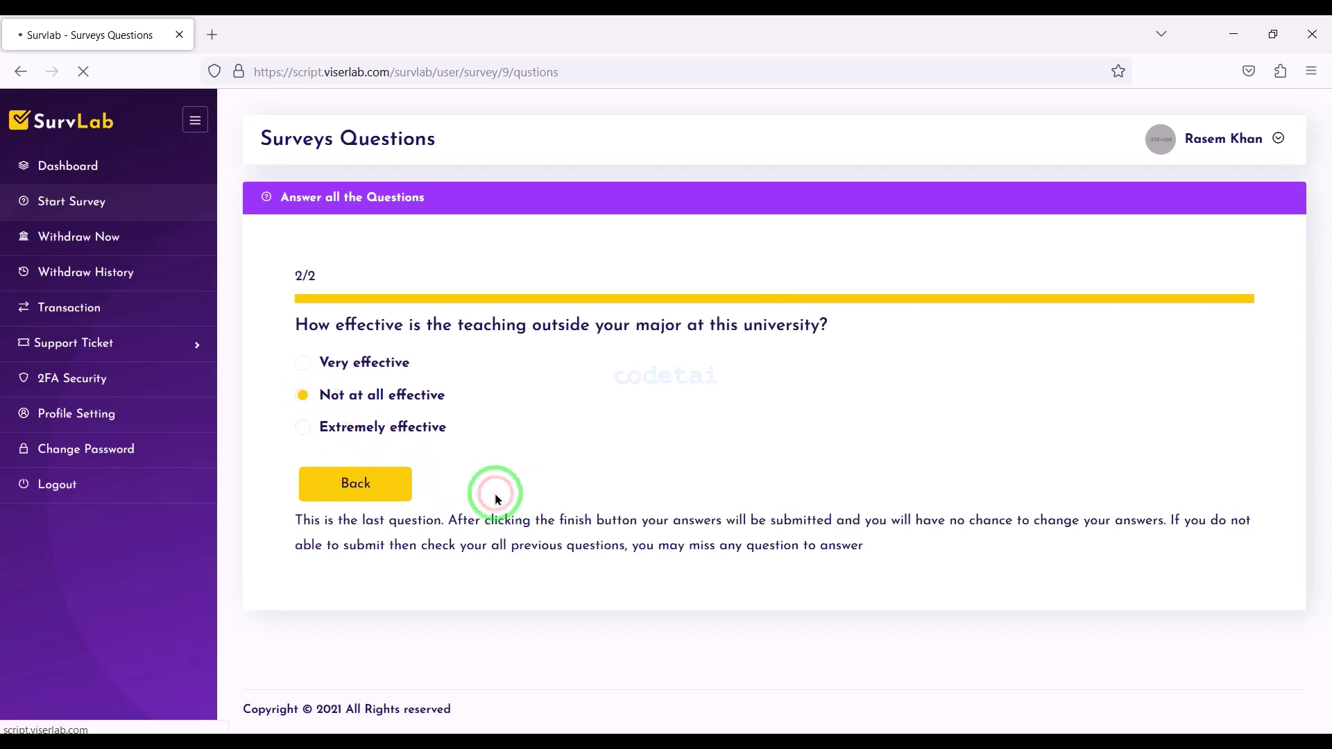
scroll(518, 454, "down", 1)
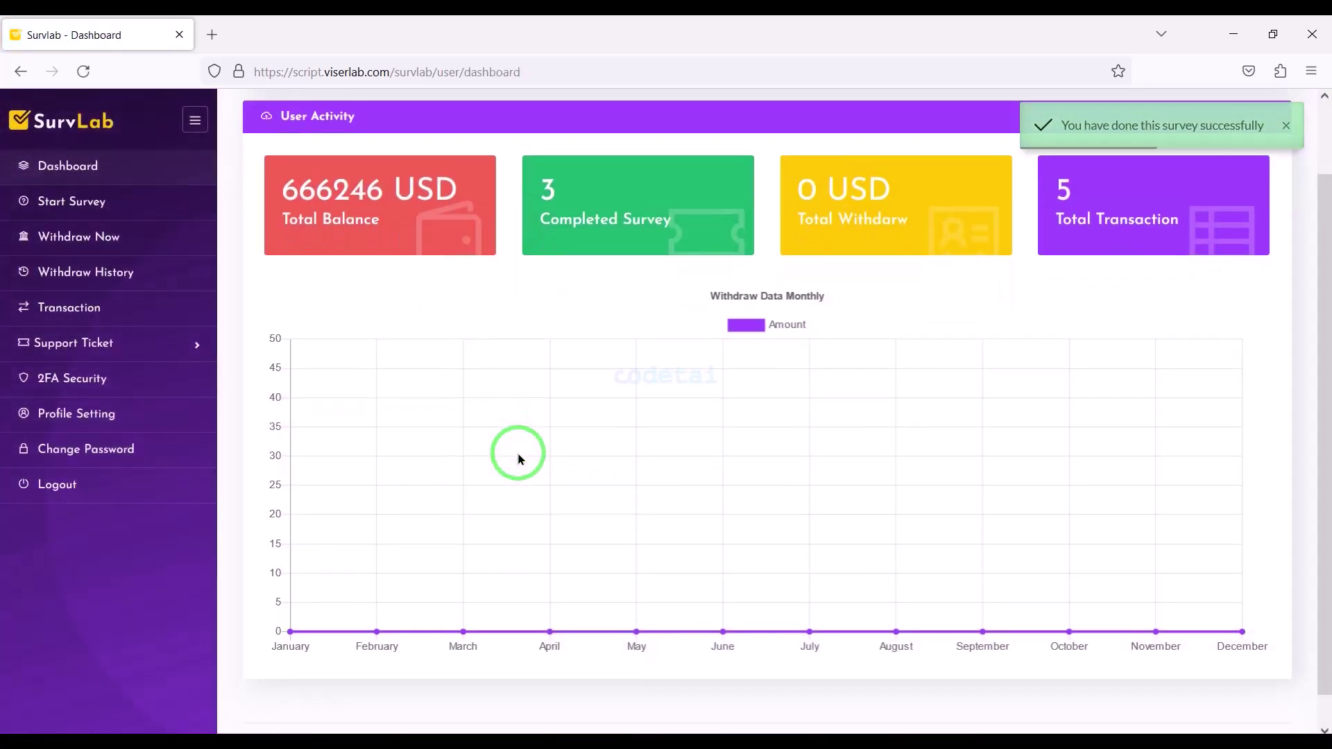
Step: Review the surveys list and the Withdraw History log, then return to the dashboard
left_click(80, 209)
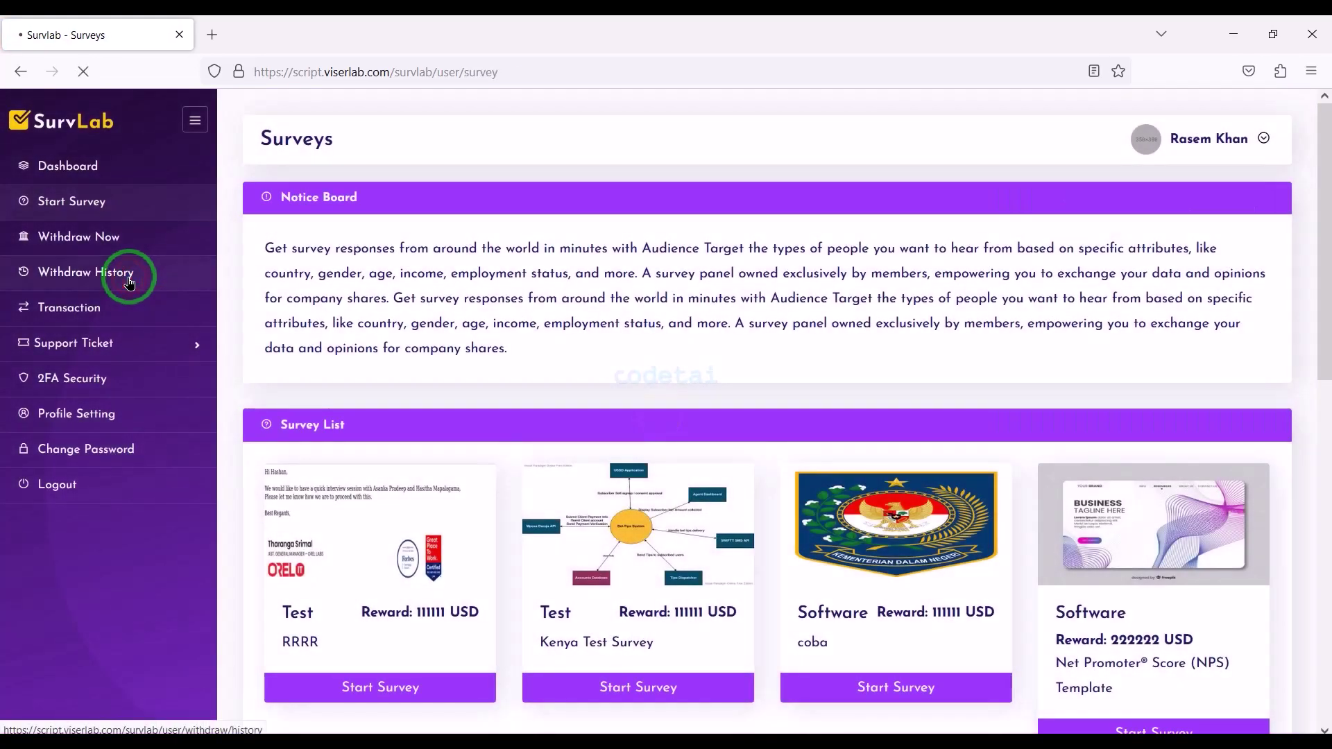
left_click(129, 283)
left_click(948, 234)
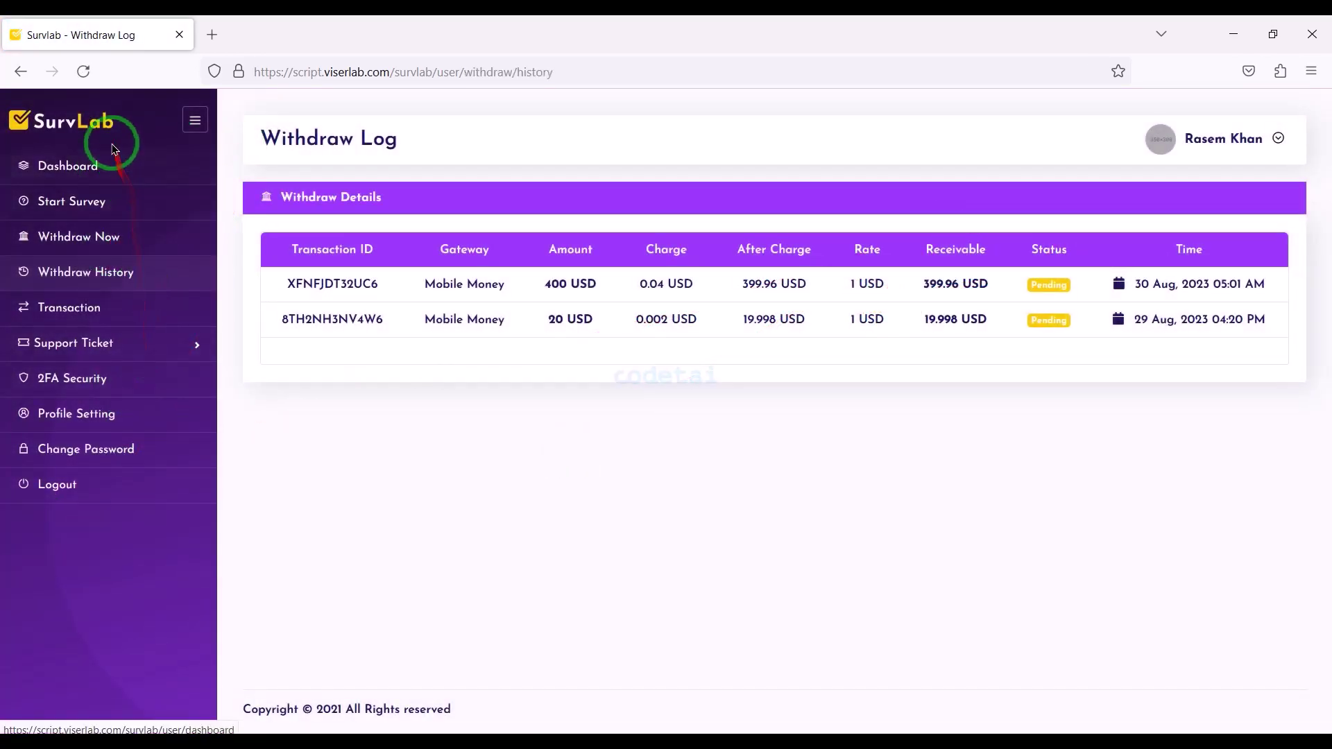
left_click(105, 164)
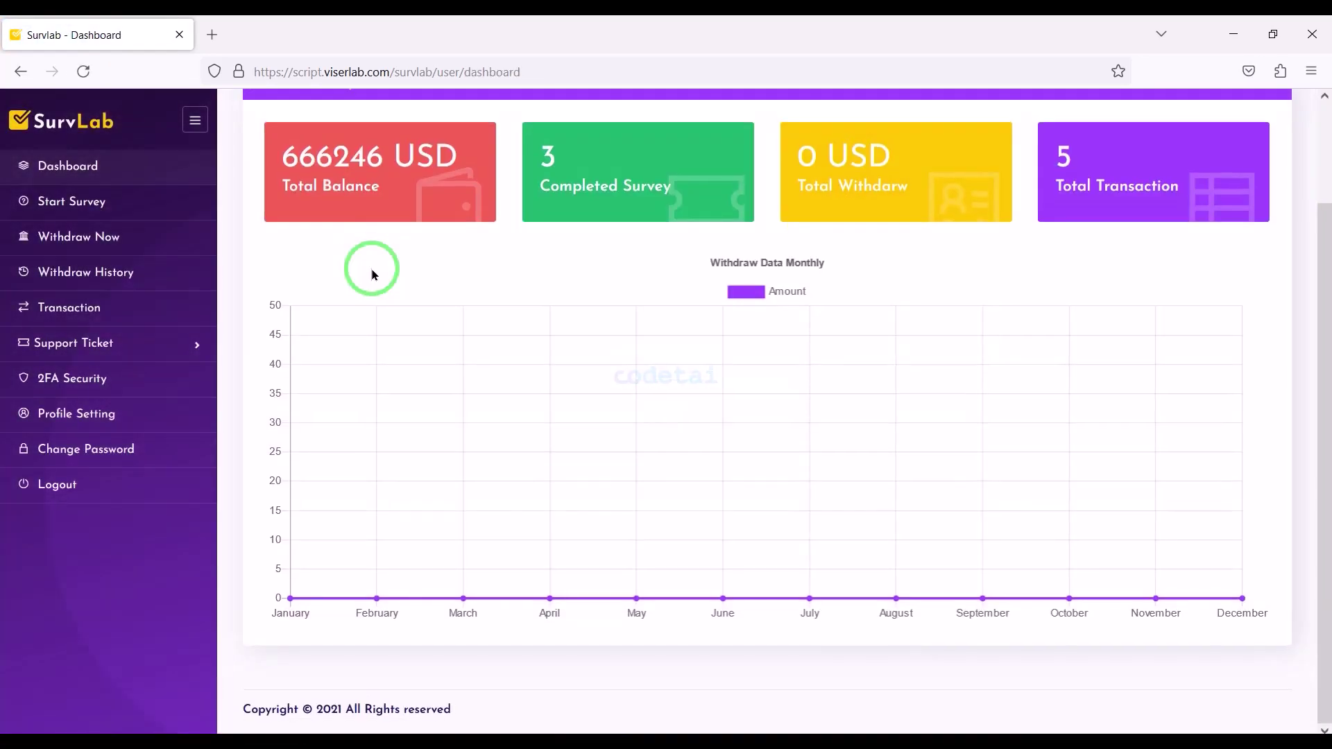
Step: Log out of the user account and view the Register Your Account Now form
left_click(1213, 134)
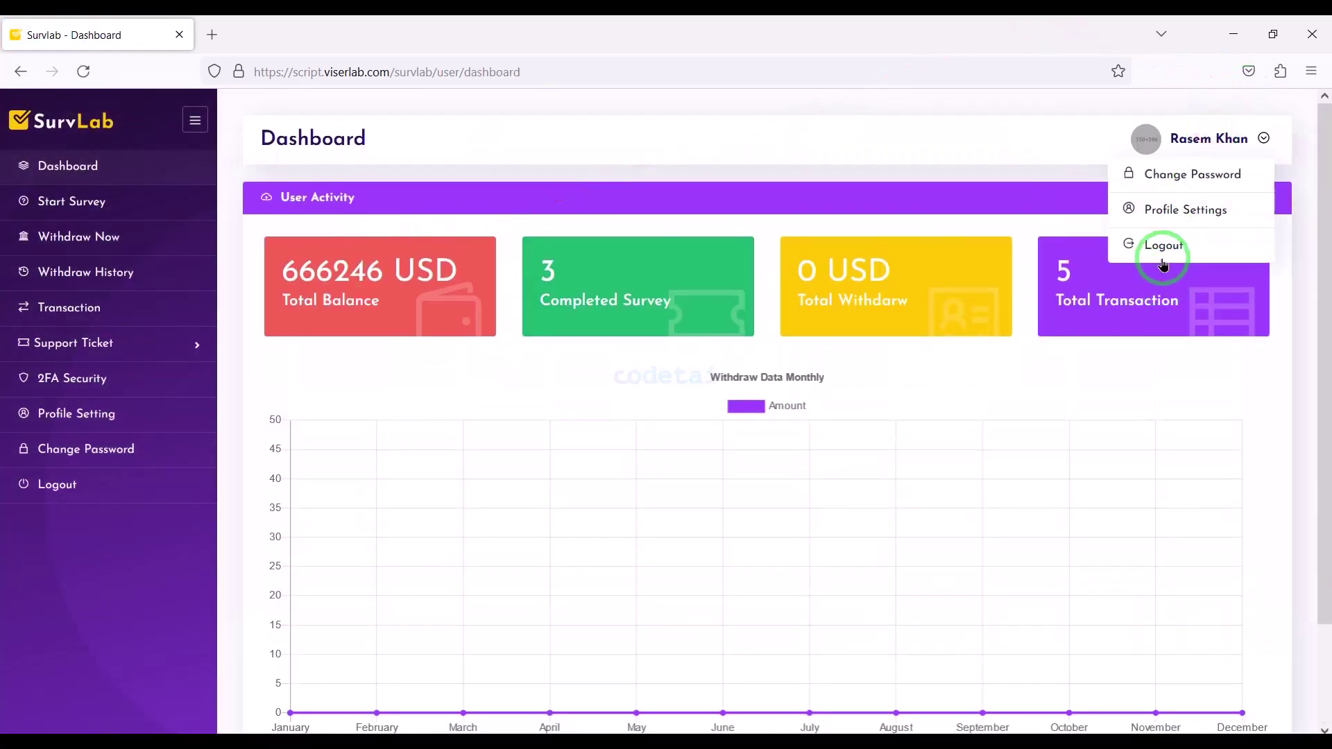
left_click(1163, 254)
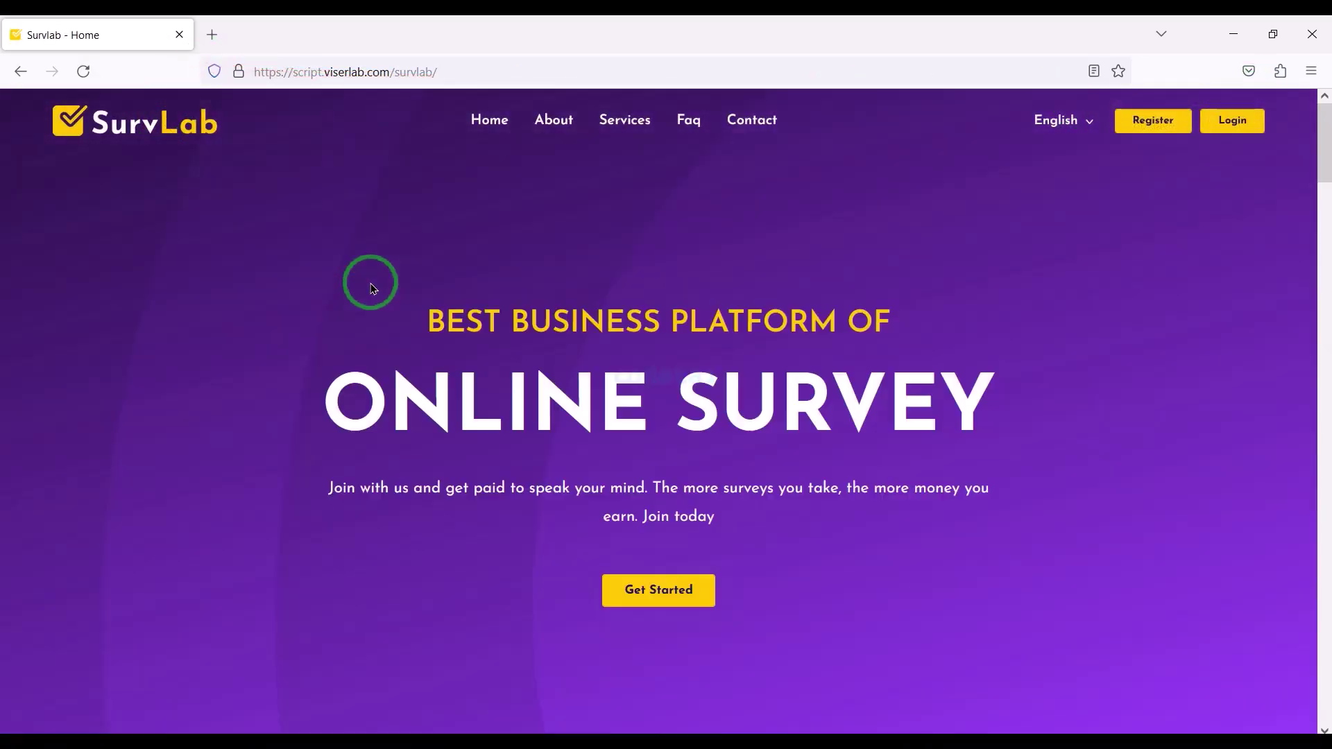
left_click(1153, 119)
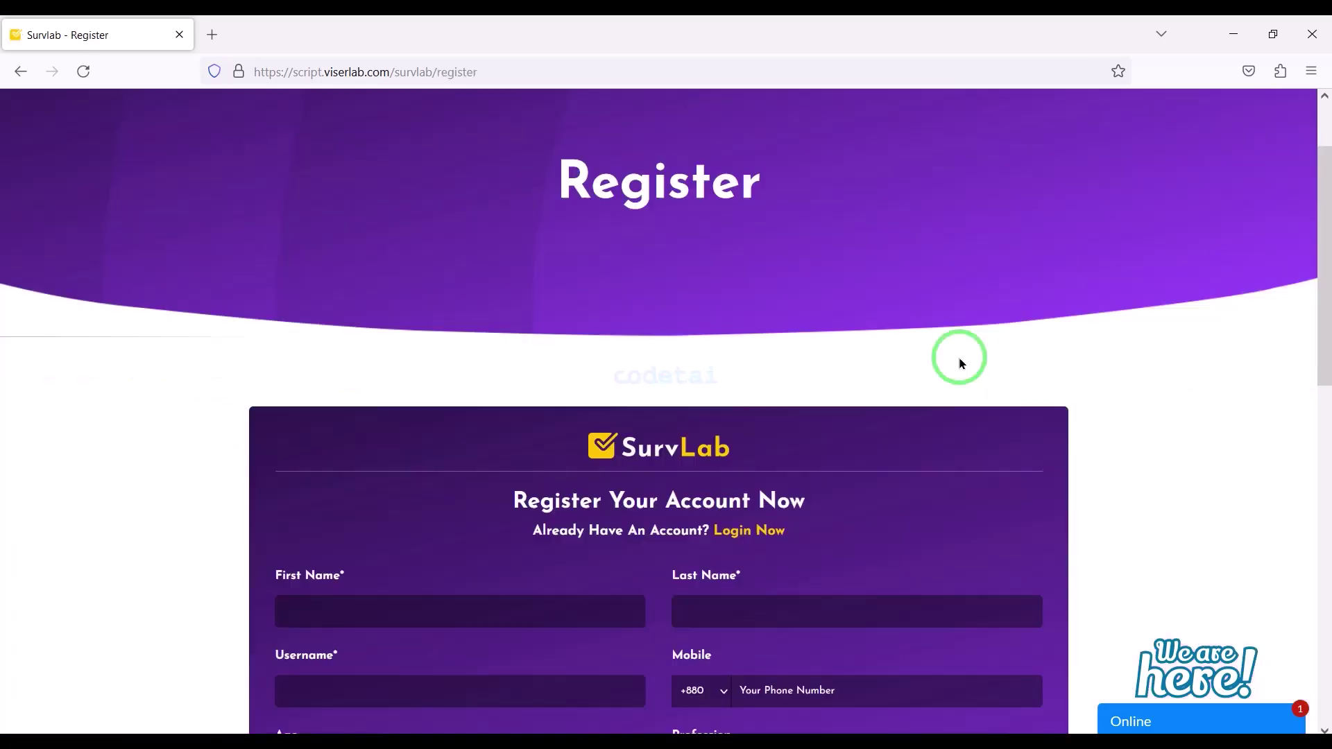
scroll(960, 358, "down", 5)
scroll(960, 358, "down", 7)
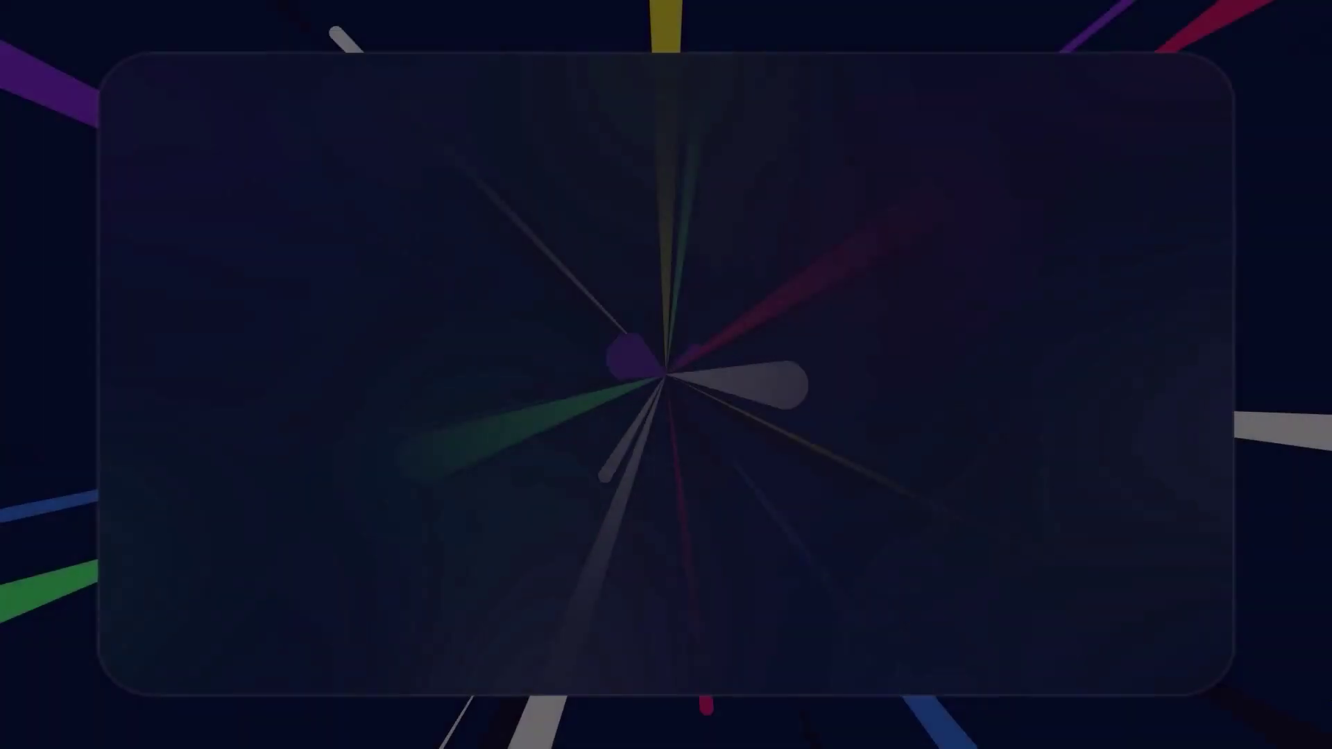